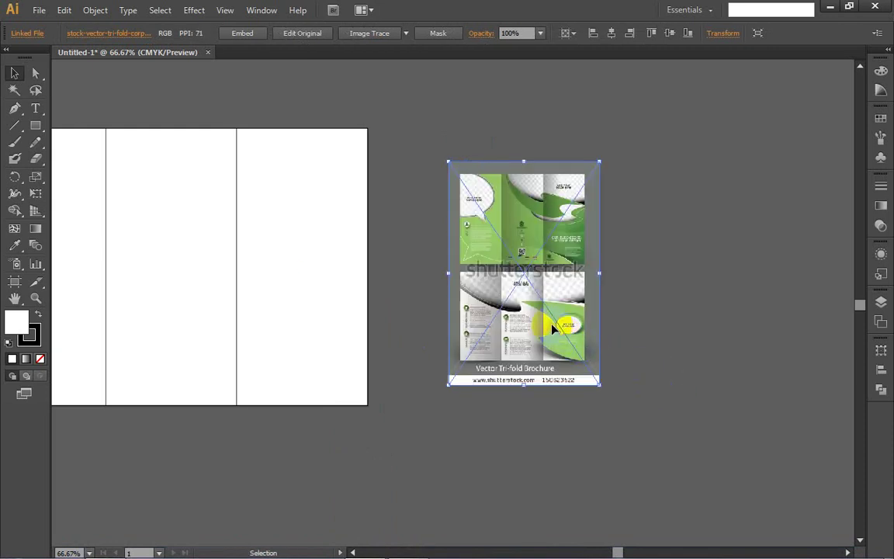
# - Enlarge the linked brochure image proportionally and move it up beside the three-panel artboard
pyautogui.moveTo(601, 386); pyautogui.dragTo(728, 469)
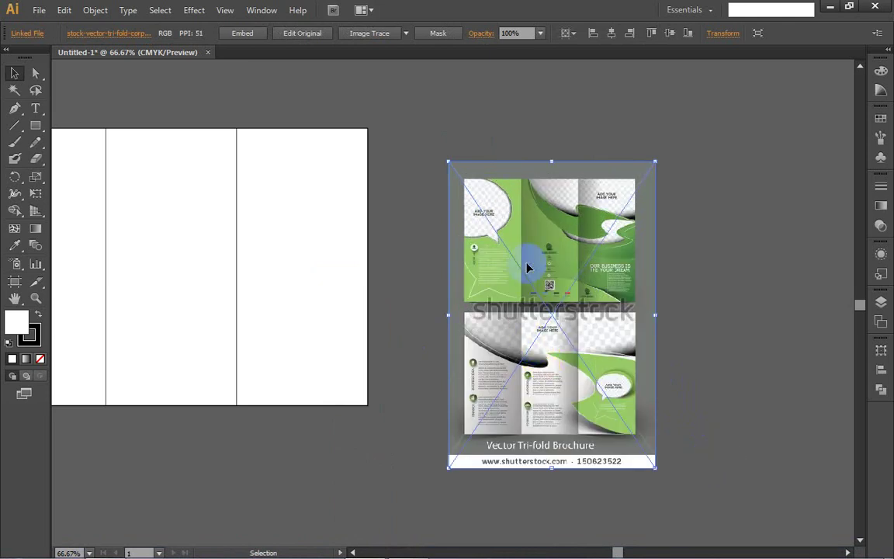
pyautogui.moveTo(529, 266); pyautogui.dragTo(525, 205)
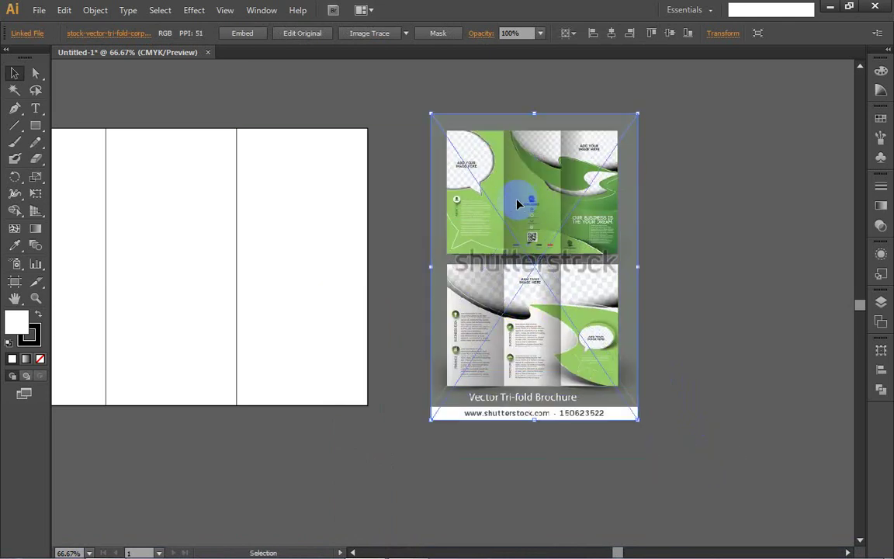
pyautogui.click(479, 172)
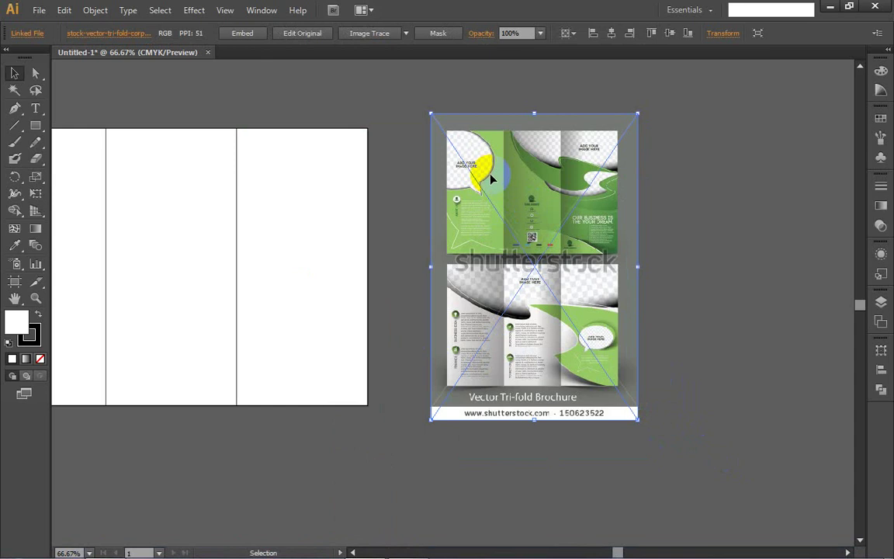
# - Draw a white rectangle about 151 by 109 mm over the upper half of the brochure image and select both objects
pyautogui.click(29, 340)
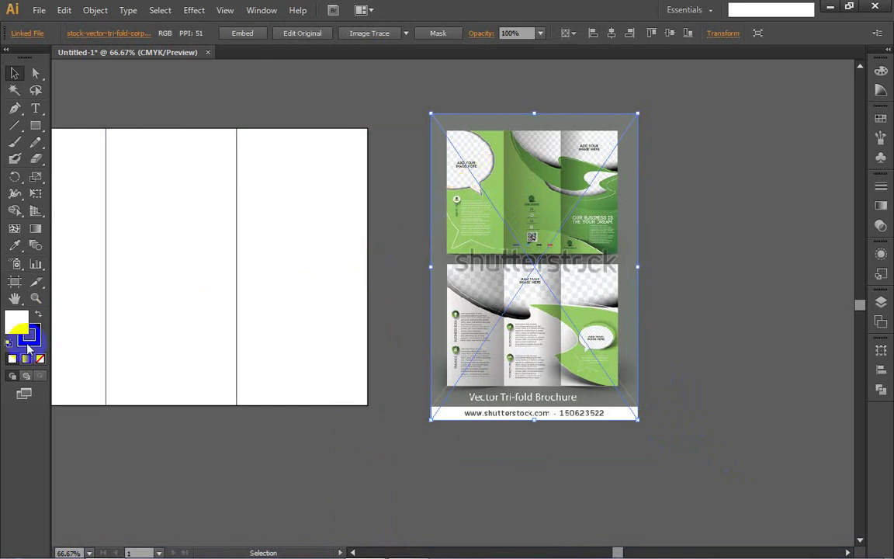
pyautogui.click(35, 125)
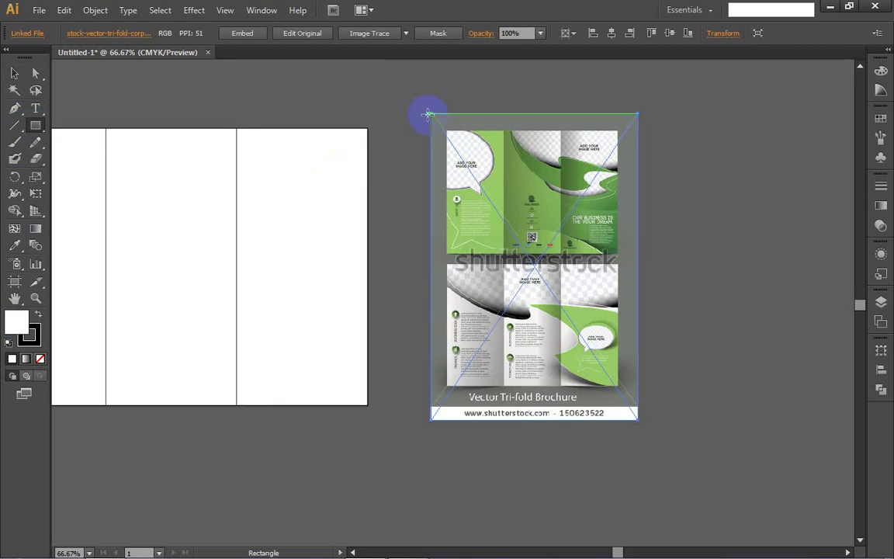
pyautogui.moveTo(429, 109); pyautogui.dragTo(630, 254)
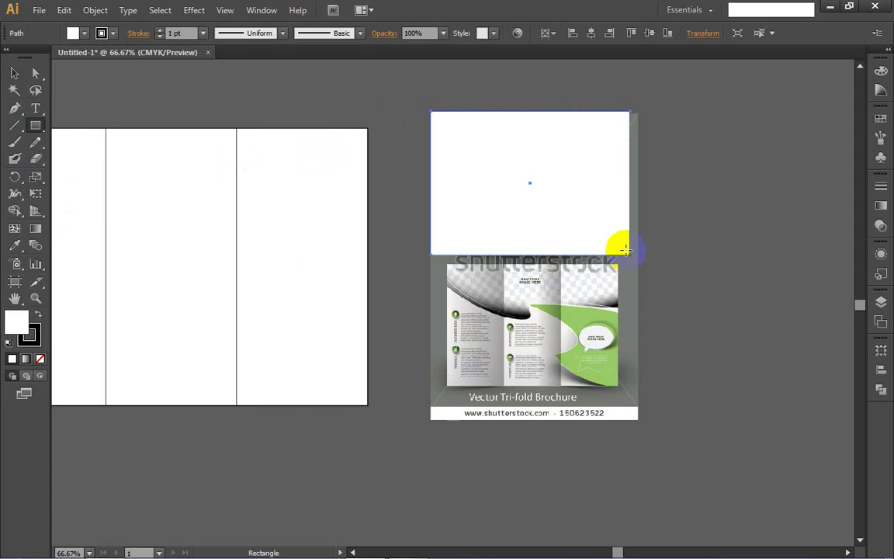
pyautogui.press('v')
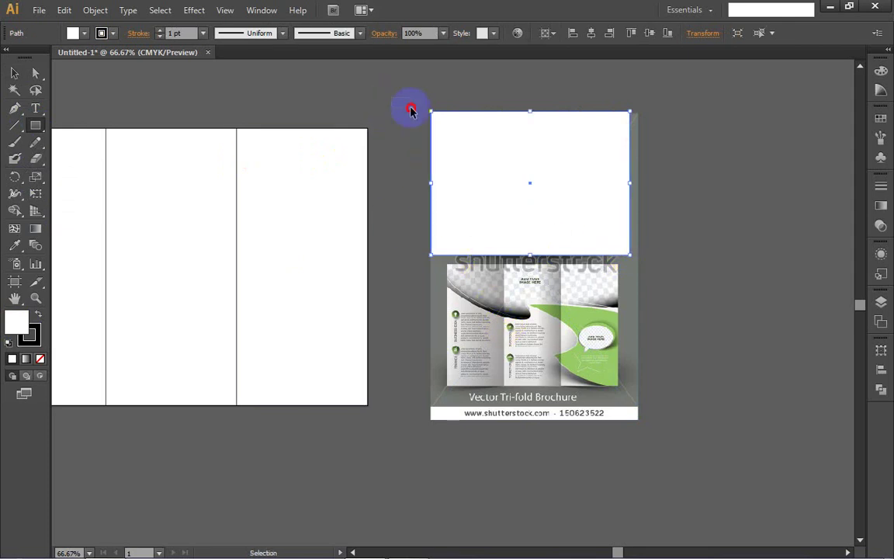
pyautogui.moveTo(402, 105); pyautogui.dragTo(520, 205)
pyautogui.press('m')
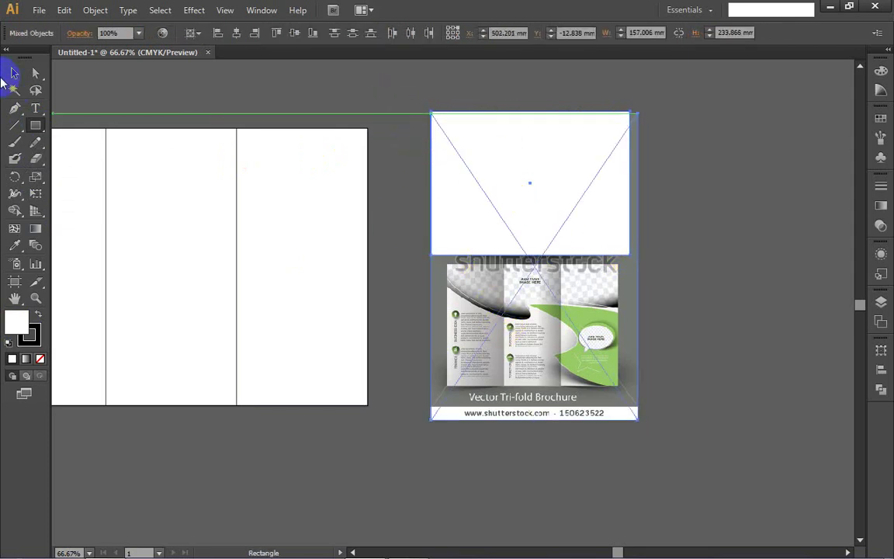
# - Try a gradient mesh with 4 rows and 4 columns on the rectangle and brochure image, and undo it
pyautogui.click(160, 10)
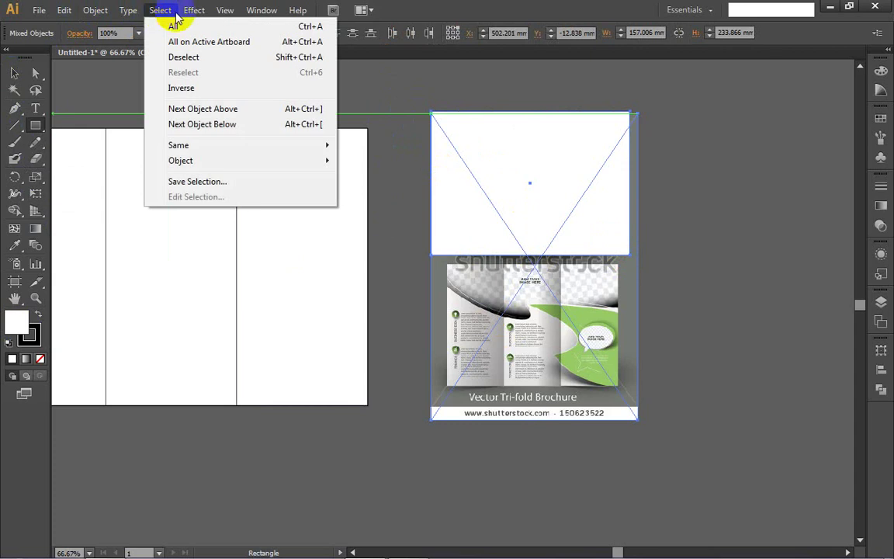
pyautogui.moveTo(194, 17)
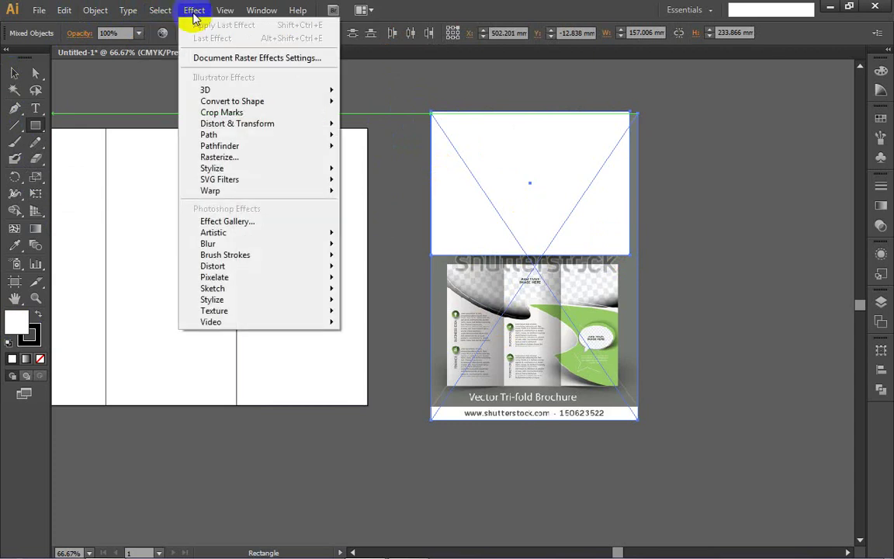
pyautogui.moveTo(224, 16)
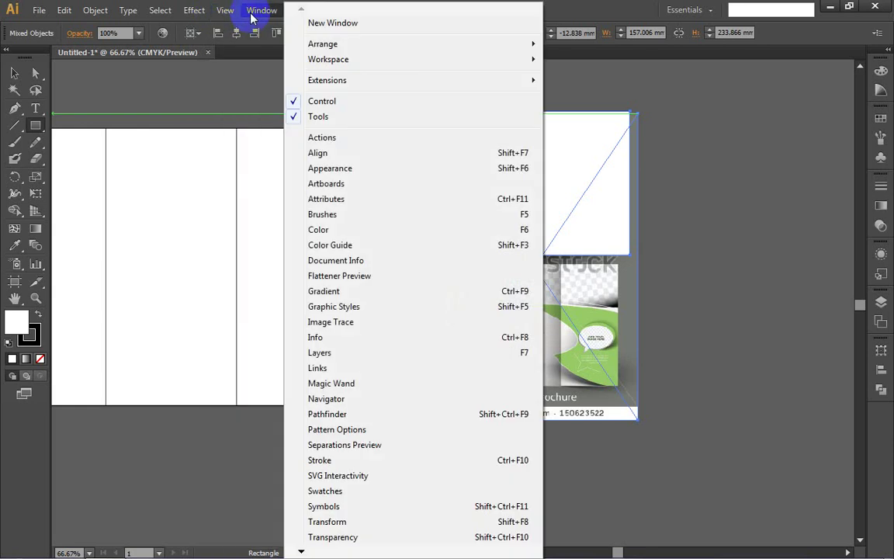
pyautogui.moveTo(126, 12)
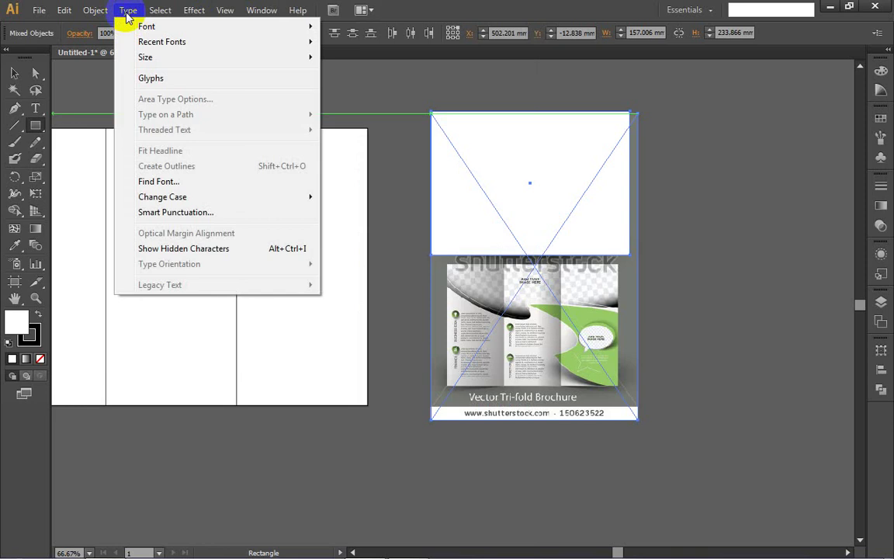
pyautogui.moveTo(95, 15)
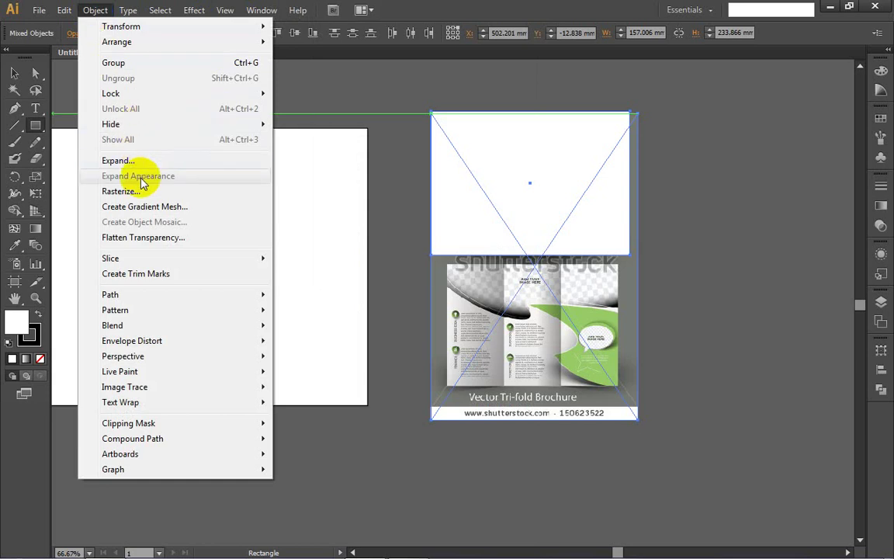
pyautogui.click(136, 208)
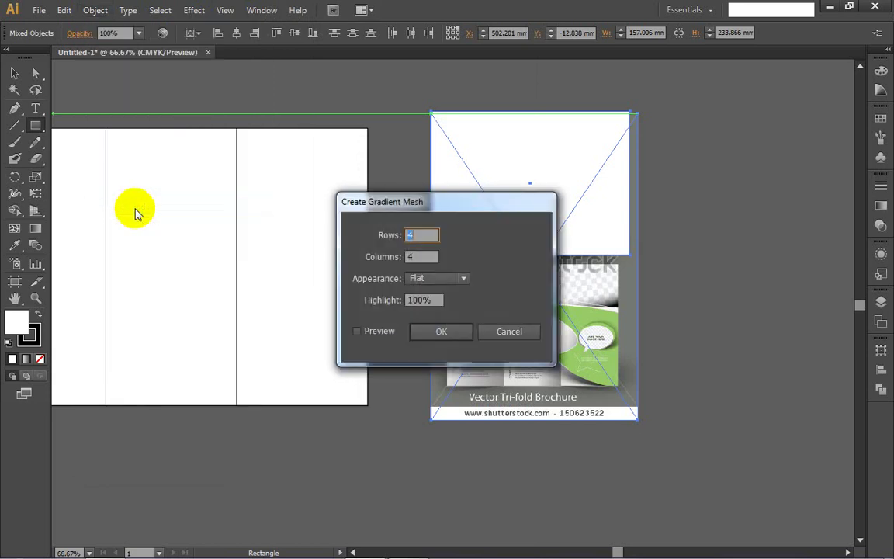
pyautogui.click(440, 331)
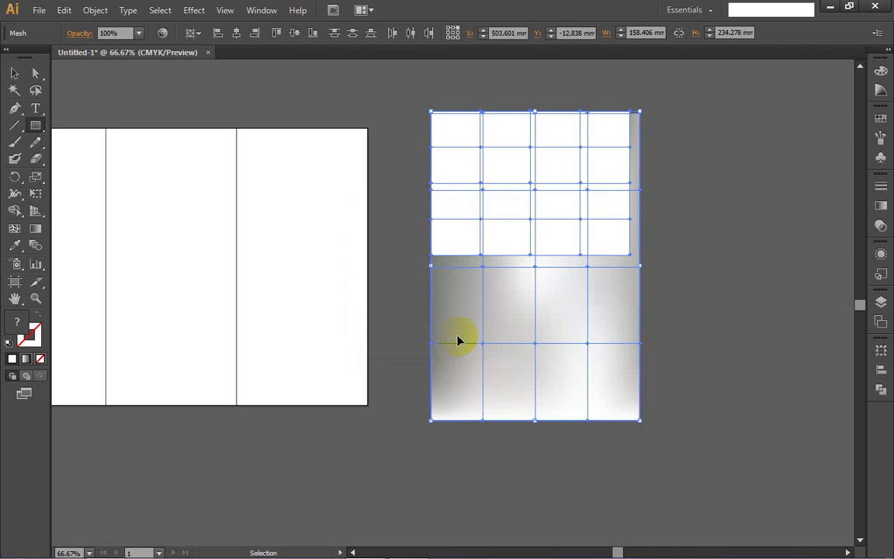
pyautogui.hotkey('ctrl', 'z')
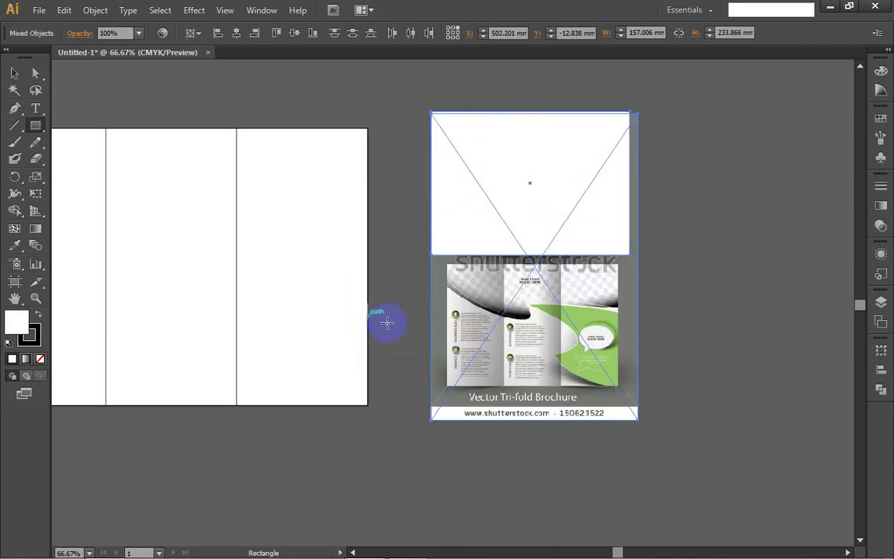
# - Try creating trim marks around the selected rectangle and brochure image, and undo them
pyautogui.click(64, 10)
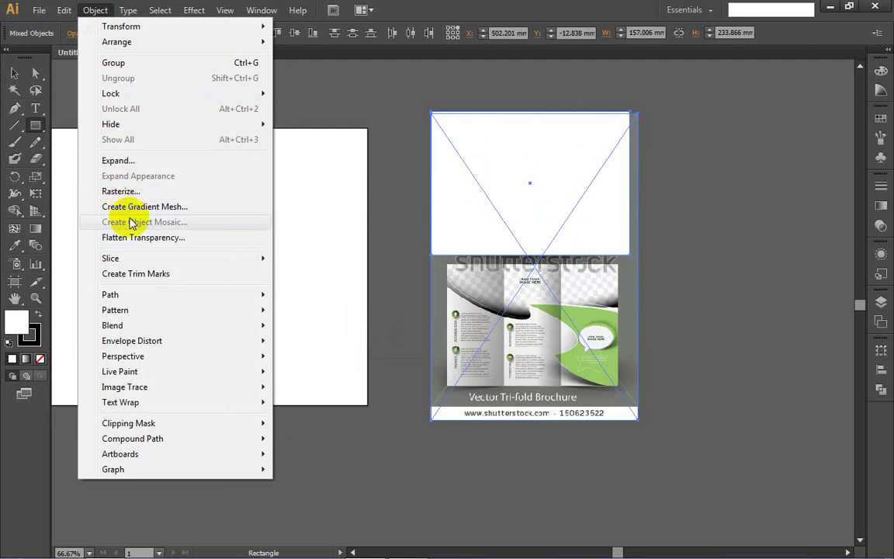
pyautogui.moveTo(125, 295)
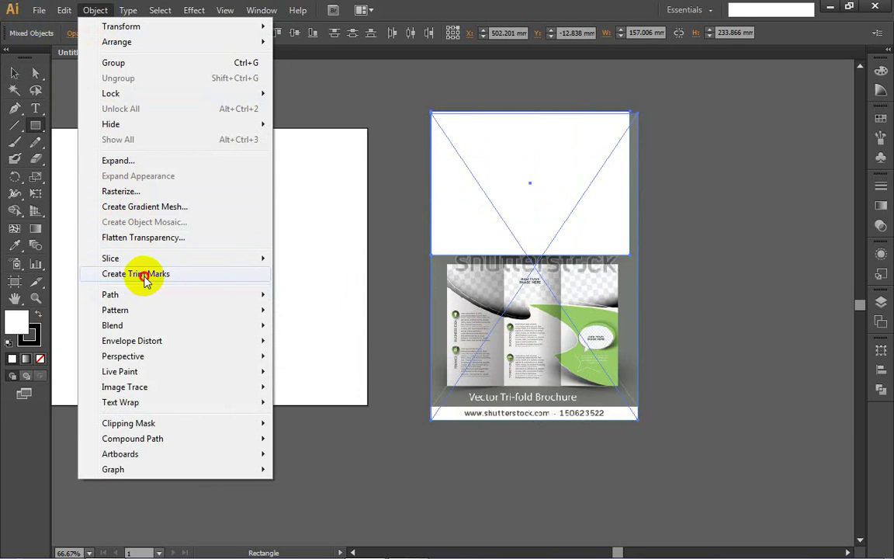
pyautogui.click(145, 278)
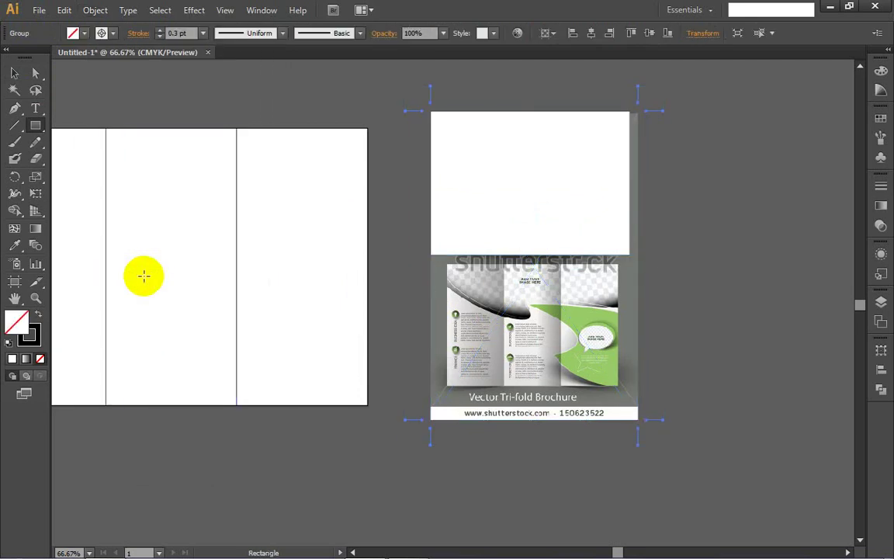
pyautogui.hotkey('ctrl', 'z')
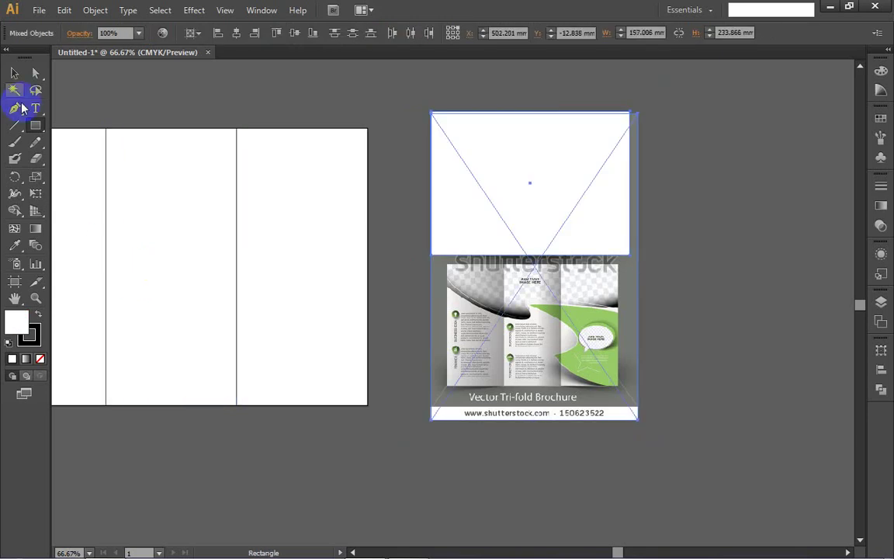
# - Make a clipping mask from the rectangle so only the upper brochure spread of the image shows
pyautogui.click(94, 12)
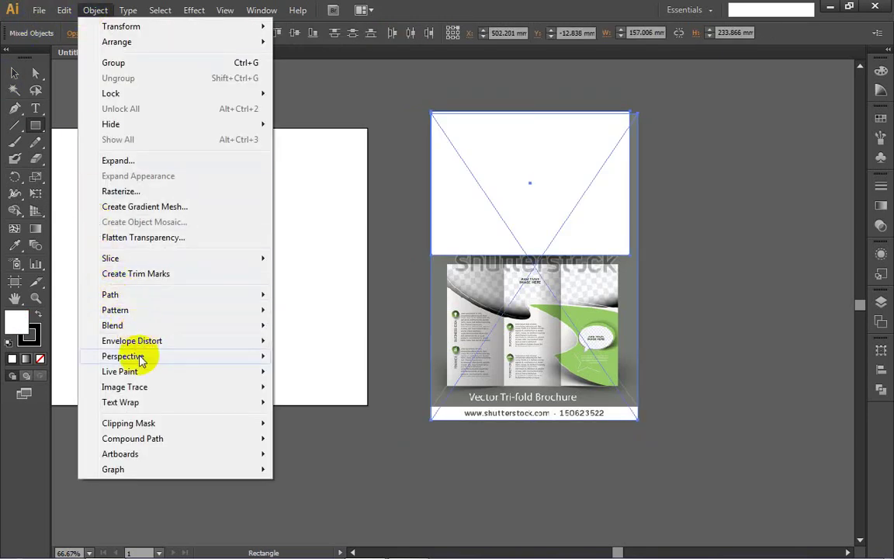
pyautogui.moveTo(140, 423)
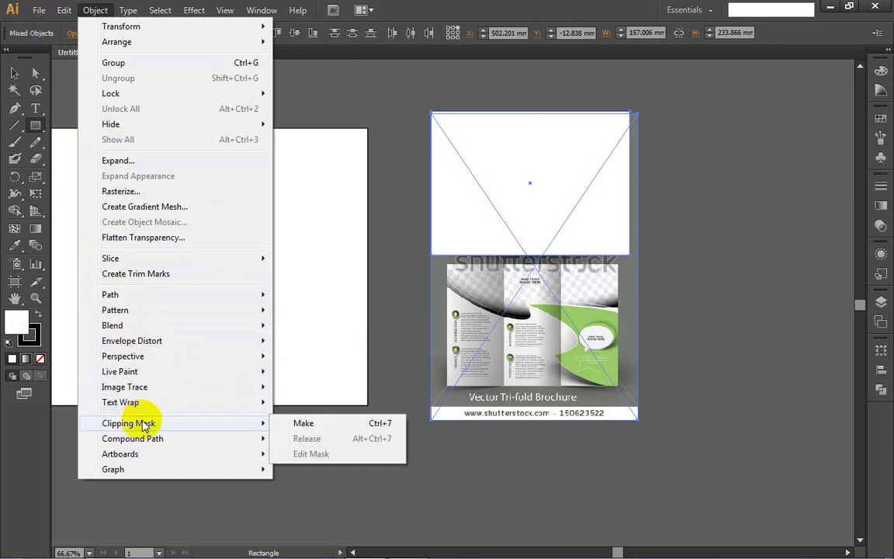
pyautogui.click(303, 424)
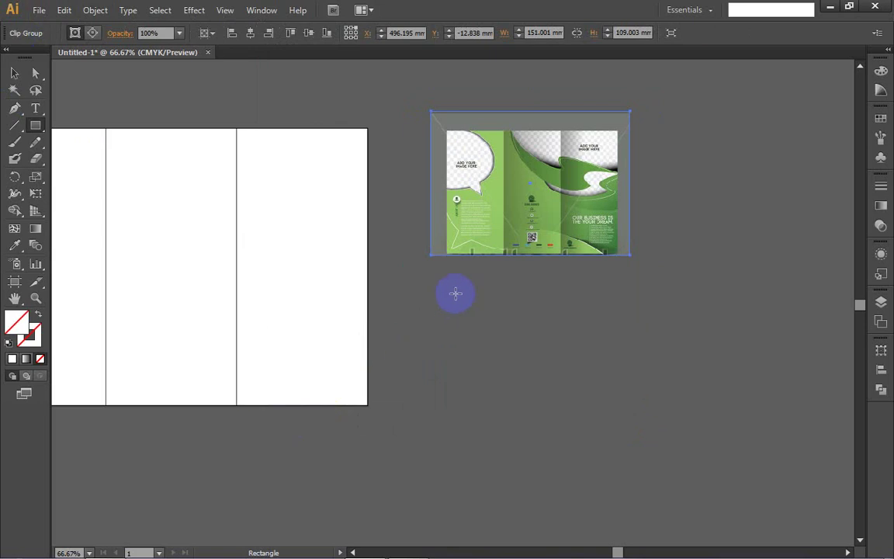
pyautogui.click(95, 11)
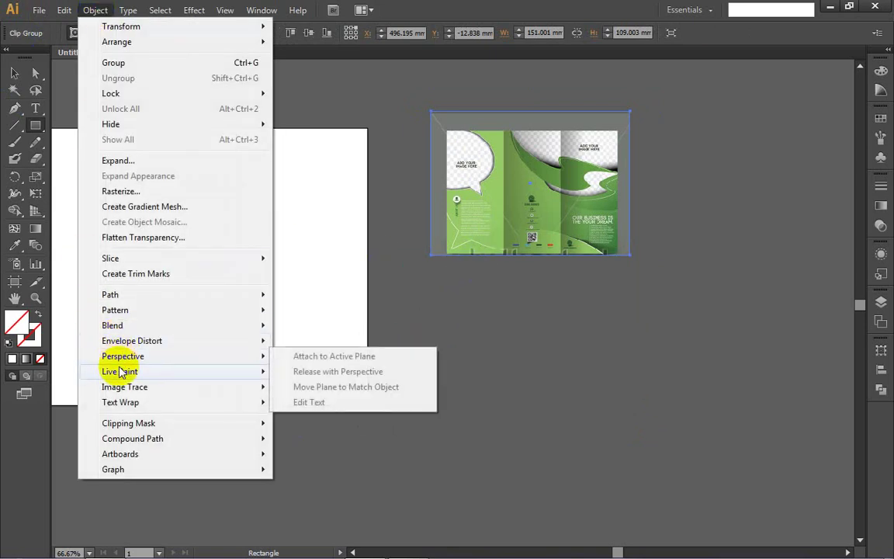
pyautogui.moveTo(156, 423)
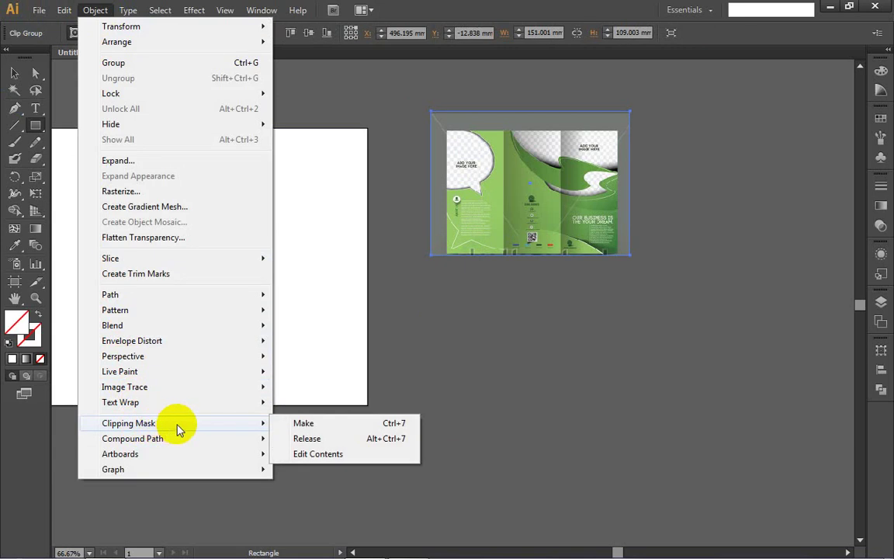
pyautogui.click(523, 174)
pyautogui.click(524, 177)
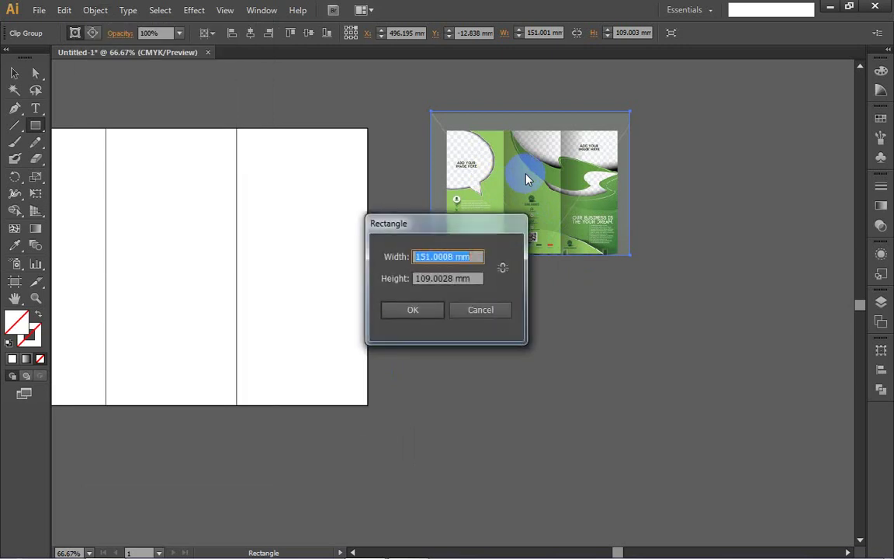
pyautogui.click(481, 310)
# - Move the clipped brochure image onto the artboard, fitting the spread's upper-left corner to the artboard's upper-left corner
pyautogui.hscroll(-3, 372, 294)
pyautogui.hscroll(-2, 362, 295)
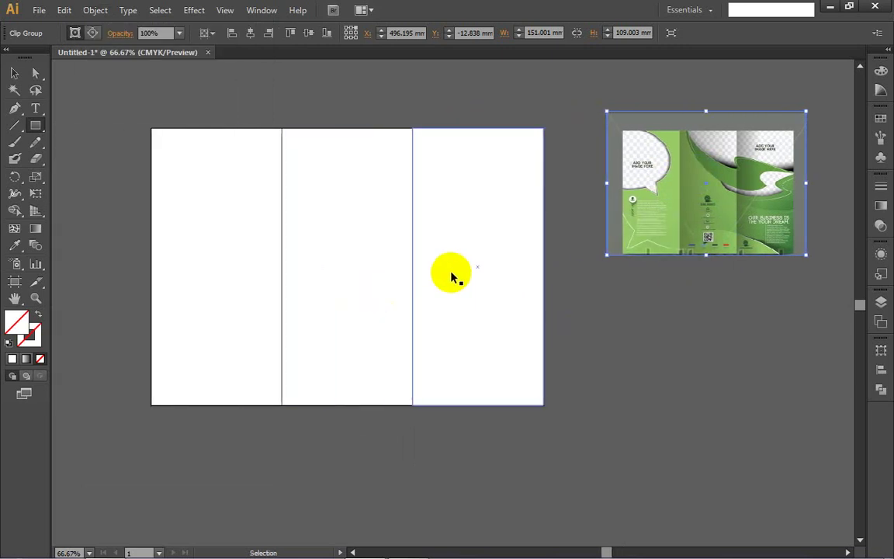
pyautogui.moveTo(674, 204); pyautogui.dragTo(221, 220)
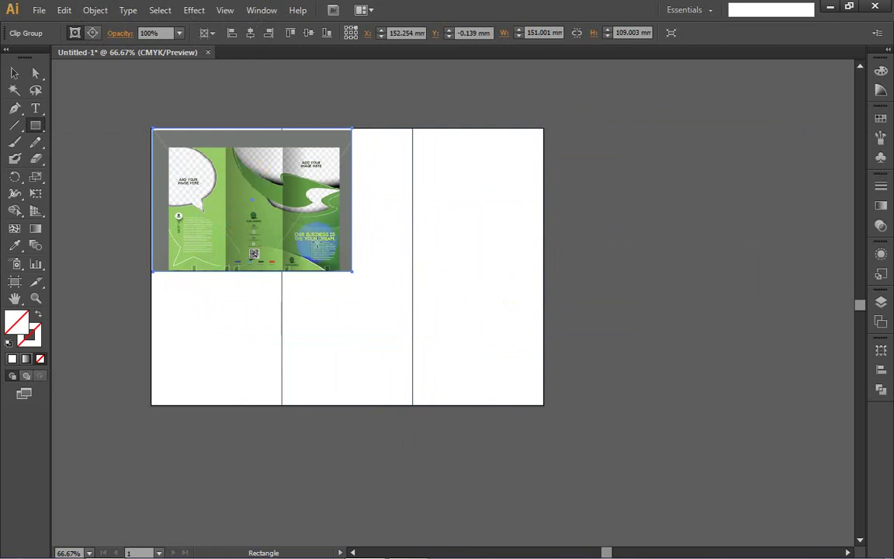
pyautogui.moveTo(256, 225); pyautogui.dragTo(241, 210)
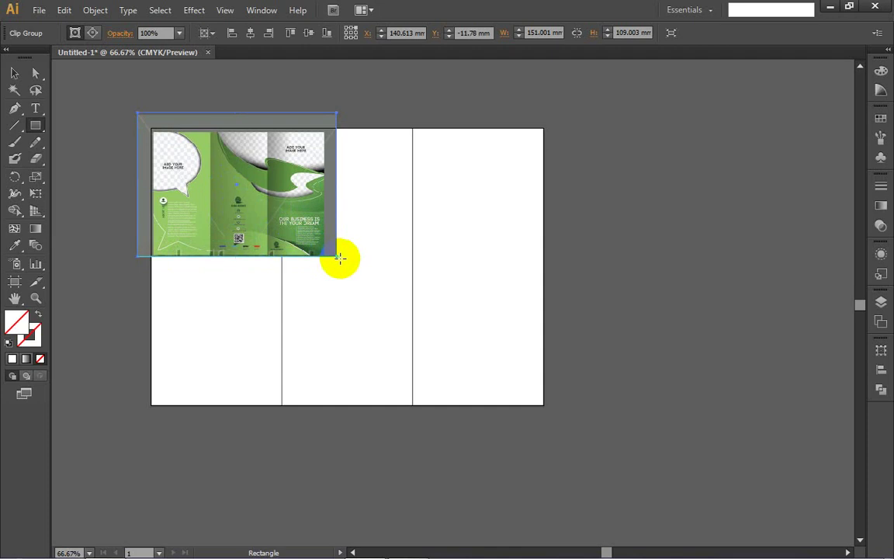
# - Enlarge the clipped brochure image proportionally to about 311.5 by 224.9 mm so it covers the artboard
pyautogui.press('ctrl')
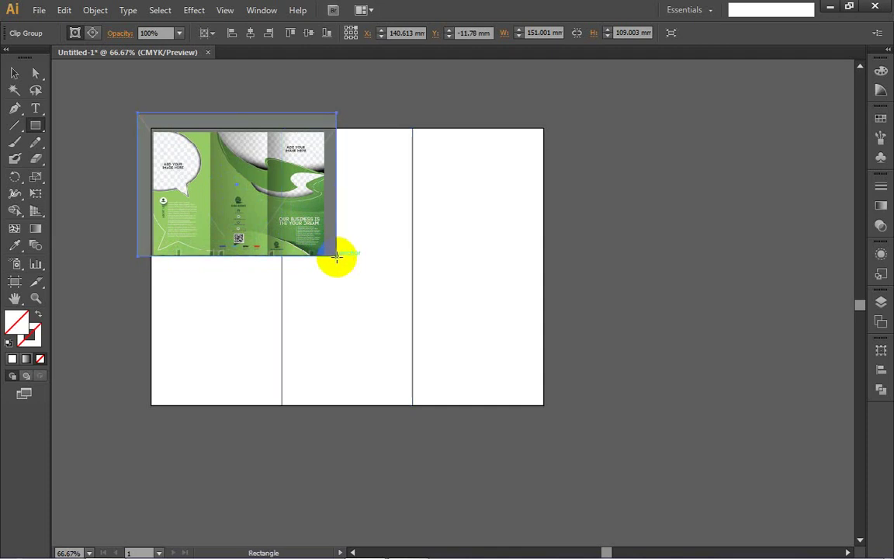
pyautogui.click(14, 74)
pyautogui.click(273, 224)
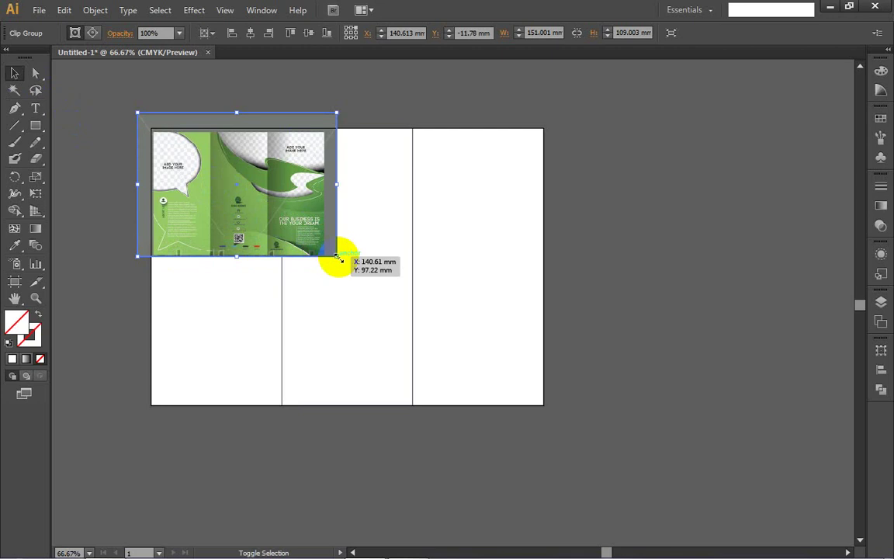
pyautogui.moveTo(334, 259); pyautogui.dragTo(557, 409)
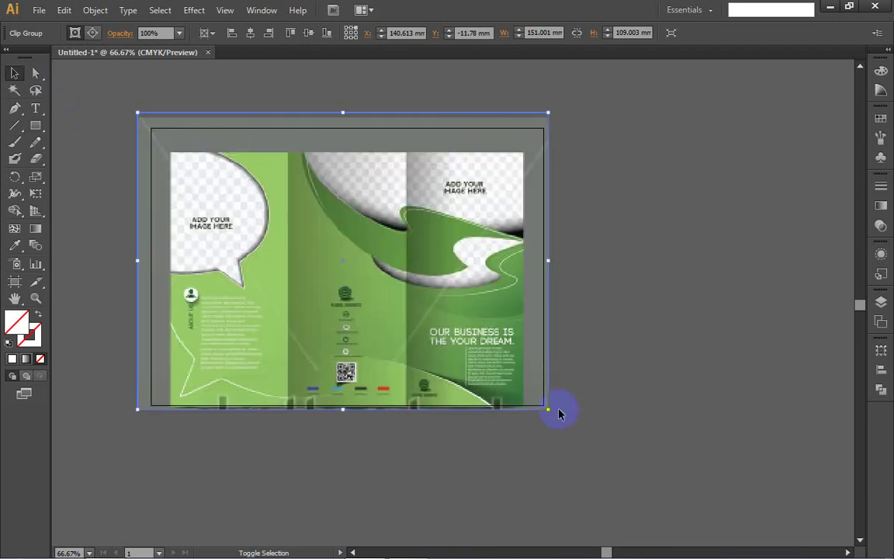
# - Reposition the enlarged image up and to the left until the spread's top and left edges line up with the artboard
pyautogui.click(272, 302)
pyautogui.moveTo(273, 303); pyautogui.dragTo(250, 291)
pyautogui.click(249, 291)
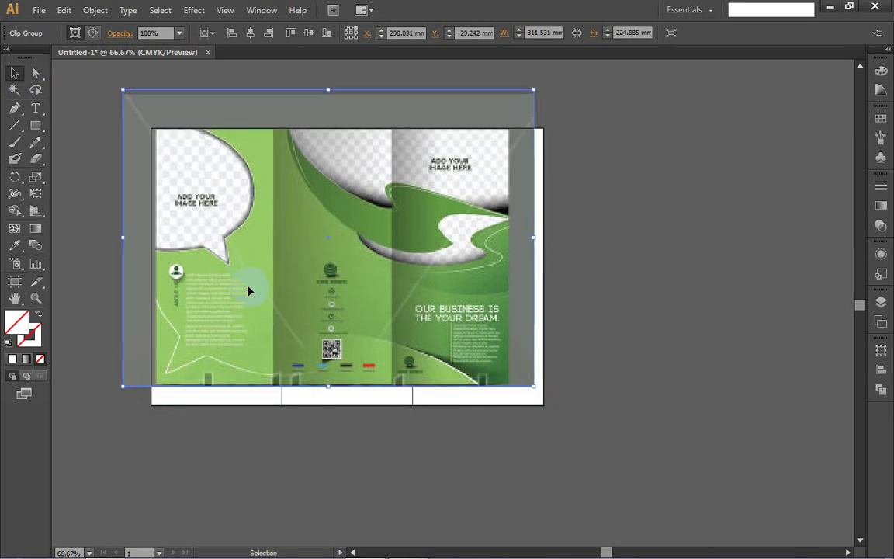
pyautogui.press('Left')
pyautogui.press('Left')
pyautogui.press('Left')
pyautogui.press('Left')
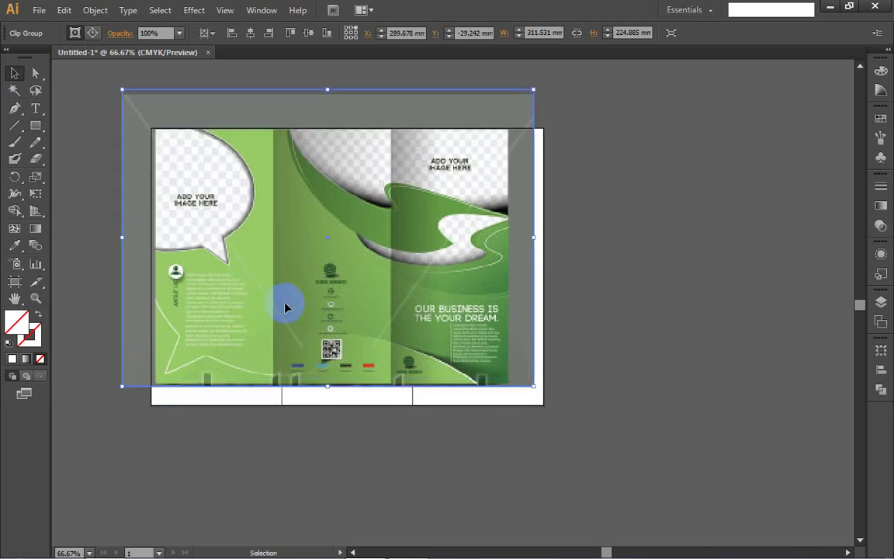
pyautogui.press('Left')
pyautogui.press('Left')
pyautogui.press('Left')
pyautogui.press('Left')
pyautogui.press('Left')
pyautogui.press('Left')
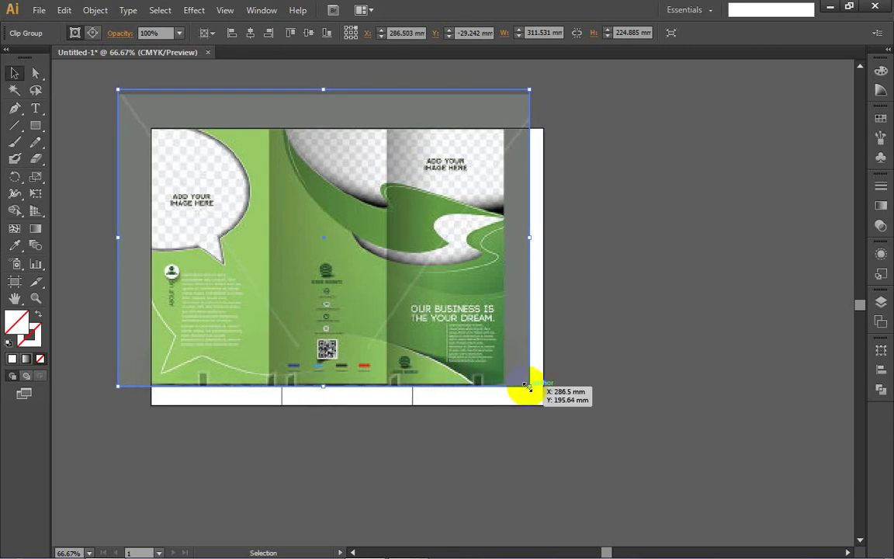
# - Undo the scaling, placement and clipping mask of the brochure image, back to the small unmasked image beside the artboard
pyautogui.moveTo(528, 386); pyautogui.dragTo(559, 423)
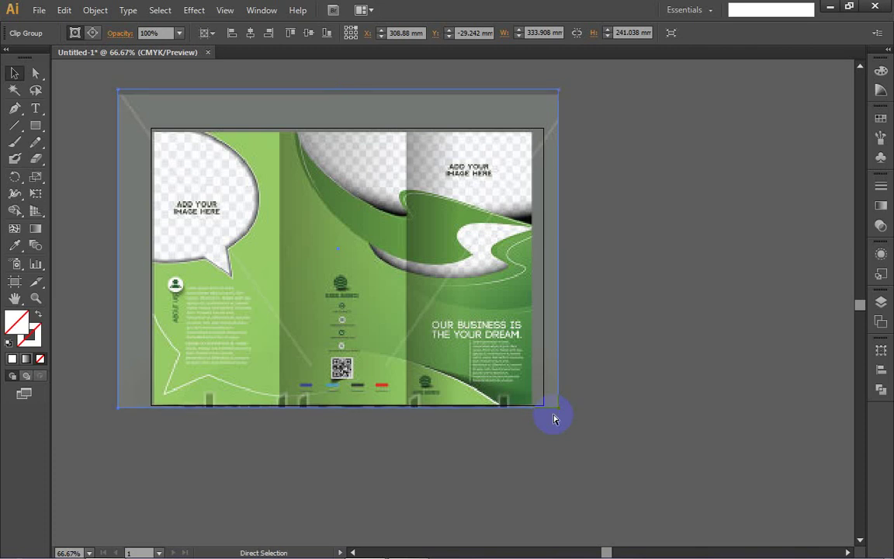
pyautogui.hotkey('ctrl', 'z')
pyautogui.hotkey('ctrl', 'z')
pyautogui.hotkey('ctrl', 'z')
pyautogui.hotkey('ctrl', 'z')
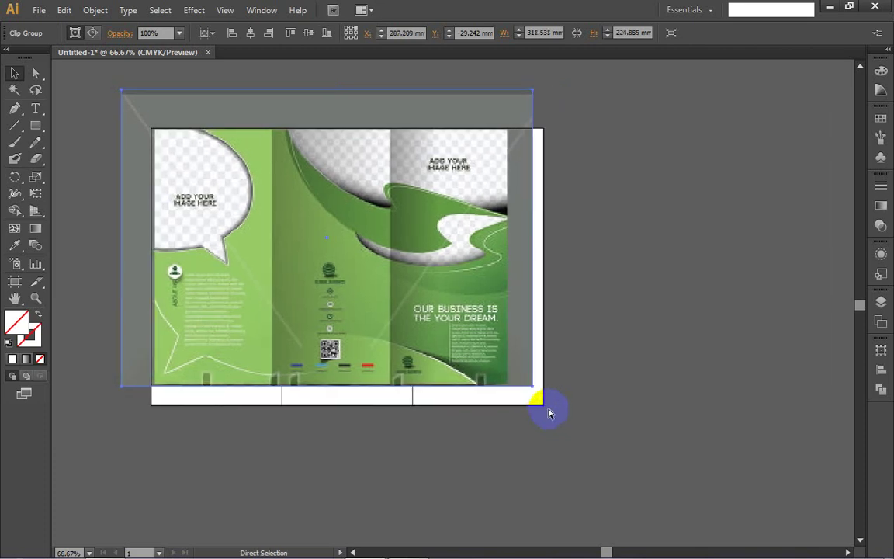
pyautogui.hotkey('ctrl', 'z')
pyautogui.hotkey('ctrl', 'z')
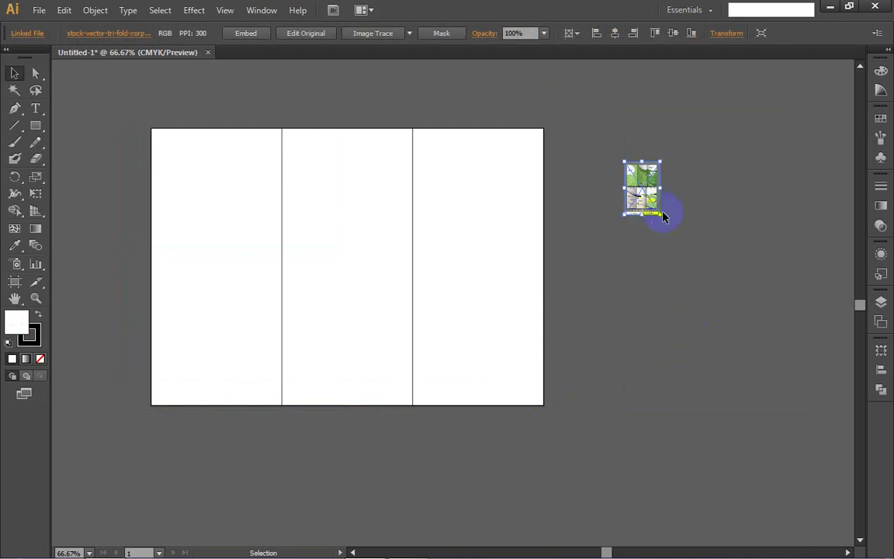
pyautogui.click(709, 331)
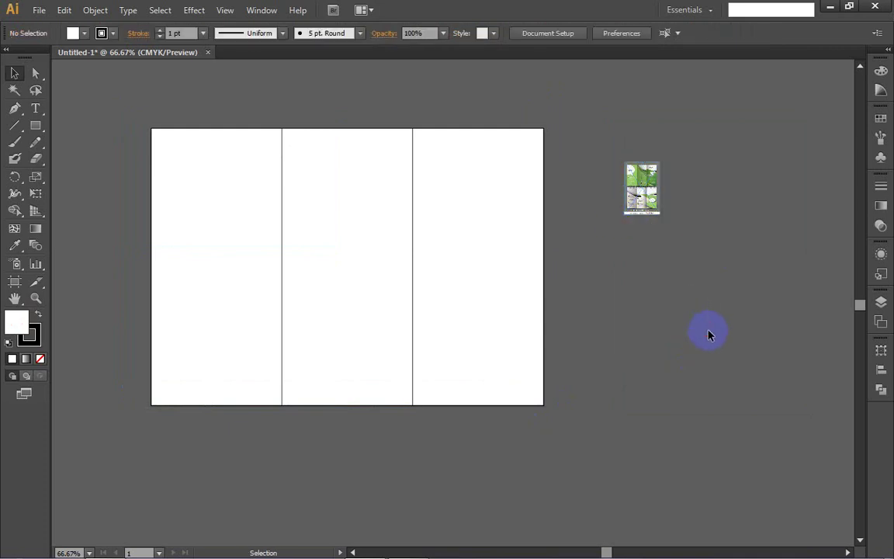
# - Enlarge the placed brochure image to about 161 by 238 mm, with its top edge level with the artboard's top edge
pyautogui.click(652, 192)
pyautogui.moveTo(660, 214); pyautogui.dragTo(807, 431)
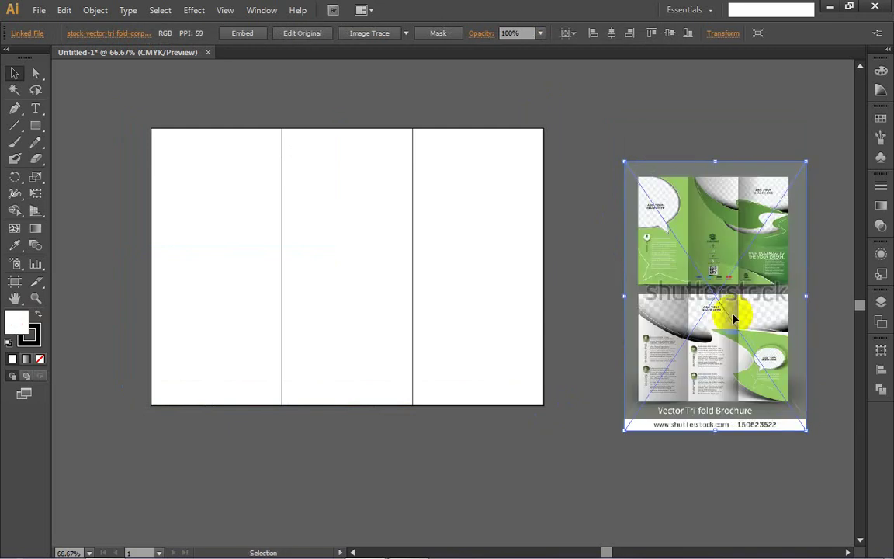
pyautogui.moveTo(703, 241); pyautogui.dragTo(654, 201)
pyautogui.moveTo(765, 396); pyautogui.dragTo(765, 397)
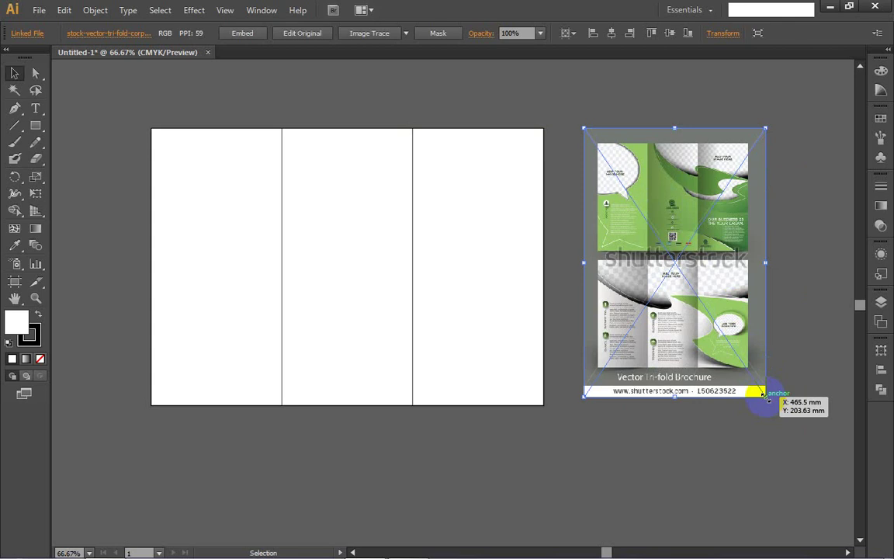
pyautogui.moveTo(765, 396); pyautogui.dragTo(797, 442)
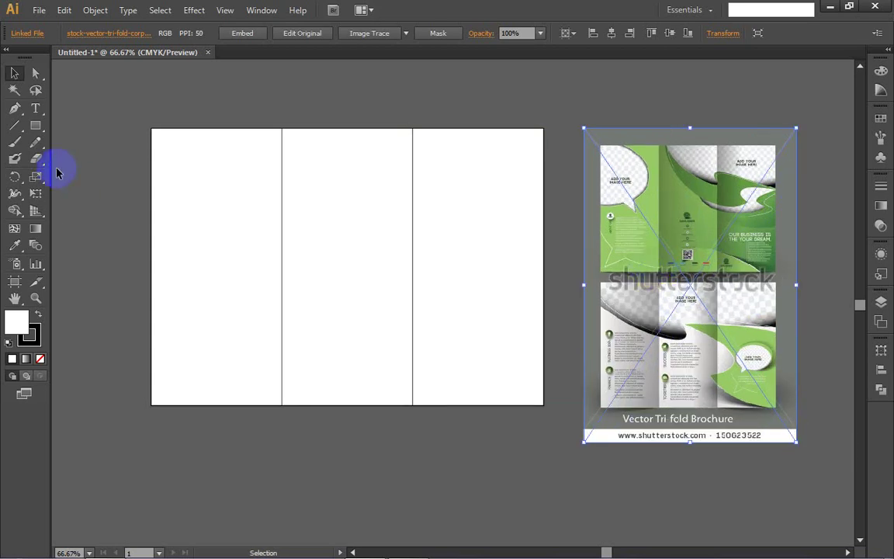
# - Draw a rectangle of about 133.3 by 96.3 mm exactly over the upper brochure spread and clip the image to it
pyautogui.click(35, 125)
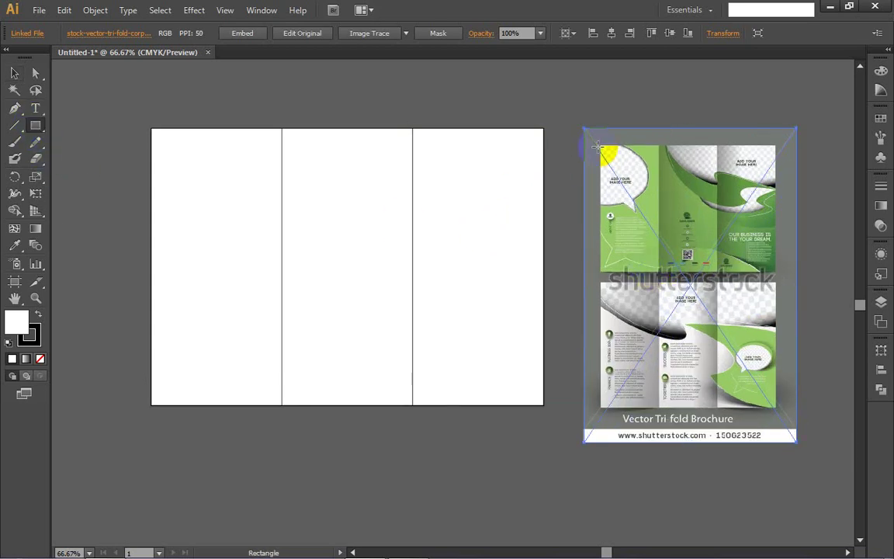
pyautogui.moveTo(601, 144); pyautogui.dragTo(776, 271)
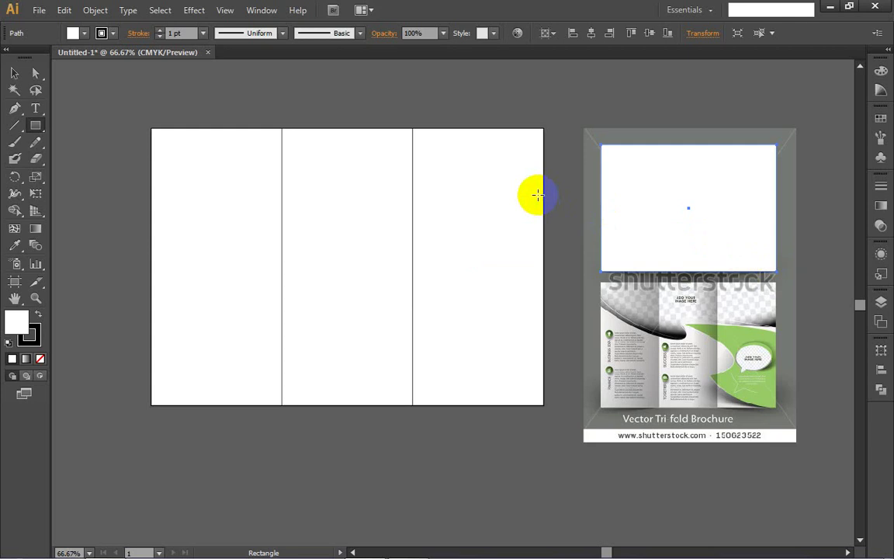
pyautogui.click(14, 73)
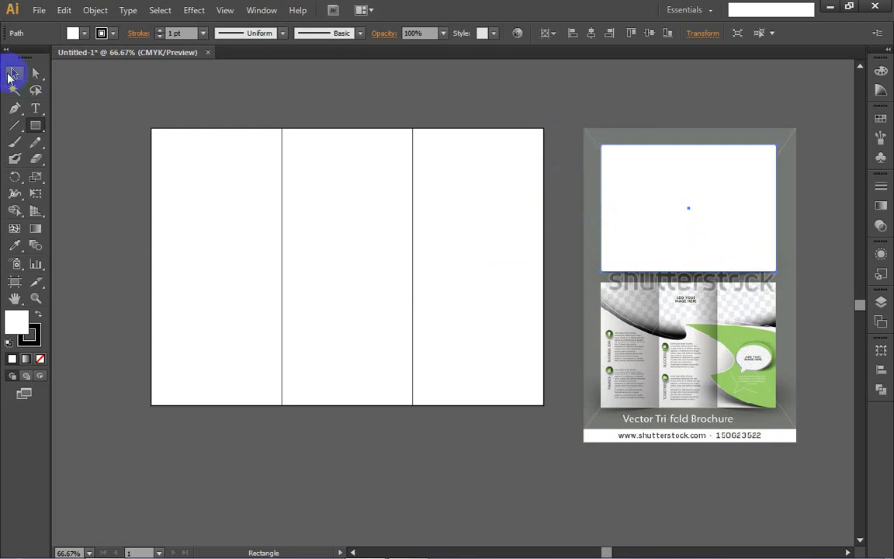
pyautogui.moveTo(572, 104); pyautogui.dragTo(651, 227)
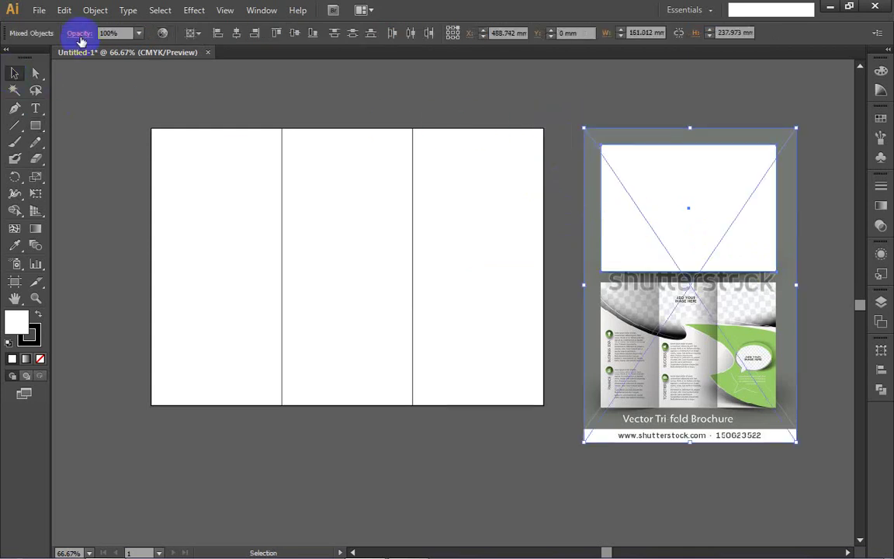
pyautogui.rightClick(659, 220)
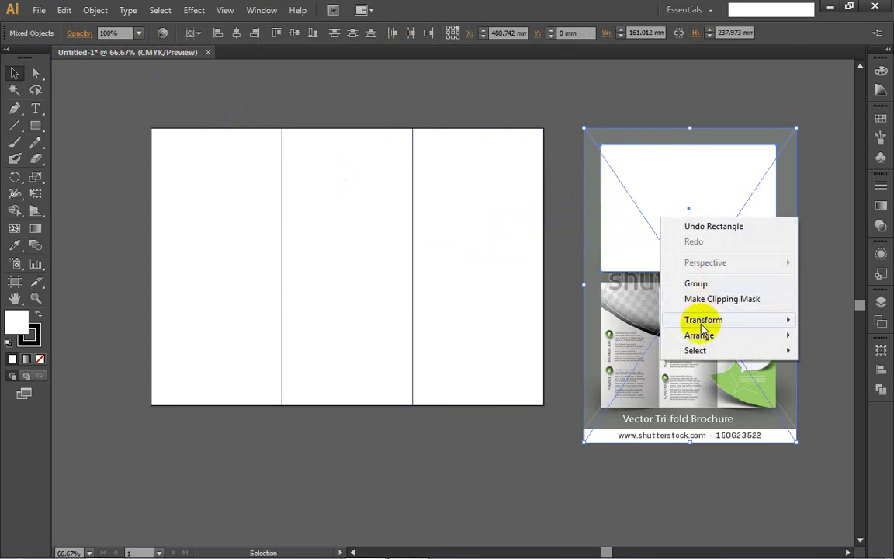
pyautogui.rightClick(625, 242)
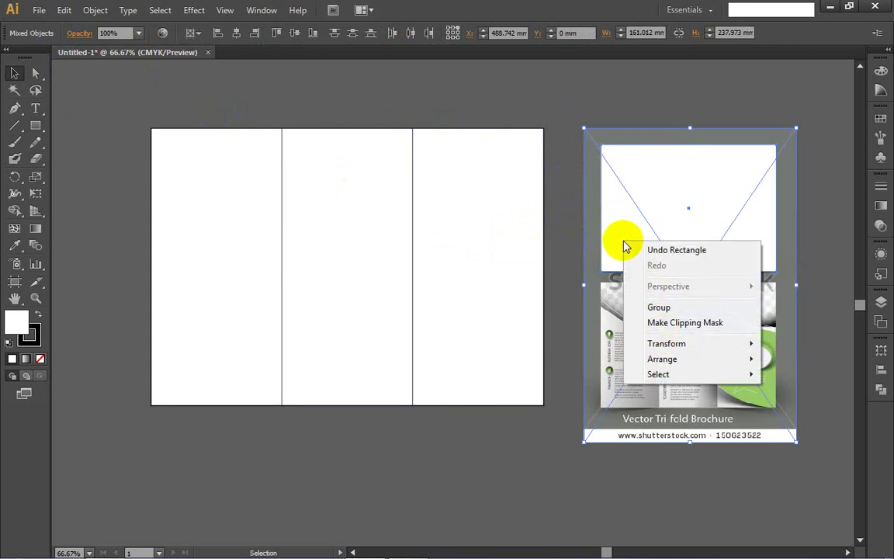
pyautogui.click(669, 324)
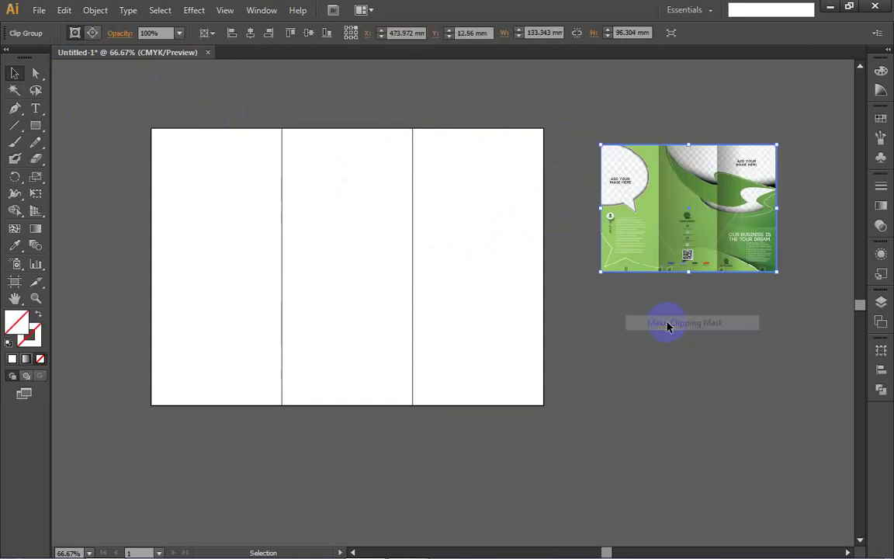
# - Move the clipped spread to the artboard's upper-left corner and enlarge it to about 297.3 by 210 mm to fill the artboard
pyautogui.moveTo(641, 180); pyautogui.dragTo(192, 163)
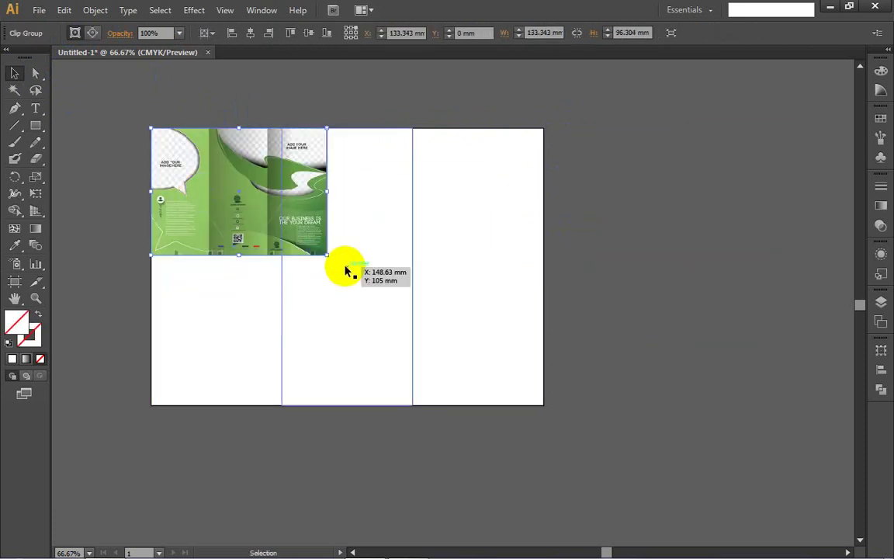
pyautogui.moveTo(328, 255); pyautogui.dragTo(543, 405)
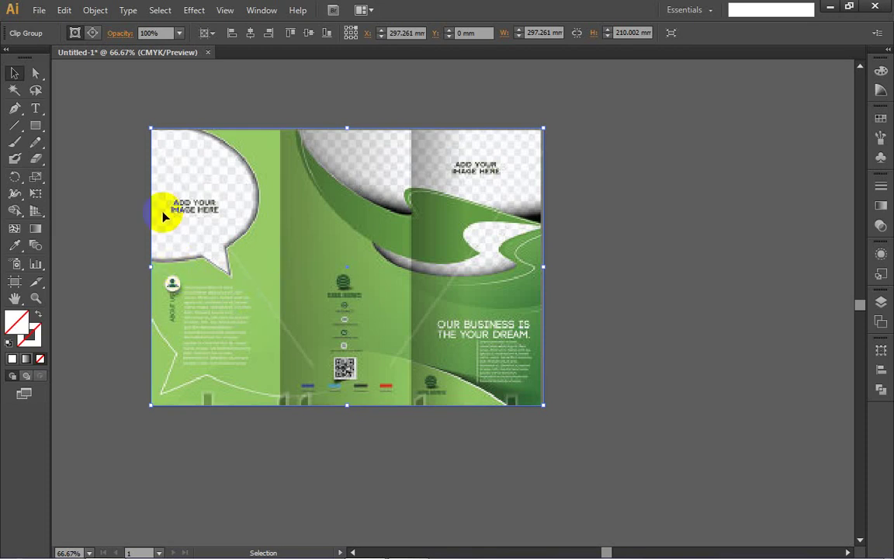
# - Try to lock the clipped brochure image on the artboard
pyautogui.press('a')
pyautogui.scroll(2, 163, 218)
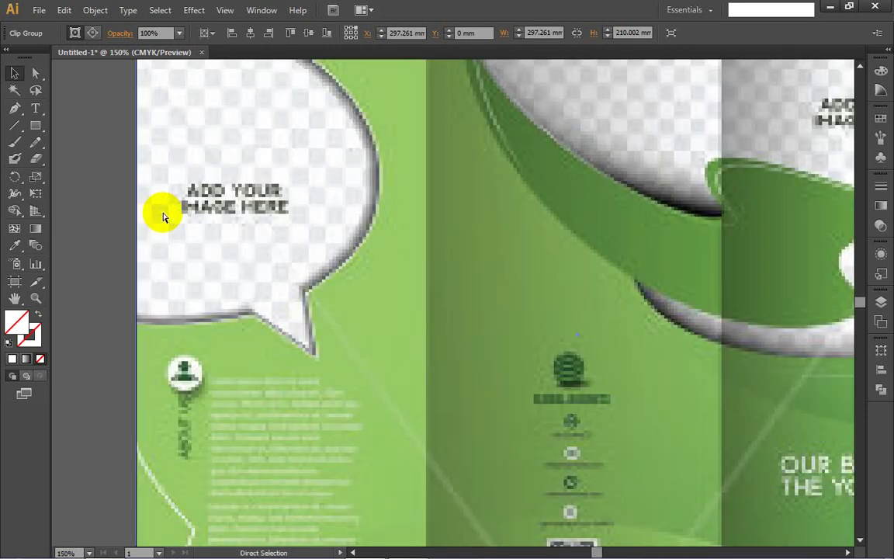
pyautogui.scroll(1, 163, 218)
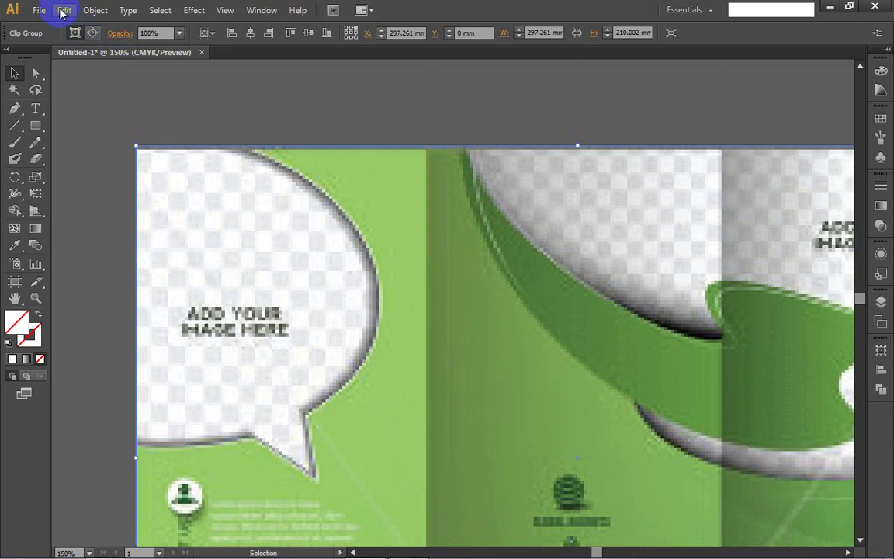
pyautogui.click(91, 10)
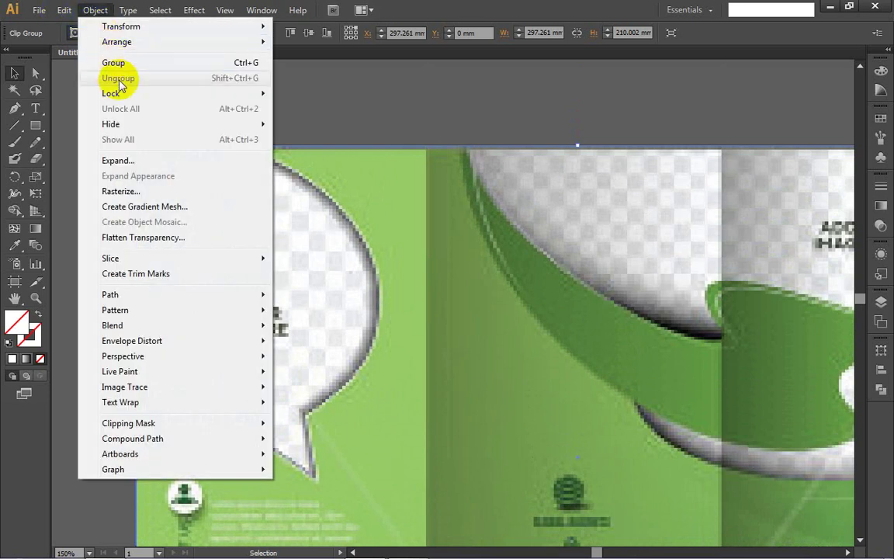
pyautogui.moveTo(128, 92)
pyautogui.click(299, 92)
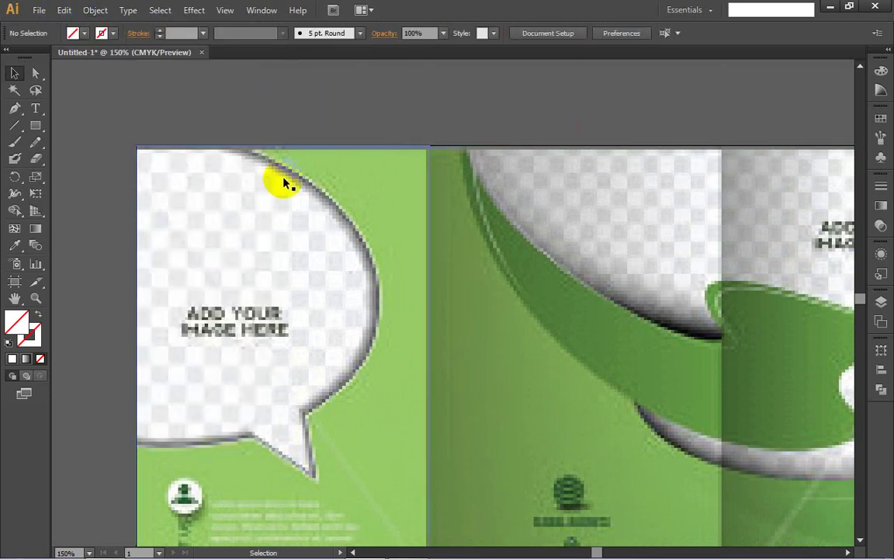
pyautogui.click(238, 246)
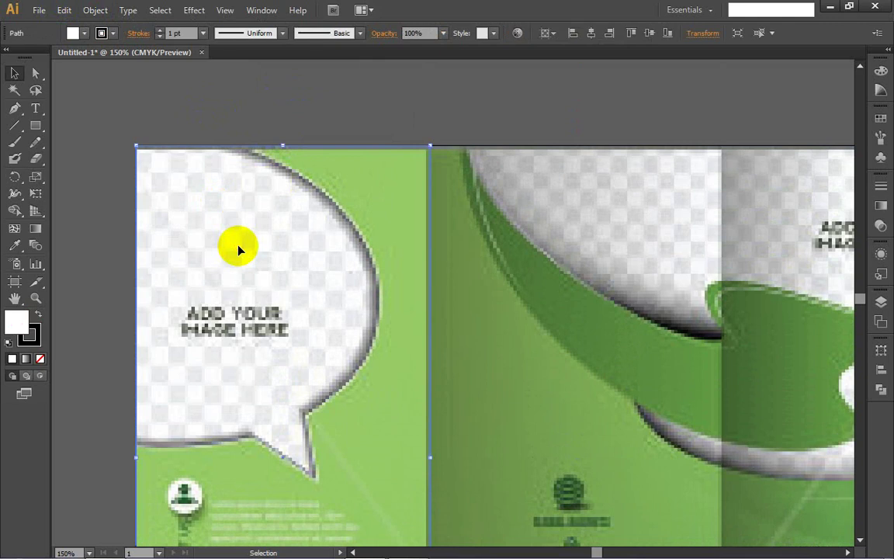
pyautogui.hotkey('ctrl', 'z')
pyautogui.click(182, 104)
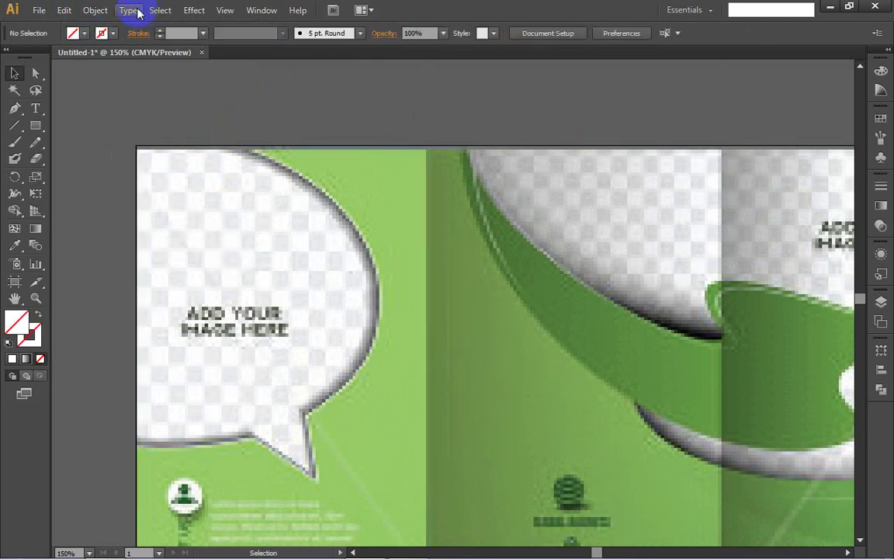
# - Draw a white-filled ellipse without a stroke and place it over the speech bubble on the left brochure panel
pyautogui.moveTo(35, 125); pyautogui.dragTo(397, 398)
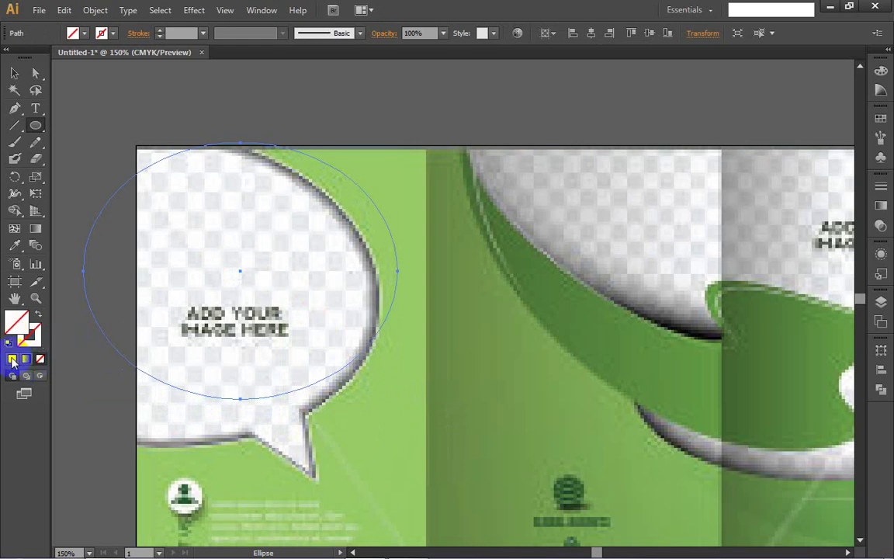
pyautogui.click(12, 360)
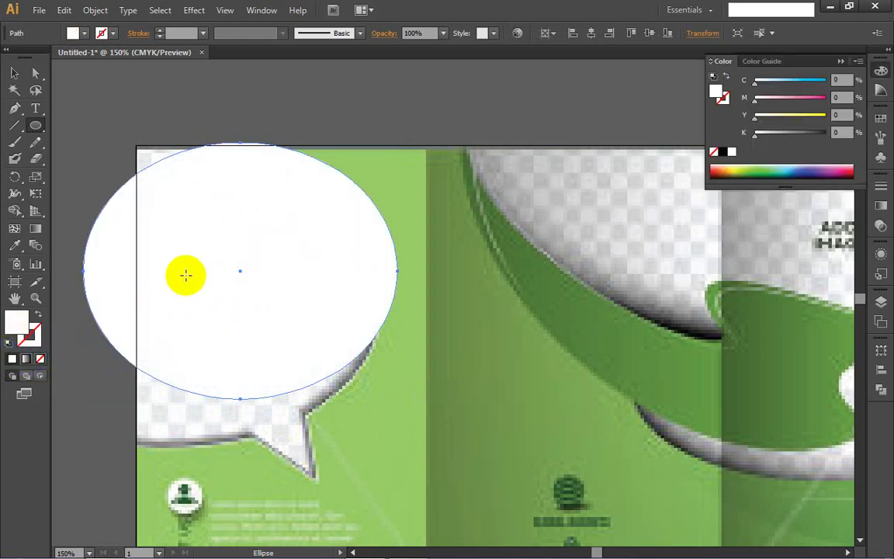
pyautogui.moveTo(206, 275); pyautogui.dragTo(177, 317)
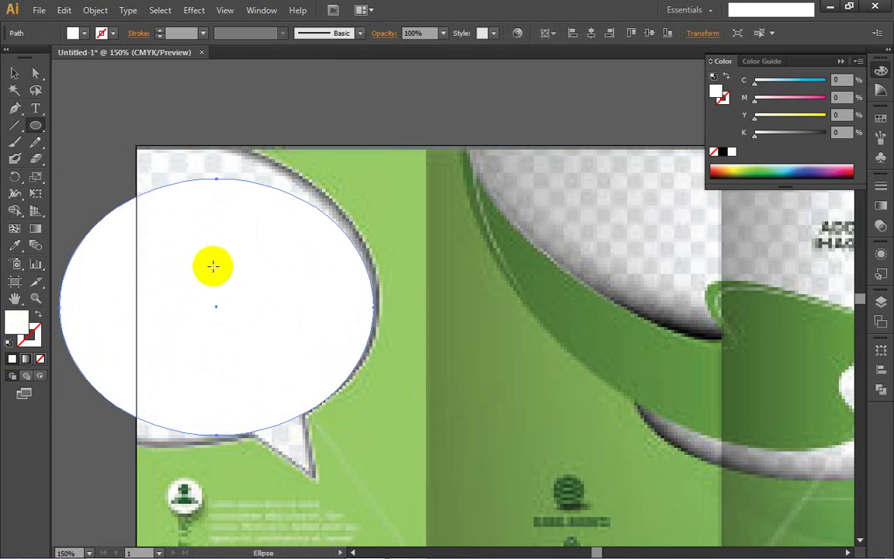
# - Enlarge the white ellipse toward the upper left, shift it onto the speech bubble and rotate it slightly clockwise to follow the outline
pyautogui.hscroll(-5, 209, 272)
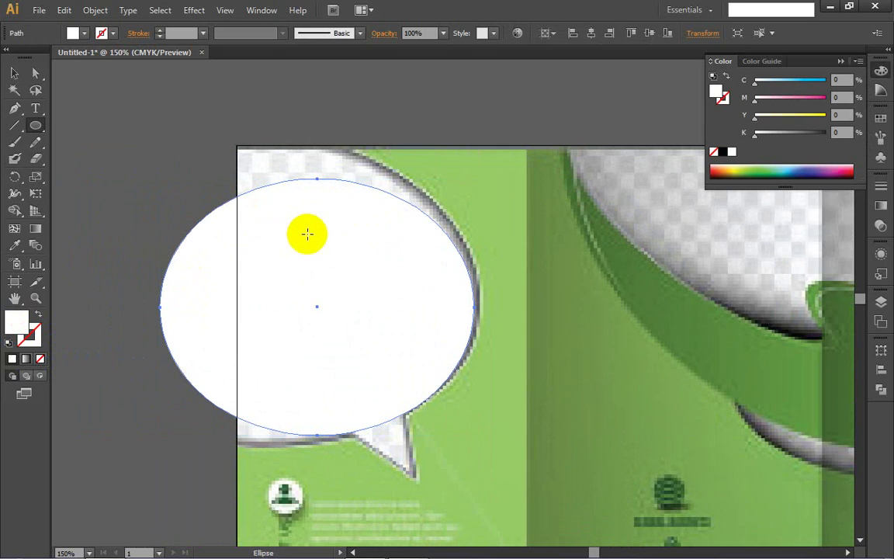
pyautogui.press('v')
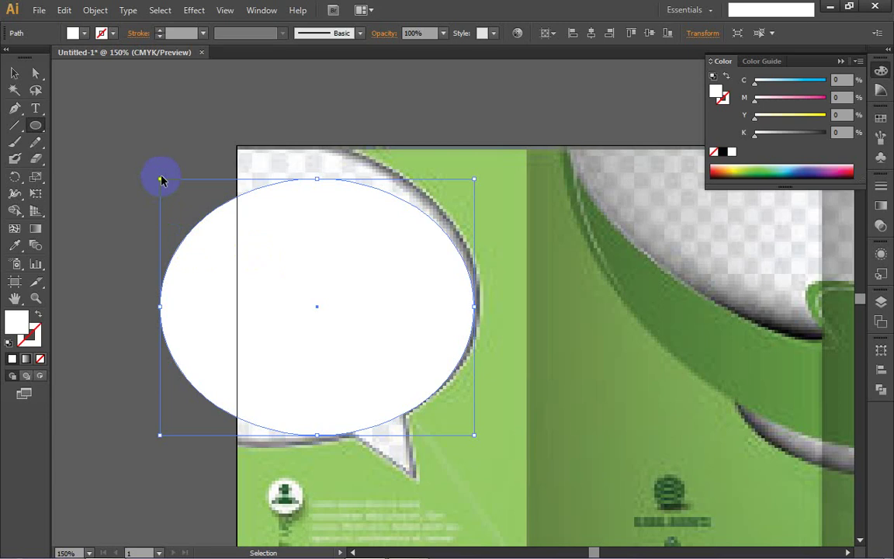
pyautogui.moveTo(161, 181); pyautogui.dragTo(128, 149)
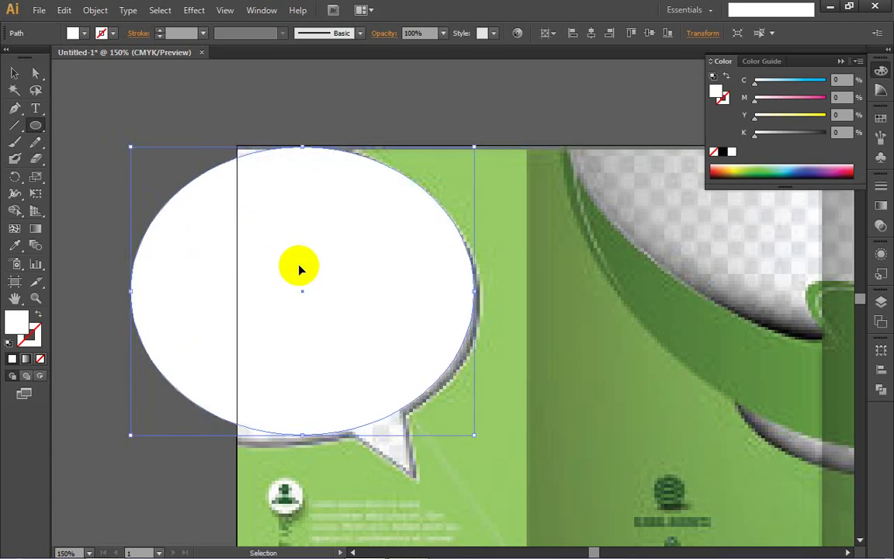
pyautogui.moveTo(298, 266); pyautogui.dragTo(303, 278)
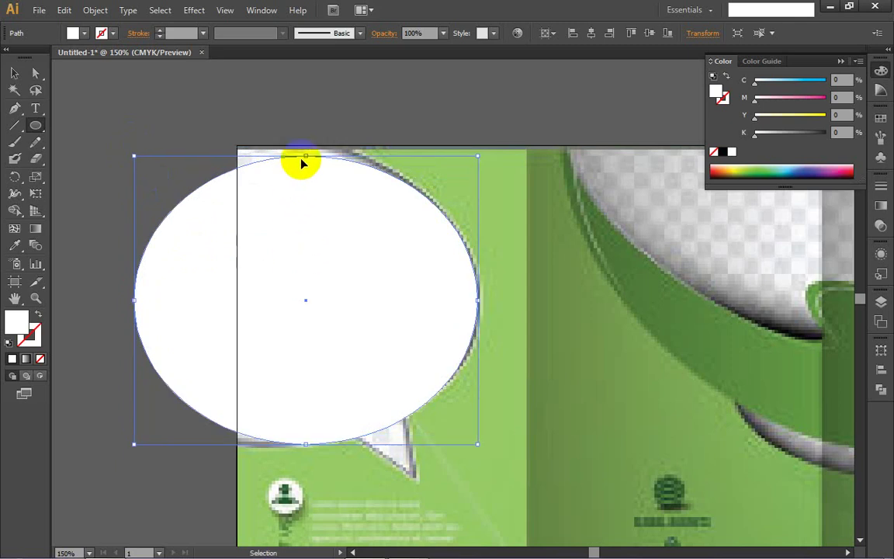
pyautogui.moveTo(304, 158); pyautogui.dragTo(493, 176)
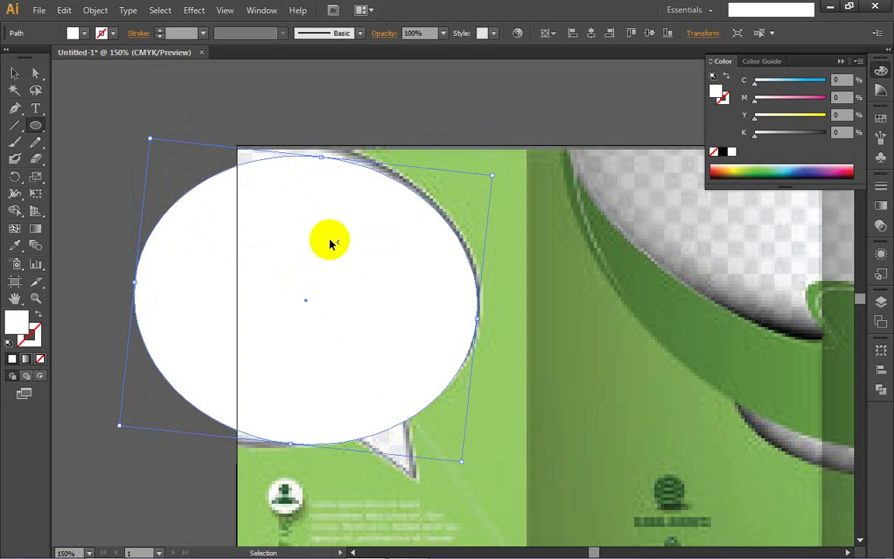
# - Nudge the rotated ellipse upward and stretch its lower and right sides to fit the speech bubble's outline
pyautogui.moveTo(319, 244); pyautogui.dragTo(319, 239)
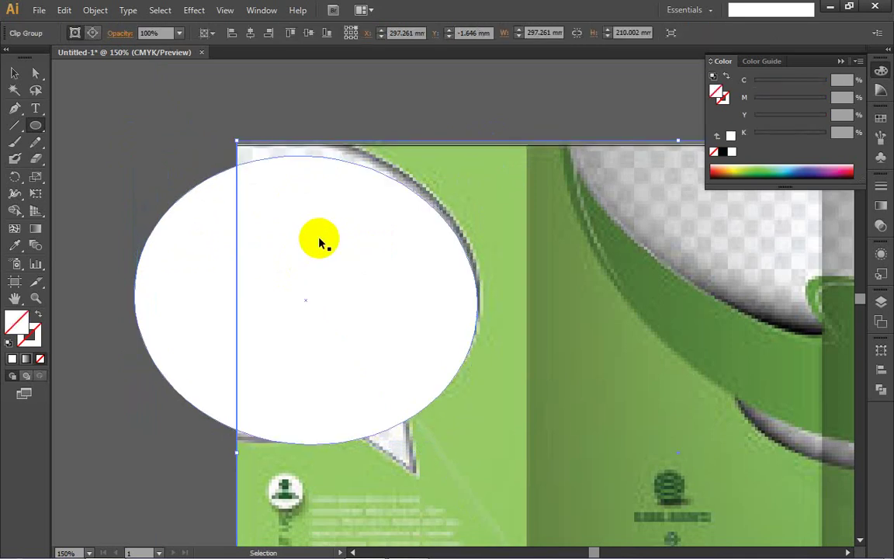
pyautogui.hotkey('ctrl', 'z')
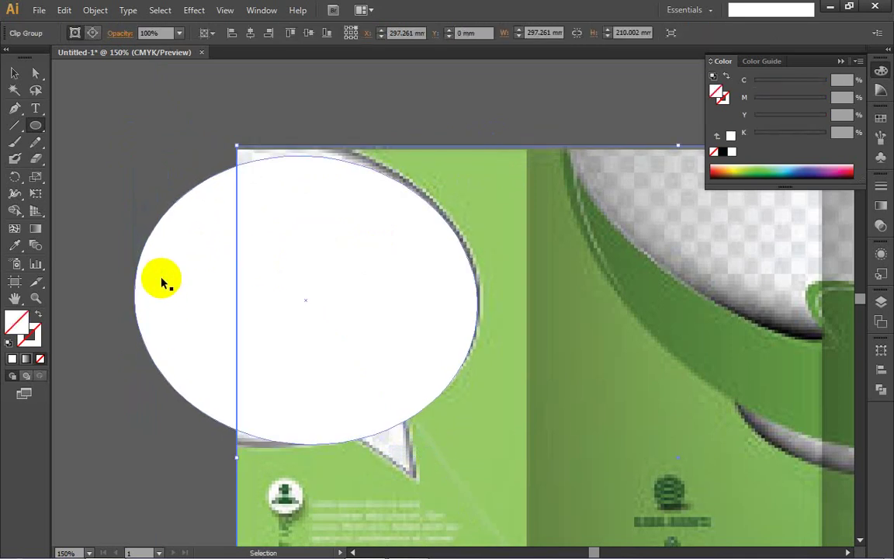
pyautogui.keyDown('ctrl'); pyautogui.click(162, 281); pyautogui.keyUp('ctrl')
pyautogui.moveTo(161, 281); pyautogui.dragTo(160, 274)
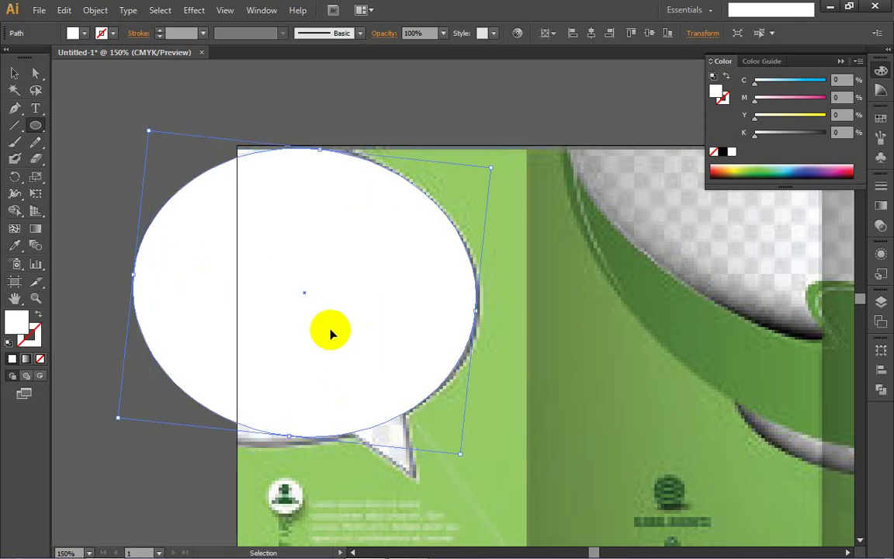
pyautogui.moveTo(308, 249); pyautogui.dragTo(310, 246)
pyautogui.moveTo(289, 431); pyautogui.dragTo(286, 443)
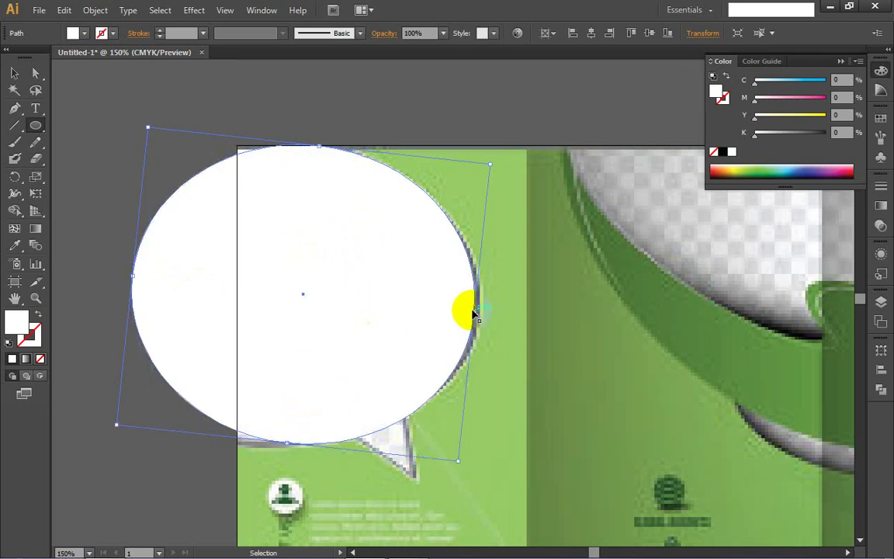
pyautogui.moveTo(474, 312); pyautogui.dragTo(480, 314)
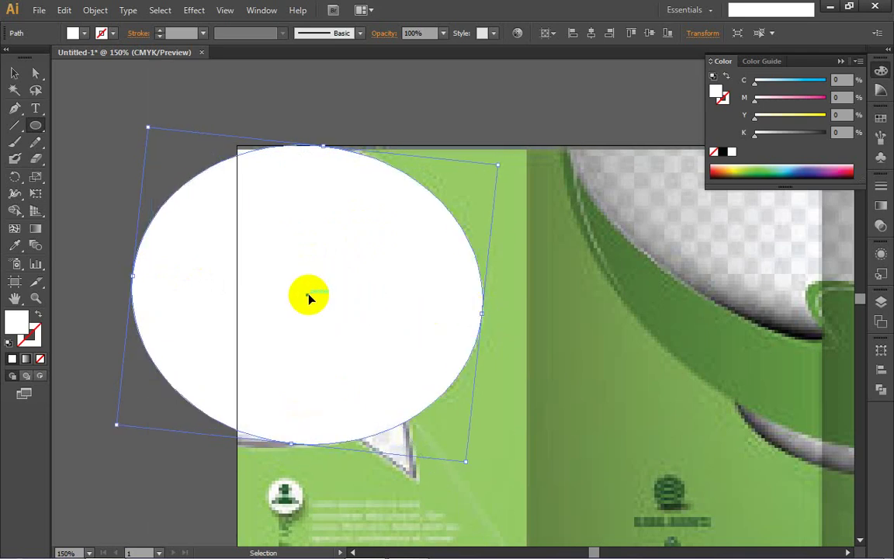
# - Shift the white ellipse slightly left so its right edge follows the speech bubble's outline
pyautogui.moveTo(308, 297); pyautogui.dragTo(301, 298)
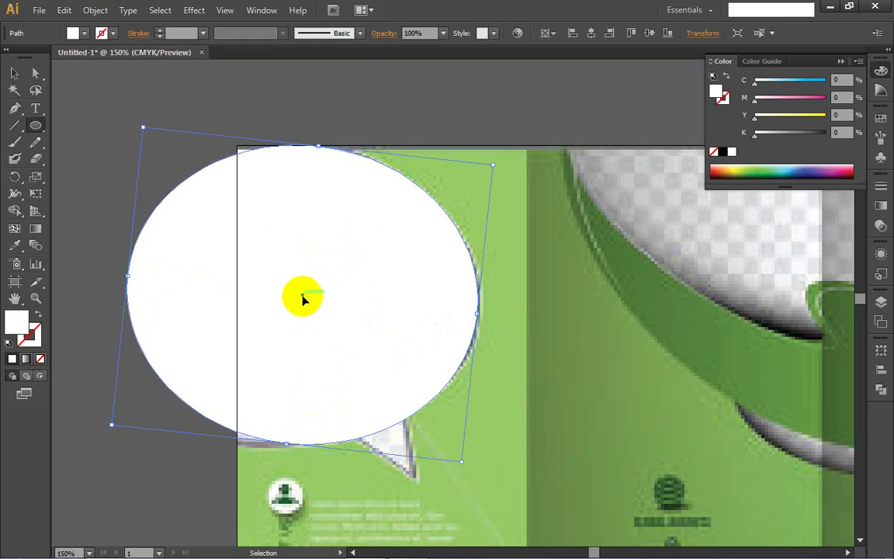
pyautogui.click(14, 72)
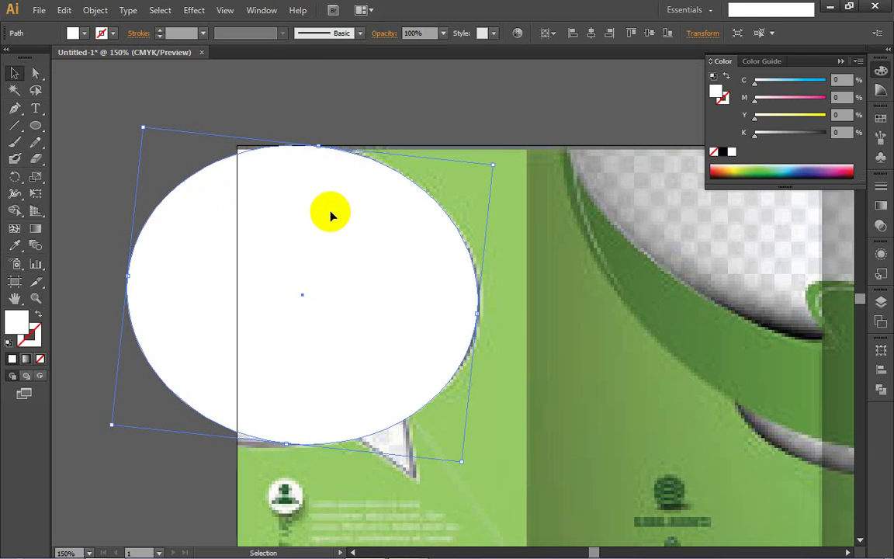
pyautogui.click(342, 331)
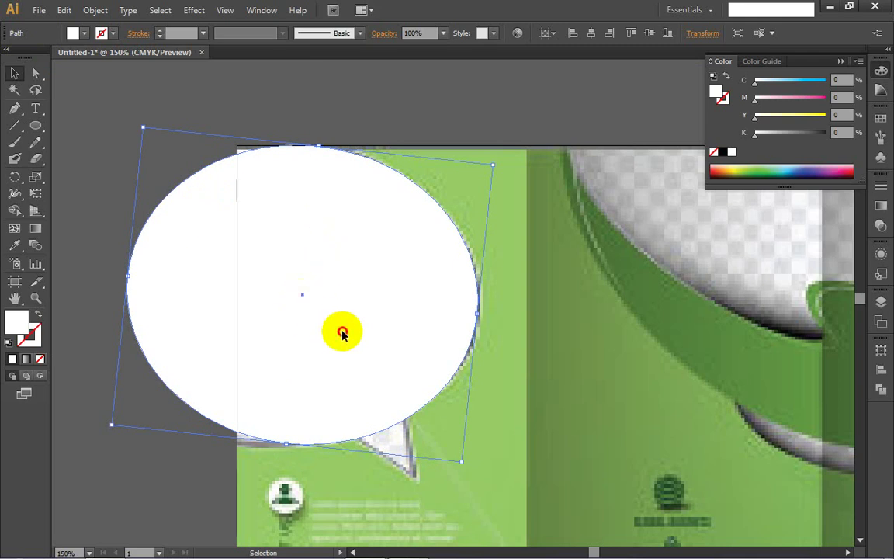
pyautogui.moveTo(342, 333); pyautogui.dragTo(352, 330)
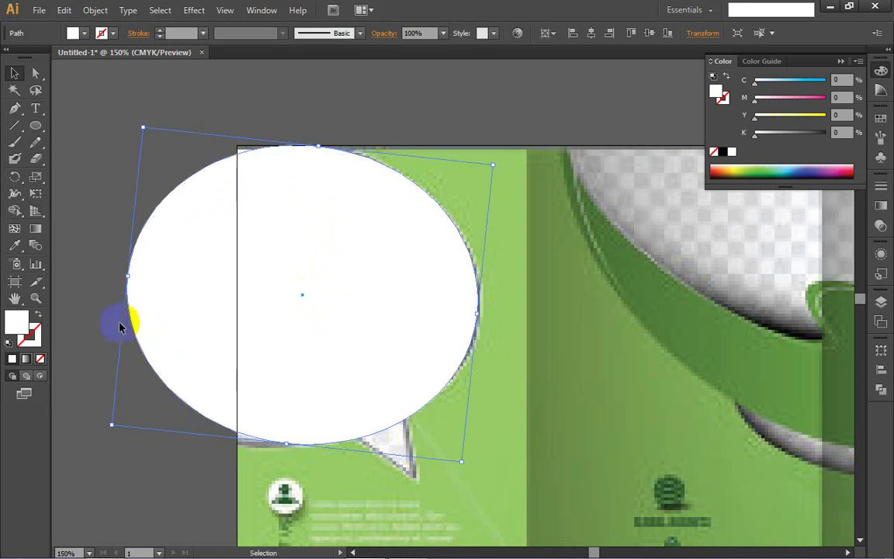
# - Stretch the ellipse's left side farther beyond the artboard, extend its upper and lower edges to match the bubble's outline, and deselect it
pyautogui.moveTo(129, 277); pyautogui.dragTo(70, 260)
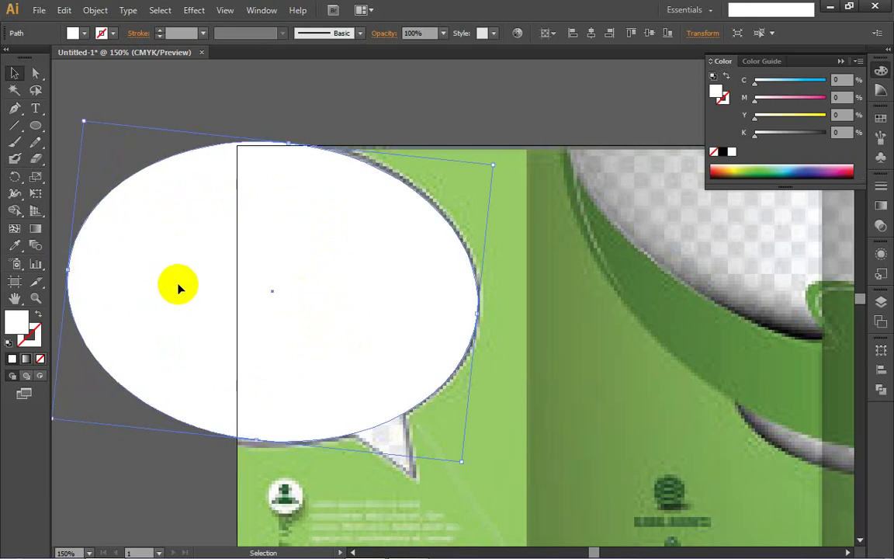
pyautogui.moveTo(287, 143); pyautogui.dragTo(289, 140)
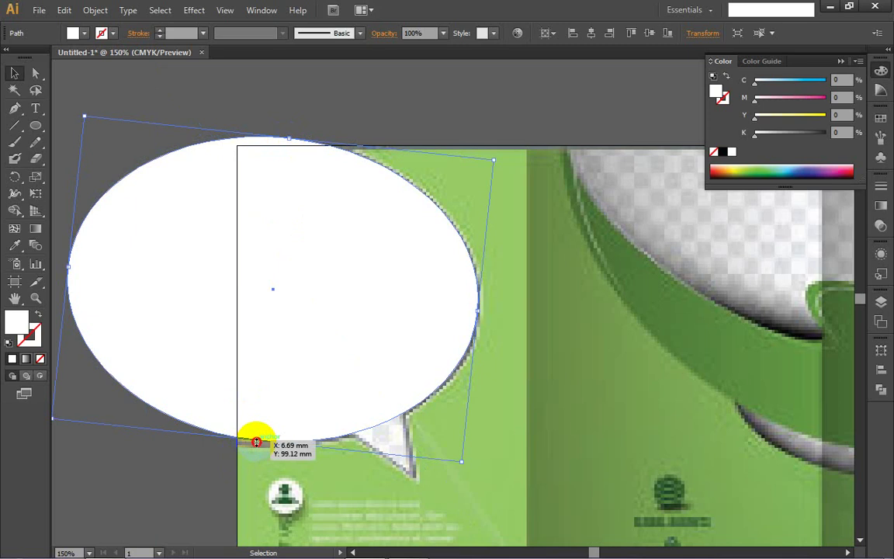
pyautogui.moveTo(257, 442); pyautogui.dragTo(255, 445)
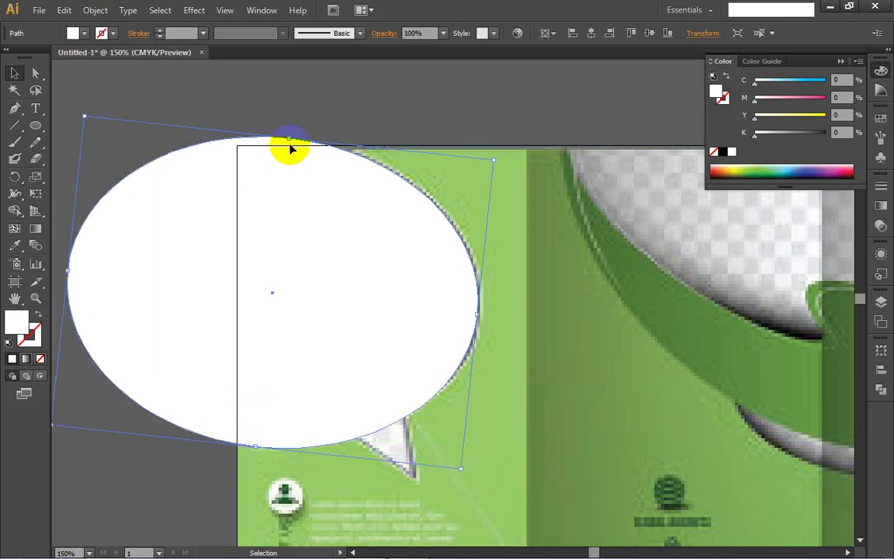
pyautogui.moveTo(288, 140); pyautogui.dragTo(291, 135)
pyautogui.press('a')
pyautogui.press('v')
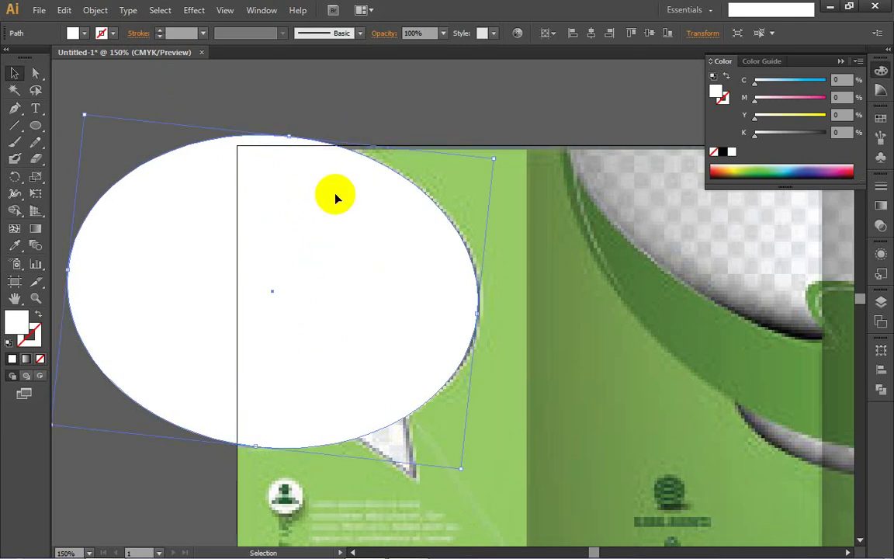
pyautogui.click(311, 109)
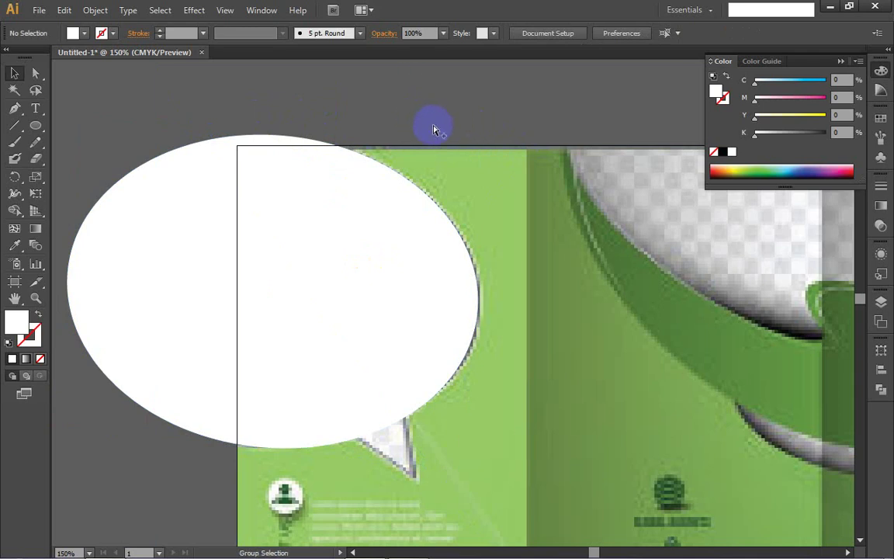
# - Create a white 3 mm by 3 mm square with the Rectangle tool on the empty canvas above the artboard
pyautogui.scroll(-1, 433, 126)
pyautogui.scroll(4, 683, 84)
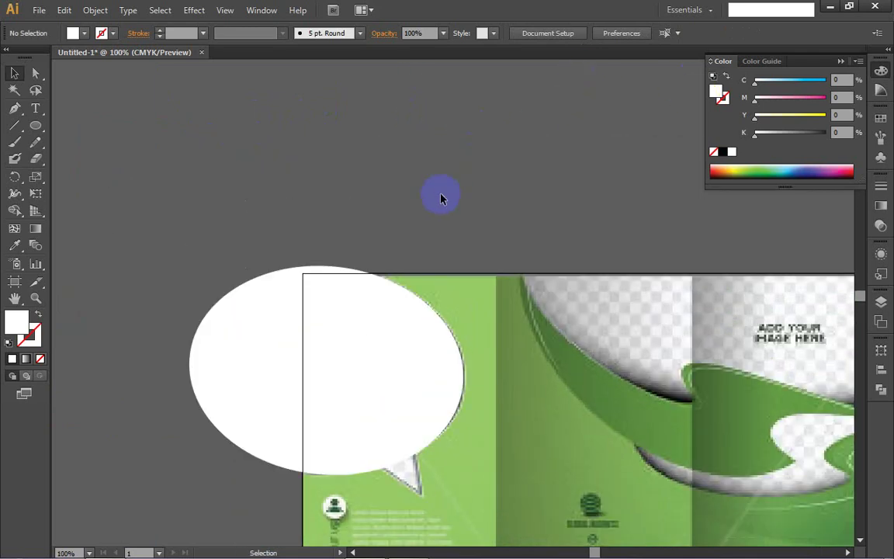
pyautogui.scroll(3, 440, 198)
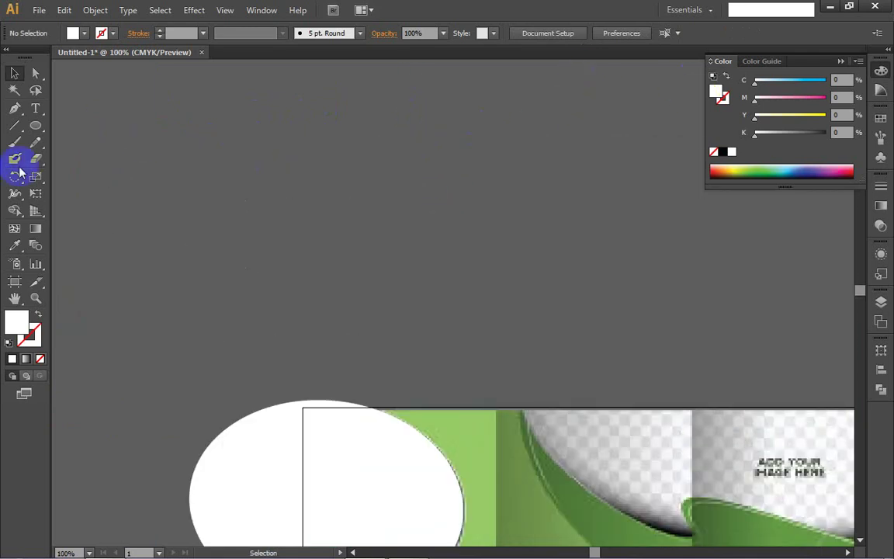
pyautogui.click(38, 125)
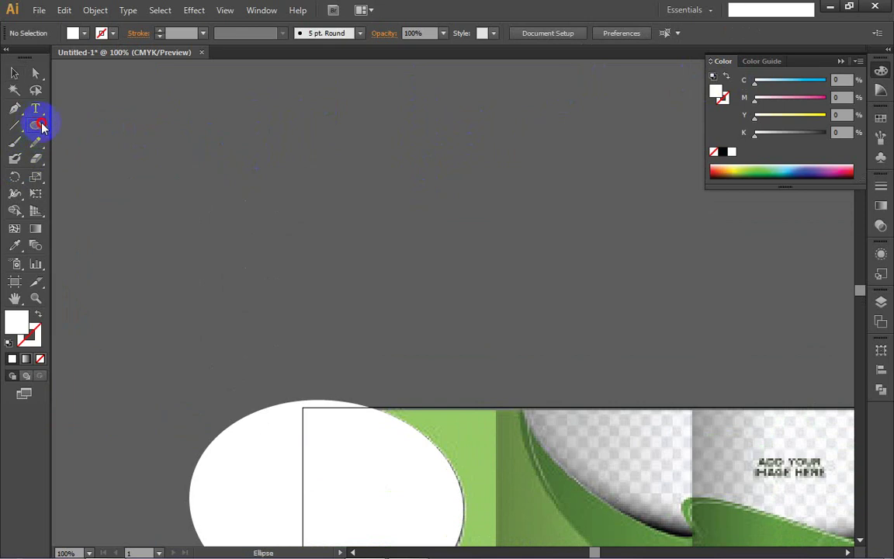
pyautogui.moveTo(38, 126); pyautogui.dragTo(77, 124)
pyautogui.moveTo(266, 151); pyautogui.dragTo(302, 188)
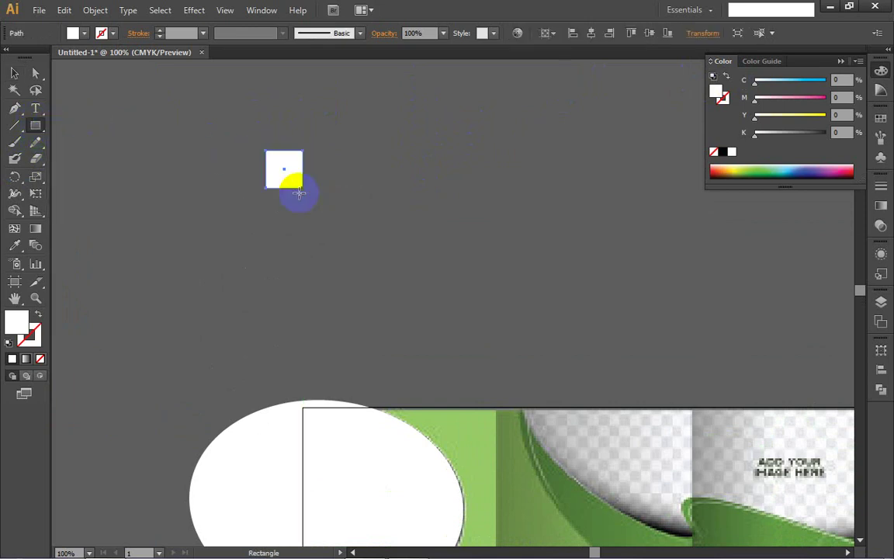
pyautogui.press('Delete')
pyautogui.click(299, 149)
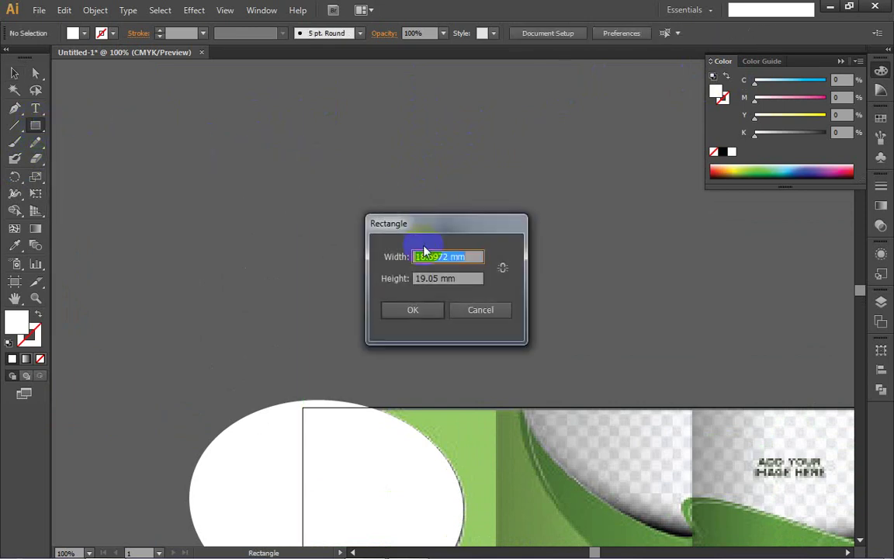
pyautogui.write('3')
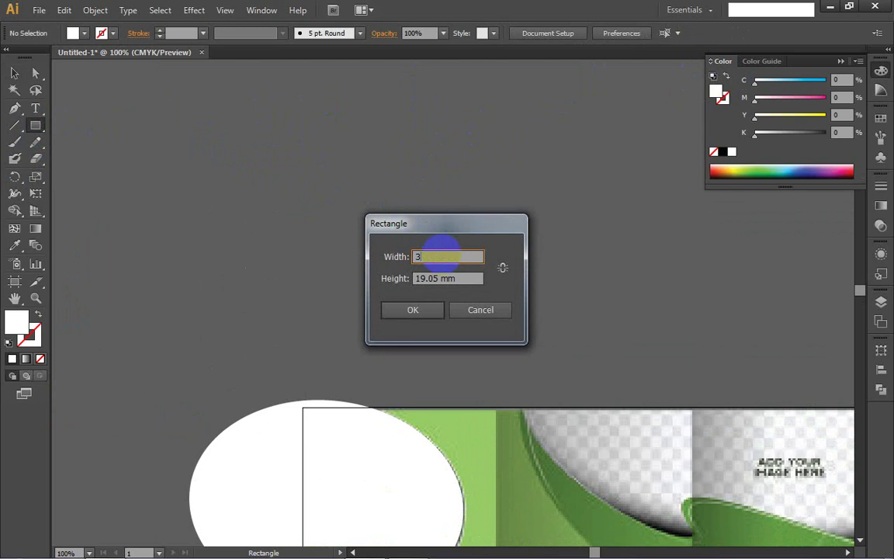
pyautogui.click(433, 281)
pyautogui.moveTo(435, 281); pyautogui.dragTo(393, 266)
pyautogui.write('3')
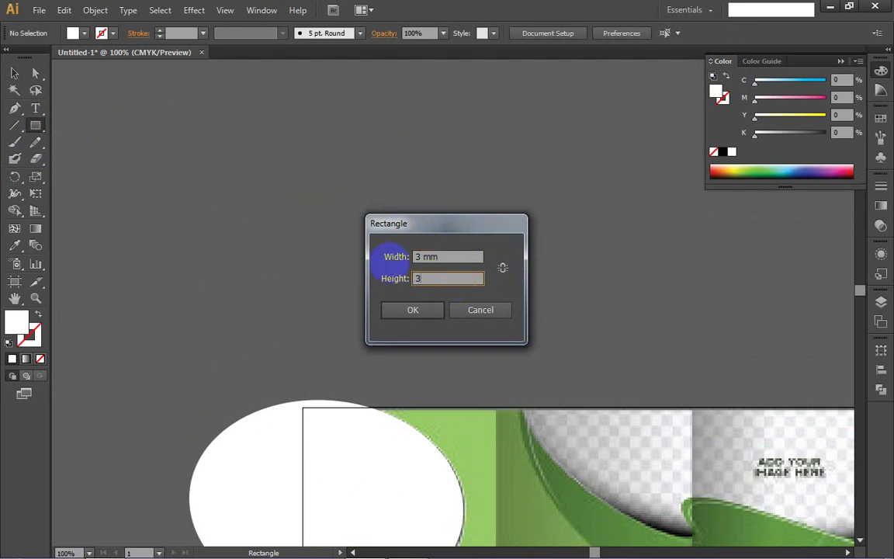
pyautogui.click(429, 312)
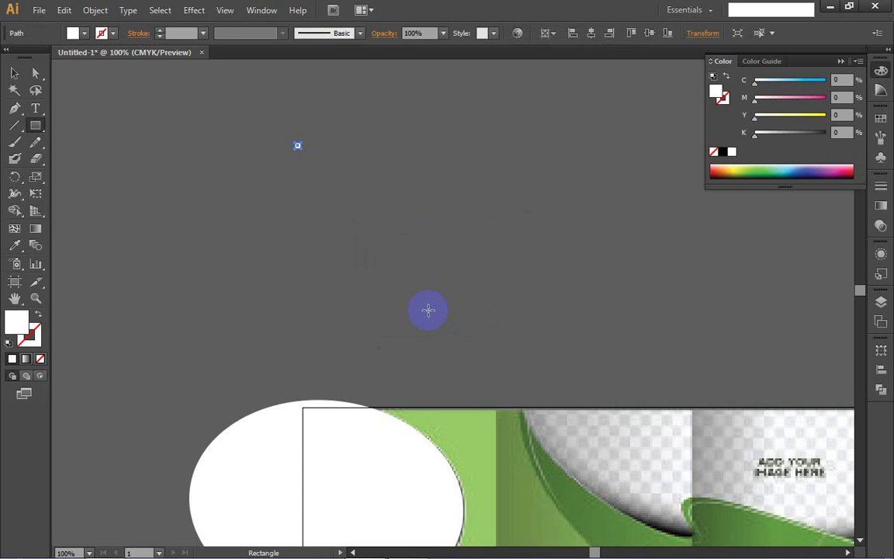
# - Move the small white square down toward the artboard, leaving its fill as it is
pyautogui.press('ctrl')
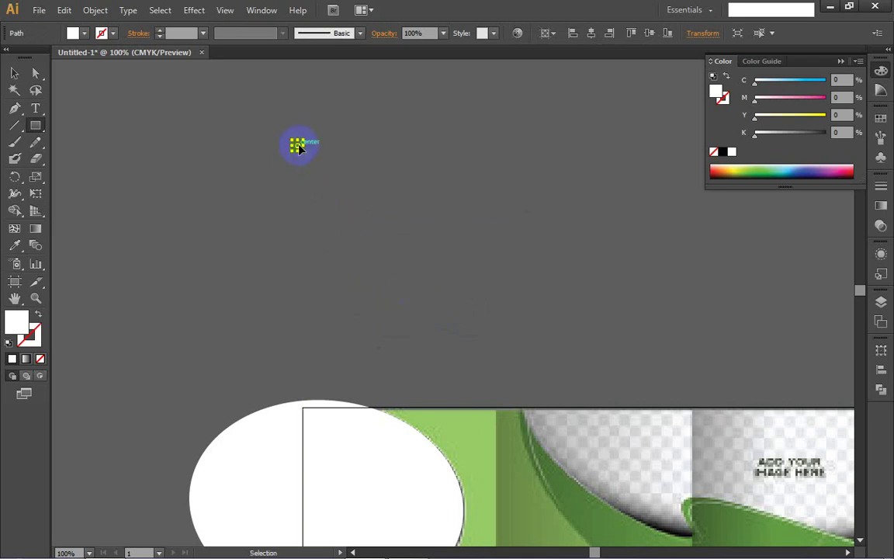
pyautogui.moveTo(298, 147); pyautogui.dragTo(346, 295)
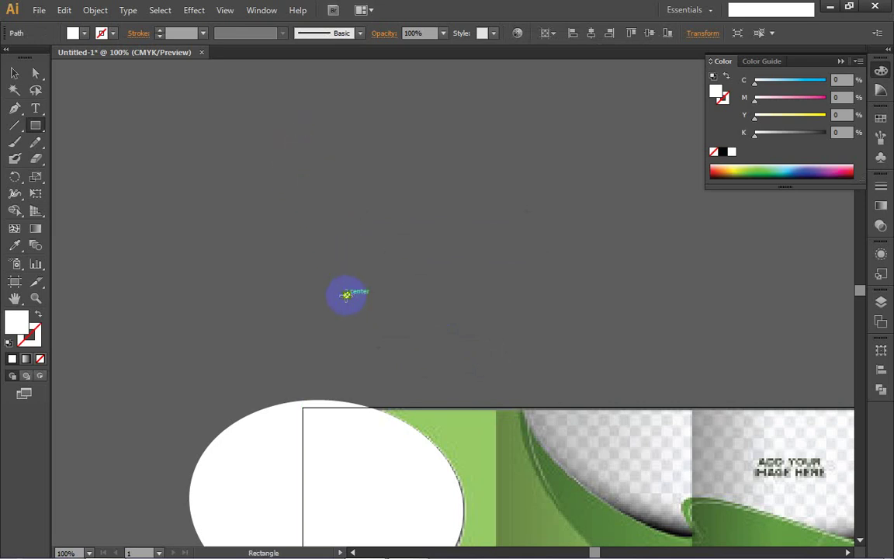
pyautogui.scroll(7, 345, 305)
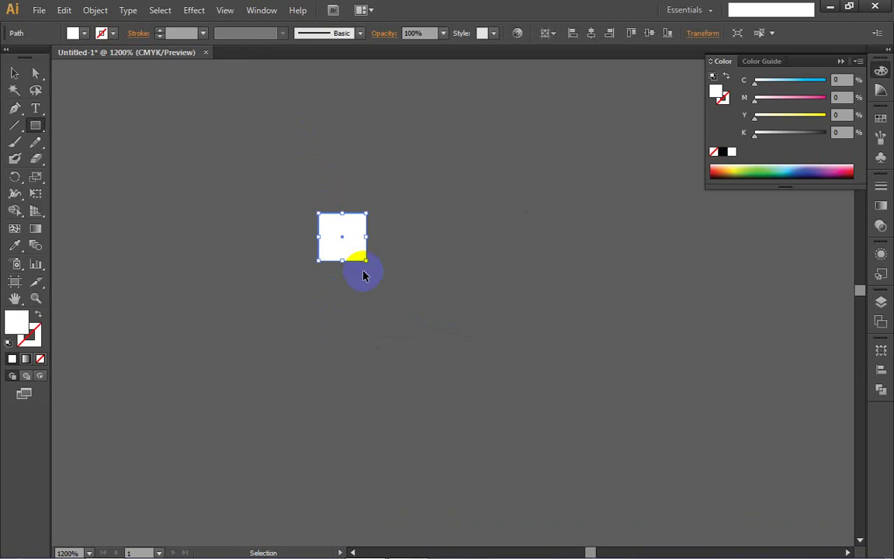
pyautogui.scroll(2, 363, 275)
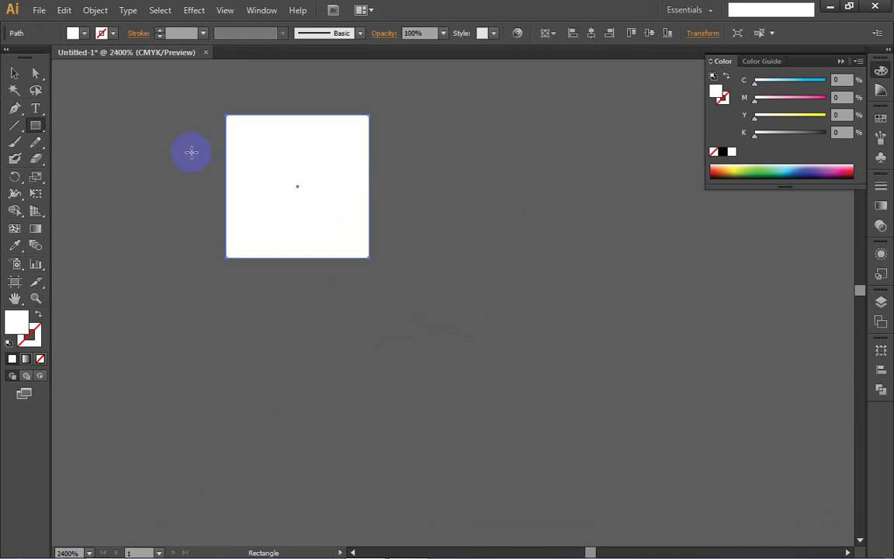
pyautogui.click(83, 34)
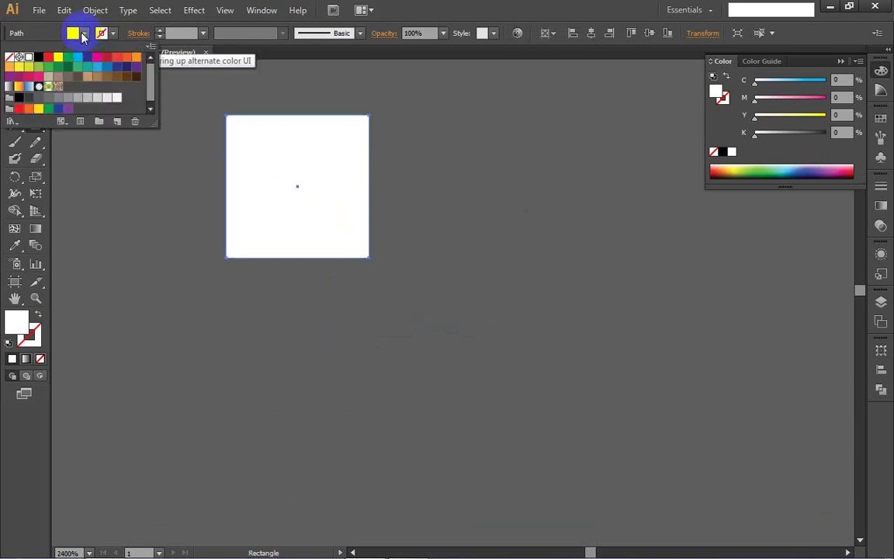
pyautogui.click(270, 173)
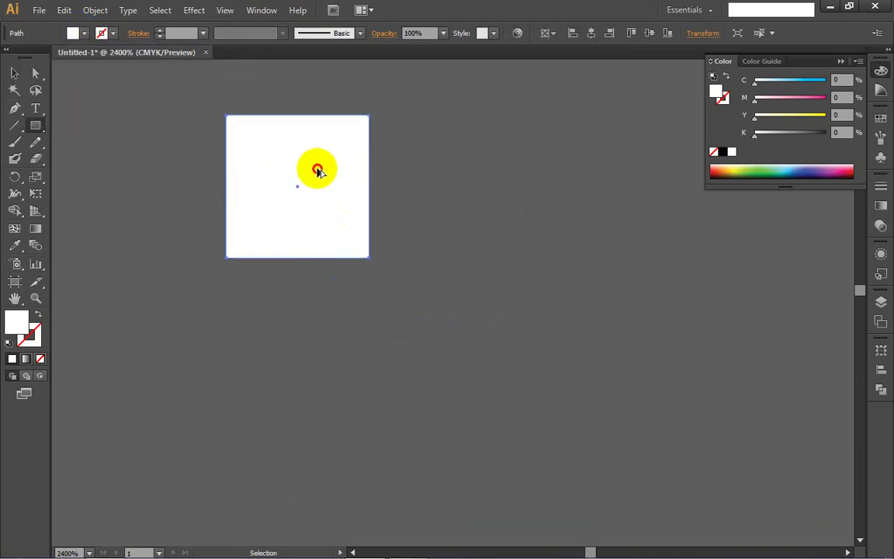
# - Duplicate the 3 mm square directly to the right of the original and nudge the copy up to level it
pyautogui.moveTo(269, 152); pyautogui.dragTo(414, 155)
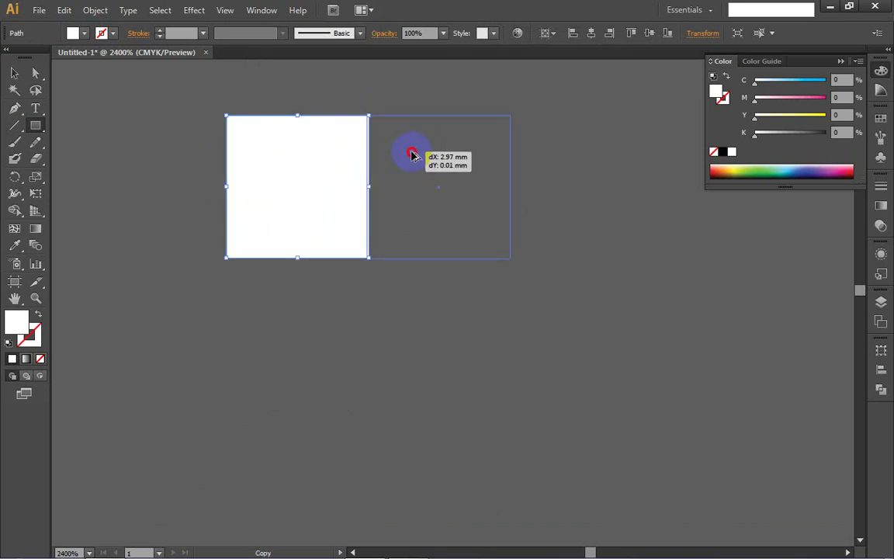
pyautogui.moveTo(411, 156); pyautogui.dragTo(413, 154)
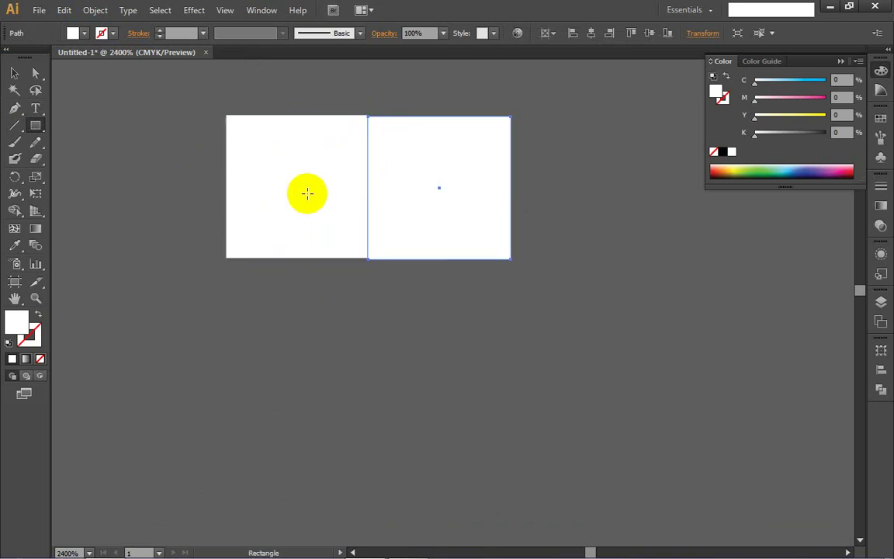
pyautogui.scroll(2, 397, 180)
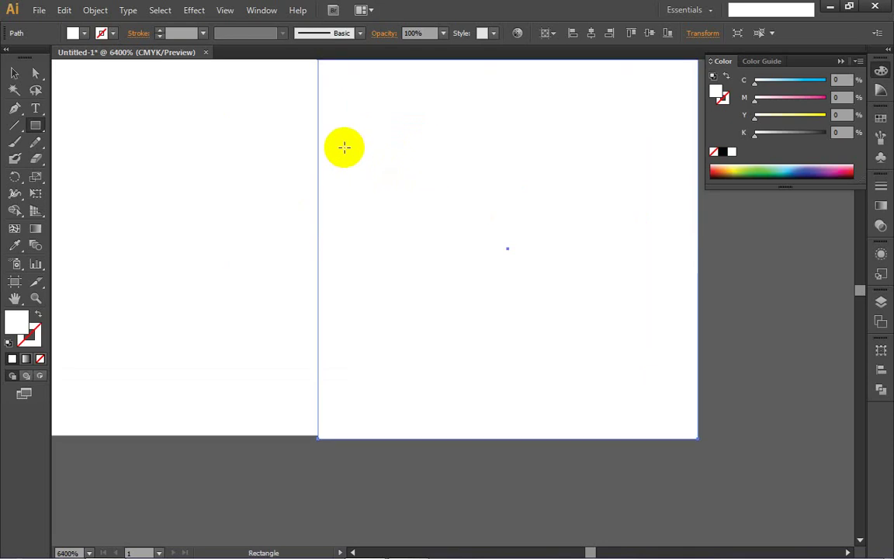
pyautogui.scroll(1, 344, 147)
pyautogui.press('v')
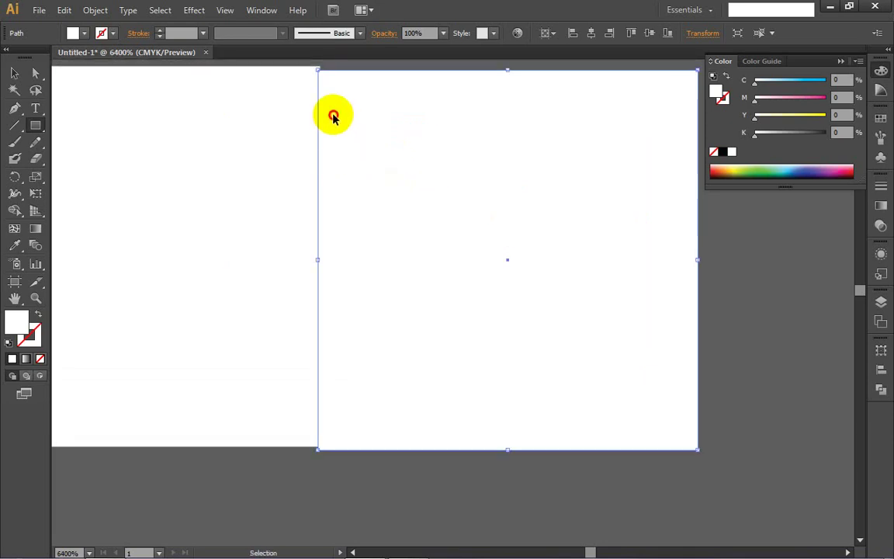
pyautogui.moveTo(333, 117); pyautogui.dragTo(335, 114)
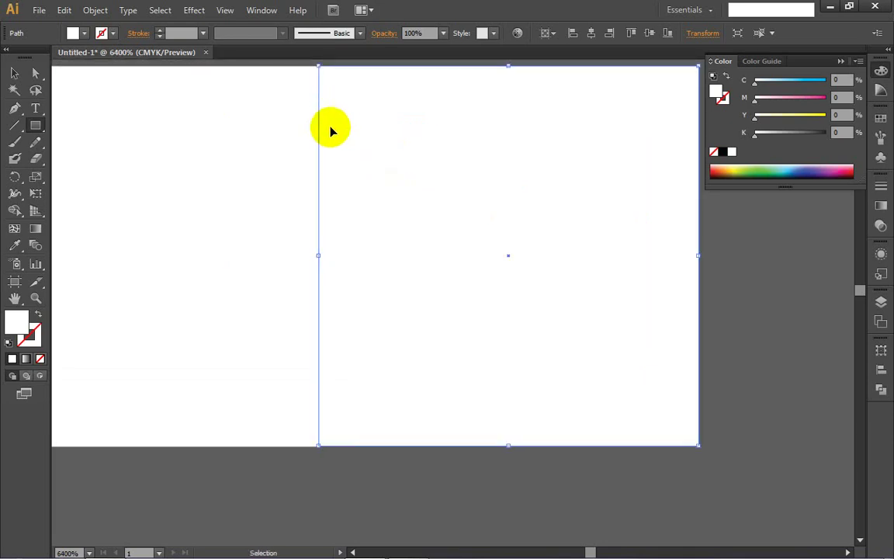
# - Nudge the copied square slightly down so its lower edge lines up with the original's, then deselect it
pyautogui.scroll(-1, 319, 457)
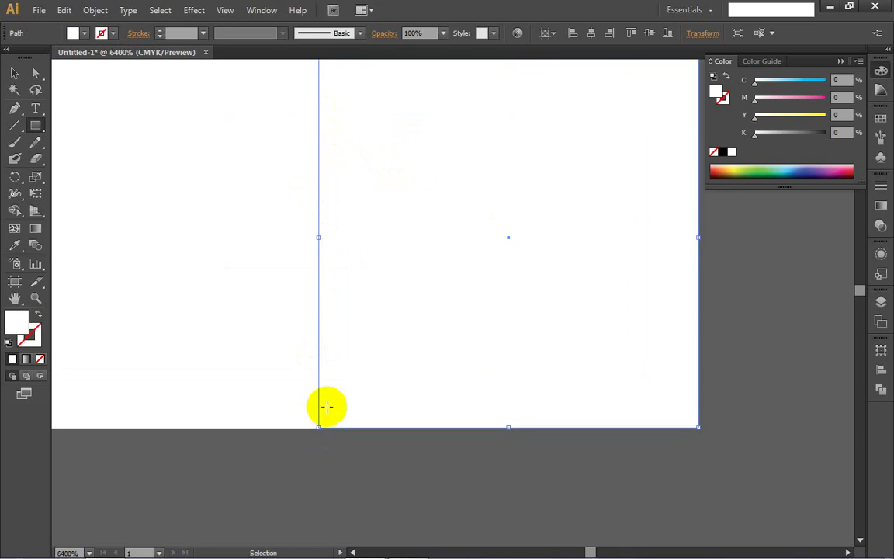
pyautogui.click(279, 467)
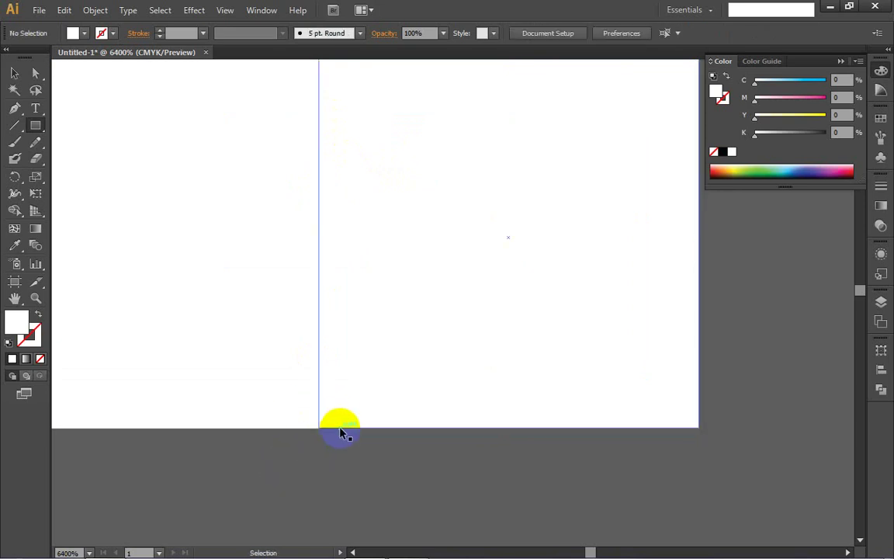
pyautogui.moveTo(341, 415); pyautogui.dragTo(343, 419)
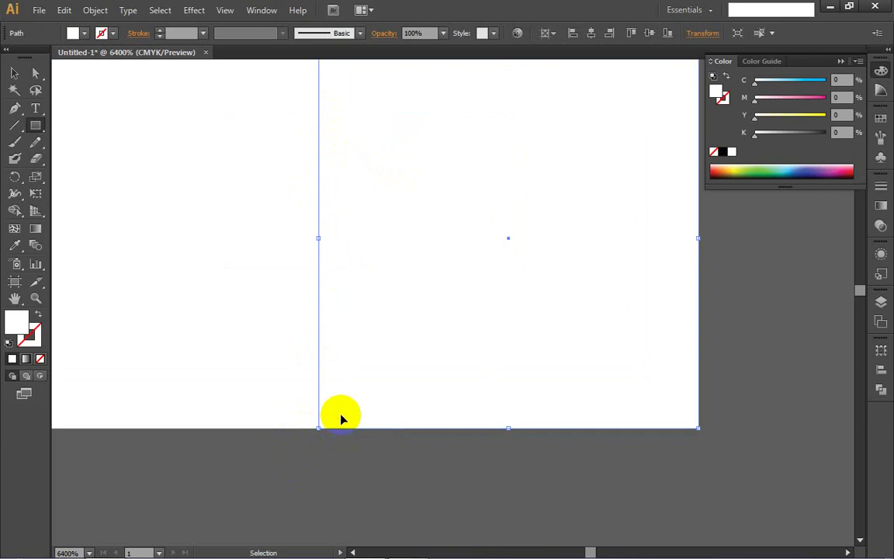
pyautogui.click(324, 454)
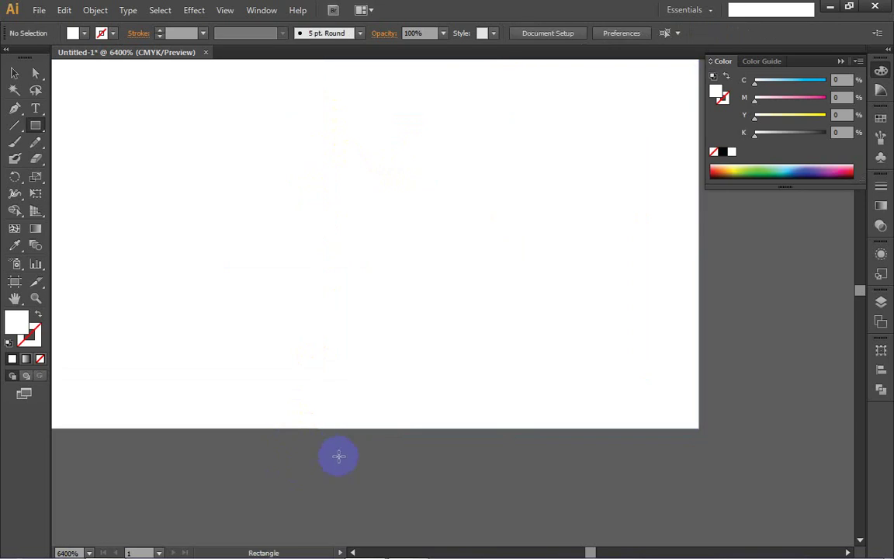
# - Duplicate the pair of adjoining white squares directly below the originals to form a two-by-two block
pyautogui.click(244, 315)
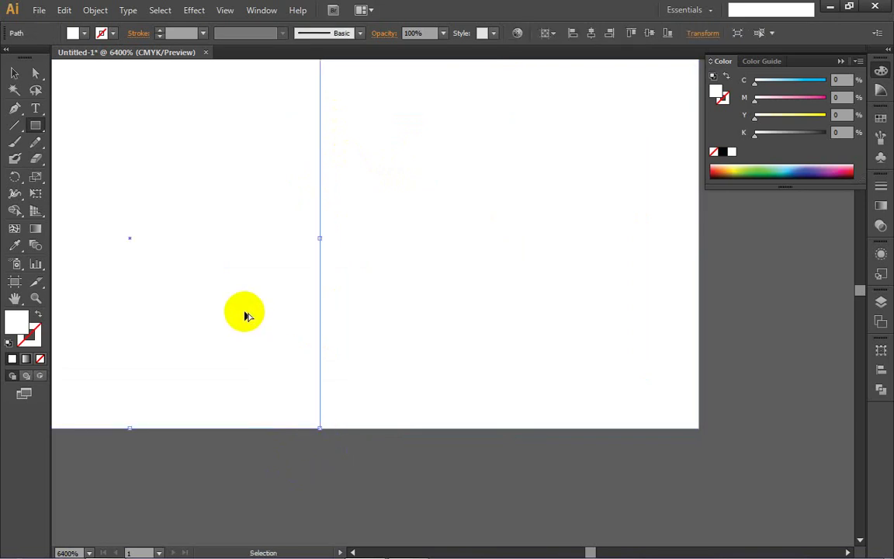
pyautogui.keyDown('shift'); pyautogui.click(392, 303); pyautogui.keyUp('shift')
pyautogui.press('m')
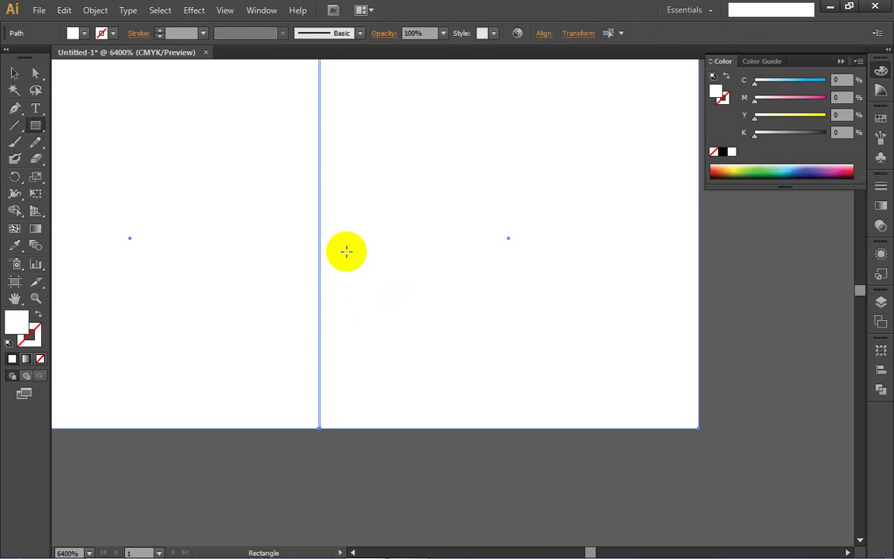
pyautogui.scroll(1, 287, 153)
pyautogui.press('v')
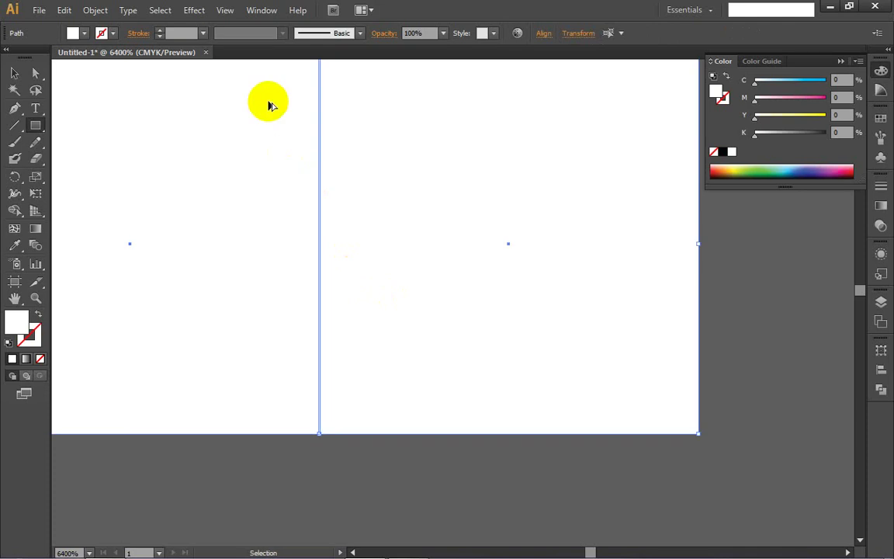
pyautogui.hotkey('ctrl', '-')
pyautogui.moveTo(261, 92); pyautogui.dragTo(255, 281)
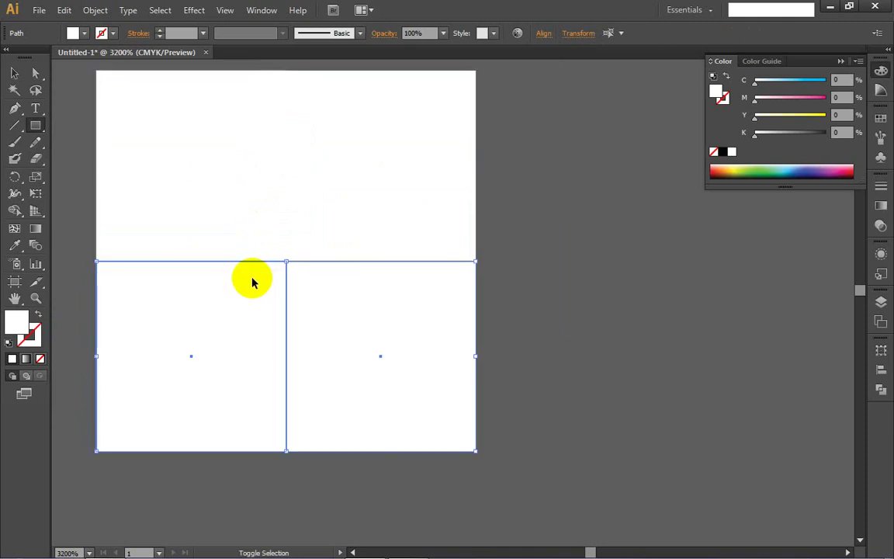
pyautogui.moveTo(515, 255); pyautogui.dragTo(552, 291)
pyautogui.scroll(-3, 230, 168)
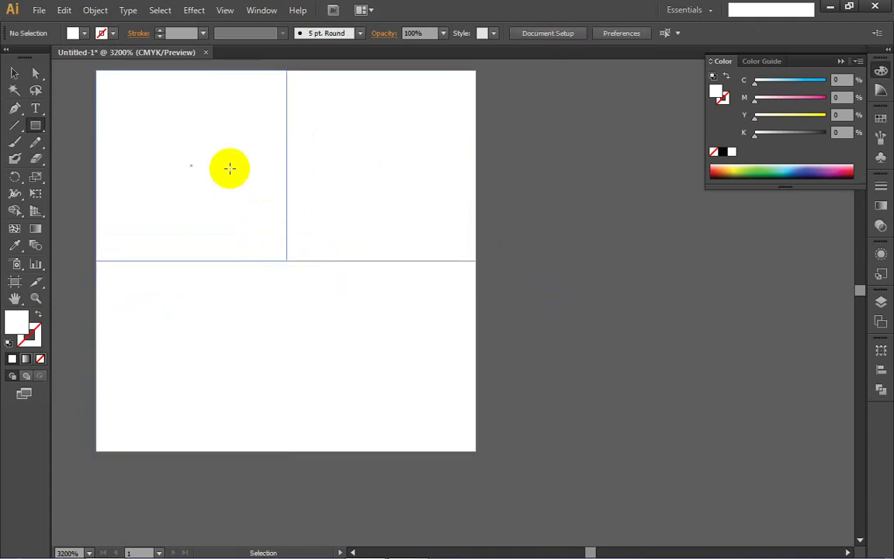
# - Fill the upper-left square of the block with the 30% black grey swatch
pyautogui.keyDown('ctrl'); pyautogui.click(217, 166); pyautogui.keyUp('ctrl')
pyautogui.press('Left')
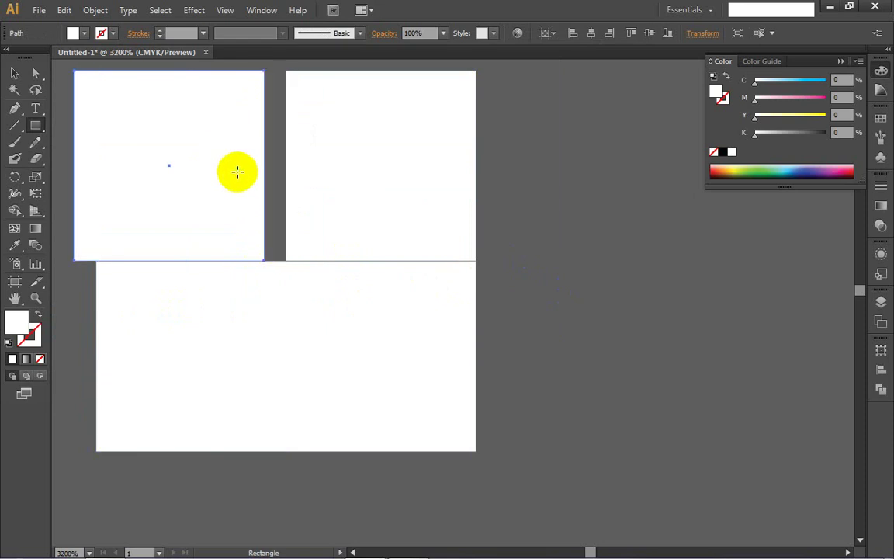
pyautogui.hotkey('ctrl', 'z')
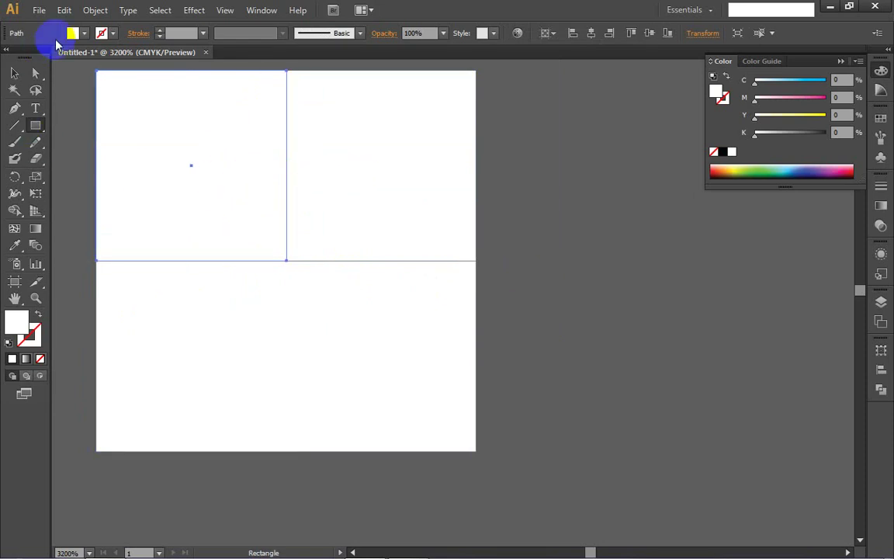
pyautogui.click(84, 36)
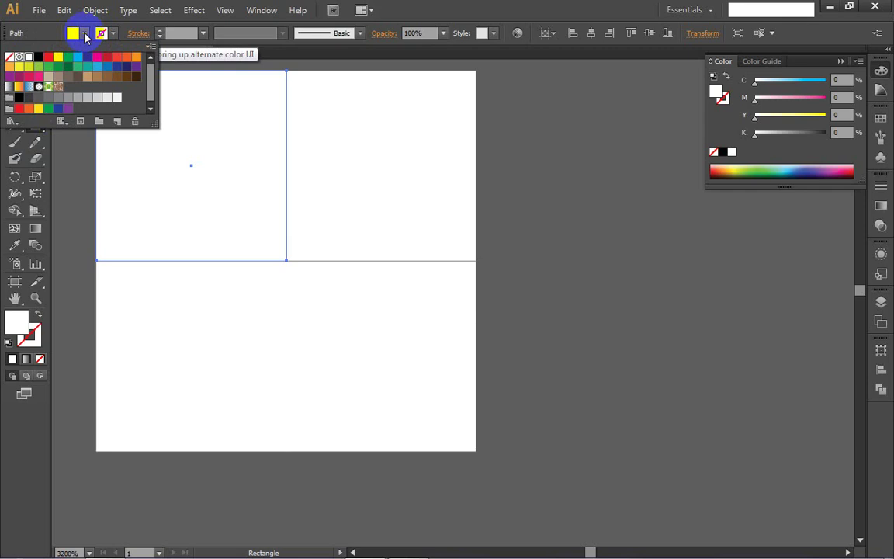
pyautogui.click(86, 100)
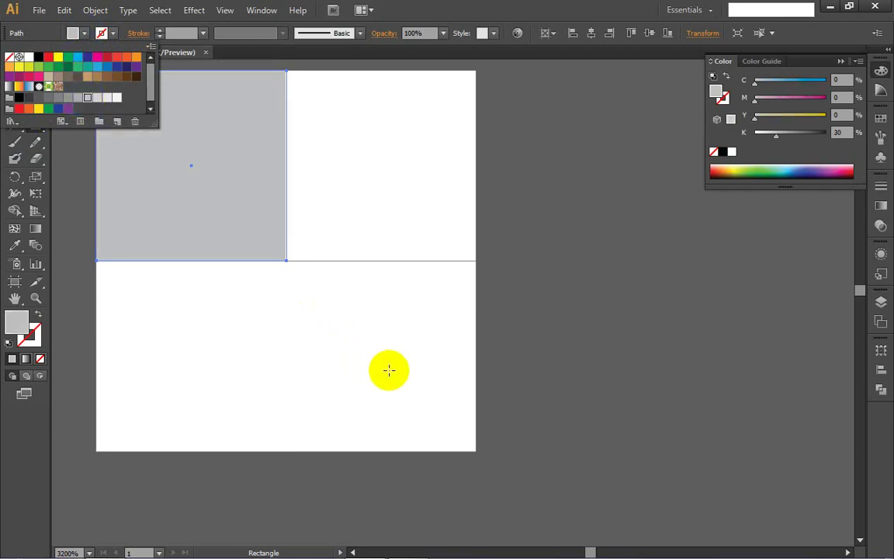
pyautogui.press('v')
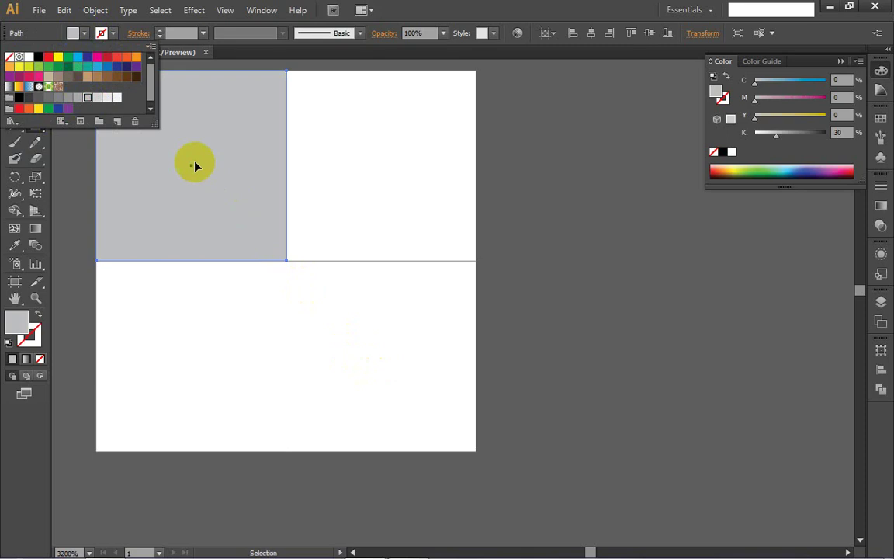
pyautogui.click(102, 33)
pyautogui.click(78, 33)
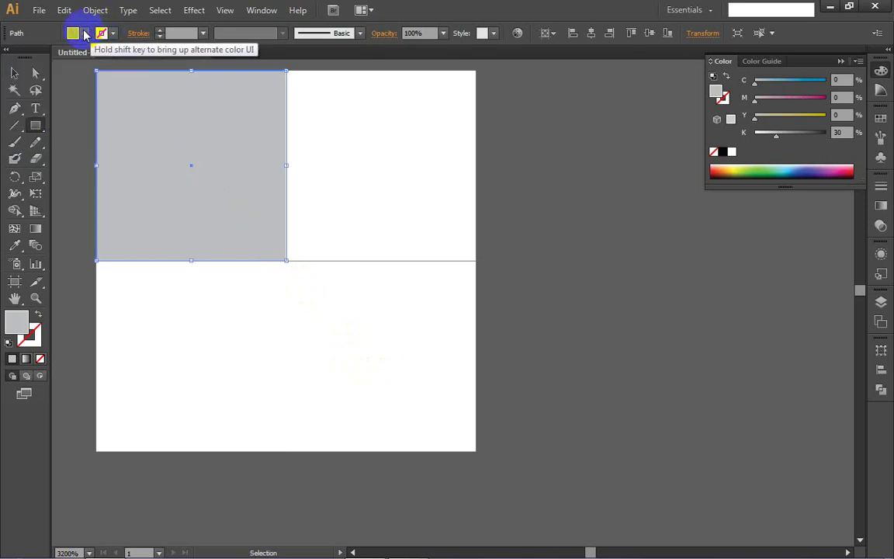
# - Fill the lower-right square with the grey sampled from the upper-left square using the Eyedropper
pyautogui.click(366, 346)
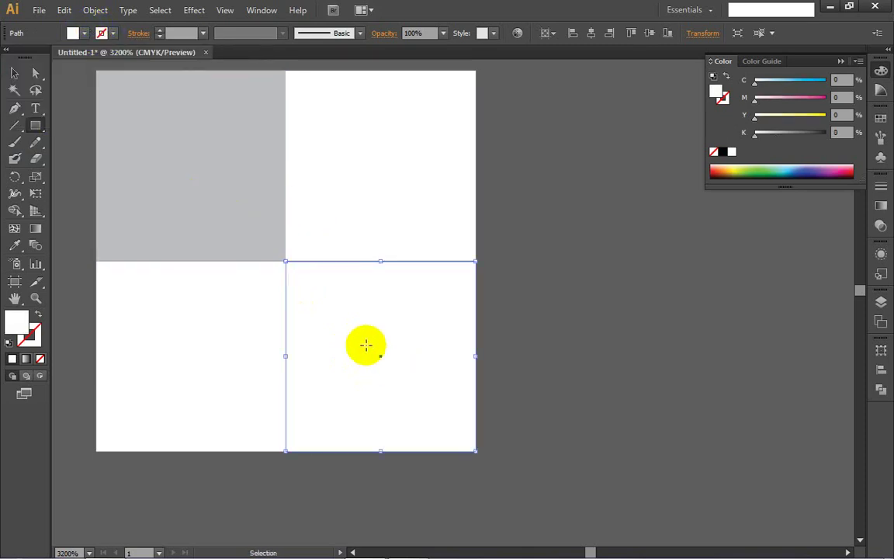
pyautogui.click(75, 34)
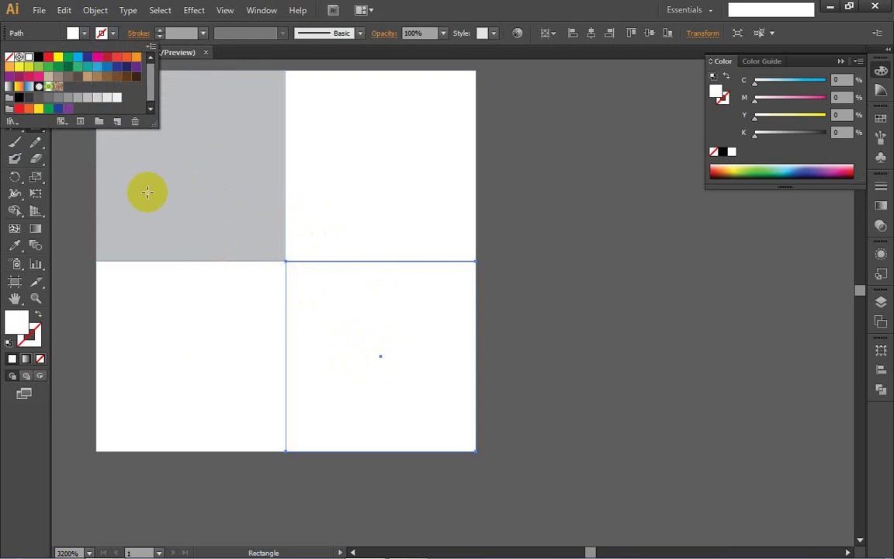
pyautogui.click(14, 247)
pyautogui.click(184, 182)
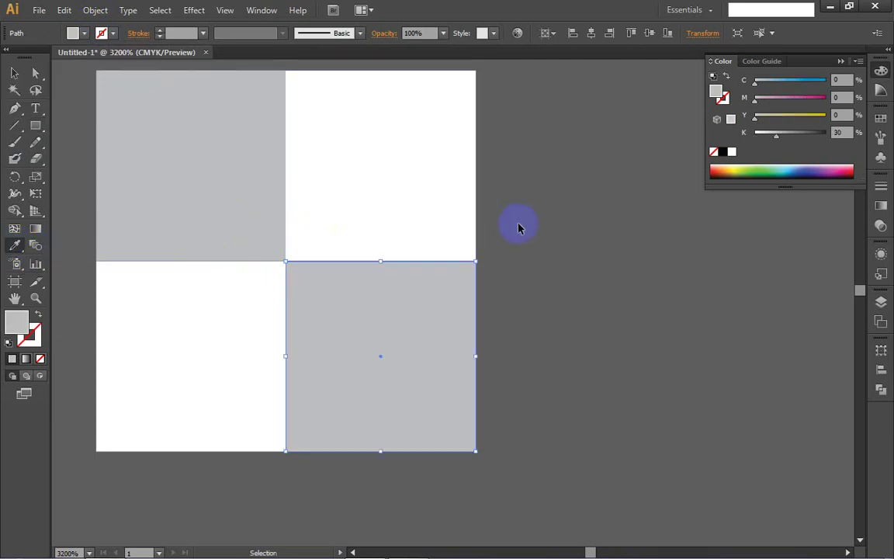
# - Group the four checkerboard squares and add the group to the Swatches as a pattern
pyautogui.scroll(-3, 519, 226)
pyautogui.scroll(-1, 518, 228)
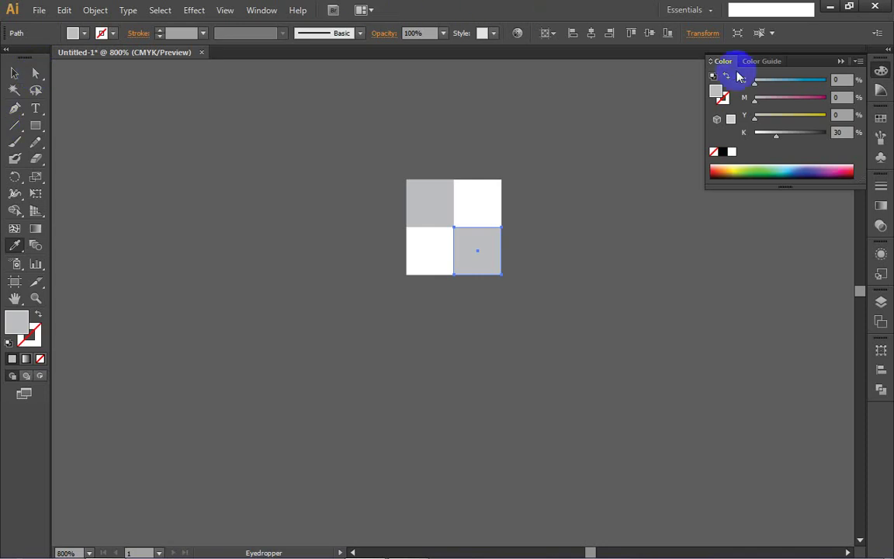
pyautogui.click(839, 61)
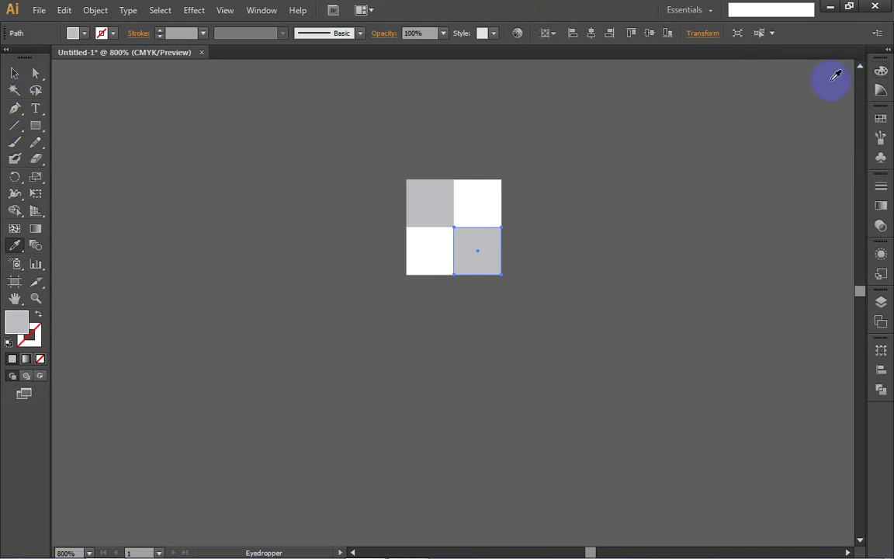
pyautogui.click(881, 121)
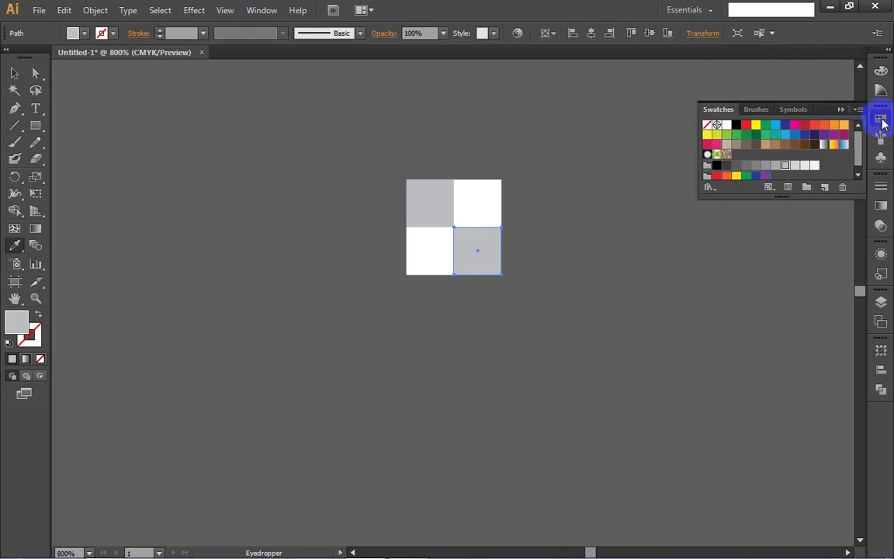
pyautogui.click(444, 213)
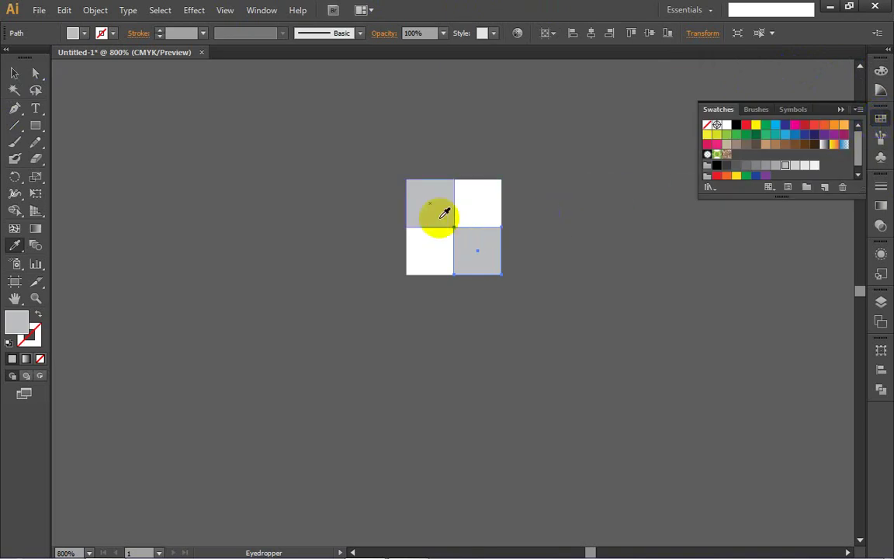
pyautogui.click(15, 73)
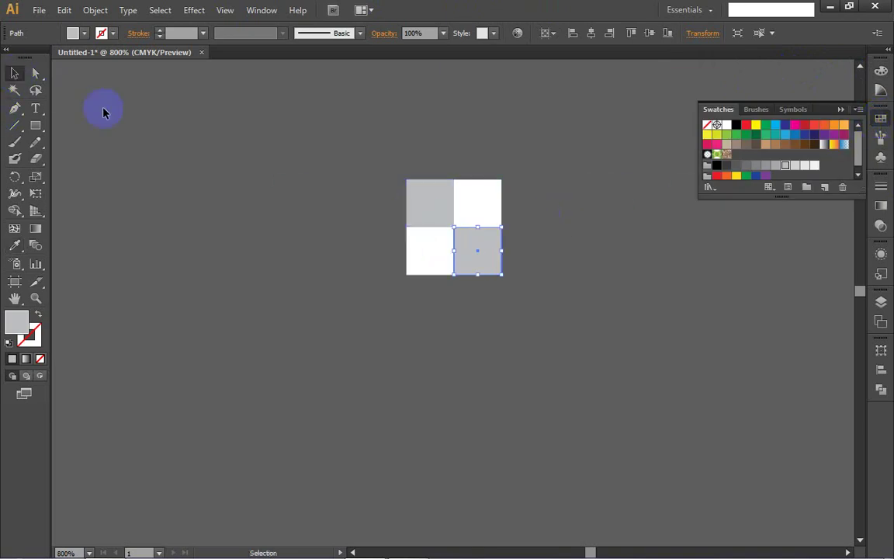
pyautogui.moveTo(380, 169); pyautogui.dragTo(515, 281)
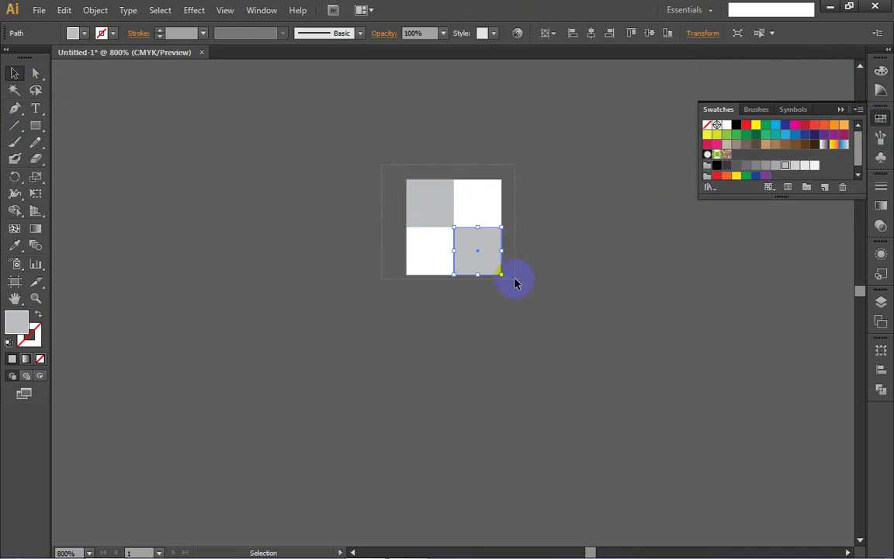
pyautogui.rightClick(444, 213)
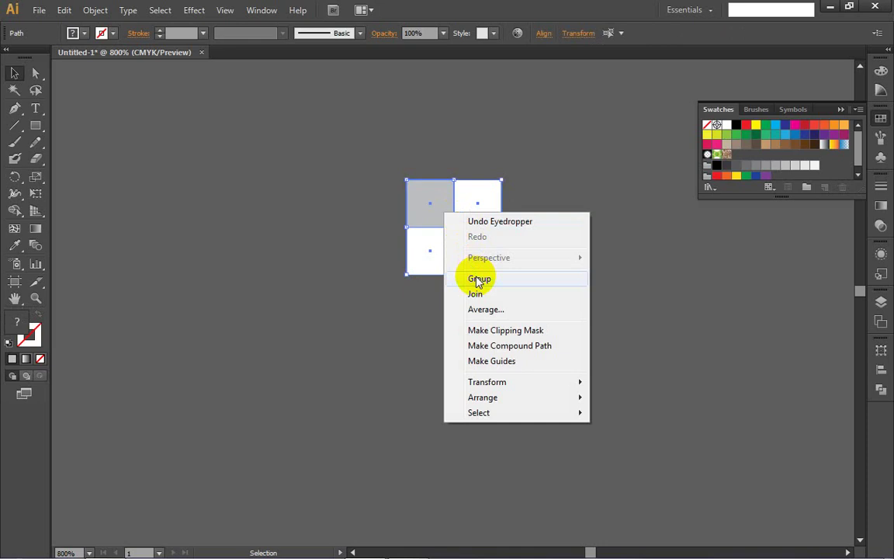
pyautogui.click(478, 281)
pyautogui.moveTo(421, 209); pyautogui.dragTo(769, 157)
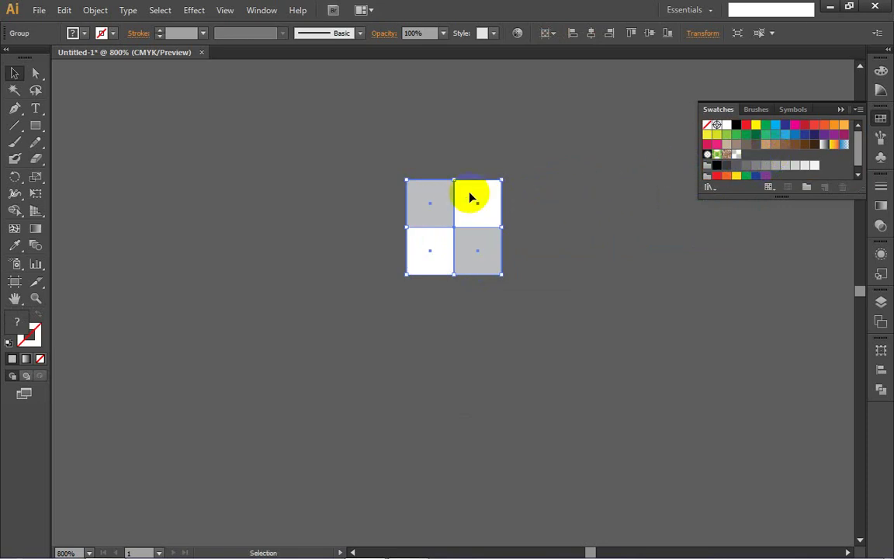
# - Place the Pompadour pattern swatch's artwork on the canvas, select individual swirl pieces of it, and undo the placement
pyautogui.moveTo(469, 197); pyautogui.dragTo(259, 206)
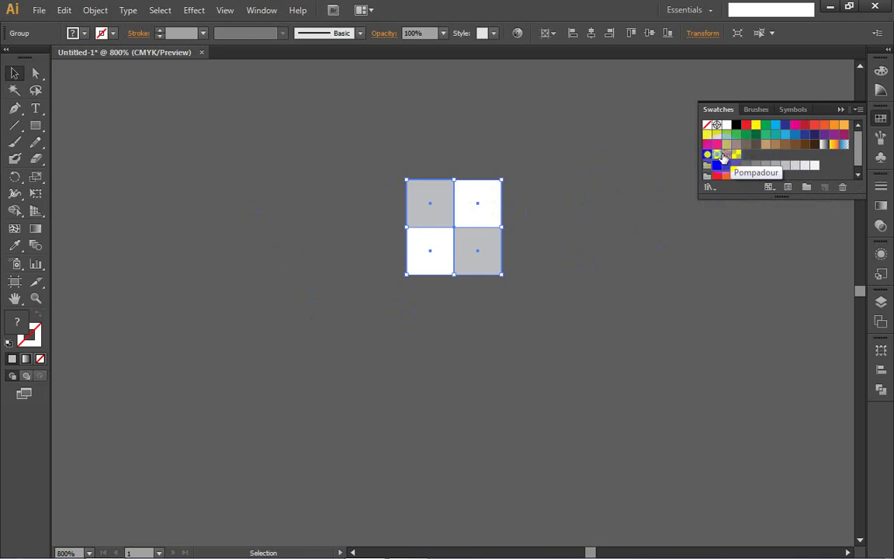
pyautogui.moveTo(723, 156); pyautogui.dragTo(254, 185)
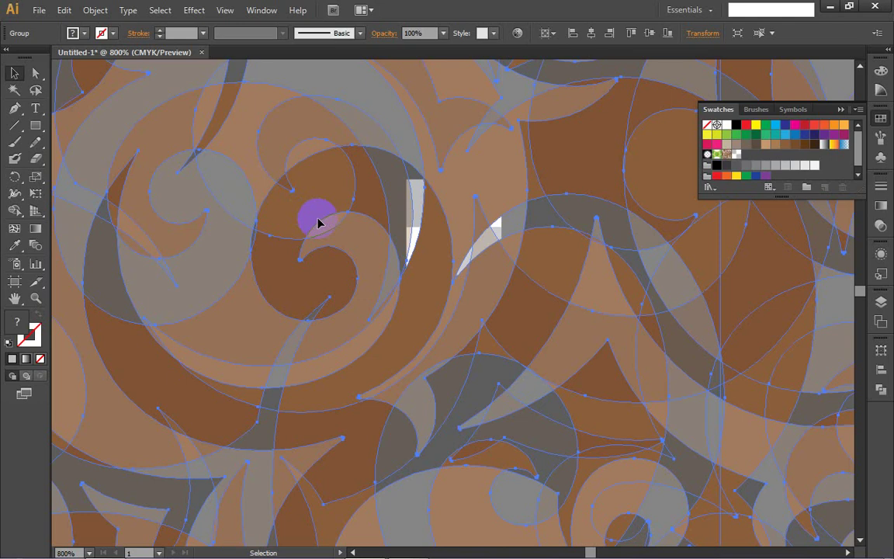
pyautogui.scroll(-6, 415, 234)
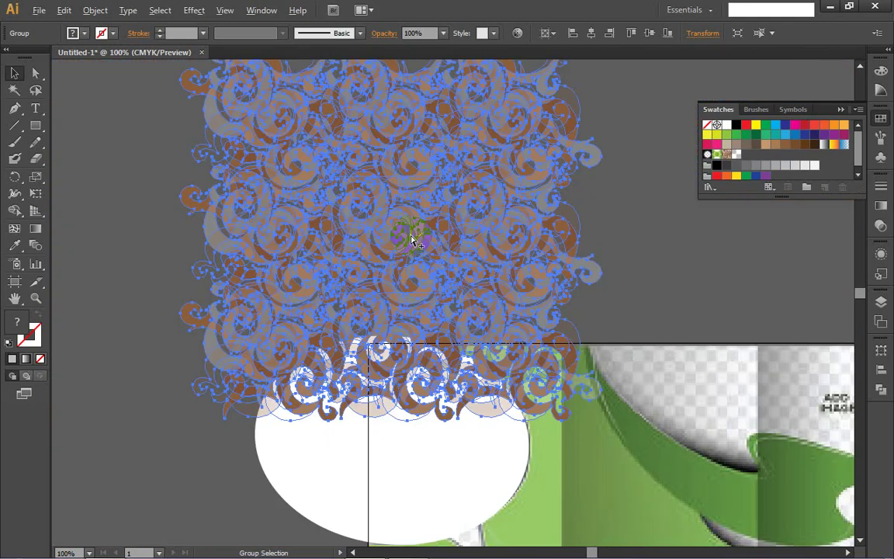
pyautogui.press('a')
pyautogui.click(414, 200)
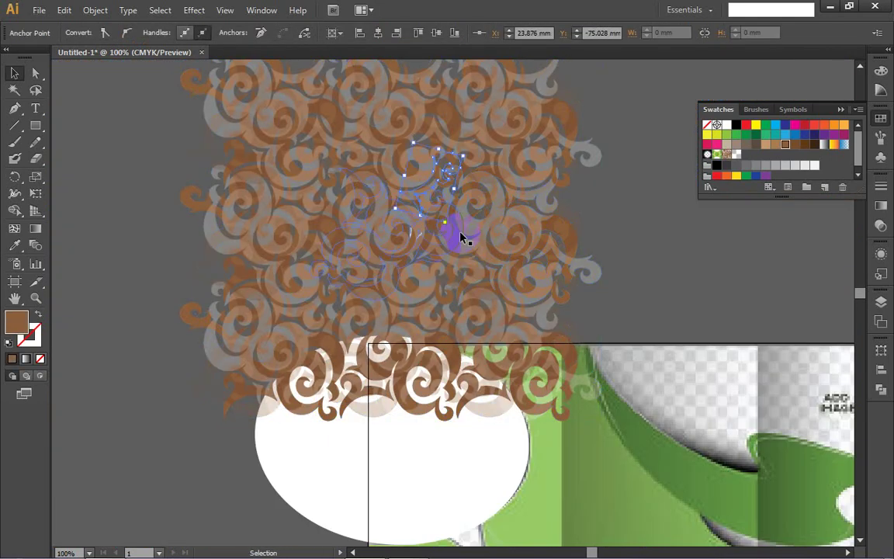
pyautogui.press('v')
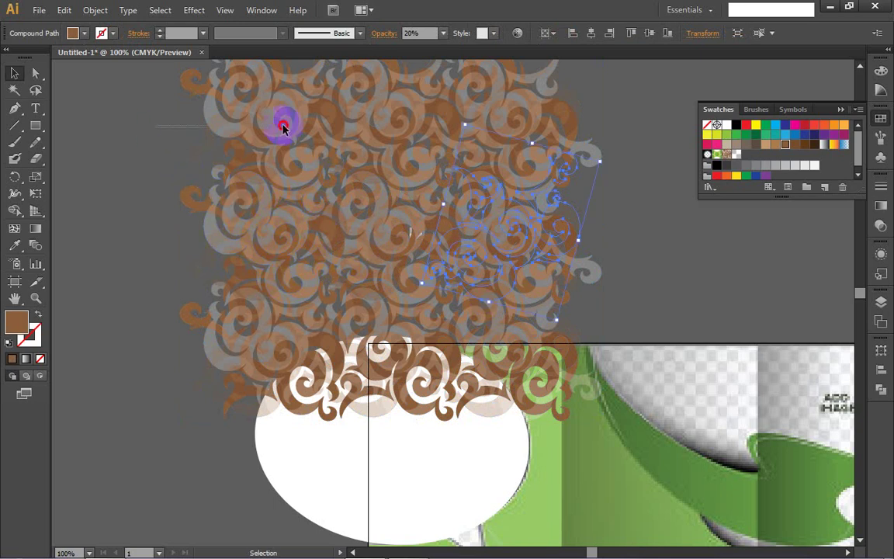
pyautogui.click(519, 241)
pyautogui.hotkey('ctrl', 'z')
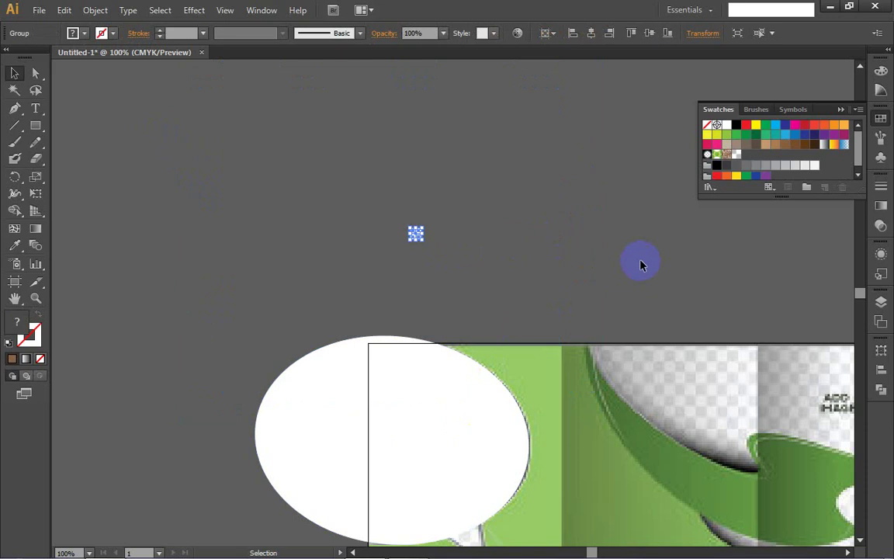
# - Fill the white speech bubble ellipse with the new grey-and-white checkerboard pattern swatch, then deselect it
pyautogui.click(429, 427)
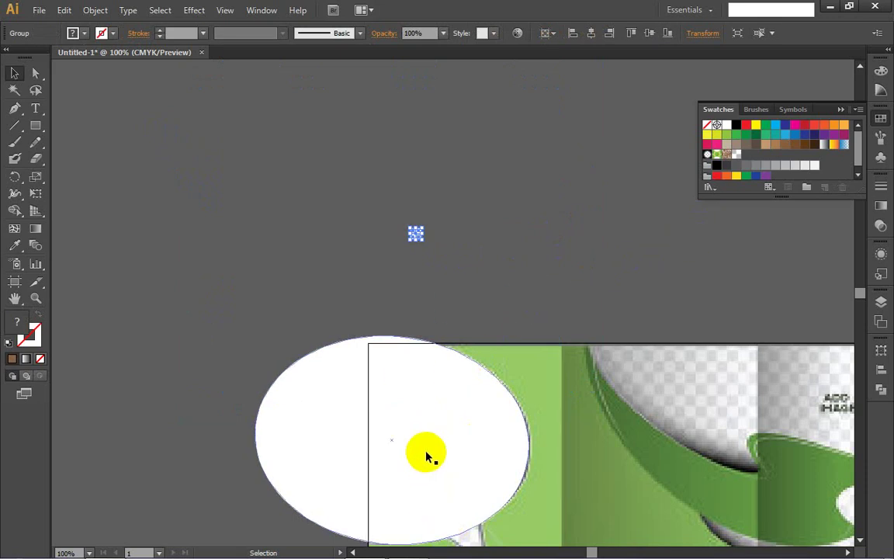
pyautogui.click(427, 456)
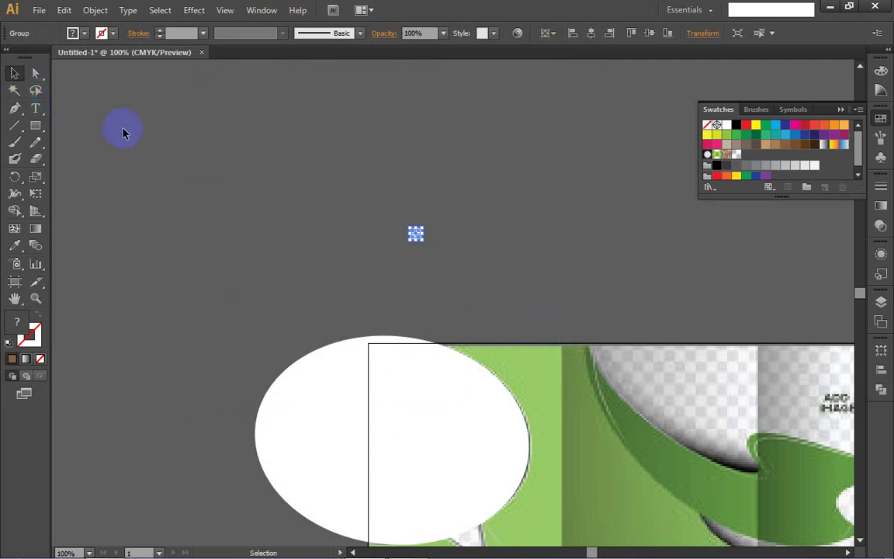
pyautogui.click(307, 380)
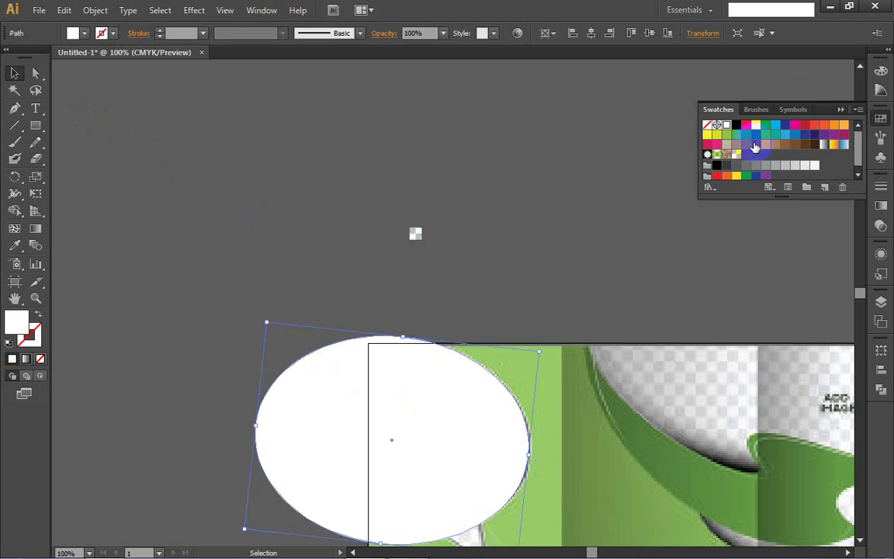
pyautogui.click(736, 155)
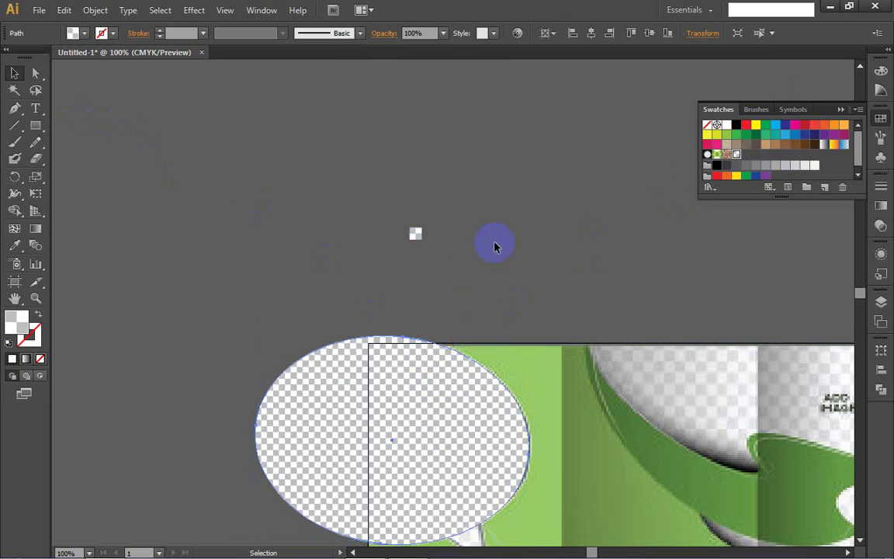
pyautogui.scroll(-3, 493, 241)
pyautogui.hscroll(2, 495, 247)
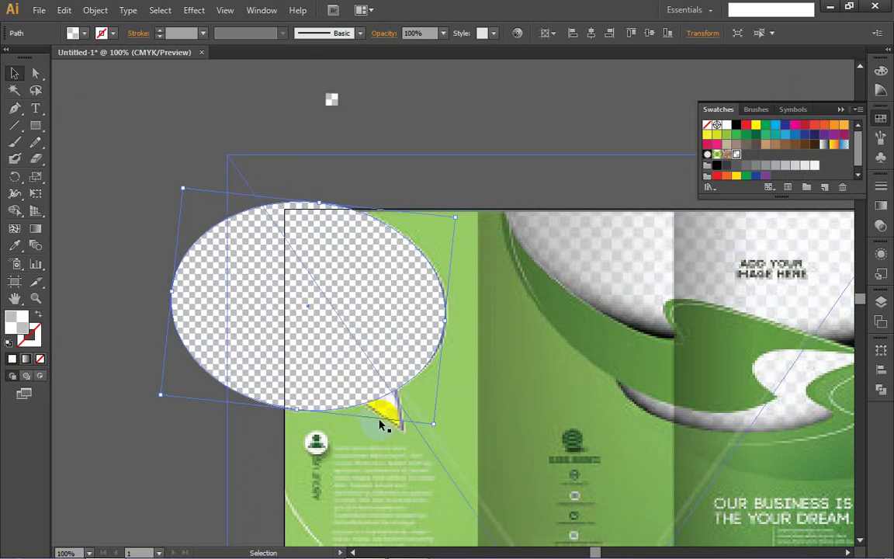
pyautogui.click(169, 439)
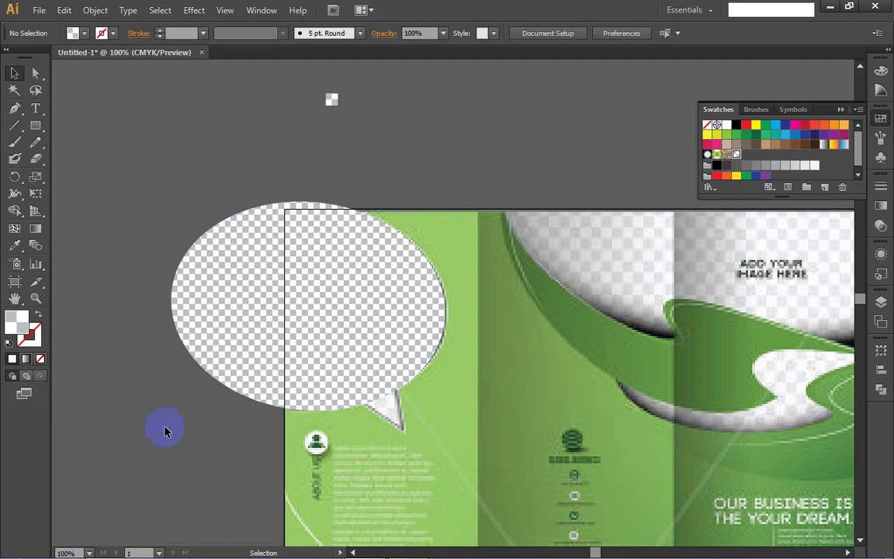
# - Trim the checkerboard ellipse to the brochure's left panel by intersecting the ellipse with the panel rectangle using Pathfinder
pyautogui.moveTo(172, 416); pyautogui.dragTo(426, 267)
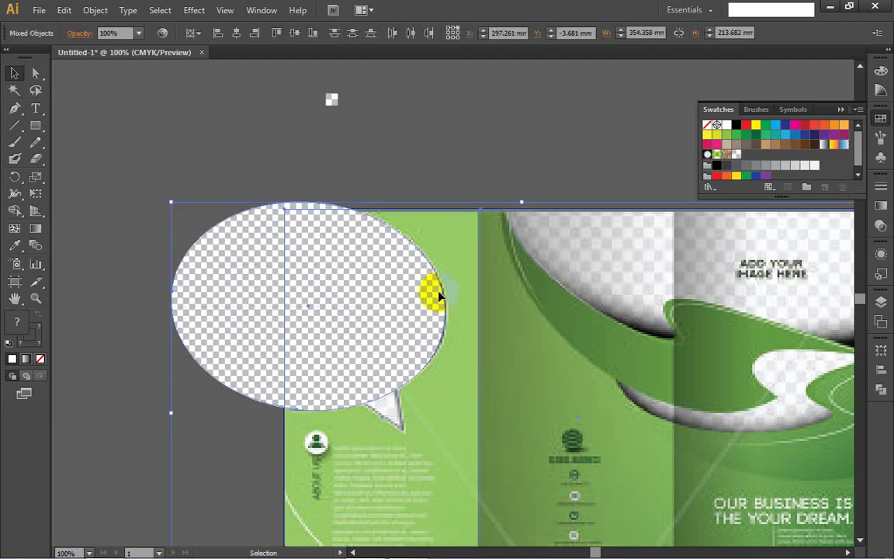
pyautogui.click(472, 433)
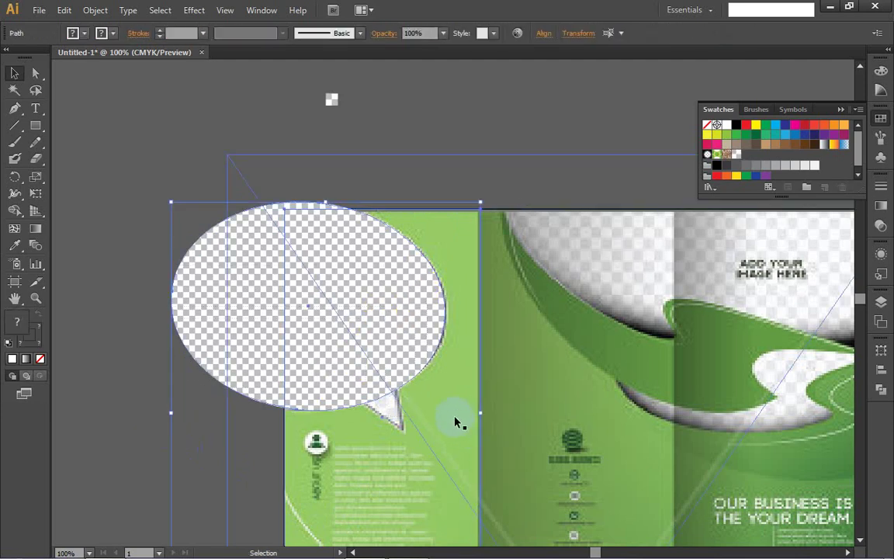
pyautogui.keyDown('shift'); pyautogui.click(450, 392); pyautogui.keyUp('shift')
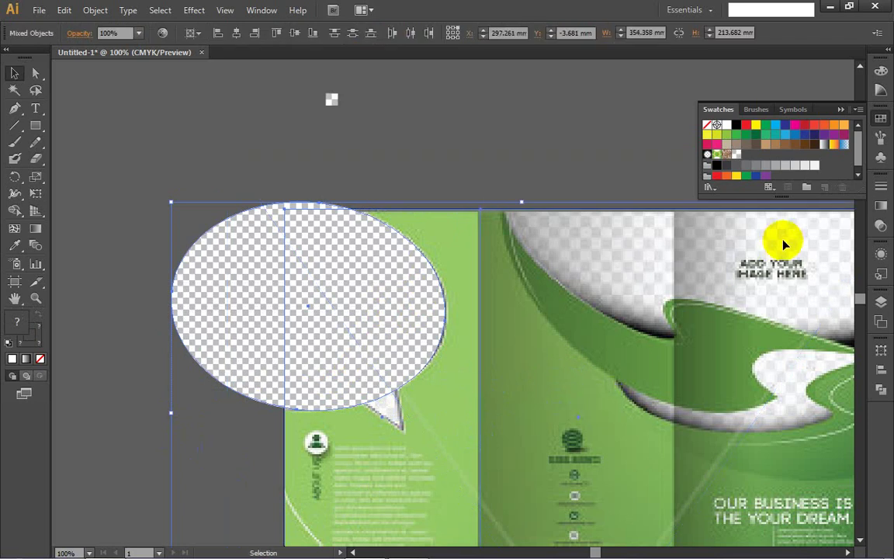
pyautogui.click(880, 391)
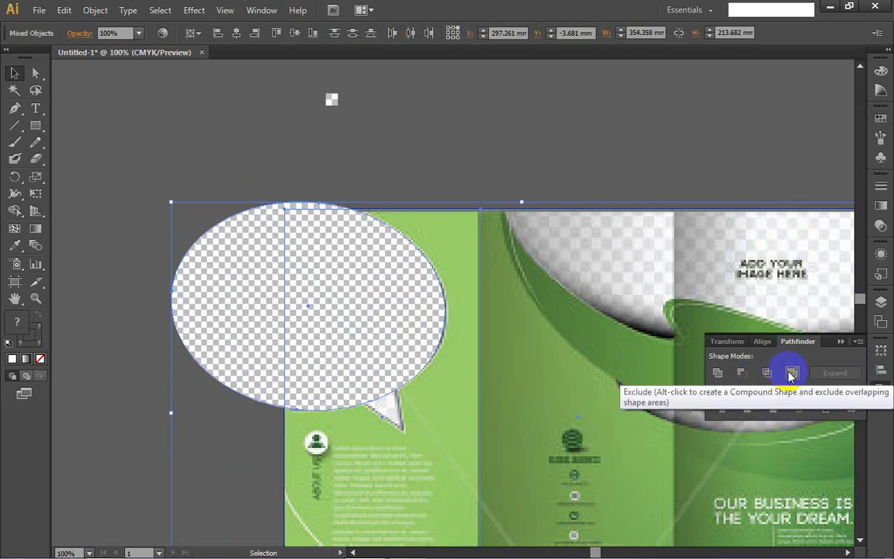
pyautogui.click(768, 374)
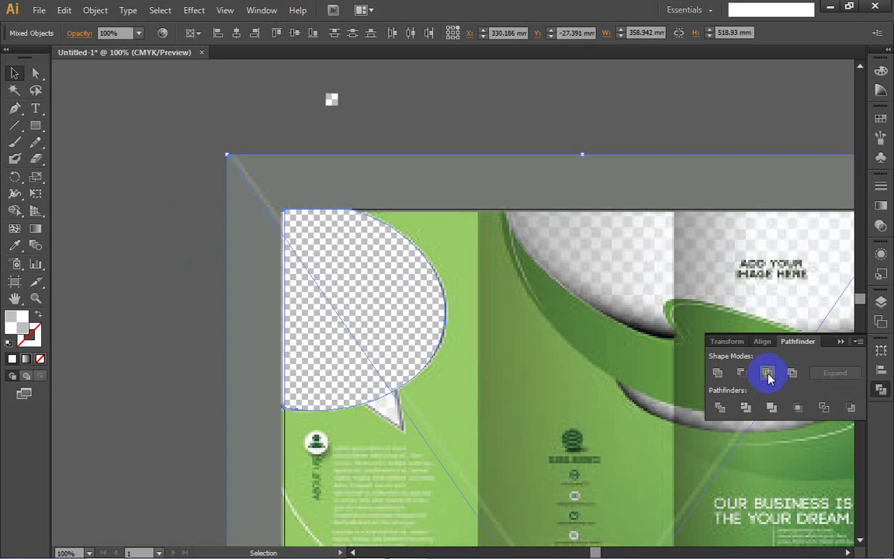
# - Select only the reference image, delete it to expose the trimmed shape, then undo the deletion and clear the selection
pyautogui.keyDown('shift'); pyautogui.click(551, 293); pyautogui.keyUp('shift')
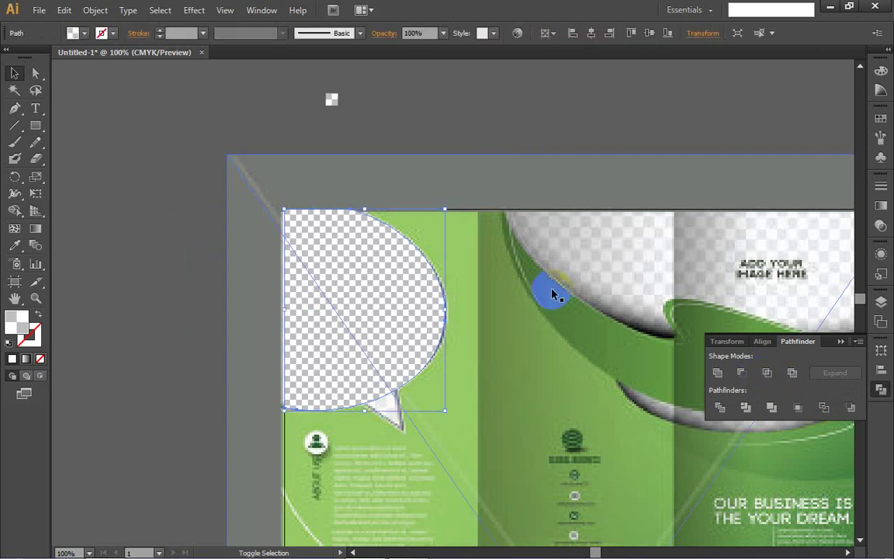
pyautogui.keyDown('shift'); pyautogui.click(543, 263); pyautogui.keyUp('shift')
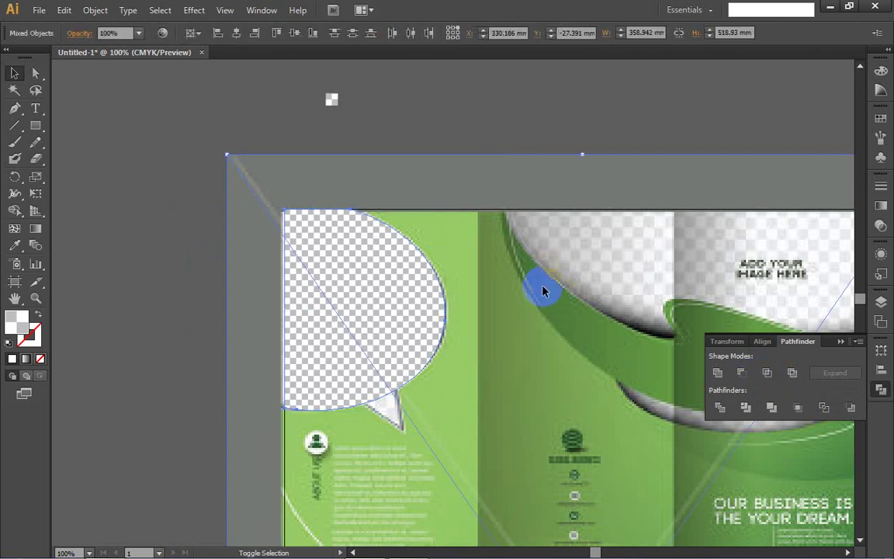
pyautogui.keyDown('shift'); pyautogui.click(528, 177); pyautogui.keyUp('shift')
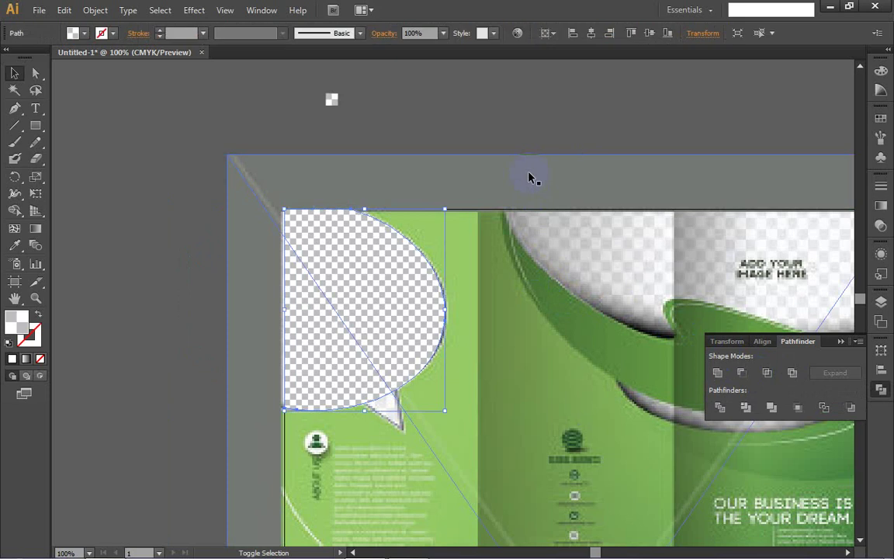
pyautogui.click(528, 177)
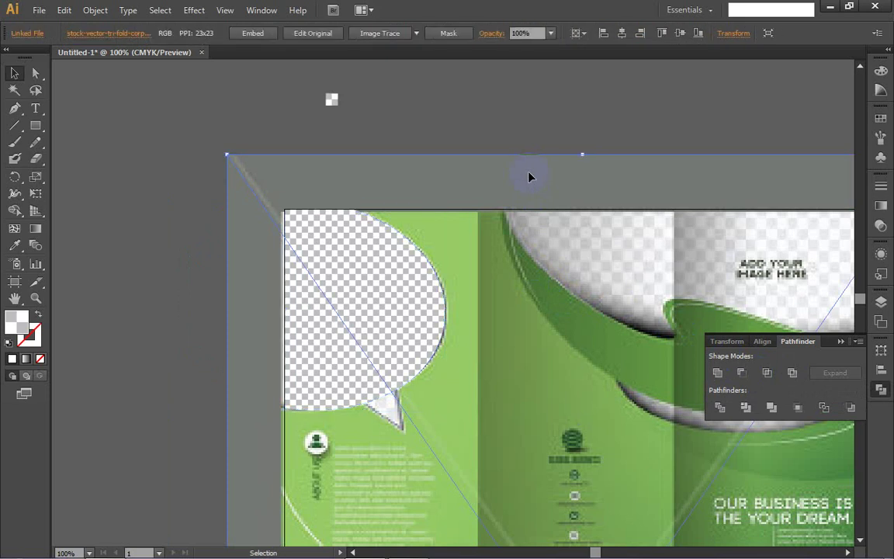
pyautogui.press('Delete')
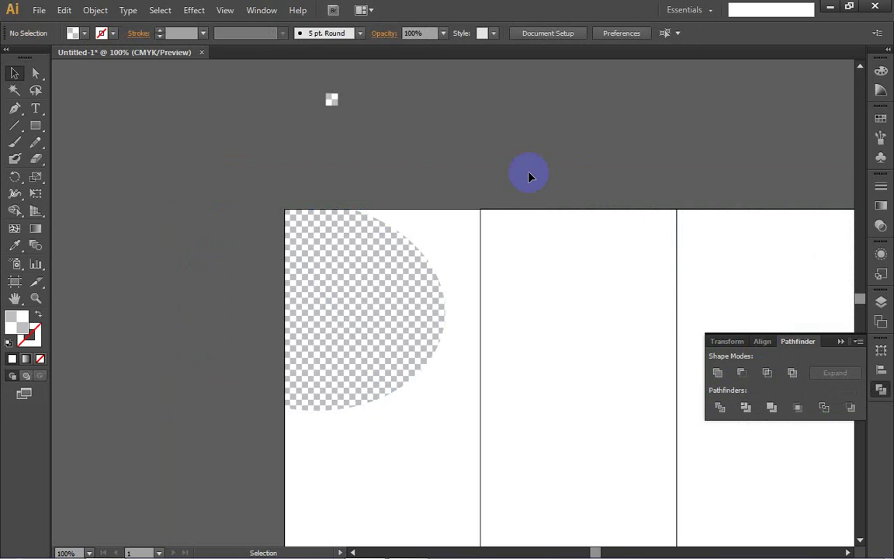
pyautogui.hotkey('ctrl', 'z')
pyautogui.click(518, 125)
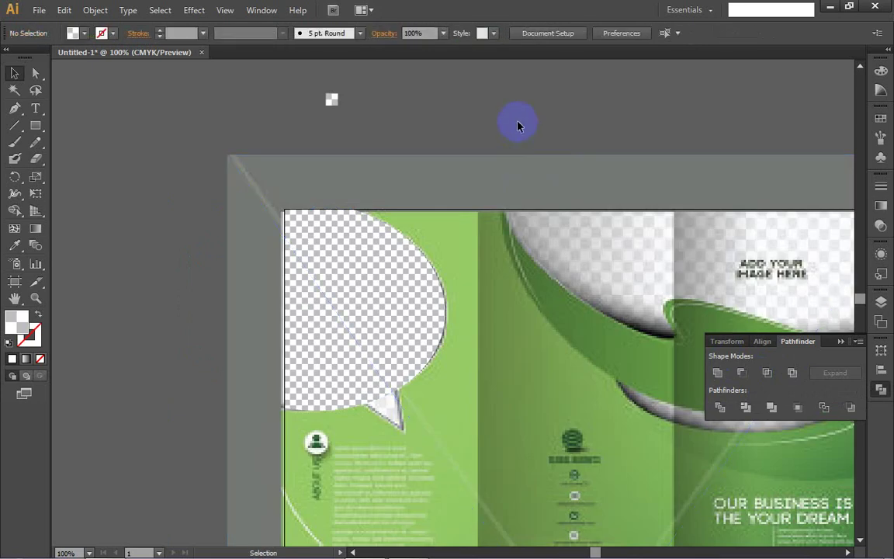
# - Draw a closed triangular tail with the Pen tool over the reference bubble's pointer, overlapping the bubble's lower edge
pyautogui.click(406, 294)
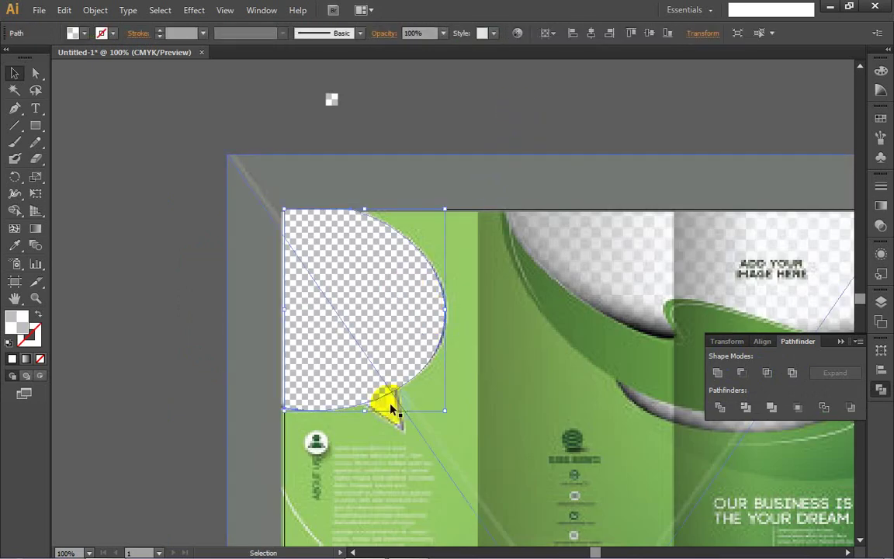
pyautogui.scroll(3, 381, 413)
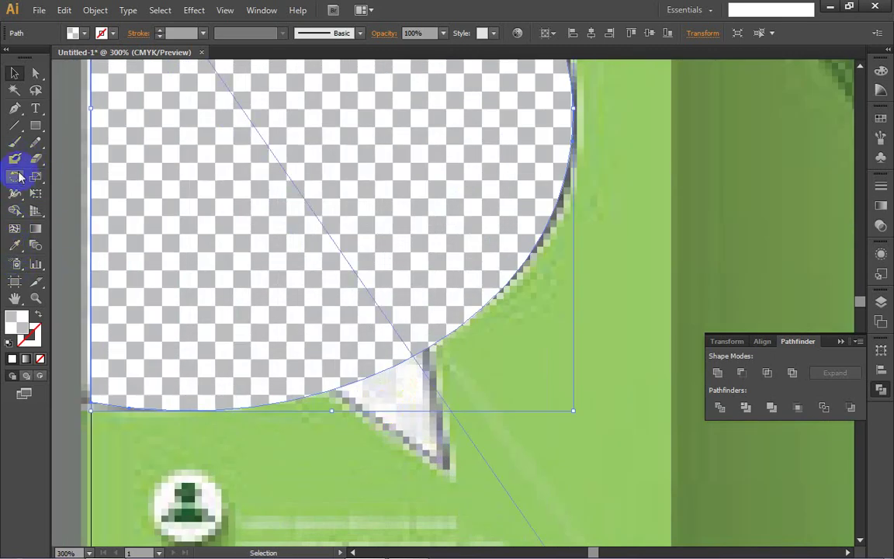
pyautogui.click(15, 107)
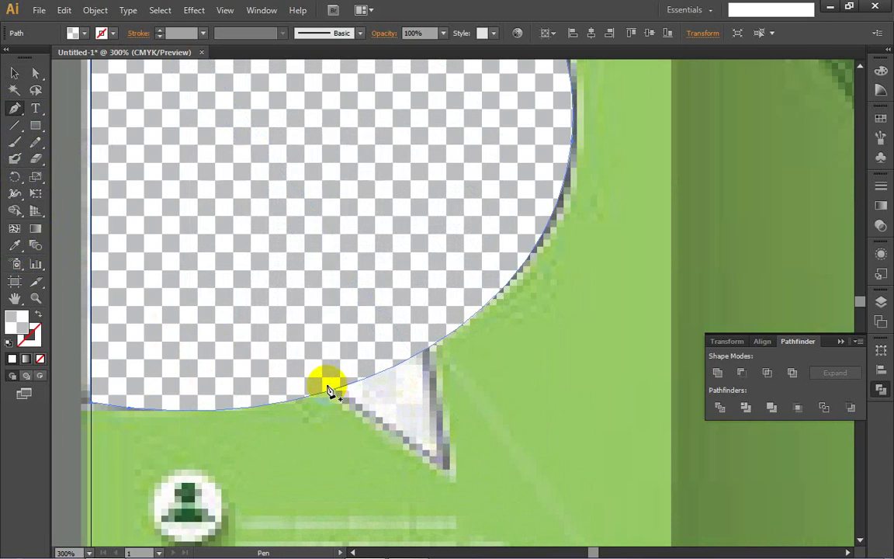
pyautogui.moveTo(327, 384); pyautogui.dragTo(450, 475)
pyautogui.click(447, 470)
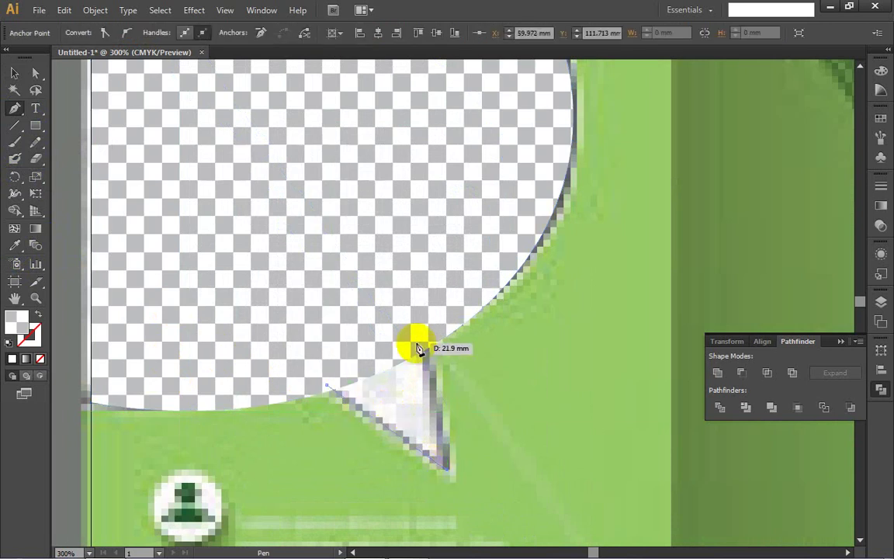
pyautogui.moveTo(424, 342); pyautogui.dragTo(423, 339)
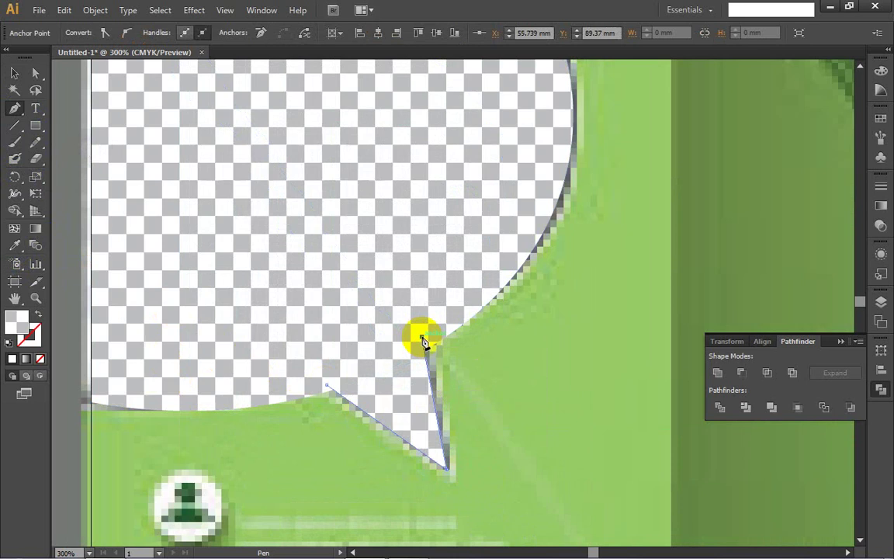
pyautogui.click(328, 388)
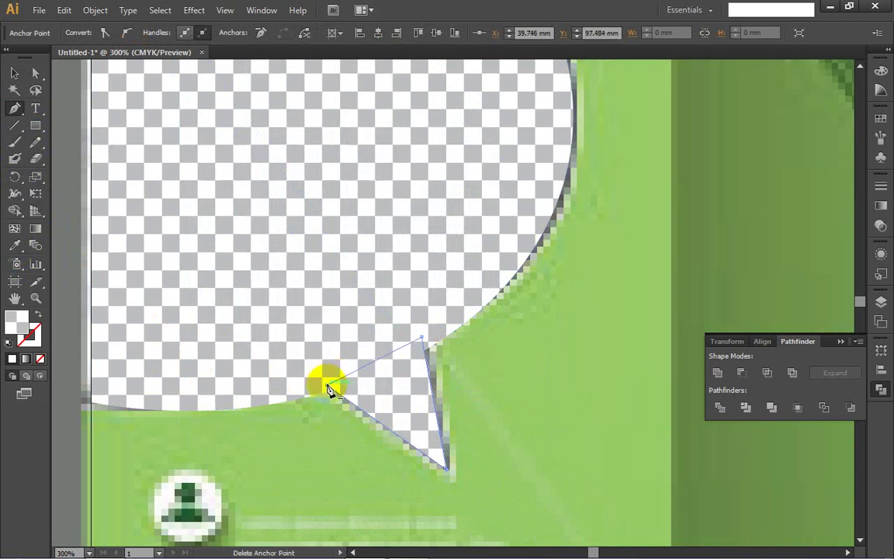
# - Unite the checkerboard bubble and its triangular tail into a single shape with Pathfinder
pyautogui.click(720, 406)
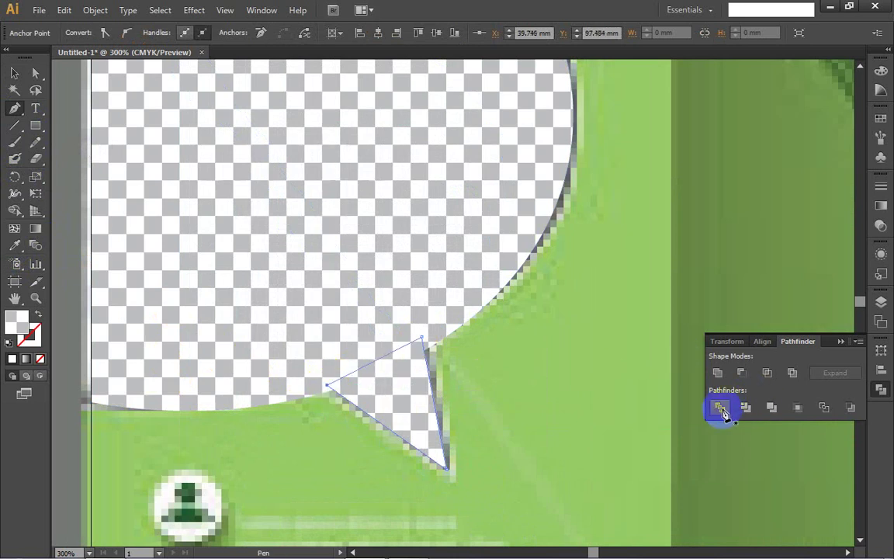
pyautogui.keyDown('ctrl'); pyautogui.click(246, 279); pyautogui.keyUp('ctrl')
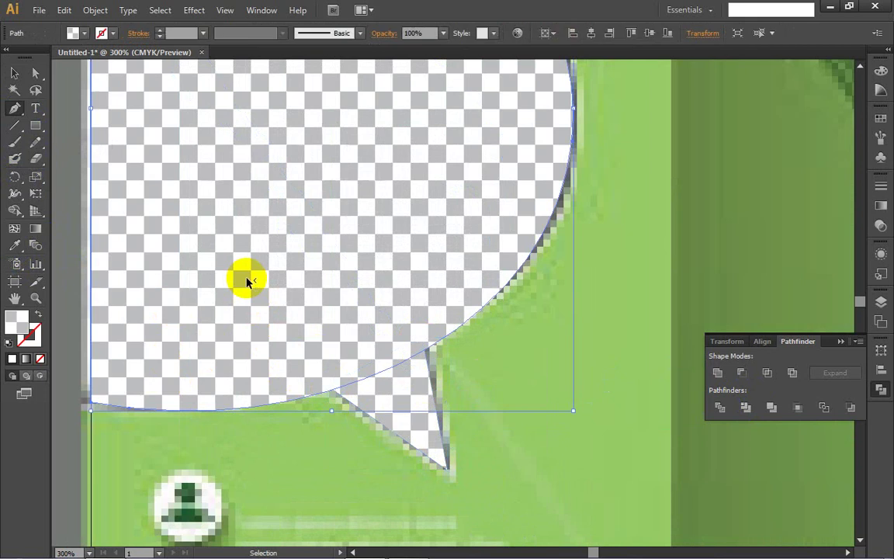
pyautogui.keyDown('ctrl'); pyautogui.click(442, 457); pyautogui.keyUp('ctrl')
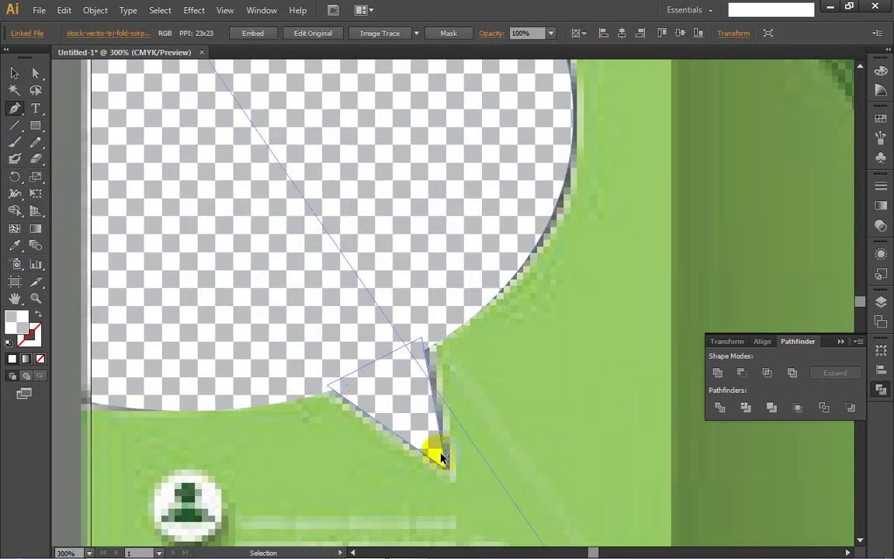
pyautogui.keyDown('ctrl'); pyautogui.click(409, 441); pyautogui.keyUp('ctrl')
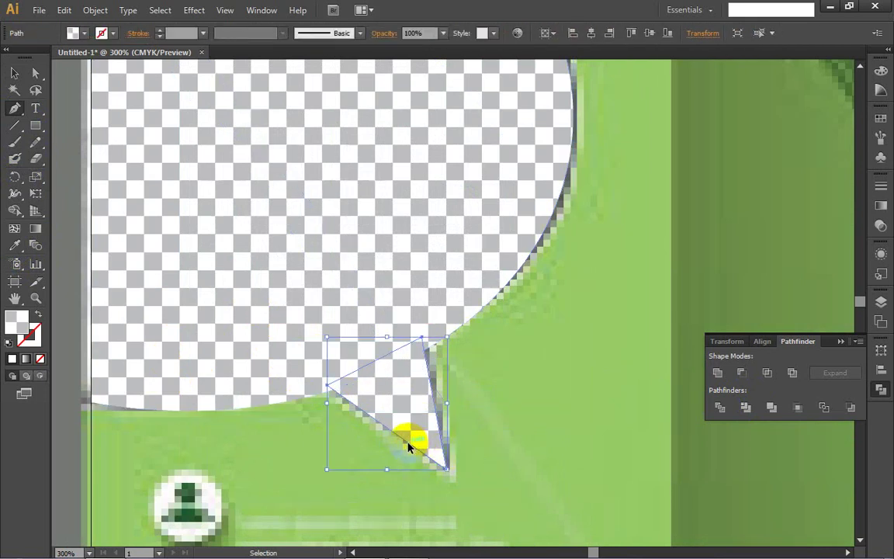
pyautogui.keyDown('ctrl'); pyautogui.click(350, 285); pyautogui.keyUp('ctrl')
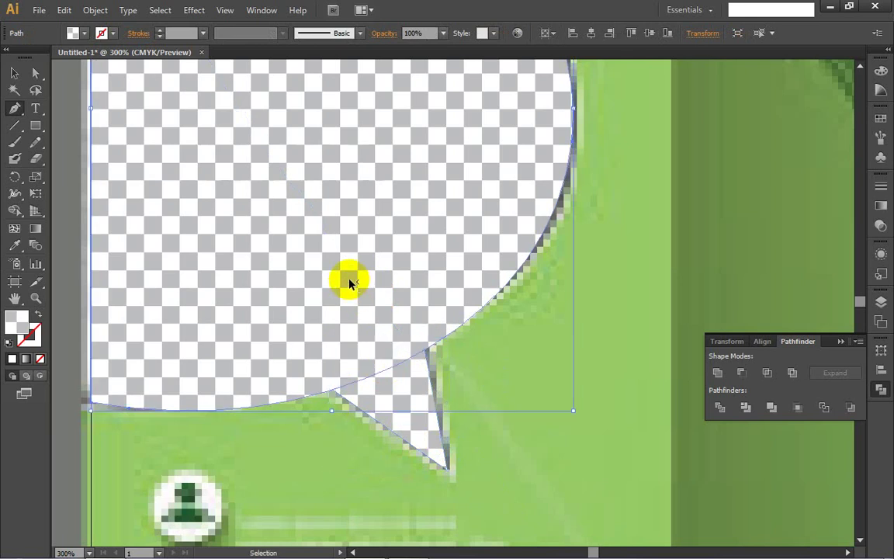
pyautogui.keyDown('ctrl'); pyautogui.keyDown('shift'); pyautogui.click(435, 431); pyautogui.keyUp('shift'); pyautogui.keyUp('ctrl')
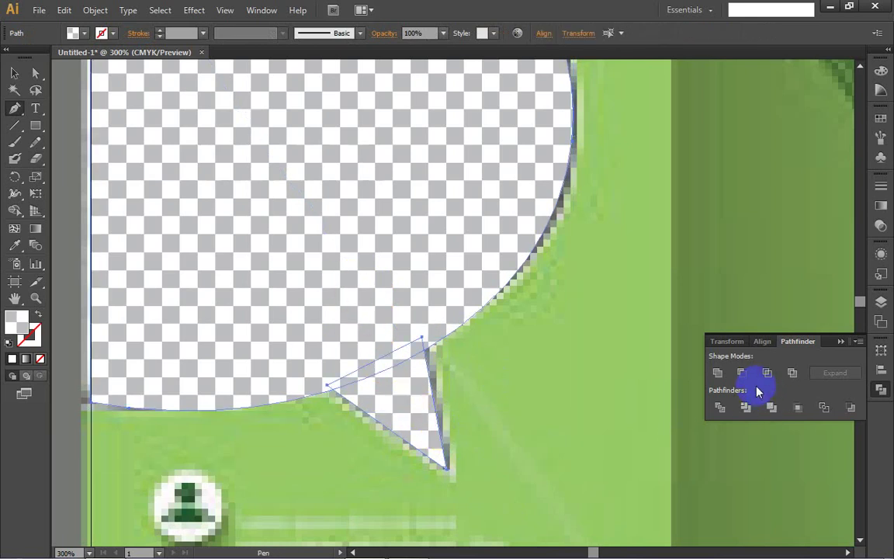
pyautogui.click(738, 408)
pyautogui.click(719, 373)
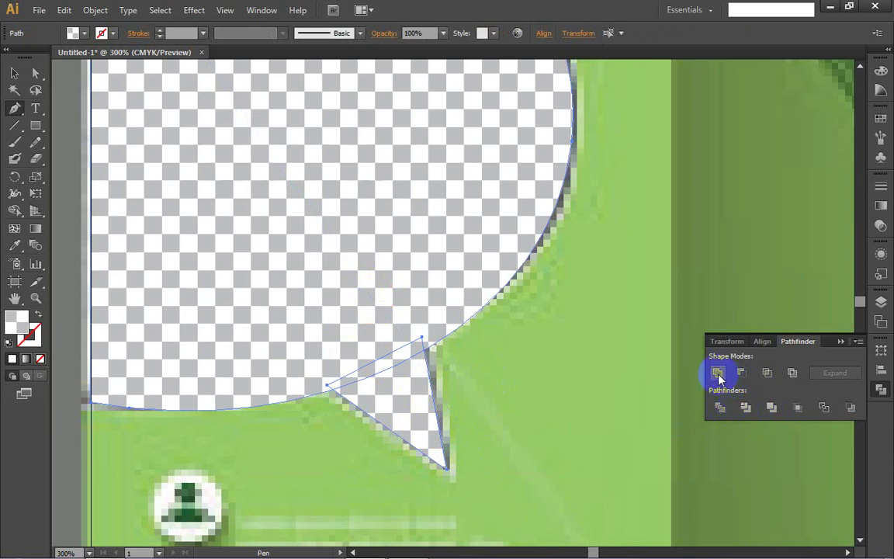
pyautogui.keyDown('ctrl'); pyautogui.click(405, 369); pyautogui.keyUp('ctrl')
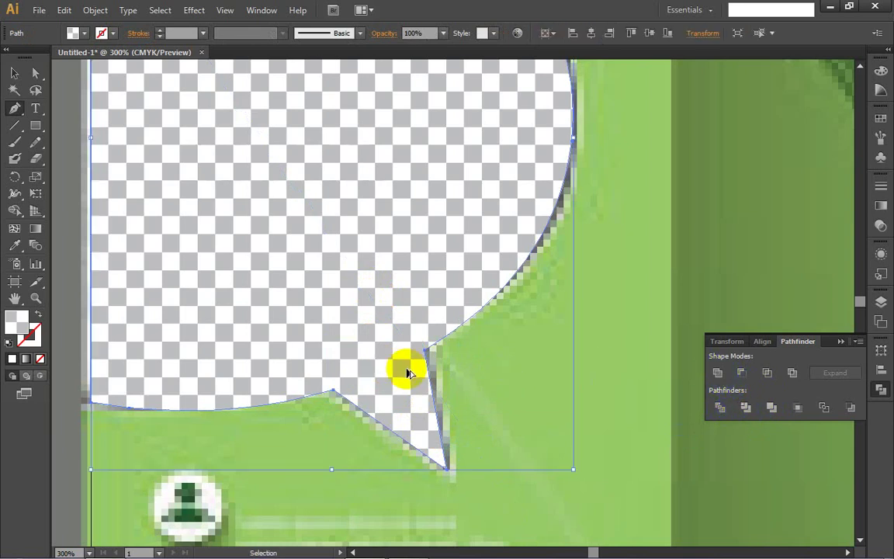
# - Start a Pen path at the image area's upper-left corner, curve it along the green wave to the panel fold, and remove the outgoing handle
pyautogui.scroll(-2, 405, 369)
pyautogui.scroll(-1, 406, 366)
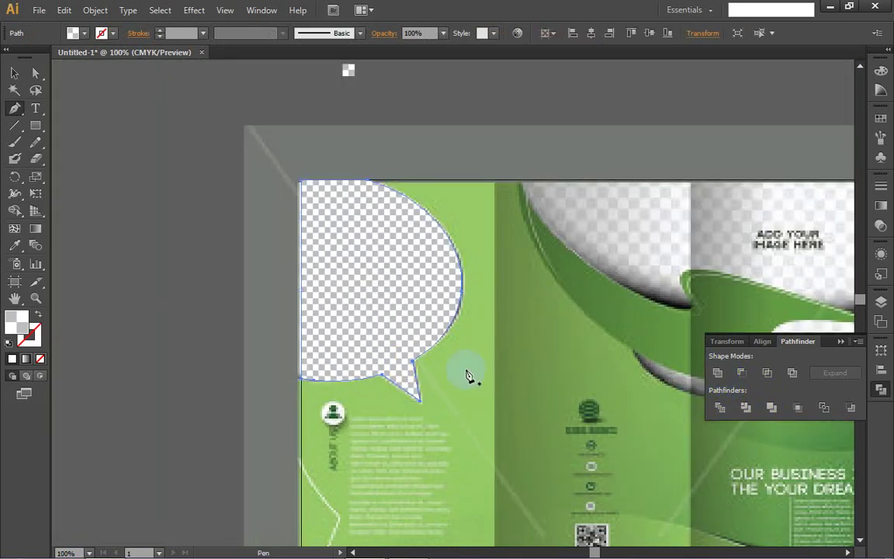
pyautogui.hscroll(4, 530, 357)
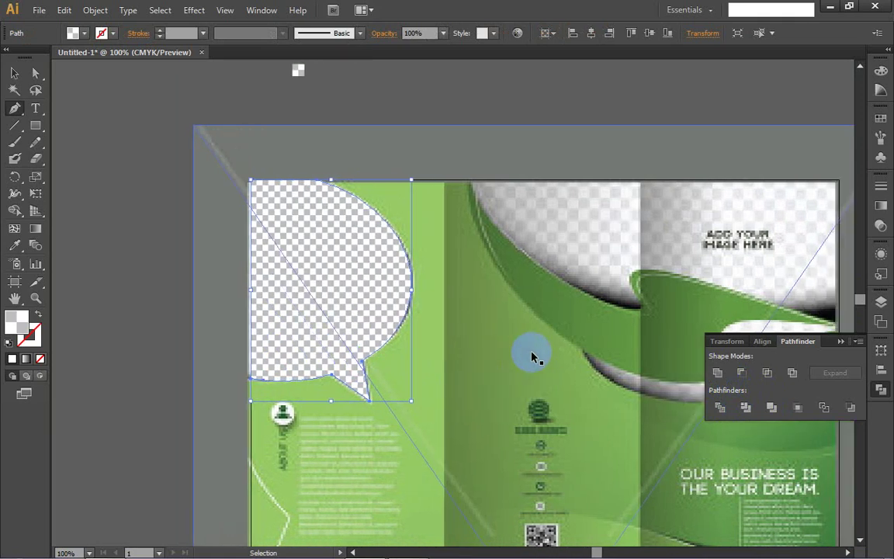
pyautogui.hscroll(7, 531, 355)
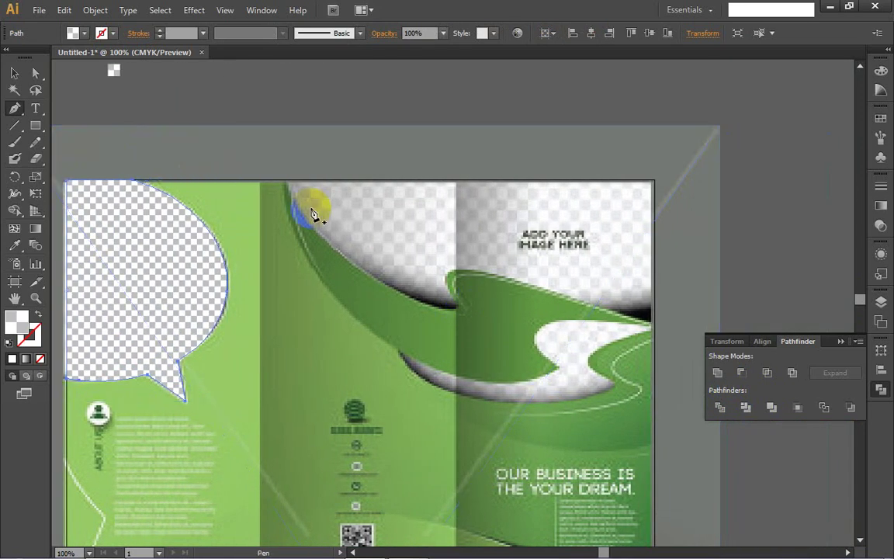
pyautogui.keyDown('ctrl'); pyautogui.click(308, 98); pyautogui.keyUp('ctrl')
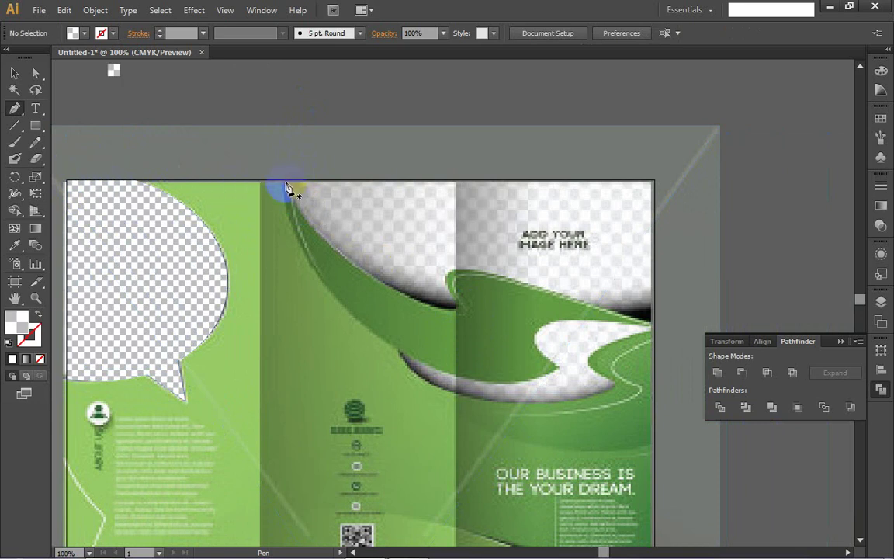
pyautogui.moveTo(287, 188); pyautogui.dragTo(500, 301)
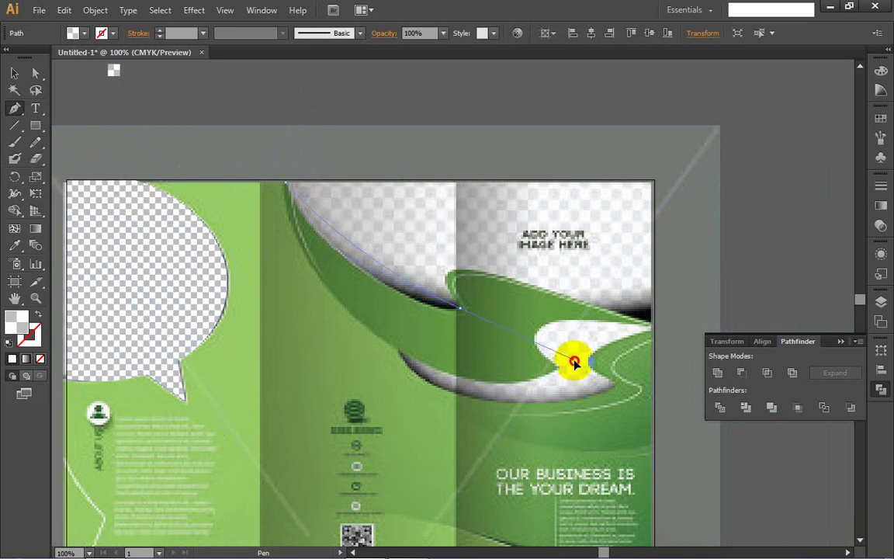
pyautogui.moveTo(605, 371); pyautogui.dragTo(579, 329)
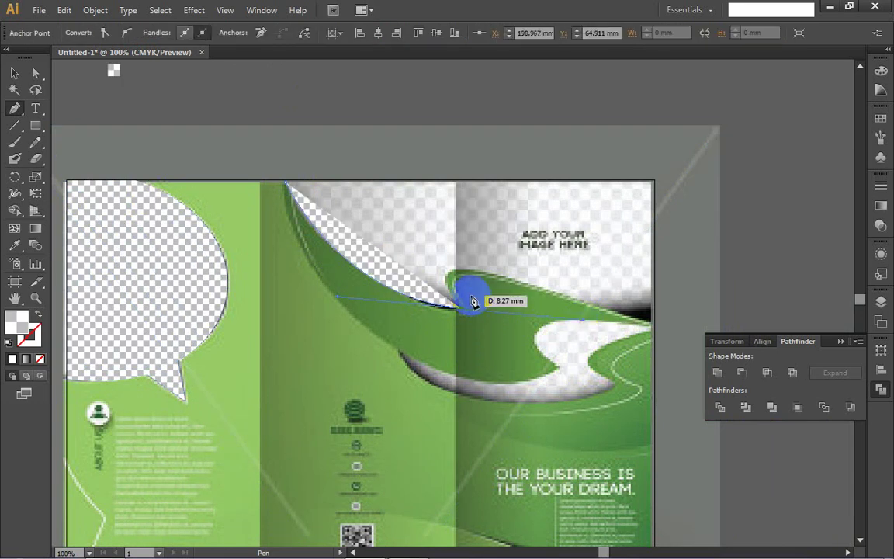
pyautogui.moveTo(462, 315); pyautogui.dragTo(471, 279)
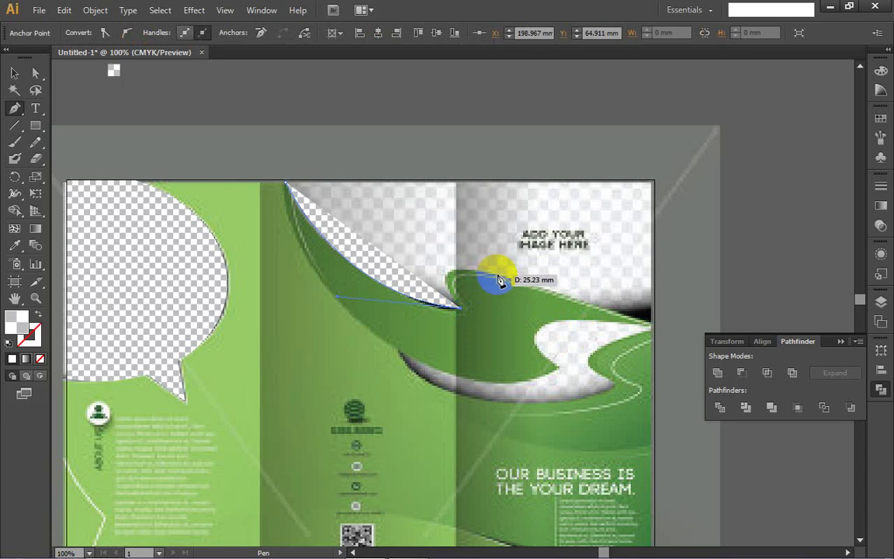
# - Continue the Pen path over the wave's crest to the right page edge, curve it back to the lower notch tip, and remove the outgoing handle
pyautogui.hscroll(1, 554, 302)
pyautogui.hscroll(2, 554, 303)
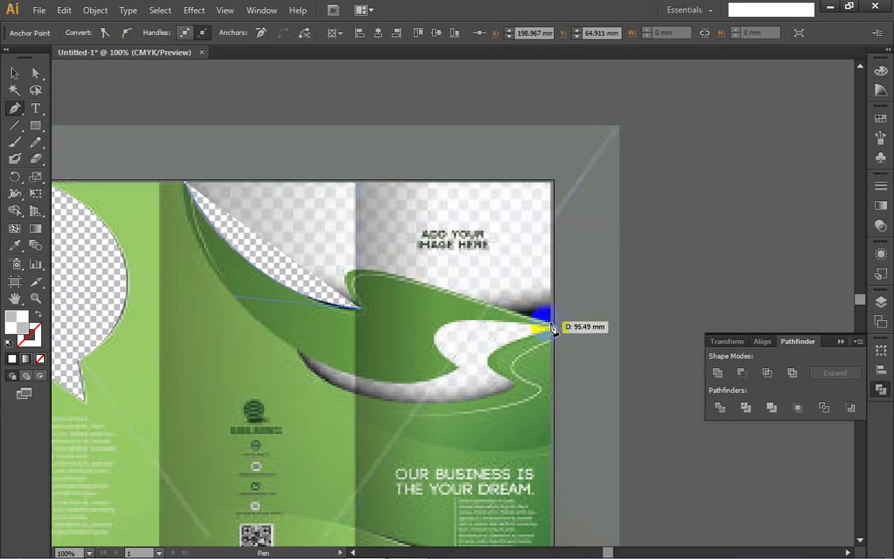
pyautogui.moveTo(549, 330); pyautogui.dragTo(831, 440)
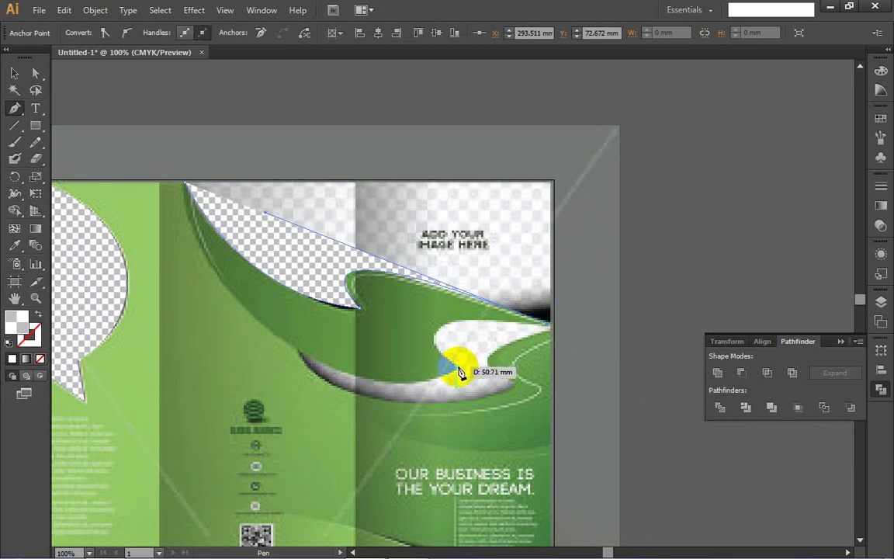
pyautogui.moveTo(457, 370); pyautogui.dragTo(535, 439)
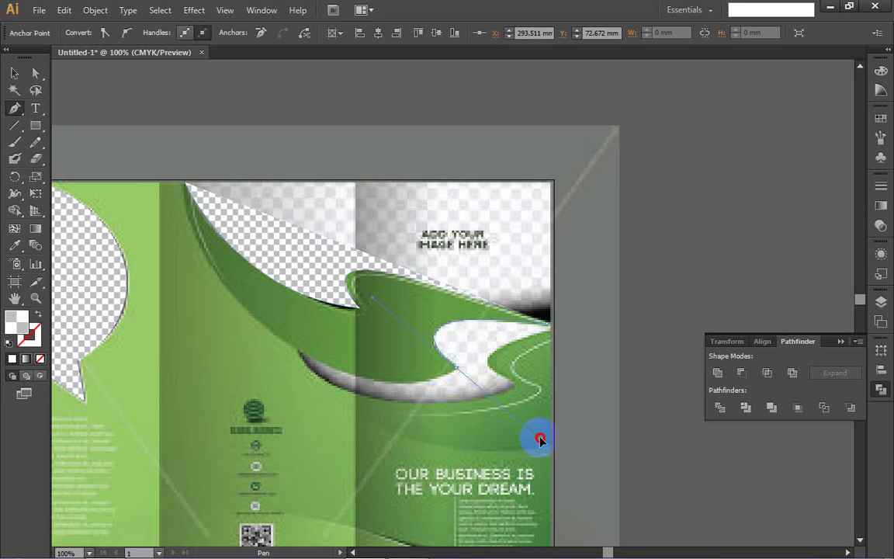
pyautogui.moveTo(541, 440); pyautogui.dragTo(533, 431)
pyautogui.click(454, 370)
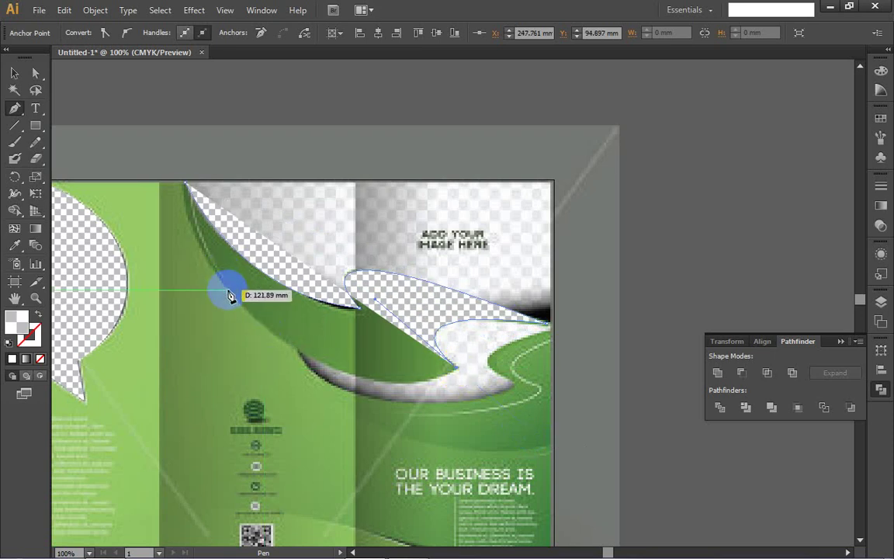
# - Curve the path along the green wave's lower edge and close it at the starting anchor at the upper left
pyautogui.moveTo(228, 295); pyautogui.dragTo(92, 153)
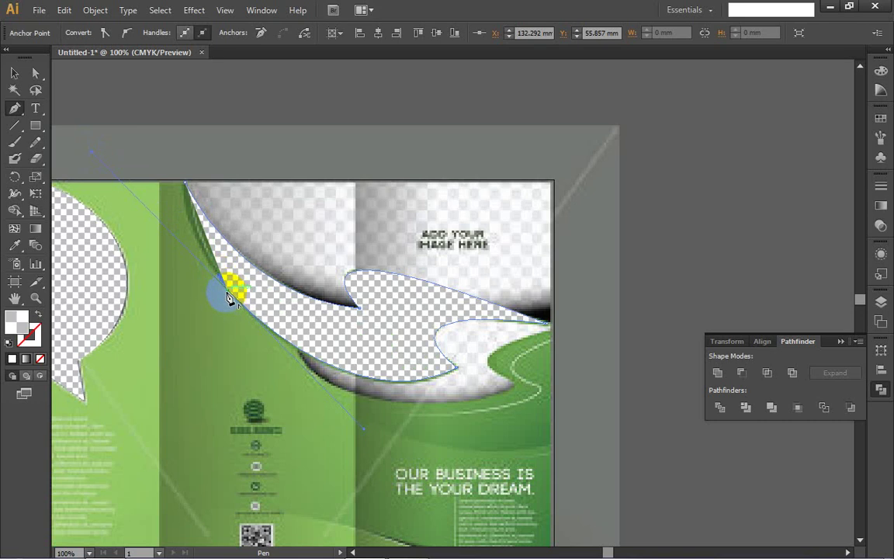
pyautogui.moveTo(229, 295); pyautogui.dragTo(186, 185)
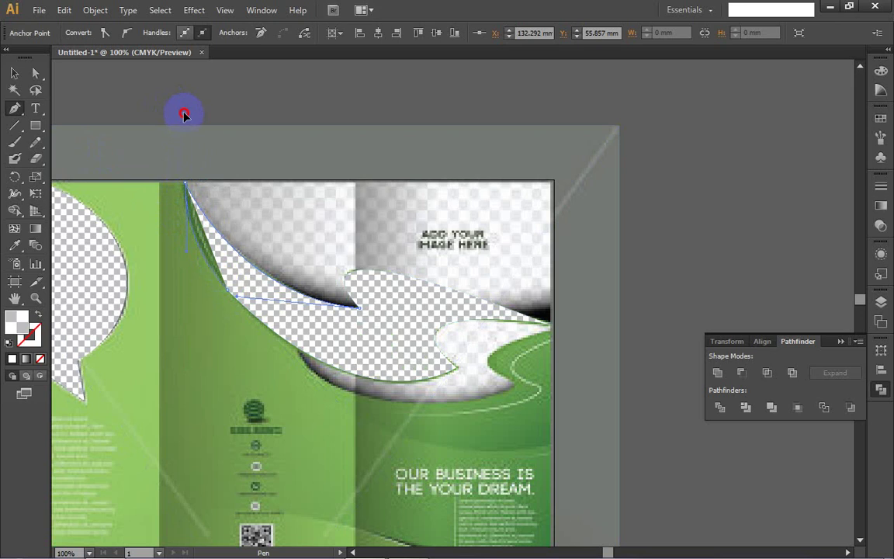
pyautogui.moveTo(184, 114); pyautogui.dragTo(184, 115)
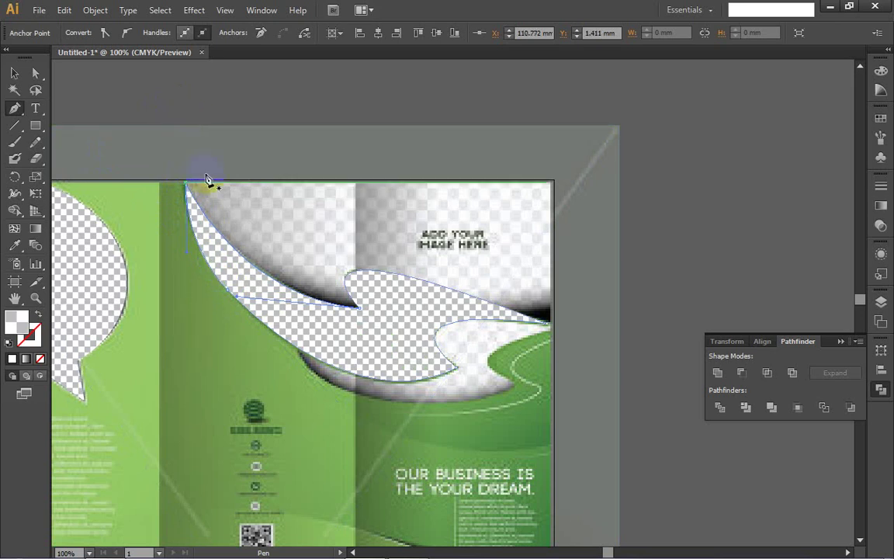
pyautogui.click(233, 294)
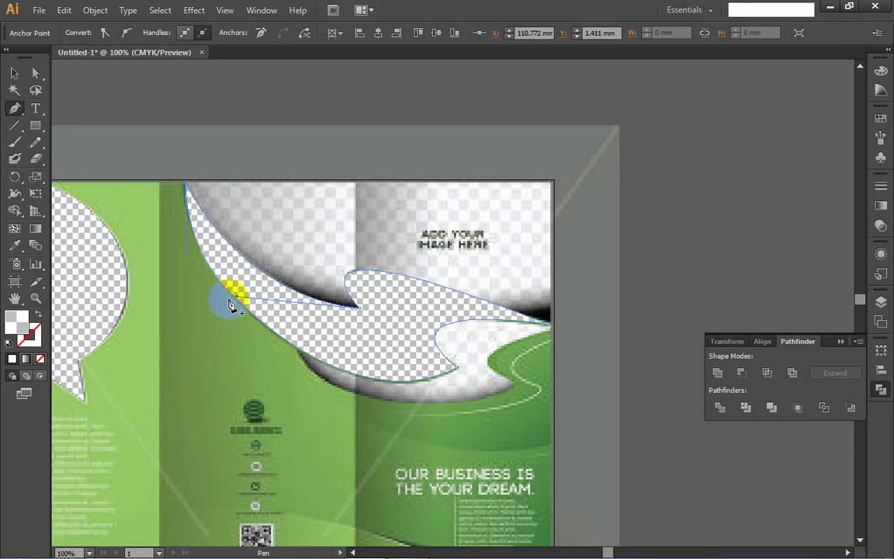
pyautogui.press('alt')
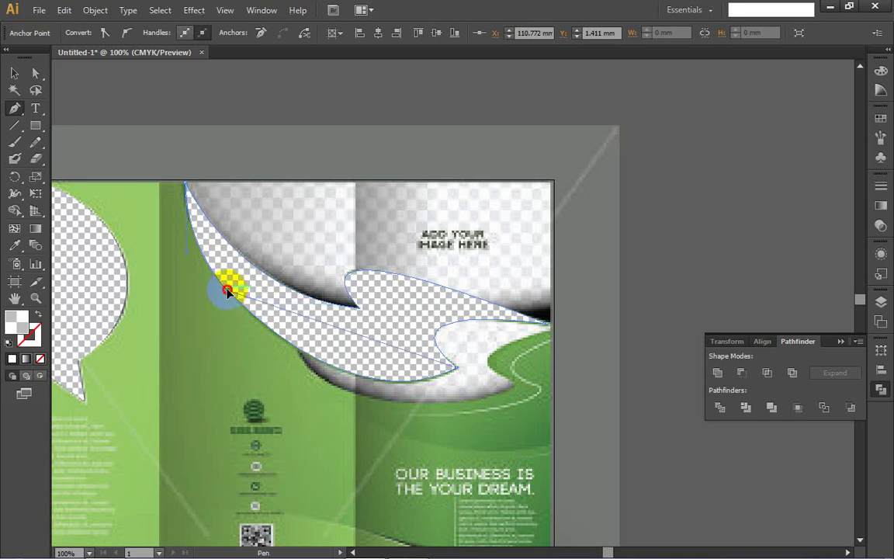
pyautogui.keyDown('alt'); pyautogui.click(230, 295); pyautogui.keyUp('alt')
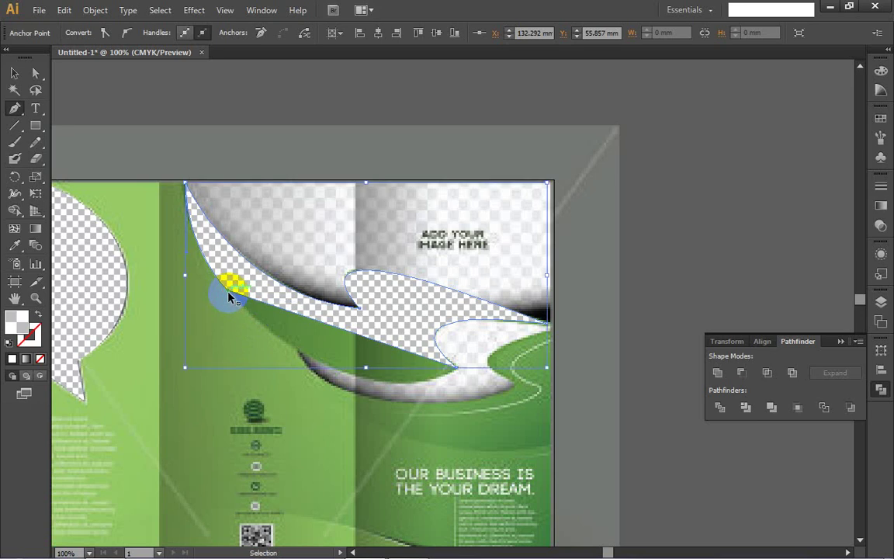
pyautogui.click(230, 295)
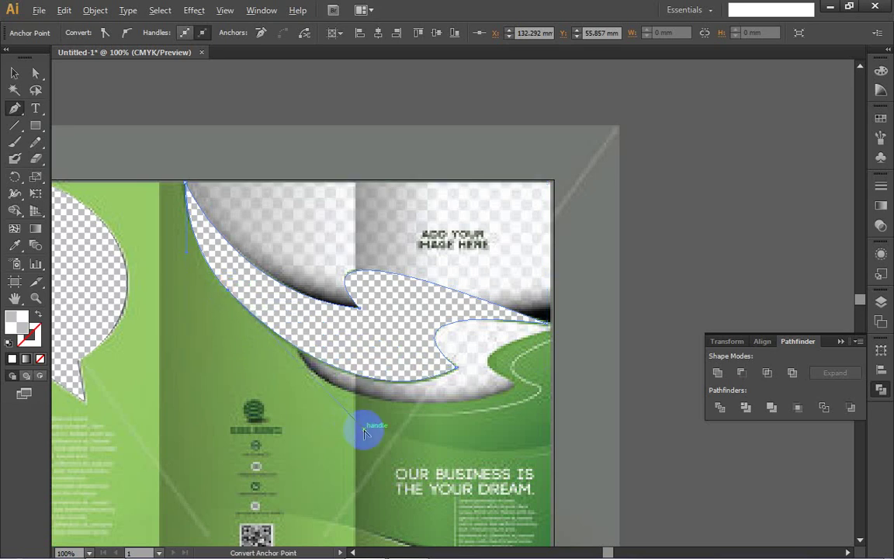
# - Adjust the lower direction handle of the wave's left-edge anchor so the curve follows the reference's lower edge
pyautogui.moveTo(365, 432); pyautogui.dragTo(353, 430)
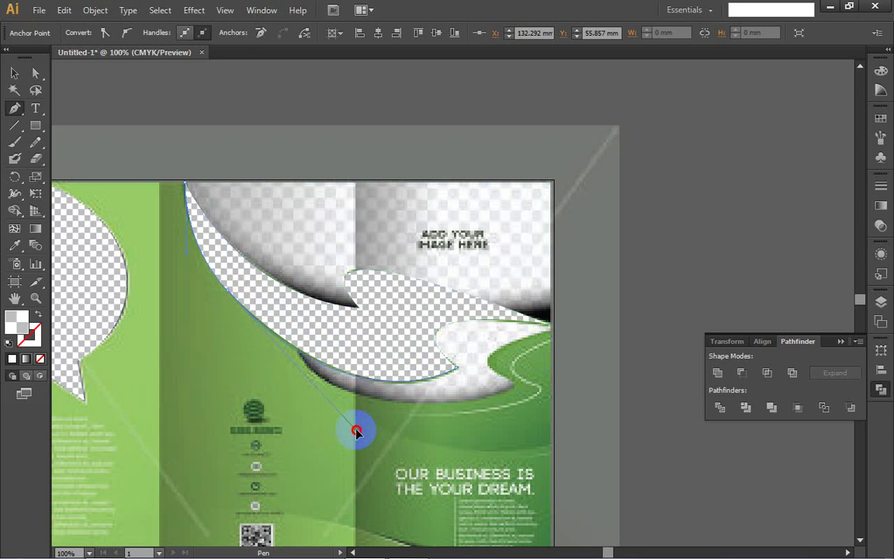
pyautogui.moveTo(356, 431); pyautogui.dragTo(361, 437)
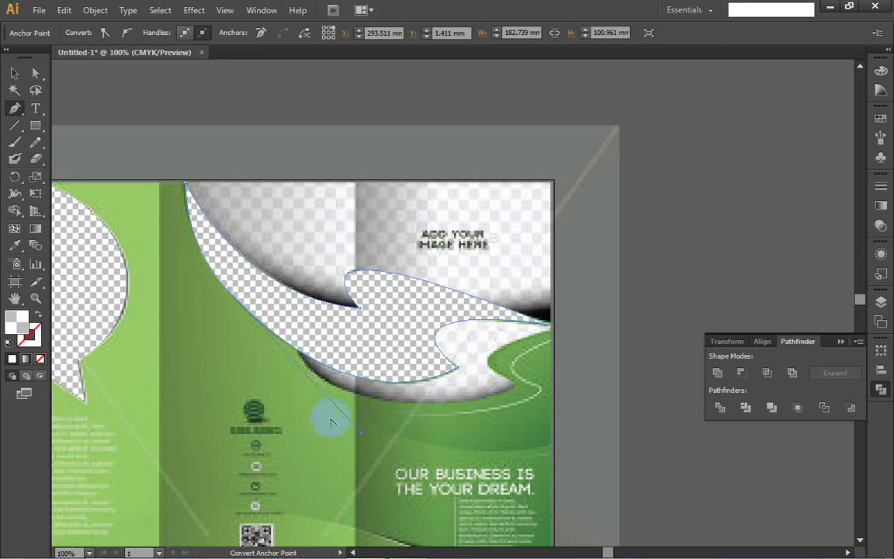
pyautogui.keyDown('ctrl'); pyautogui.click(201, 251); pyautogui.keyUp('ctrl')
pyautogui.keyDown('alt'); pyautogui.click(187, 185); pyautogui.keyUp('alt')
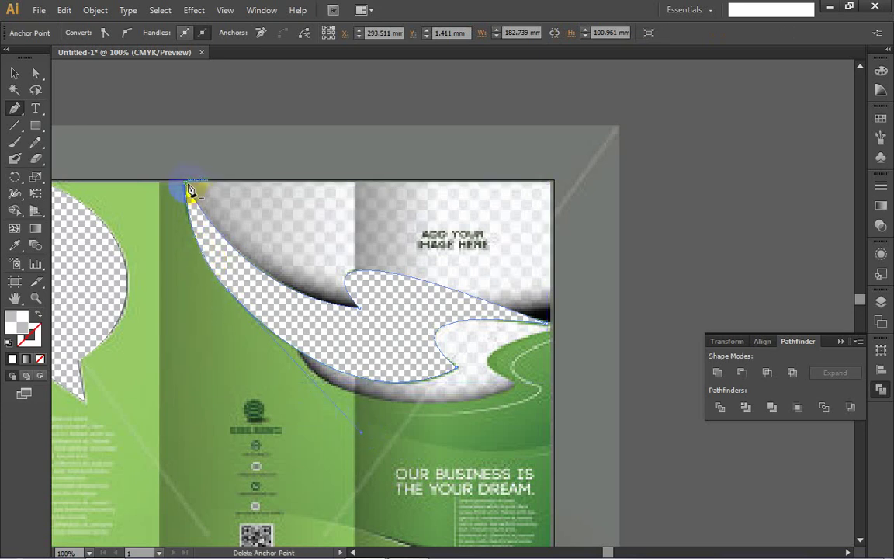
pyautogui.keyDown('alt'); pyautogui.click(186, 185); pyautogui.keyUp('alt')
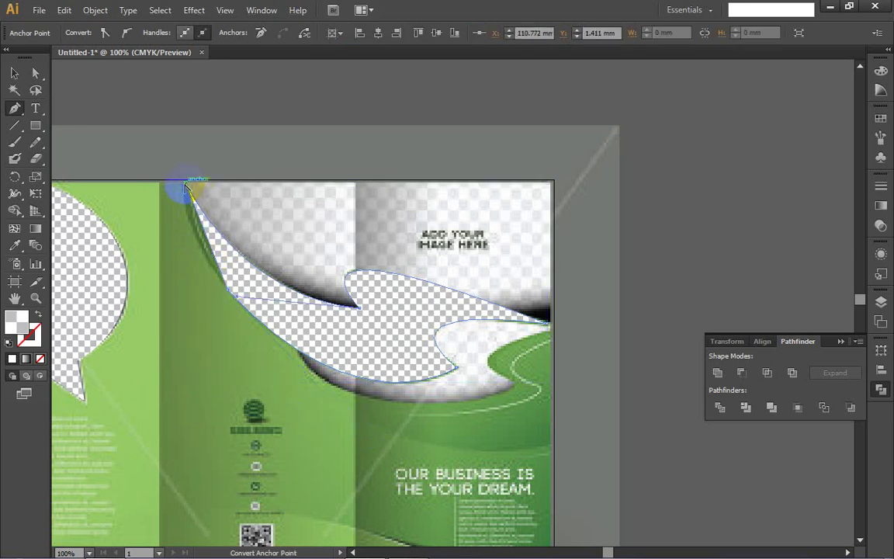
pyautogui.hotkey('ctrl', 'z')
# - Shift the direction handle of the wave's topmost anchor slightly inward to match the reference's left edge
pyautogui.click(185, 254)
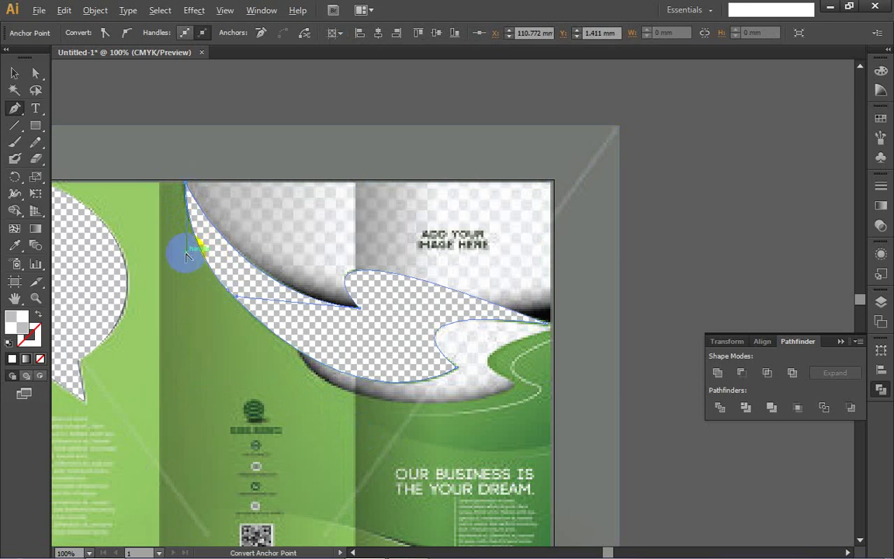
pyautogui.keyDown('alt'); pyautogui.click(186, 252); pyautogui.keyUp('alt')
pyautogui.moveTo(188, 252); pyautogui.dragTo(191, 252)
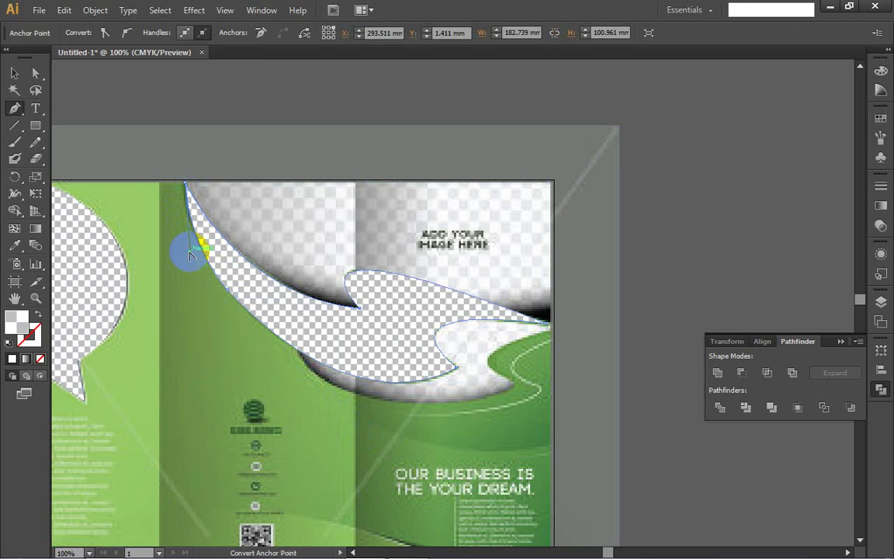
pyautogui.keyDown('alt'); pyautogui.click(228, 292); pyautogui.keyUp('alt')
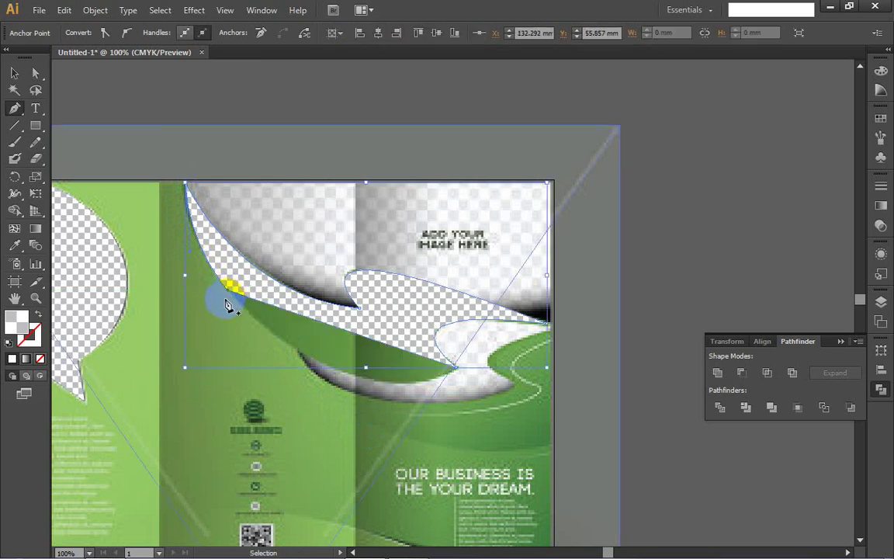
pyautogui.hotkey('ctrl', 'z')
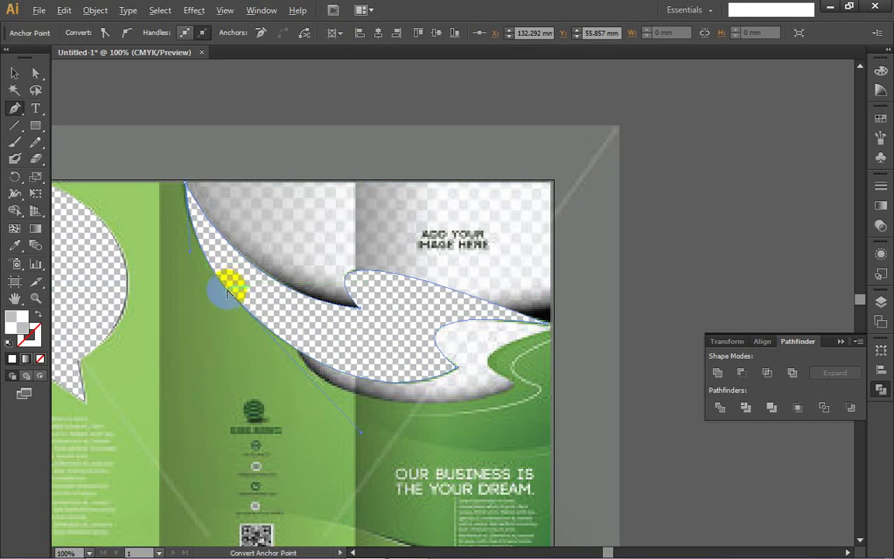
pyautogui.moveTo(227, 291); pyautogui.dragTo(184, 259)
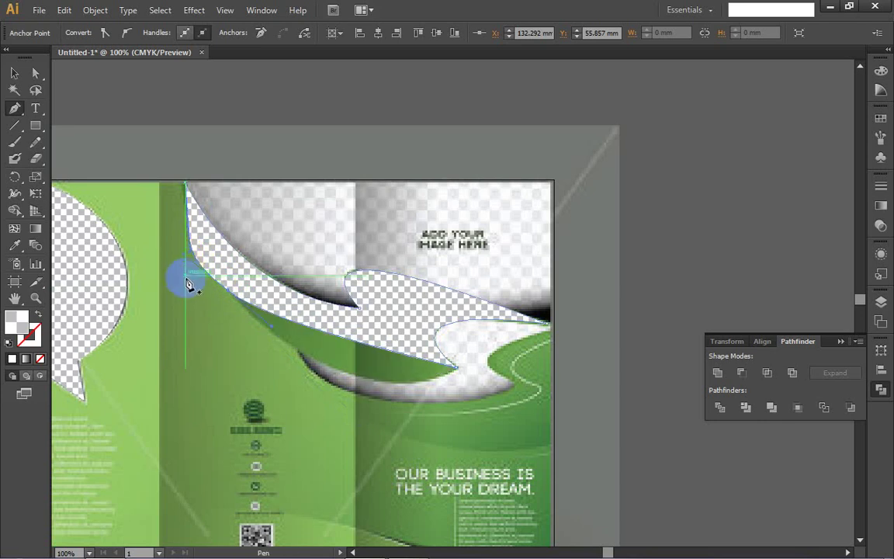
pyautogui.hotkey('ctrl', 'z')
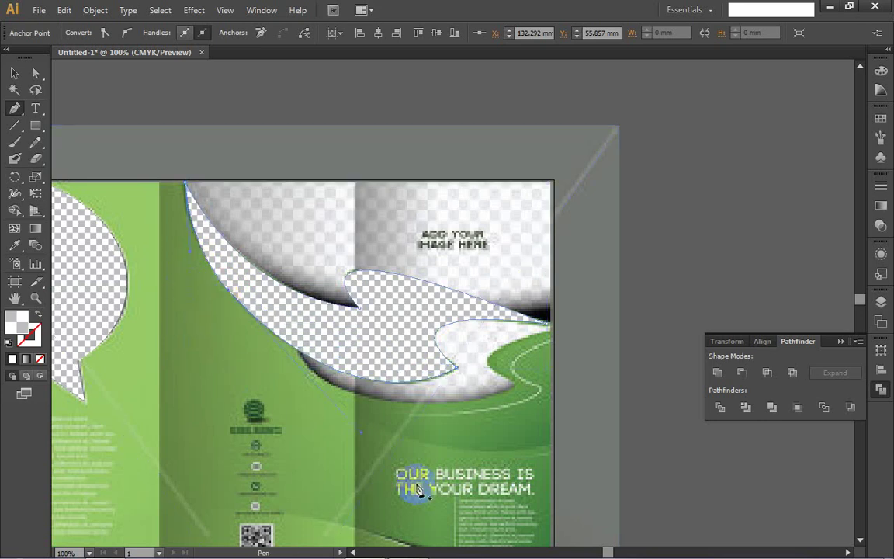
# - Fill the traced wave shape with the medium green sampled by Eyedropper from the brochure's middle panel
pyautogui.moveTo(474, 555)
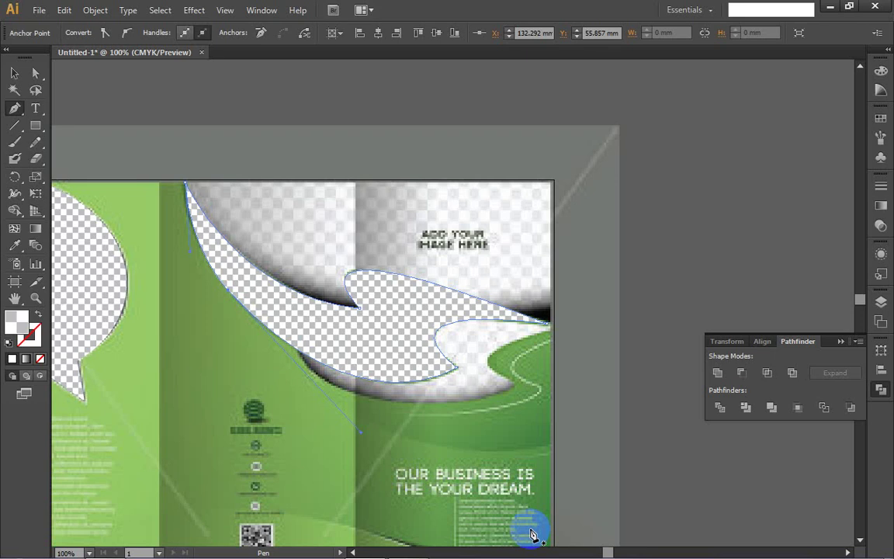
pyautogui.click(15, 247)
pyautogui.keyDown('ctrl'); pyautogui.click(432, 335); pyautogui.keyUp('ctrl')
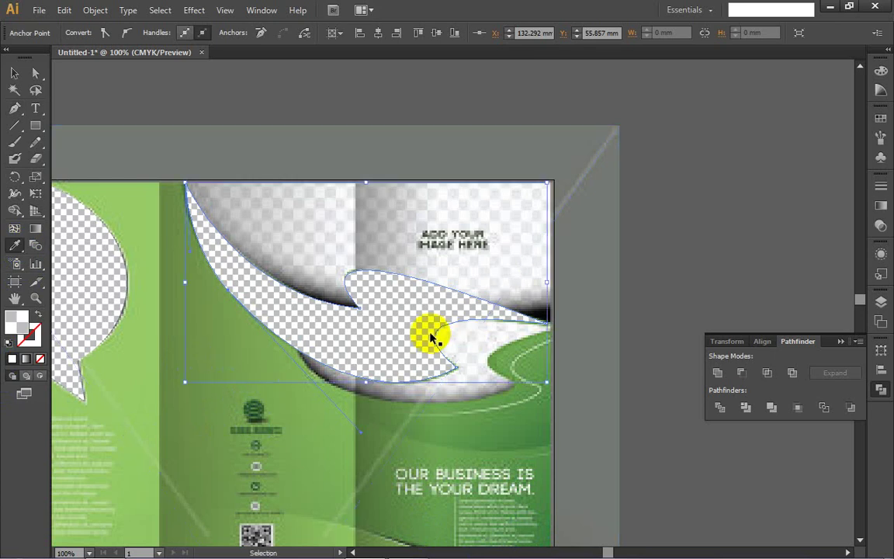
pyautogui.keyDown('ctrl'); pyautogui.click(691, 224); pyautogui.keyUp('ctrl')
pyautogui.keyDown('ctrl'); pyautogui.click(337, 349); pyautogui.keyUp('ctrl')
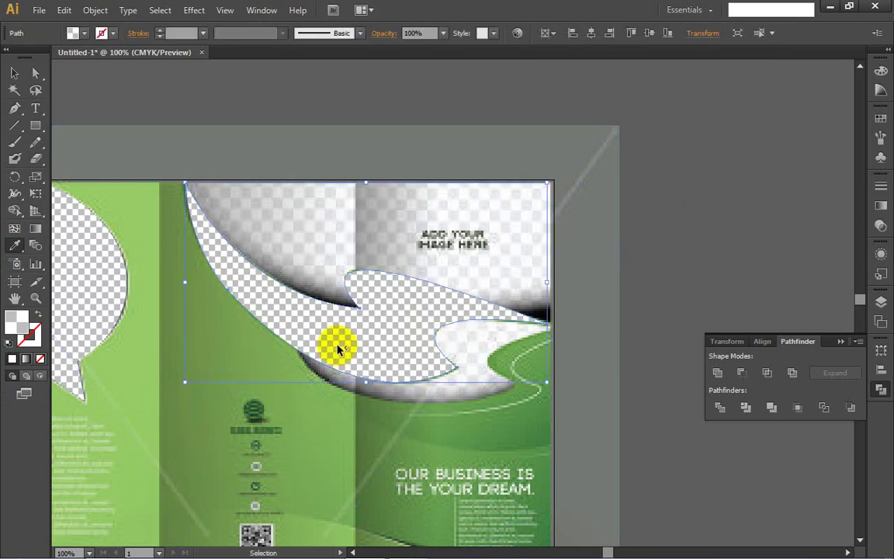
pyautogui.click(201, 357)
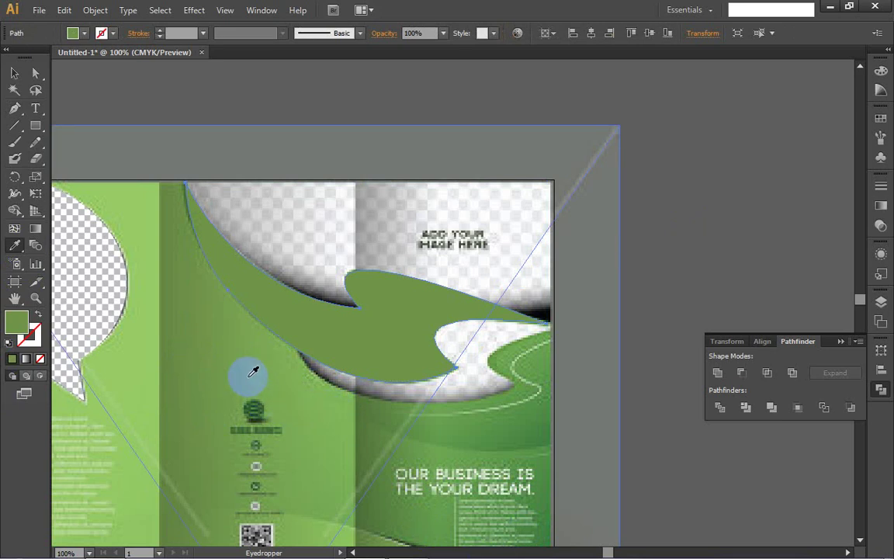
# - Start a new Pen path at the left tip of the shaded checkerboard strip beneath the green wave
pyautogui.scroll(-5, 425, 377)
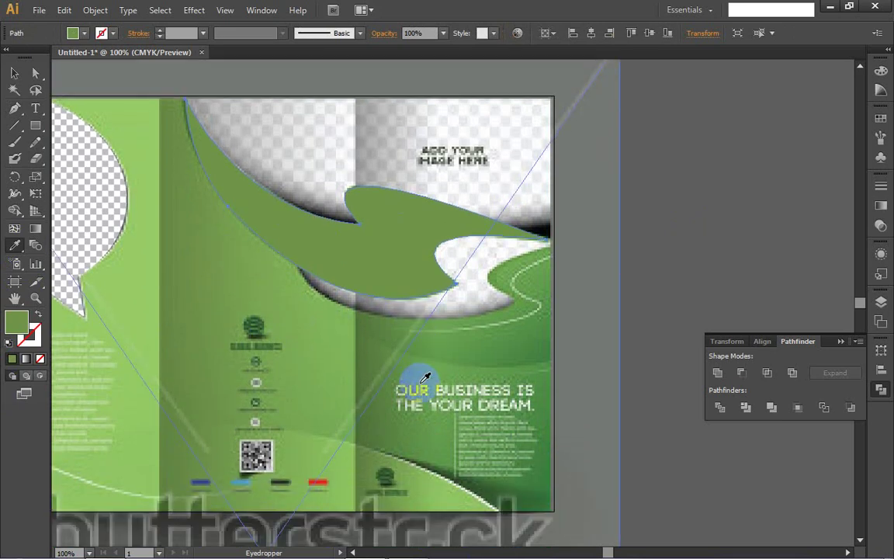
pyautogui.scroll(-1, 425, 378)
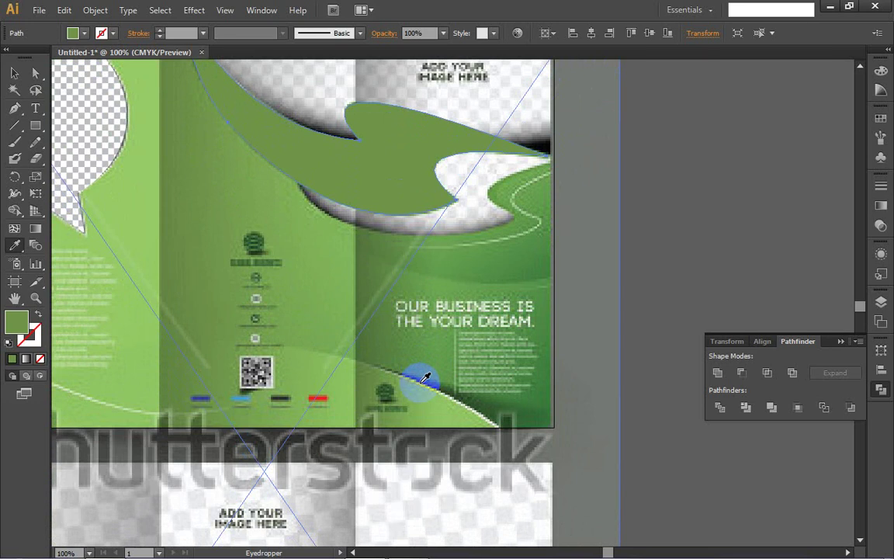
pyautogui.click(14, 108)
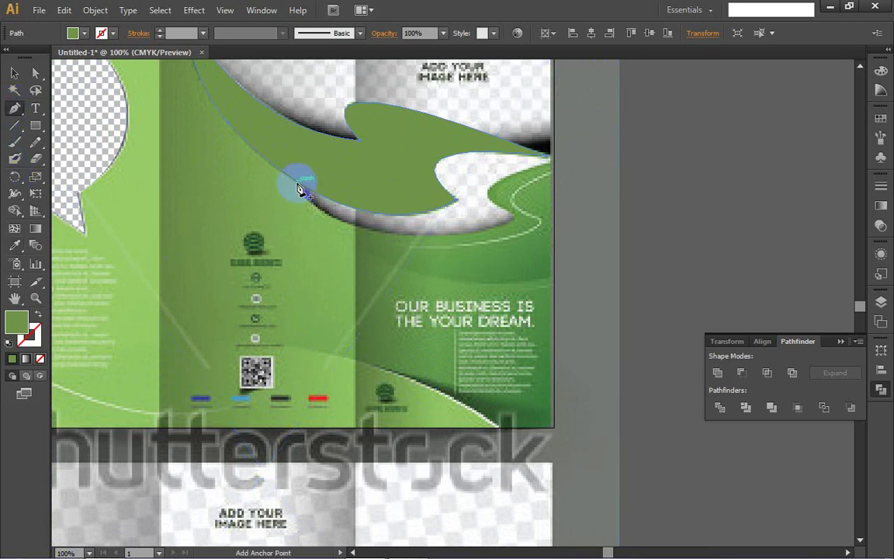
pyautogui.click(300, 188)
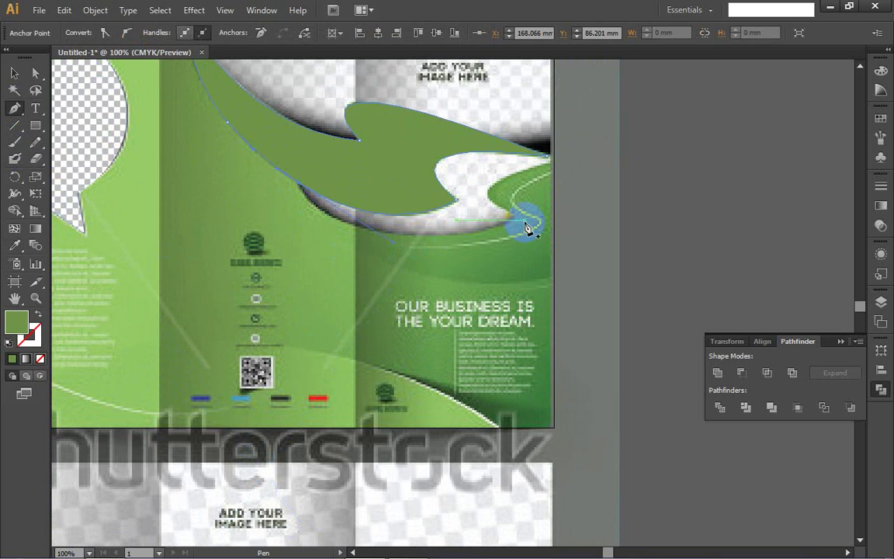
pyautogui.moveTo(515, 224); pyautogui.dragTo(524, 213)
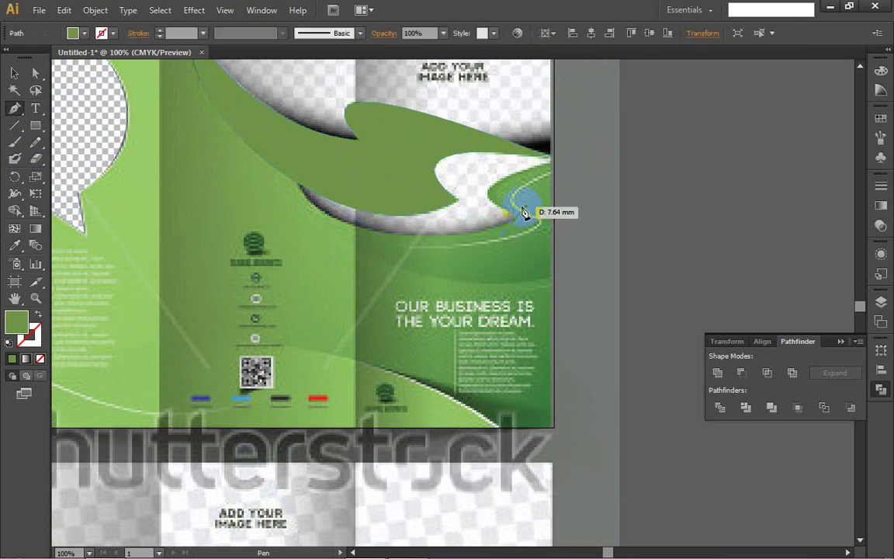
pyautogui.hotkey('ctrl', 'z')
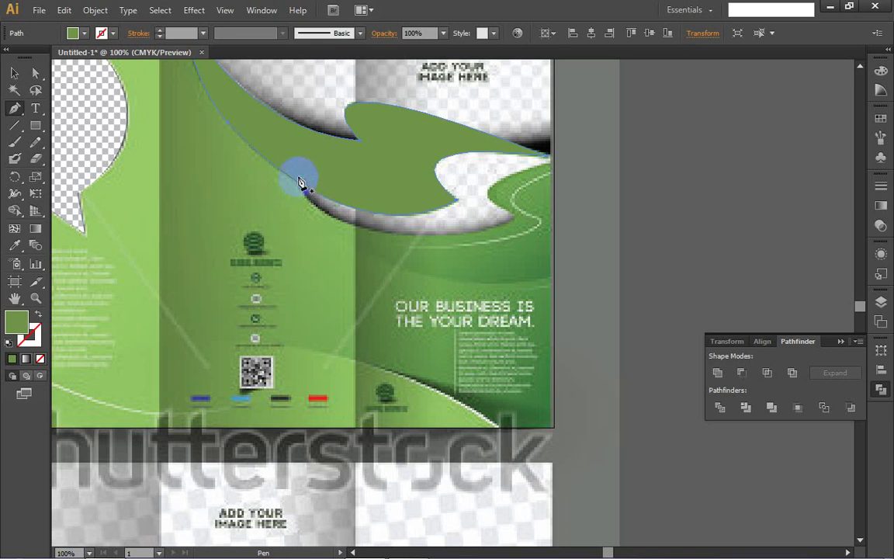
pyautogui.click(300, 180)
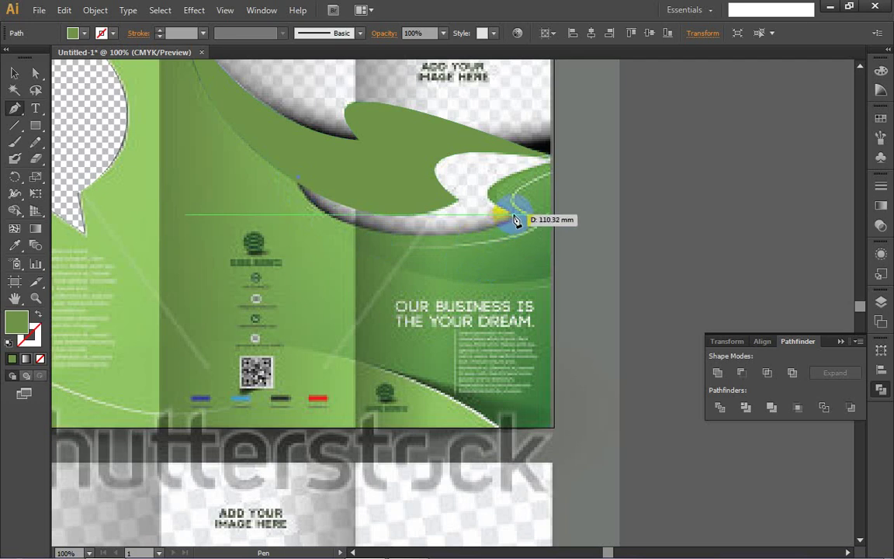
pyautogui.moveTo(513, 215); pyautogui.dragTo(710, 173)
pyautogui.moveTo(303, 263); pyautogui.dragTo(409, 283)
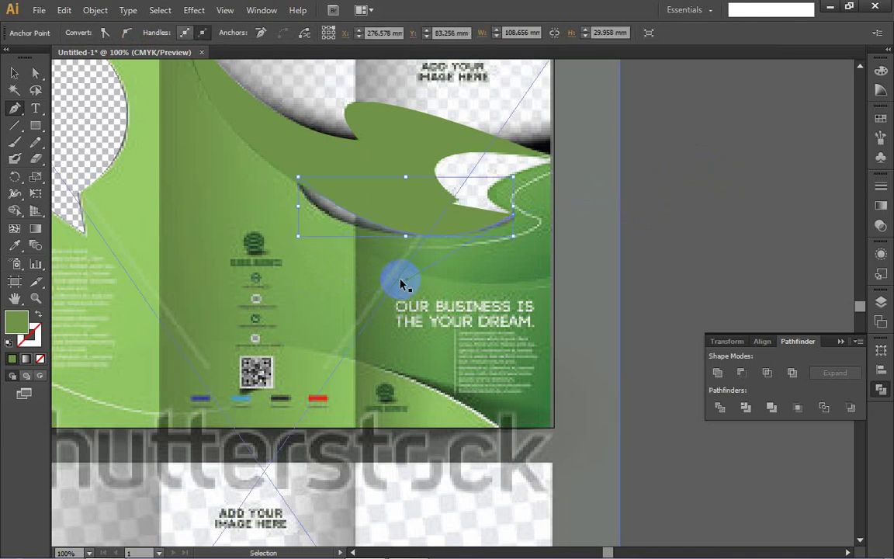
pyautogui.hotkey('ctrl', 'z')
pyautogui.hotkey('ctrl', 'z')
pyautogui.keyDown('ctrl'); pyautogui.click(399, 284); pyautogui.keyUp('ctrl')
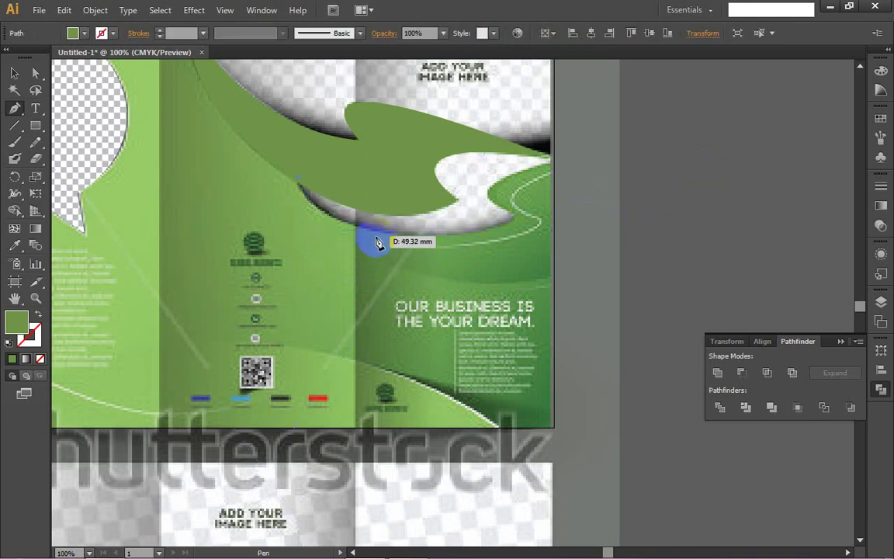
# - Trace the checkerboard strip's lower edge with curved Pen segments from its left tip, around the inner bend, to the page's right edge
pyautogui.moveTo(393, 233); pyautogui.dragTo(495, 253)
pyautogui.click(393, 233)
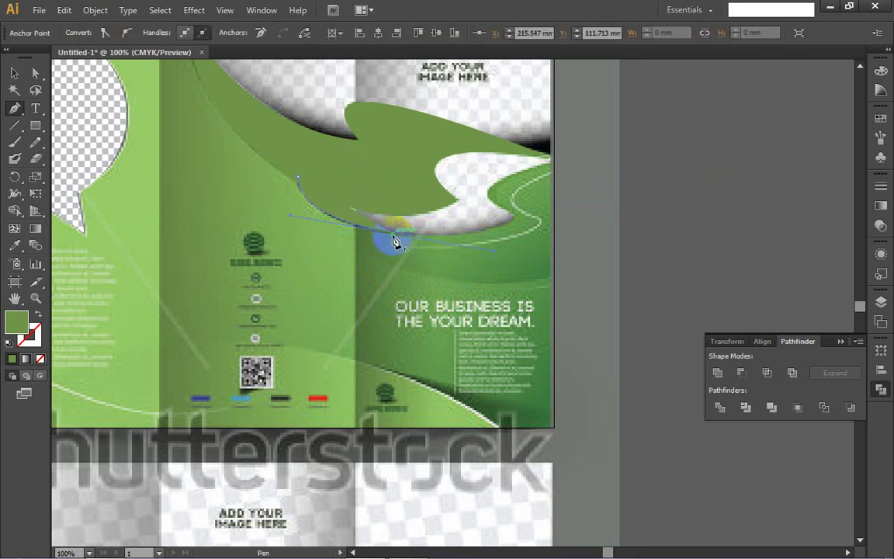
pyautogui.click(515, 217)
pyautogui.moveTo(515, 217); pyautogui.dragTo(552, 168)
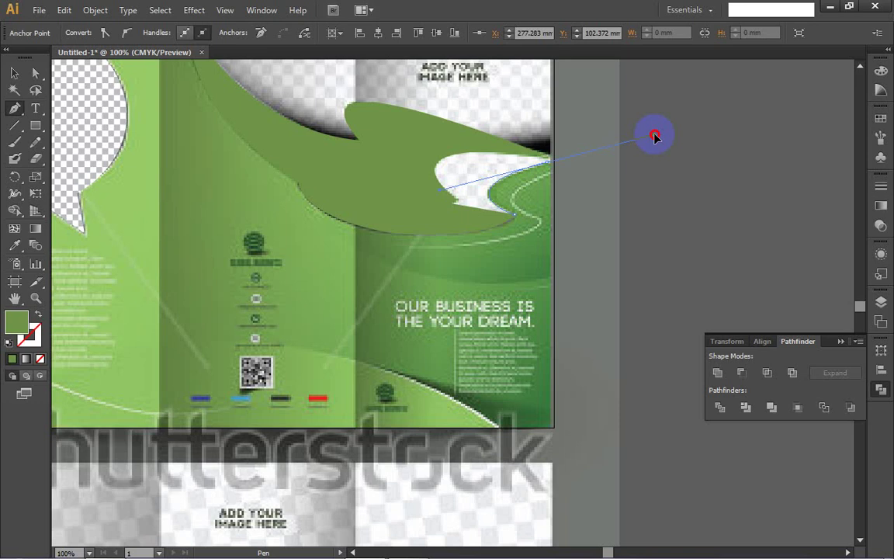
pyautogui.moveTo(654, 136); pyautogui.dragTo(546, 175)
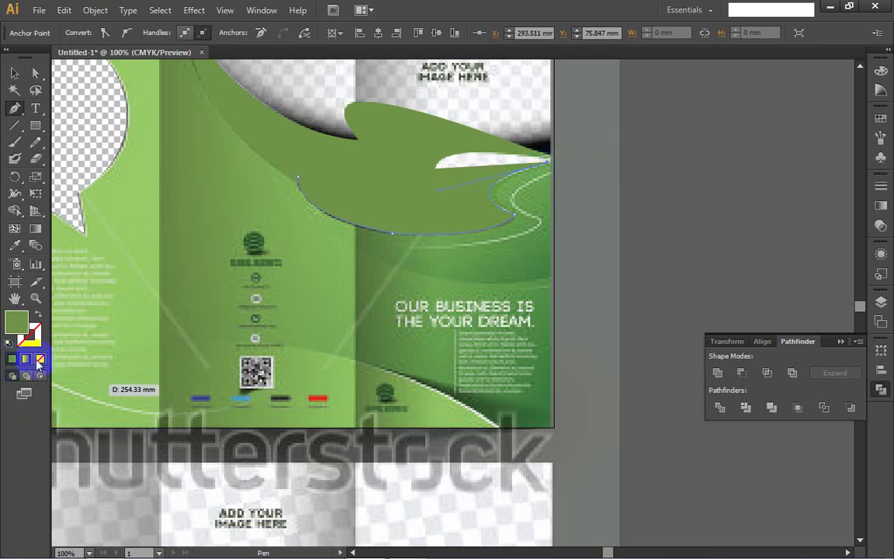
# - Give the strip path no fill and a green stroke, and trace its upper edge back to the left tip to close the shape
pyautogui.click(40, 359)
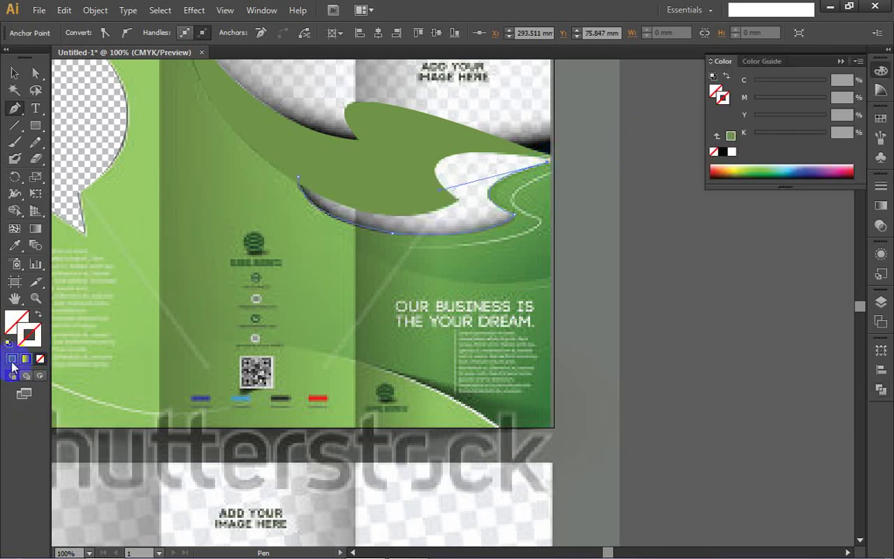
pyautogui.click(11, 358)
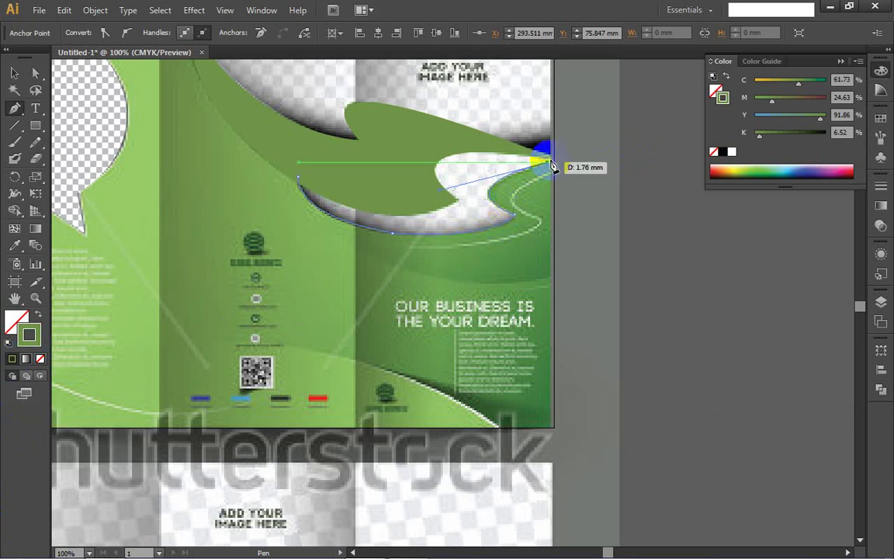
pyautogui.moveTo(553, 164); pyautogui.dragTo(478, 220)
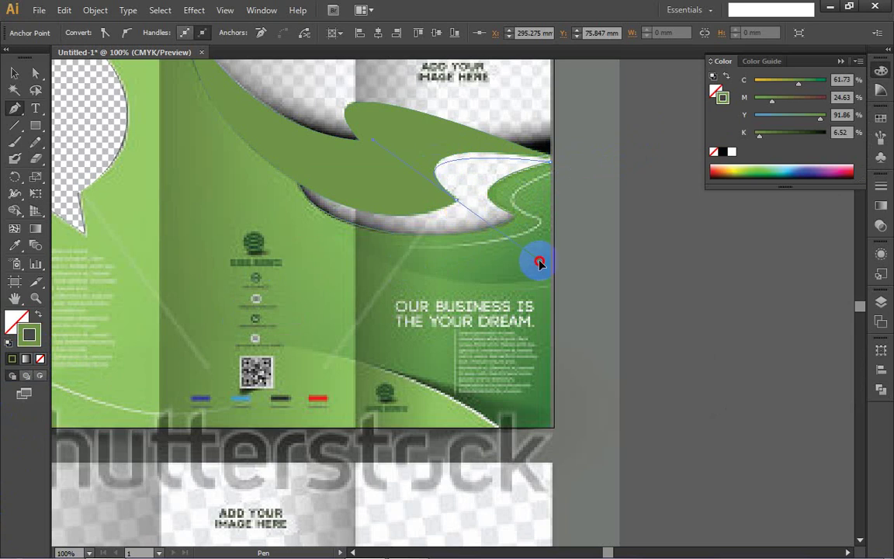
pyautogui.moveTo(540, 261)
pyautogui.mouseDown()
pyautogui.moveTo(541, 284)
pyautogui.moveTo(539, 275)
pyautogui.mouseUp()
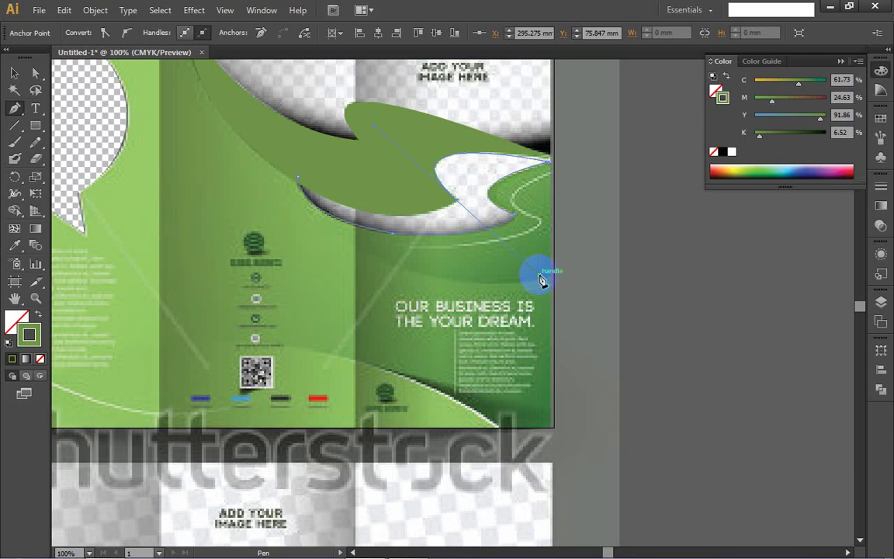
pyautogui.click(461, 213)
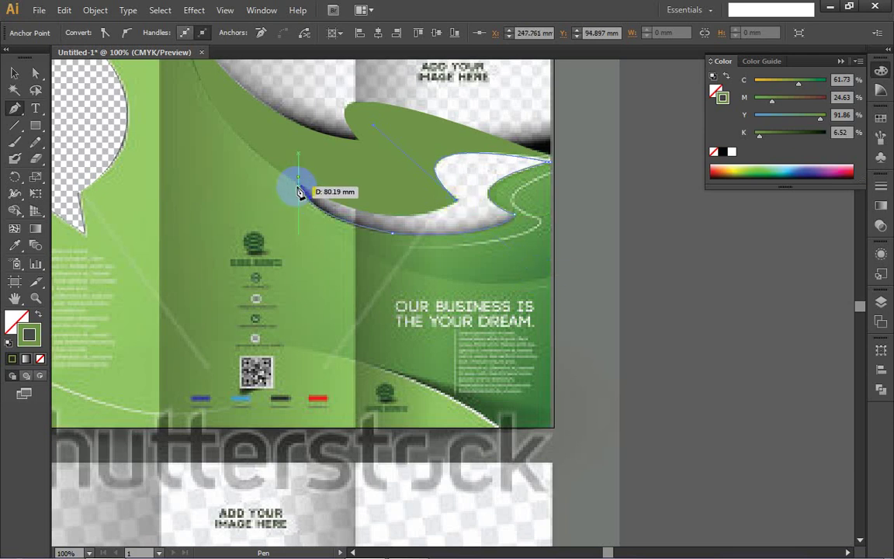
pyautogui.moveTo(298, 183); pyautogui.dragTo(210, 111)
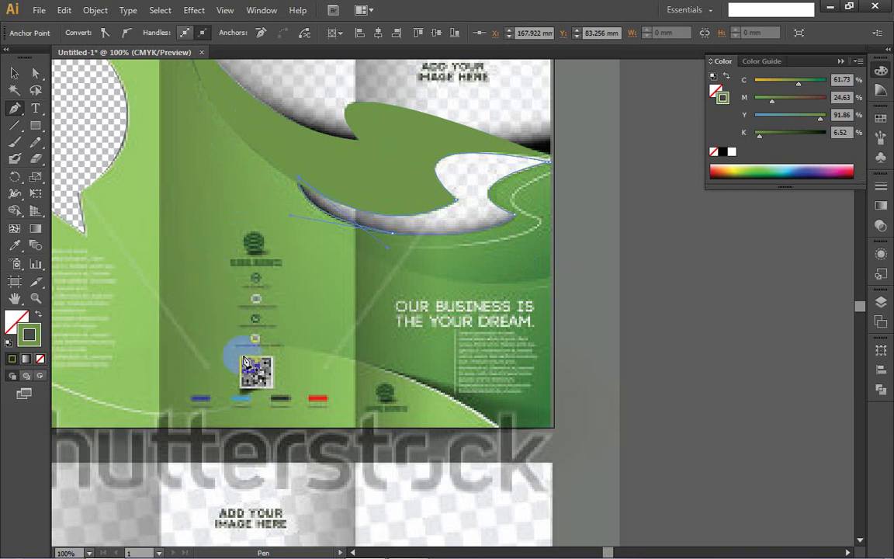
# - Select the traced green wave shape and remove its fill so the reference image shows through
pyautogui.click(253, 463)
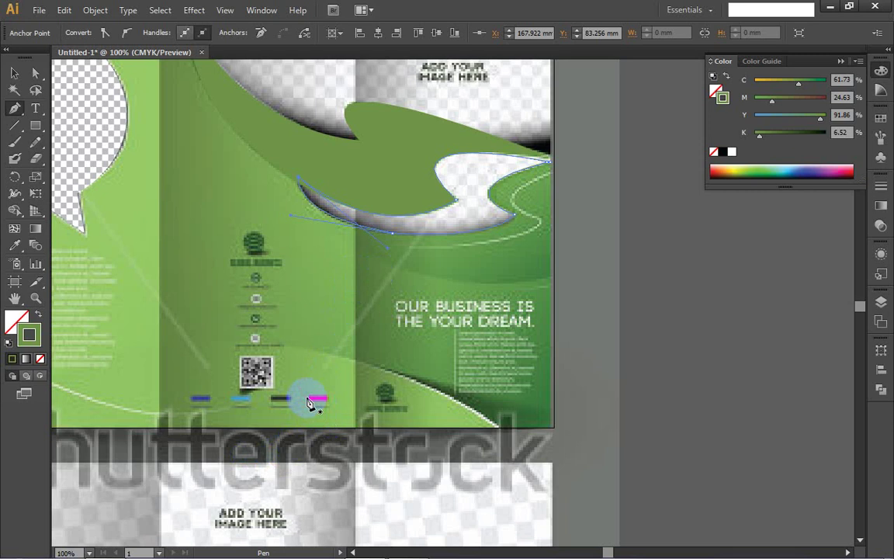
pyautogui.press('ctrl')
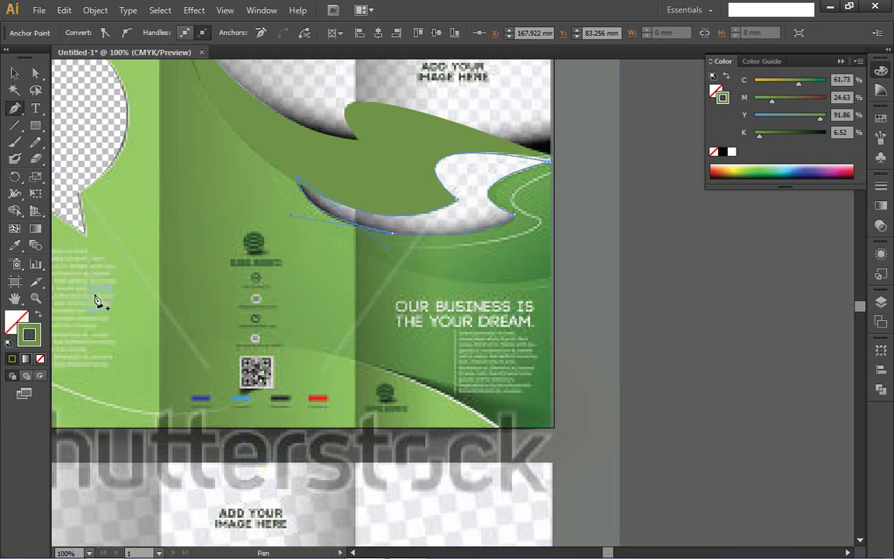
pyautogui.keyDown('ctrl'); pyautogui.click(334, 172); pyautogui.keyUp('ctrl')
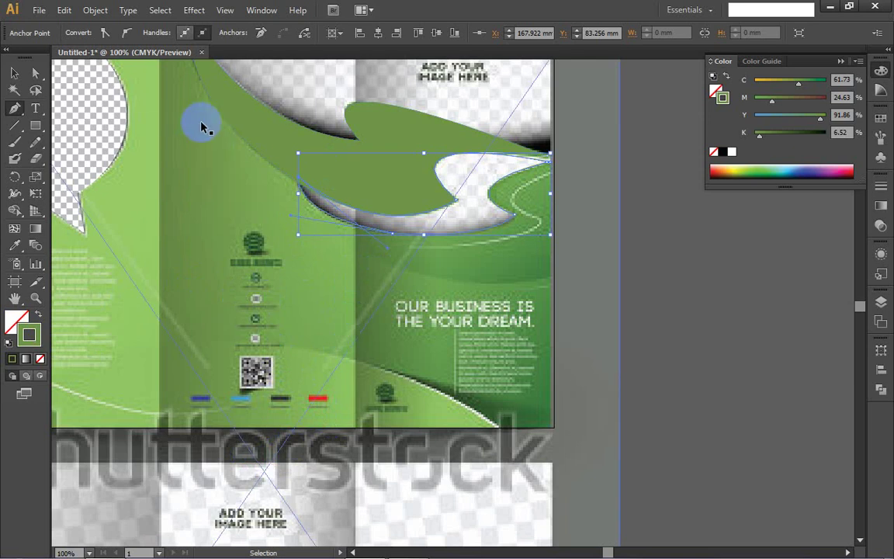
pyautogui.keyDown('ctrl'); pyautogui.click(251, 124); pyautogui.keyUp('ctrl')
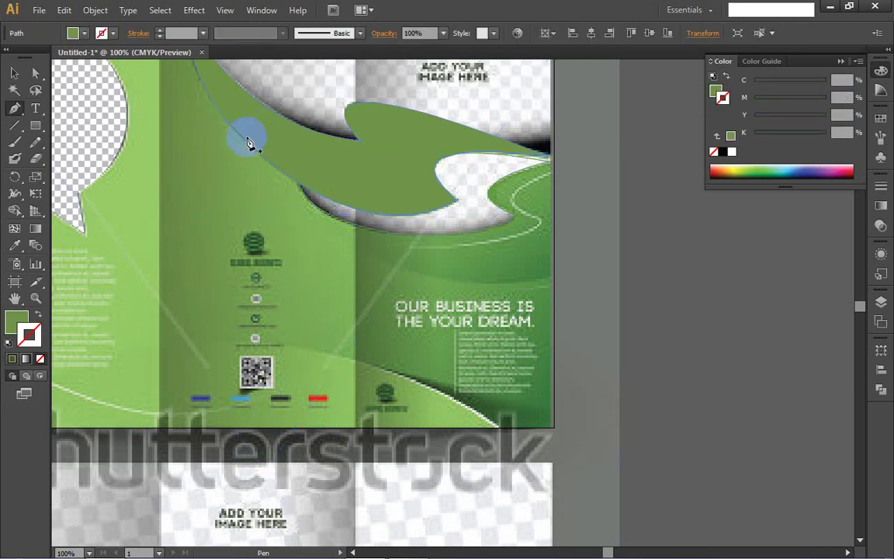
pyautogui.click(16, 332)
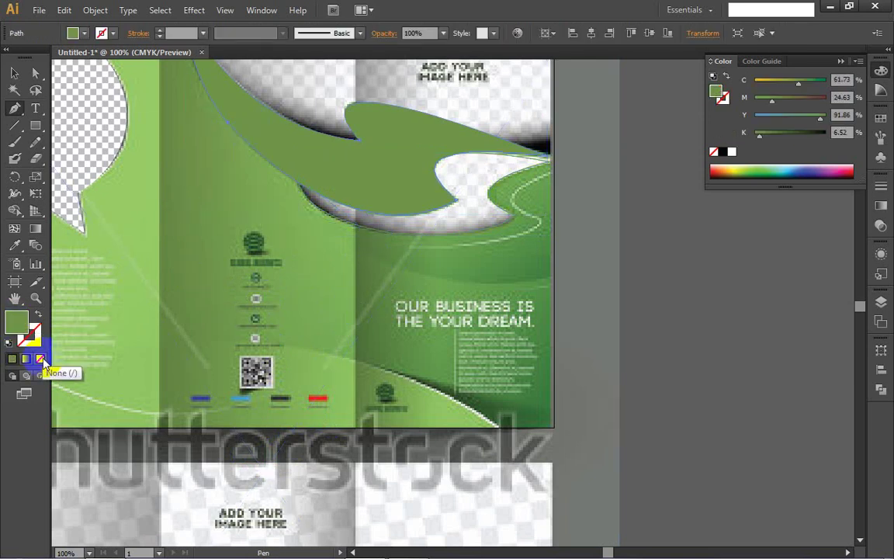
pyautogui.click(41, 359)
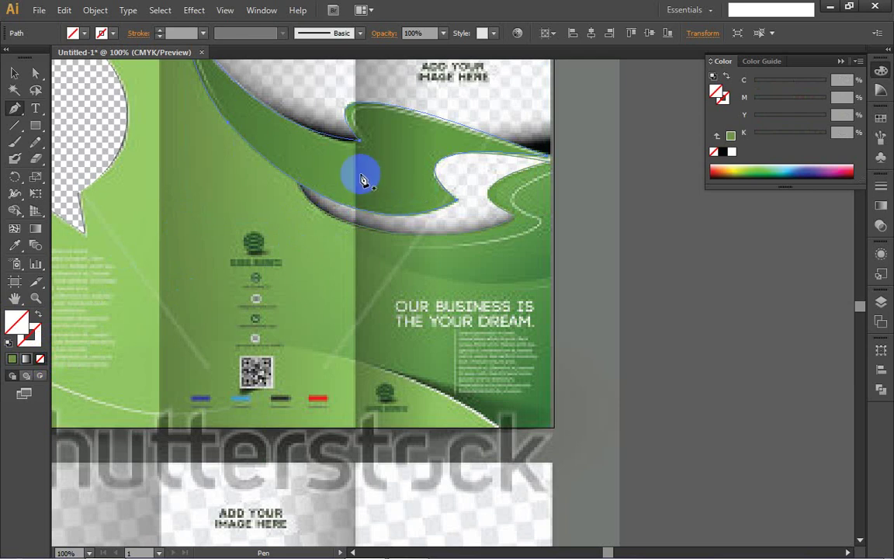
# - Apply a red swatch stroke to the wave outline and deselect it
pyautogui.hscroll(-1, 350, 177)
pyautogui.scroll(-1, 349, 178)
pyautogui.press('p')
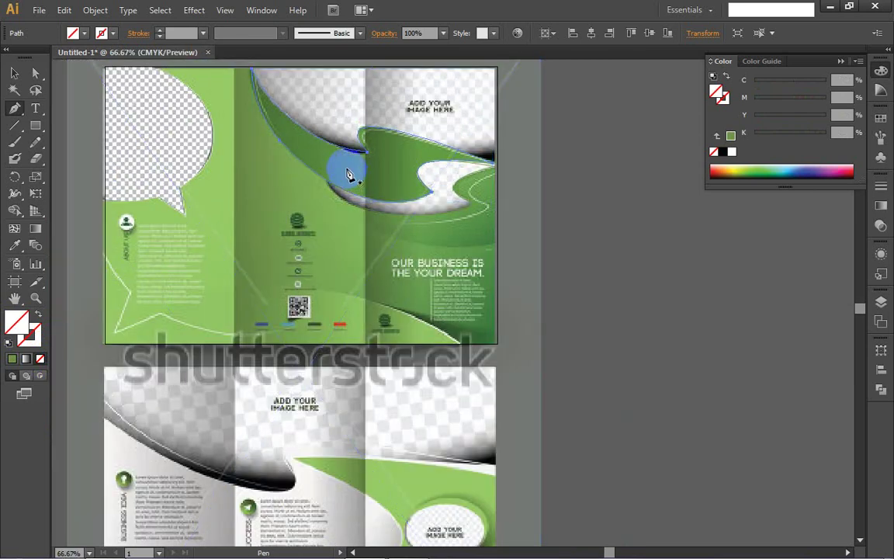
pyautogui.scroll(3, 286, 216)
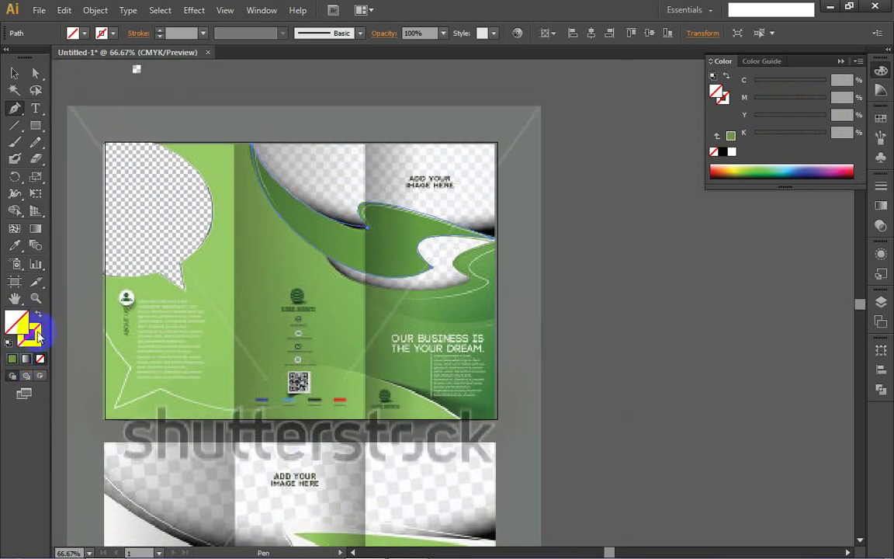
pyautogui.click(32, 338)
pyautogui.click(12, 360)
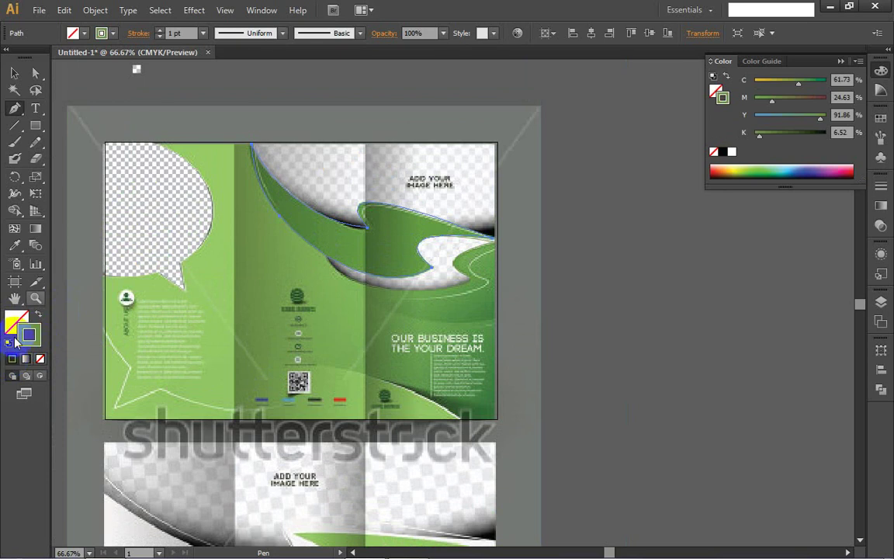
pyautogui.click(114, 33)
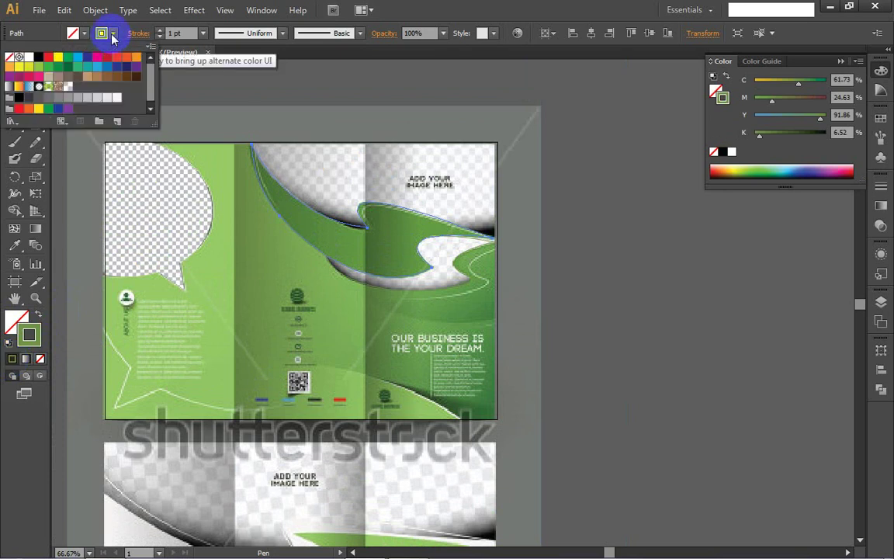
pyautogui.click(48, 56)
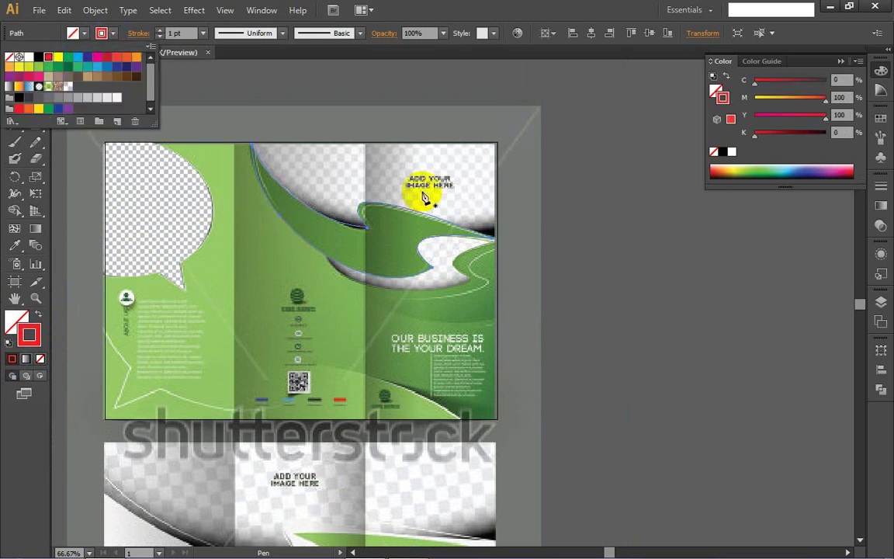
pyautogui.press('v')
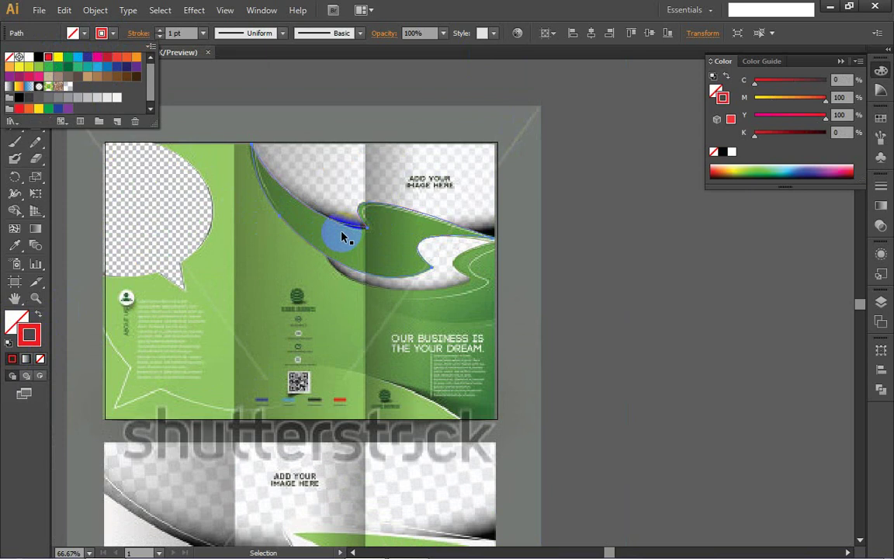
pyautogui.press('p')
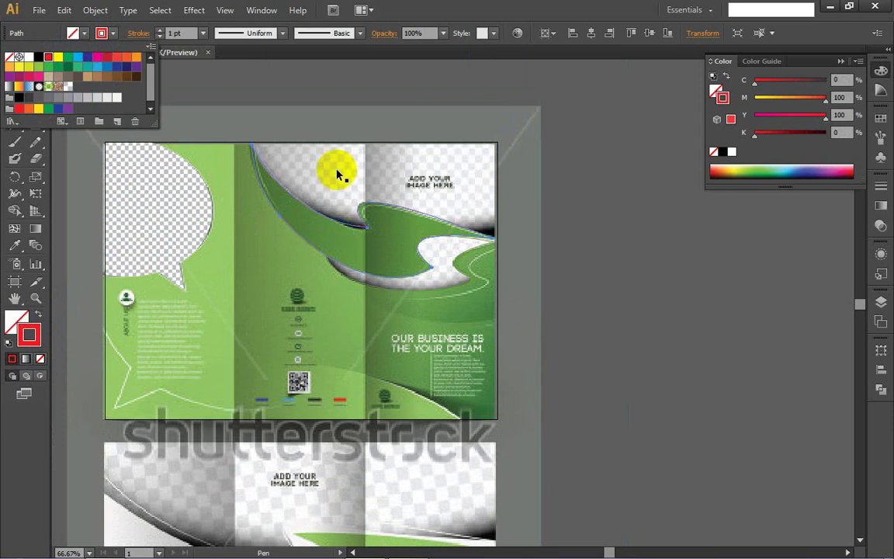
pyautogui.keyDown('ctrl'); pyautogui.click(362, 83); pyautogui.keyUp('ctrl')
pyautogui.scroll(1, 368, 230)
pyautogui.scroll(1, 370, 233)
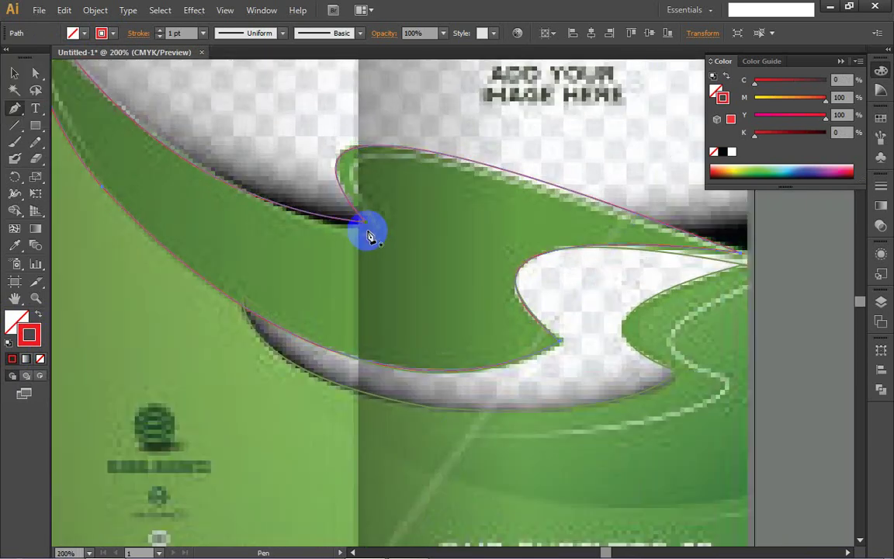
pyautogui.scroll(-1, 369, 232)
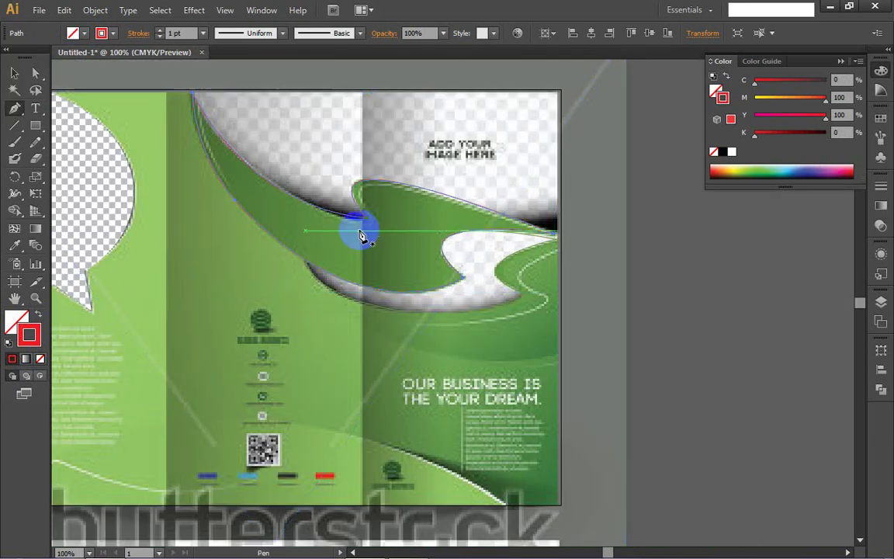
pyautogui.keyDown('ctrl'); pyautogui.click(359, 241); pyautogui.keyUp('ctrl')
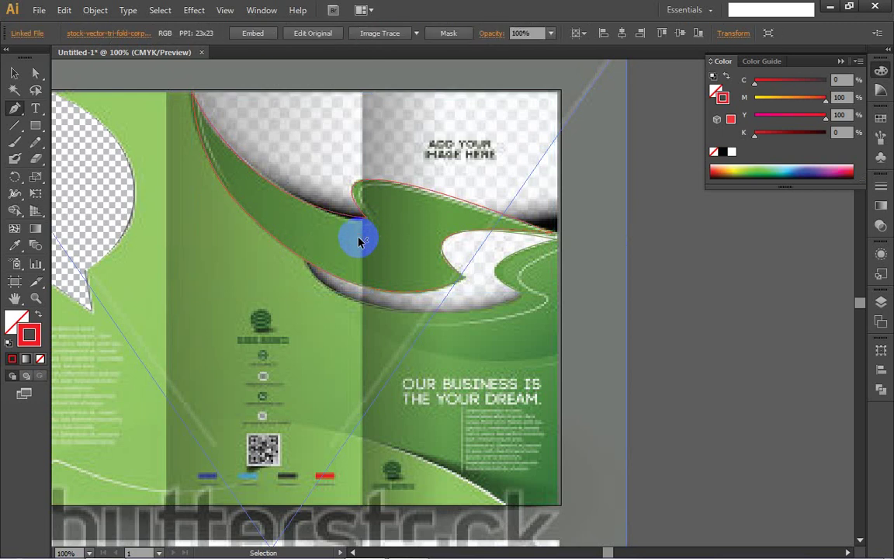
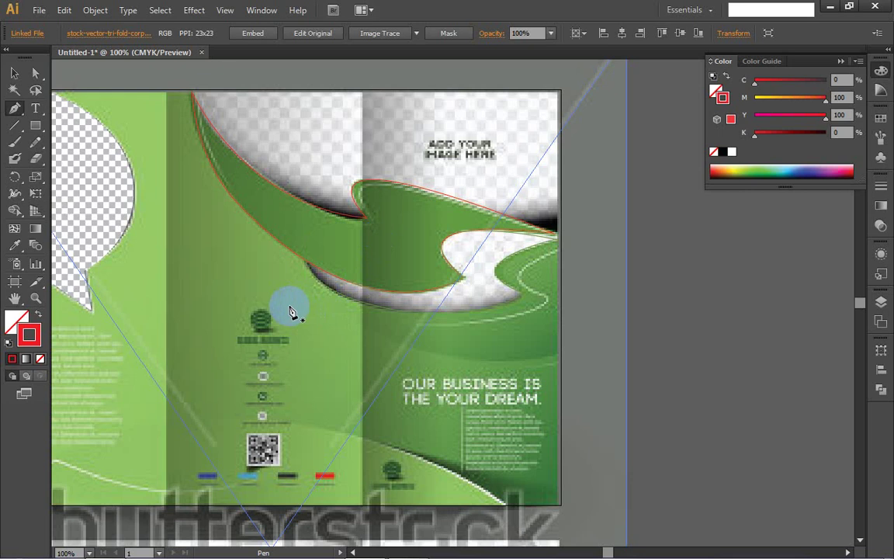
# - Draw a curved Pen segment along the thin white line inside the wave, starting at the page's top edge and following its left side
pyautogui.scroll(2, 289, 310)
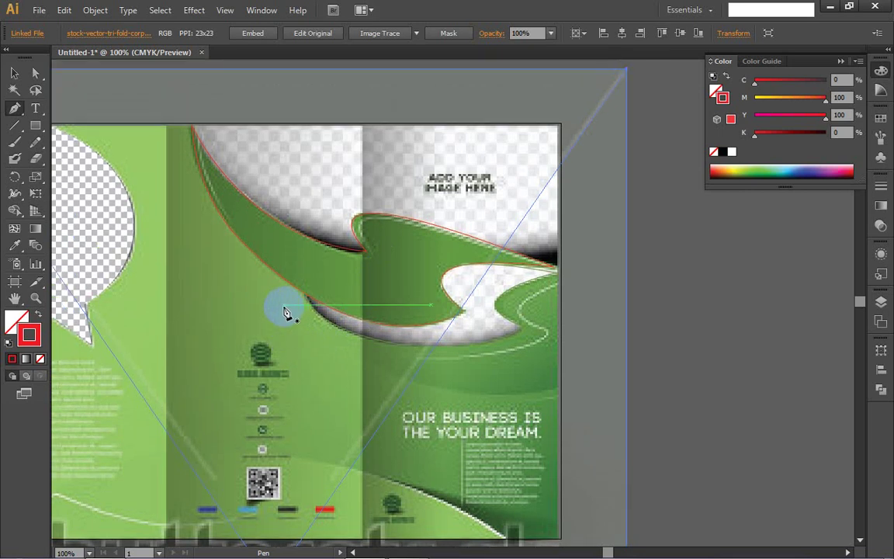
pyautogui.scroll(1, 193, 172)
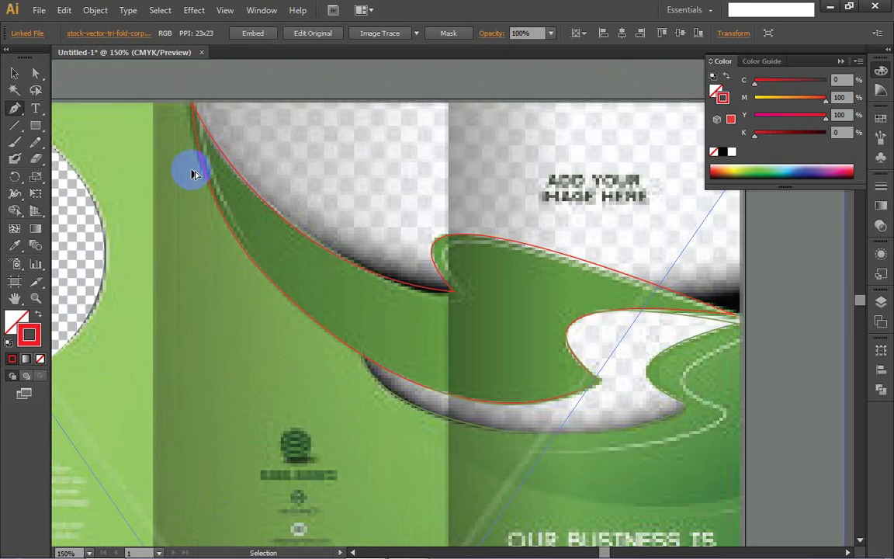
pyautogui.scroll(1, 191, 171)
pyautogui.scroll(-1, 191, 171)
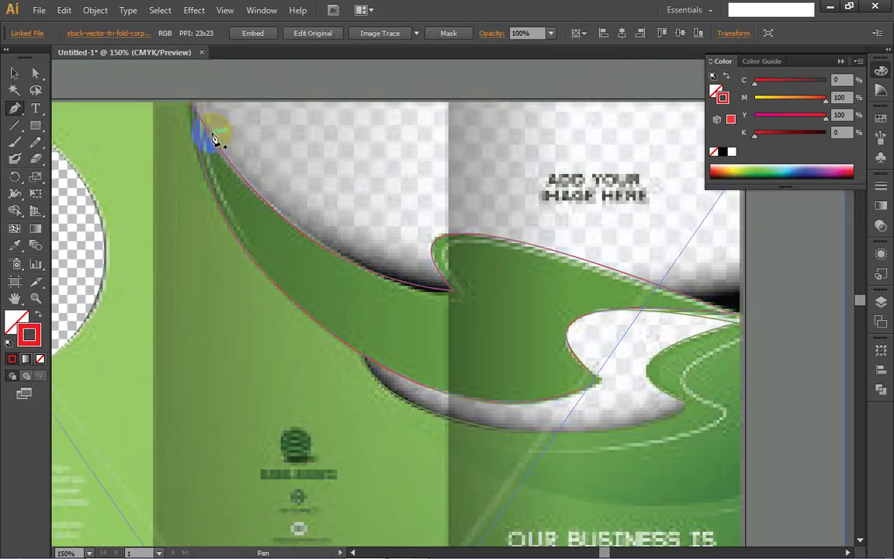
pyautogui.click(203, 108)
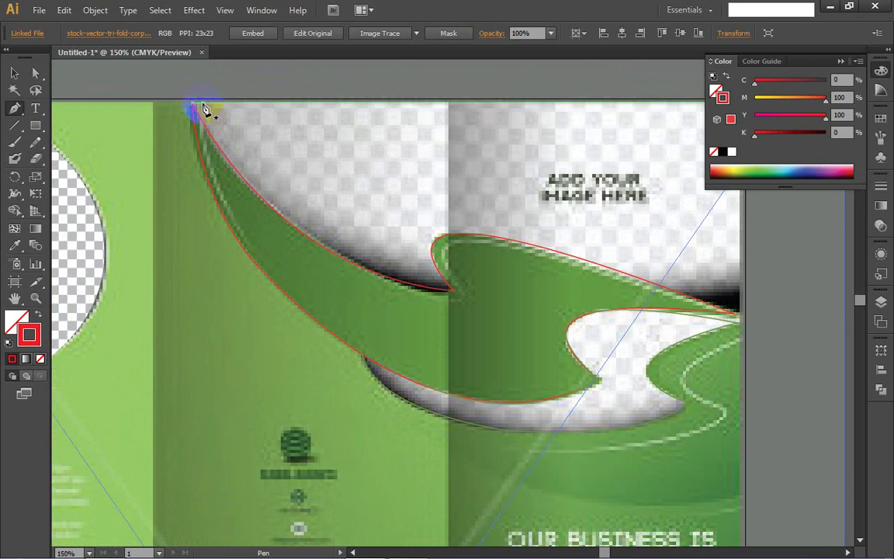
pyautogui.click(203, 104)
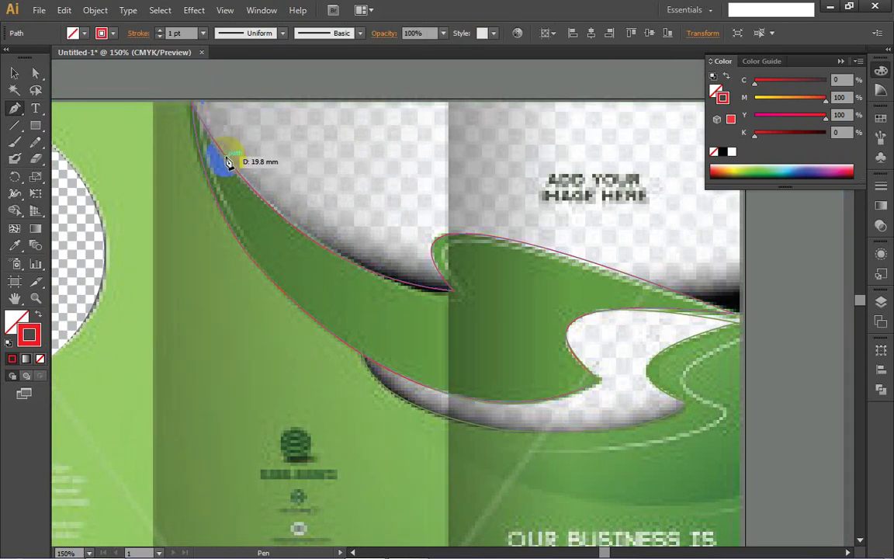
pyautogui.moveTo(273, 295); pyautogui.dragTo(273, 273)
pyautogui.moveTo(273, 272); pyautogui.dragTo(350, 351)
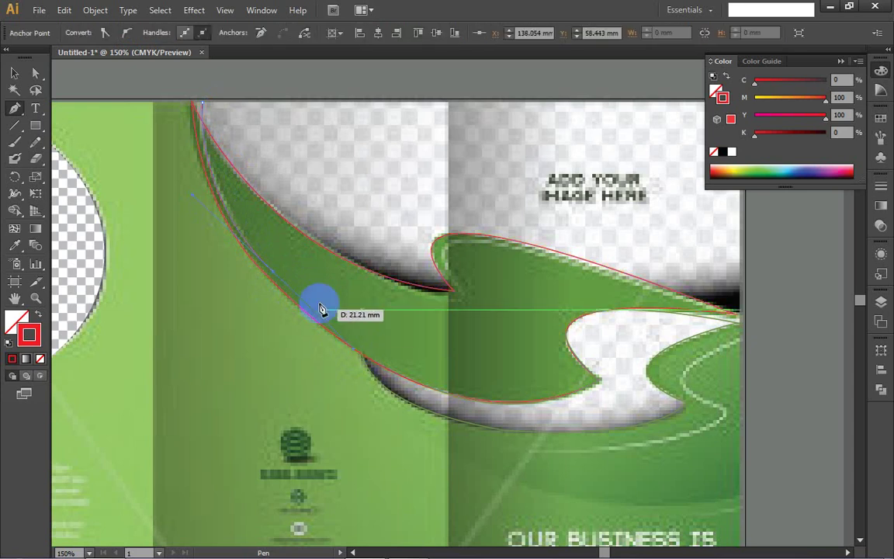
pyautogui.click(274, 275)
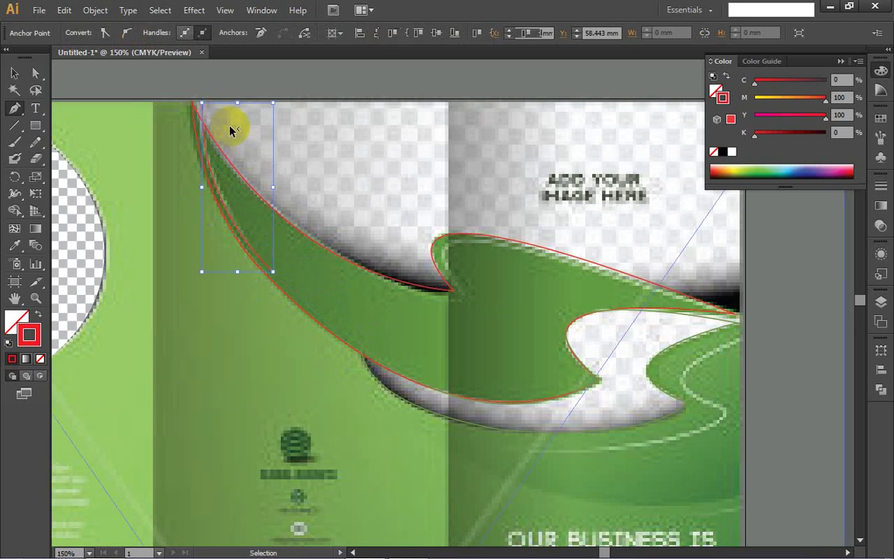
# - Draw a second curved Pen segment from the top tip of the wave along its upper edge to just below the notch, and deselect it
pyautogui.keyDown('ctrl'); pyautogui.click(232, 126); pyautogui.keyUp('ctrl')
pyautogui.click(196, 107)
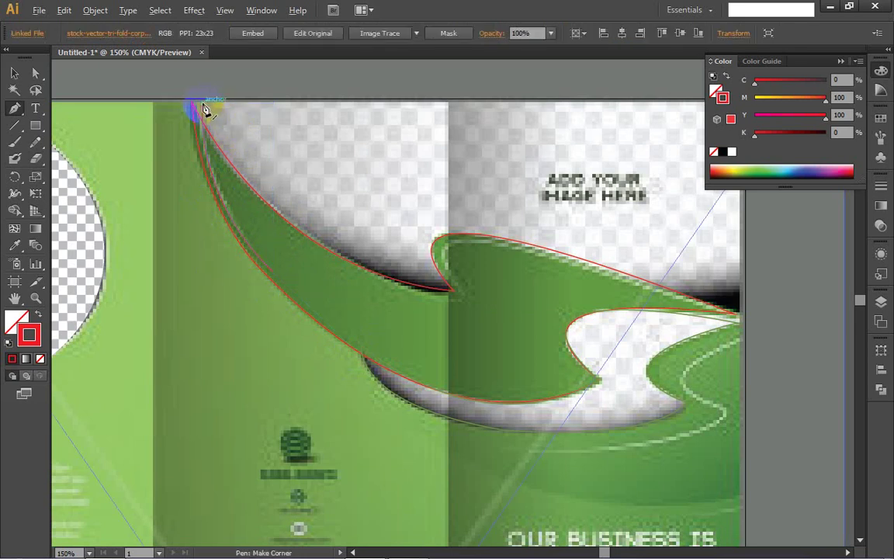
pyautogui.press('alt')
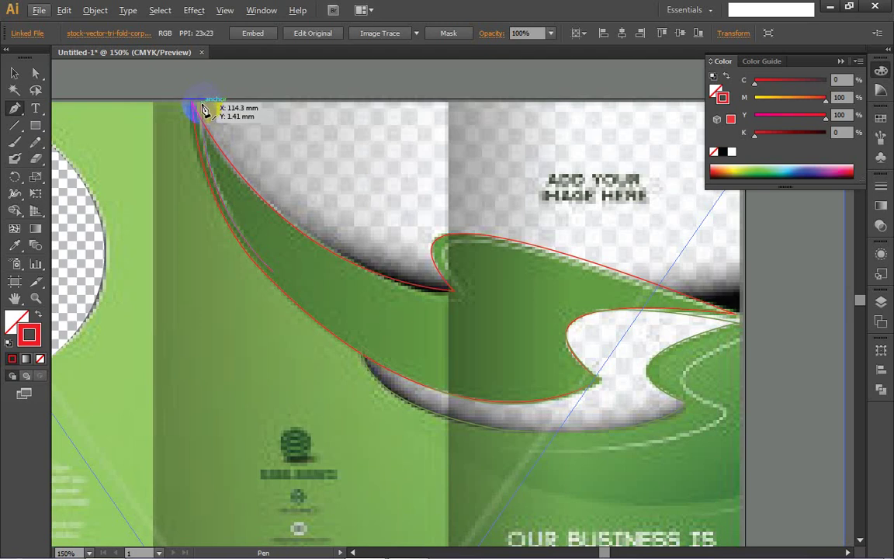
pyautogui.click(203, 108)
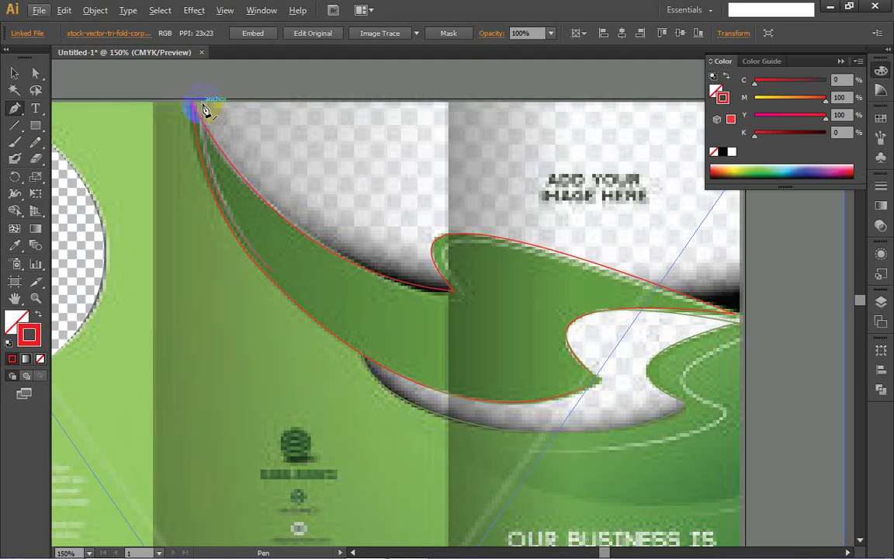
pyautogui.click(203, 108)
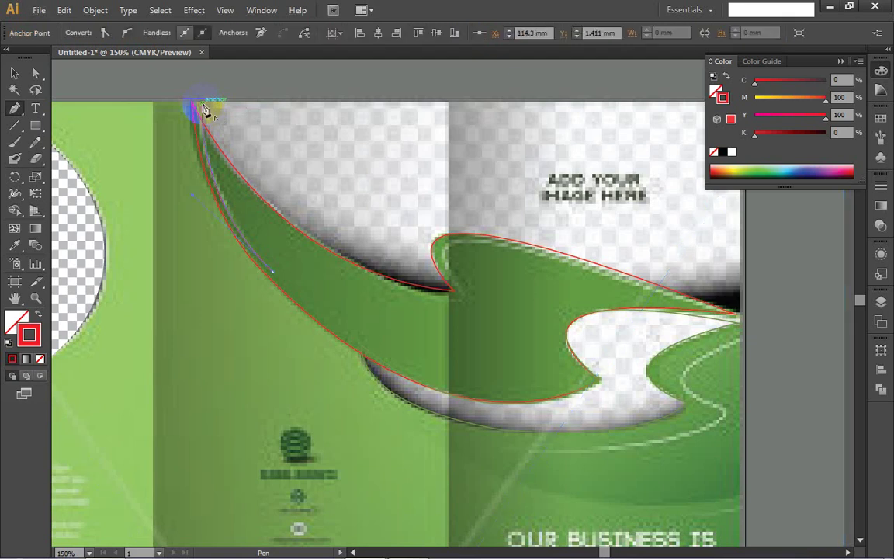
pyautogui.moveTo(203, 108); pyautogui.dragTo(667, 337)
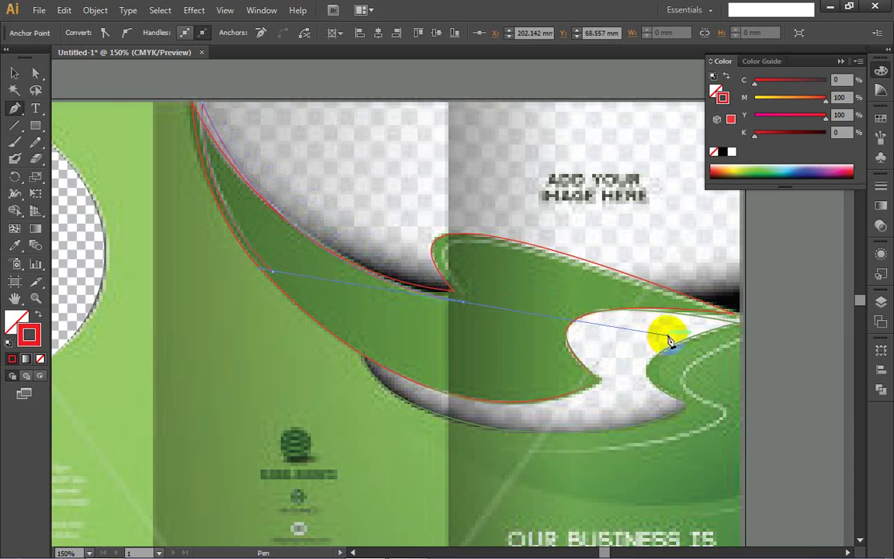
pyautogui.keyDown('ctrl'); pyautogui.click(464, 302); pyautogui.keyUp('ctrl')
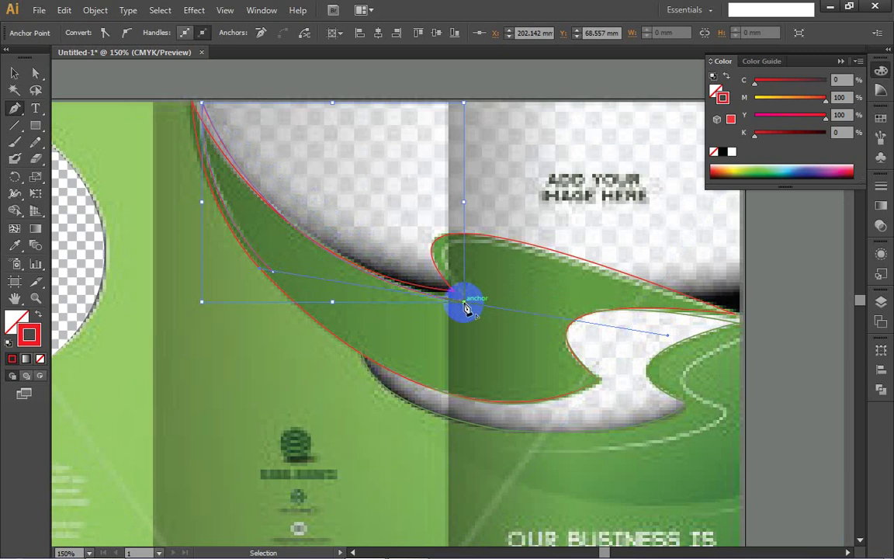
pyautogui.click(464, 304)
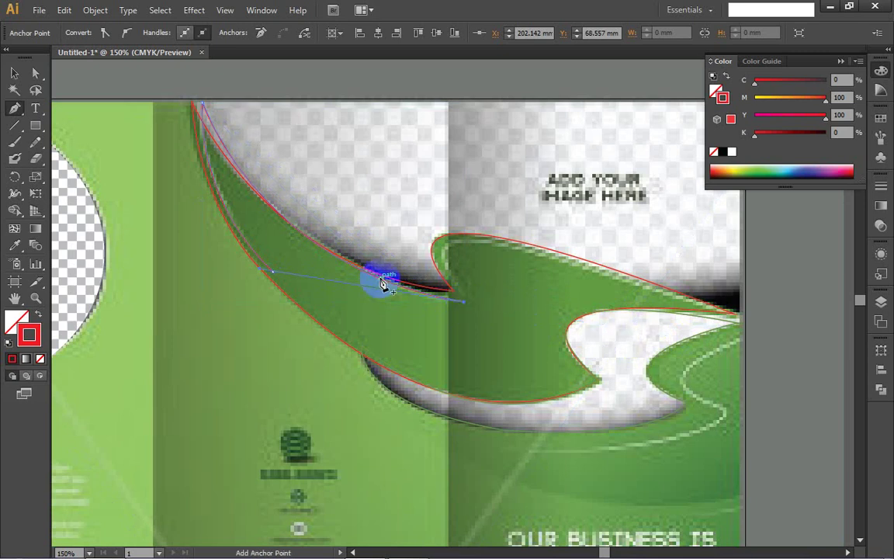
pyautogui.keyDown('ctrl'); pyautogui.click(225, 171); pyautogui.keyUp('ctrl')
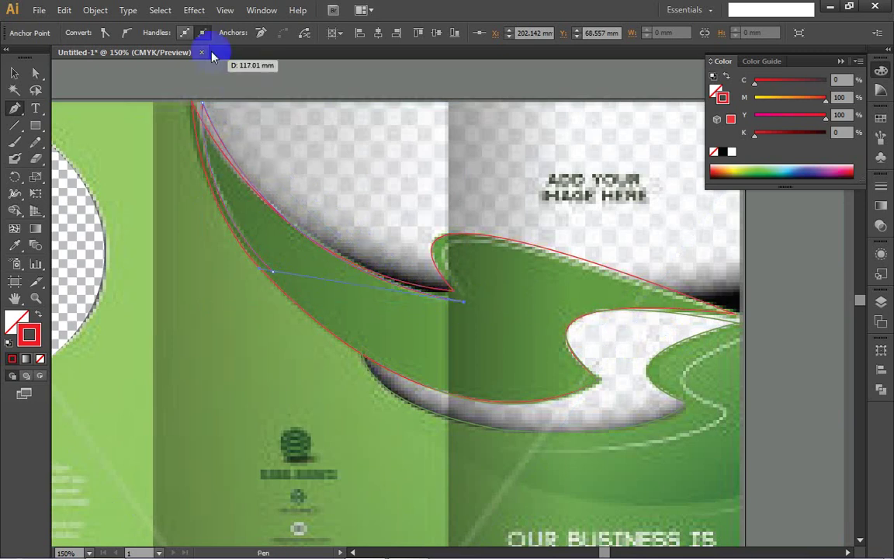
pyautogui.keyDown('ctrl'); pyautogui.click(153, 159); pyautogui.keyUp('ctrl')
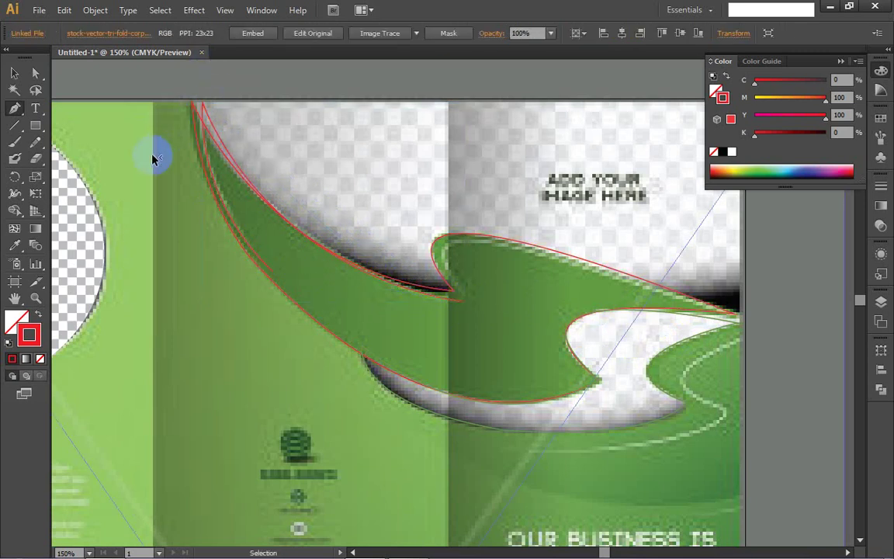
# - Select the newly drawn inner line path and apply the triangular tapered width profile to its stroke
pyautogui.keyDown('ctrl'); pyautogui.click(231, 223); pyautogui.keyUp('ctrl')
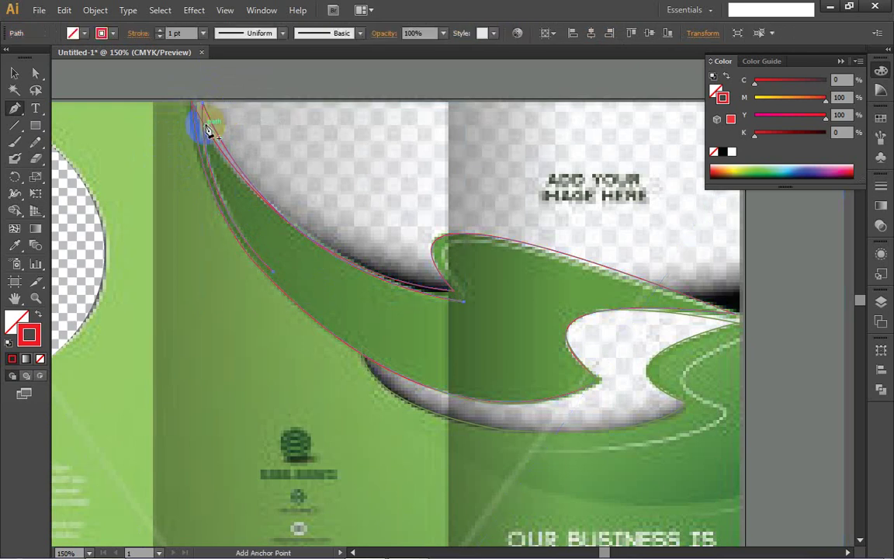
pyautogui.click(284, 33)
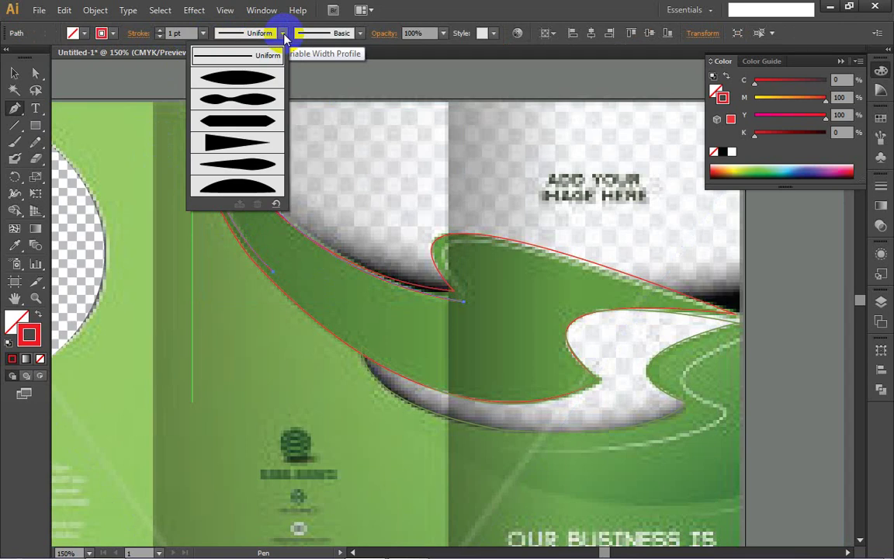
pyautogui.click(240, 143)
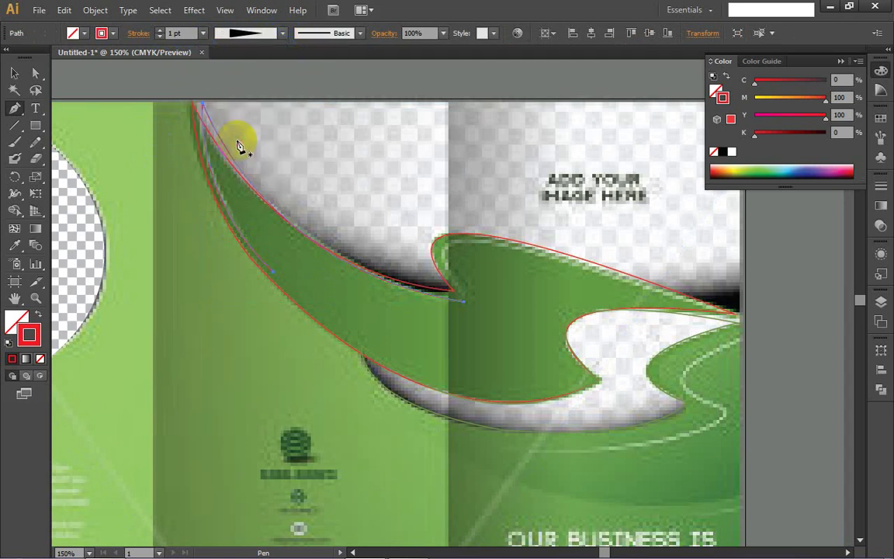
# - Set the inner line path's stroke weight to 5 pt
pyautogui.click(159, 32)
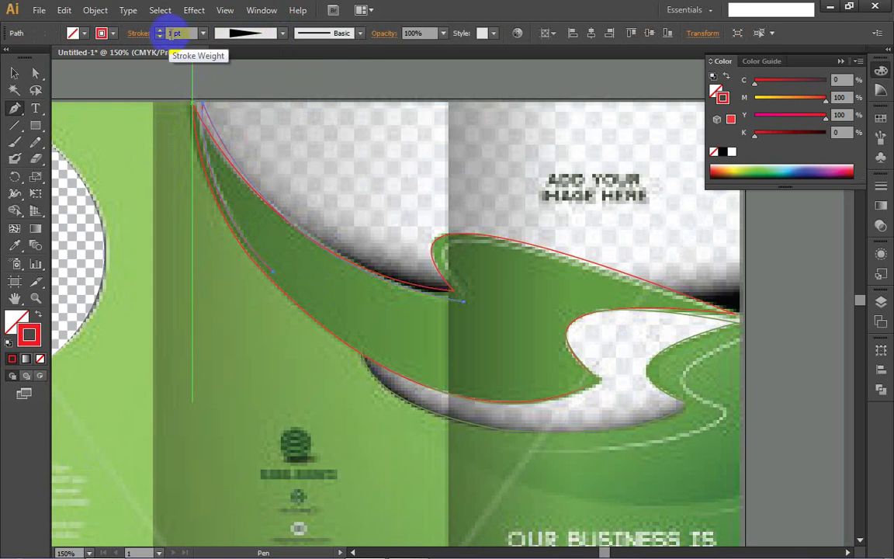
pyautogui.click(159, 36)
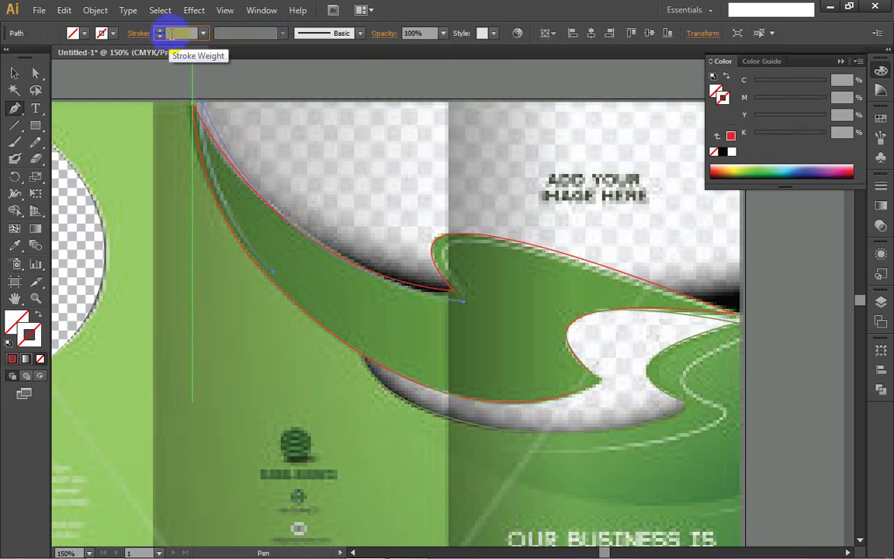
pyautogui.click(159, 30)
pyautogui.click(159, 30)
pyautogui.click(159, 30)
pyautogui.click(159, 30)
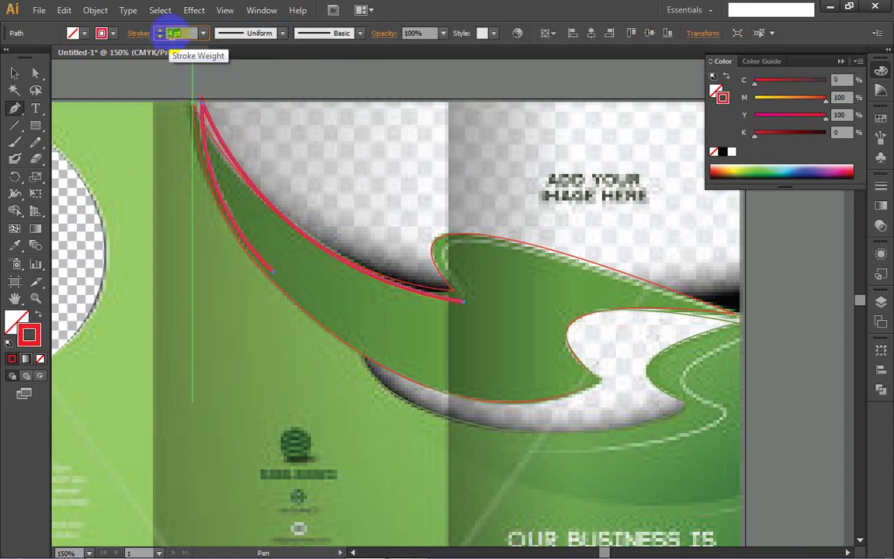
pyautogui.click(159, 30)
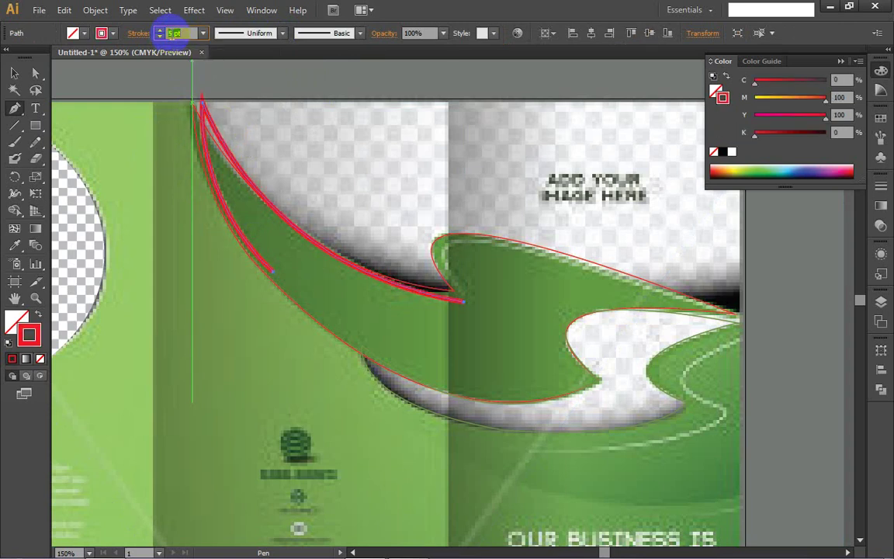
# - Apply the triangular tapered width profile to the 5 pt stroke and deselect the path
pyautogui.click(284, 33)
pyautogui.click(237, 145)
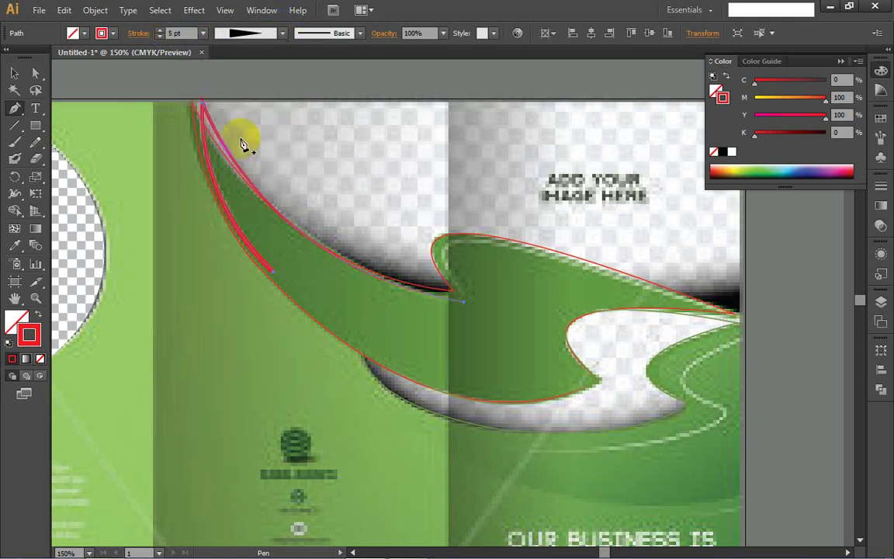
pyautogui.press('ctrl')
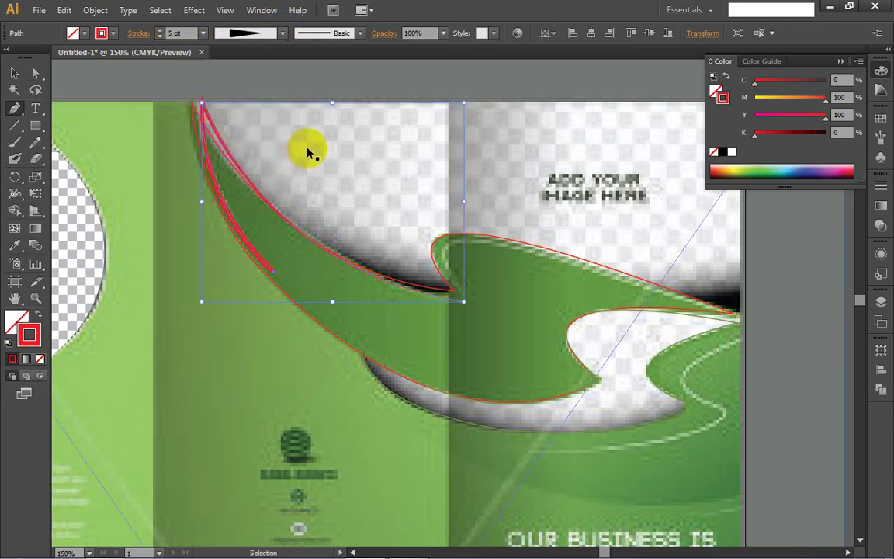
pyautogui.keyDown('ctrl'); pyautogui.click(308, 152); pyautogui.keyUp('ctrl')
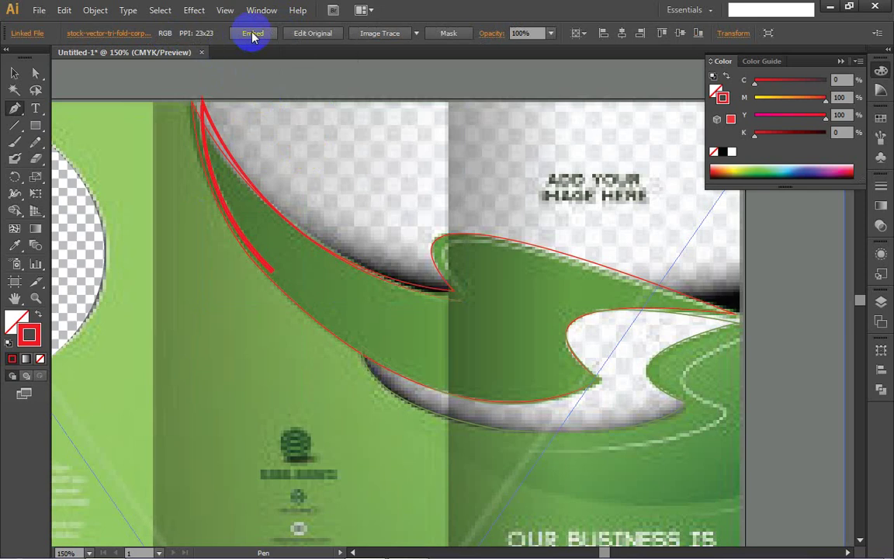
pyautogui.click(297, 36)
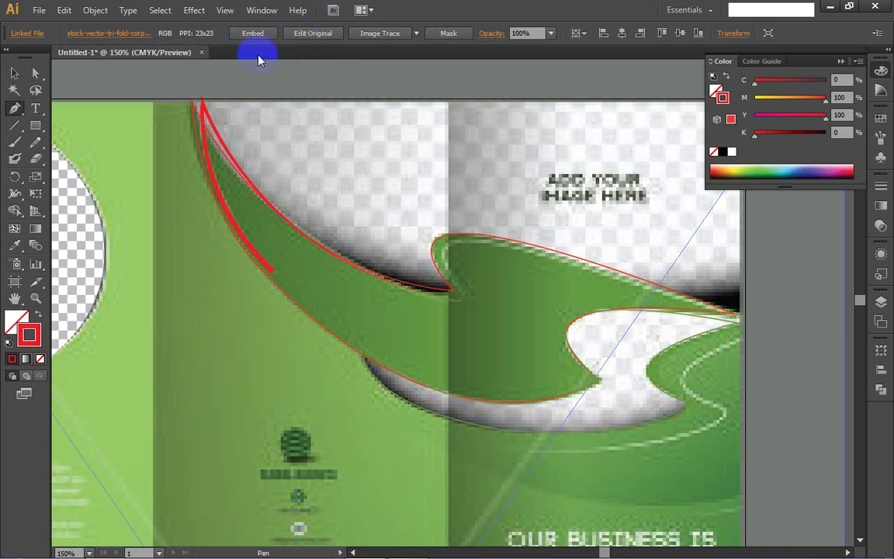
# - Reselect the inner line path and try the teardrop-shaped width profile on its 5 pt stroke
pyautogui.keyDown('ctrl'); pyautogui.click(227, 142); pyautogui.keyUp('ctrl')
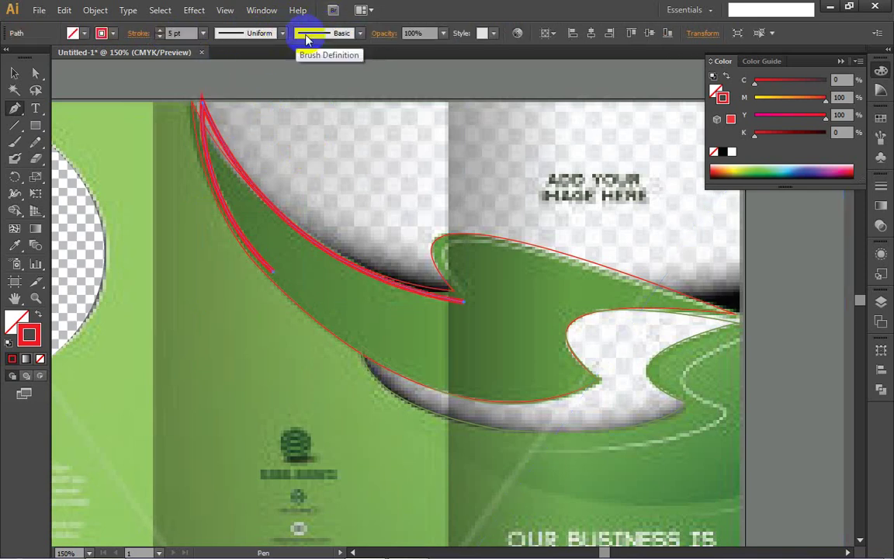
pyautogui.click(360, 34)
pyautogui.click(359, 34)
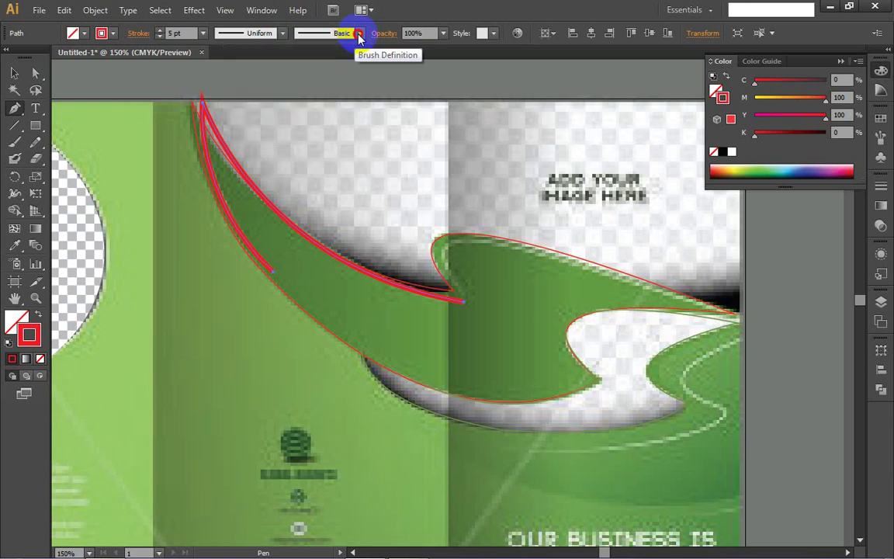
pyautogui.click(283, 33)
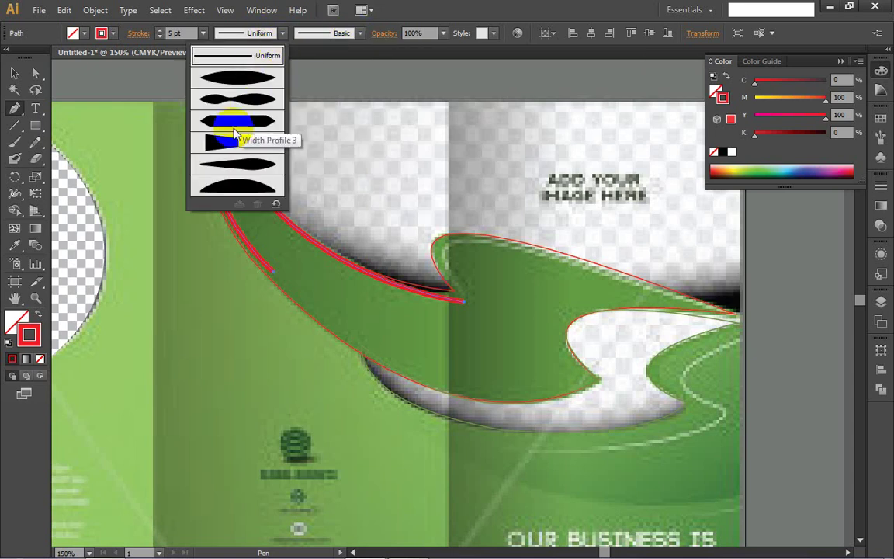
pyautogui.click(225, 163)
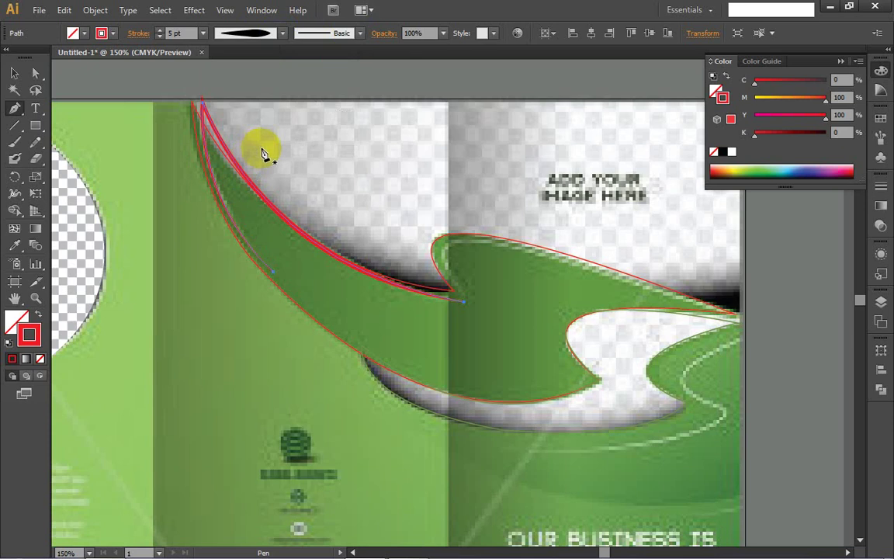
# - Try increasing the inner line path's stroke weight to 20 pt
pyautogui.scroll(1, 262, 152)
pyautogui.click(172, 33)
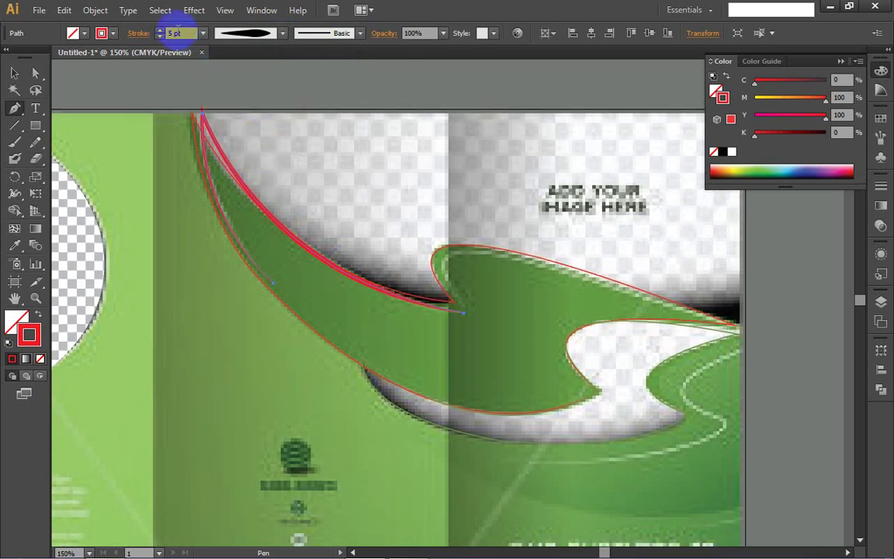
pyautogui.click(159, 30)
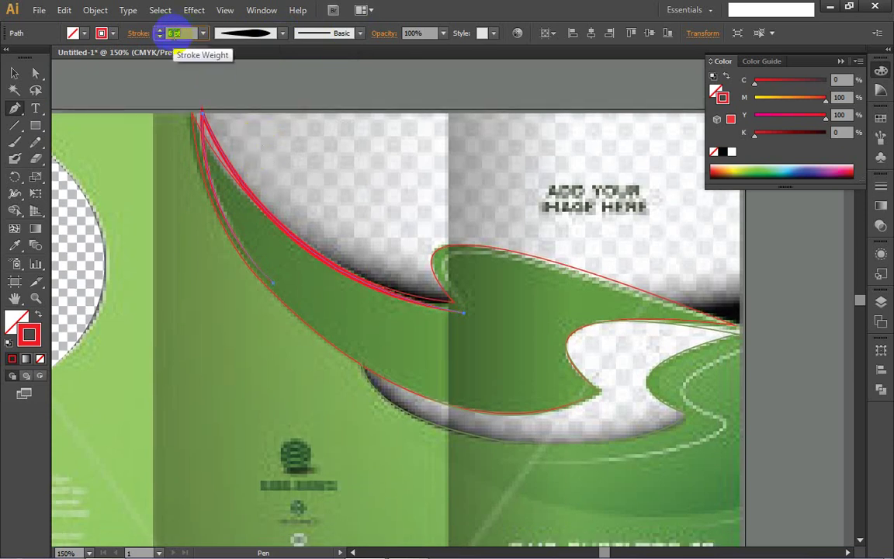
pyautogui.click(160, 29)
pyautogui.click(159, 29)
pyautogui.click(159, 30)
pyautogui.click(159, 30)
pyautogui.click(159, 29)
pyautogui.click(159, 29)
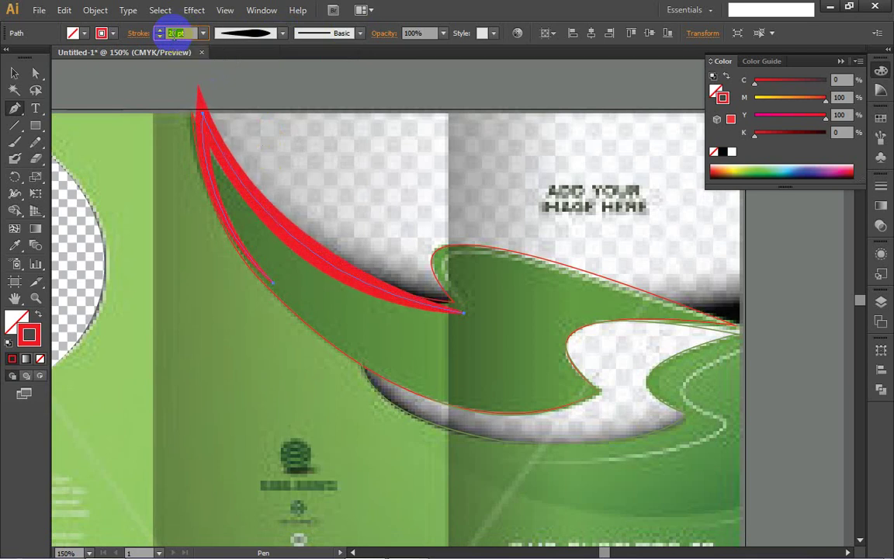
pyautogui.click(159, 29)
# - Reduce the inner line path's stroke weight back to 5 pt
pyautogui.scroll(-12, 174, 35)
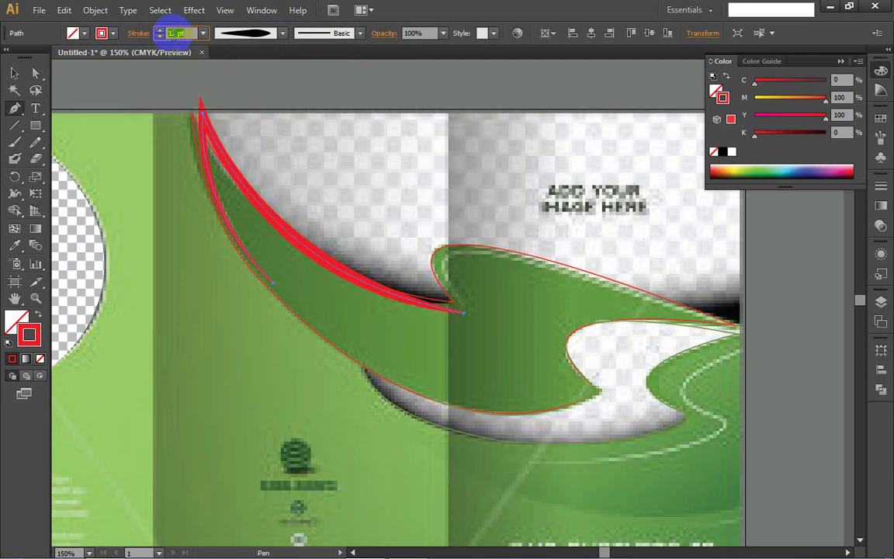
pyautogui.press('Down')
pyautogui.press('Down')
pyautogui.press('Down')
pyautogui.press('Down')
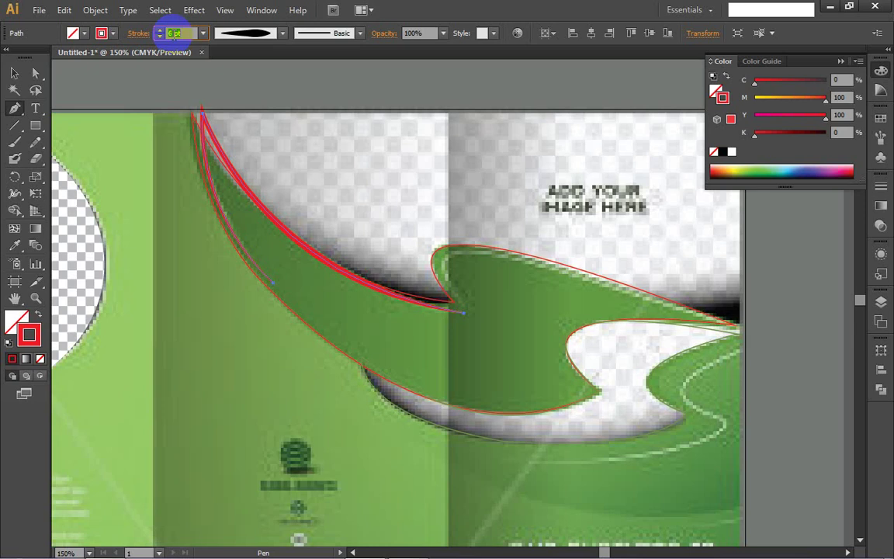
# - Give the inner line path the lens-shaped width profile tapered at both ends, set its stroke weight to 2 pt, and deselect it
pyautogui.click(283, 33)
pyautogui.click(241, 77)
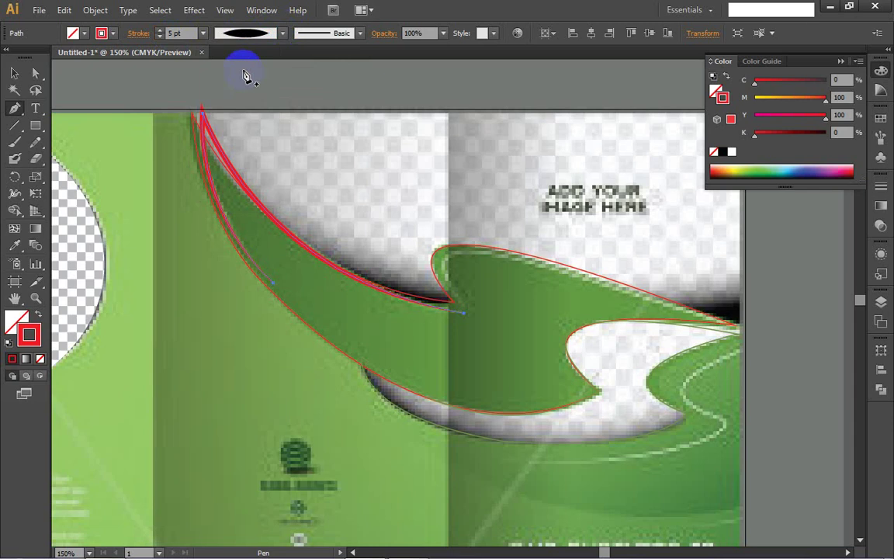
pyautogui.click(170, 34)
pyautogui.write('1')
pyautogui.press('Return')
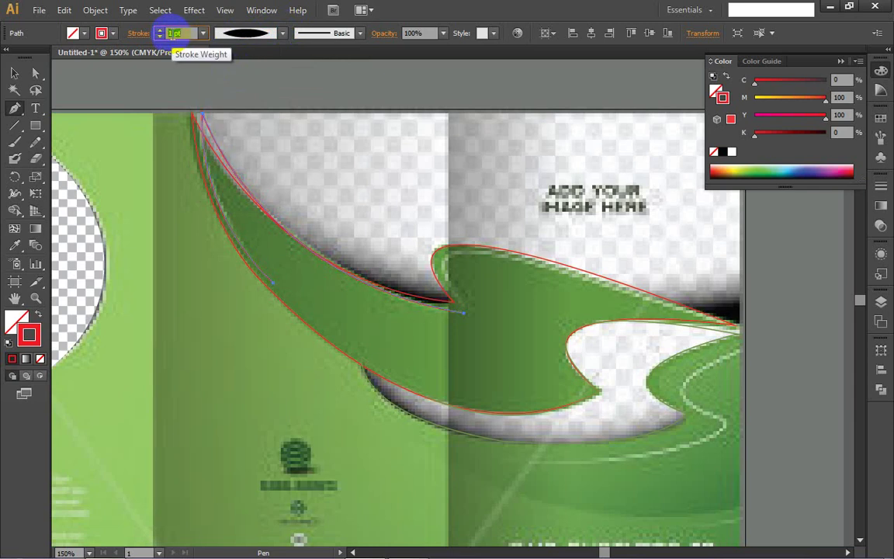
pyautogui.press('Up')
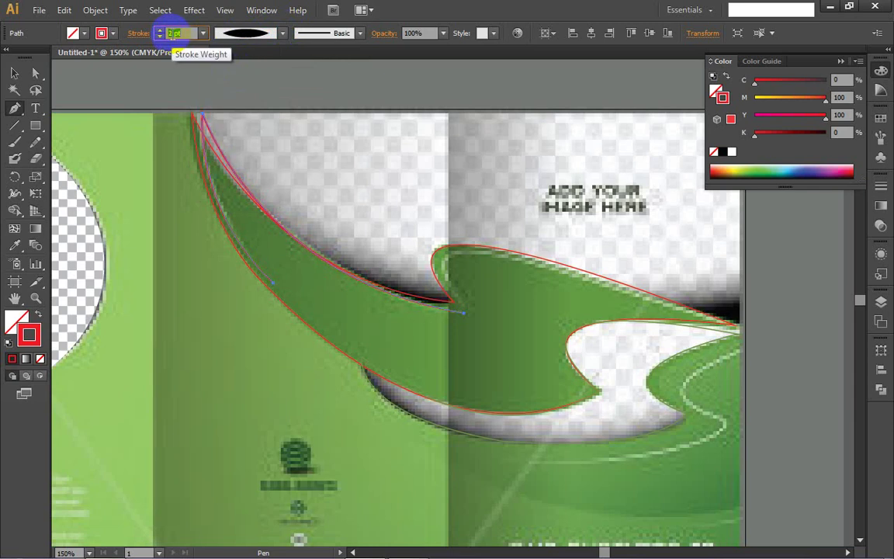
pyautogui.keyDown('ctrl'); pyautogui.click(292, 157); pyautogui.keyUp('ctrl')
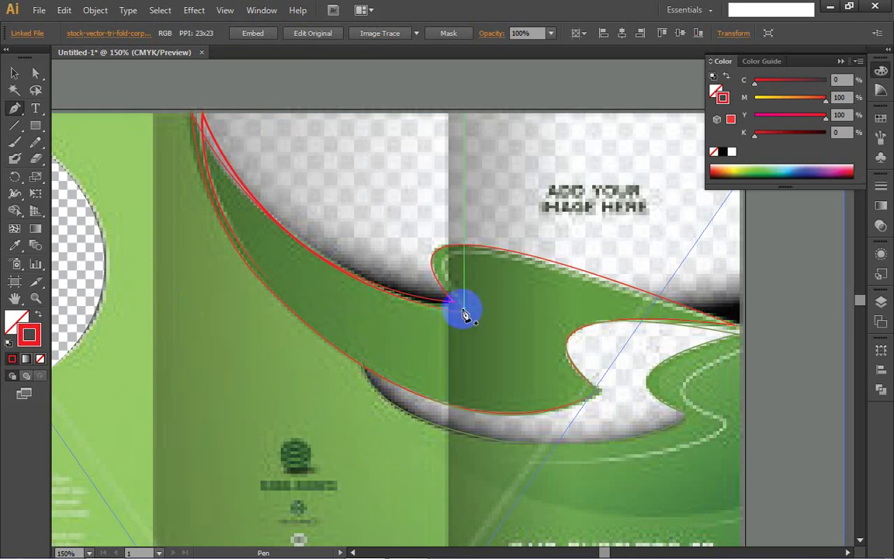
# - Try tracing the thin white line inside the wave's upper edge with the Pen tool, from the panel fold to beyond the outer page edge
pyautogui.moveTo(463, 311); pyautogui.dragTo(468, 294)
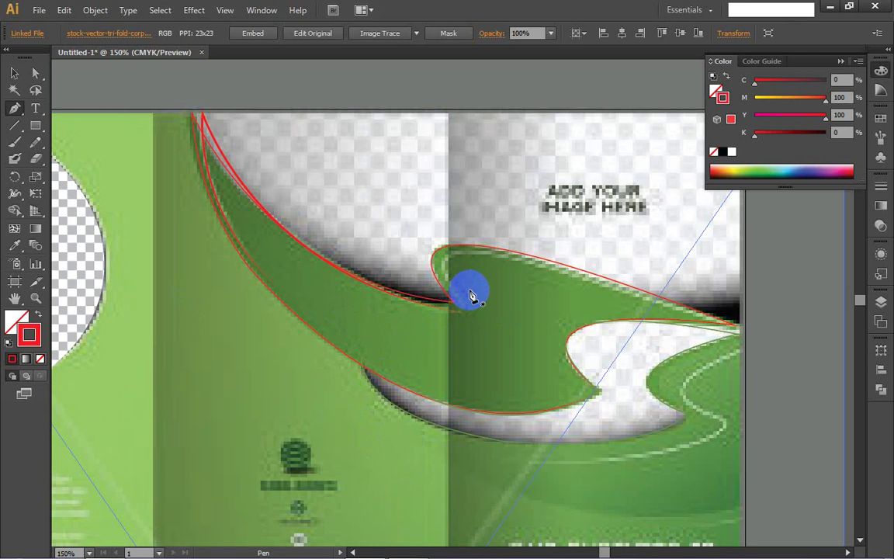
pyautogui.moveTo(470, 294); pyautogui.dragTo(854, 399)
pyautogui.hscroll(5, 854, 398)
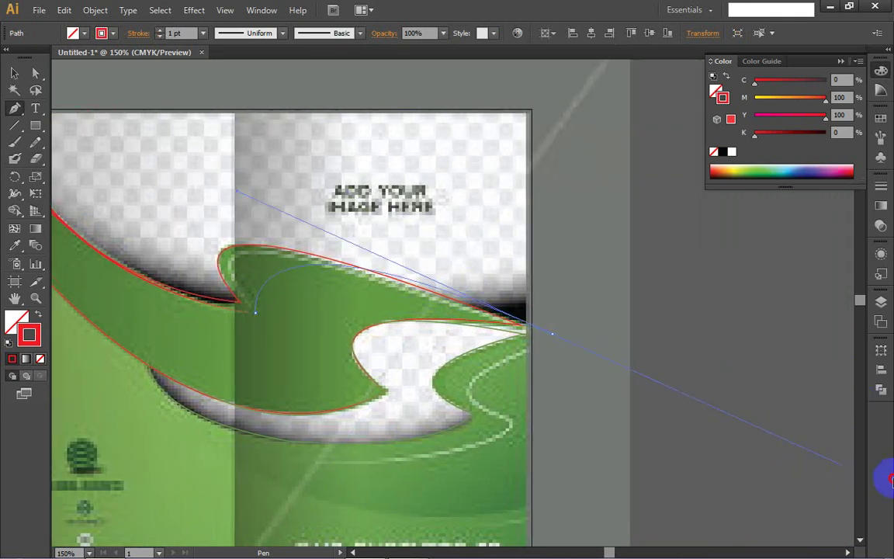
pyautogui.hscroll(7, 833, 513)
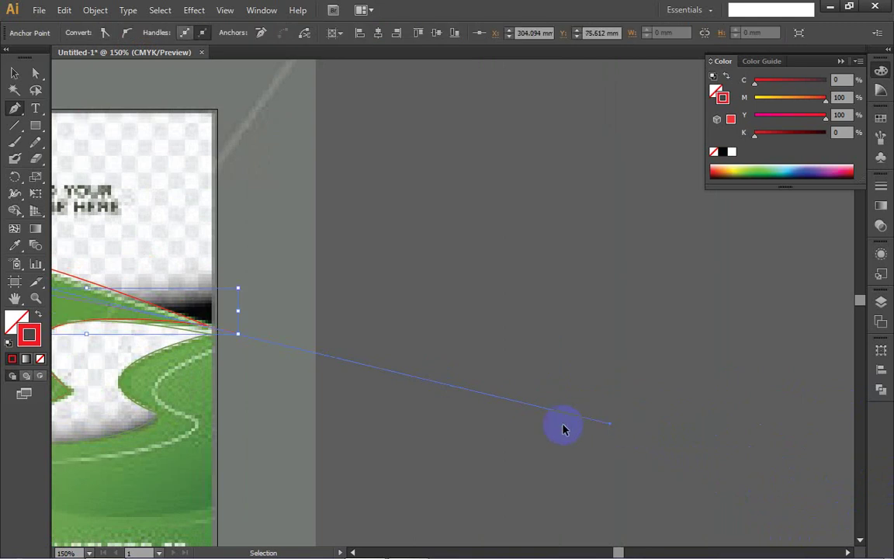
pyautogui.scroll(-1, 557, 423)
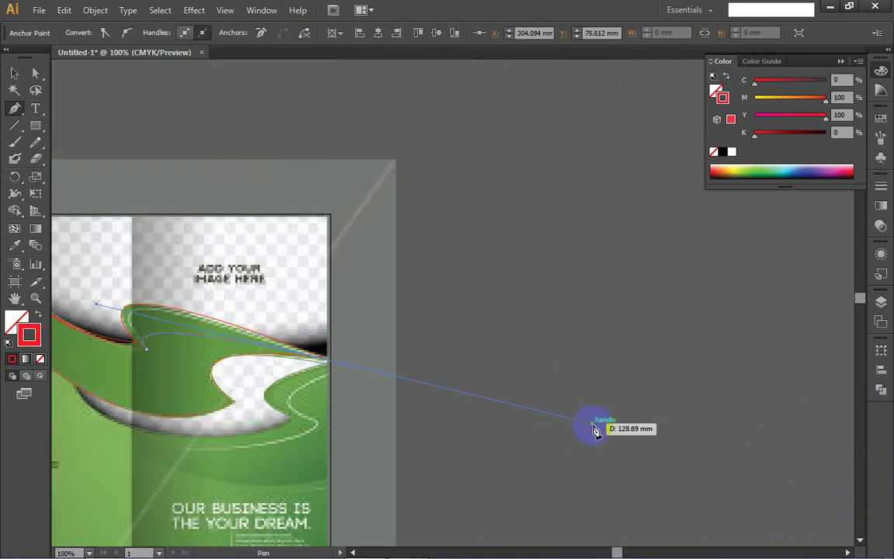
# - Try adjusting the outgoing direction handle of the line's end anchor beyond the page edge, and undo the drawn segment
pyautogui.press('alt')
pyautogui.moveTo(595, 430); pyautogui.dragTo(556, 414)
pyautogui.hotkey('ctrl', 'z')
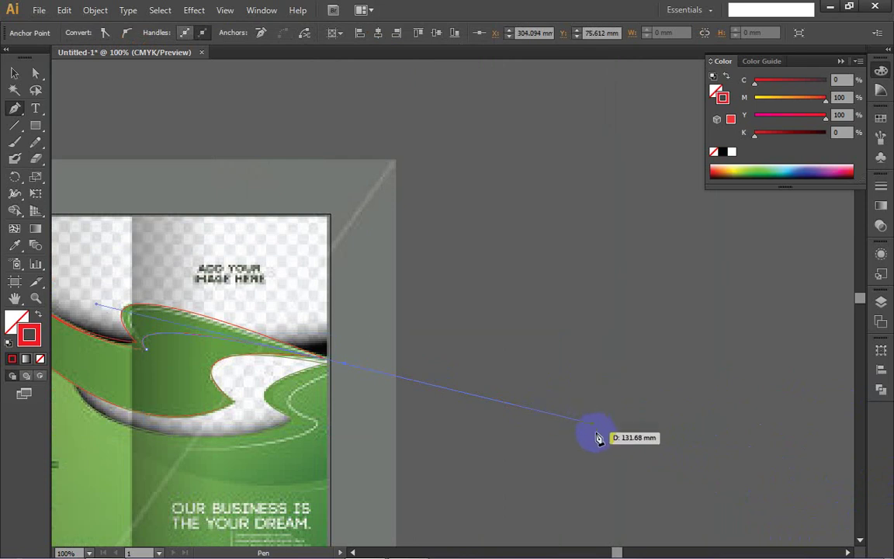
pyautogui.press('alt')
pyautogui.moveTo(592, 426); pyautogui.dragTo(612, 448)
pyautogui.press('alt')
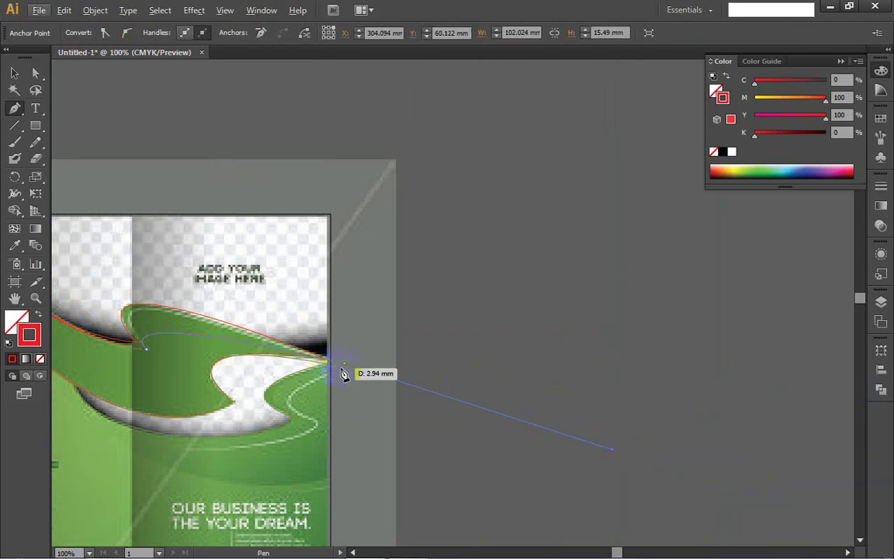
pyautogui.press('alt')
pyautogui.press('ctrl')
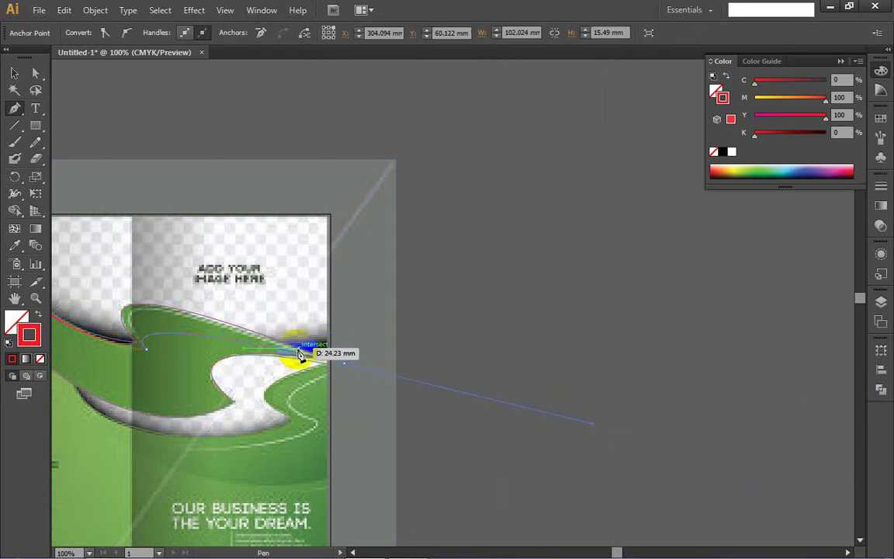
pyautogui.keyDown('ctrl'); pyautogui.click(301, 356); pyautogui.keyUp('ctrl')
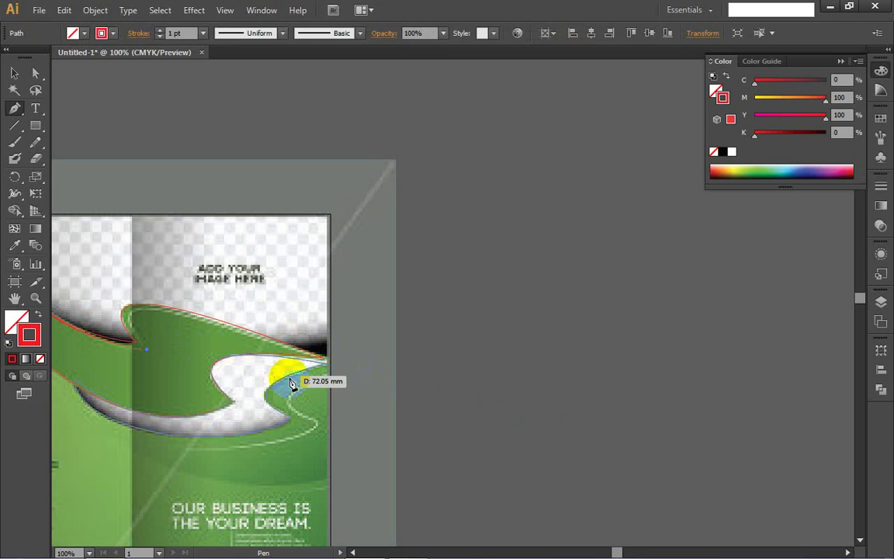
# - Try redrawing the line's end anchor with a longer curve handle following the wave's upper edge, and undo the whole path
pyautogui.moveTo(342, 375)
pyautogui.mouseDown()
pyautogui.moveTo(364, 371)
pyautogui.moveTo(355, 365)
pyautogui.mouseUp()
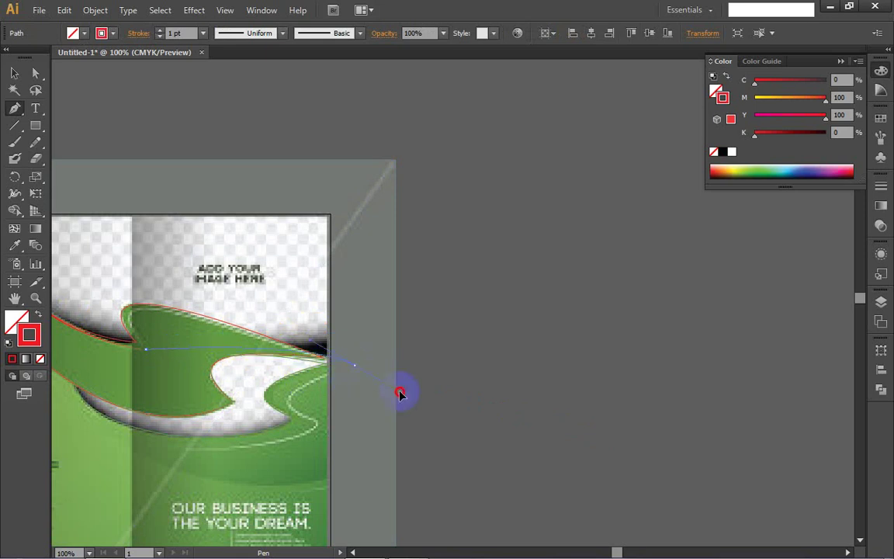
pyautogui.moveTo(640, 443); pyautogui.dragTo(675, 486)
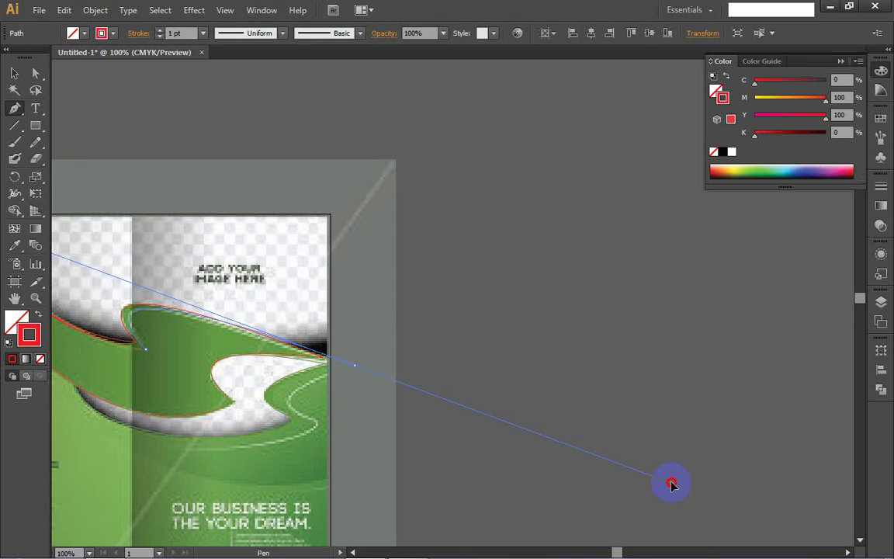
pyautogui.moveTo(672, 484)
pyautogui.mouseDown()
pyautogui.moveTo(681, 470)
pyautogui.moveTo(681, 485)
pyautogui.mouseUp()
pyautogui.hotkey('ctrl', 'z')
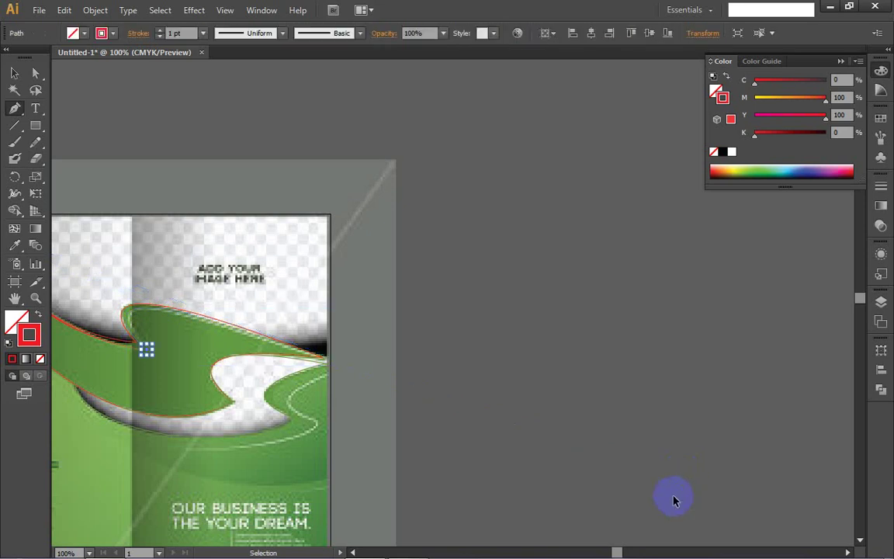
pyautogui.hotkey('ctrl', 'z')
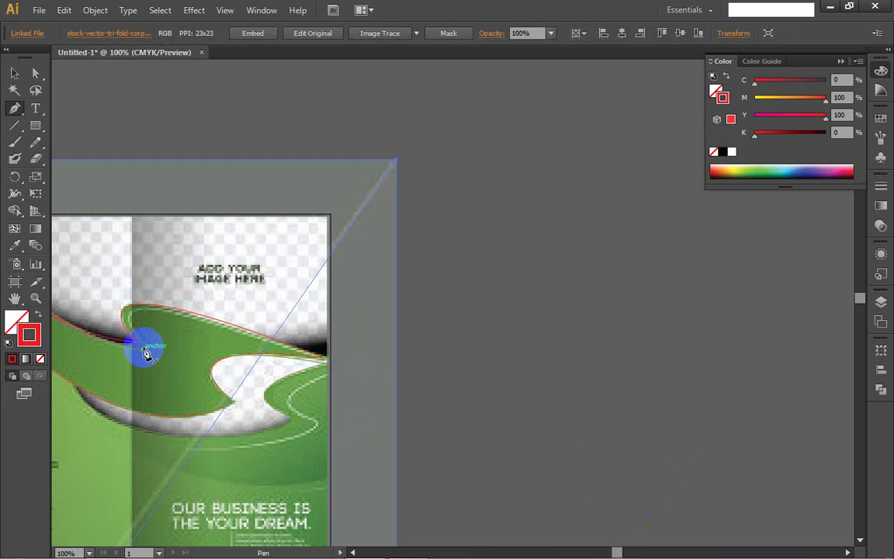
pyautogui.moveTo(144, 350); pyautogui.dragTo(358, 365)
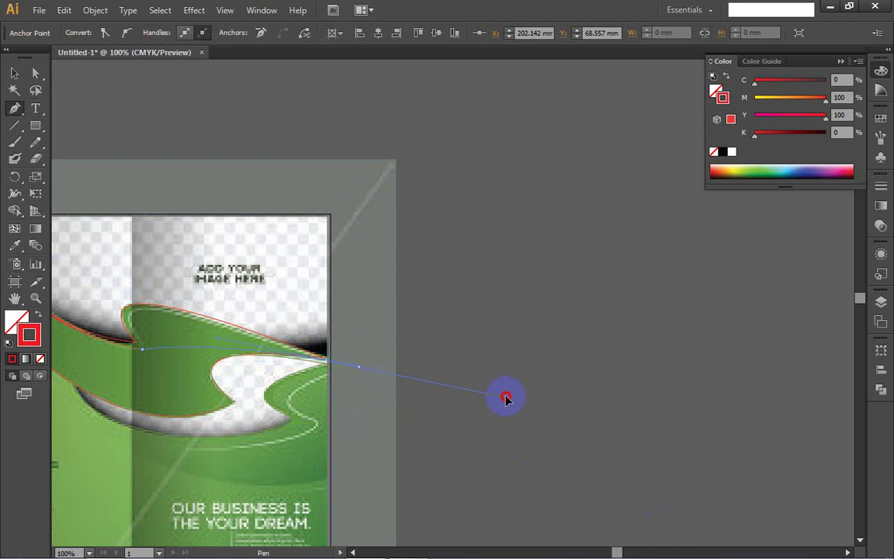
pyautogui.moveTo(505, 398)
pyautogui.mouseDown()
pyautogui.moveTo(545, 391)
pyautogui.moveTo(501, 413)
pyautogui.moveTo(523, 389)
pyautogui.moveTo(503, 384)
pyautogui.mouseUp()
pyautogui.keyDown('ctrl'); pyautogui.click(276, 345); pyautogui.keyUp('ctrl')
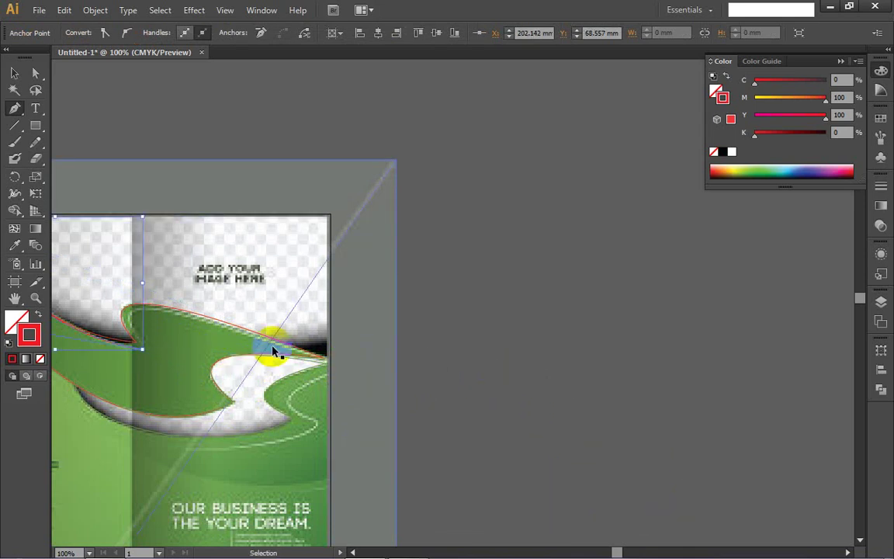
pyautogui.keyDown('ctrl'); pyautogui.keyDown('shift'); pyautogui.click(272, 347); pyautogui.keyUp('shift'); pyautogui.keyUp('ctrl')
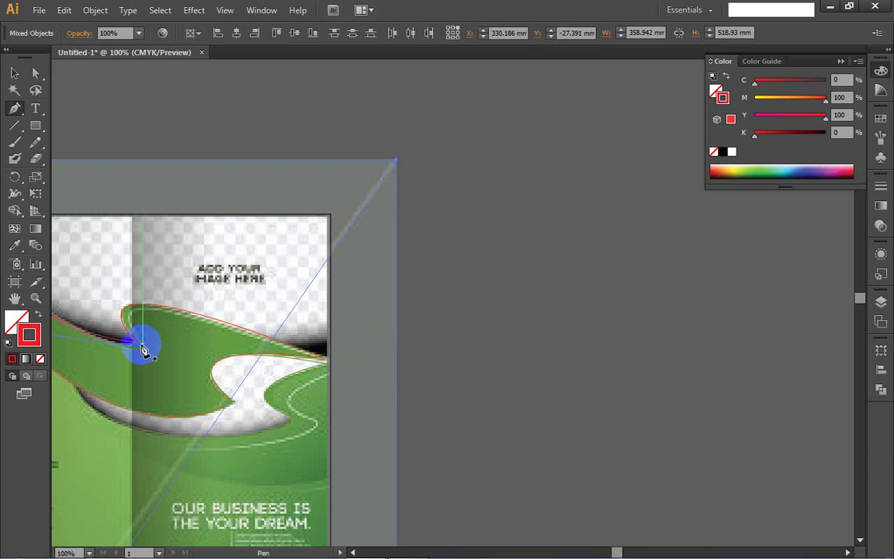
# - Trace the thin white line inside the wave's upper edge from the fold past the page edge, redraw its end anchor once, and deselect it
pyautogui.moveTo(142, 344); pyautogui.dragTo(678, 485)
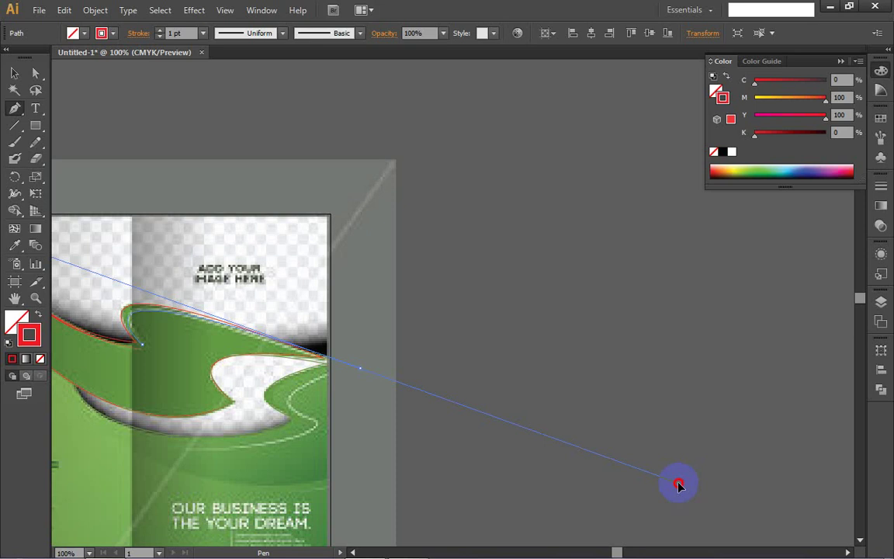
pyautogui.moveTo(679, 485); pyautogui.dragTo(677, 484)
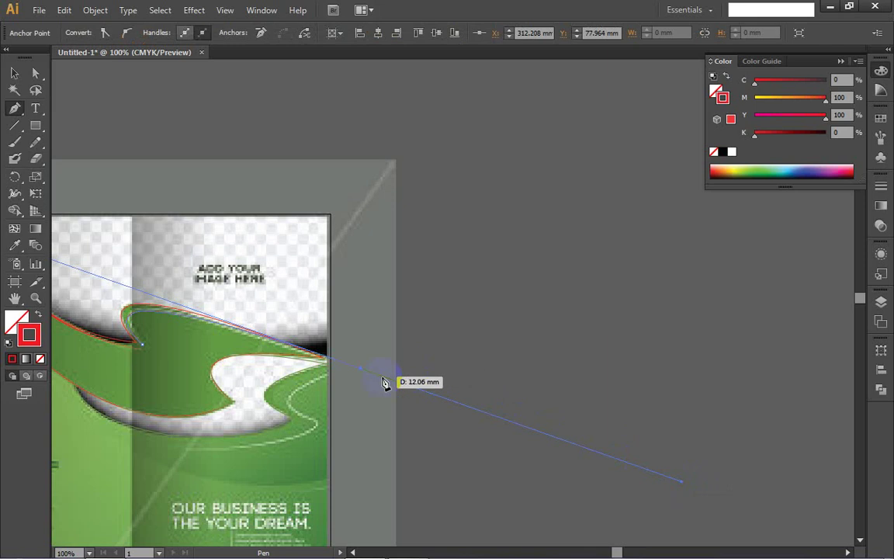
pyautogui.keyDown('ctrl'); pyautogui.click(444, 342); pyautogui.keyUp('ctrl')
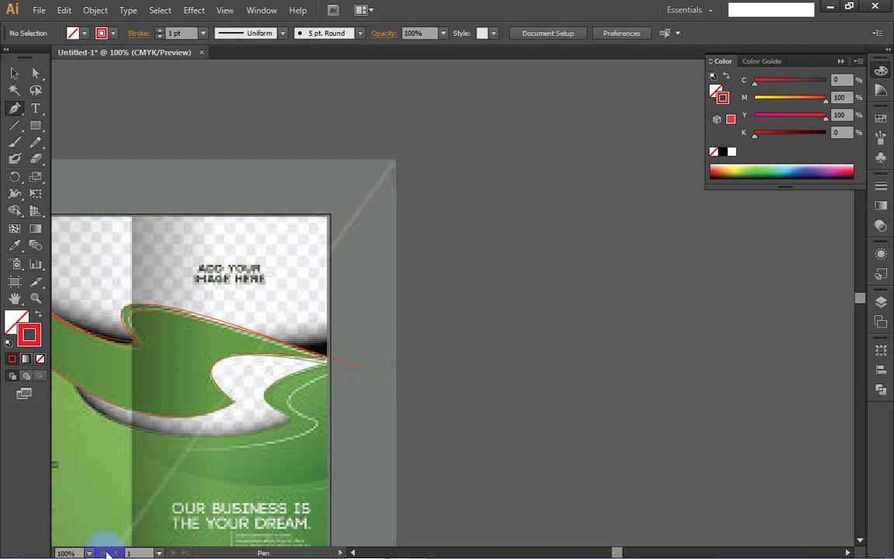
pyautogui.hotkey('ctrl', 'z')
pyautogui.hotkey('ctrl', 'z')
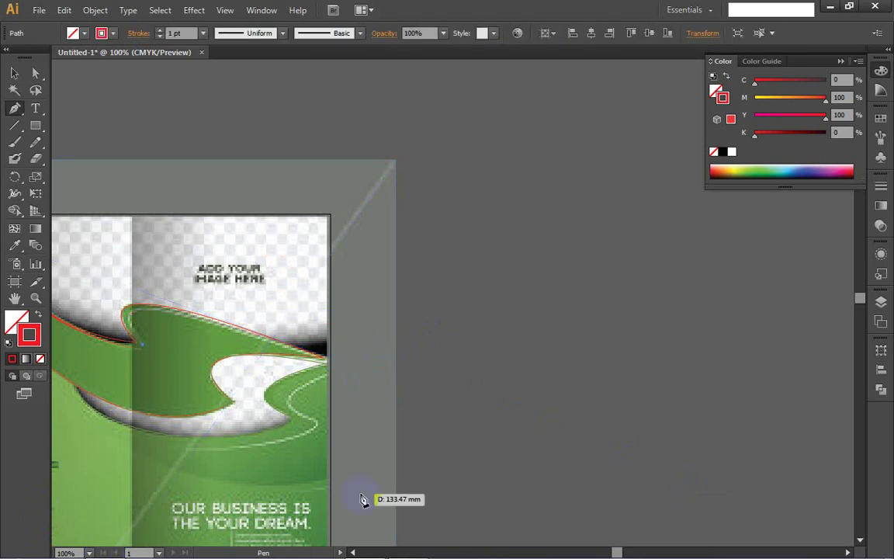
pyautogui.click(355, 375)
pyautogui.moveTo(354, 374); pyautogui.dragTo(658, 491)
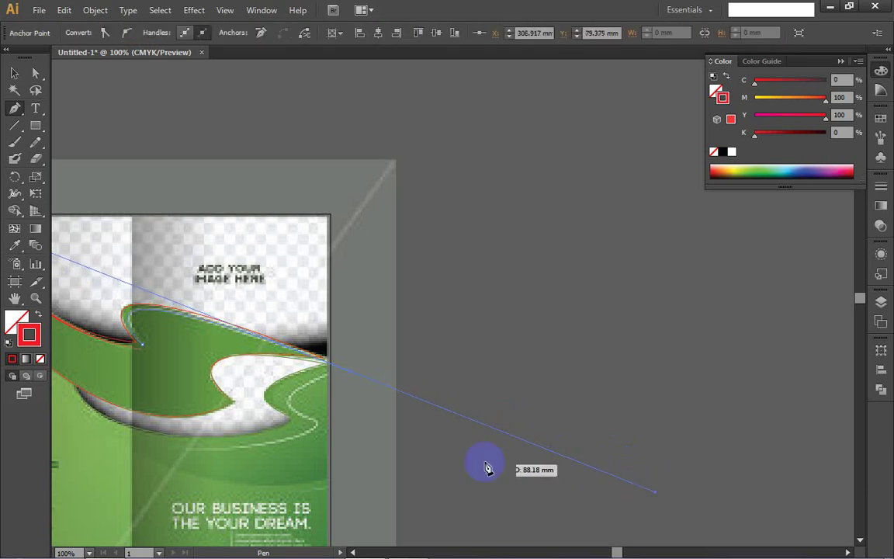
pyautogui.click(353, 376)
pyautogui.keyDown('ctrl'); pyautogui.click(481, 375); pyautogui.keyUp('ctrl')
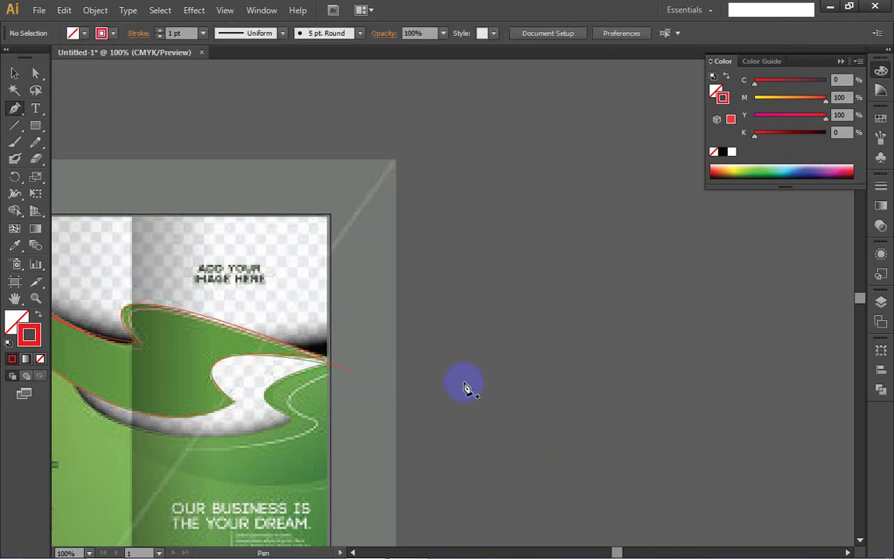
# - Give the newly traced upper line path the lens-shaped width profile and a 3 pt stroke weight, and deselect it
pyautogui.keyDown('ctrl'); pyautogui.click(195, 322); pyautogui.keyUp('ctrl')
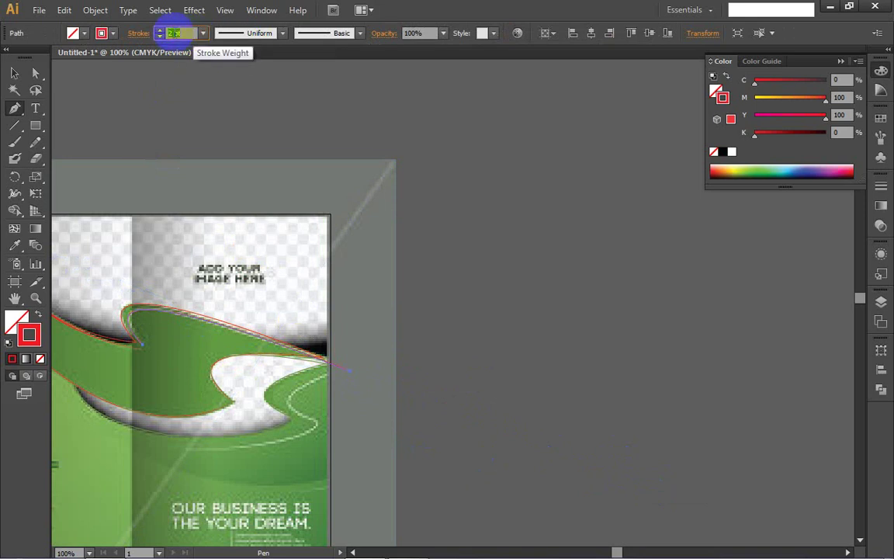
pyautogui.click(283, 31)
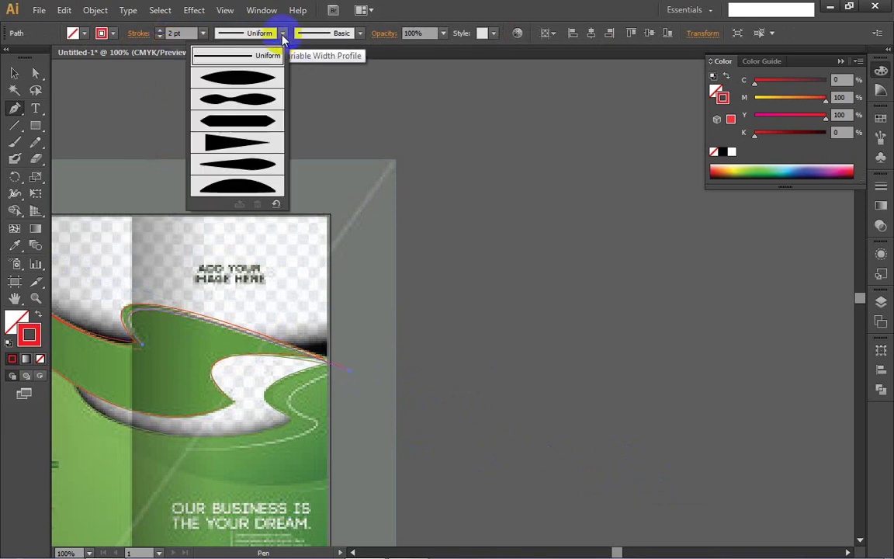
pyautogui.click(237, 77)
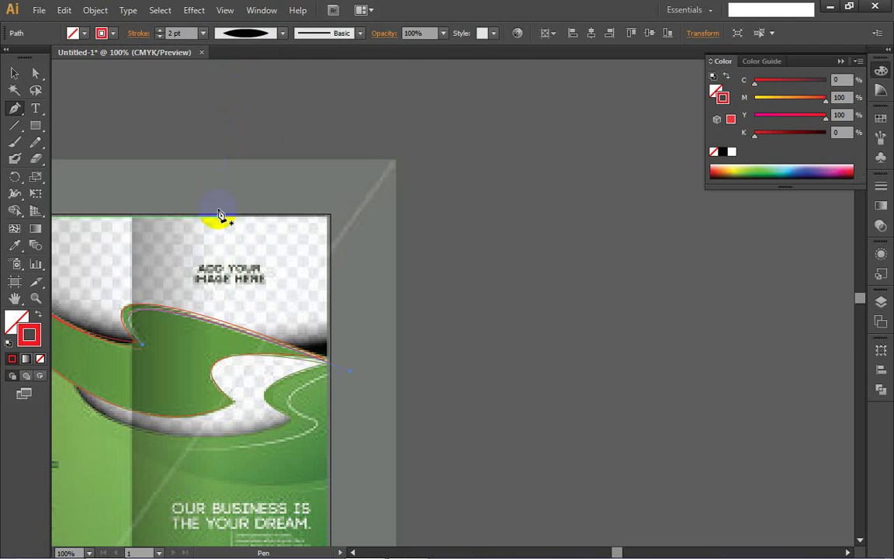
pyautogui.click(173, 58)
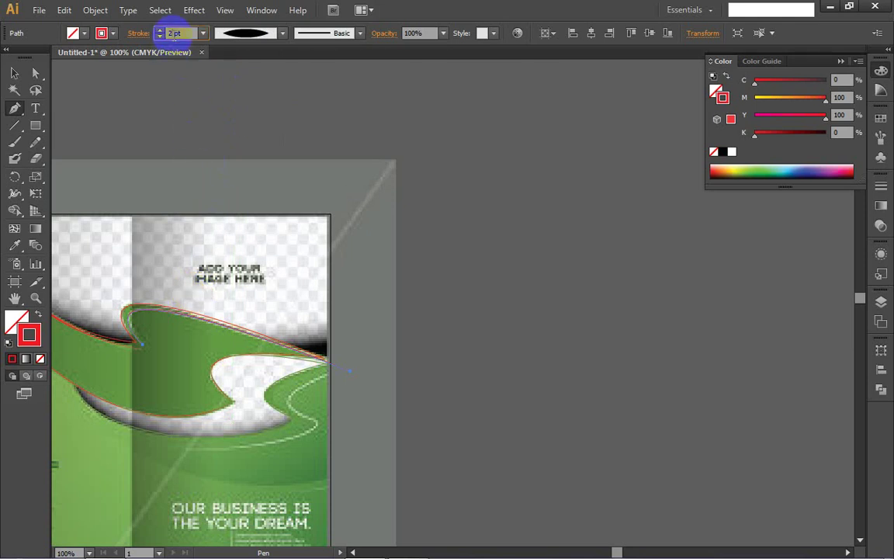
pyautogui.keyDown('ctrl'); pyautogui.click(249, 300); pyautogui.keyUp('ctrl')
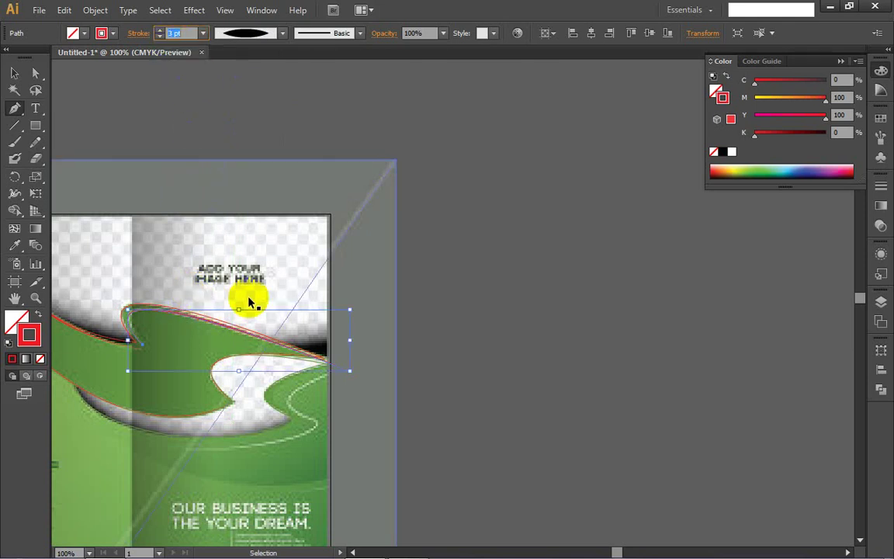
pyautogui.keyDown('ctrl'); pyautogui.click(488, 288); pyautogui.keyUp('ctrl')
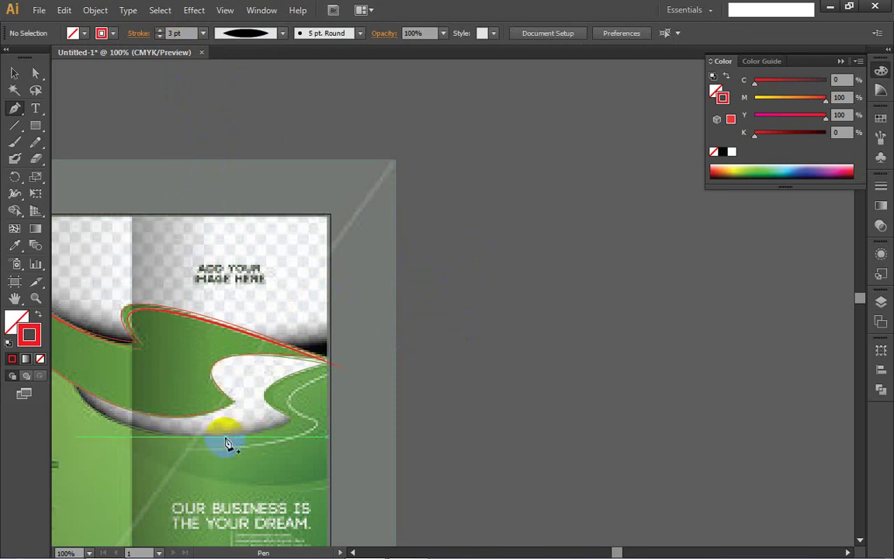
# - Trace the lower thin white S-shaped line with a three-anchor path ending beyond the page edge, remove the end anchor's outgoing handle, and deselect it
pyautogui.click(184, 450)
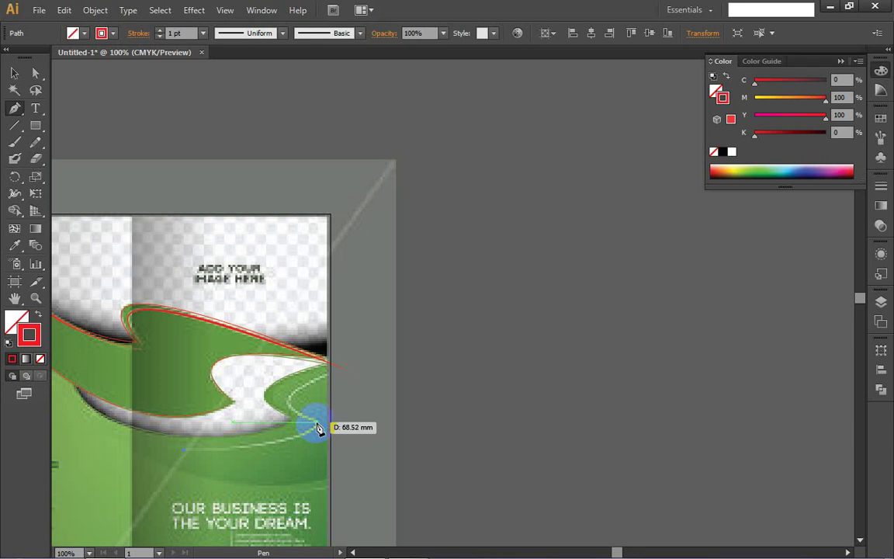
pyautogui.moveTo(316, 427); pyautogui.dragTo(324, 394)
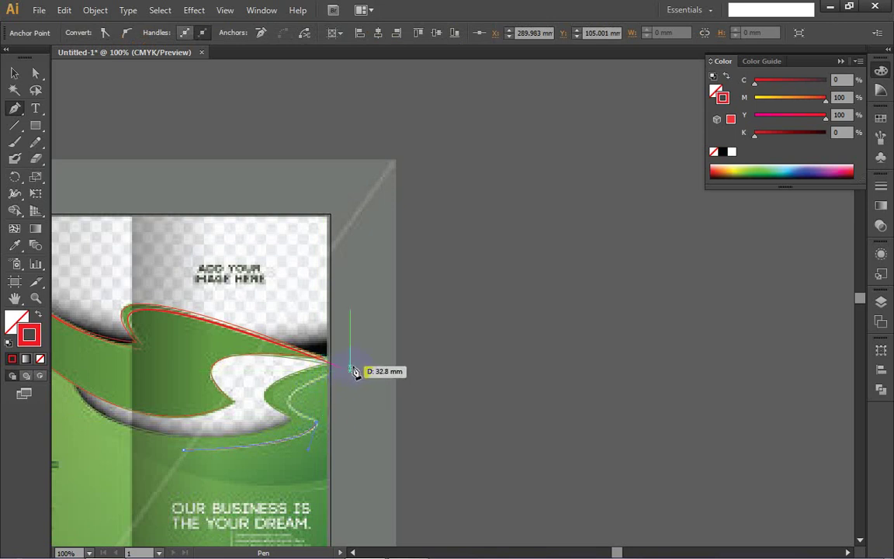
pyautogui.moveTo(357, 366); pyautogui.dragTo(384, 366)
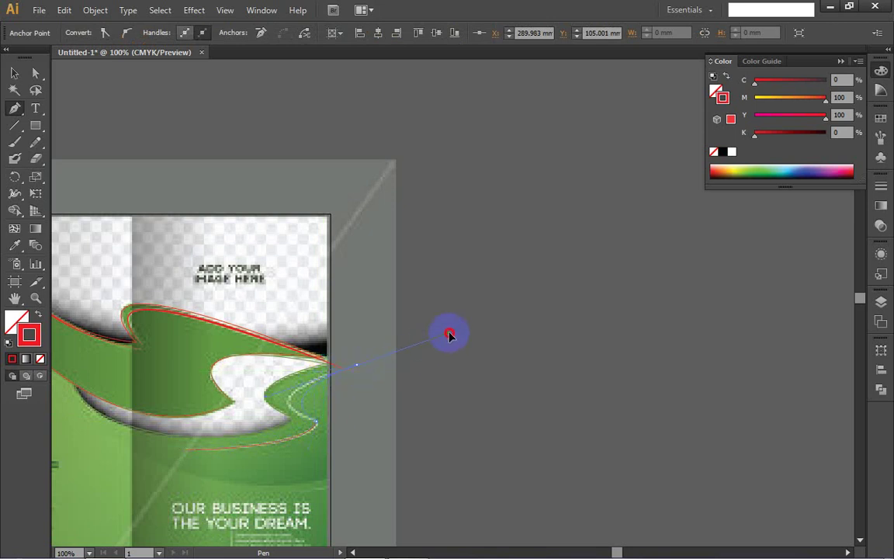
pyautogui.moveTo(473, 339); pyautogui.dragTo(481, 330)
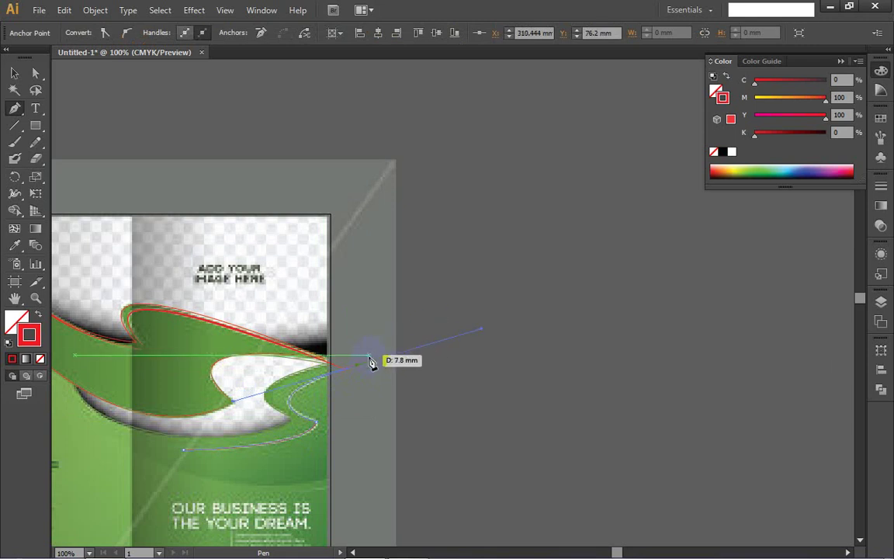
pyautogui.press('ctrl')
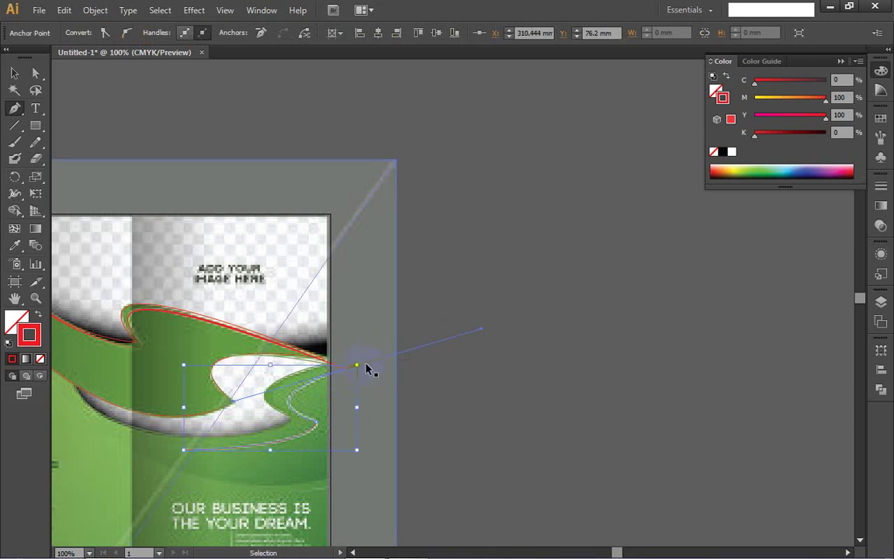
pyautogui.click(357, 366)
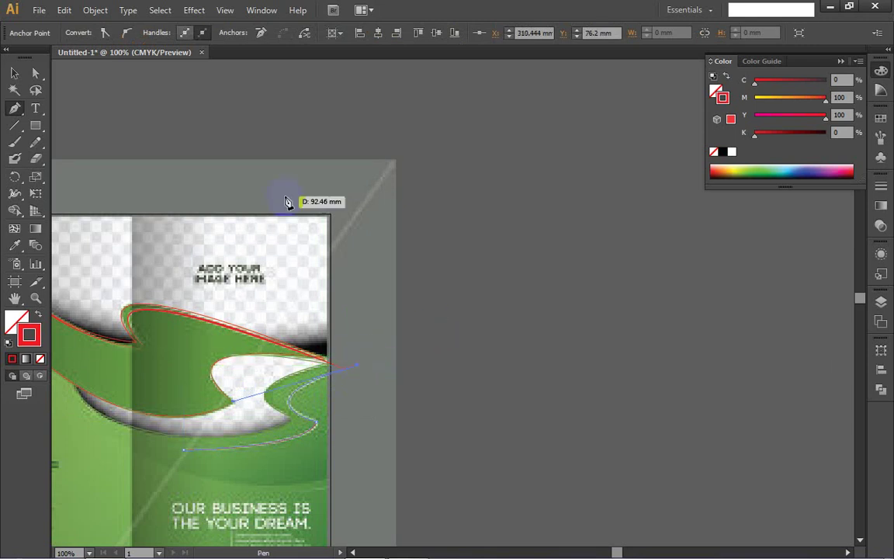
pyautogui.keyDown('ctrl'); pyautogui.click(473, 299); pyautogui.keyUp('ctrl')
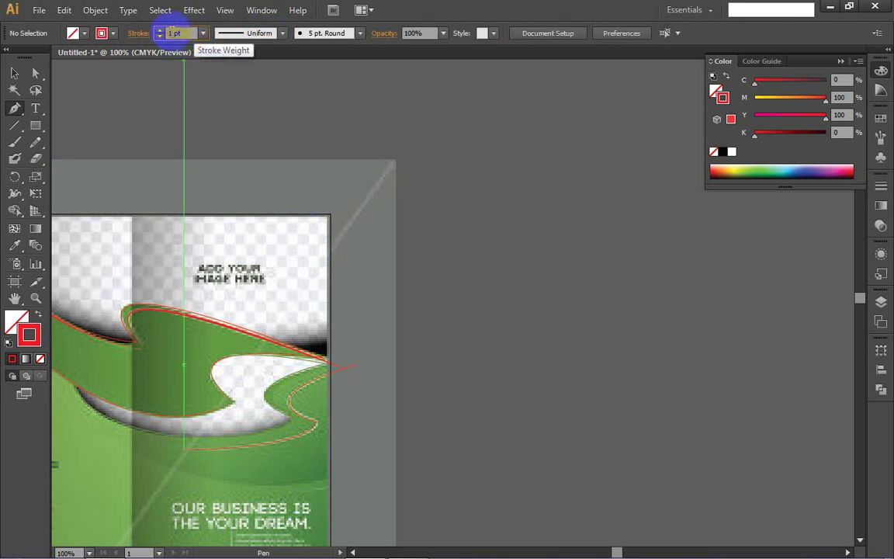
# - Give the lower thin S-shaped line the lens-shaped width profile and a 3 pt stroke weight, and deselect it
pyautogui.click(283, 33)
pyautogui.click(454, 183)
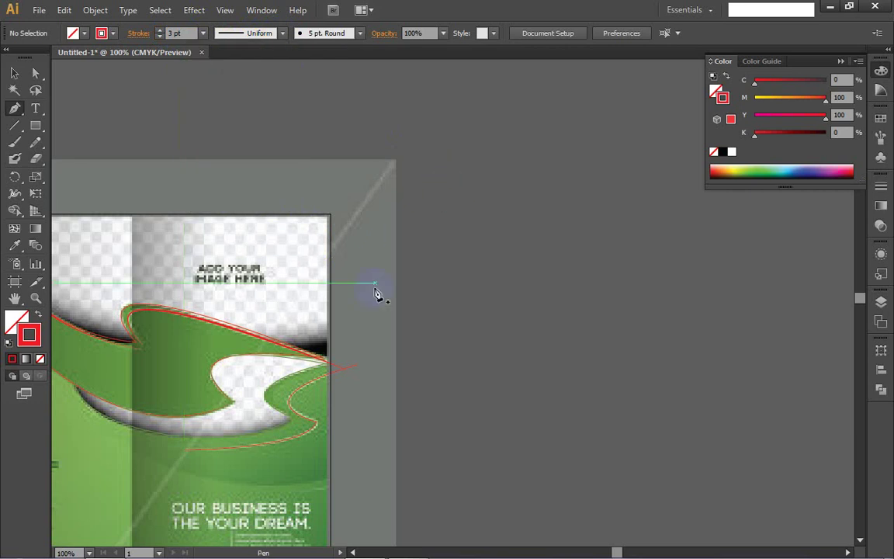
pyautogui.click(304, 387)
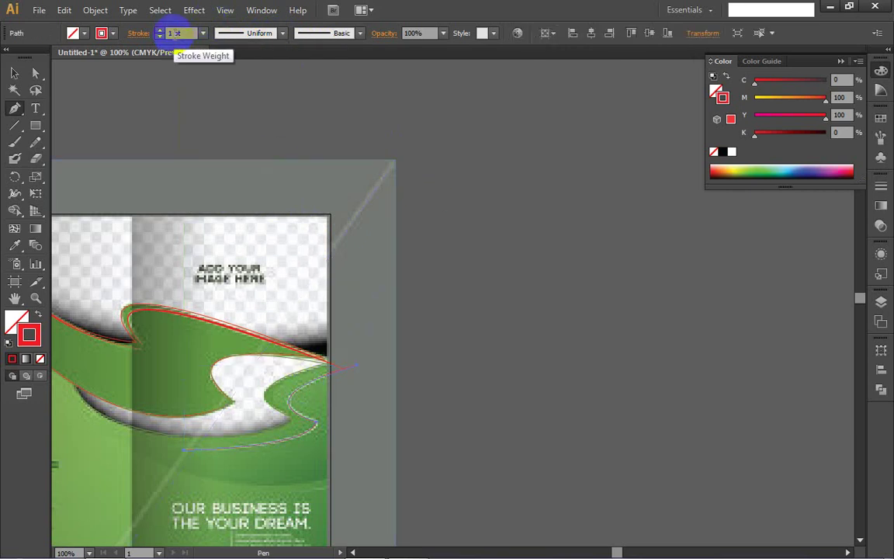
pyautogui.click(284, 33)
pyautogui.click(248, 79)
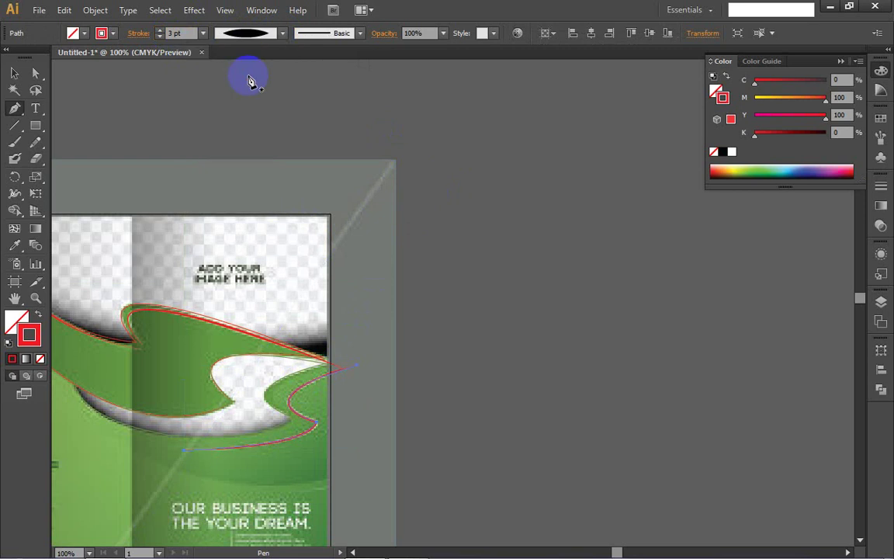
pyautogui.press('v')
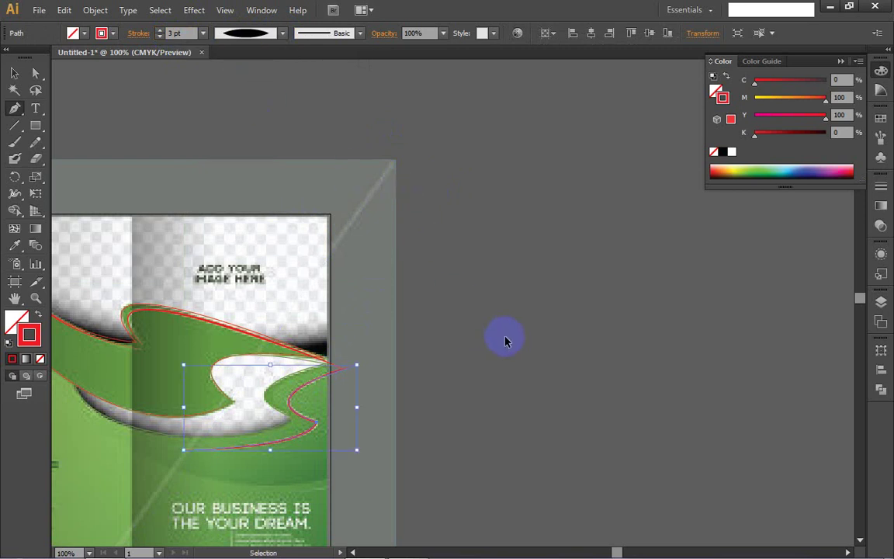
pyautogui.keyDown('ctrl'); pyautogui.click(504, 341); pyautogui.keyUp('ctrl')
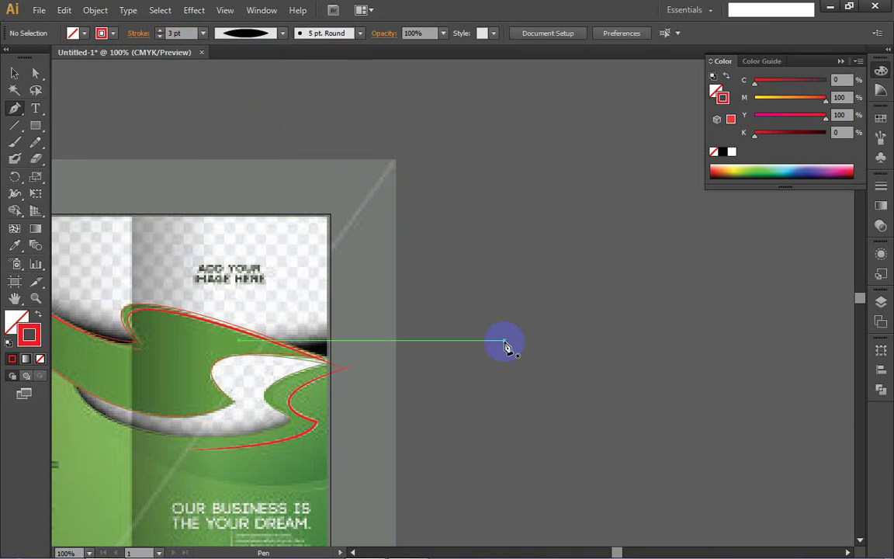
pyautogui.hscroll(-6, 369, 376)
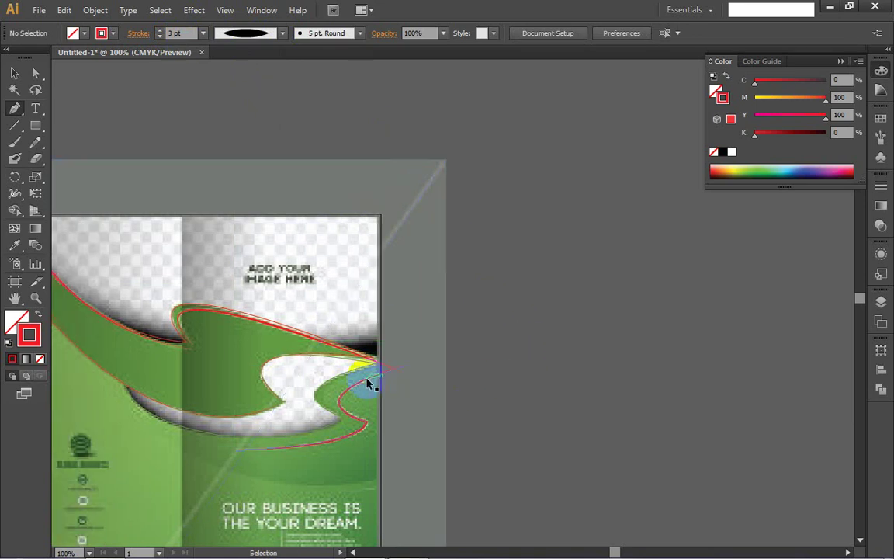
pyautogui.hscroll(-3, 369, 382)
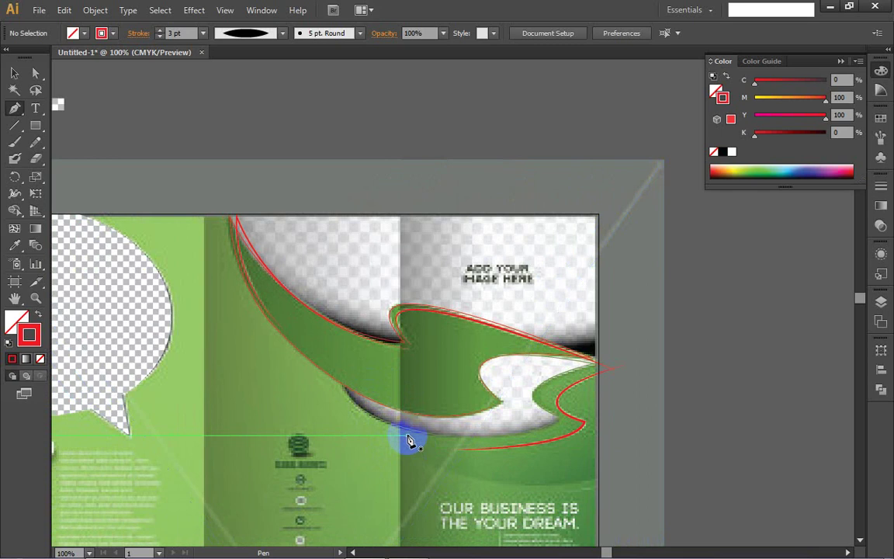
pyautogui.scroll(-1, 223, 545)
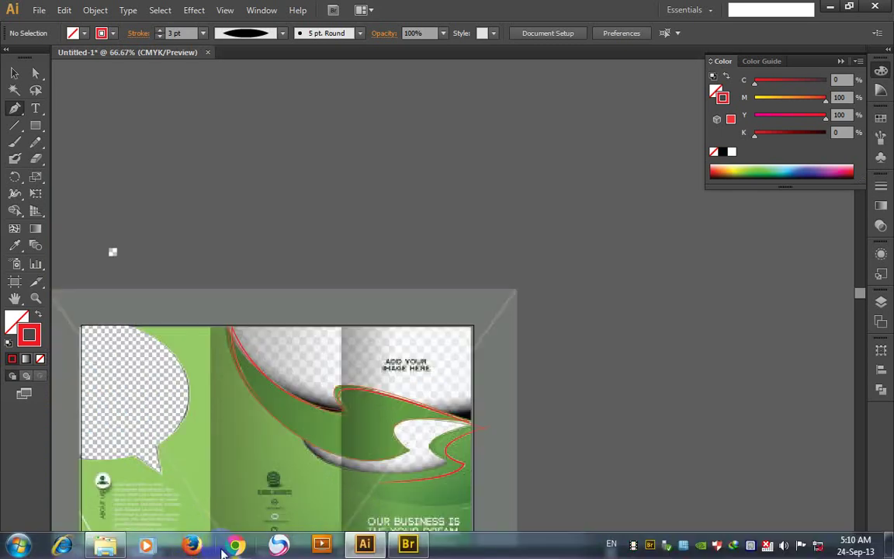
pyautogui.scroll(-3, 256, 481)
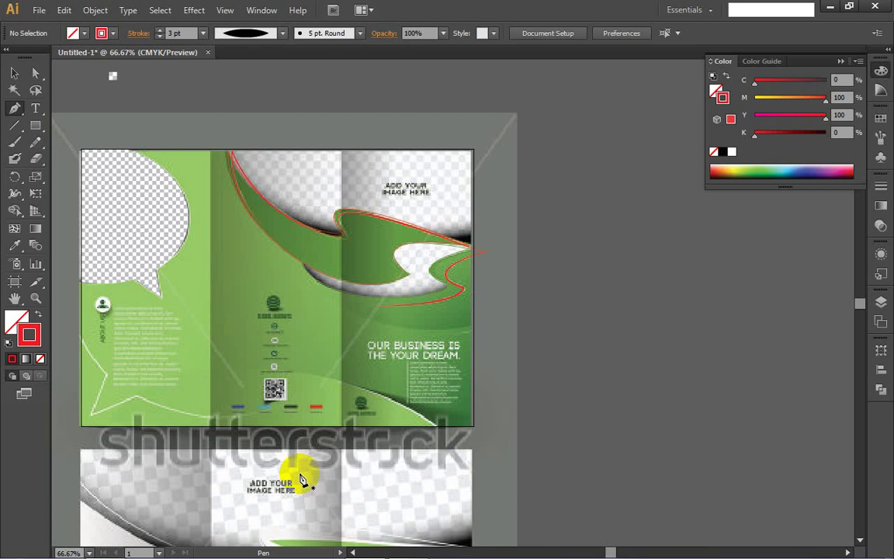
pyautogui.click(307, 271)
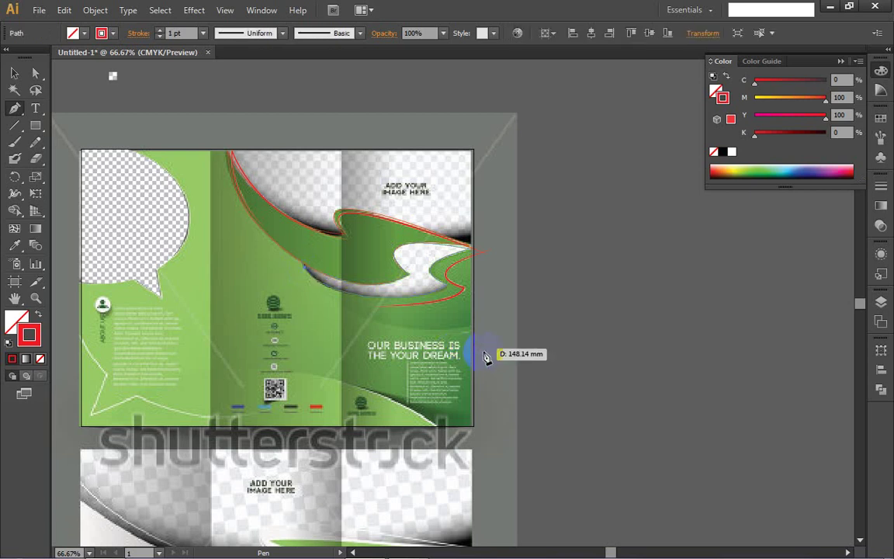
pyautogui.moveTo(498, 306); pyautogui.dragTo(621, 250)
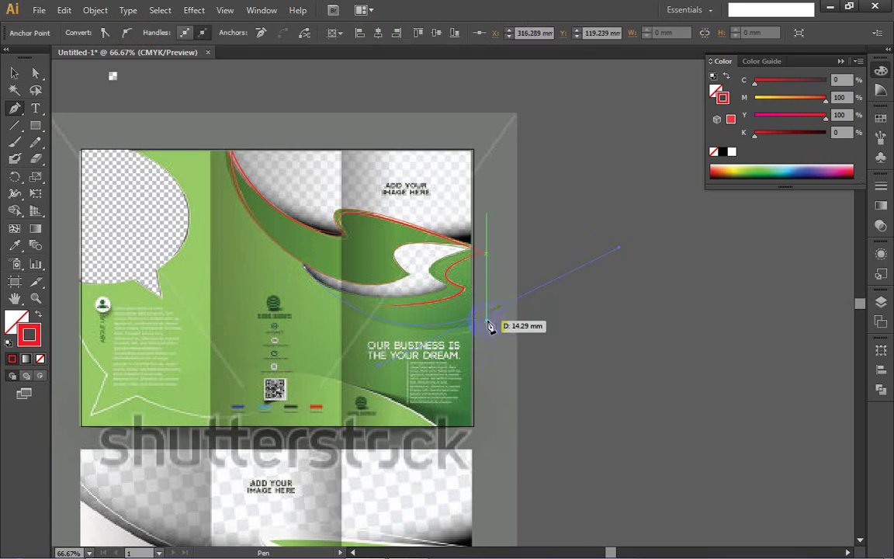
pyautogui.hotkey('ctrl', 'z')
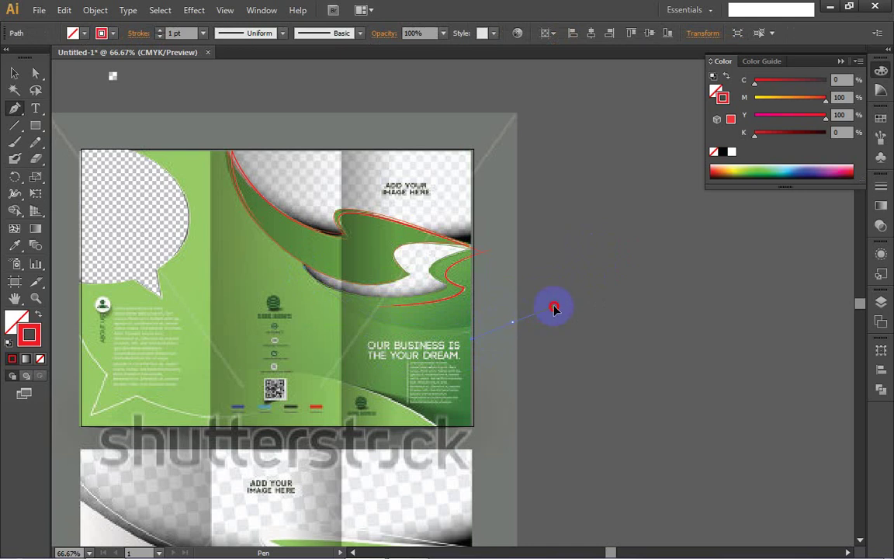
pyautogui.keyDown('ctrl'); pyautogui.click(525, 335); pyautogui.keyUp('ctrl')
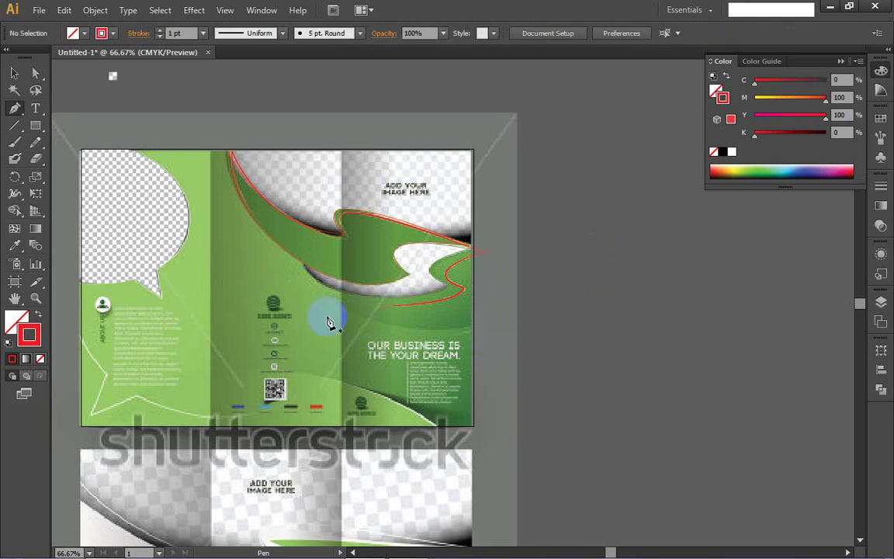
# - Trace the lower green band's bottom curve from the wave's lower edge past the page edge, close the path with straight sides, and deselect it
pyautogui.click(308, 272)
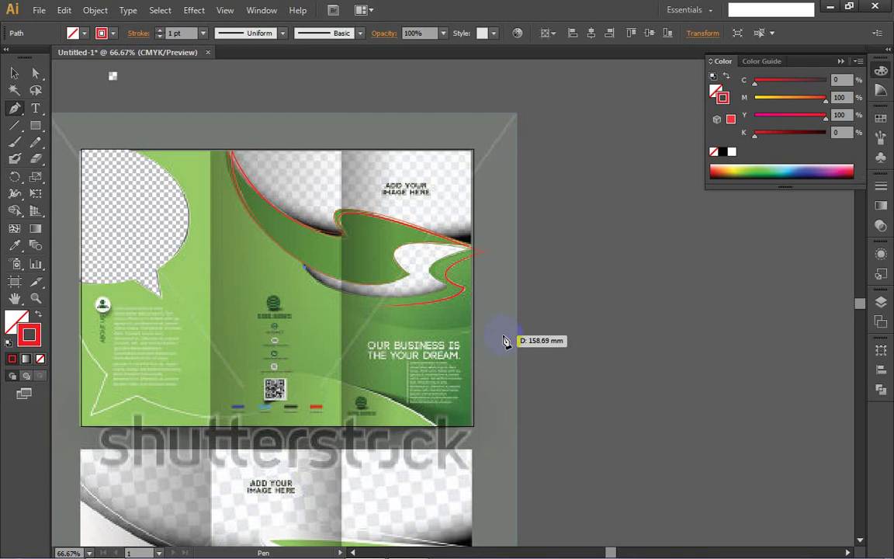
pyautogui.moveTo(504, 312); pyautogui.dragTo(647, 260)
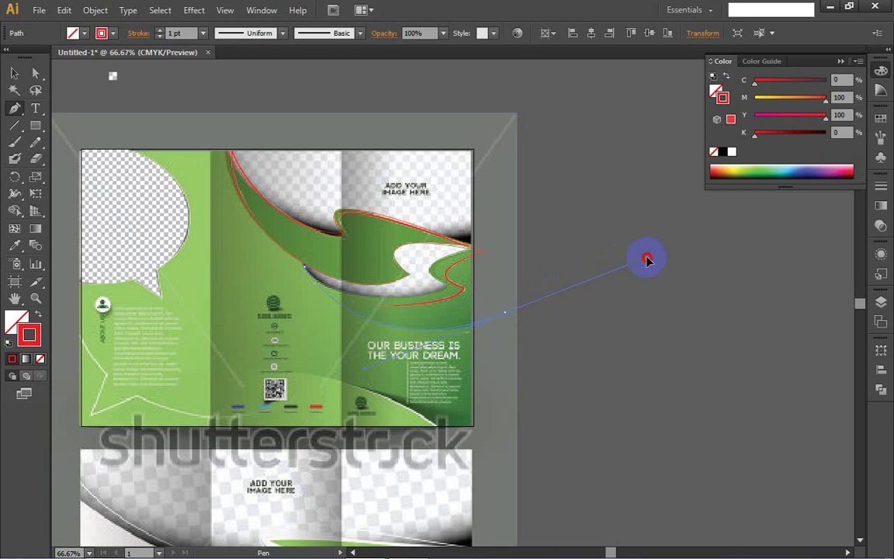
pyautogui.moveTo(647, 260); pyautogui.dragTo(644, 260)
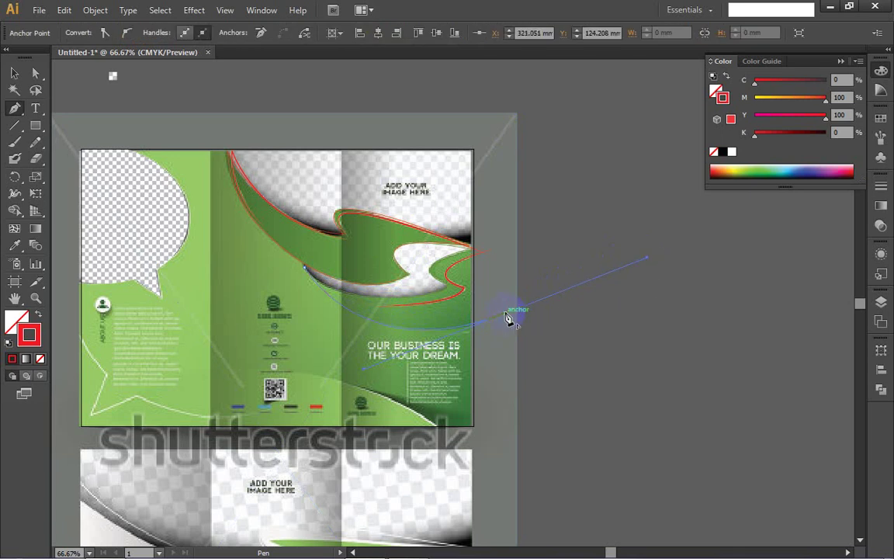
pyautogui.moveTo(505, 312); pyautogui.dragTo(308, 273)
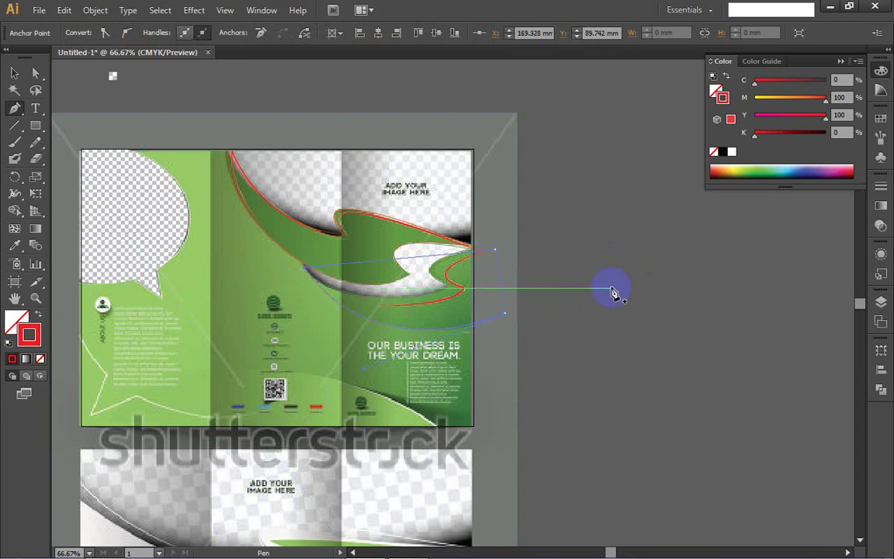
pyautogui.press('ctrl')
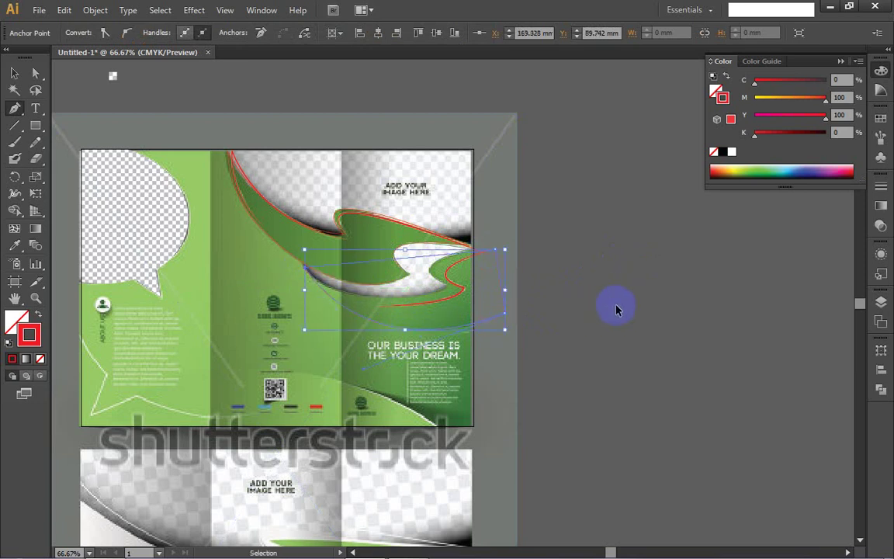
pyautogui.keyDown('ctrl'); pyautogui.click(616, 310); pyautogui.keyUp('ctrl')
pyautogui.press('ctrl')
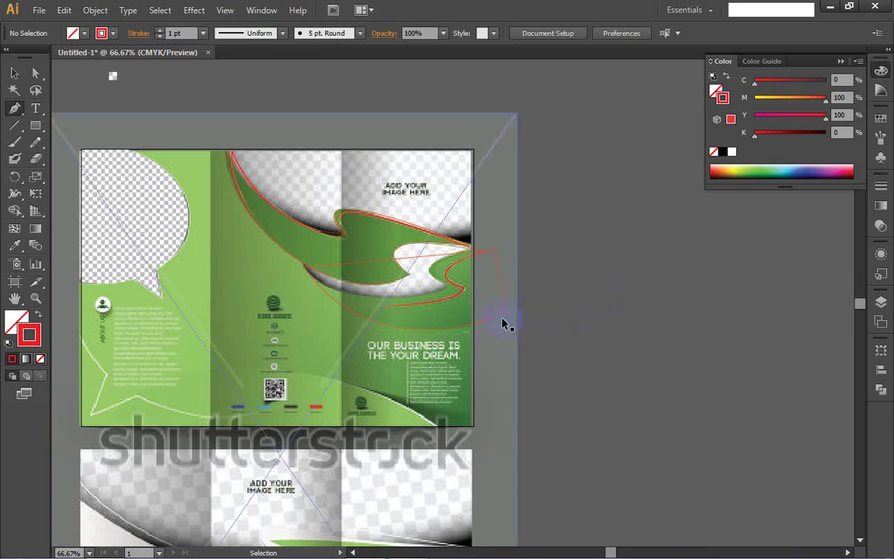
# - Replace the lower band path's straight top side with curves along the checkerboard strip's lower edge, close the path, and deselect it
pyautogui.keyDown('ctrl'); pyautogui.click(503, 319); pyautogui.keyUp('ctrl')
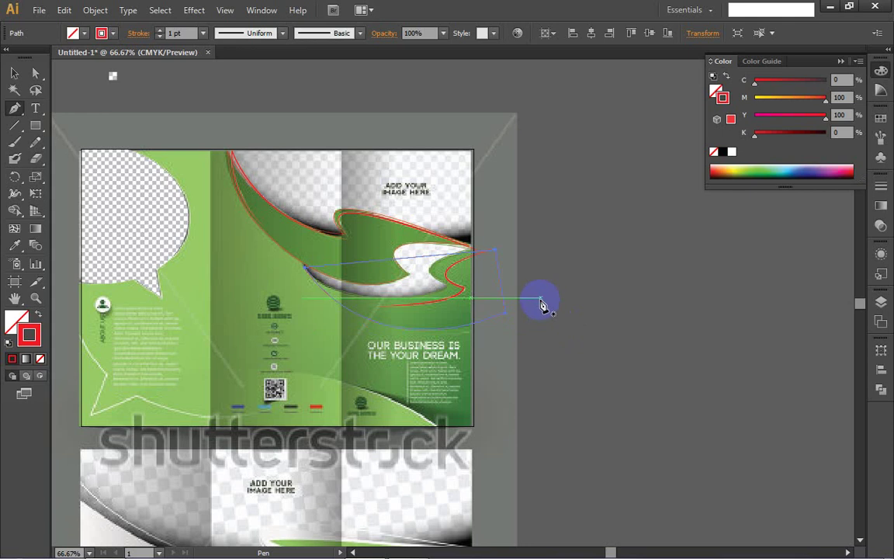
pyautogui.press('ctrl')
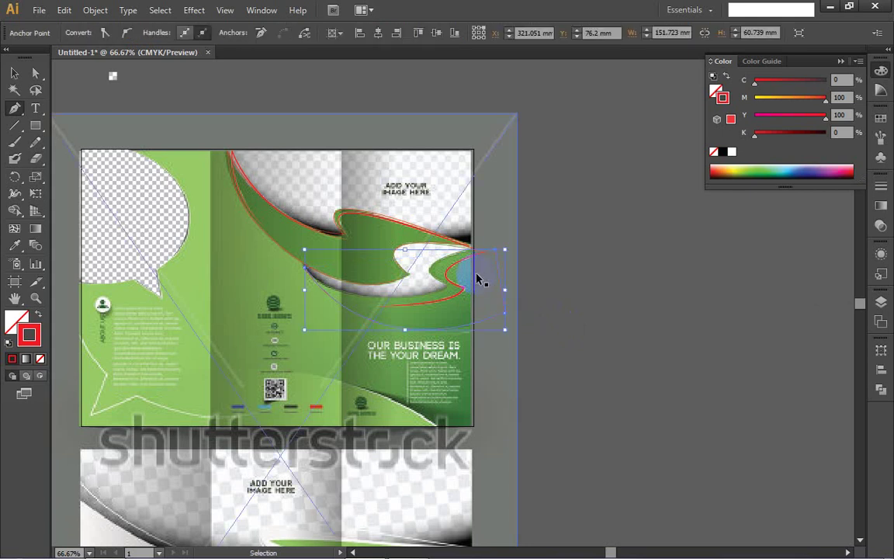
pyautogui.moveTo(477, 278); pyautogui.dragTo(431, 281)
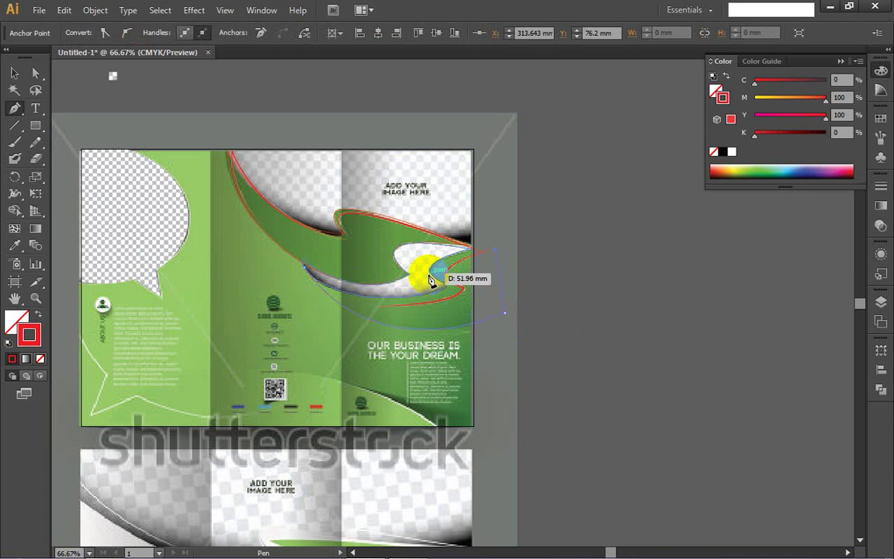
pyautogui.moveTo(431, 281)
pyautogui.mouseDown()
pyautogui.moveTo(471, 256)
pyautogui.moveTo(430, 284)
pyautogui.moveTo(495, 304)
pyautogui.mouseUp()
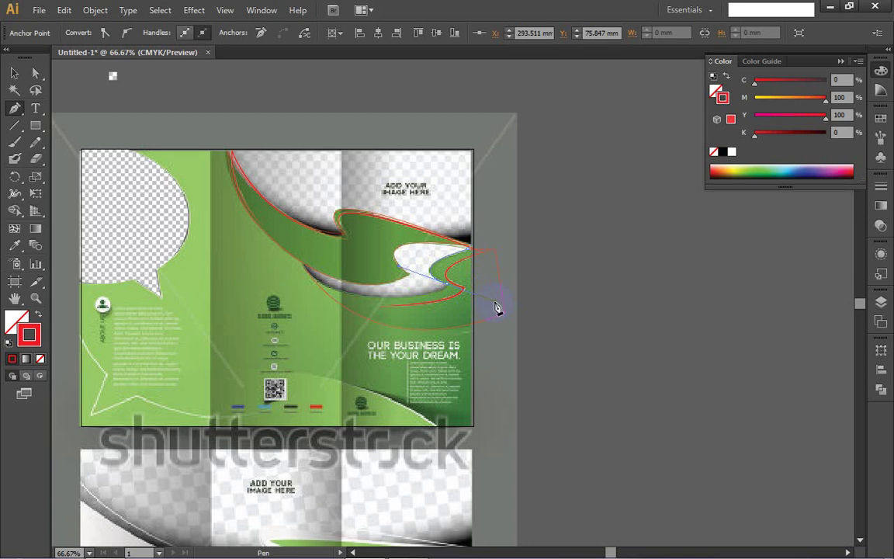
pyautogui.click(448, 286)
pyautogui.moveTo(318, 285)
pyautogui.mouseDown()
pyautogui.moveTo(277, 242)
pyautogui.moveTo(235, 223)
pyautogui.moveTo(243, 211)
pyautogui.mouseUp()
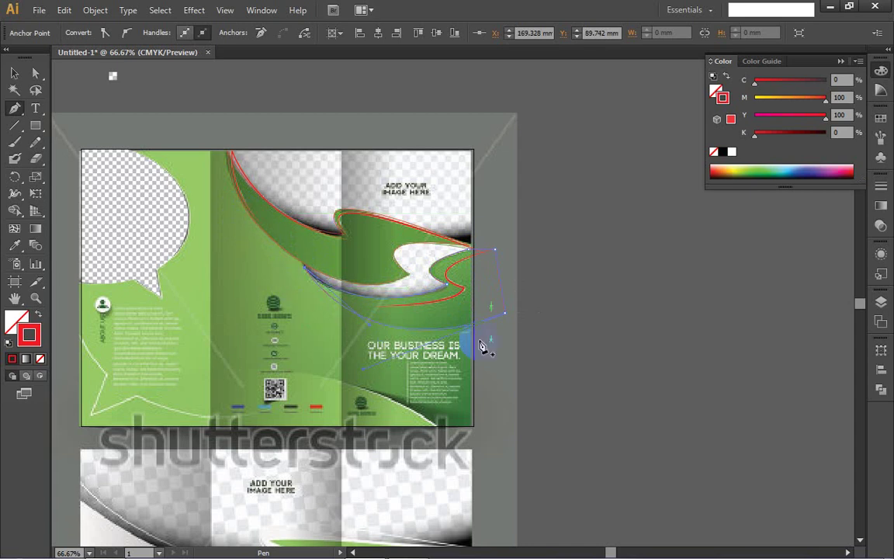
pyautogui.press('ctrl')
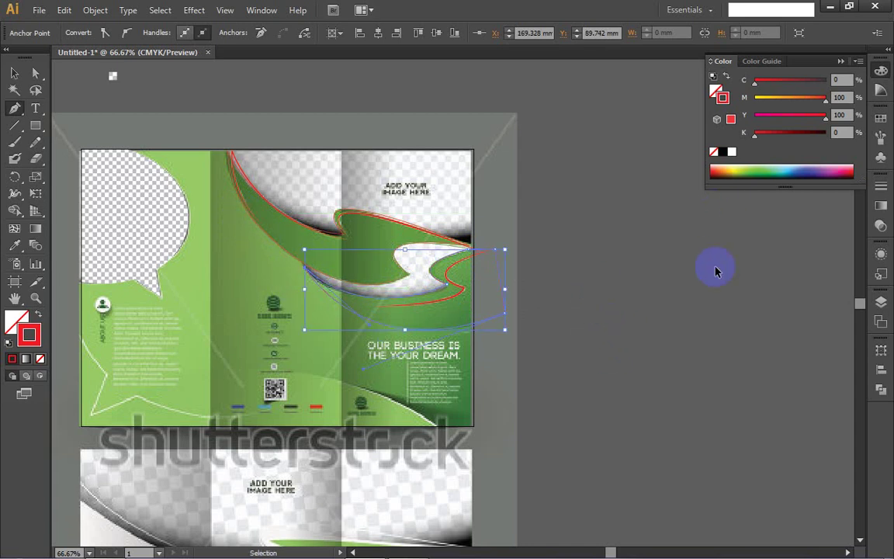
pyautogui.keyDown('ctrl'); pyautogui.click(630, 298); pyautogui.keyUp('ctrl')
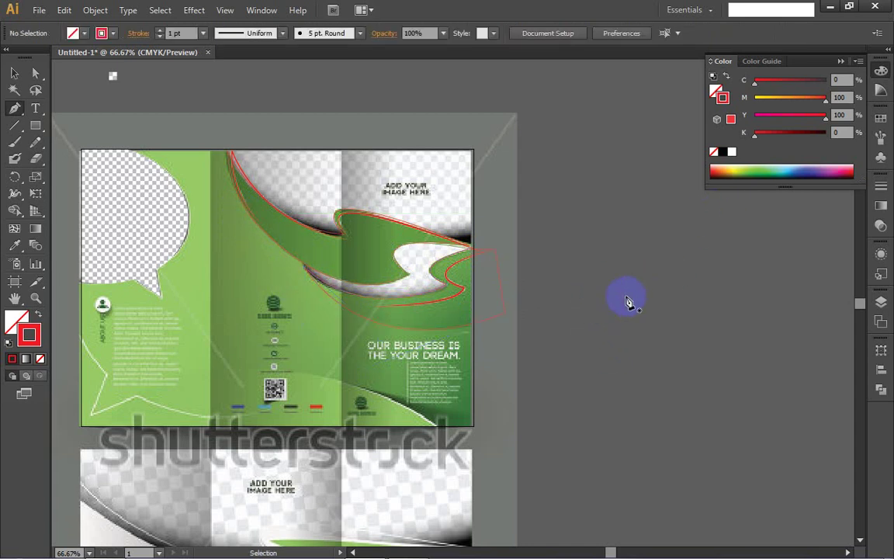
# - Select the closed lower band shape and apply the same green swatch to its stroke and fill
pyautogui.keyDown('ctrl'); pyautogui.click(502, 315); pyautogui.keyUp('ctrl')
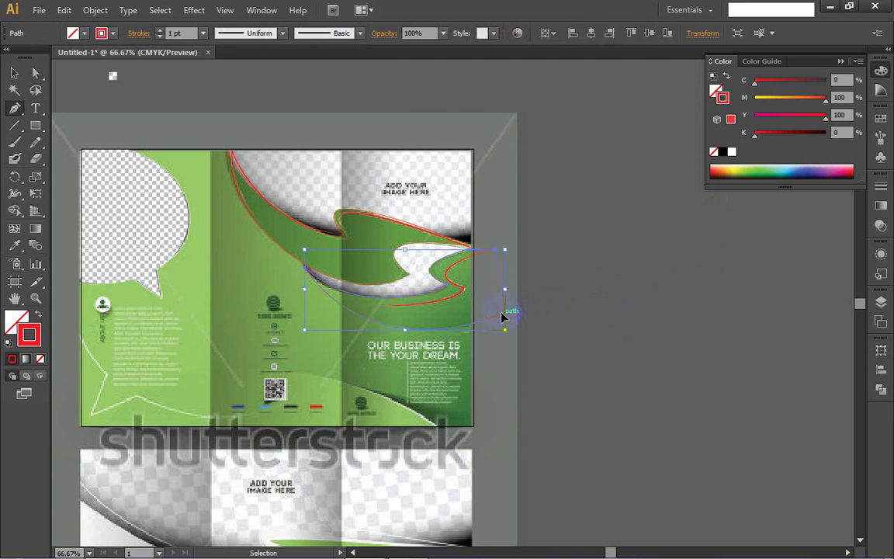
pyautogui.click(880, 118)
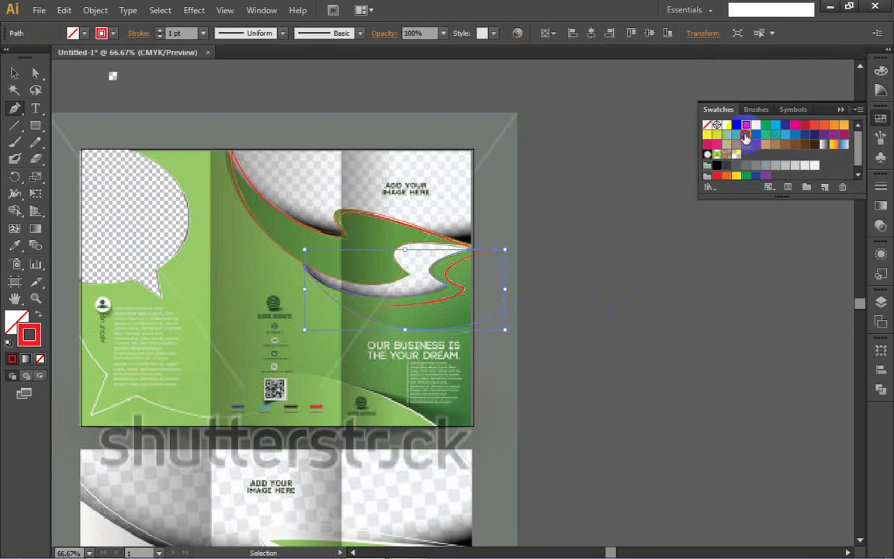
pyautogui.click(745, 137)
pyautogui.click(15, 320)
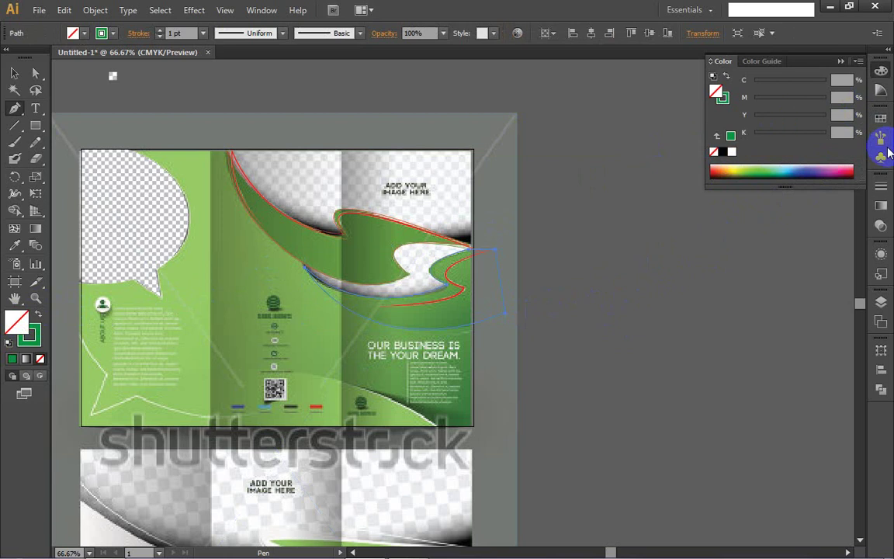
pyautogui.click(881, 119)
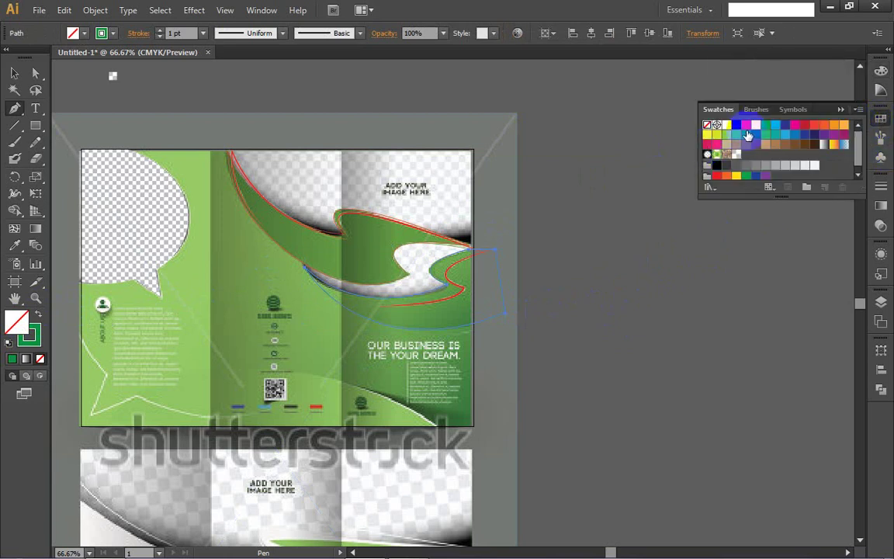
pyautogui.click(747, 136)
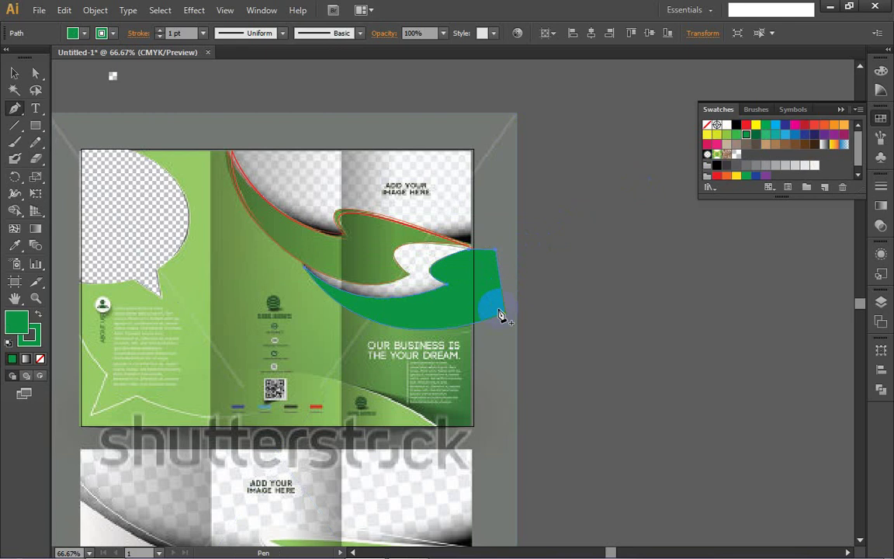
# - Send the green-filled lower band shape behind the reference image and undo the stray anchor point
pyautogui.hotkey('ctrl', 'shift', '[')
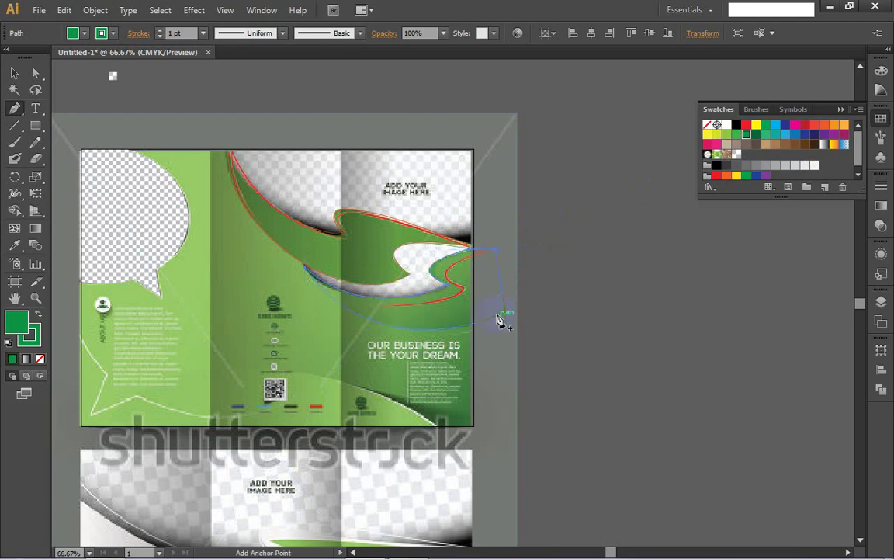
pyautogui.click(499, 318)
pyautogui.keyDown('ctrl'); pyautogui.click(497, 317); pyautogui.keyUp('ctrl')
pyautogui.hotkey('ctrl', 'shift', '[')
pyautogui.click(453, 299)
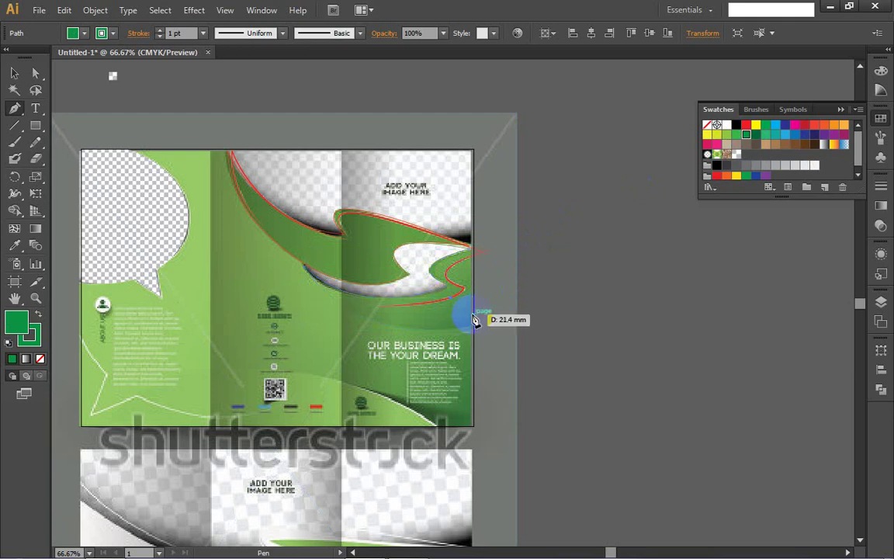
pyautogui.hotkey('ctrl', 'z')
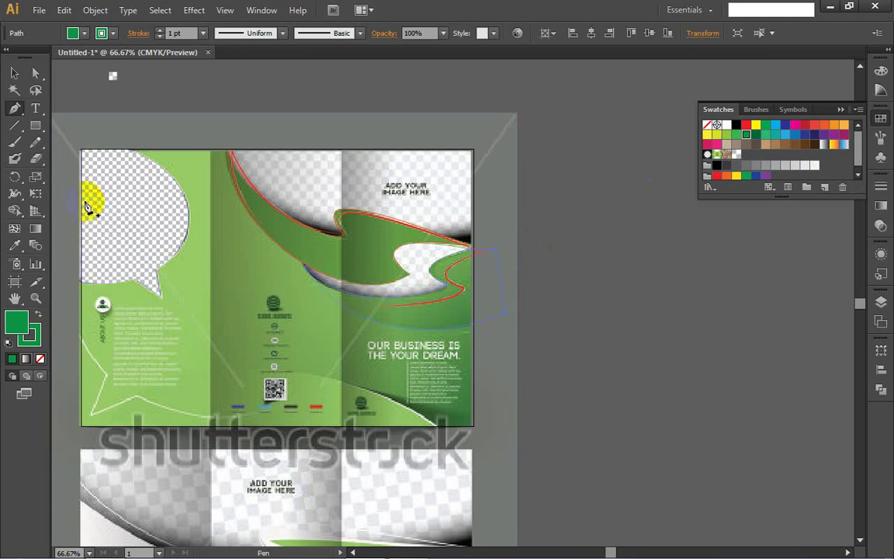
pyautogui.click(14, 73)
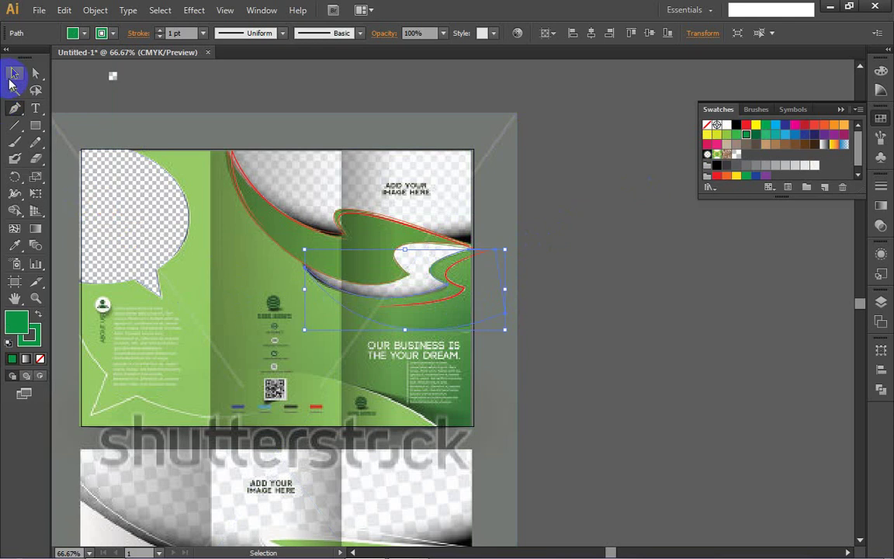
pyautogui.click(459, 291)
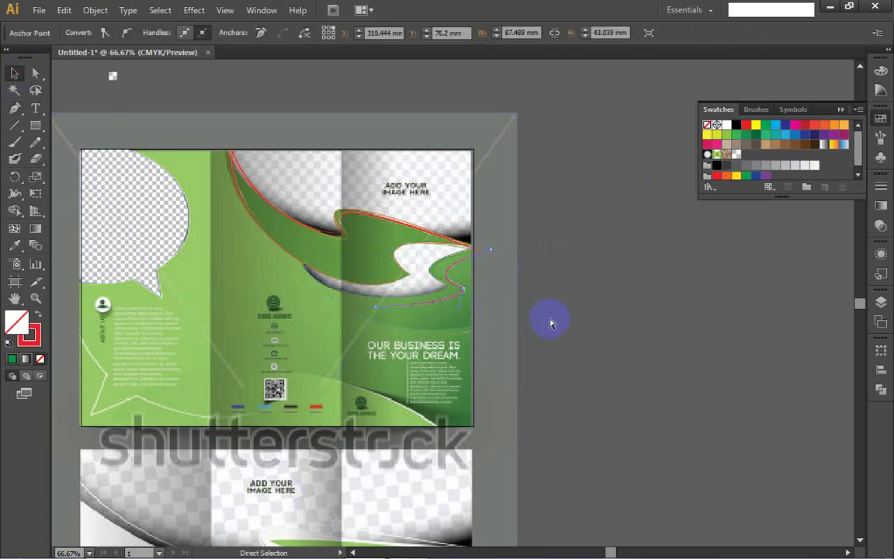
pyautogui.click(13, 73)
pyautogui.click(423, 299)
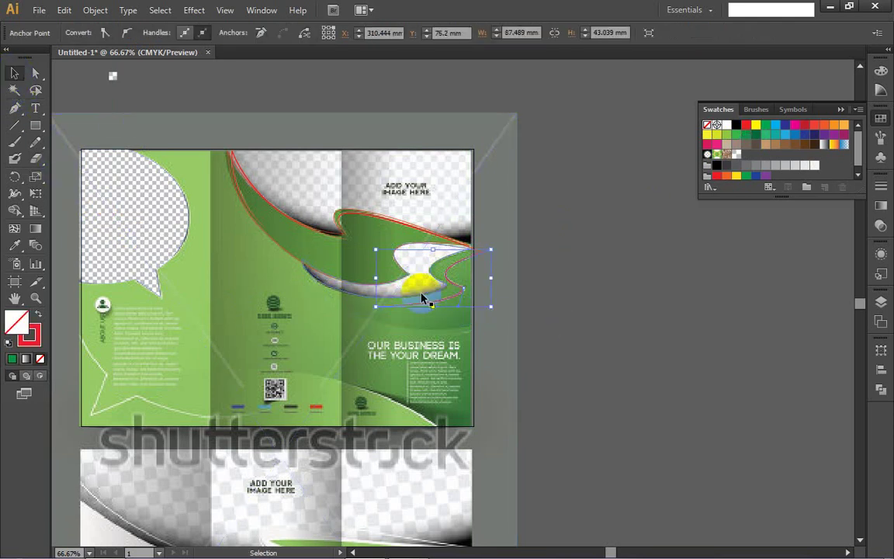
pyautogui.click(571, 293)
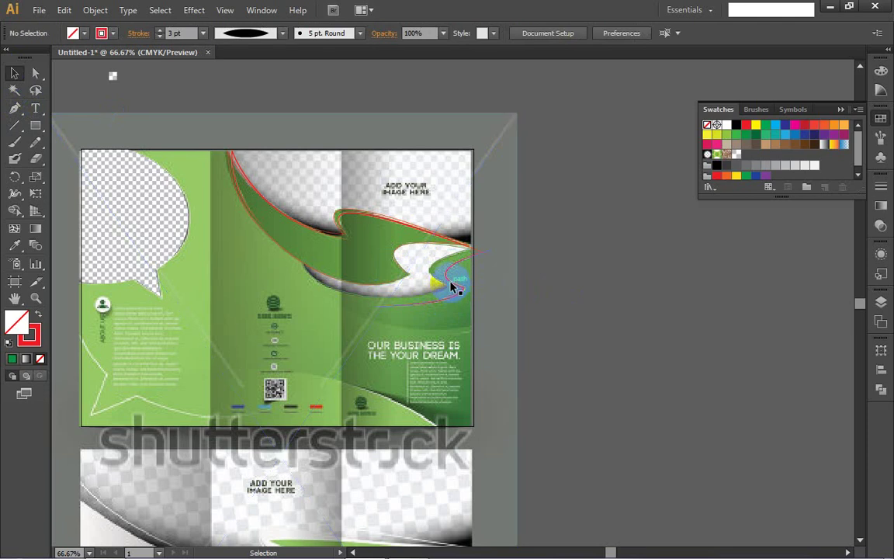
# - Select the linked brochure reference image and send it backward behind the green swoosh, traced curves and white panels
pyautogui.click(497, 318)
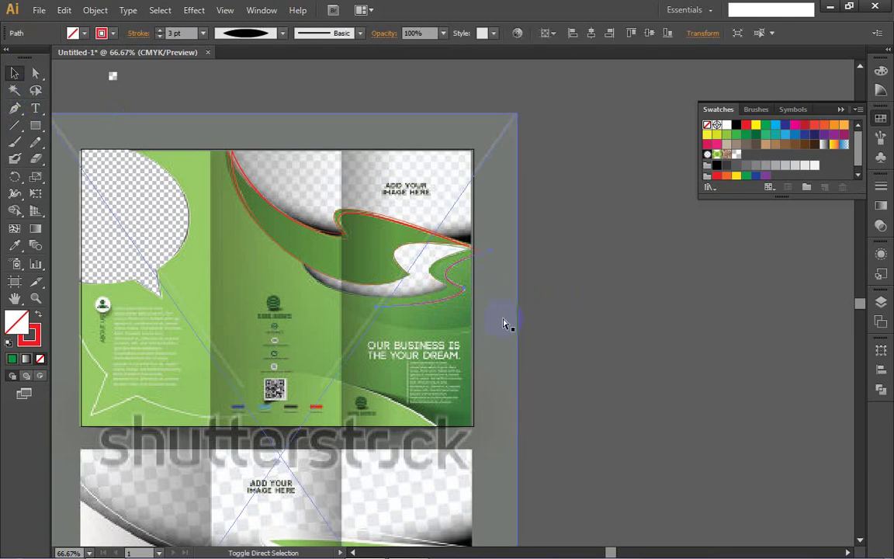
pyautogui.hotkey('ctrl', 'shift', ']')
pyautogui.click(443, 323)
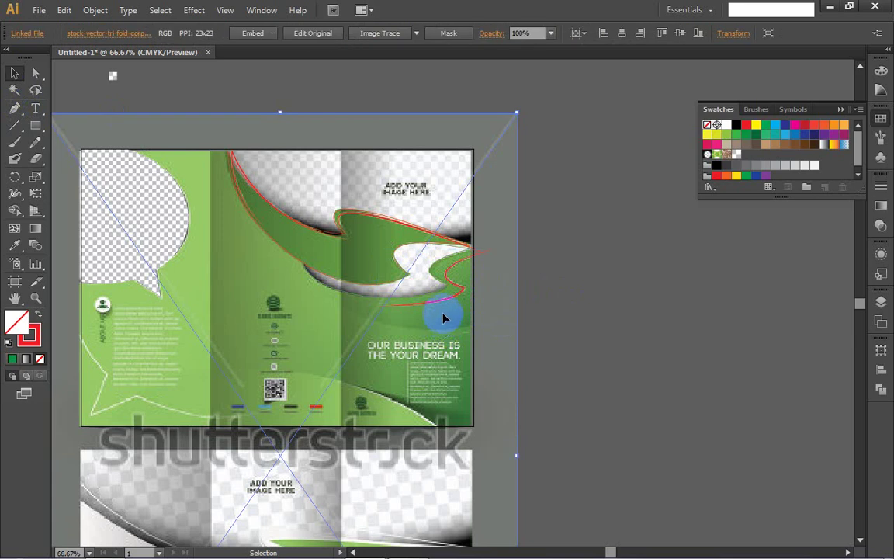
pyautogui.press('a')
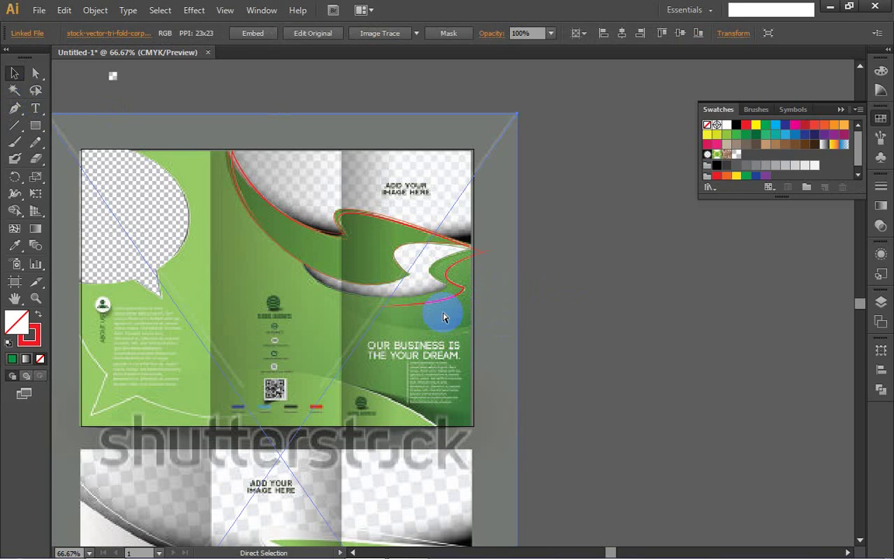
pyautogui.hotkey('ctrl', 'z')
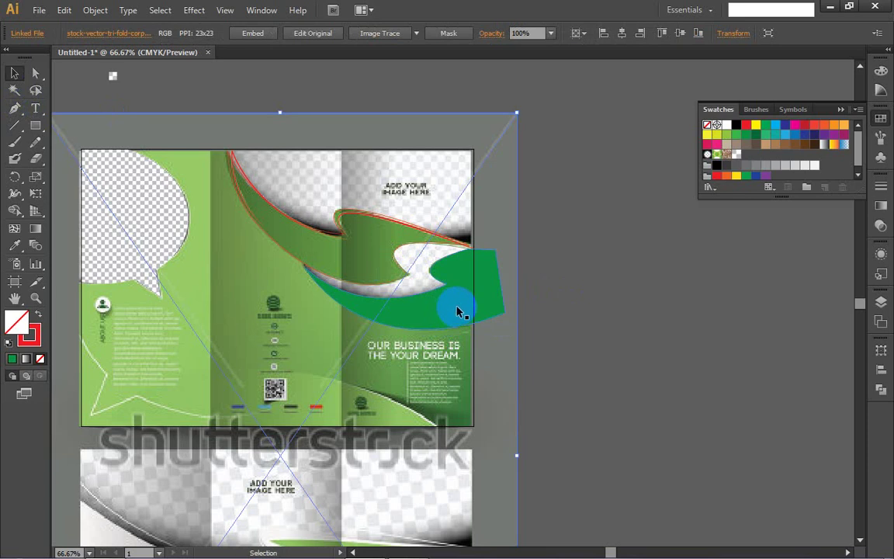
pyautogui.hotkey('ctrl', 'shift', '[')
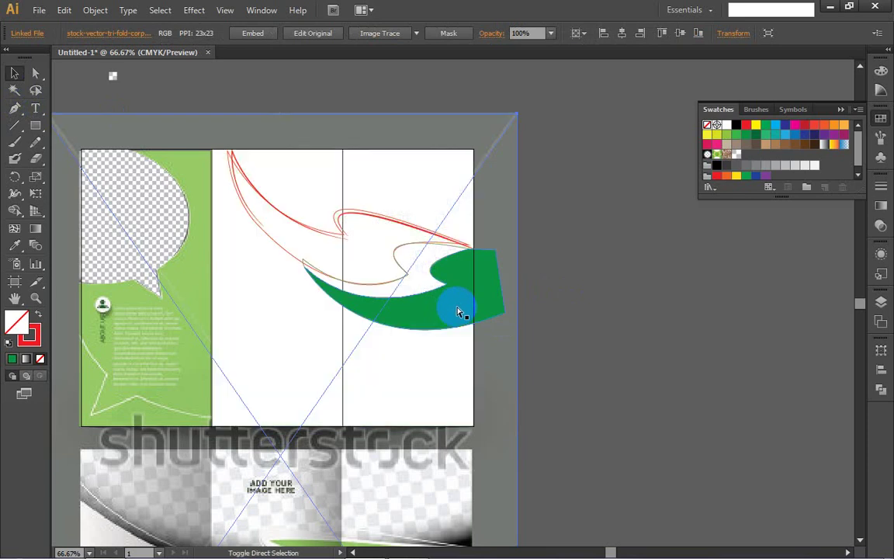
# - Try bringing the reference image in front of all the artwork, and undo that reordering
pyautogui.hotkey('ctrl', 'shift', '[')
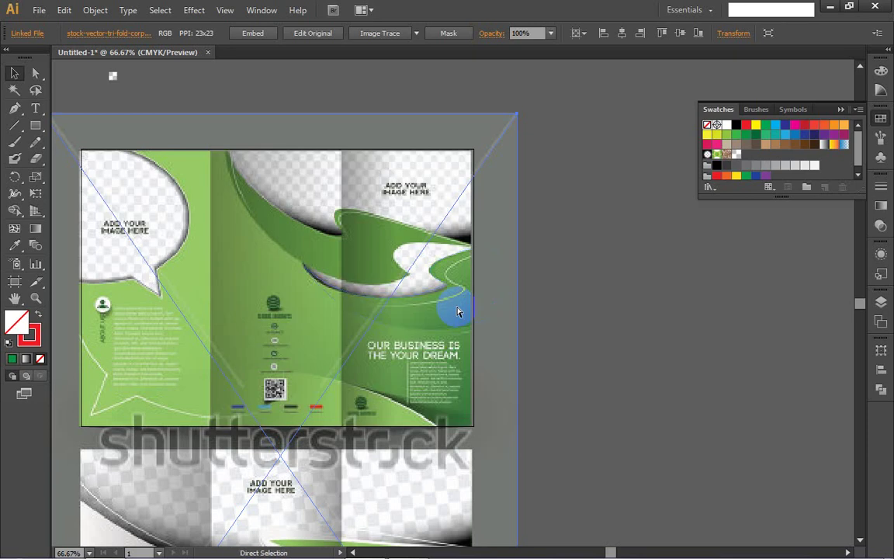
pyautogui.click(583, 291)
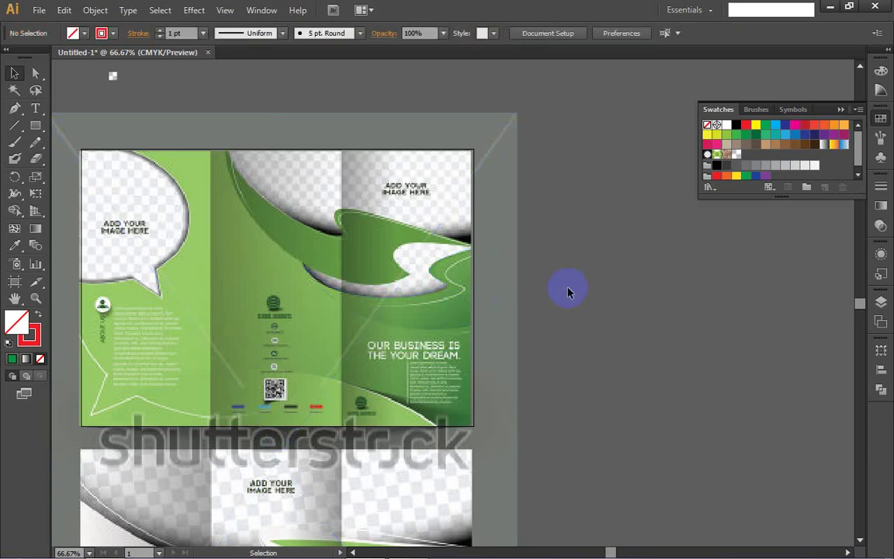
pyautogui.press('ctrl')
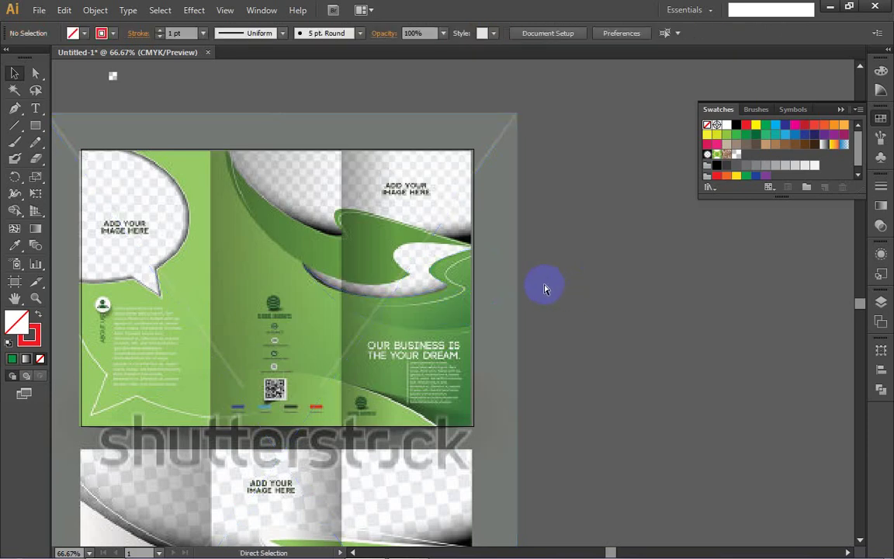
pyautogui.hotkey('ctrl', 'z')
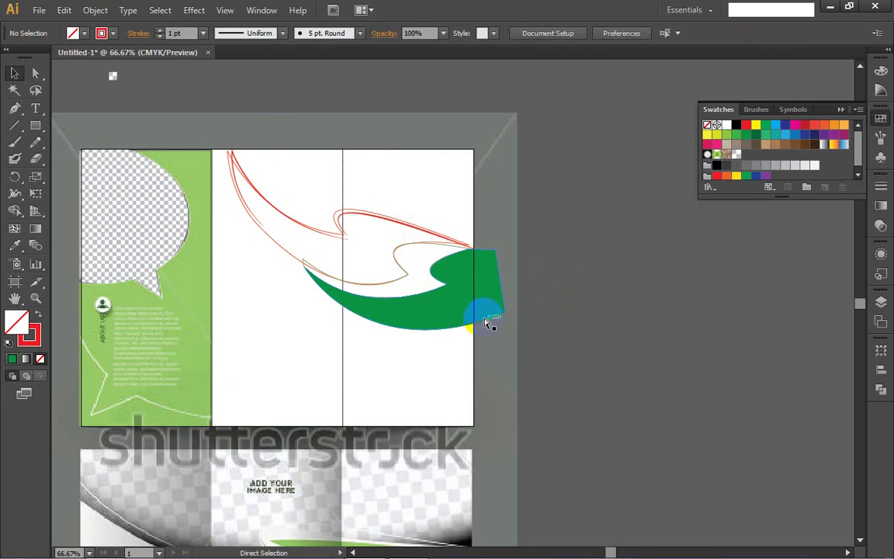
# - Select the green swoosh shape and bring it to the front, above the reference image
pyautogui.keyDown('ctrl'); pyautogui.click(486, 321); pyautogui.keyUp('ctrl')
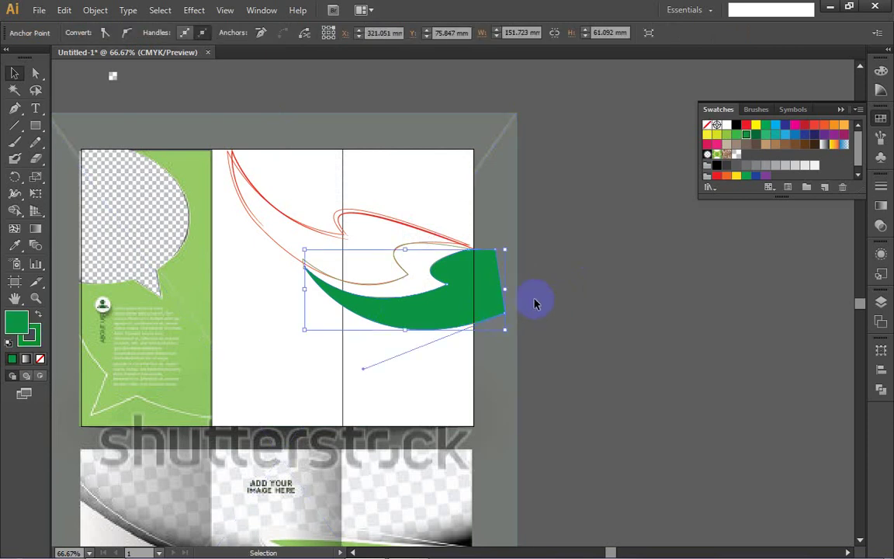
pyautogui.click(586, 293)
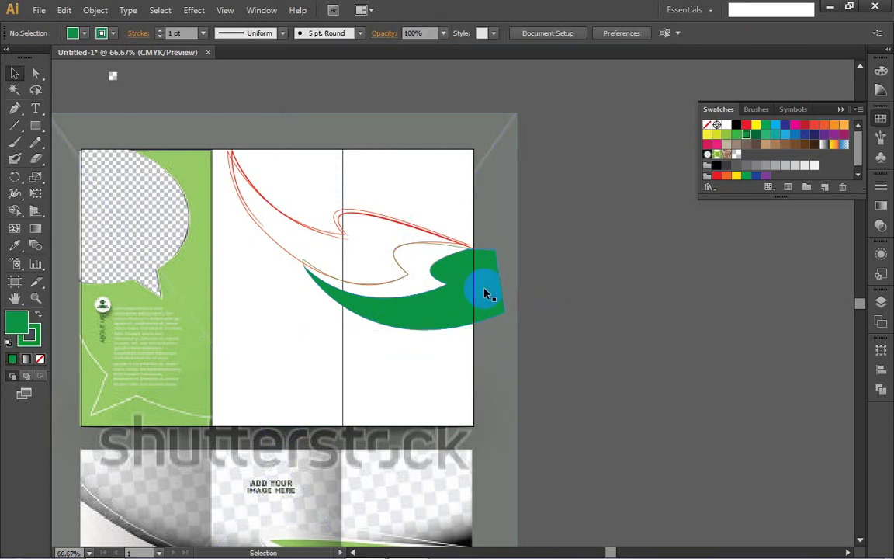
pyautogui.click(456, 293)
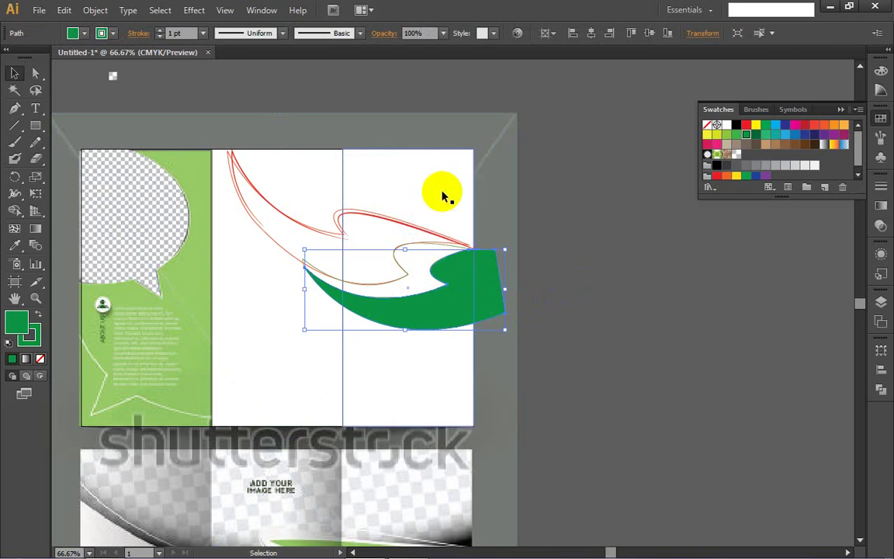
pyautogui.press('ctrl')
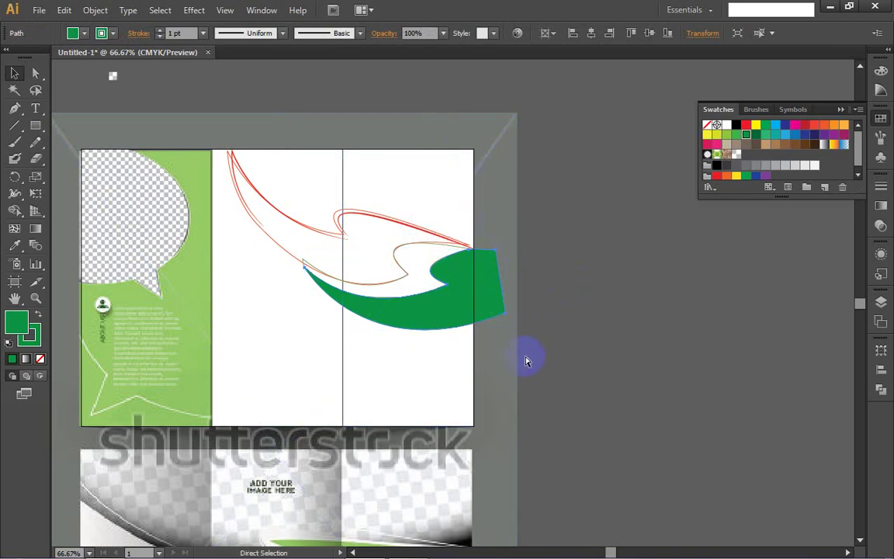
pyautogui.press('ctrl')
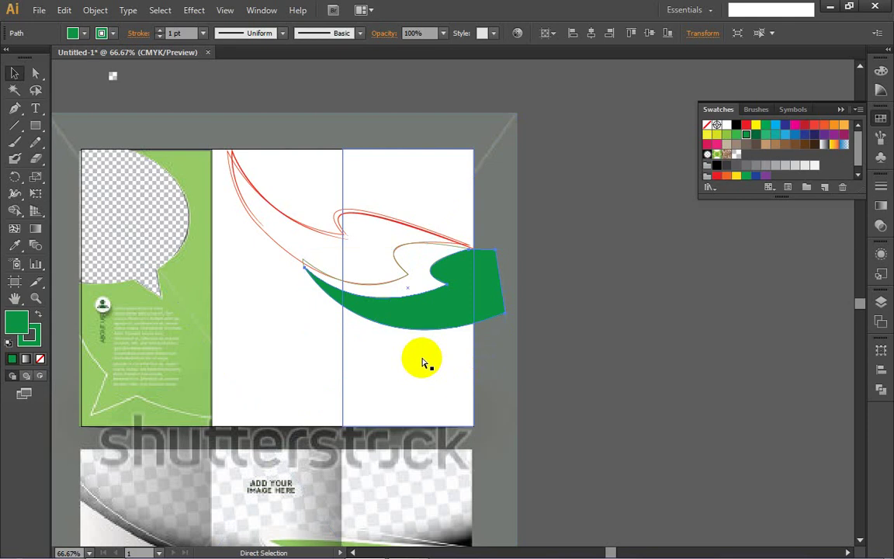
pyautogui.hotkey('ctrl', 'z')
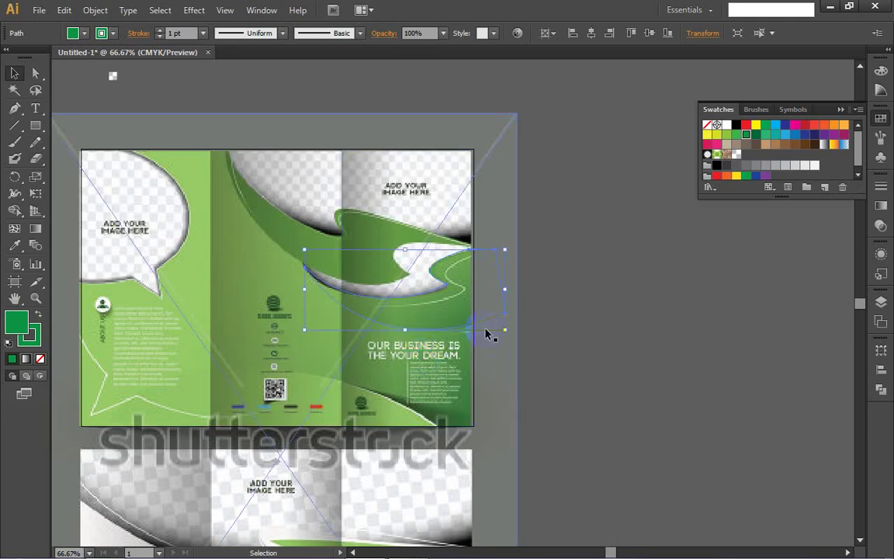
pyautogui.press('ctrl')
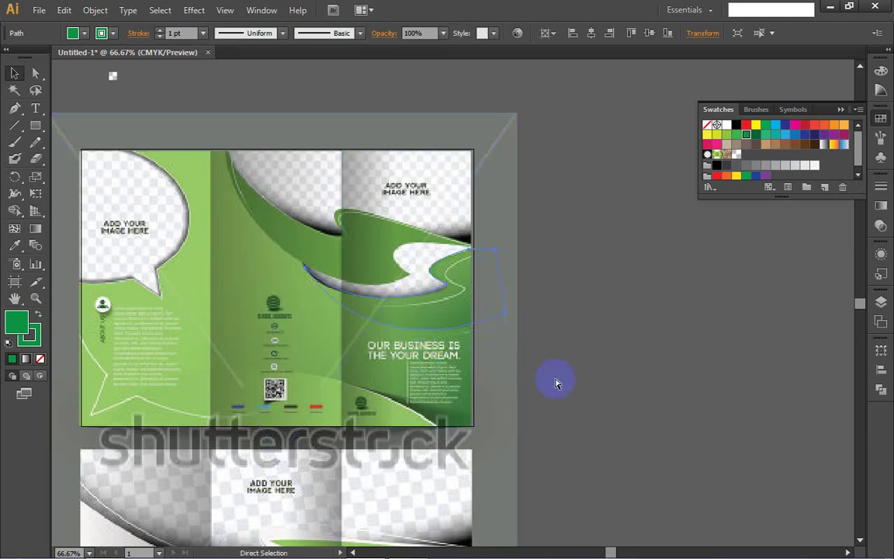
pyautogui.hotkey('ctrl', 'shift', ']')
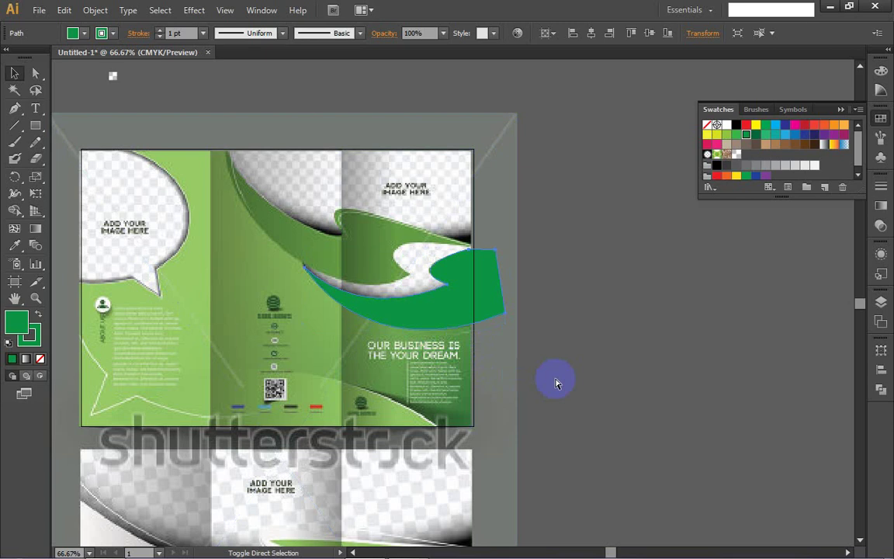
pyautogui.press('ctrl')
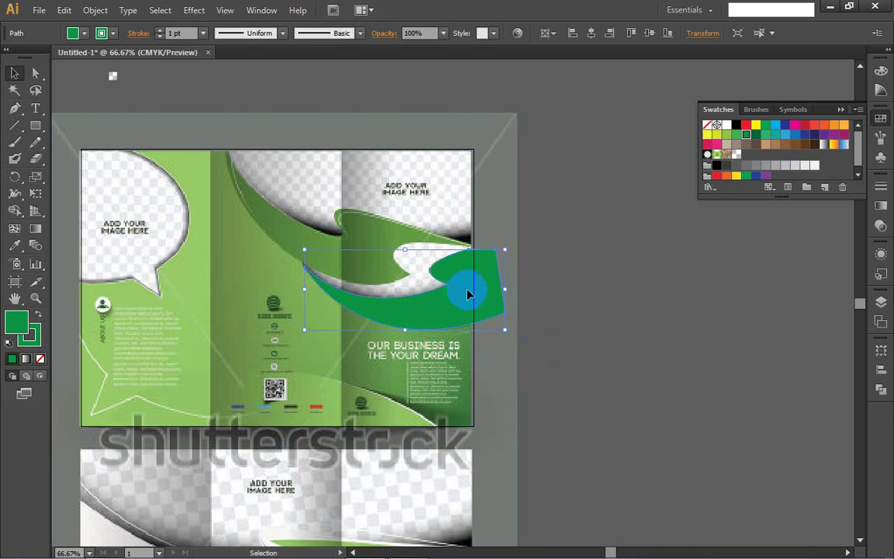
# - Send the green swoosh shape to the back, behind the reference image
pyautogui.hotkey('ctrl', '+')
pyautogui.hotkey('ctrl', '+')
pyautogui.hotkey('ctrl', '+')
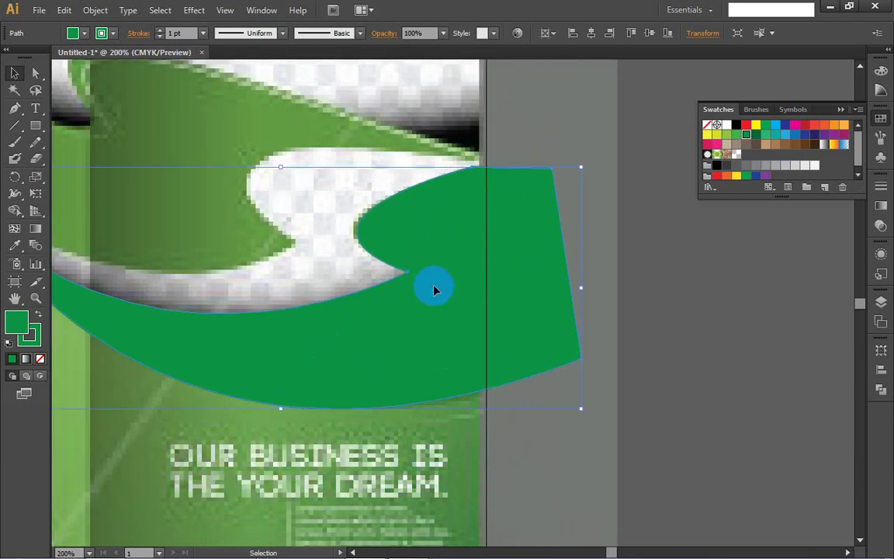
pyautogui.press('a')
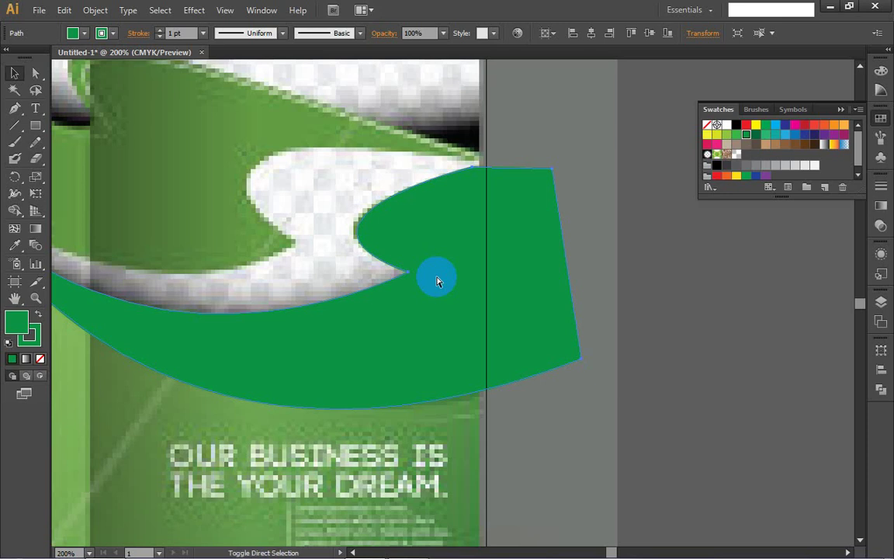
pyautogui.hotkey('ctrl', 'shift', '[')
pyautogui.hotkey('ctrl', 'shift', ']')
pyautogui.hotkey('ctrl', 'shift', '[')
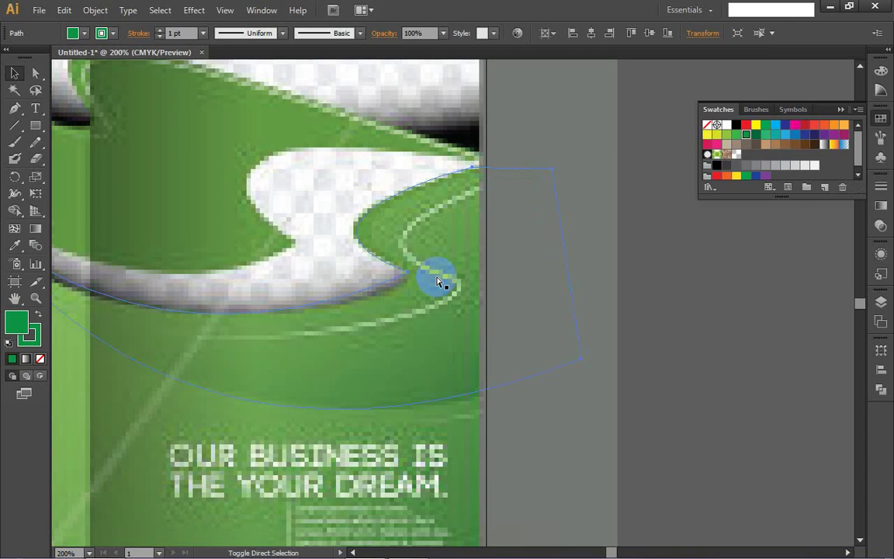
# - Select the reference image, dismiss the Snagit hotkey prompt and help window, and send the image behind all the artwork
pyautogui.click(553, 138)
pyautogui.hotkey('ctrl', 'shift', 'p')
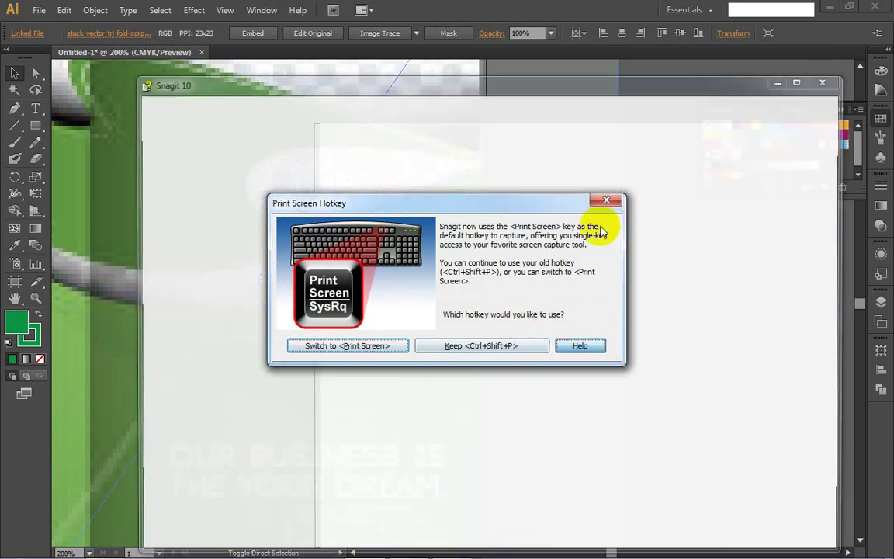
pyautogui.click(607, 201)
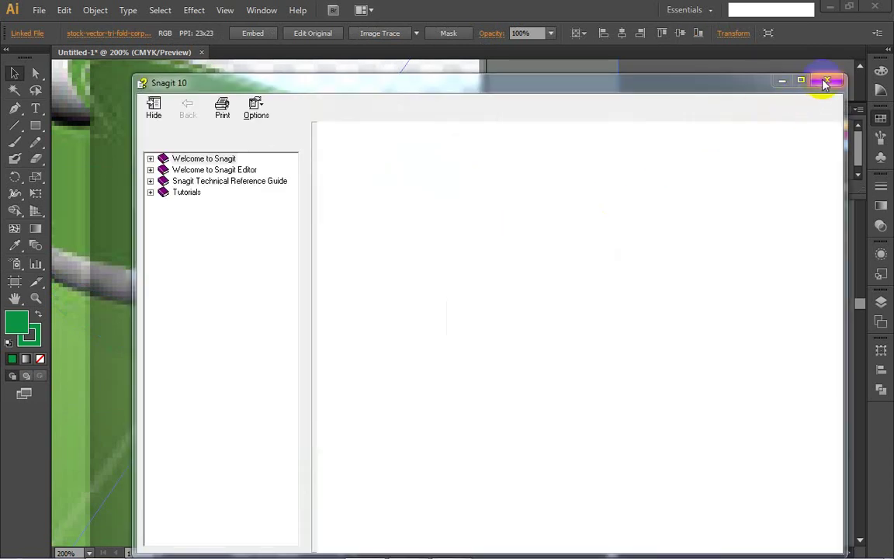
pyautogui.click(825, 82)
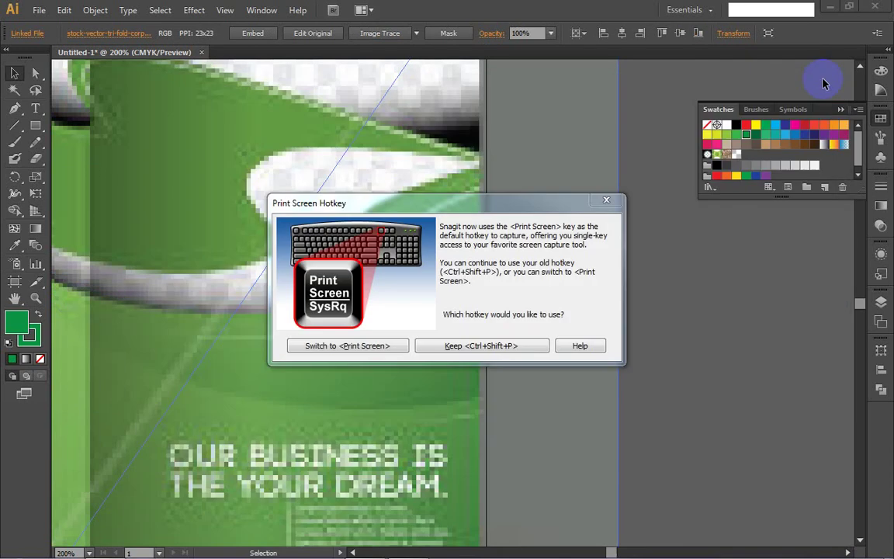
pyautogui.click(607, 201)
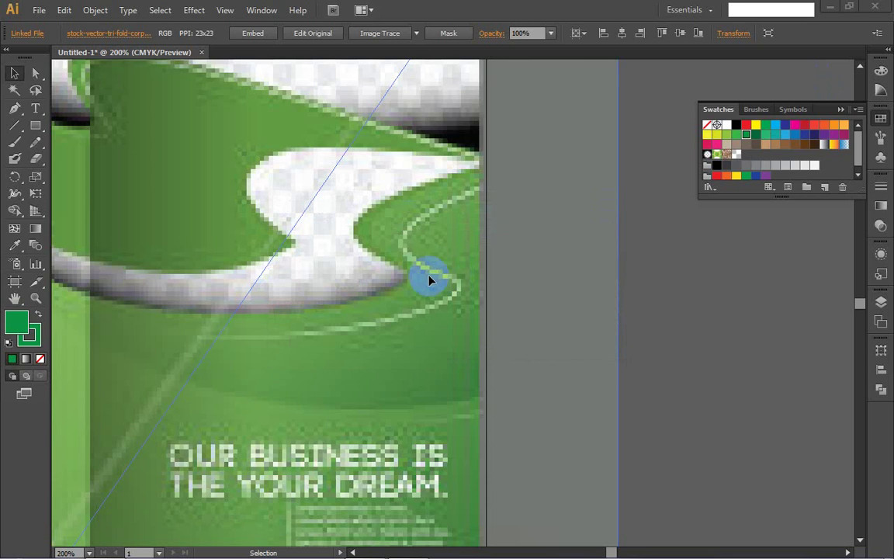
pyautogui.press('ctrl')
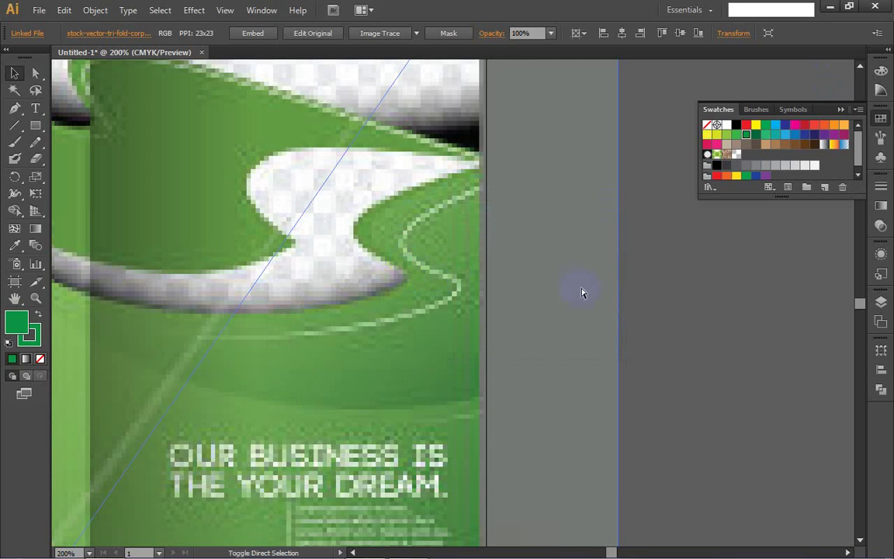
pyautogui.hotkey('ctrl', 'shift', '[')
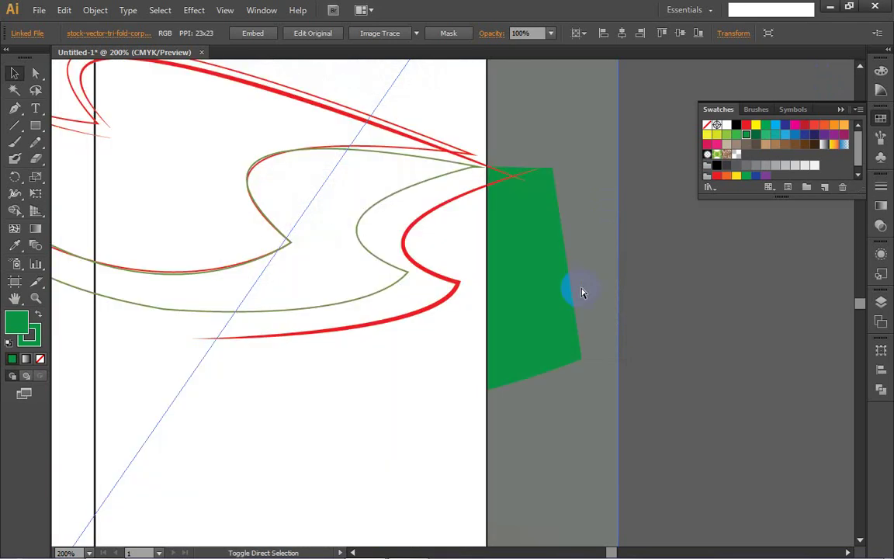
pyautogui.click(478, 333)
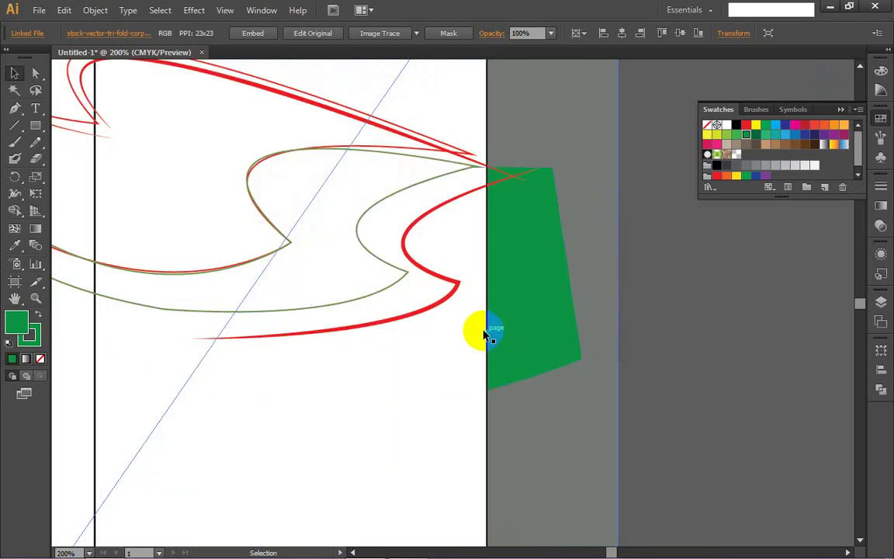
pyautogui.press('a')
pyautogui.click(451, 296)
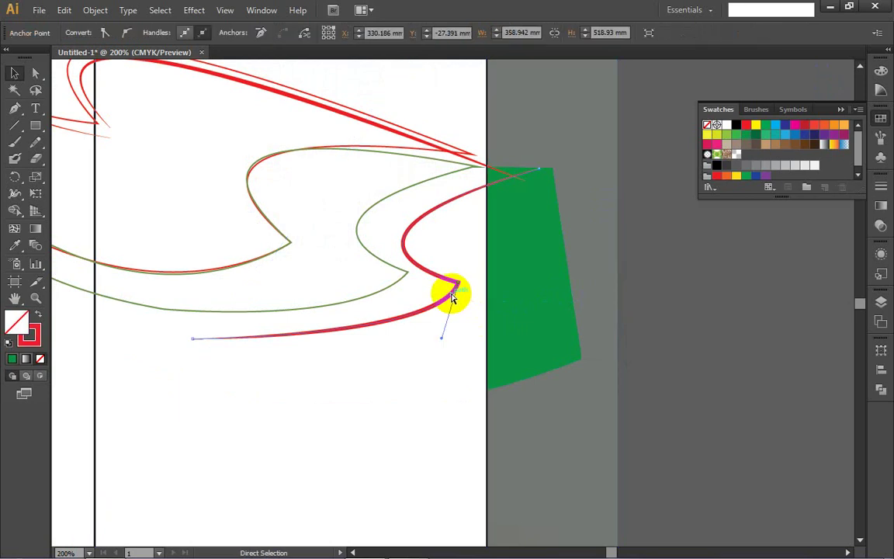
pyautogui.press('v')
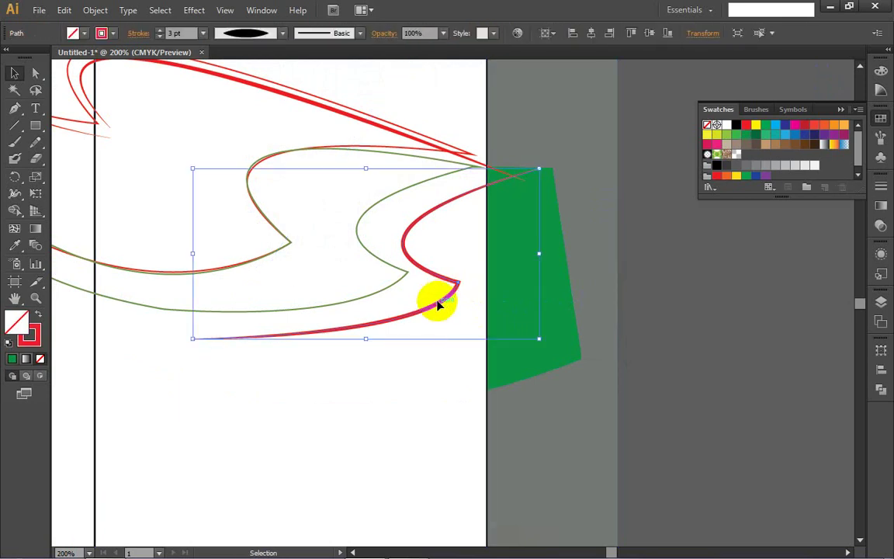
pyautogui.press('ctrl')
pyautogui.press('a')
# - Try sending the green swoosh shape behind the reference image twice, undoing the reordering each time
pyautogui.click(541, 354)
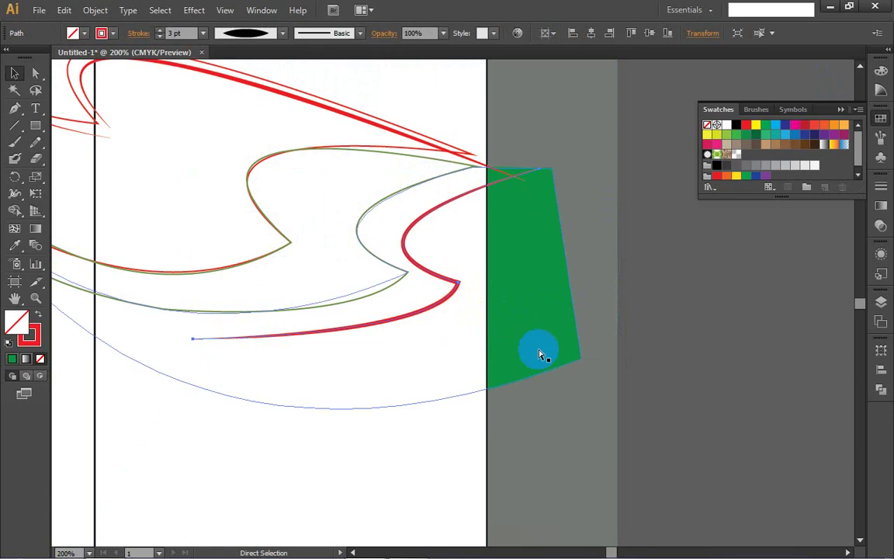
pyautogui.press('ctrl')
pyautogui.click(546, 358)
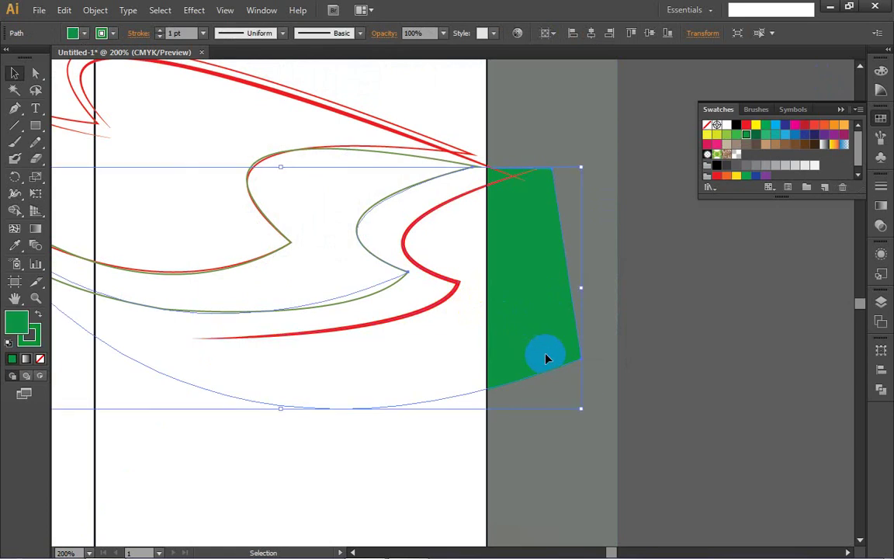
pyautogui.hotkey('ctrl', '[')
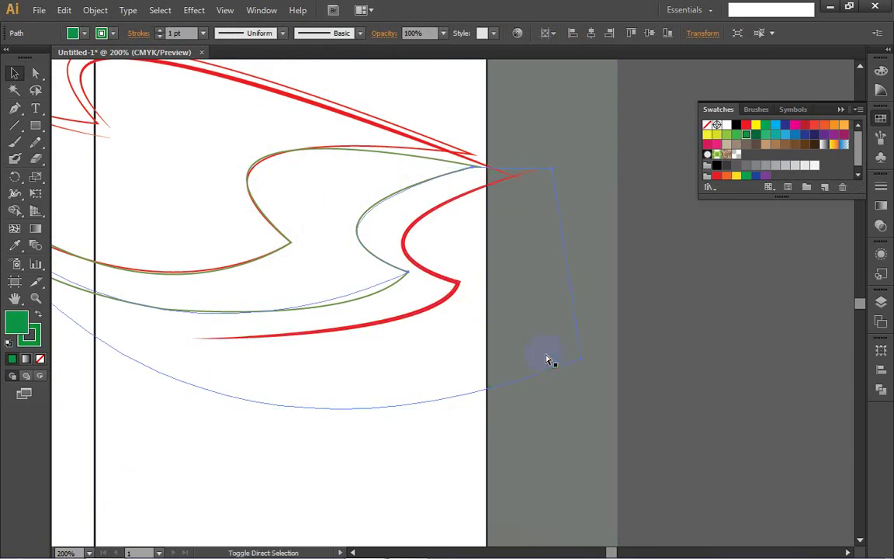
pyautogui.hotkey('ctrl', 'z')
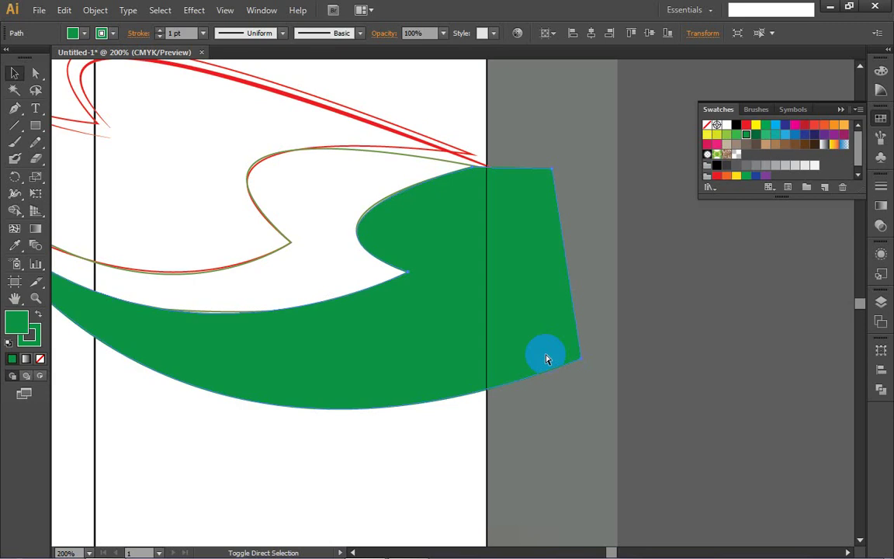
pyautogui.press('ctrl')
pyautogui.hotkey('ctrl', '7')
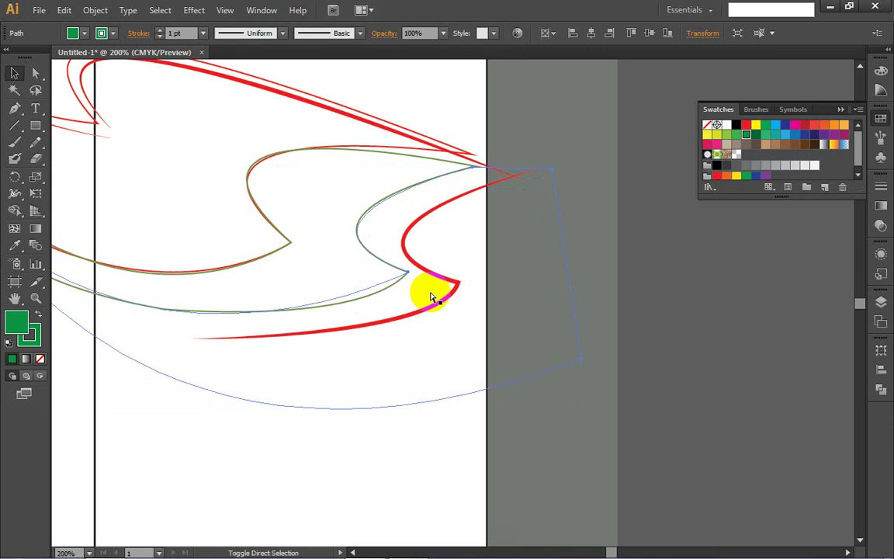
pyautogui.click(478, 322)
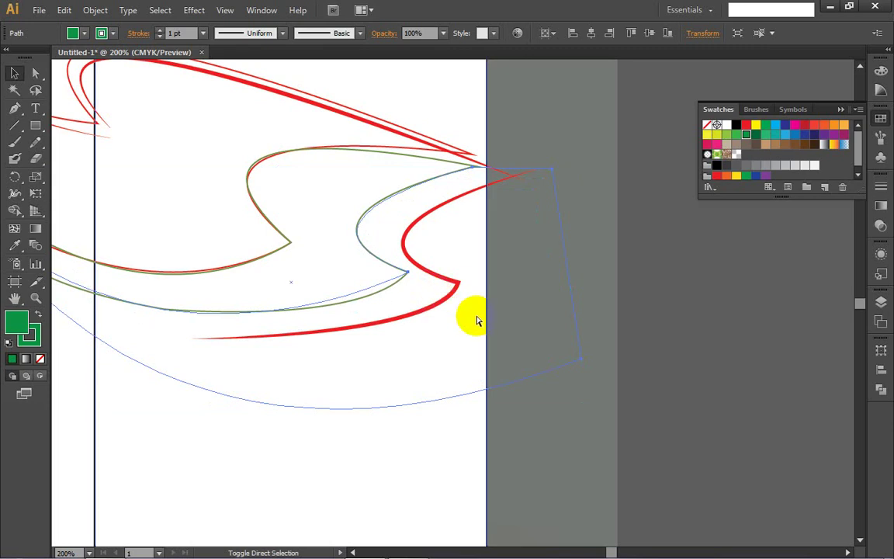
pyautogui.hotkey('ctrl', 'z')
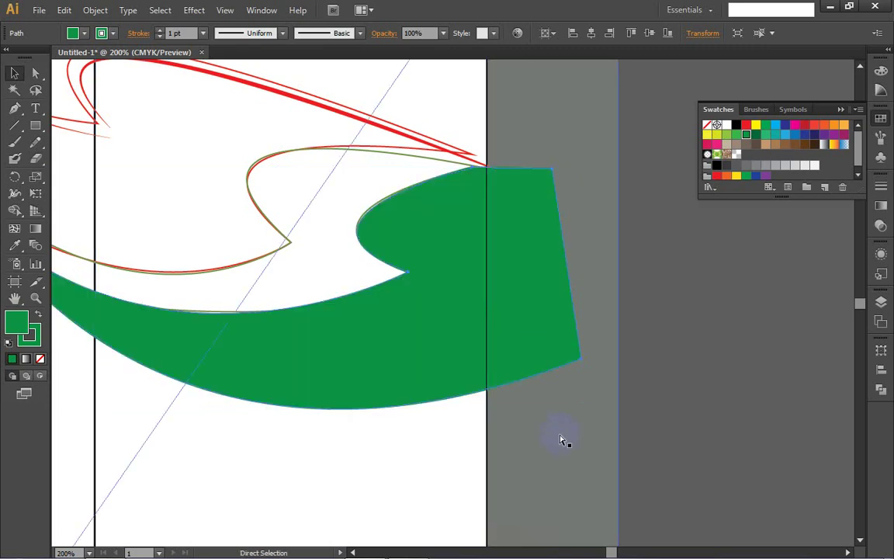
# - Select the reference image and bring it in front of all the artwork
pyautogui.click(564, 439)
pyautogui.press('ctrl')
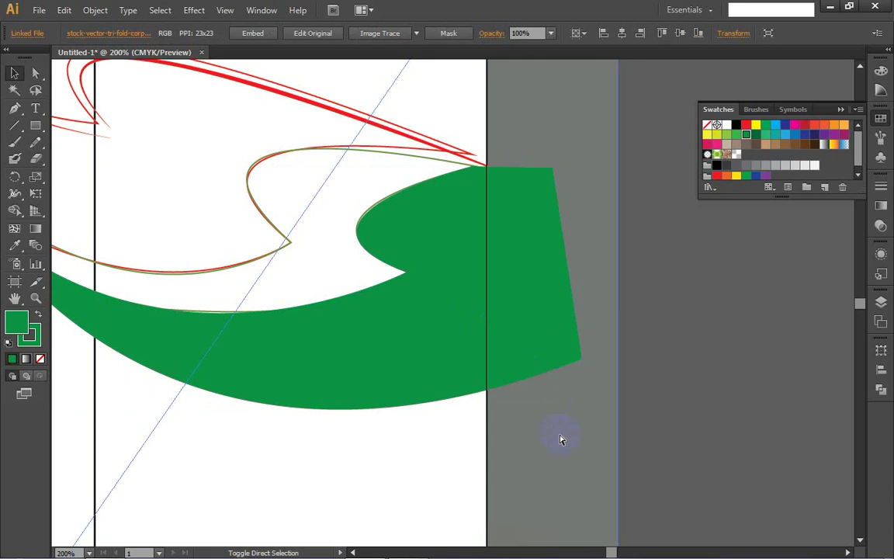
pyautogui.hotkey('ctrl', 'shift', ']')
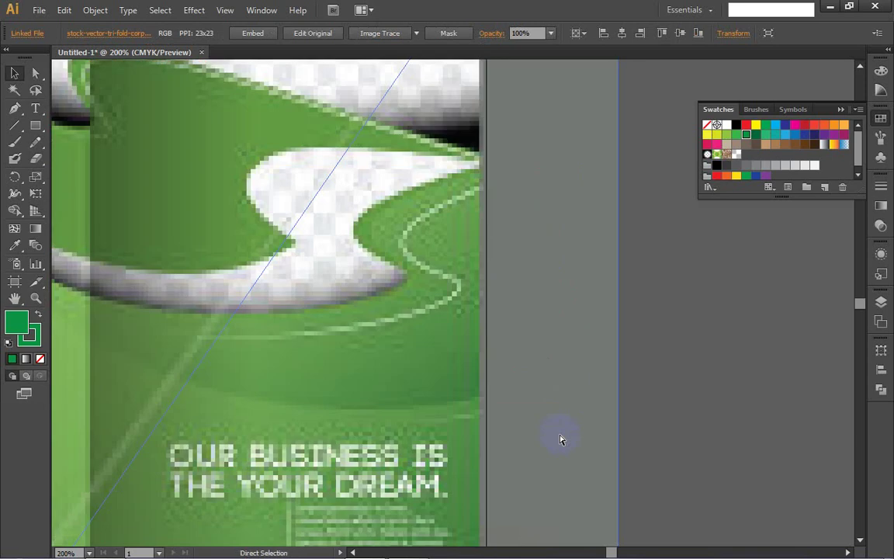
# - Undo the recent stacking changes and the swoosh's green fill, stepping back until its bare outline and the red curves lie over the reference image
pyautogui.hotkey('ctrl', 'shift', 'z')
pyautogui.hotkey('ctrl', 'z')
pyautogui.hotkey('ctrl', 'shift', 'z')
pyautogui.hotkey('ctrl', 'z')
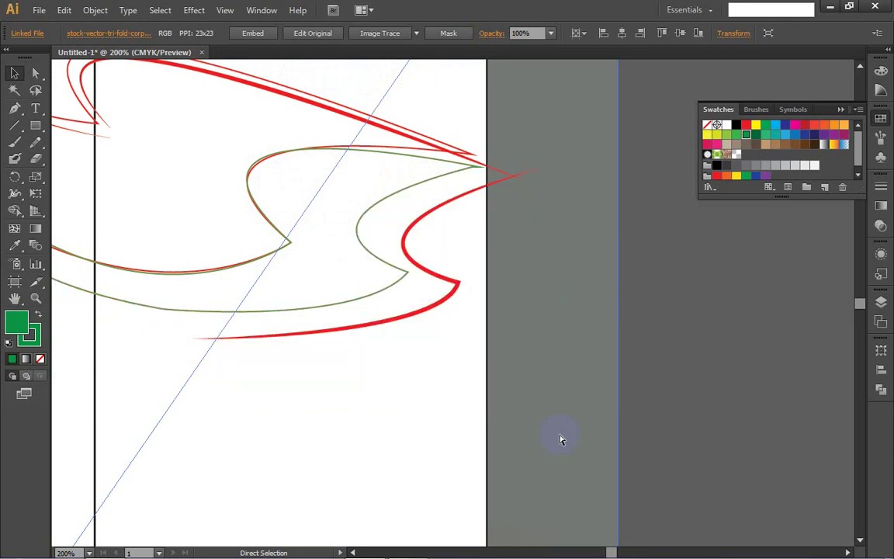
pyautogui.hotkey('ctrl', 'z')
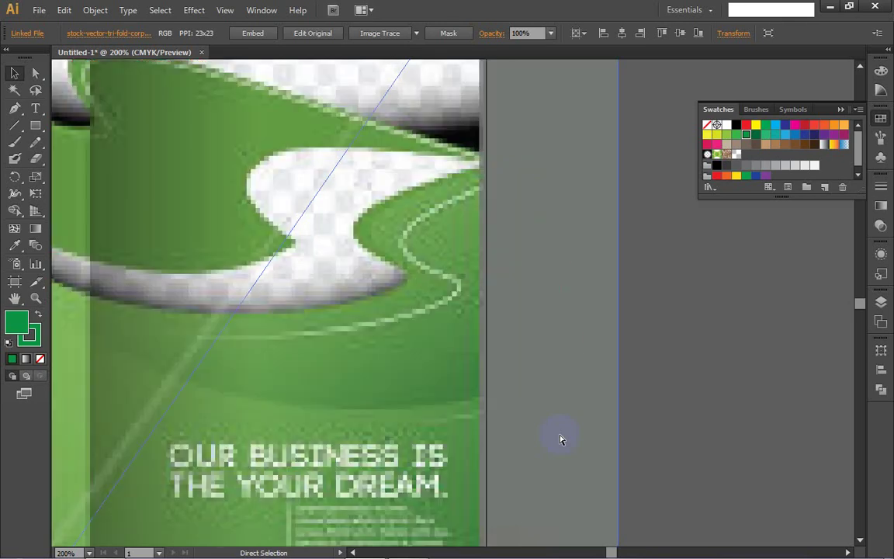
pyautogui.hotkey('ctrl', 'shift', 'z')
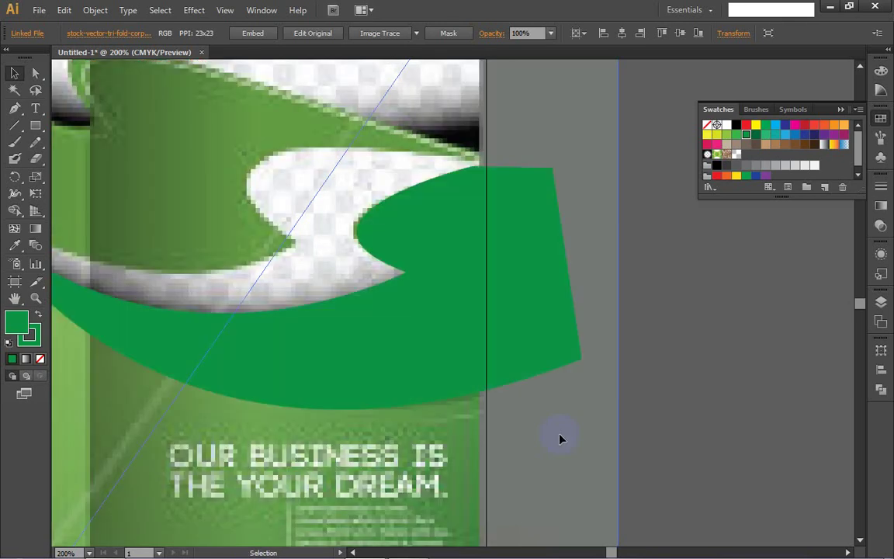
pyautogui.hotkey('ctrl', 'z')
pyautogui.hotkey('ctrl', 'shift', 'z')
pyautogui.hotkey('ctrl', 'z')
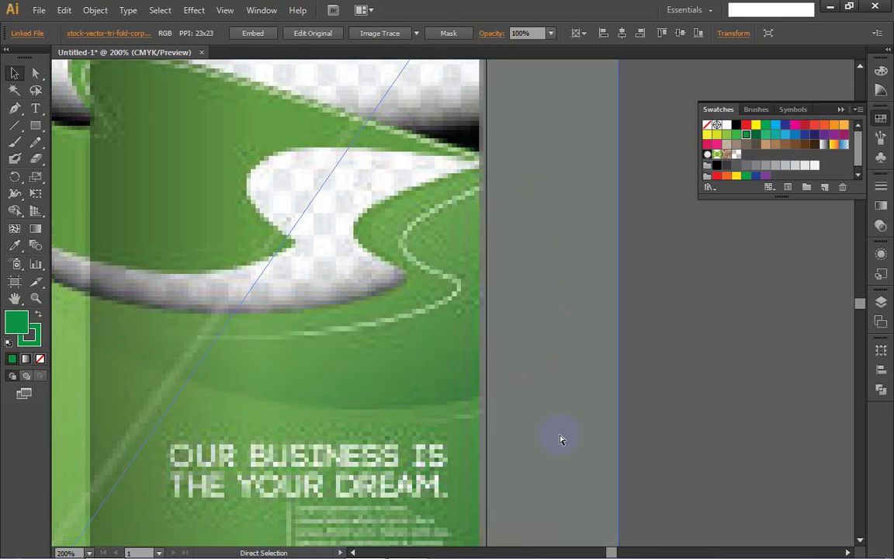
pyautogui.hotkey('ctrl', 'shift', 'z')
pyautogui.hotkey('ctrl', ']')
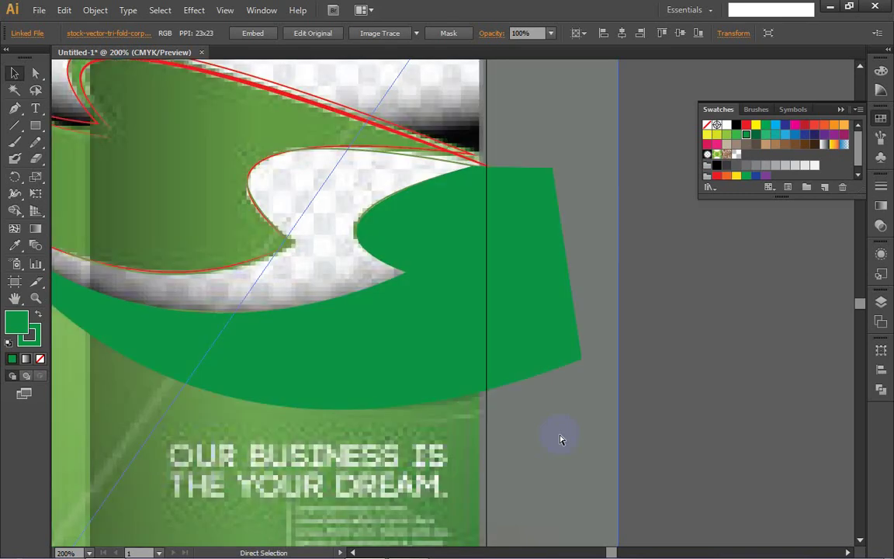
pyautogui.hotkey('ctrl', 'z')
pyautogui.hotkey('ctrl', 'shift', 'z')
pyautogui.hotkey('ctrl', 'z')
pyautogui.press('v')
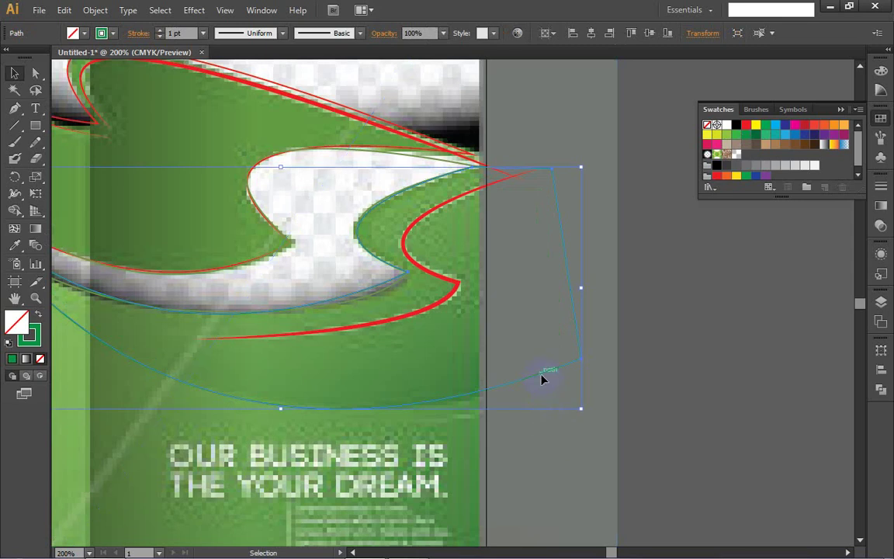
# - Send the unfilled swoosh outline to the back, behind the reference image
pyautogui.press('ctrl')
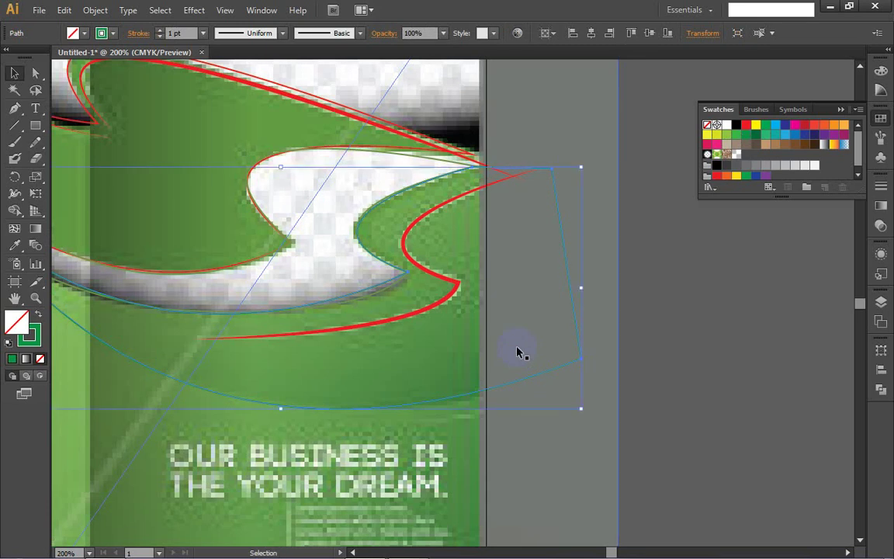
pyautogui.press('ctrl')
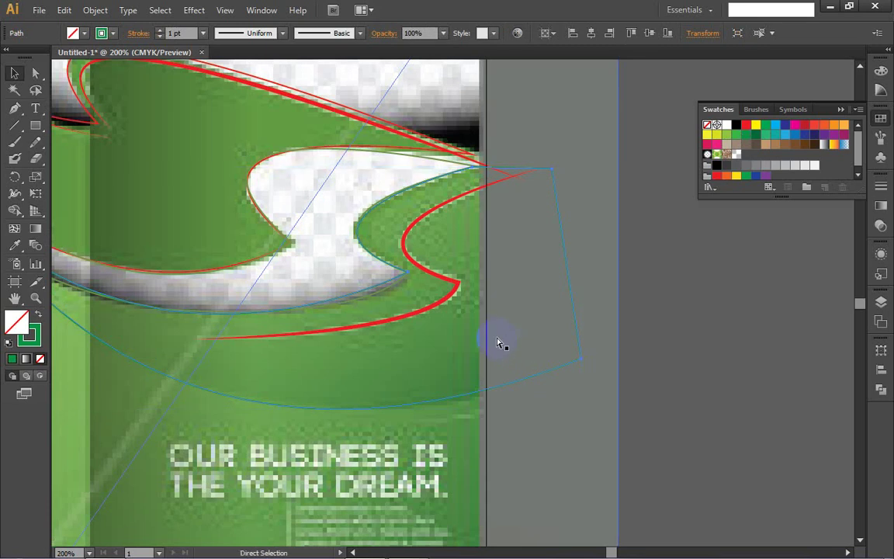
pyautogui.press('ctrl')
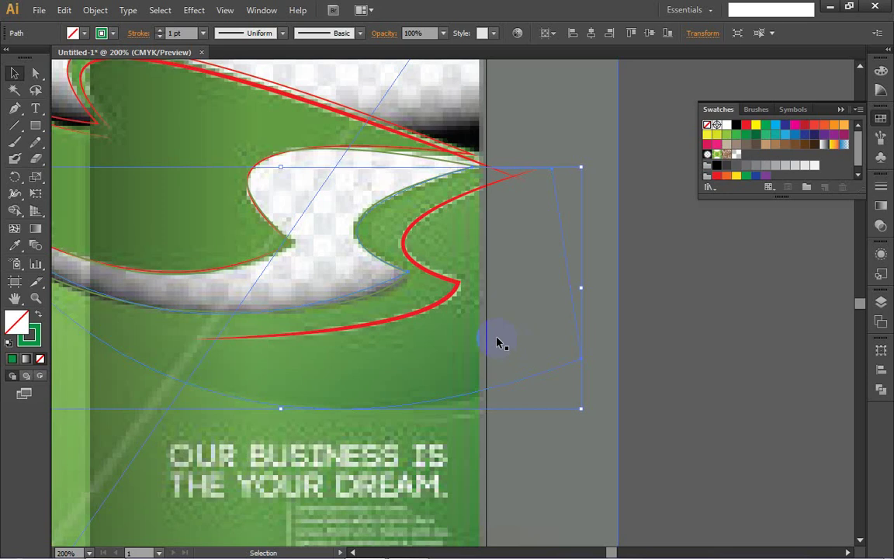
# - Bring the thick red S-shaped curve to the front, and select the reference image
pyautogui.click(435, 311)
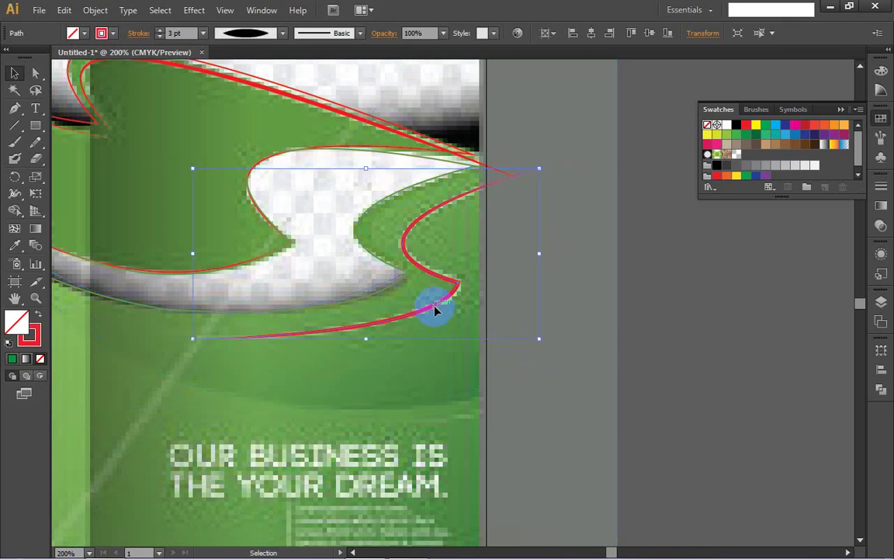
pyautogui.press('ctrl')
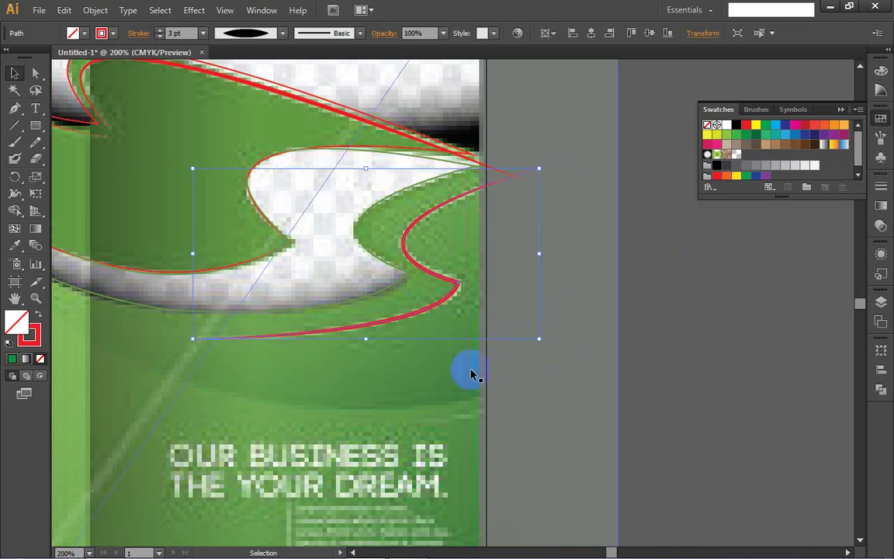
pyautogui.click(416, 386)
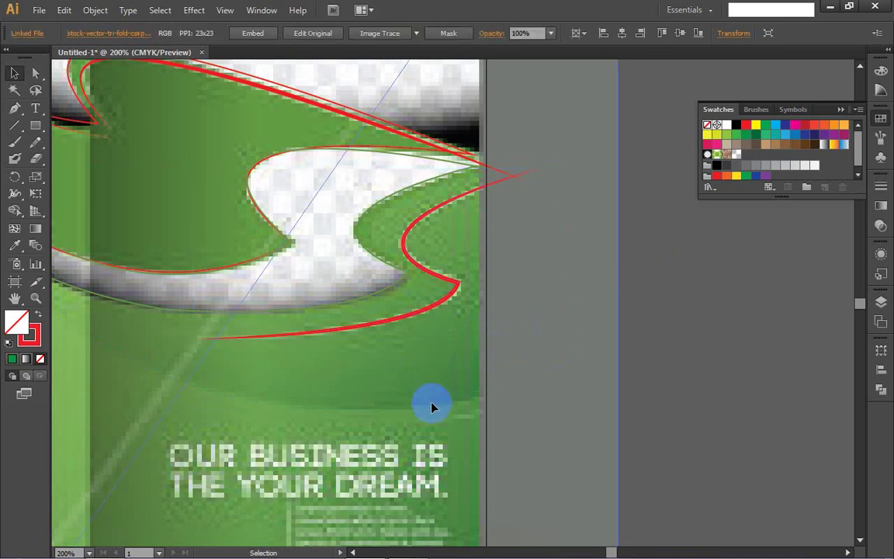
pyautogui.click(405, 323)
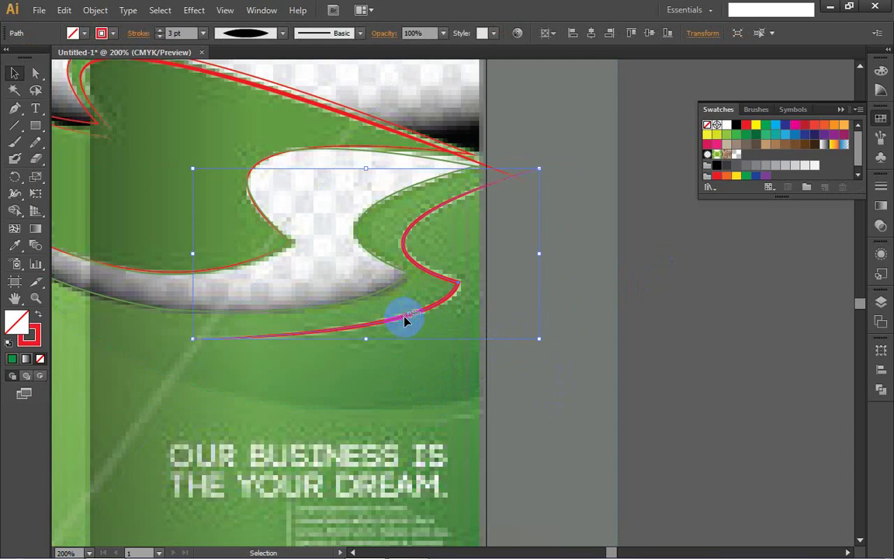
pyautogui.click(309, 404)
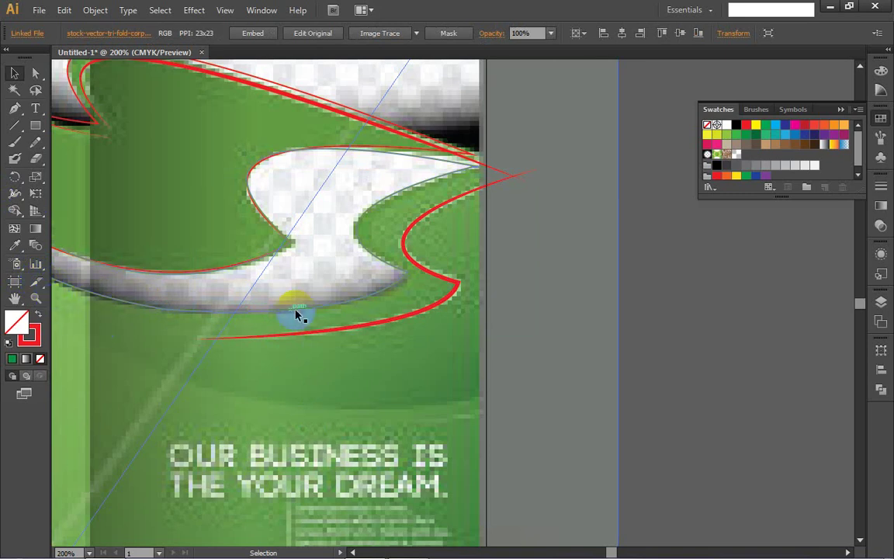
pyautogui.click(38, 10)
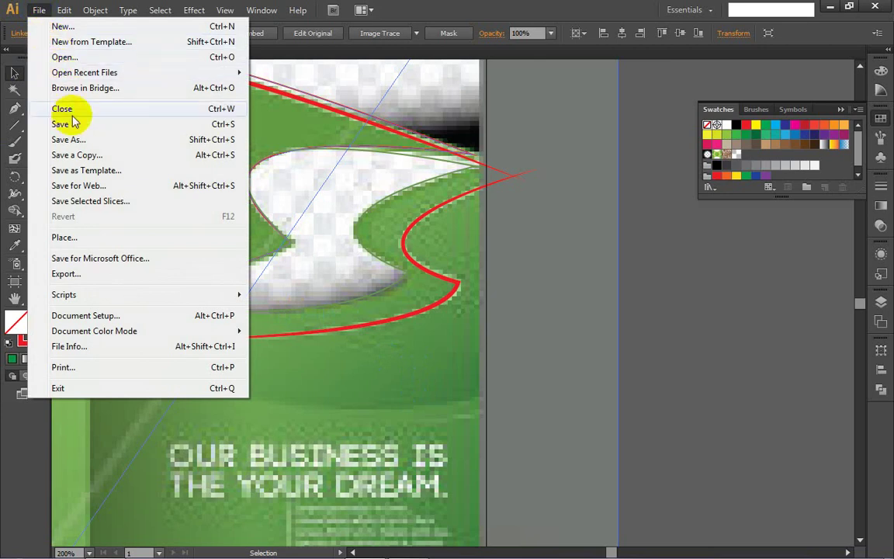
pyautogui.click(65, 10)
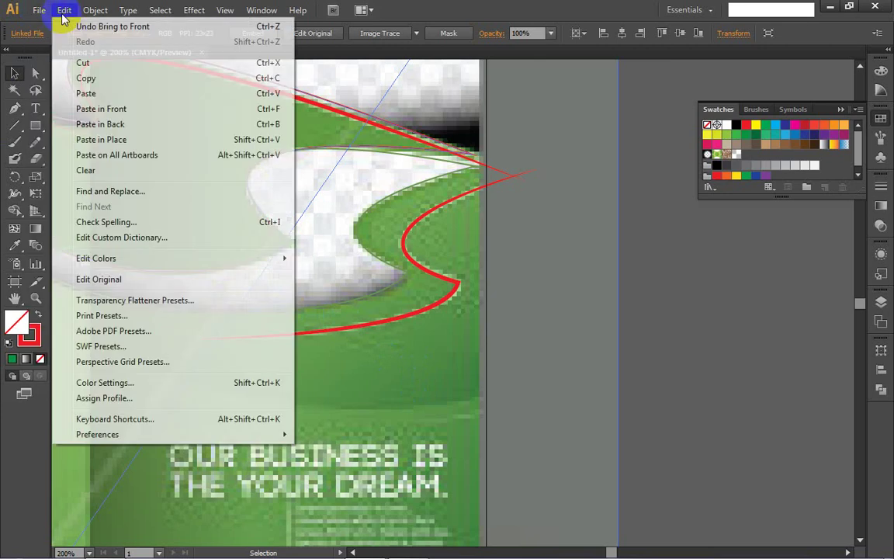
pyautogui.click(67, 11)
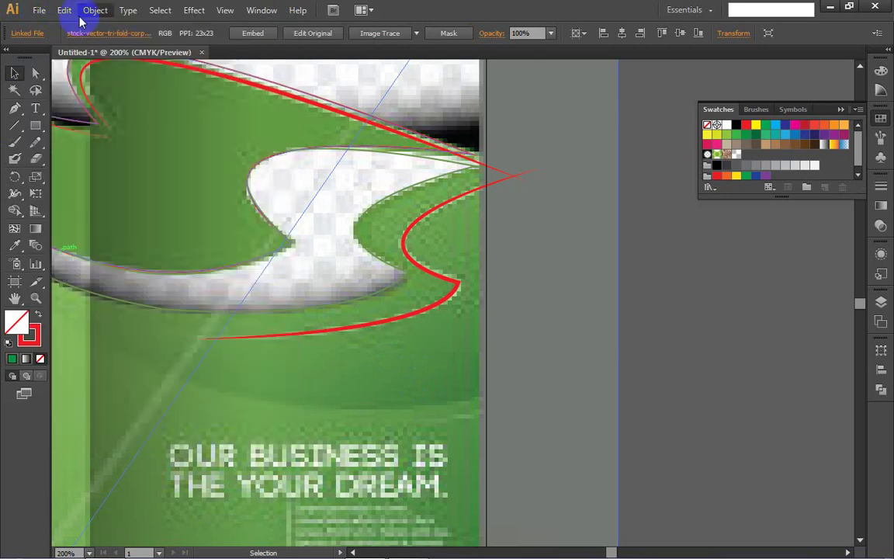
pyautogui.click(93, 11)
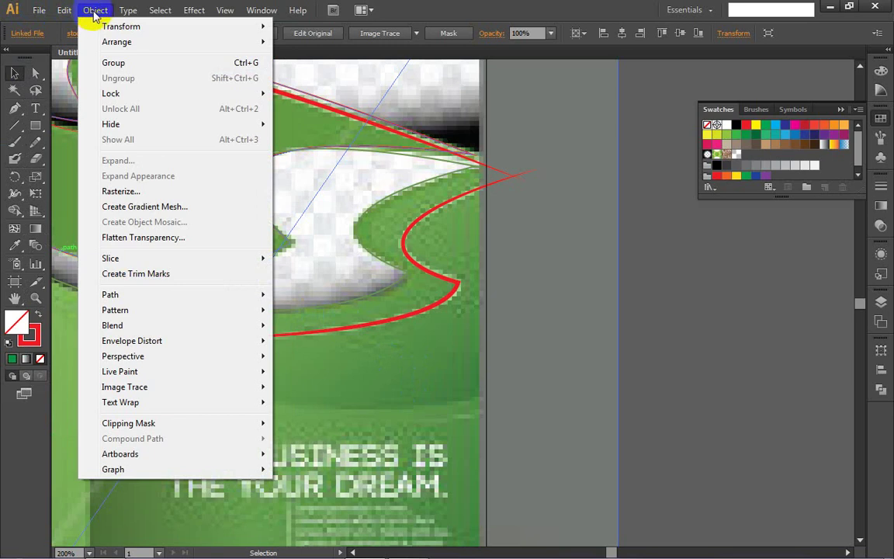
pyautogui.click(128, 10)
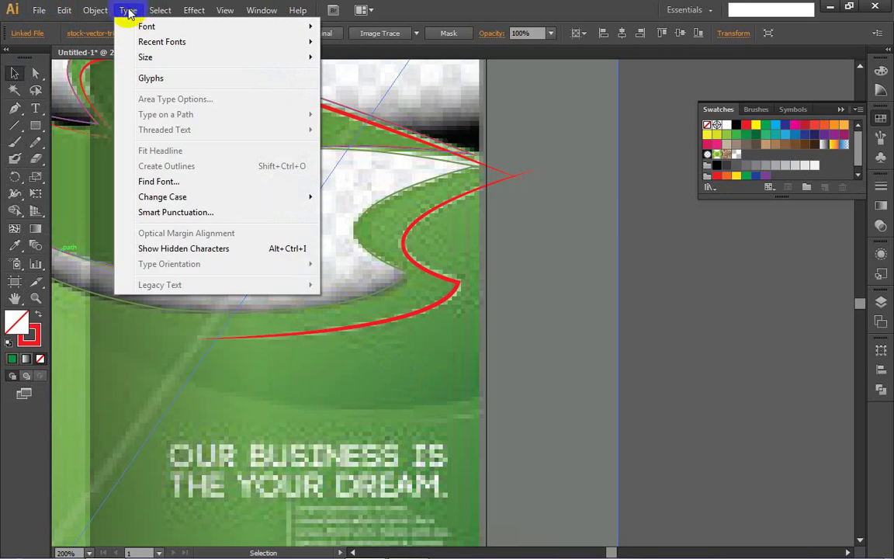
pyautogui.moveTo(149, 12)
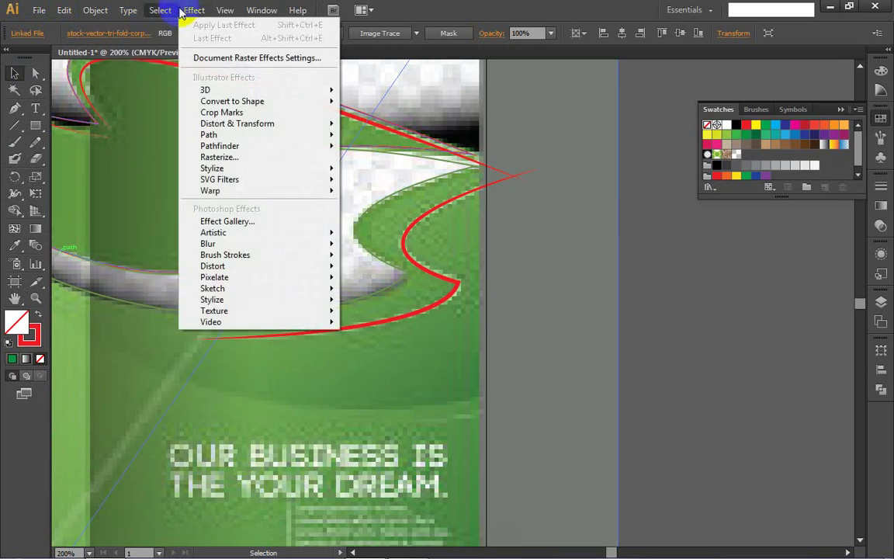
pyautogui.moveTo(66, 12)
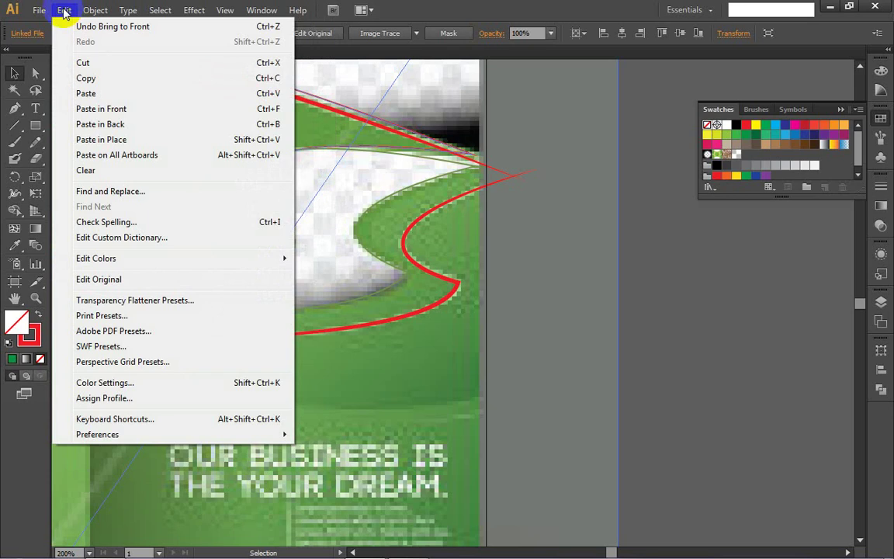
pyautogui.click(74, 13)
pyautogui.click(95, 11)
pyautogui.moveTo(62, 12)
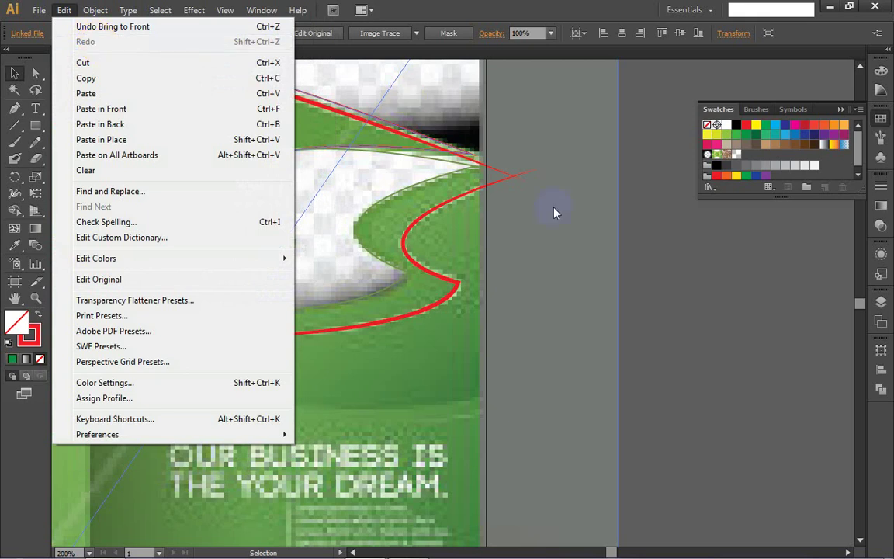
# - Deselect the reference image so that no artwork is selected
pyautogui.click(686, 287)
pyautogui.click(548, 311)
pyautogui.press('ctrl')
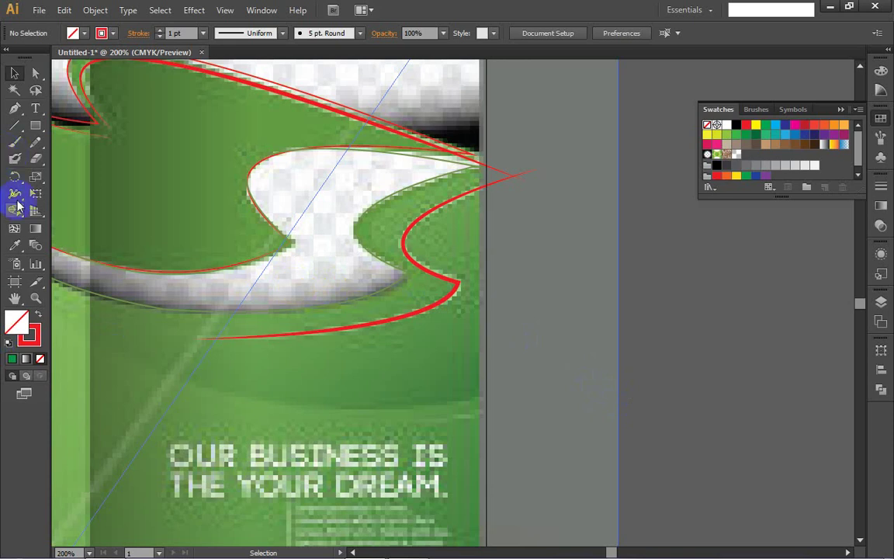
pyautogui.click(12, 109)
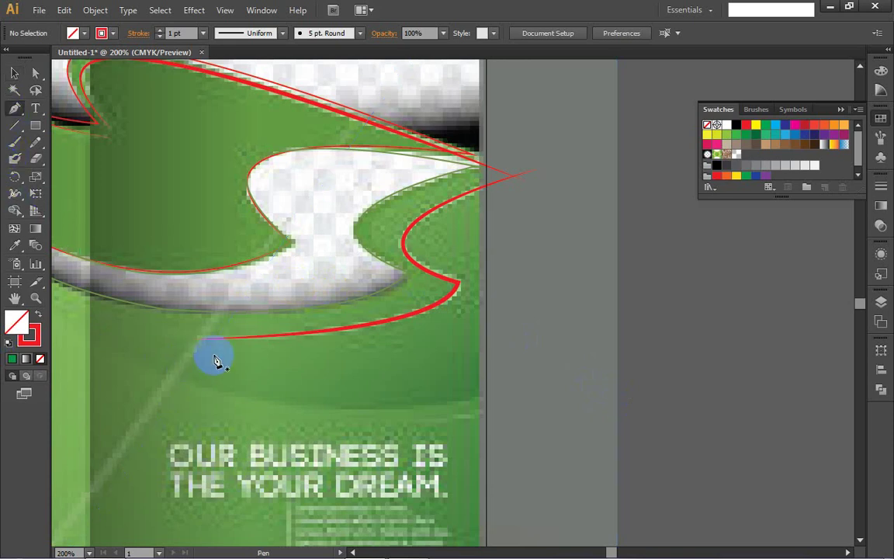
pyautogui.hscroll(-5, 78, 308)
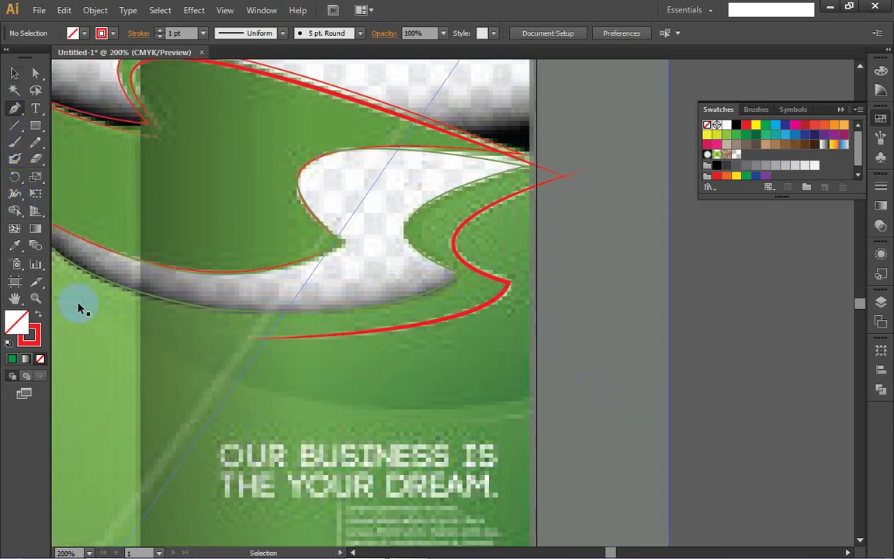
pyautogui.hscroll(-2, 78, 308)
pyautogui.click(100, 225)
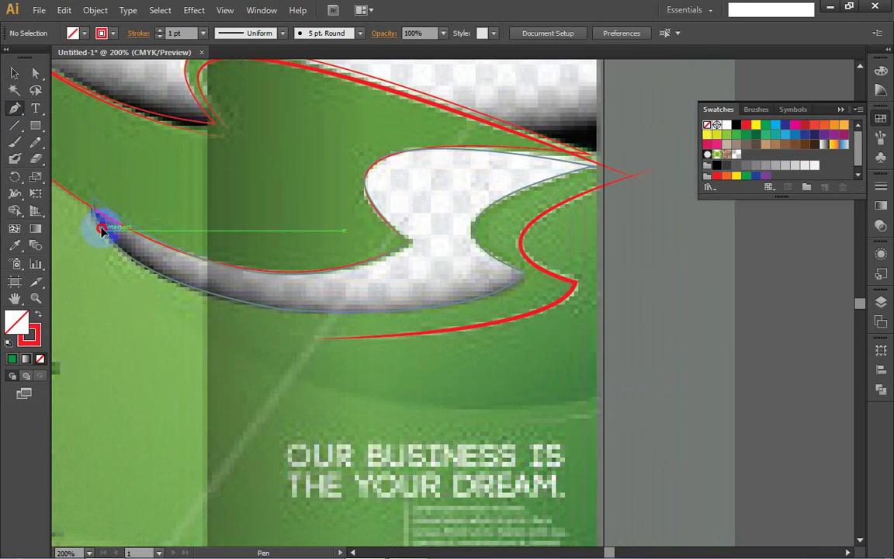
pyautogui.click(741, 283)
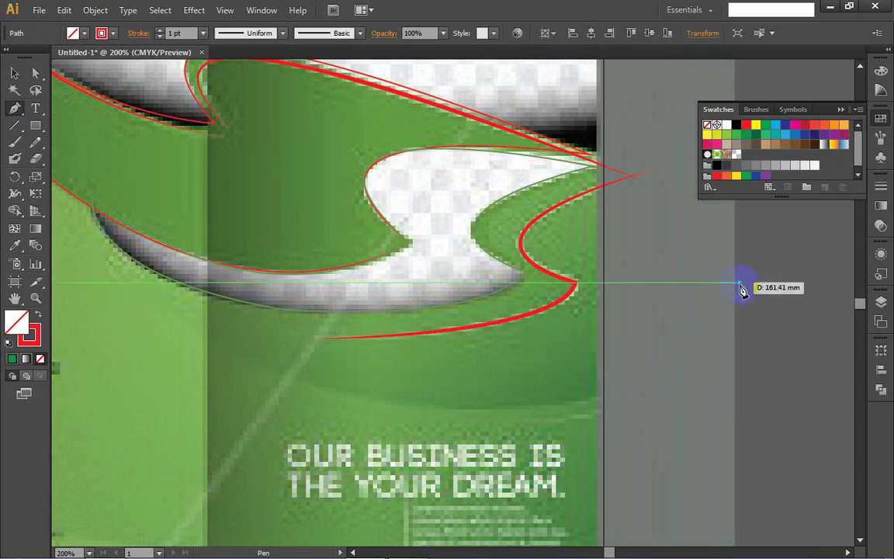
pyautogui.hscroll(20, 688, 176)
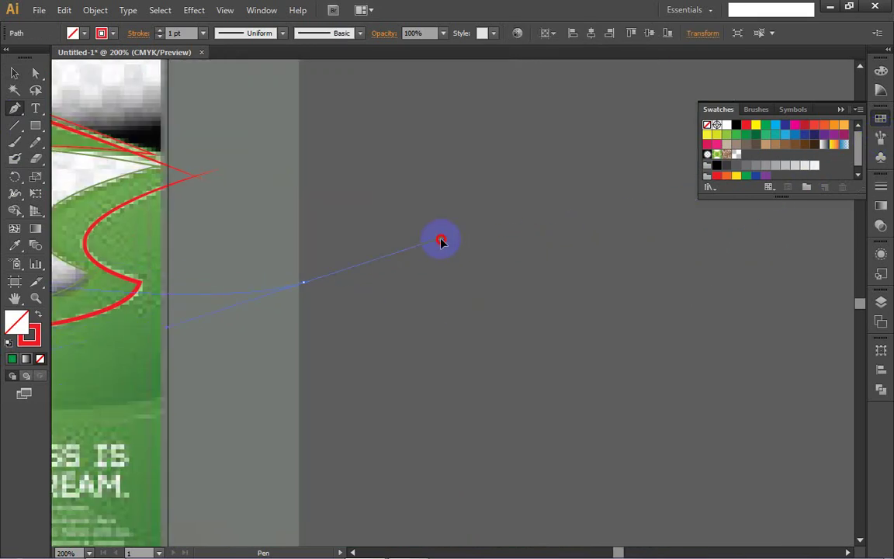
pyautogui.moveTo(441, 238); pyautogui.dragTo(443, 237)
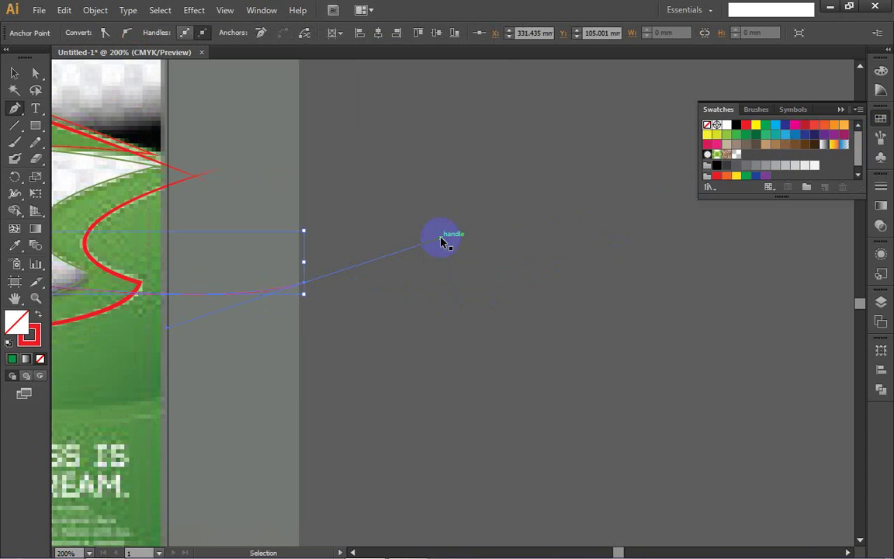
pyautogui.hotkey('ctrl', 'z')
pyautogui.hotkey('ctrl', 'z')
# - Start a pen path at the white swoosh's left tip and curve it below the swoosh to the outer edge of the right bleed area
pyautogui.scroll(-3, 305, 343)
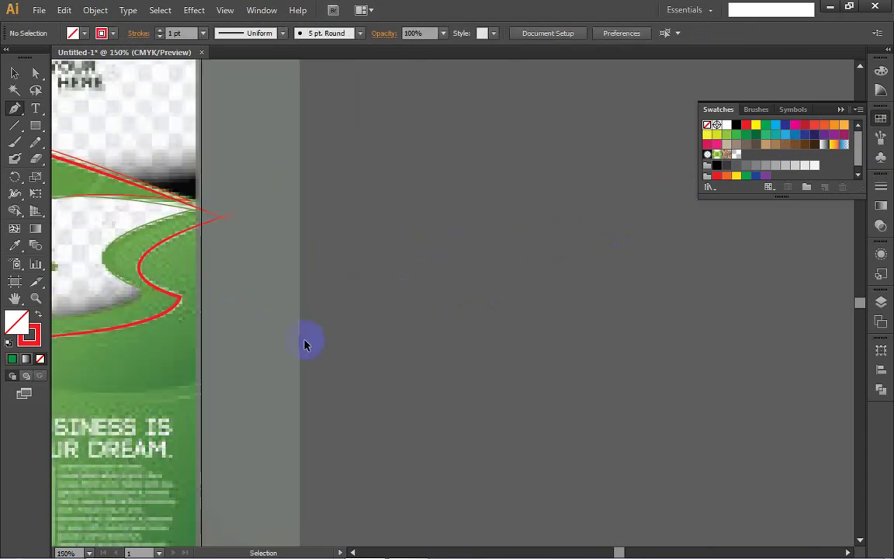
pyautogui.scroll(-1, 305, 343)
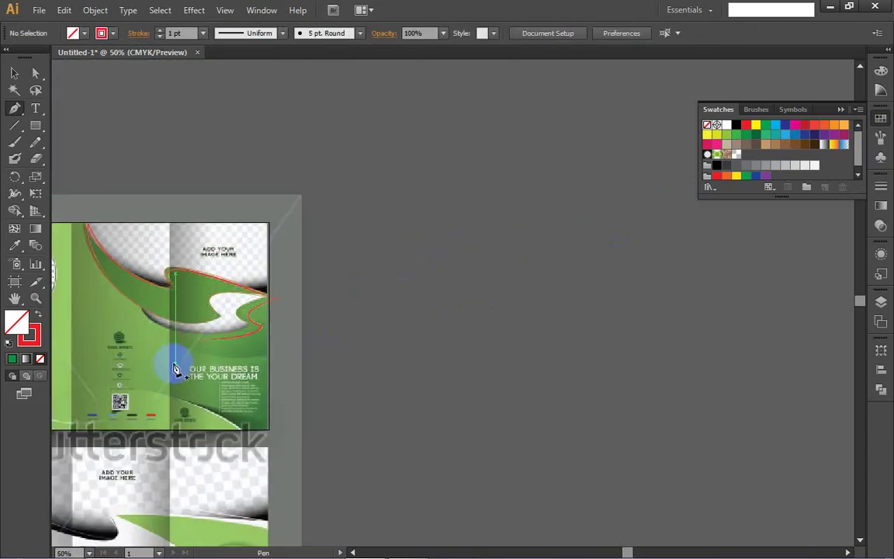
pyautogui.click(142, 311)
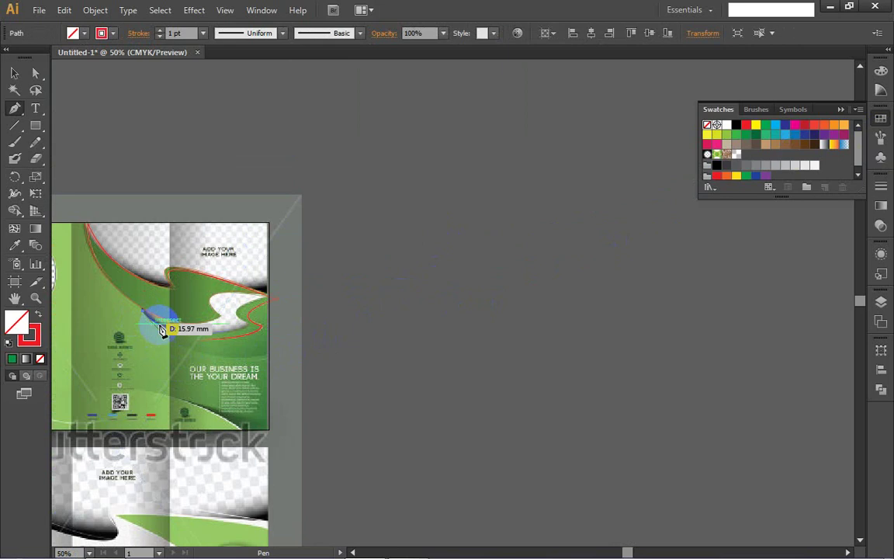
pyautogui.moveTo(301, 337); pyautogui.dragTo(397, 281)
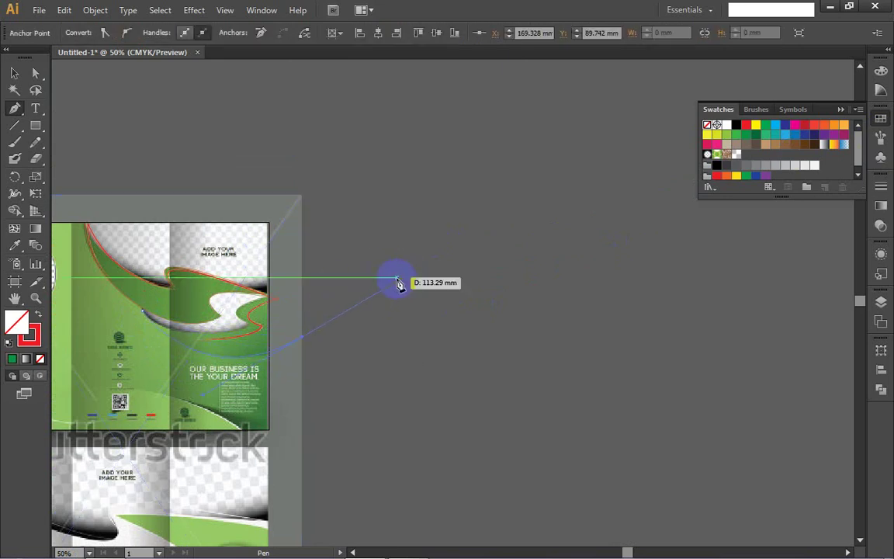
pyautogui.click(302, 339)
pyautogui.moveTo(303, 339); pyautogui.dragTo(273, 357)
pyautogui.hotkey('ctrl', 'z')
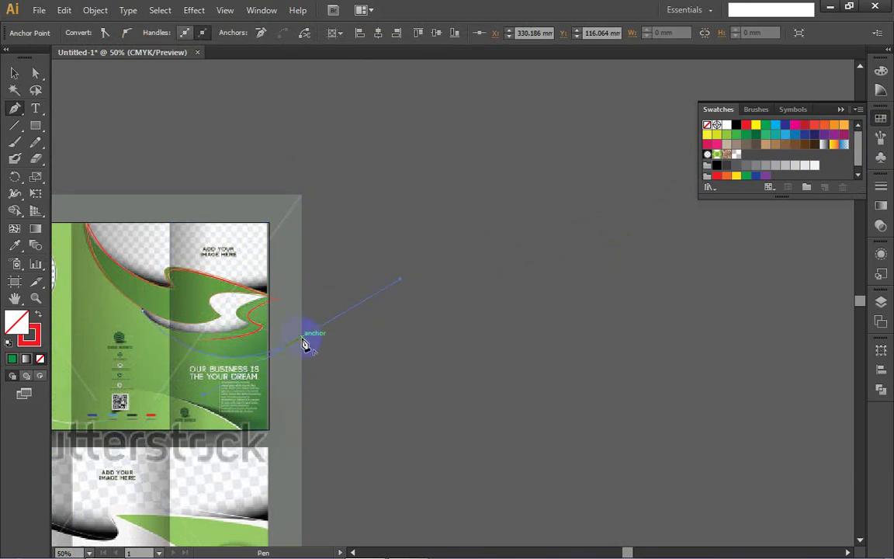
# - Continue the path along the white swoosh's right and lower edges, close it at the starting tip, and deselect it
pyautogui.moveTo(303, 340); pyautogui.dragTo(284, 342)
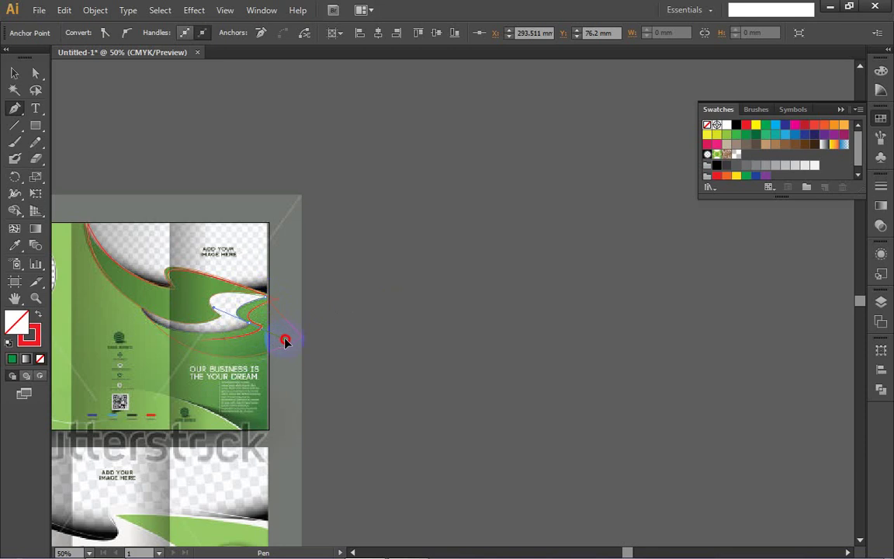
pyautogui.moveTo(285, 342); pyautogui.dragTo(125, 298)
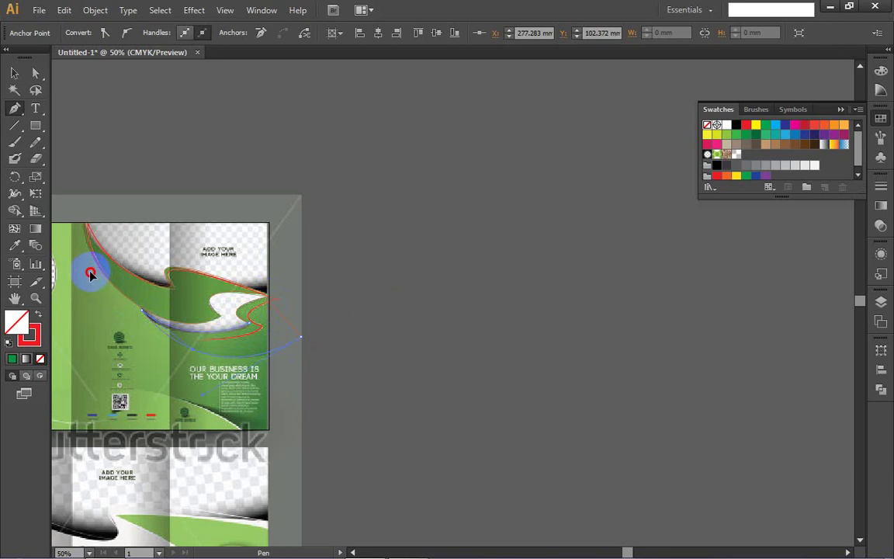
pyautogui.moveTo(89, 269); pyautogui.dragTo(92, 267)
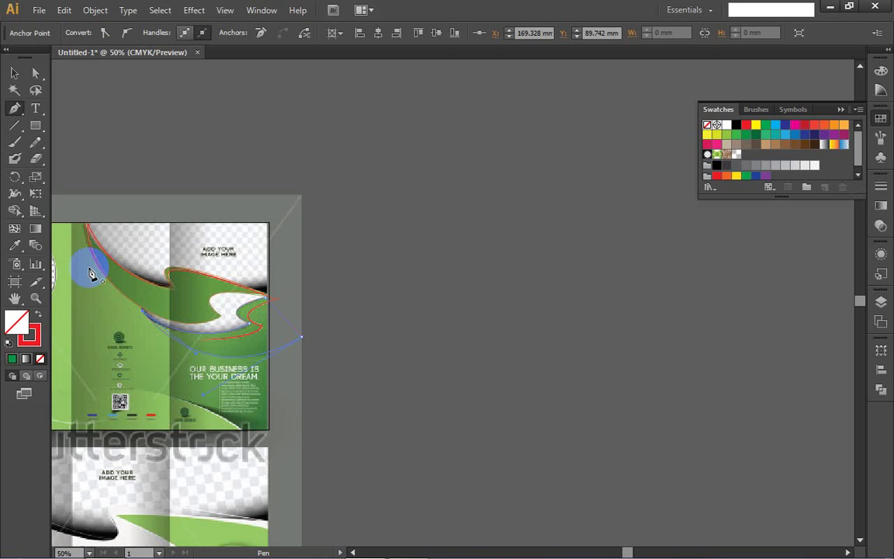
pyautogui.keyDown('ctrl'); pyautogui.click(447, 318); pyautogui.keyUp('ctrl')
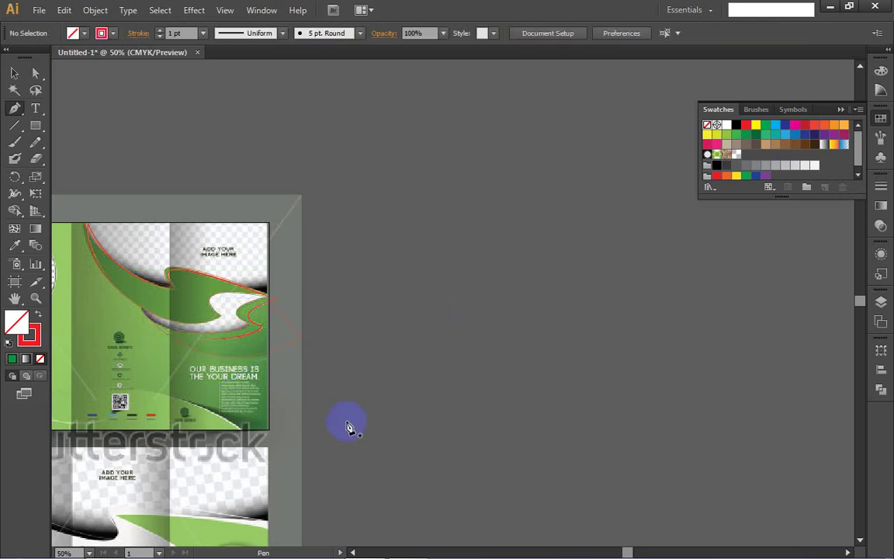
pyautogui.scroll(1, 202, 330)
pyautogui.keyDown('ctrl'); pyautogui.click(203, 331); pyautogui.keyUp('ctrl')
pyautogui.keyDown('ctrl'); pyautogui.click(203, 330); pyautogui.keyUp('ctrl')
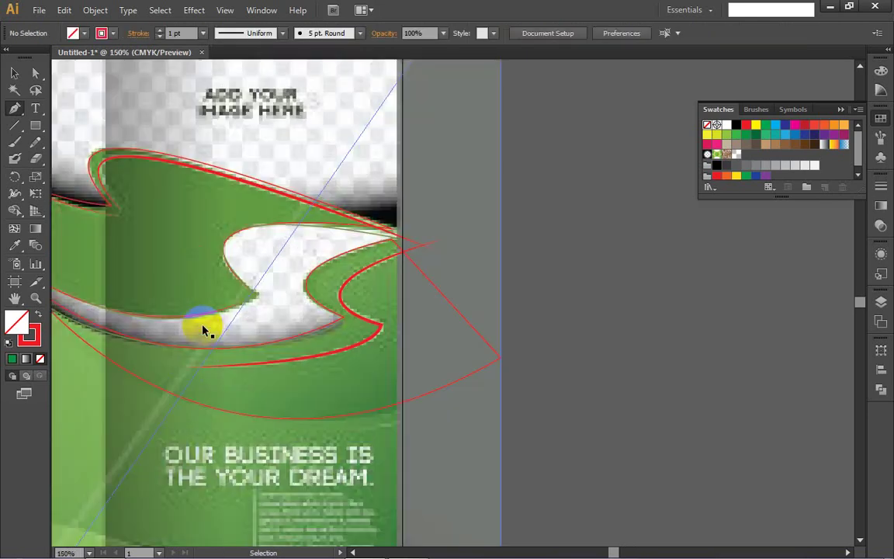
pyautogui.keyDown('ctrl'); pyautogui.click(203, 331); pyautogui.keyUp('ctrl')
pyautogui.keyDown('ctrl'); pyautogui.click(203, 331); pyautogui.keyUp('ctrl')
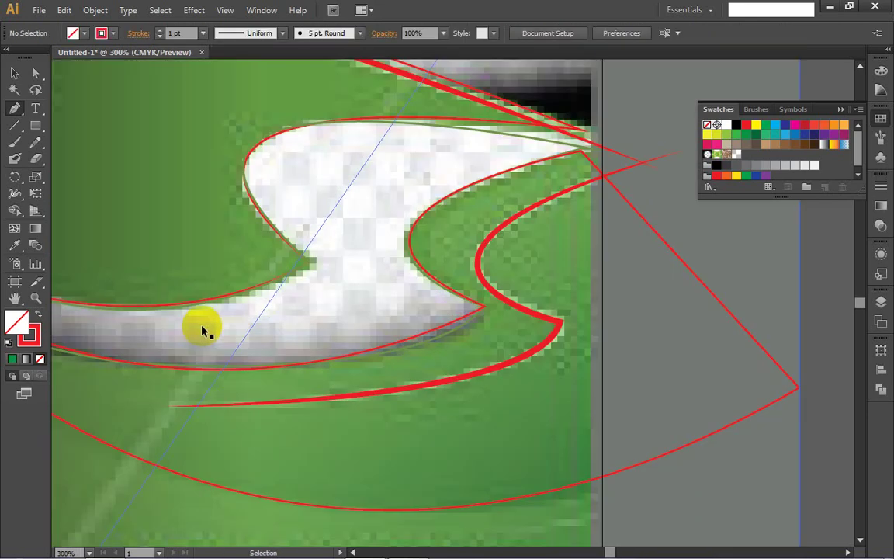
pyautogui.keyDown('ctrl'); pyautogui.click(201, 329); pyautogui.keyUp('ctrl')
pyautogui.keyDown('ctrl'); pyautogui.click(201, 329); pyautogui.keyUp('ctrl')
pyautogui.keyDown('ctrl'); pyautogui.keyDown('alt'); pyautogui.click(202, 330); pyautogui.keyUp('alt'); pyautogui.keyUp('ctrl')
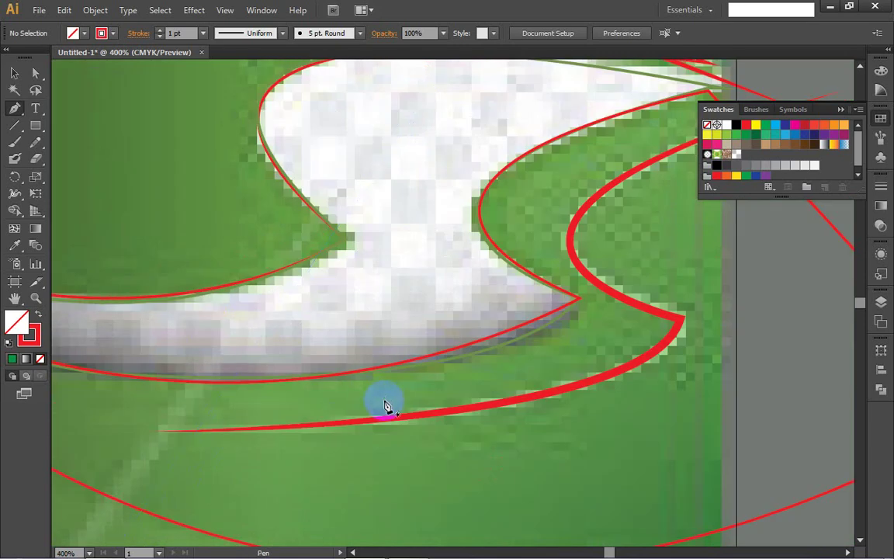
pyautogui.click(463, 364)
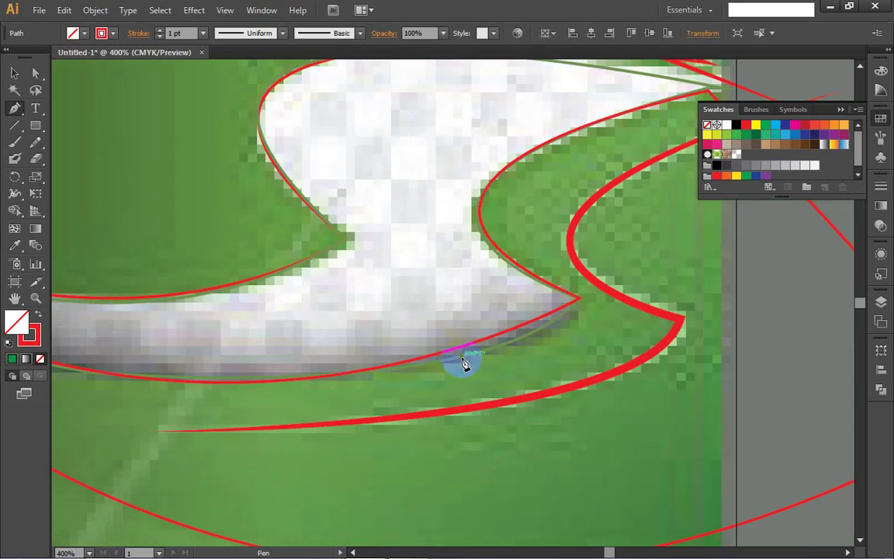
pyautogui.moveTo(289, 426); pyautogui.dragTo(474, 366)
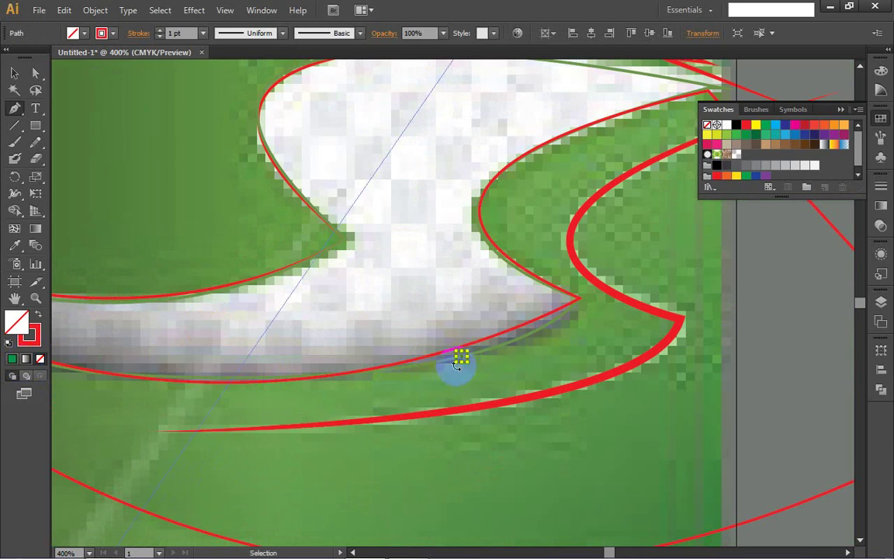
pyautogui.hotkey('ctrl', 'z')
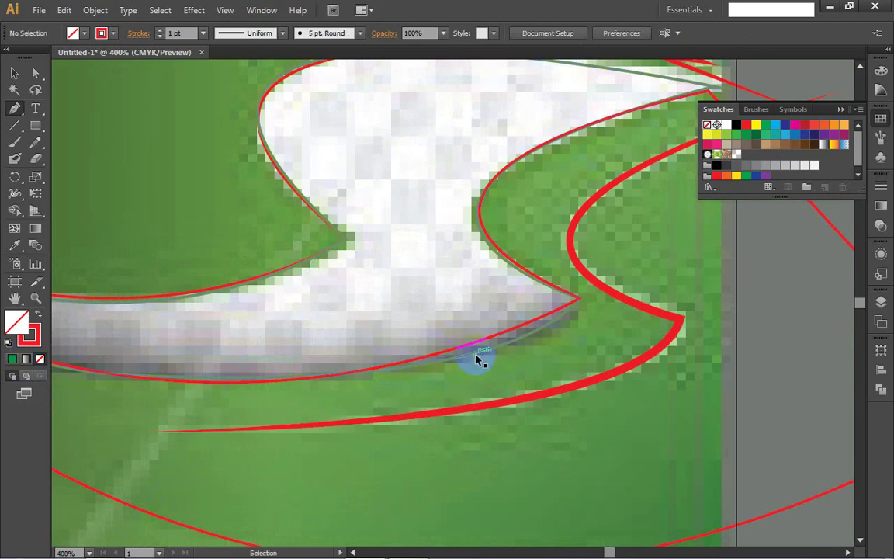
# - Select the green outline around the white swoosh and set its stroke colour to red
pyautogui.keyDown('ctrl'); pyautogui.click(223, 377); pyautogui.keyUp('ctrl')
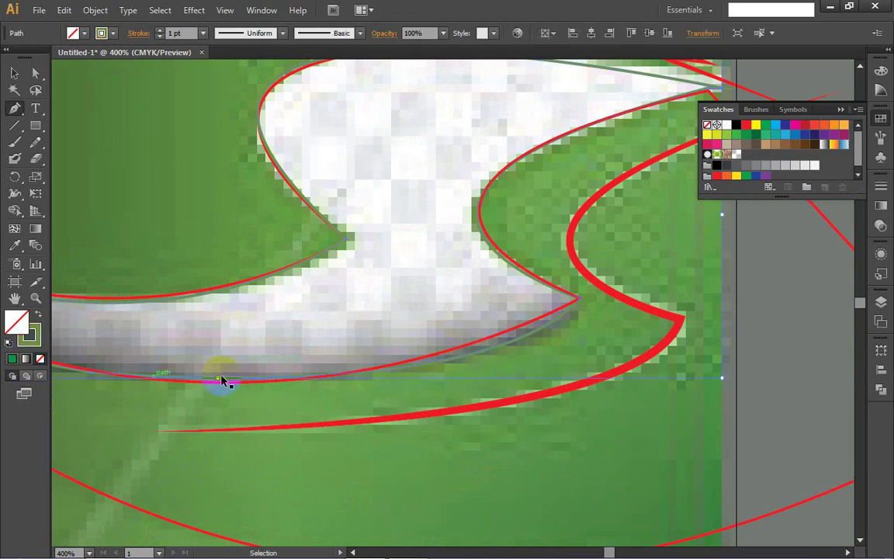
pyautogui.click(37, 341)
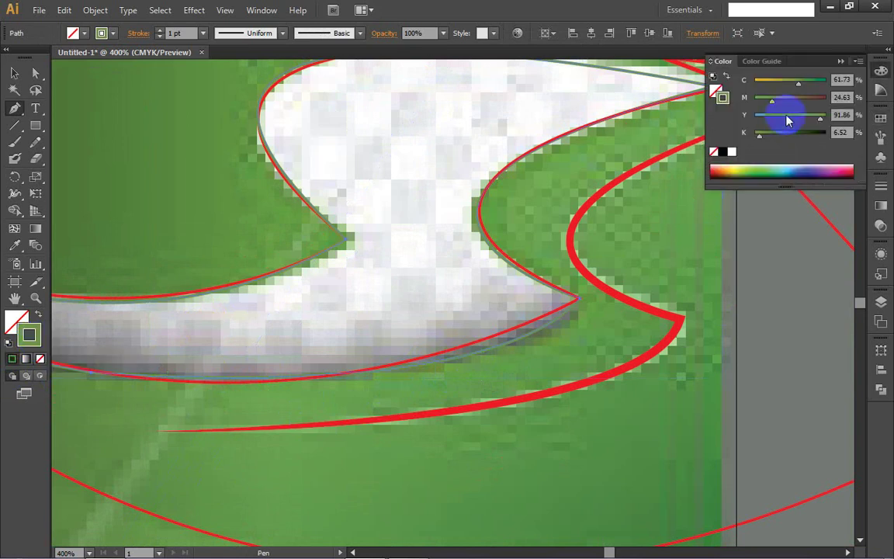
pyautogui.click(880, 119)
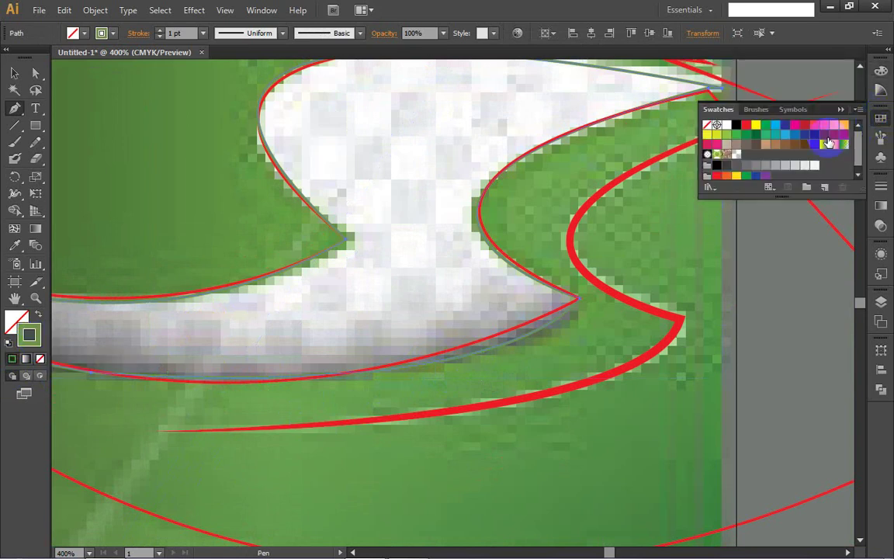
pyautogui.click(746, 125)
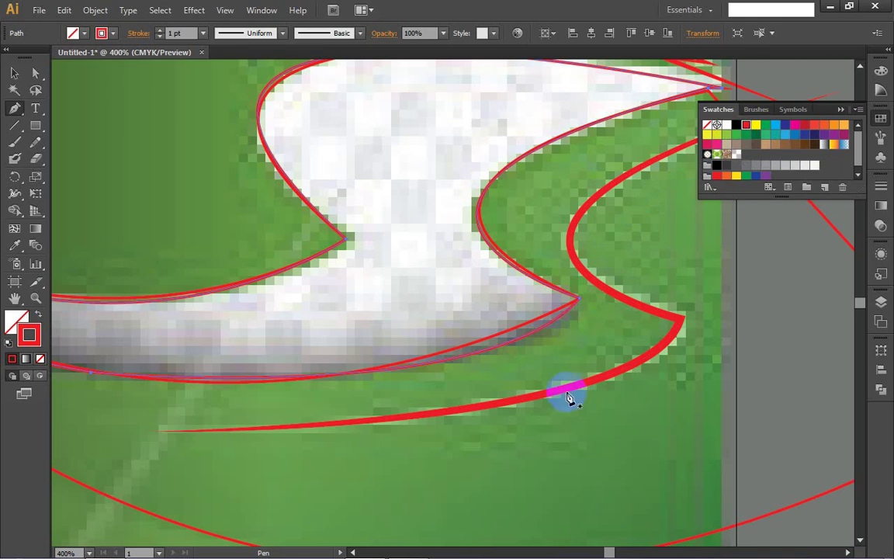
# - Select the newly drawn closed shape that runs beneath the white swoosh
pyautogui.press('ctrl')
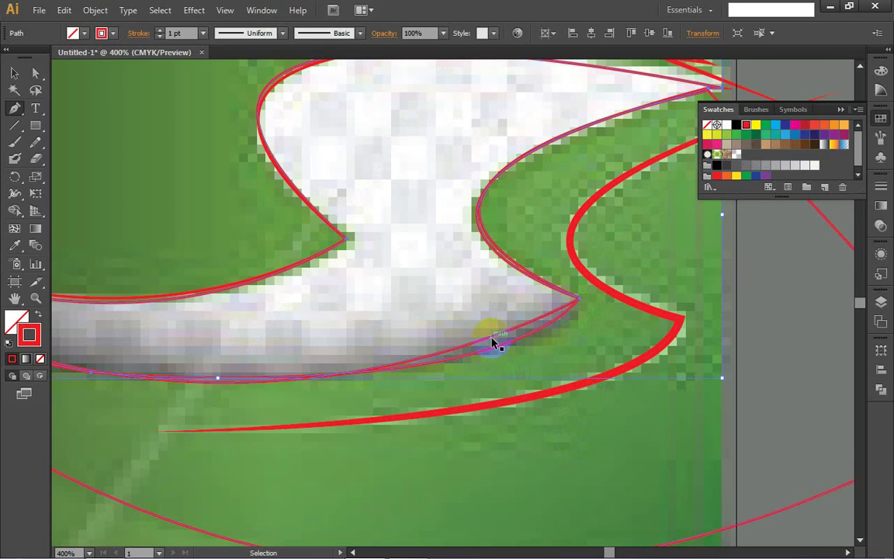
pyautogui.keyDown('ctrl'); pyautogui.click(132, 85); pyautogui.keyUp('ctrl')
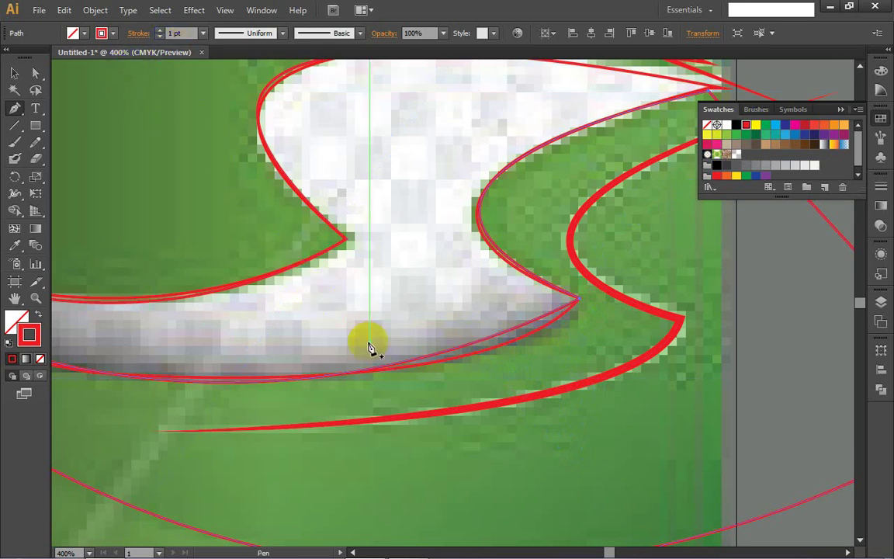
pyautogui.click(222, 392)
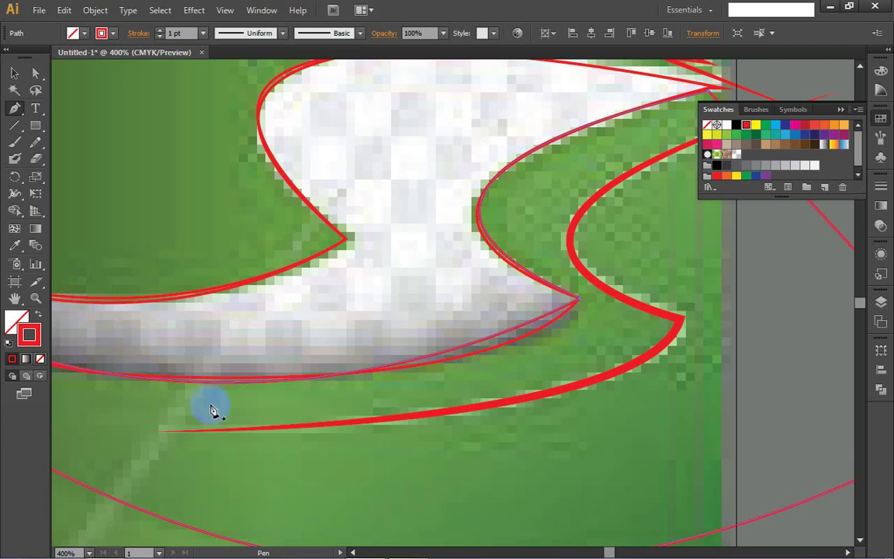
# - Delete the selected shape's corner anchor at the outer edge of the right bleed area
pyautogui.keyDown('ctrl'); pyautogui.click(243, 418); pyautogui.keyUp('ctrl')
pyautogui.scroll(-4, 242, 418)
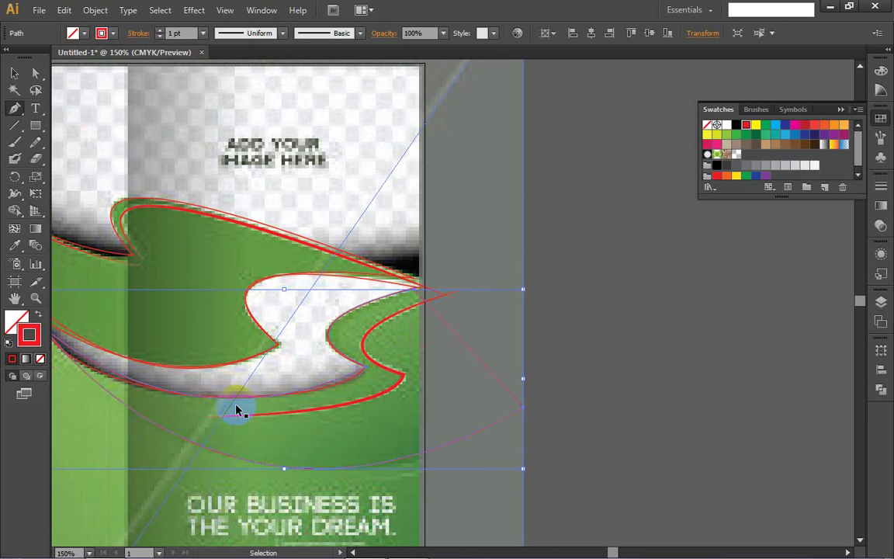
pyautogui.hscroll(-3, 237, 411)
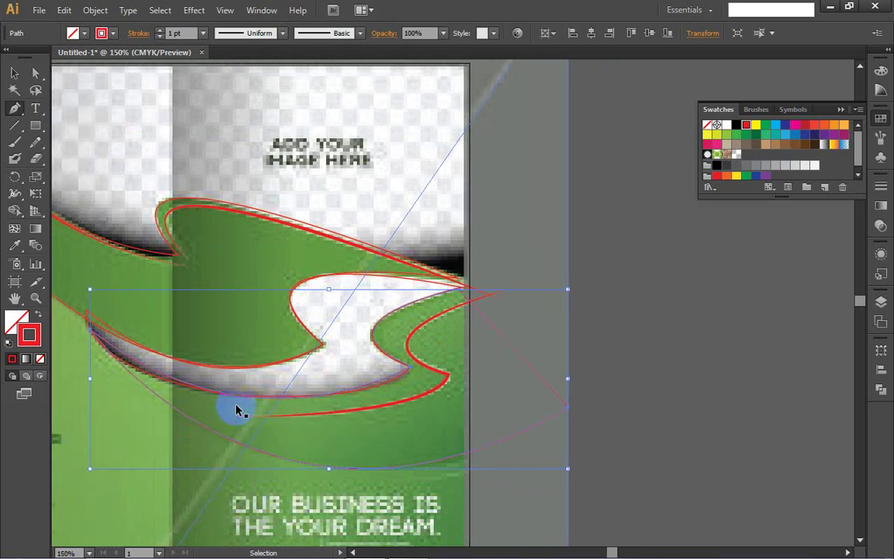
pyautogui.scroll(3, 568, 415)
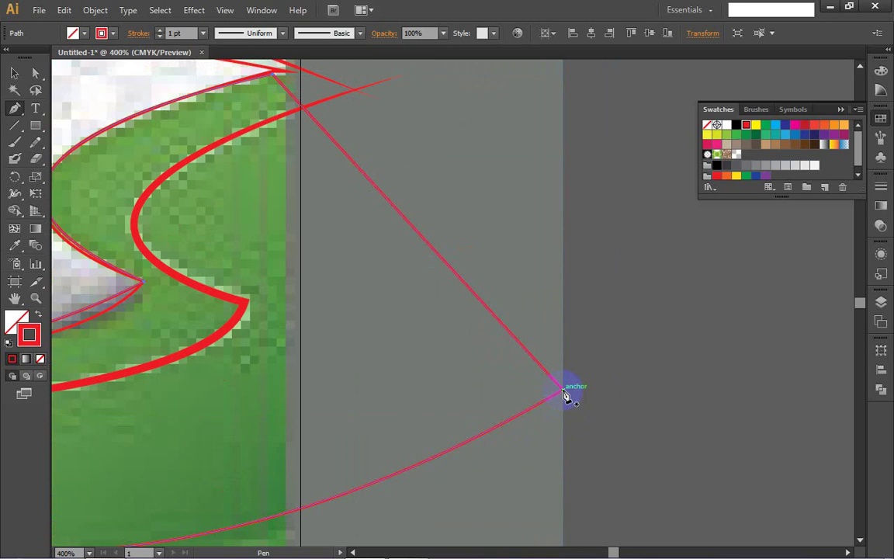
pyautogui.moveTo(564, 395); pyautogui.dragTo(584, 289)
pyautogui.hotkey('ctrl', 'z')
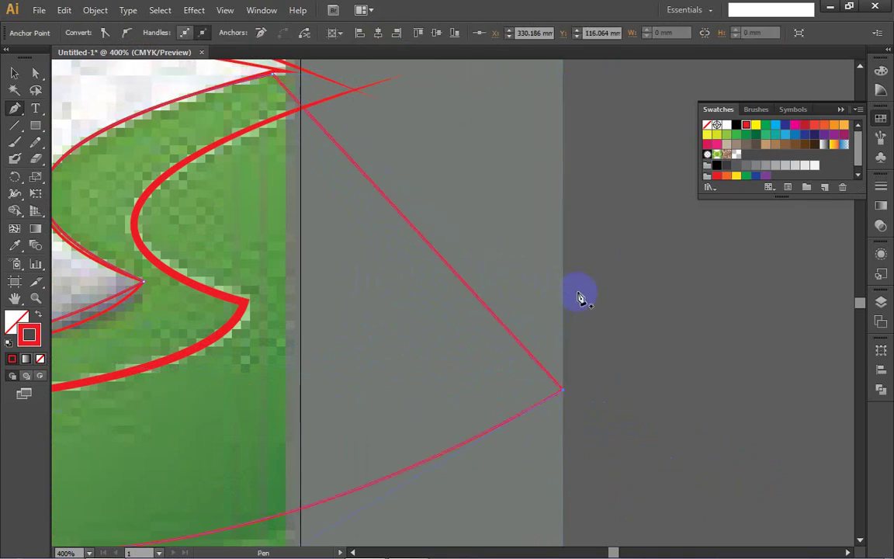
pyautogui.click(566, 383)
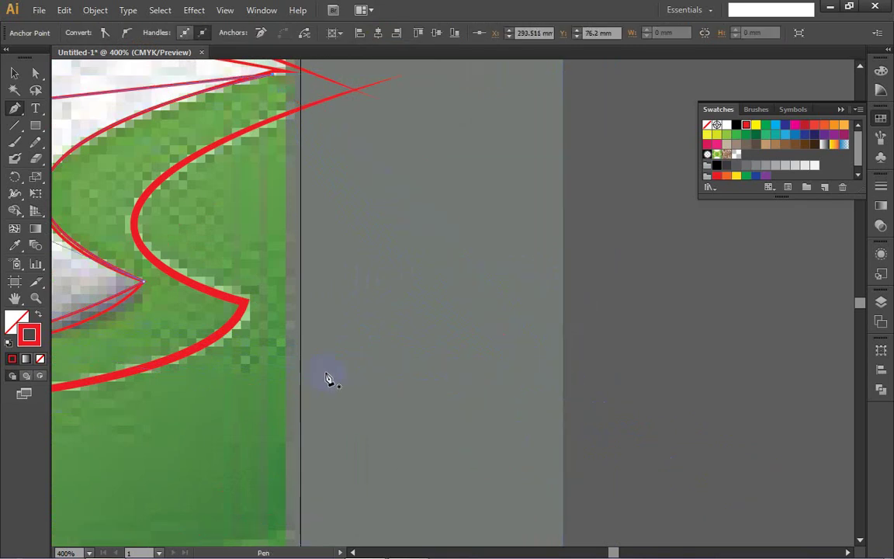
pyautogui.keyDown('ctrl'); pyautogui.click(255, 360); pyautogui.keyUp('ctrl')
pyautogui.scroll(1, 249, 359)
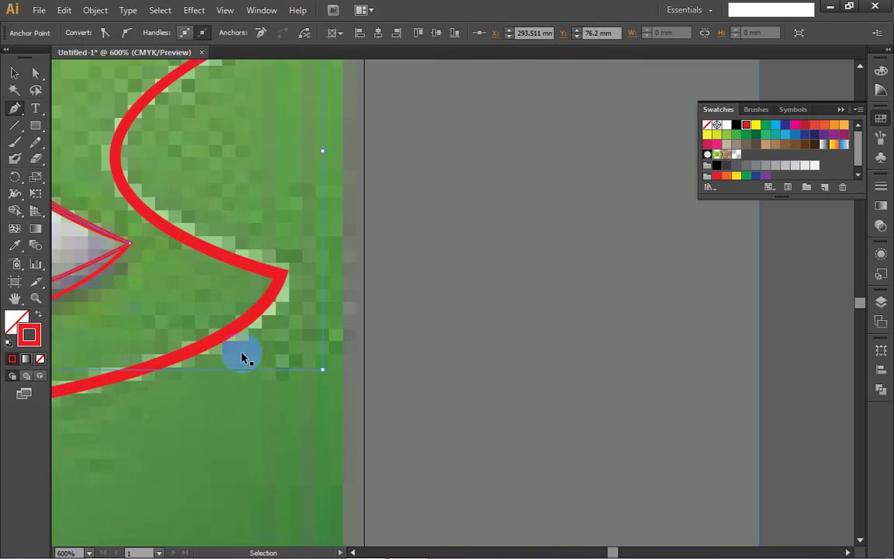
pyautogui.scroll(-4, 242, 357)
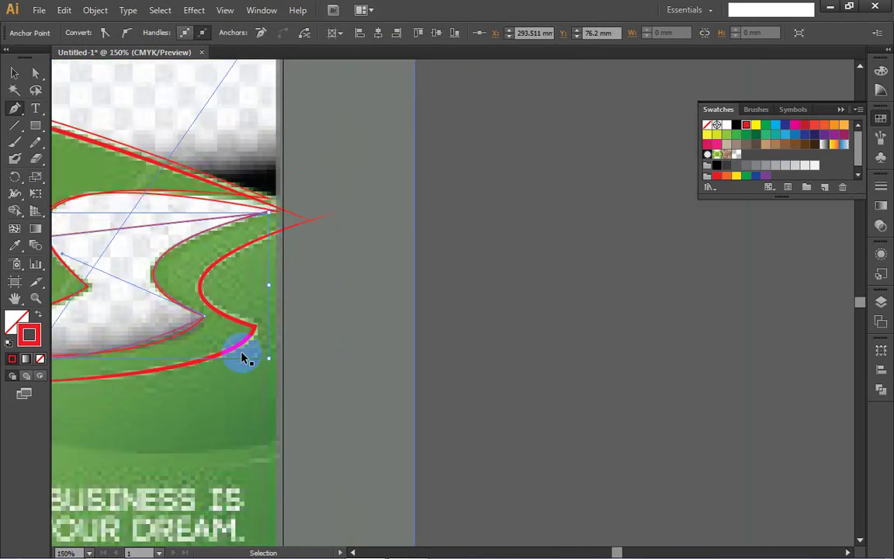
# - Undo the last deletion of the closed shape's corner anchor in the right bleed area
pyautogui.hscroll(-6, 237, 358)
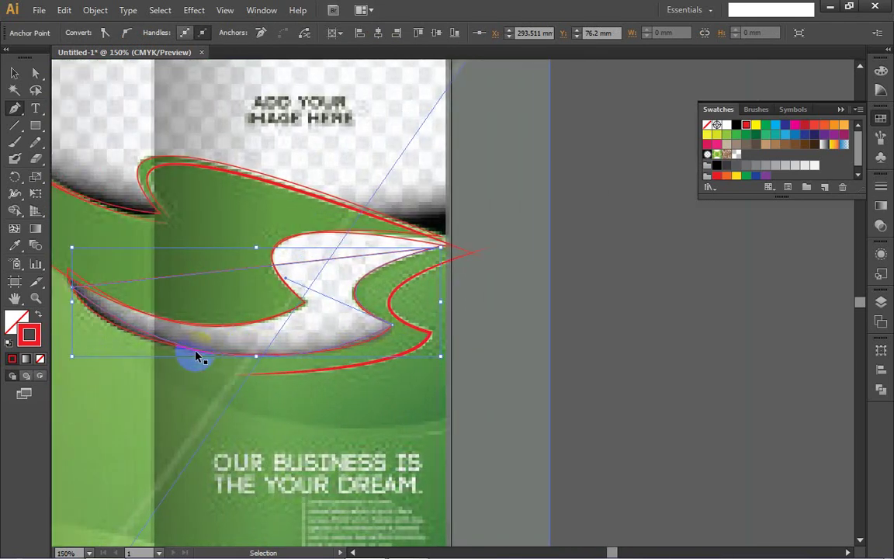
pyautogui.hscroll(-4, 196, 356)
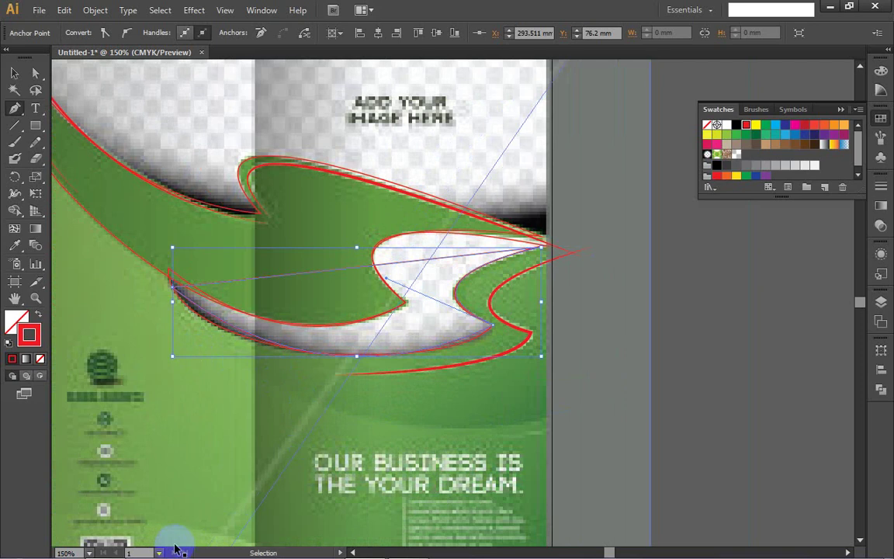
pyautogui.hotkey('ctrl', 'z')
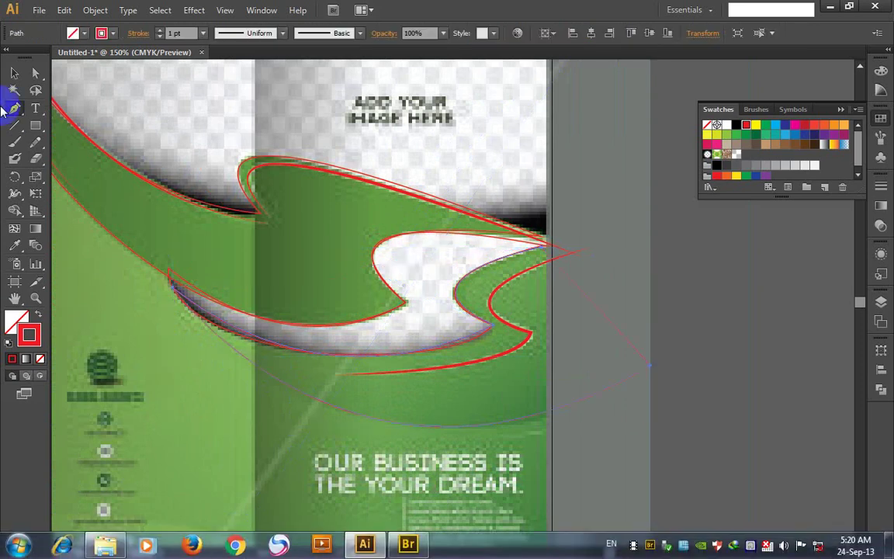
pyautogui.click(36, 73)
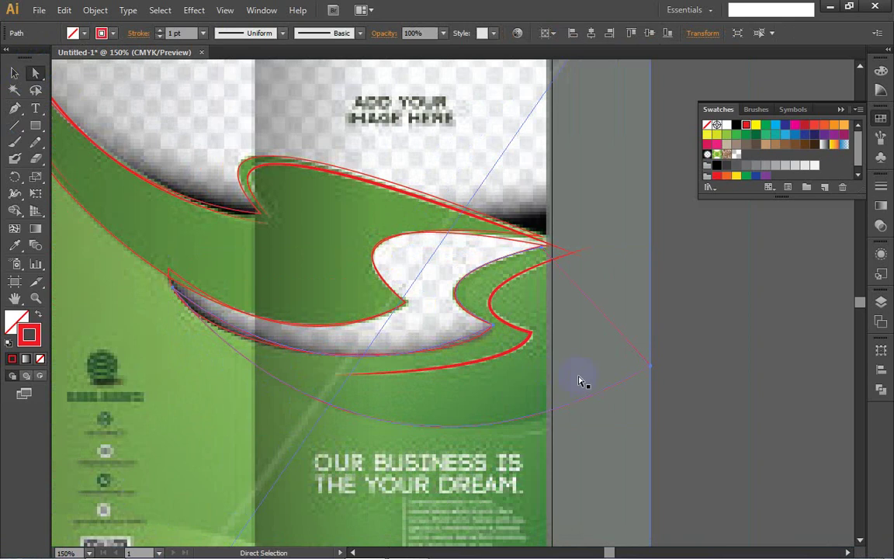
pyautogui.moveTo(641, 374)
pyautogui.mouseDown()
pyautogui.moveTo(678, 371)
pyautogui.moveTo(650, 371)
pyautogui.mouseUp()
pyautogui.moveTo(645, 378); pyautogui.dragTo(641, 376)
pyautogui.hscroll(-6, 392, 469)
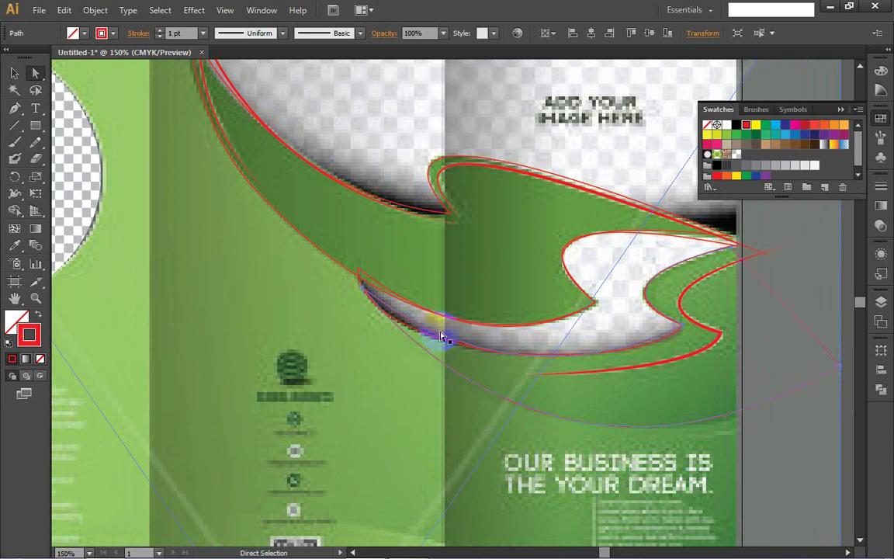
pyautogui.click(433, 291)
pyautogui.press('a')
pyautogui.click(442, 320)
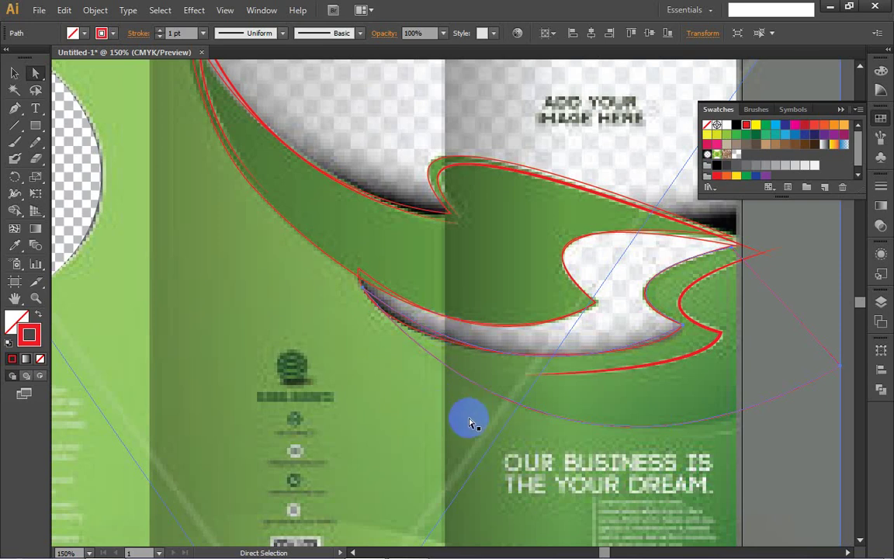
# - Examine the whole brochure and the thin white zigzag line at the foot of its left panel, and choose the Pen tool
pyautogui.hotkey('ctrl', '-')
pyautogui.hotkey('ctrl', '-')
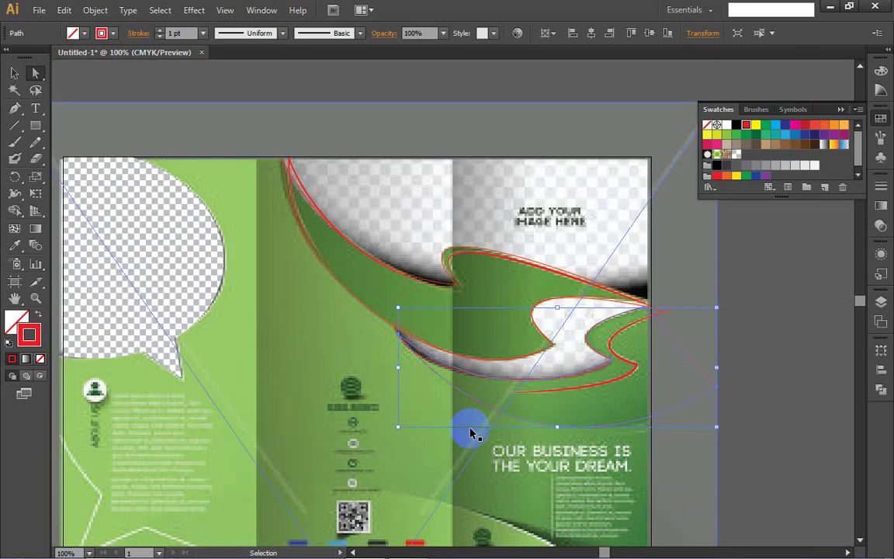
pyautogui.hscroll(-2, 425, 439)
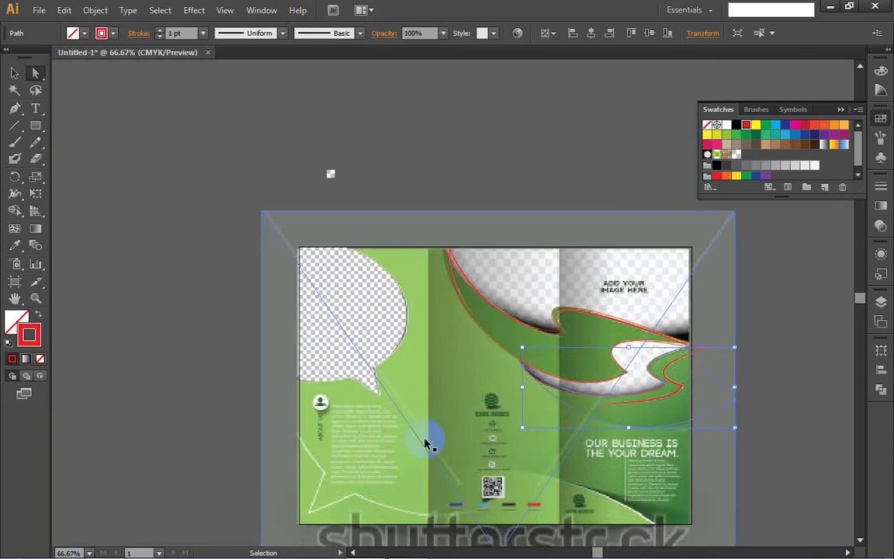
pyautogui.scroll(-2, 431, 442)
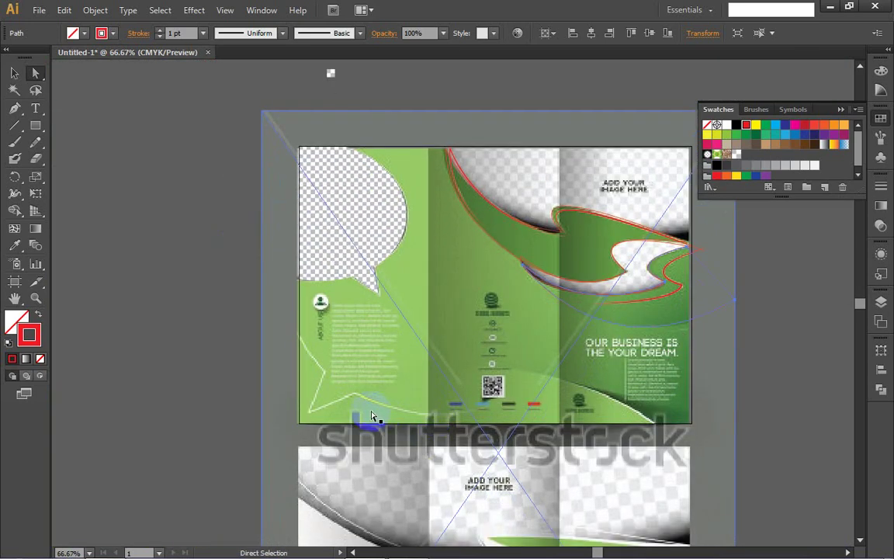
pyautogui.scroll(2, 350, 392)
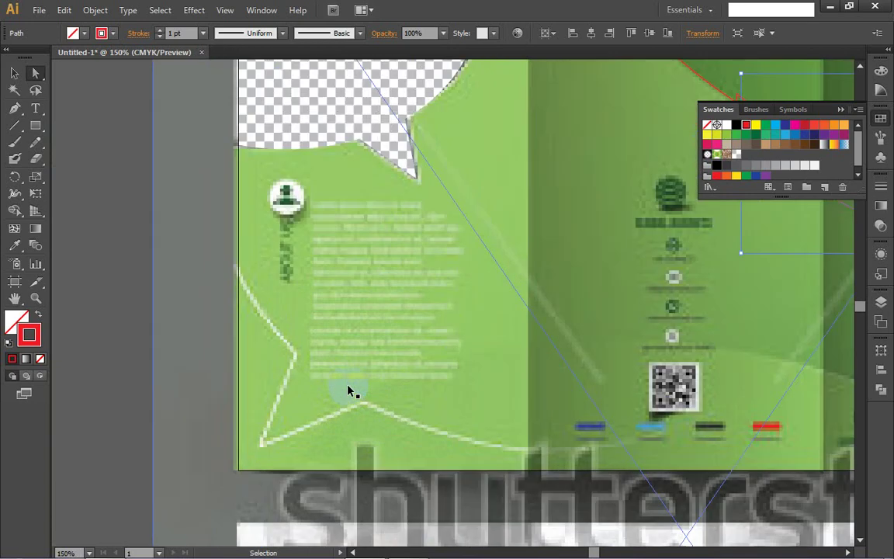
pyautogui.scroll(1, 347, 386)
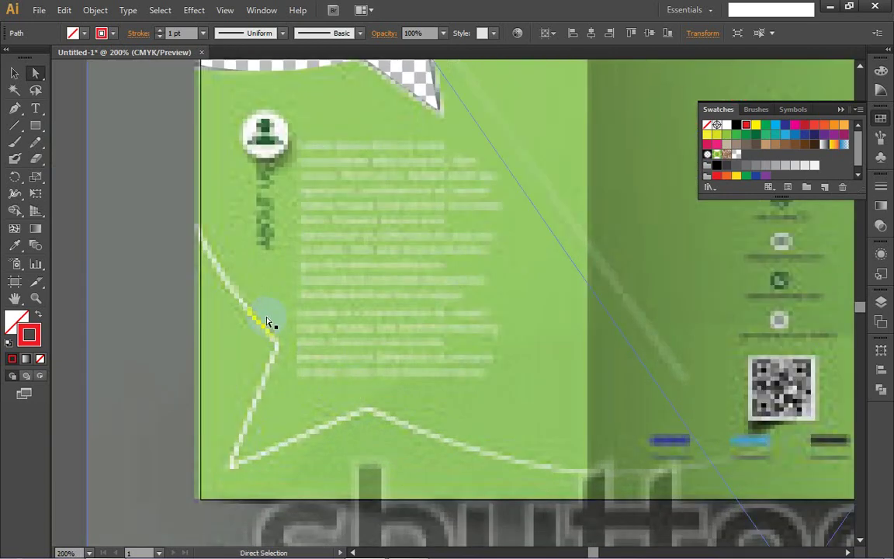
pyautogui.scroll(-1, 271, 319)
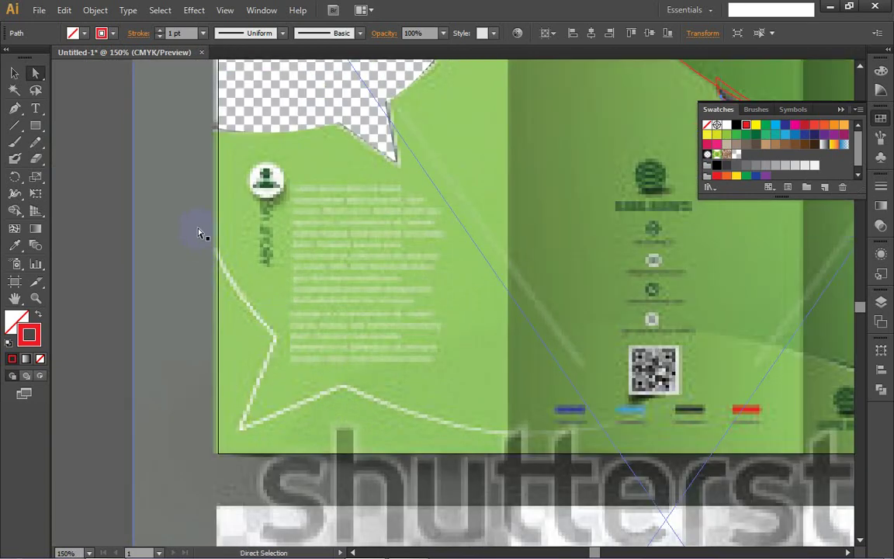
pyautogui.click(25, 134)
pyautogui.click(15, 109)
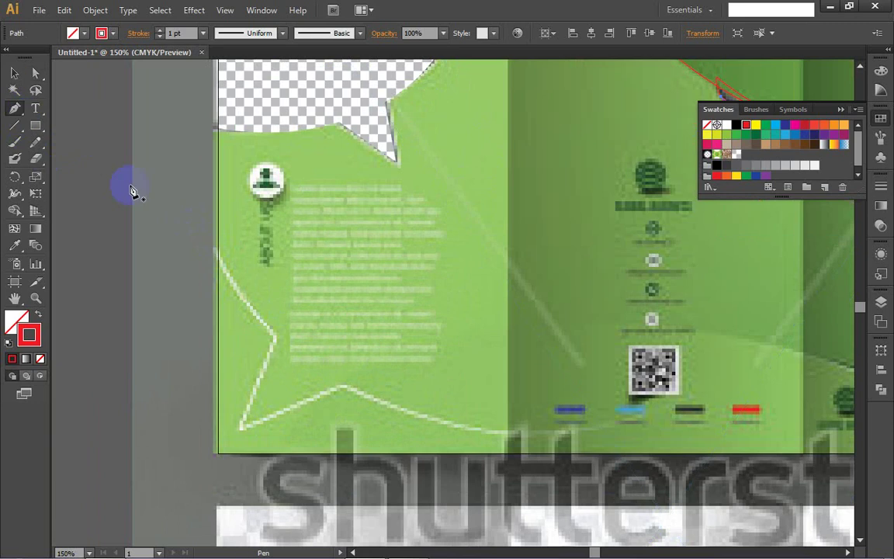
pyautogui.click(191, 227)
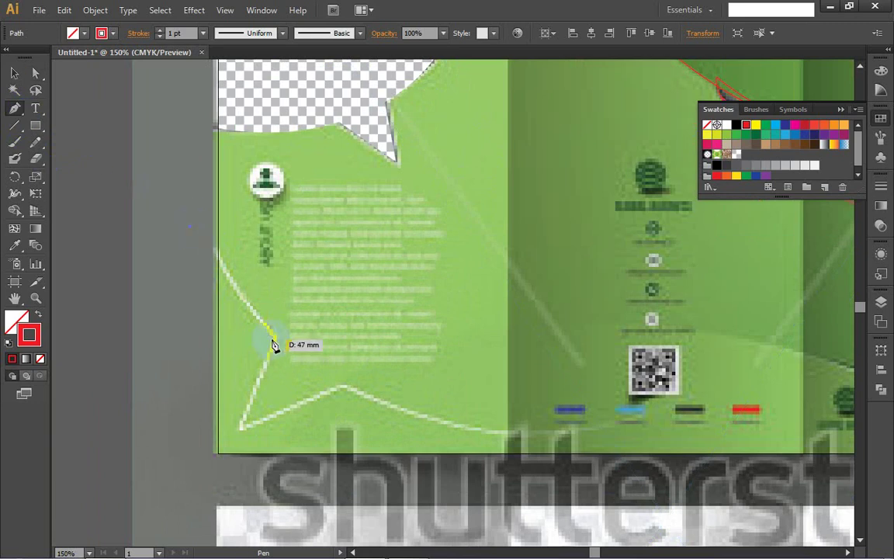
pyautogui.moveTo(277, 344); pyautogui.dragTo(277, 344)
pyautogui.hotkey('ctrl', 'z')
pyautogui.hotkey('ctrl', 'z')
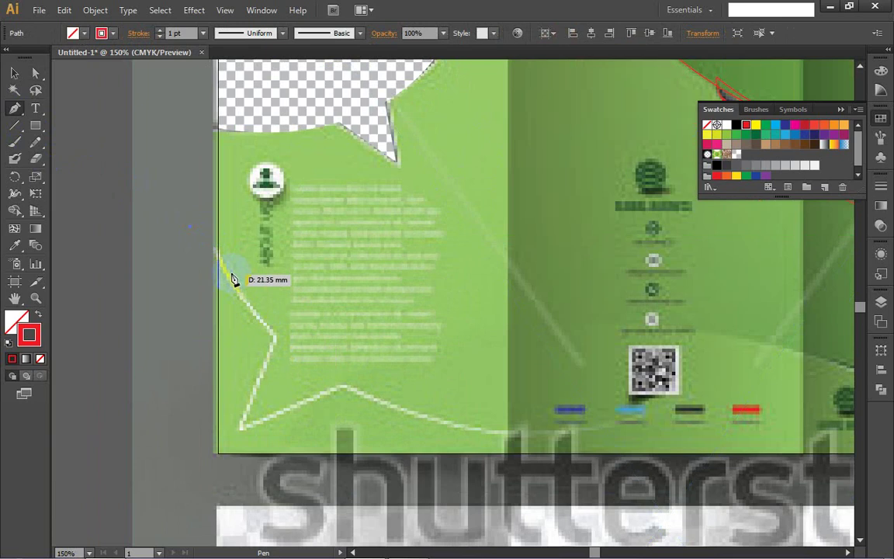
# - Trace the left panel's white zigzag line with an open path from the left bleed through its three corners to below the QR code, then deselect it
pyautogui.moveTo(200, 223); pyautogui.dragTo(242, 426)
pyautogui.click(274, 333)
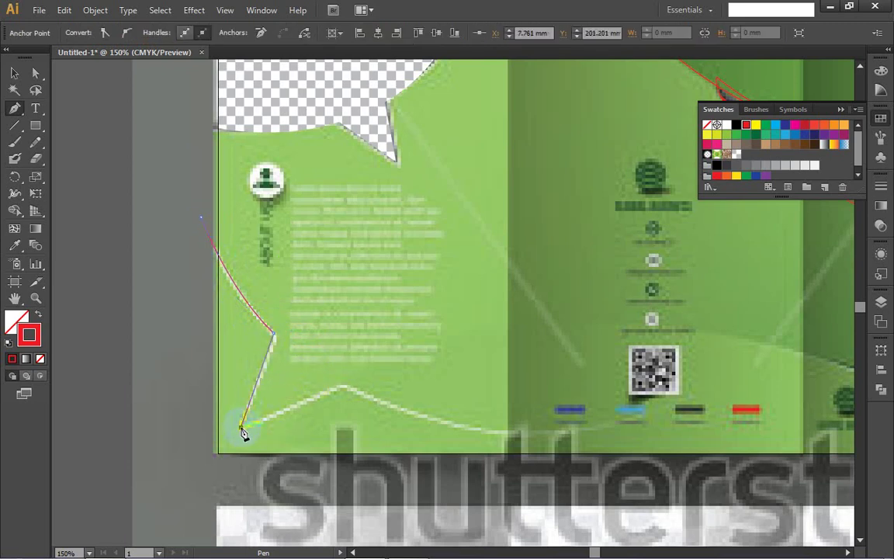
pyautogui.click(343, 385)
pyautogui.moveTo(344, 391); pyautogui.dragTo(758, 392)
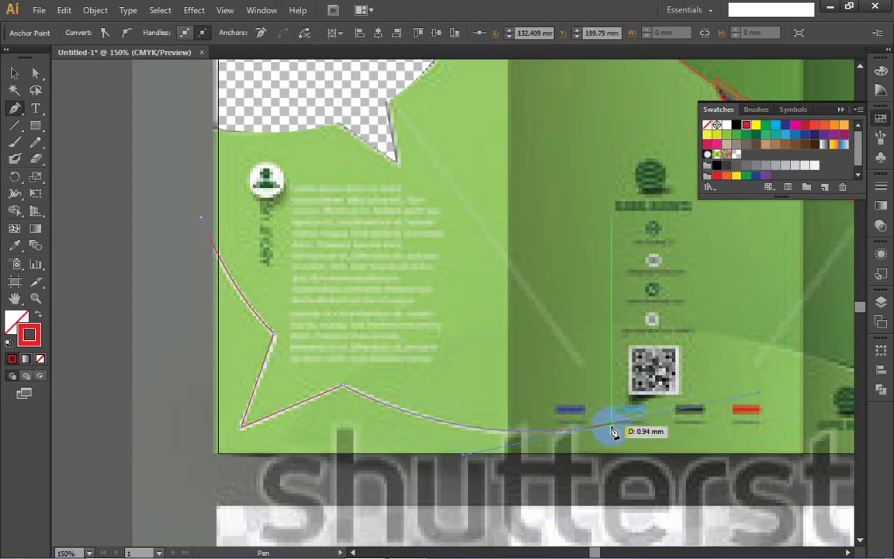
pyautogui.moveTo(613, 433); pyautogui.dragTo(615, 428)
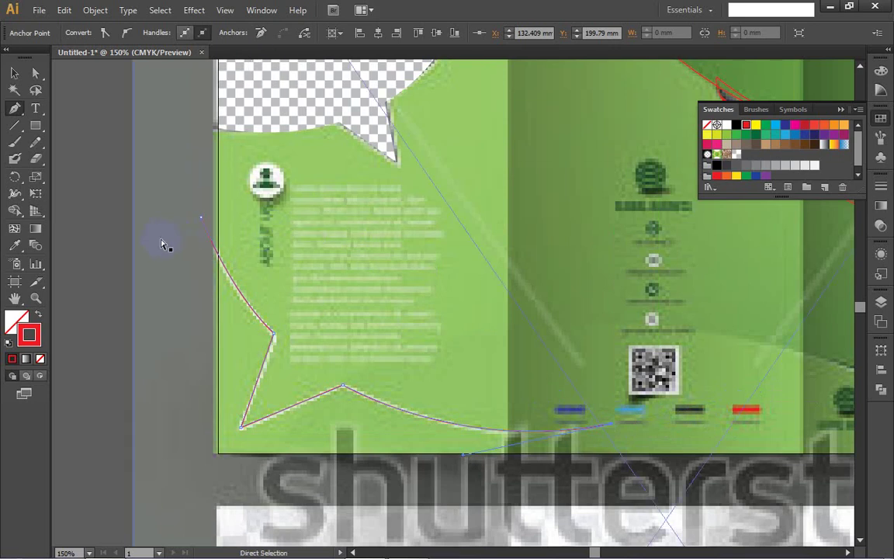
pyautogui.keyDown('ctrl'); pyautogui.click(107, 236); pyautogui.keyUp('ctrl')
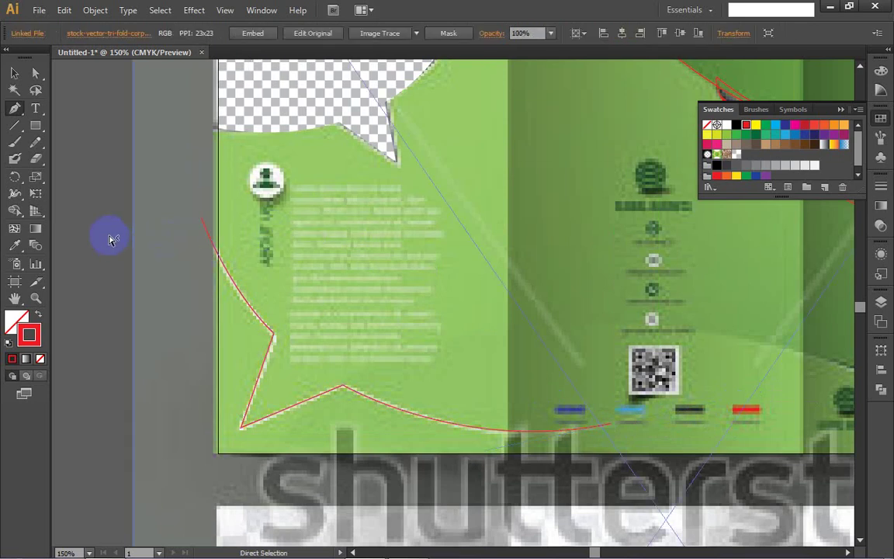
pyautogui.keyDown('ctrl'); pyautogui.click(238, 293); pyautogui.keyUp('ctrl')
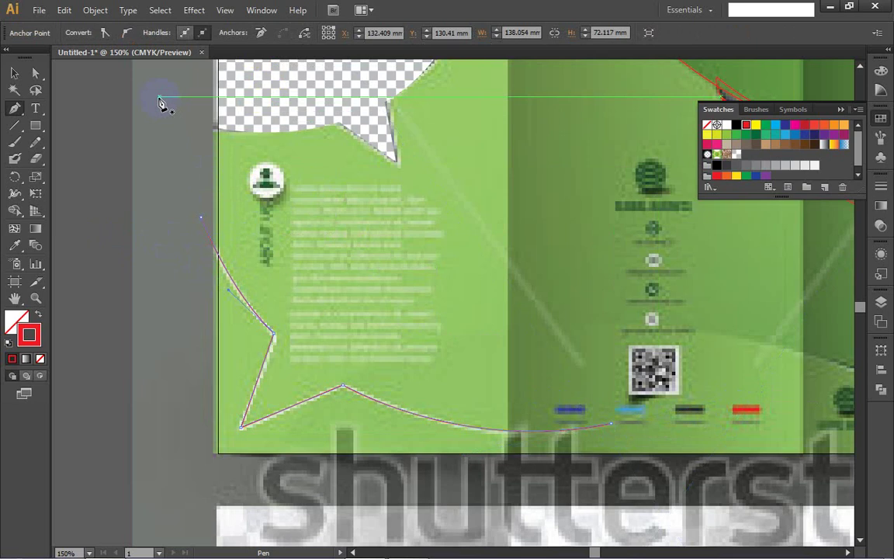
pyautogui.keyDown('ctrl'); pyautogui.click(93, 203); pyautogui.keyUp('ctrl')
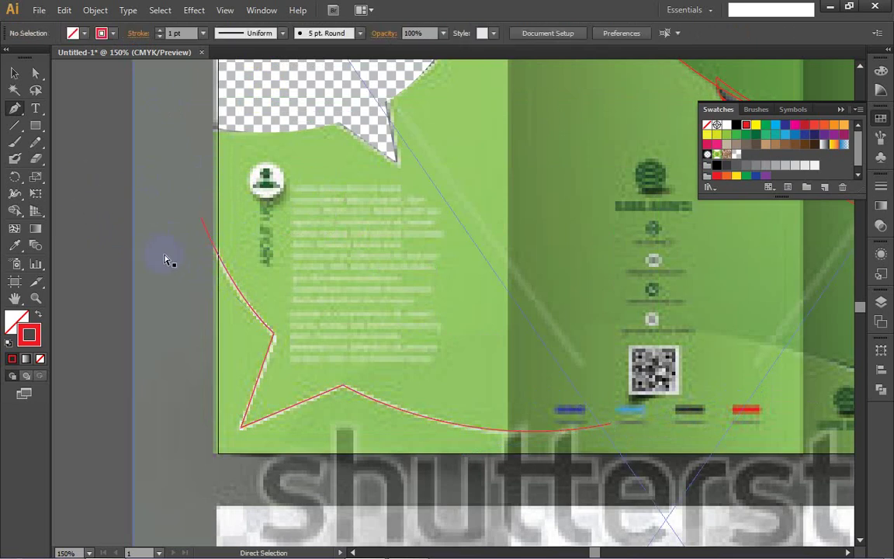
# - Select the traced zigzag path on the left panel and apply Width Profile 1 to its stroke
pyautogui.click(14, 75)
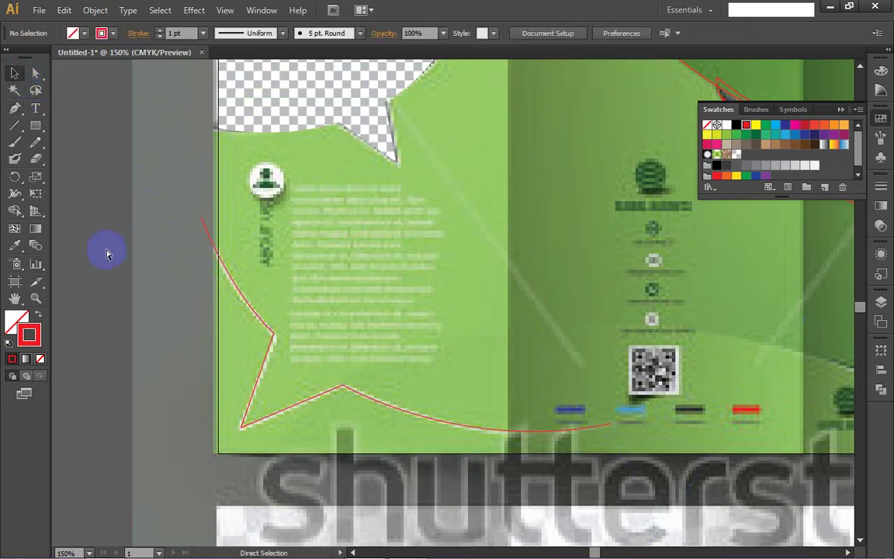
pyautogui.click(229, 278)
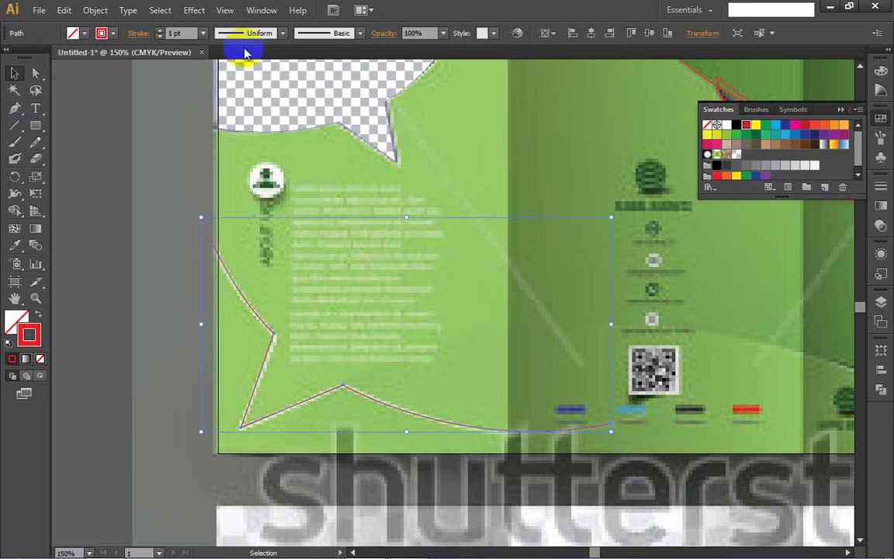
pyautogui.click(282, 32)
pyautogui.click(248, 76)
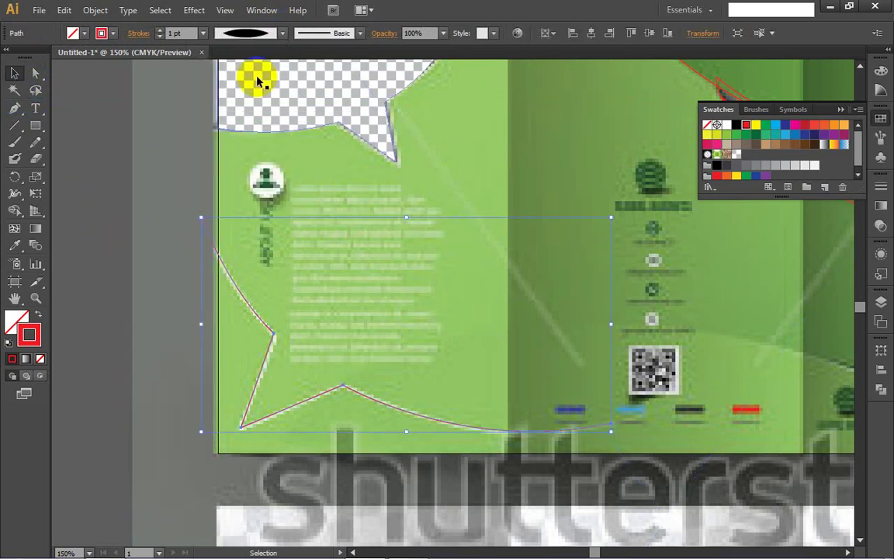
# - Set the zigzag path's stroke weight to 3 pt
pyautogui.click(168, 32)
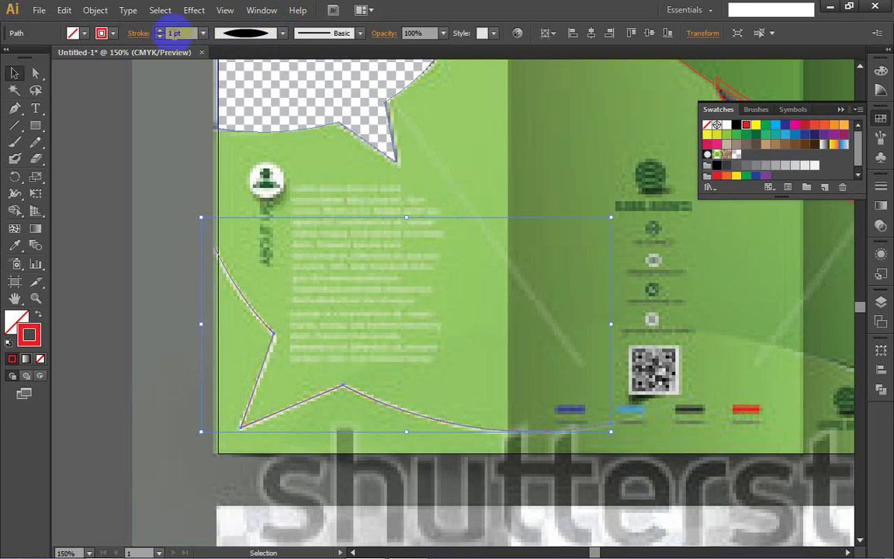
pyautogui.write('2')
pyautogui.press('Return')
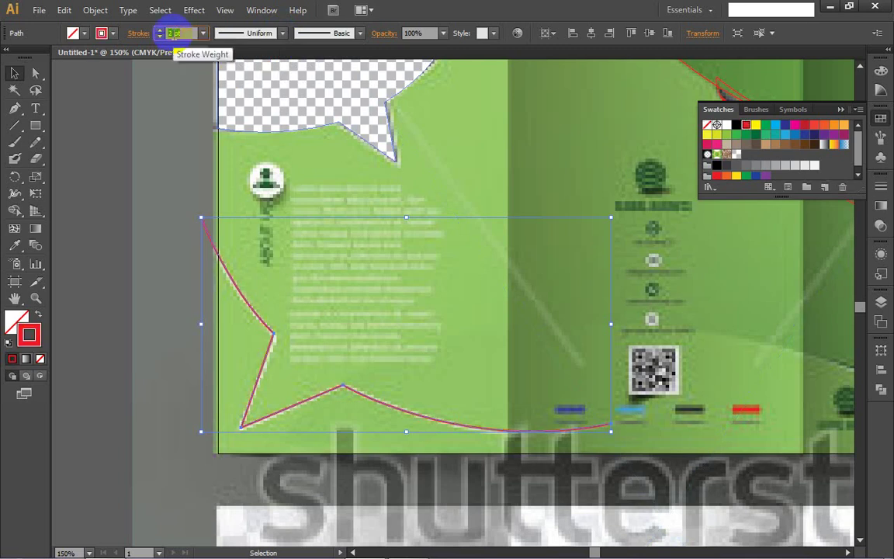
pyautogui.write('0')
pyautogui.press('Return')
pyautogui.press('Up')
pyautogui.press('Up')
pyautogui.press('Up')
pyautogui.press('Up')
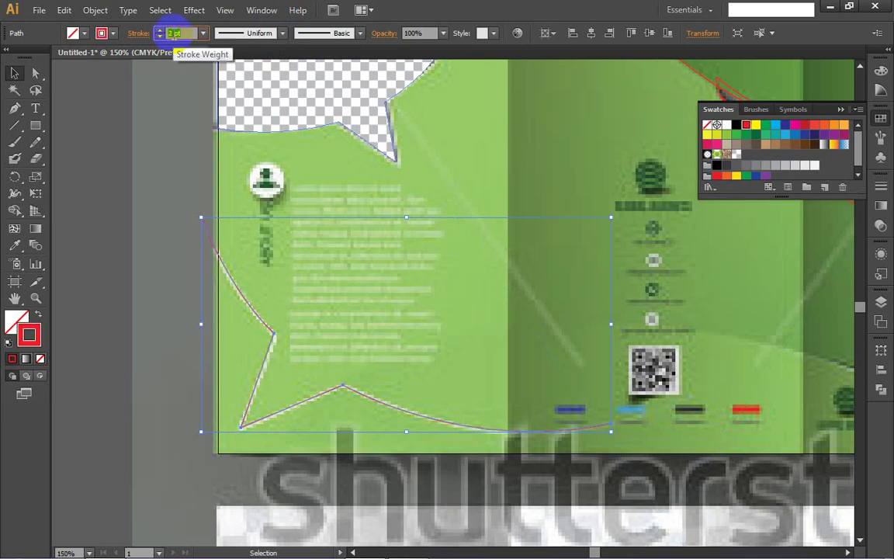
pyautogui.press('Up')
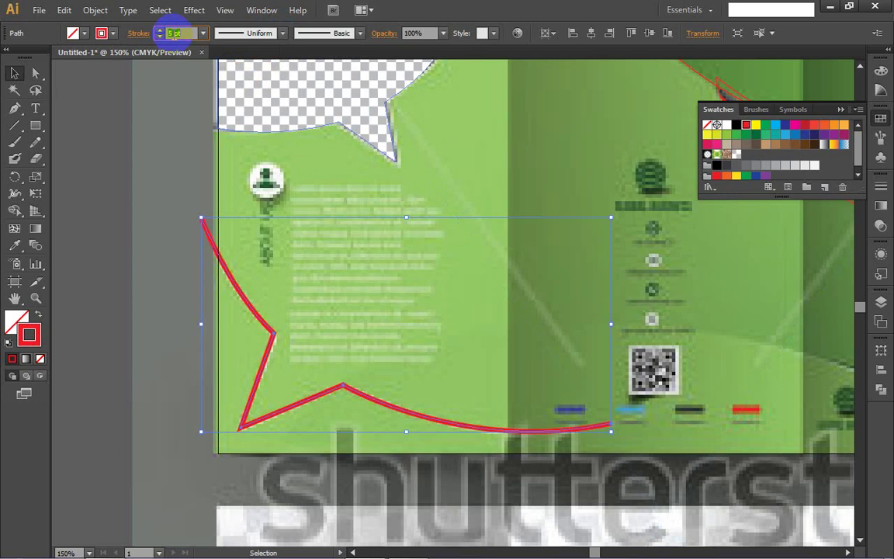
pyautogui.press('Down')
pyautogui.press('Down')
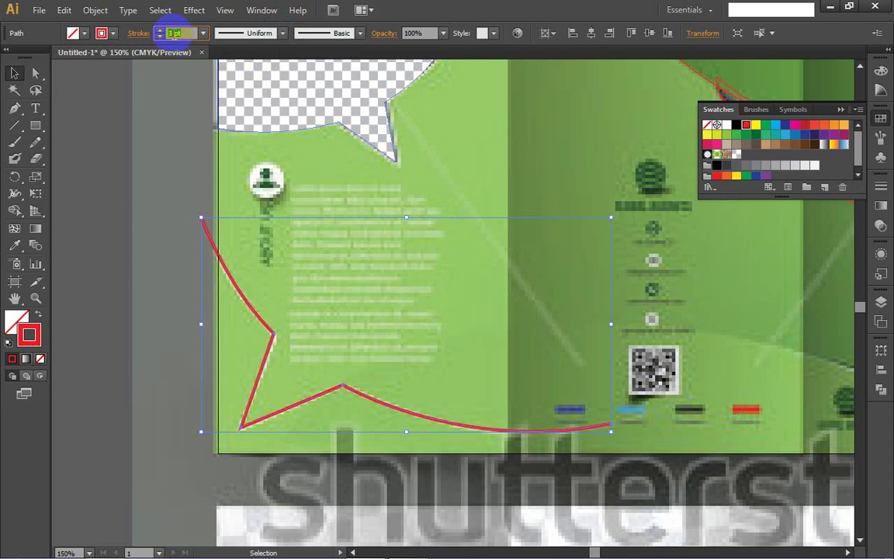
# - Apply Width Profile 1 to the zigzag path's 3 pt stroke and deselect the path
pyautogui.click(282, 33)
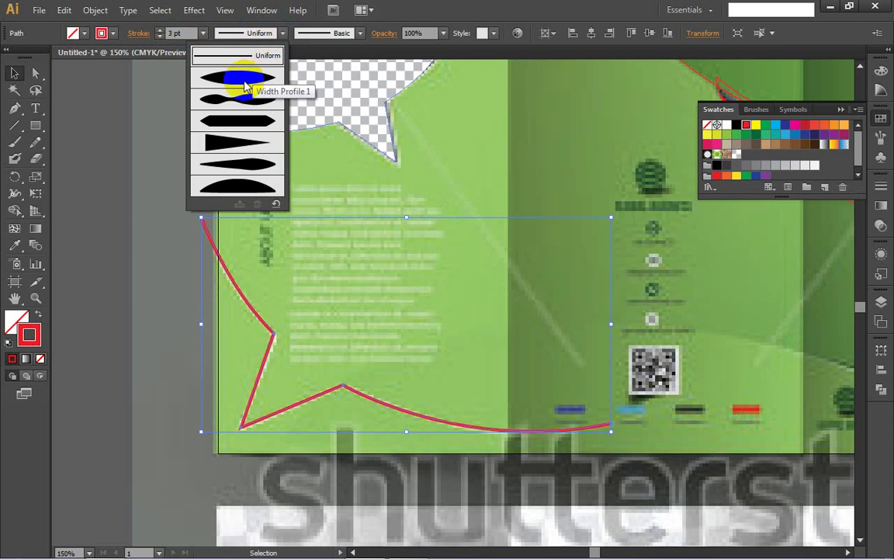
pyautogui.click(245, 85)
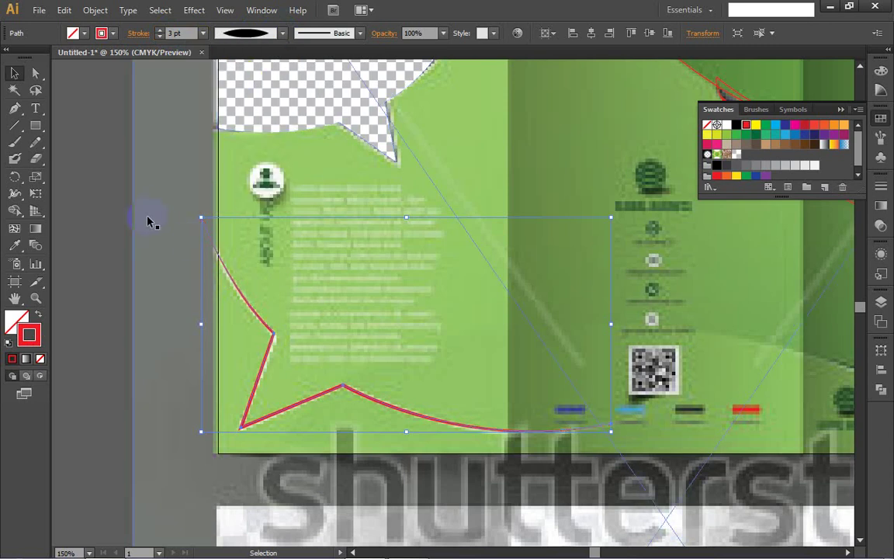
pyautogui.click(152, 261)
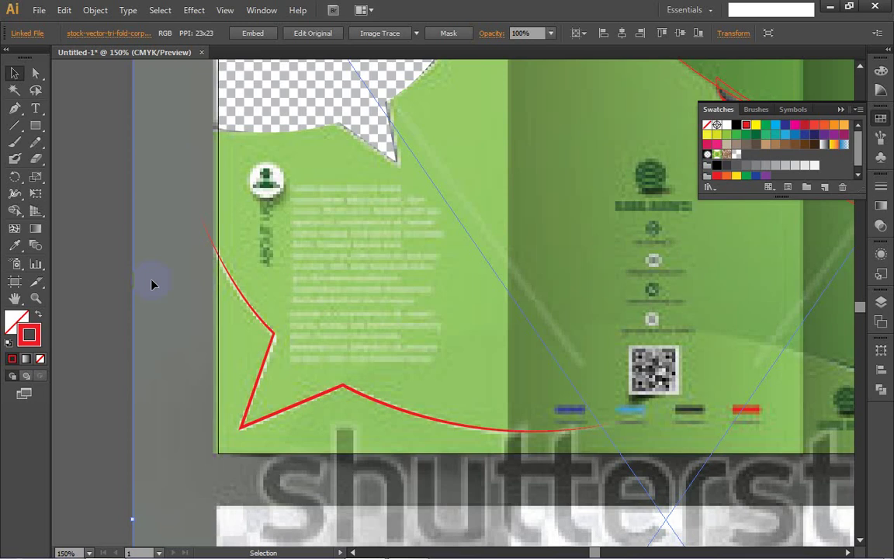
pyautogui.press('a')
pyautogui.hscroll(6, 152, 285)
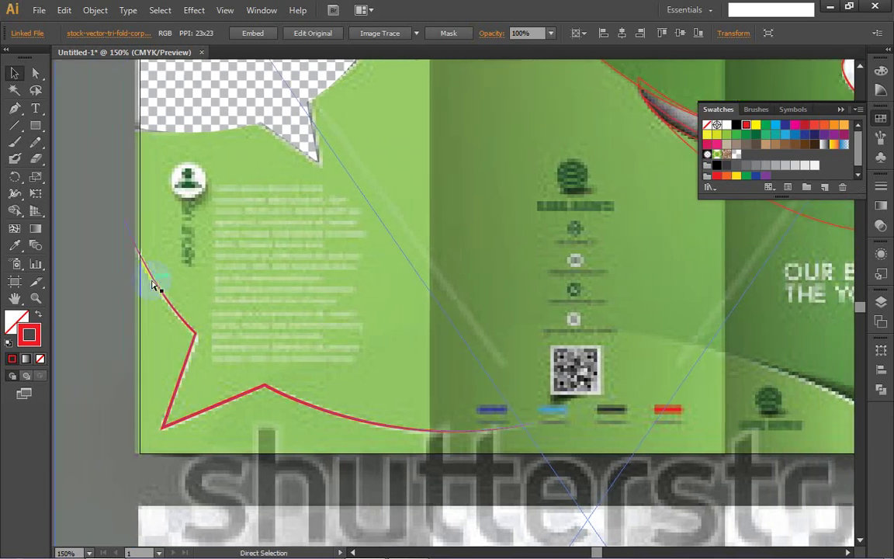
pyautogui.hscroll(4, 153, 284)
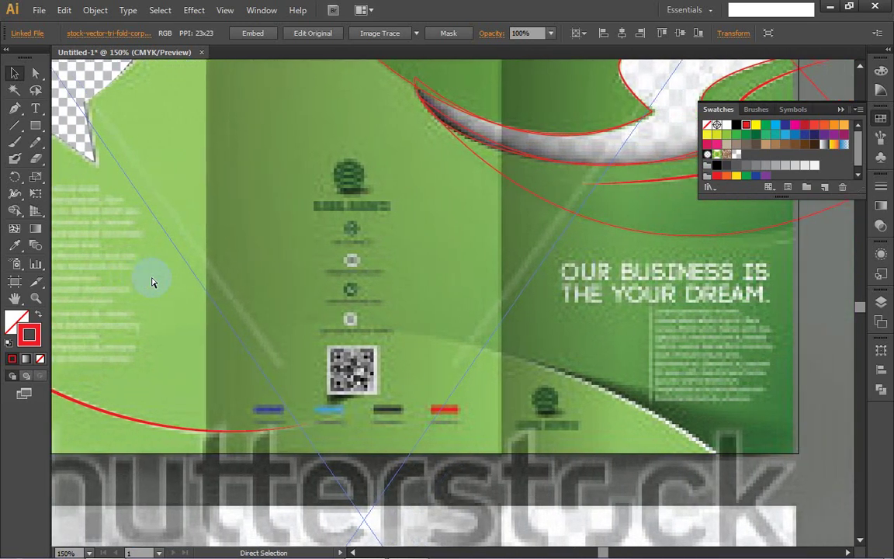
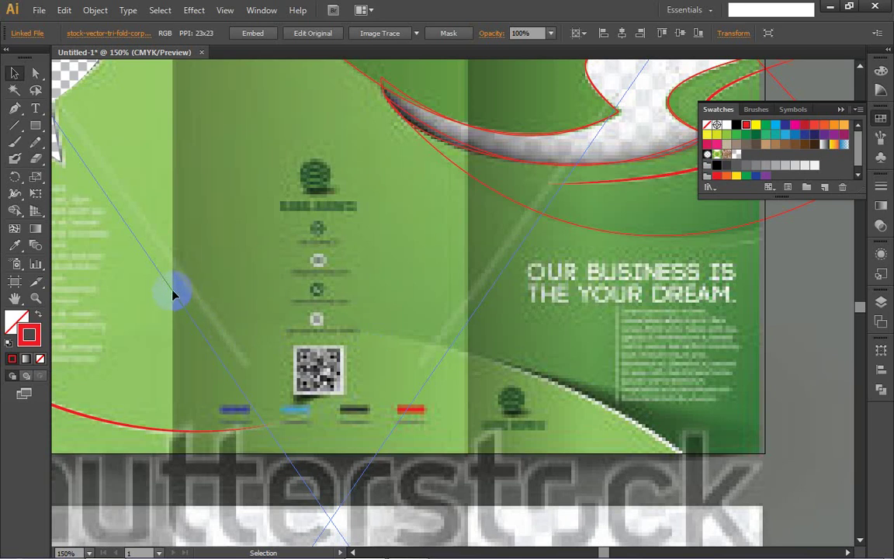
# - Trace the light-green curved area across the bottom of the middle and right panels with a closed path and deselect it
pyautogui.click(14, 108)
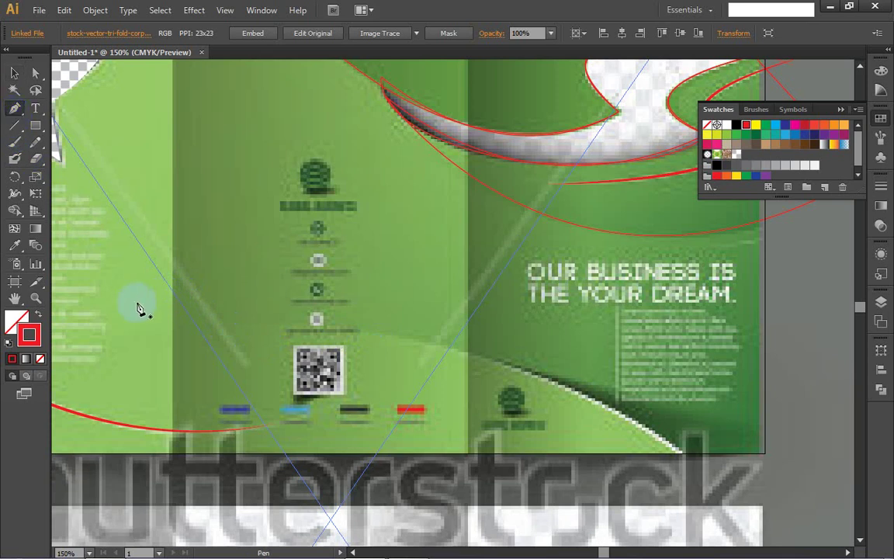
pyautogui.click(170, 325)
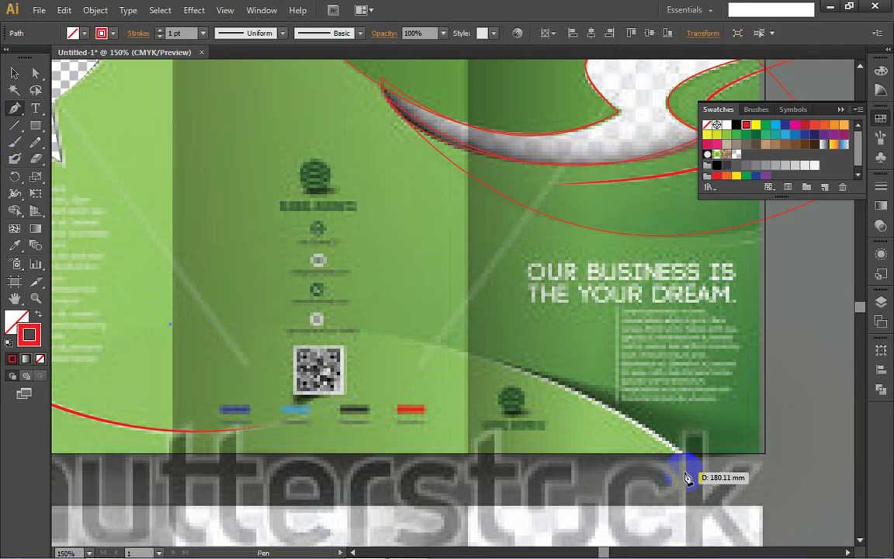
pyautogui.scroll(-2, 693, 482)
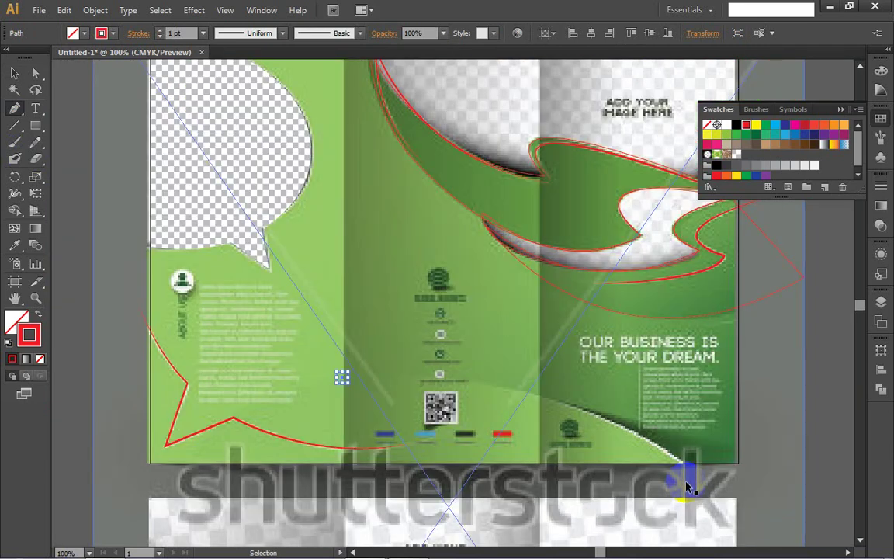
pyautogui.scroll(-4, 689, 485)
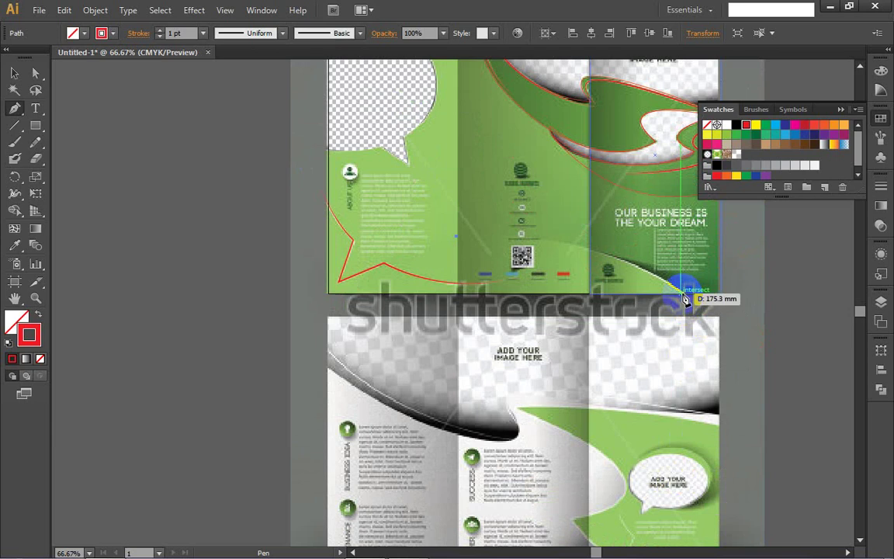
pyautogui.moveTo(683, 294); pyautogui.dragTo(768, 357)
pyautogui.click(683, 295)
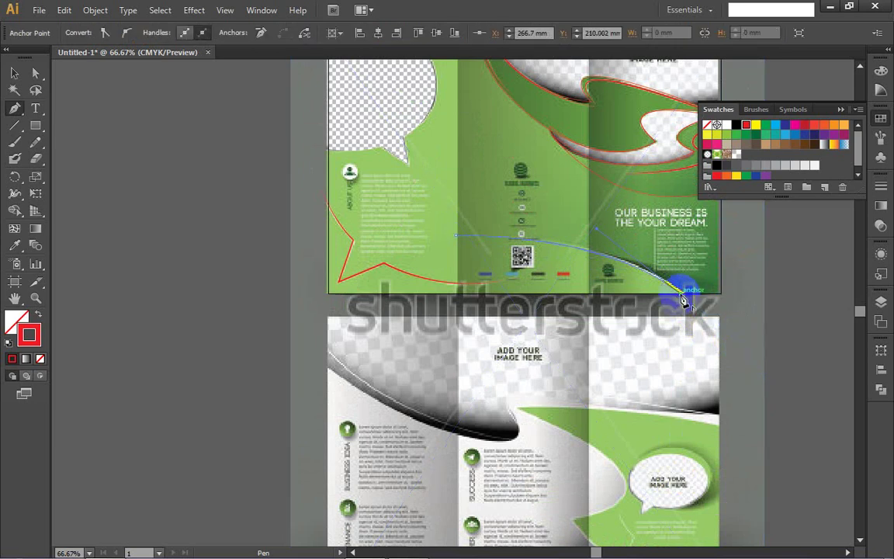
pyautogui.click(457, 293)
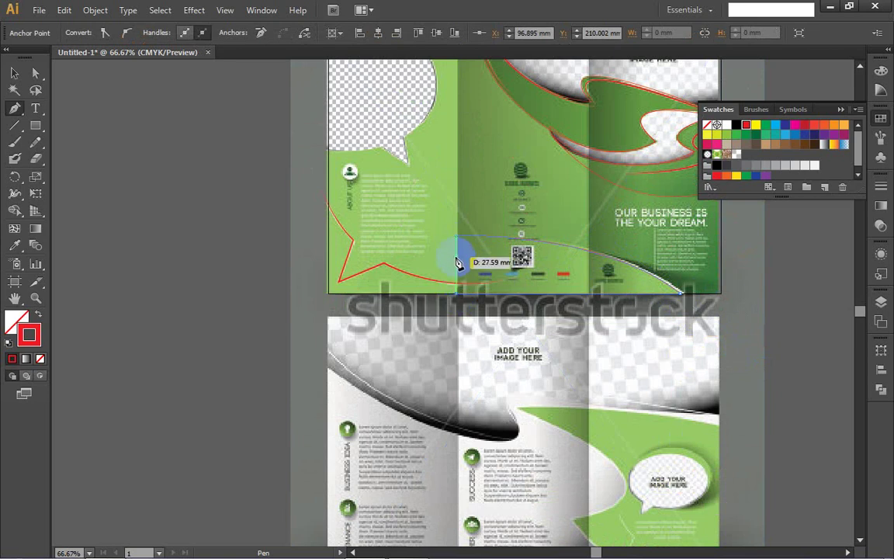
pyautogui.moveTo(457, 246); pyautogui.dragTo(458, 244)
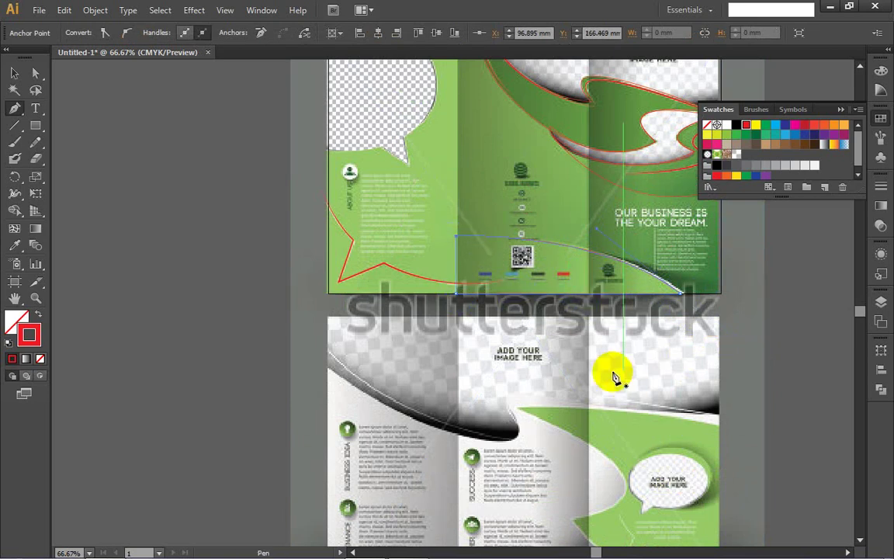
pyautogui.press('ctrl')
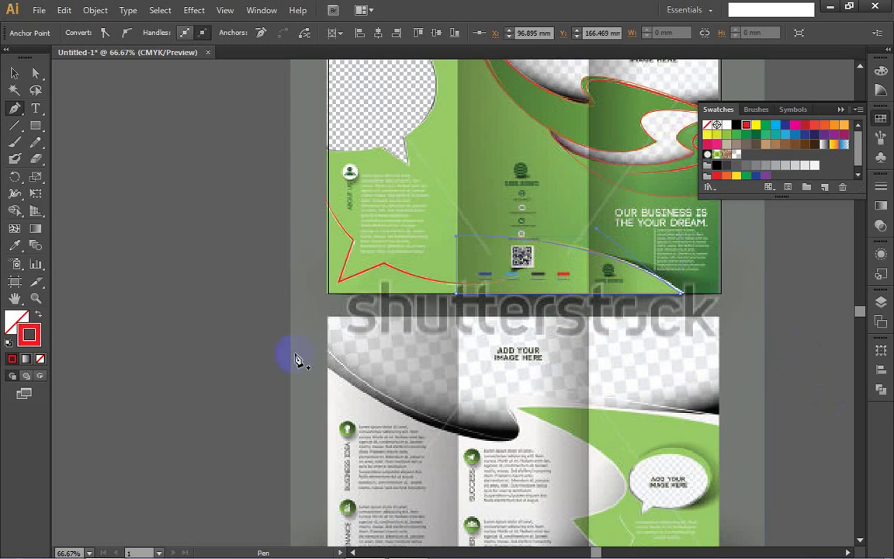
pyautogui.keyDown('ctrl'); pyautogui.click(807, 306); pyautogui.keyUp('ctrl')
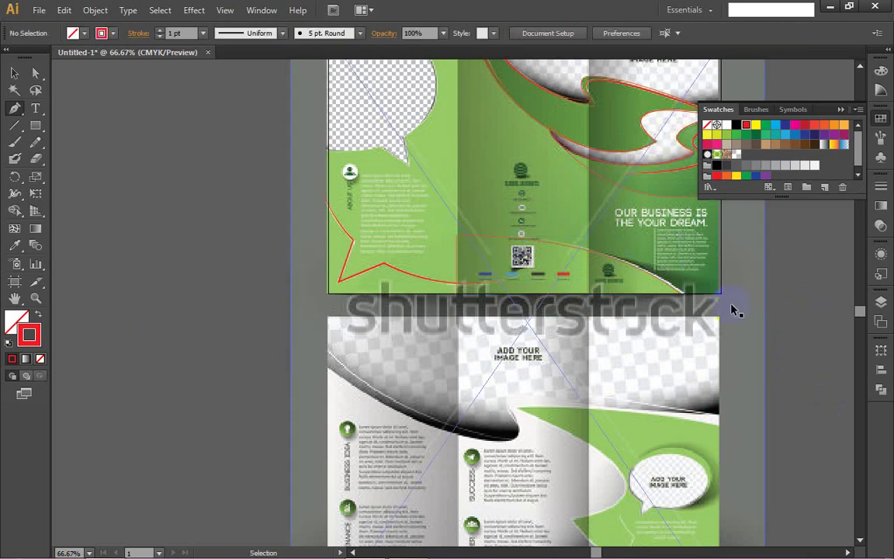
# - Fill the closed curved shape on the bottom panels with bright green, keep its stroke red, and deselect it
pyautogui.keyDown('ctrl'); pyautogui.click(602, 259); pyautogui.keyUp('ctrl')
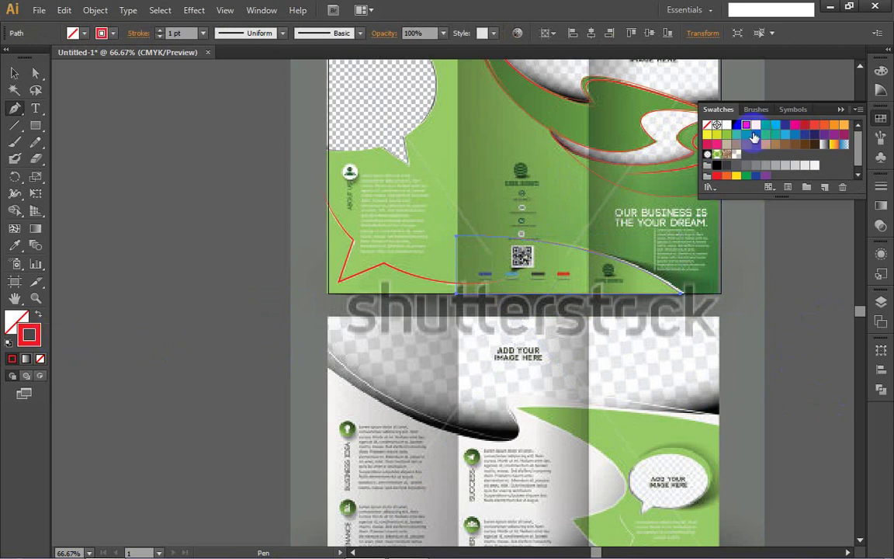
pyautogui.click(746, 136)
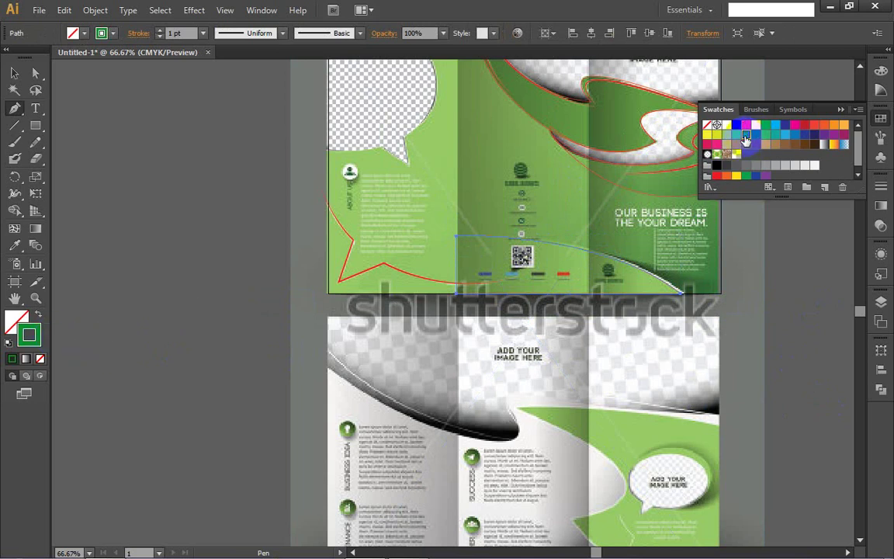
pyautogui.click(191, 263)
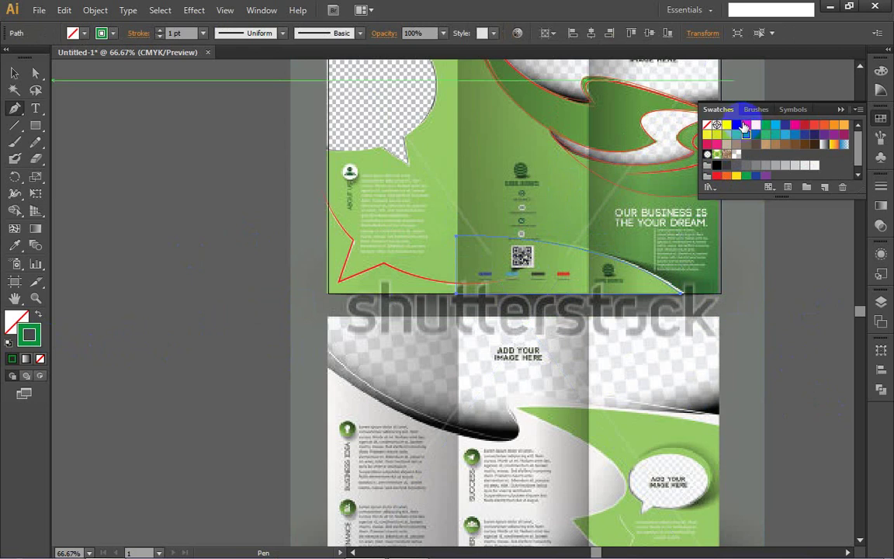
pyautogui.click(16, 322)
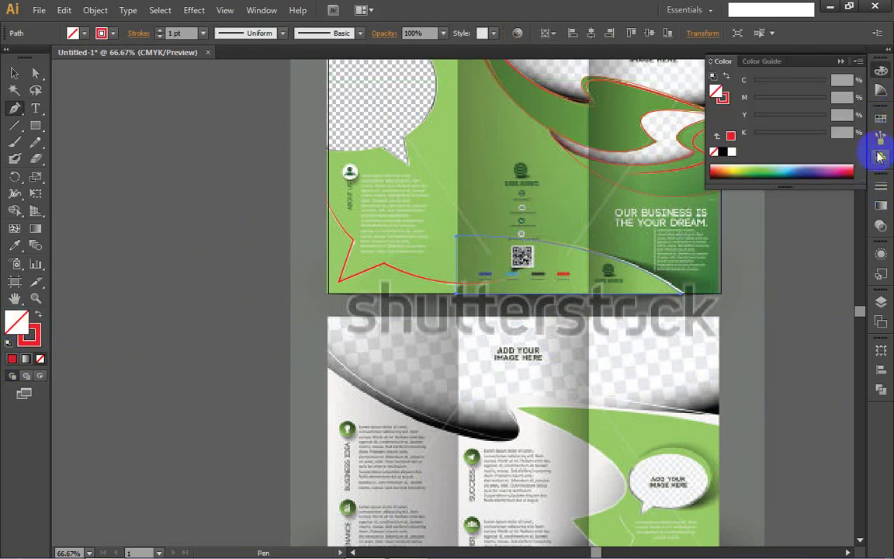
pyautogui.click(881, 120)
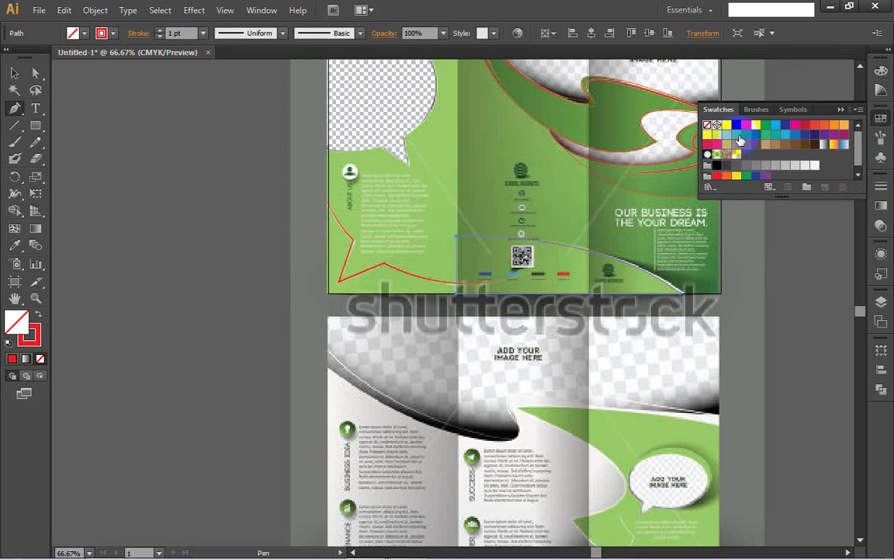
pyautogui.click(745, 136)
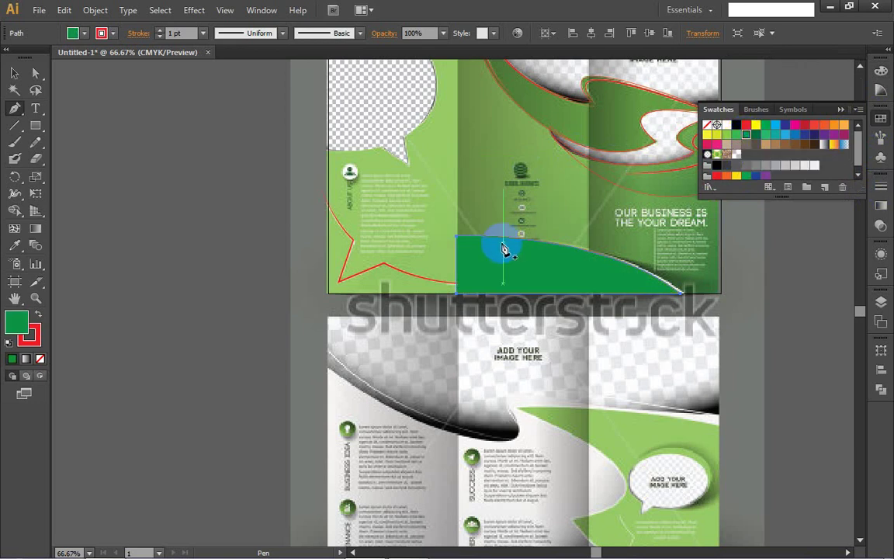
pyautogui.press('v')
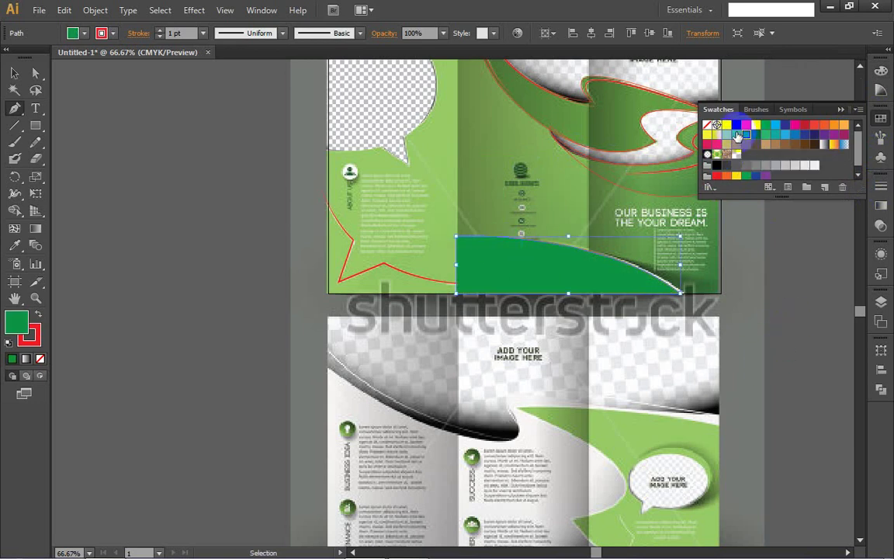
pyautogui.click(737, 135)
pyautogui.keyDown('ctrl'); pyautogui.click(797, 343); pyautogui.keyUp('ctrl')
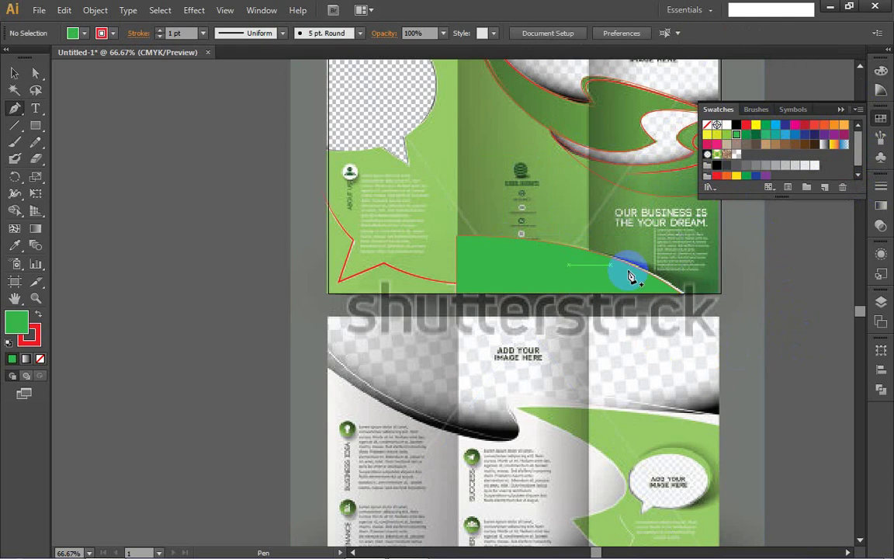
# - Trace the white highlight along the green shape's upper edge with an unfilled open curve extending below the page, and deselect it
pyautogui.click(548, 244)
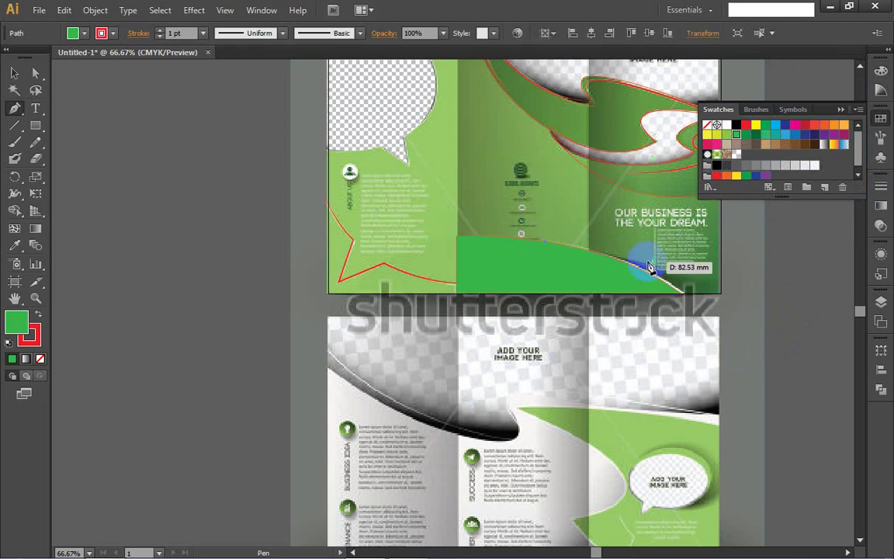
pyautogui.moveTo(693, 291); pyautogui.dragTo(770, 388)
pyautogui.press('ctrl')
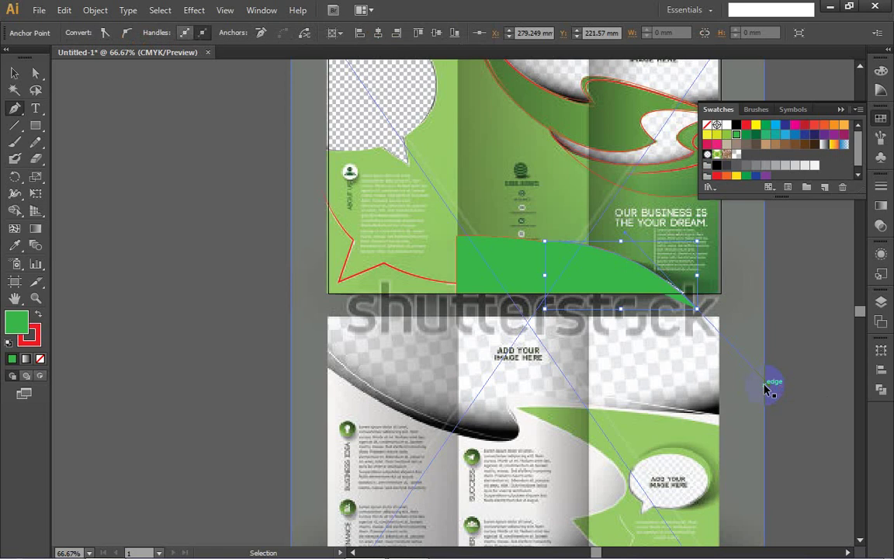
pyautogui.keyDown('ctrl'); pyautogui.click(768, 386); pyautogui.keyUp('ctrl')
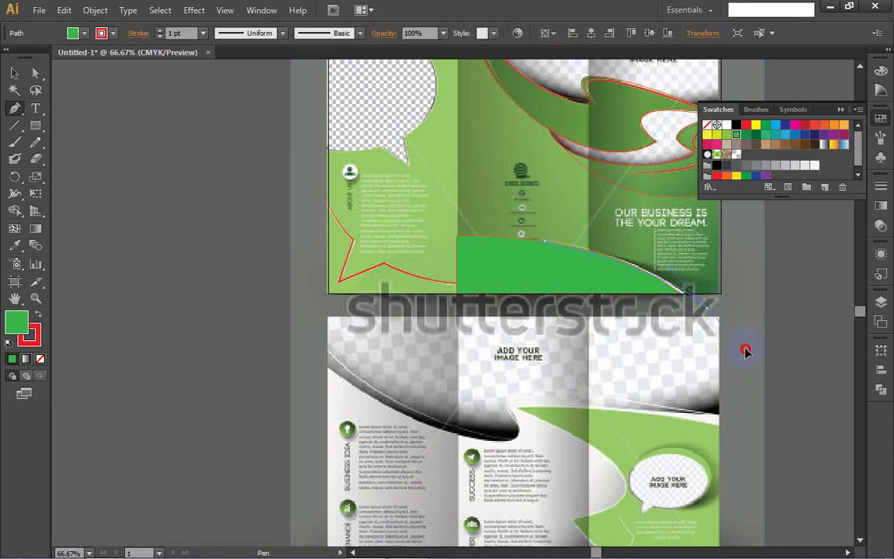
pyautogui.moveTo(745, 349); pyautogui.dragTo(697, 310)
pyautogui.hotkey('ctrl', 'z')
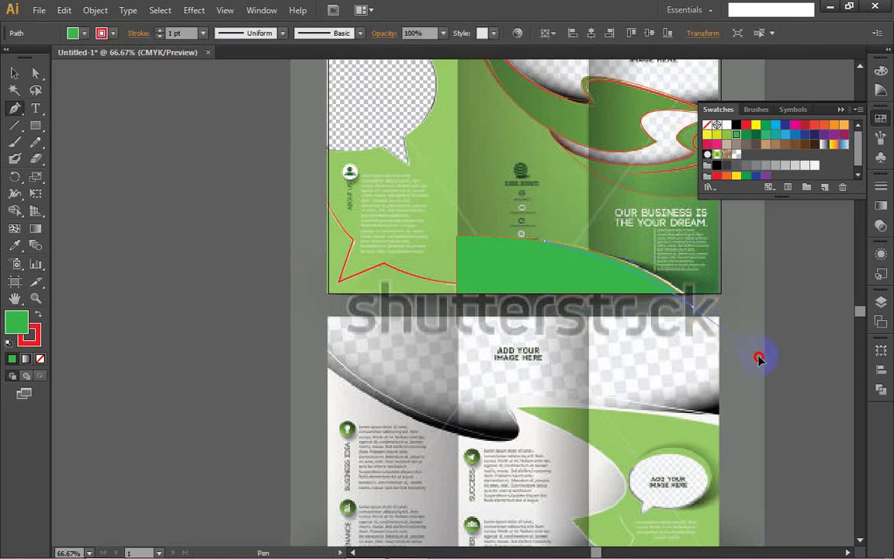
pyautogui.moveTo(751, 380); pyautogui.dragTo(751, 381)
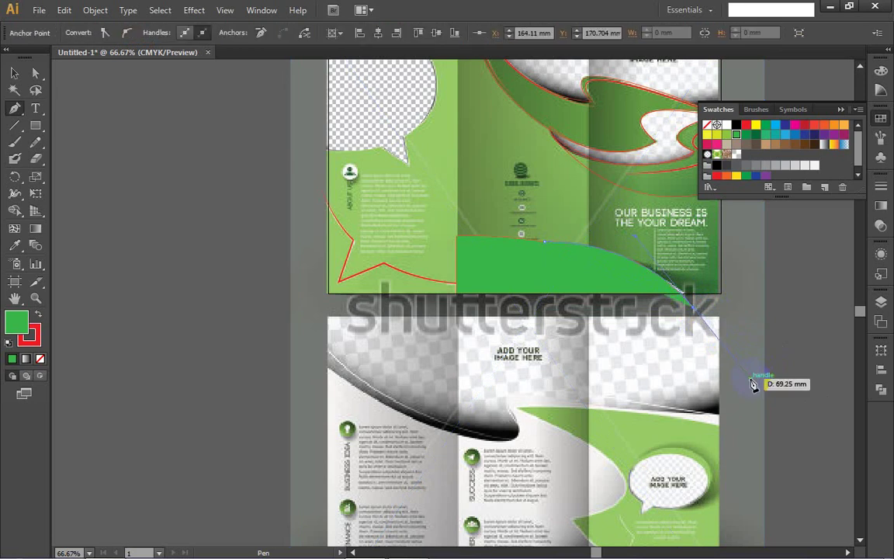
pyautogui.hotkey('ctrl', 'z')
pyautogui.moveTo(704, 318); pyautogui.dragTo(751, 361)
pyautogui.hotkey('ctrl', 'z')
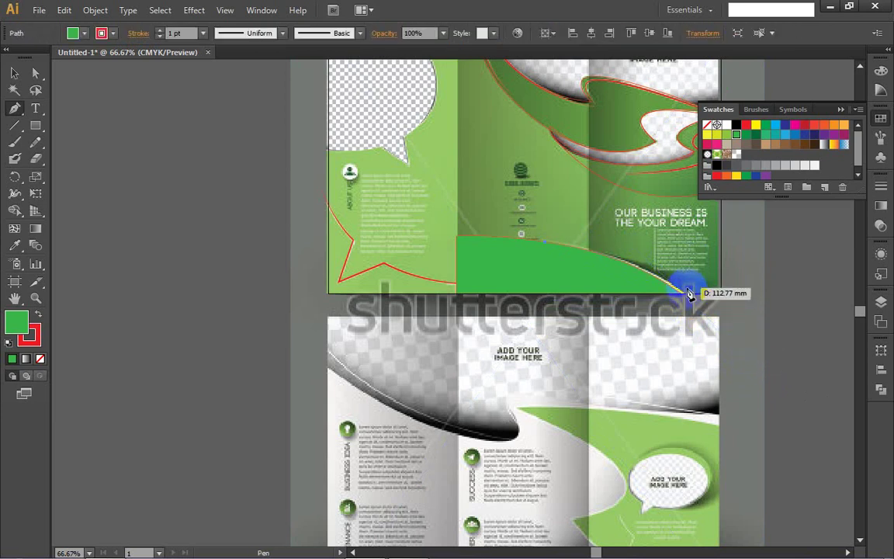
pyautogui.moveTo(695, 305); pyautogui.dragTo(697, 303)
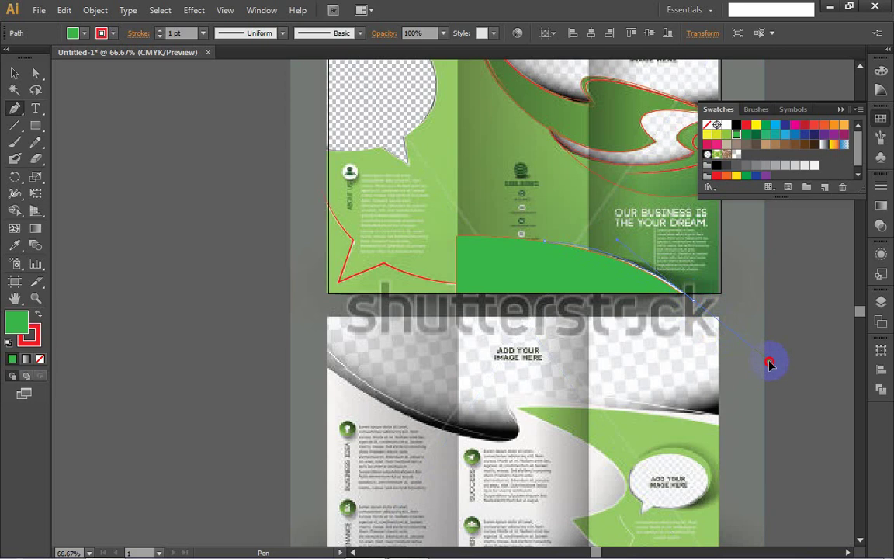
pyautogui.moveTo(769, 364); pyautogui.dragTo(147, 328)
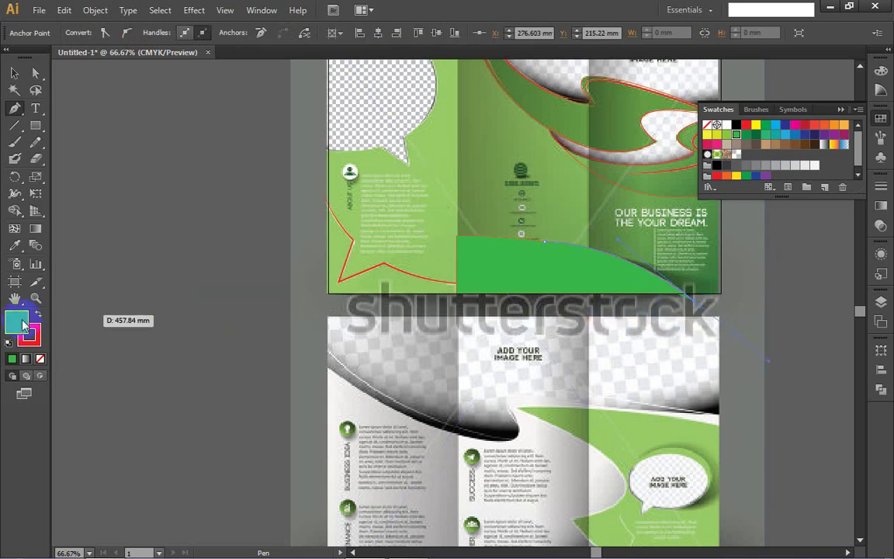
pyautogui.click(40, 359)
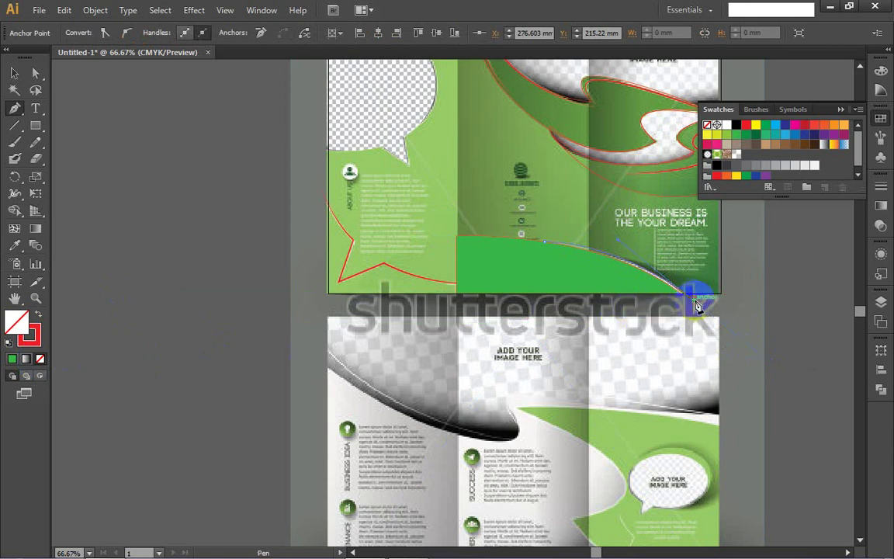
pyautogui.keyDown('ctrl'); pyautogui.click(809, 282); pyautogui.keyUp('ctrl')
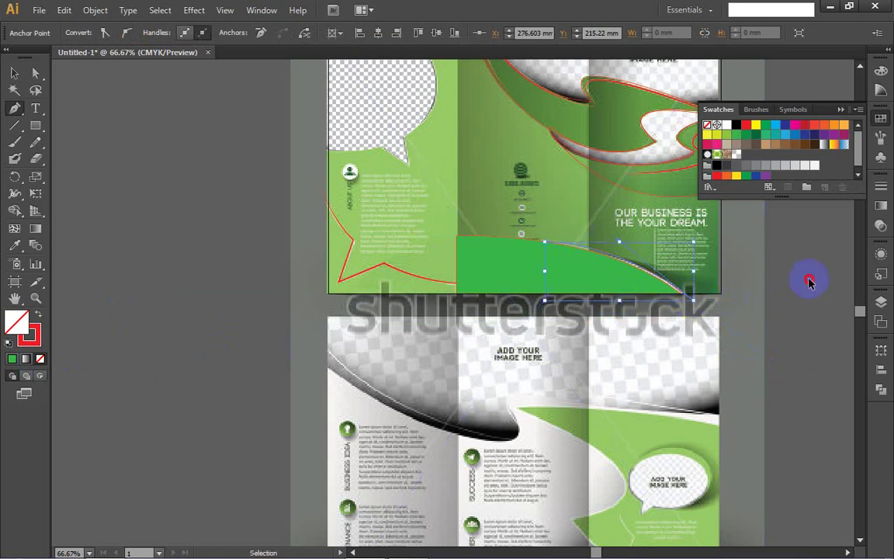
# - Set the highlight curve's stroke weight to 3 pt and apply the tapered Width Profile 4
pyautogui.keyDown('ctrl'); pyautogui.click(674, 289); pyautogui.keyUp('ctrl')
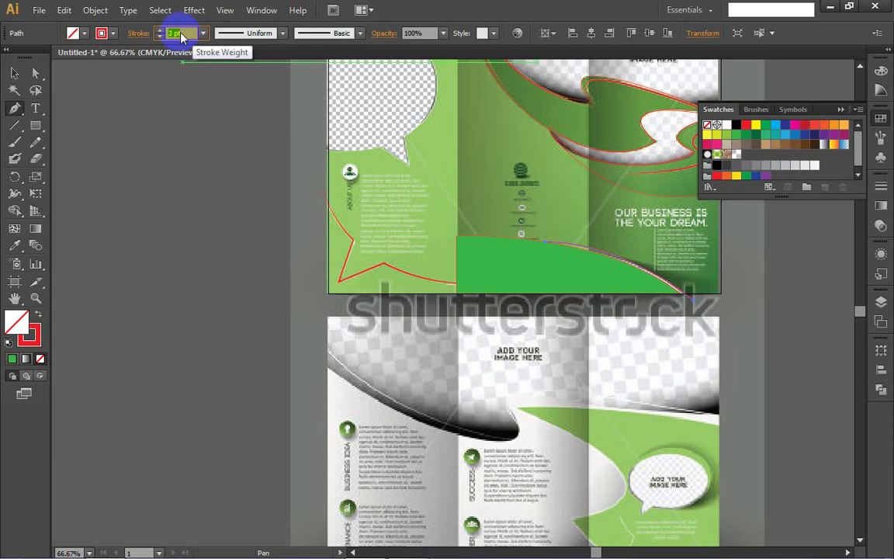
pyautogui.click(283, 33)
pyautogui.click(256, 76)
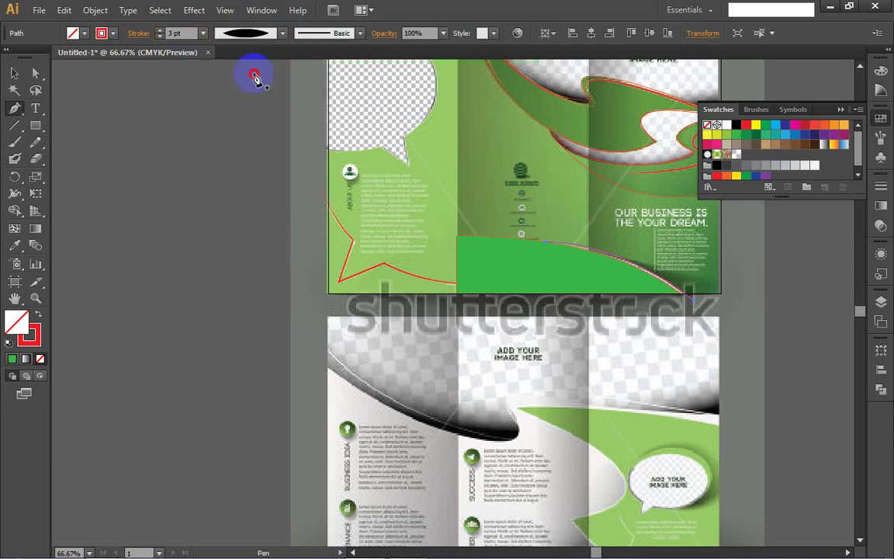
pyautogui.click(283, 33)
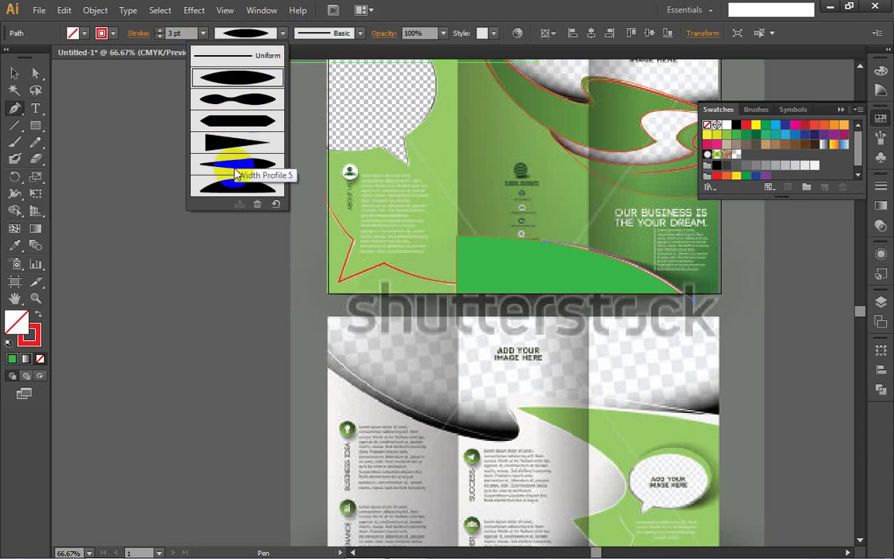
pyautogui.click(233, 142)
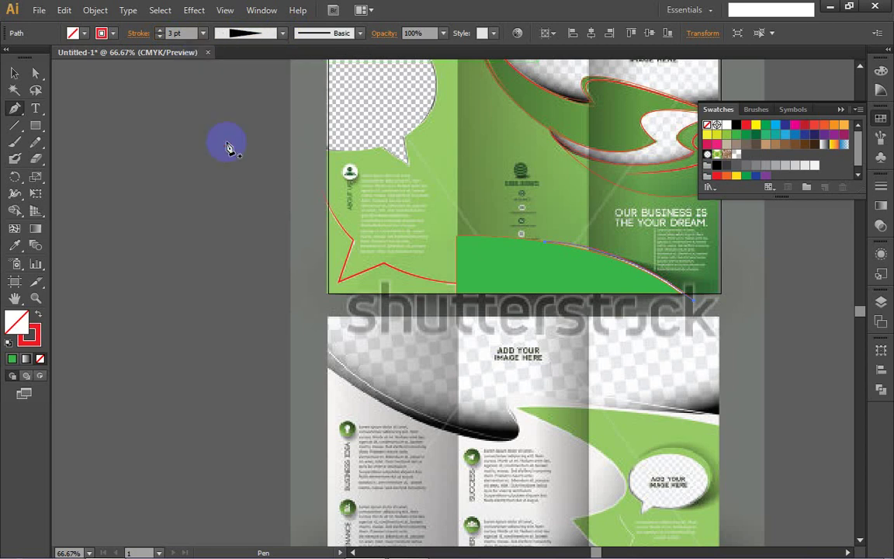
# - Examine how closely the tapered highlight curve follows the white edge above the green shape, from its start to below the page
pyautogui.keyDown('ctrl'); pyautogui.click(591, 249); pyautogui.keyUp('ctrl')
pyautogui.hotkey('ctrl', '=')
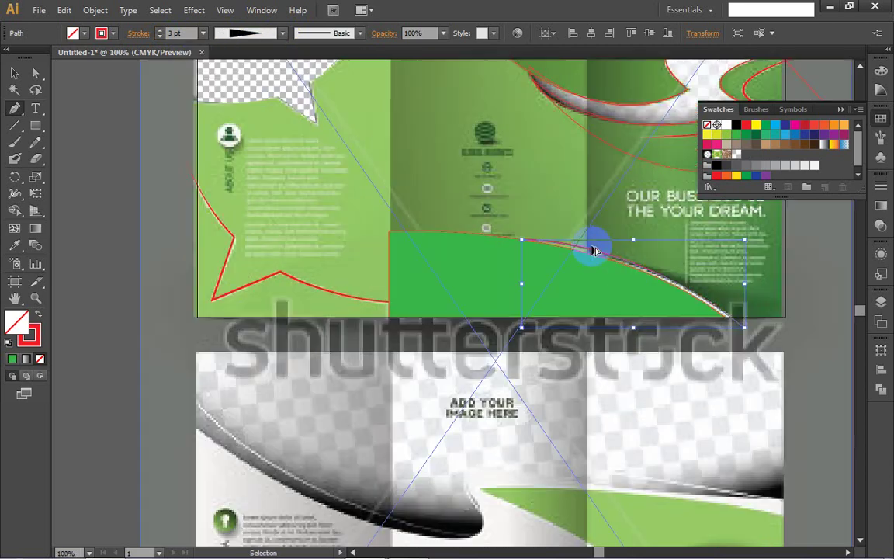
pyautogui.scroll(5, 592, 248)
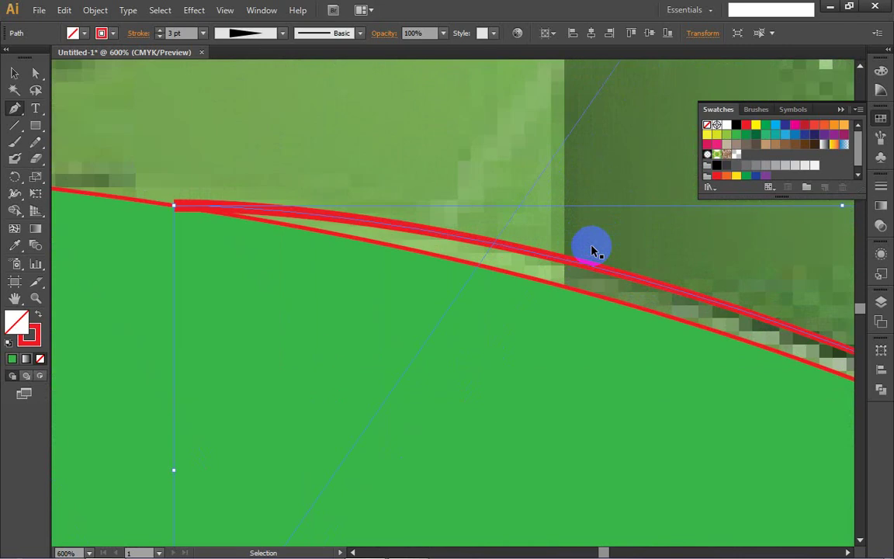
pyautogui.scroll(-1, 591, 248)
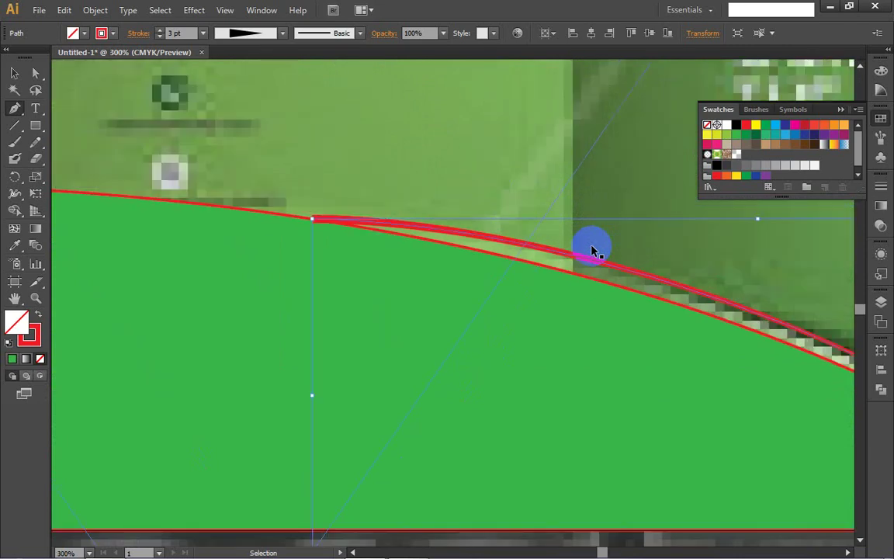
pyautogui.scroll(-2, 591, 248)
pyautogui.scroll(4, 814, 364)
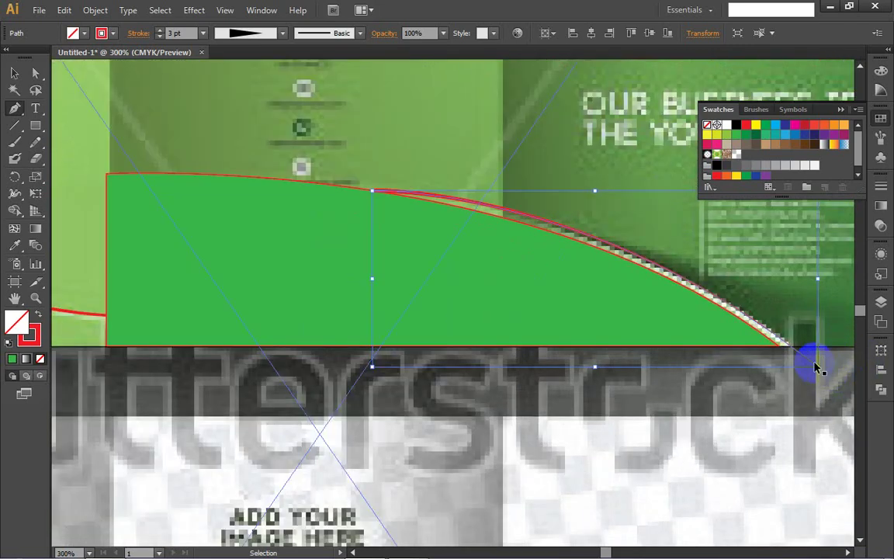
pyautogui.scroll(-4, 790, 361)
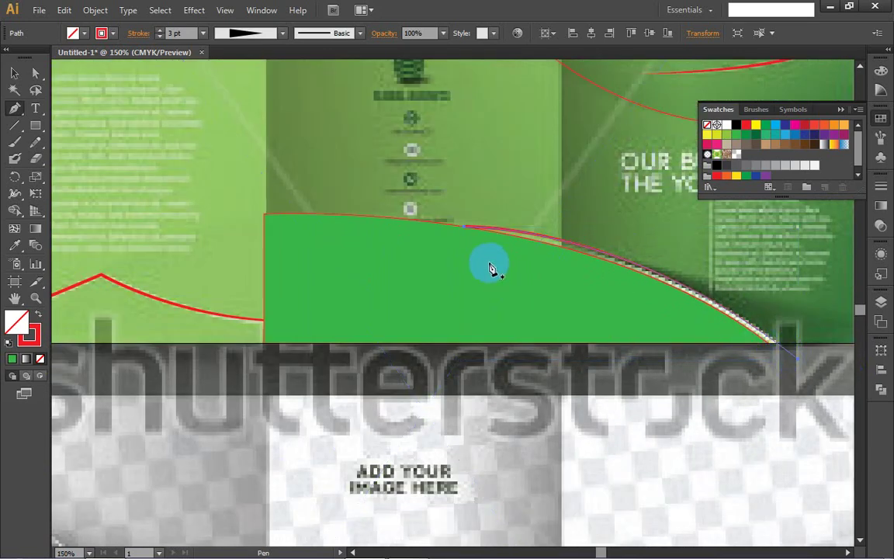
# - Try Width Profiles 5, 6, 2, 3 and 4 in turn on the highlight curve's stroke
pyautogui.click(282, 34)
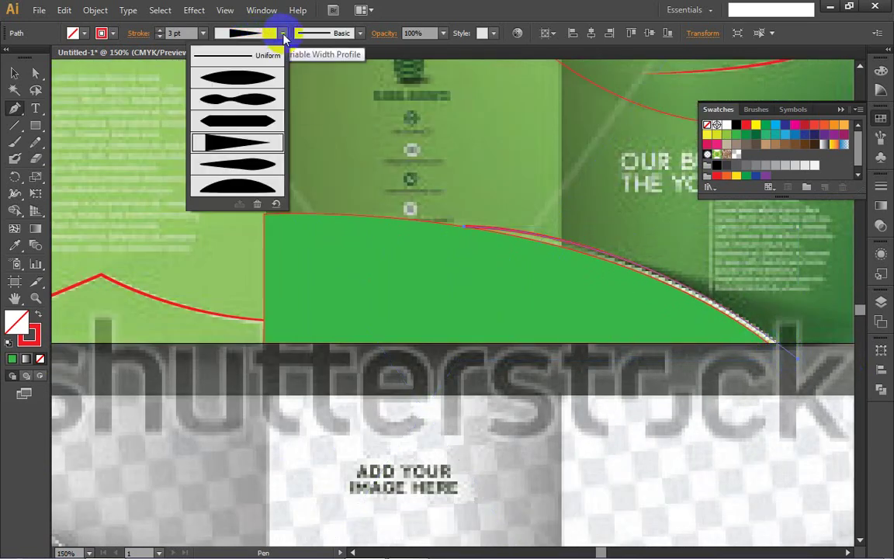
pyautogui.click(243, 169)
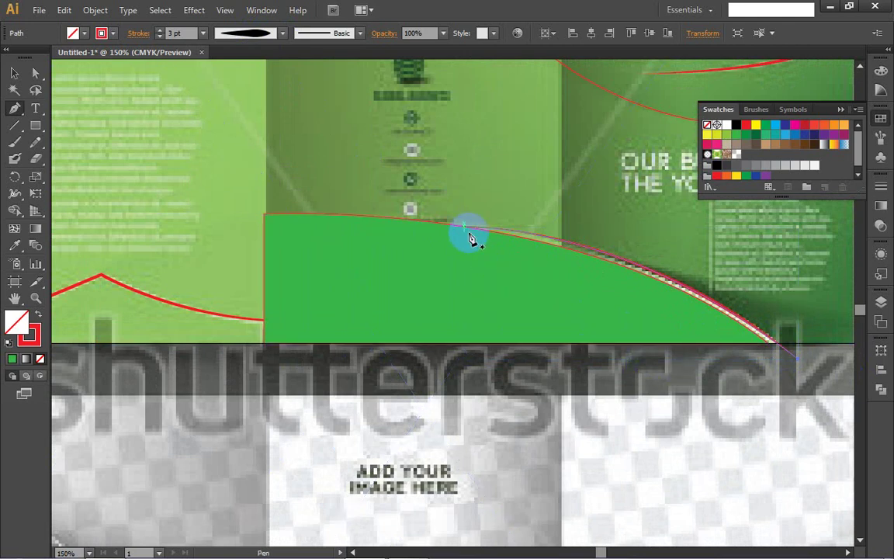
pyautogui.click(281, 34)
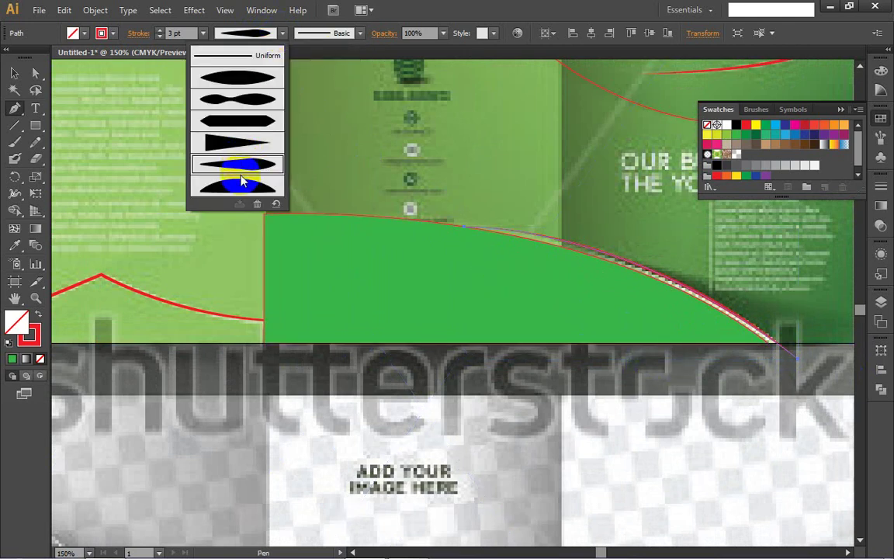
pyautogui.click(243, 188)
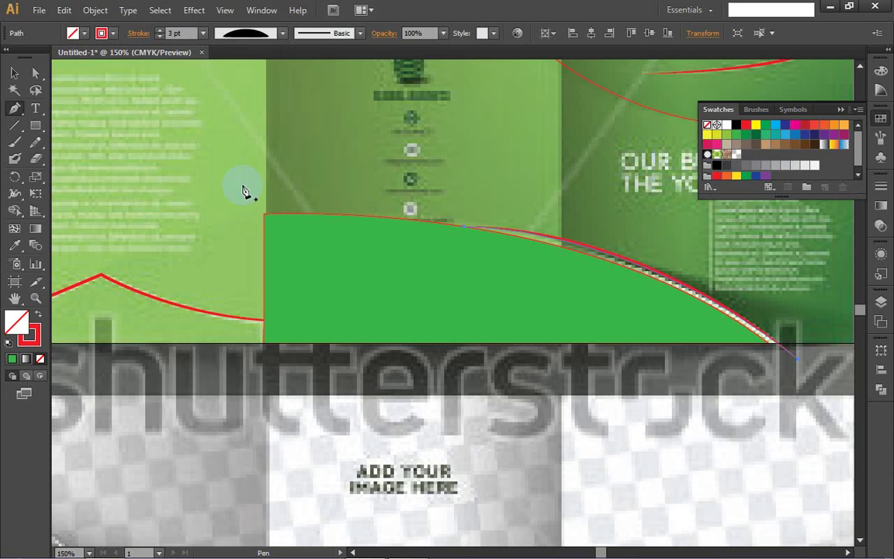
pyautogui.click(282, 34)
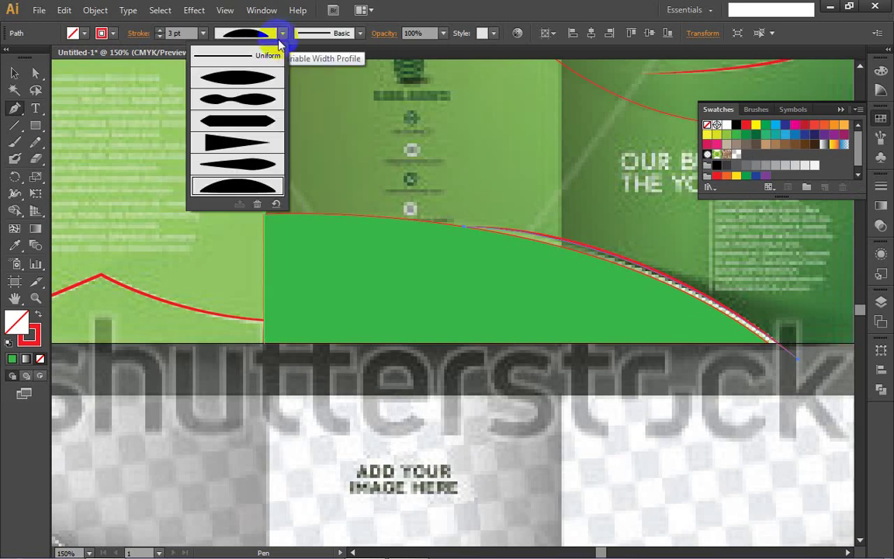
pyautogui.click(238, 81)
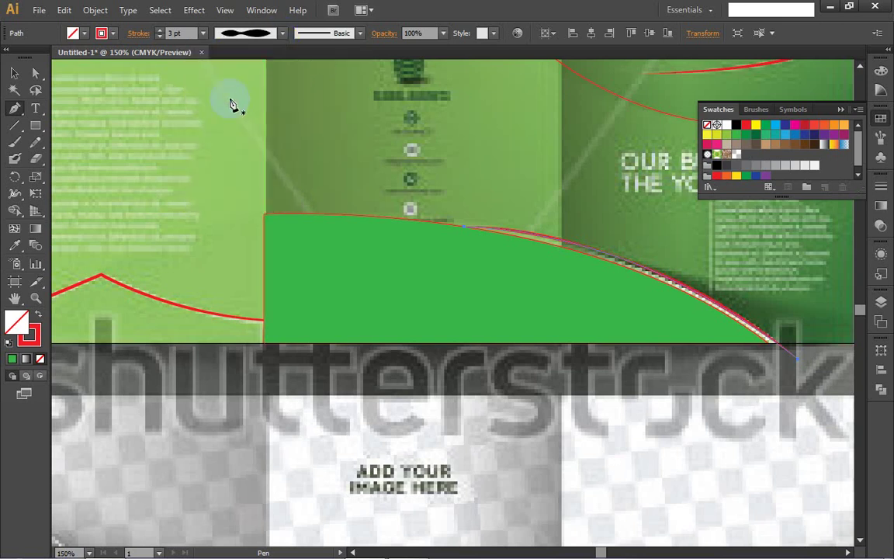
pyautogui.click(282, 34)
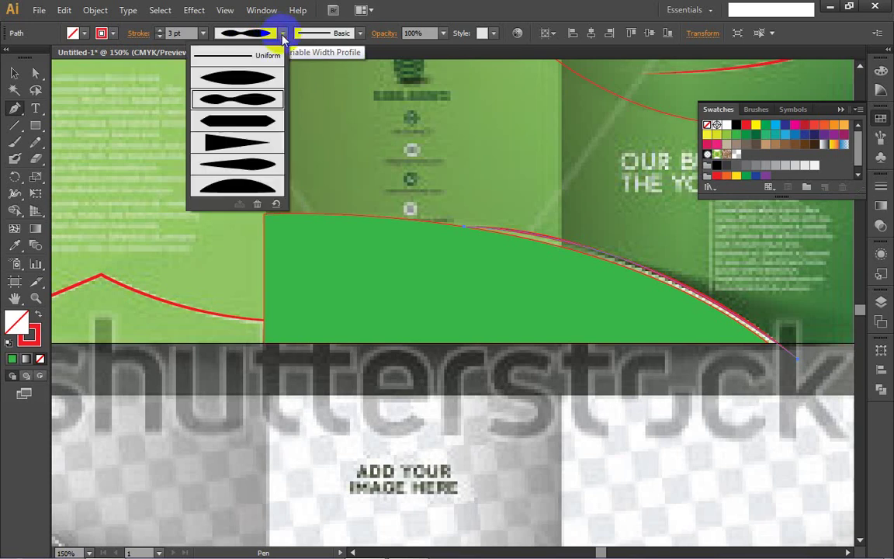
pyautogui.click(232, 126)
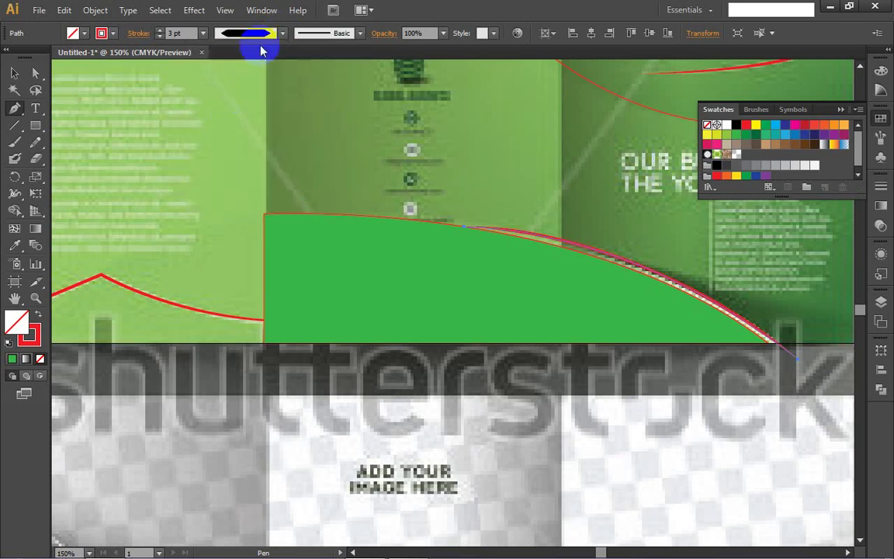
pyautogui.click(283, 34)
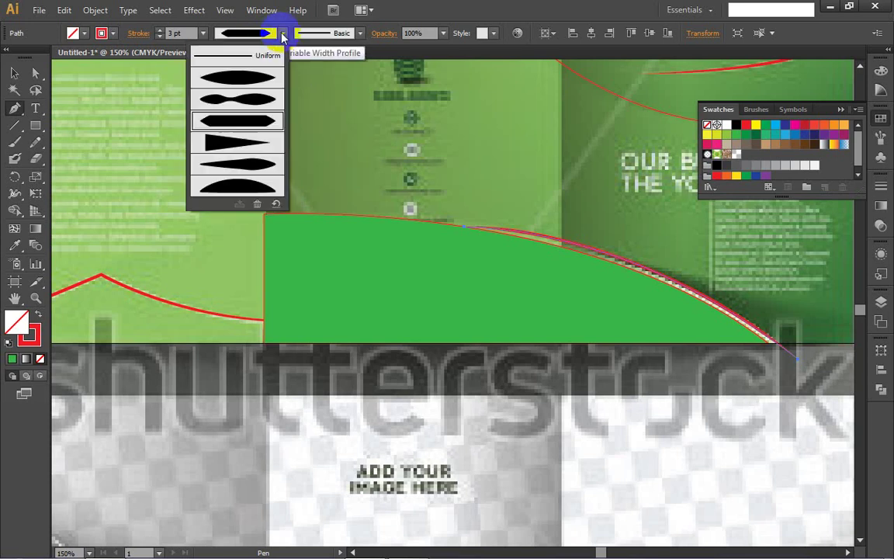
pyautogui.click(232, 144)
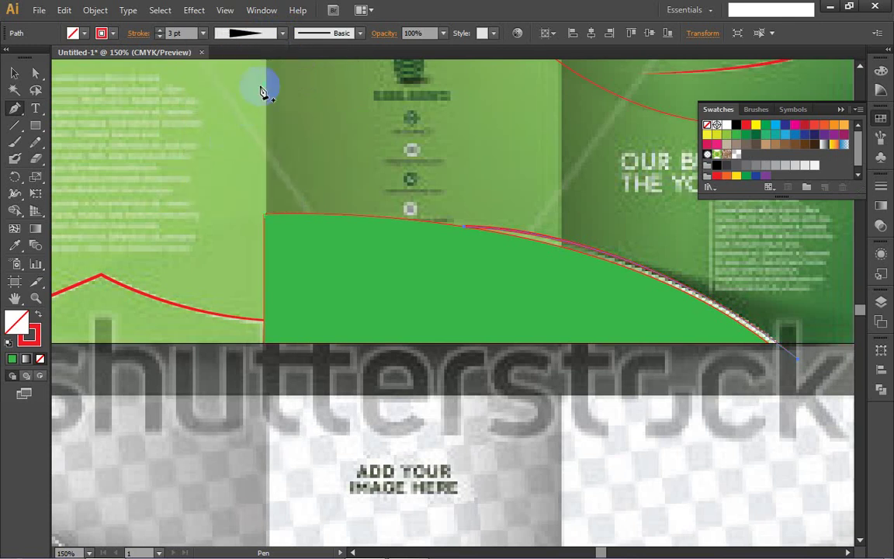
# - Apply the elliptical Width Profile 1 to the highlight curve's stroke and deselect the curve
pyautogui.click(283, 37)
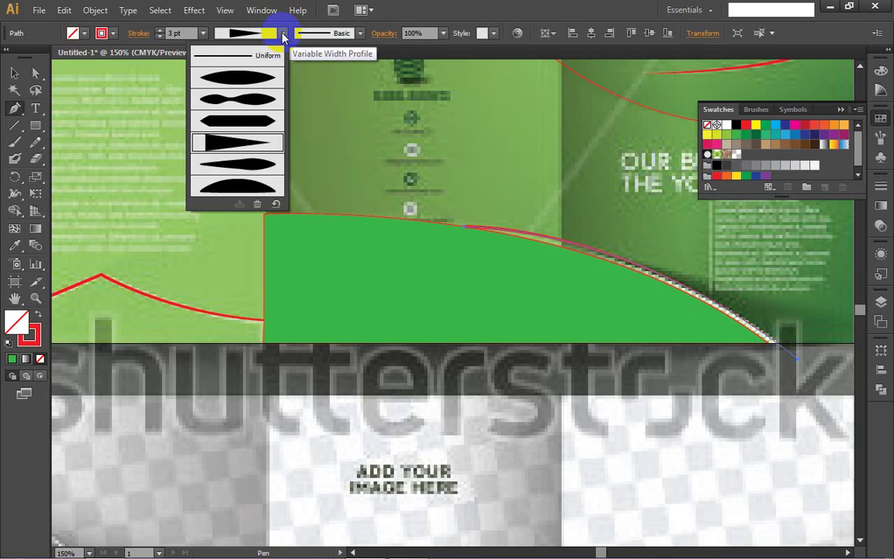
pyautogui.click(238, 76)
pyautogui.keyDown('ctrl'); pyautogui.click(425, 241); pyautogui.keyUp('ctrl')
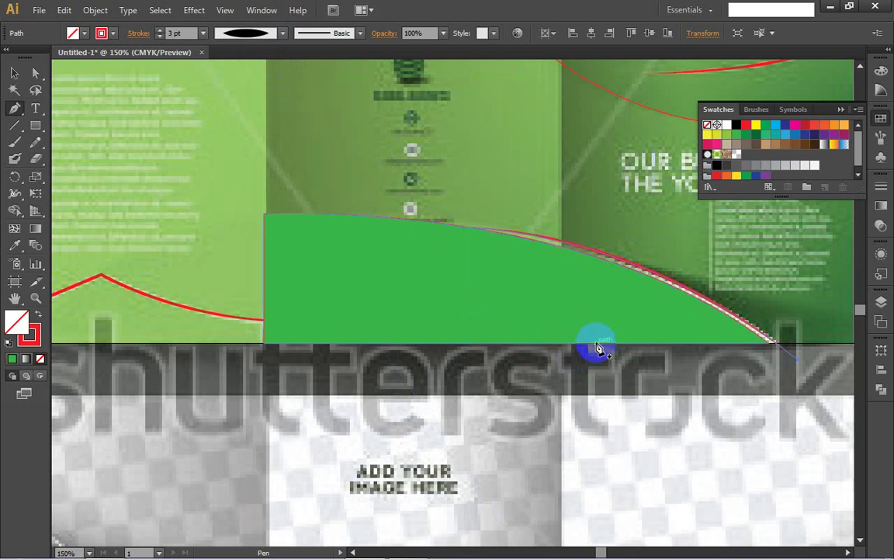
pyautogui.keyDown('ctrl'); pyautogui.click(605, 391); pyautogui.keyUp('ctrl')
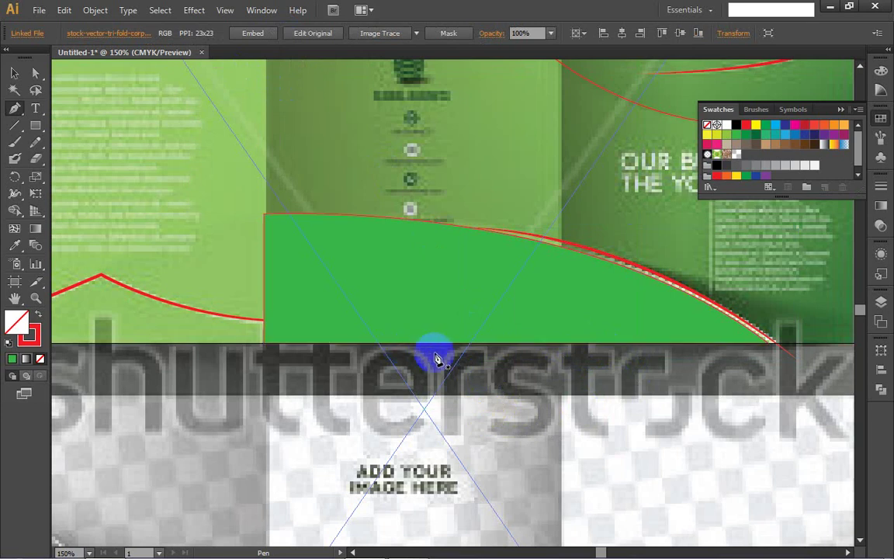
# - Delete the highlight curve along the green shape's upper edge
pyautogui.hscroll(5, 435, 357)
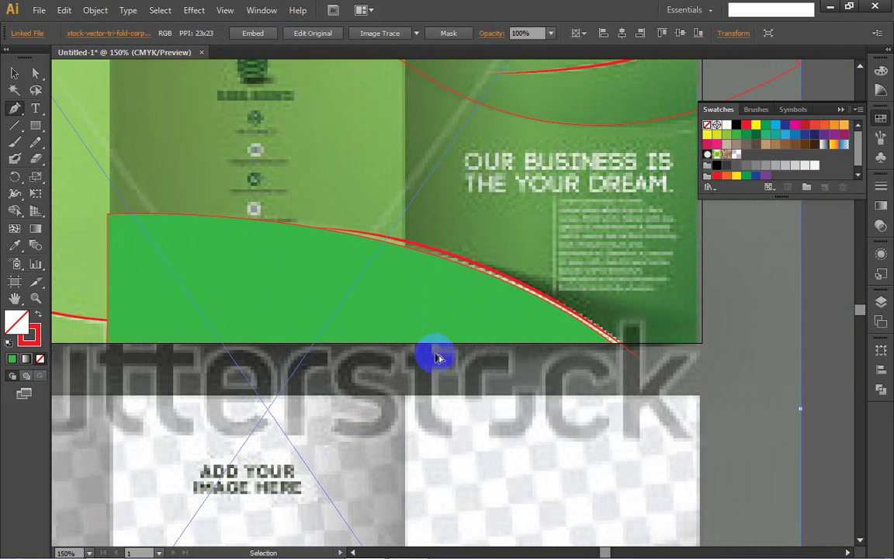
pyautogui.scroll(-1, 436, 357)
pyautogui.scroll(-1, 461, 371)
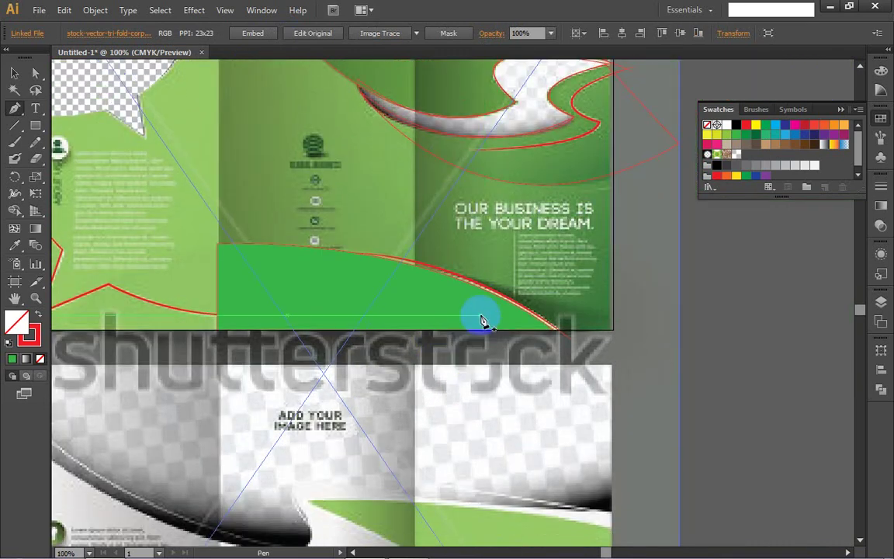
pyautogui.keyDown('ctrl'); pyautogui.click(489, 290); pyautogui.keyUp('ctrl')
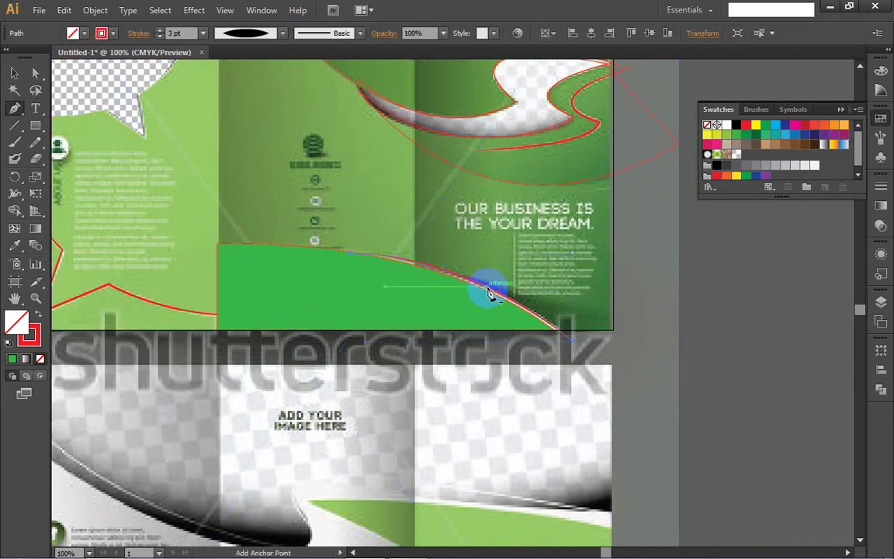
pyautogui.press('Delete')
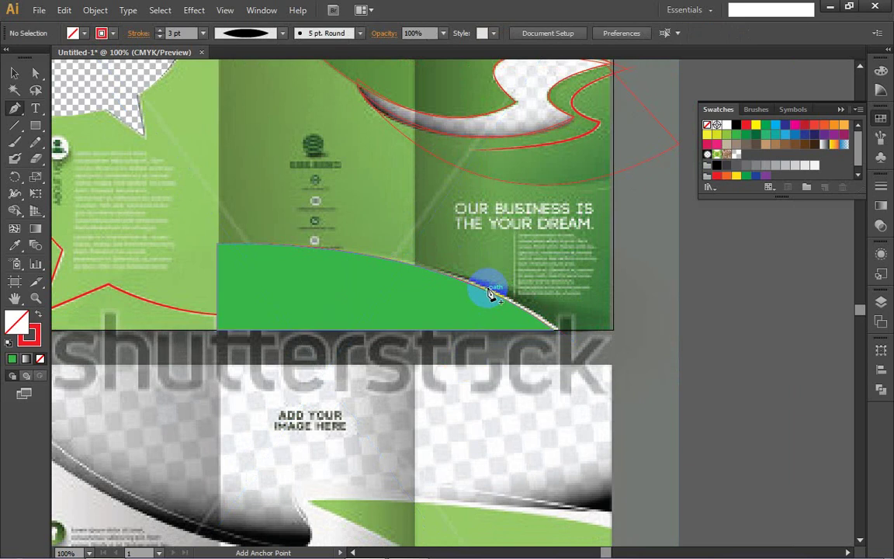
pyautogui.click(353, 248)
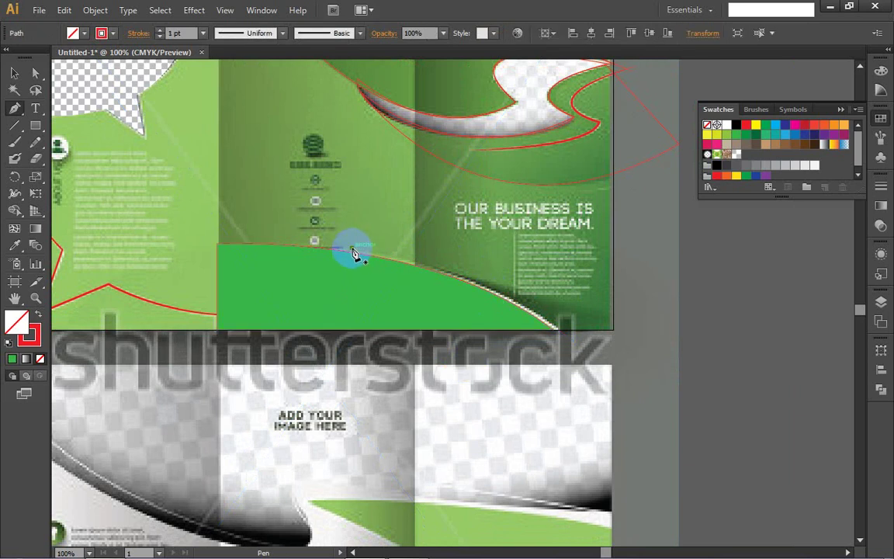
pyautogui.press('ctrl')
pyautogui.keyDown('ctrl'); pyautogui.click(516, 326); pyautogui.keyUp('ctrl')
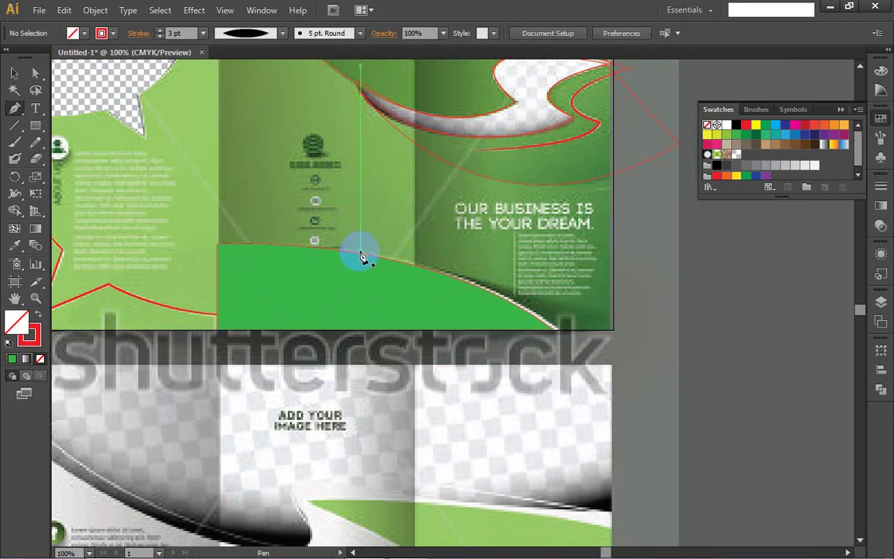
# - Retrace the white highlight with an open curve from the green shape's upper edge to well below the page, and deselect it
pyautogui.click(360, 252)
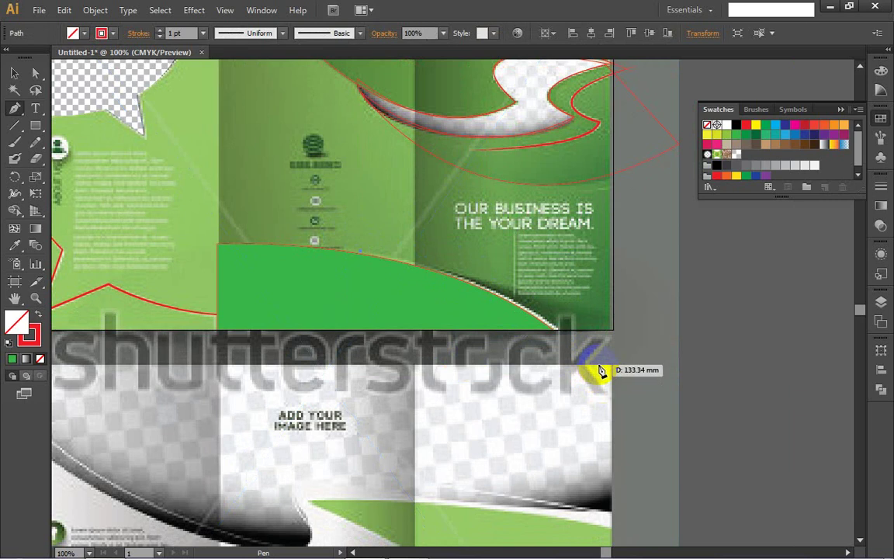
pyautogui.moveTo(599, 368); pyautogui.dragTo(660, 447)
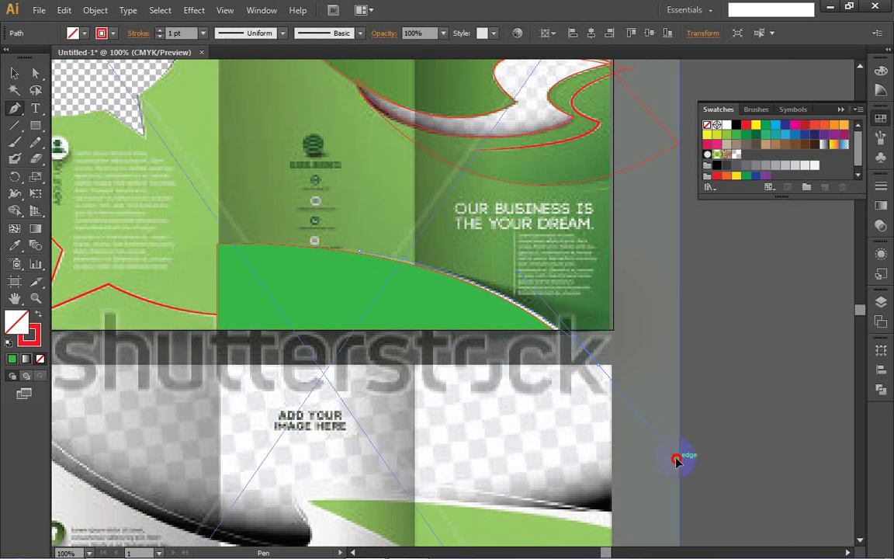
pyautogui.moveTo(676, 459); pyautogui.dragTo(678, 456)
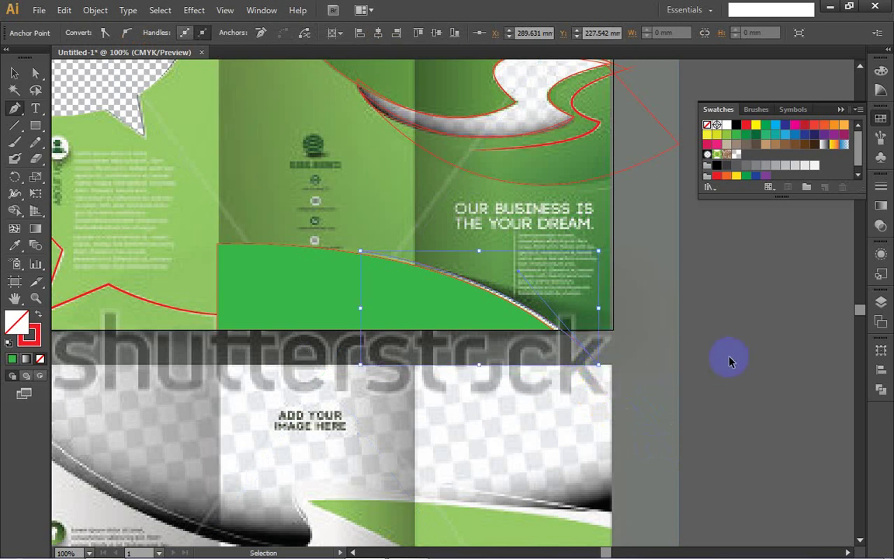
pyautogui.keyDown('ctrl'); pyautogui.click(682, 360); pyautogui.keyUp('ctrl')
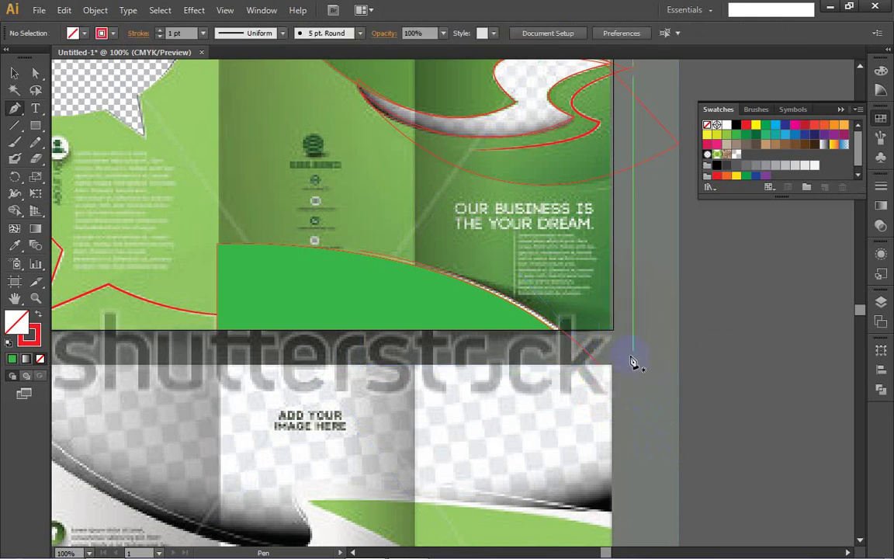
# - Set the retraced highlight curve's stroke weight to 2 pt and apply the elliptical Width Profile 1
pyautogui.keyDown('ctrl'); pyautogui.click(565, 337); pyautogui.keyUp('ctrl')
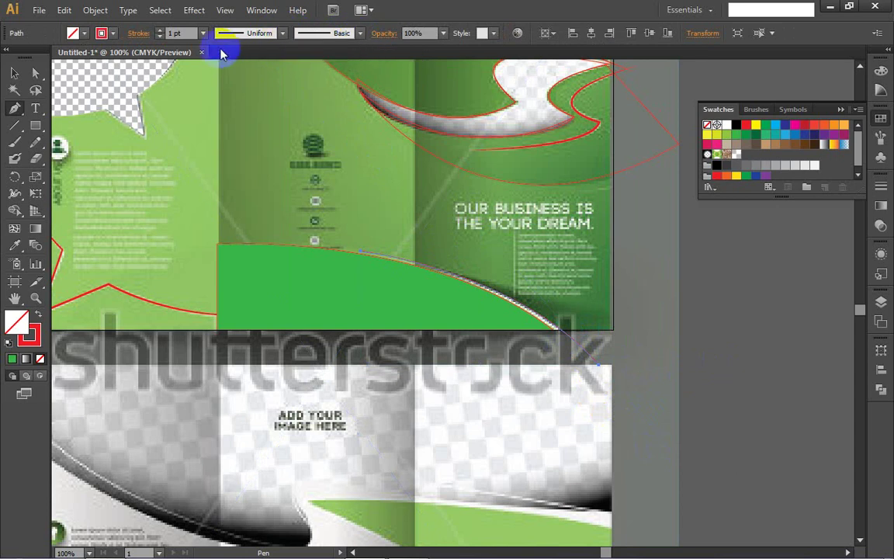
pyautogui.click(159, 29)
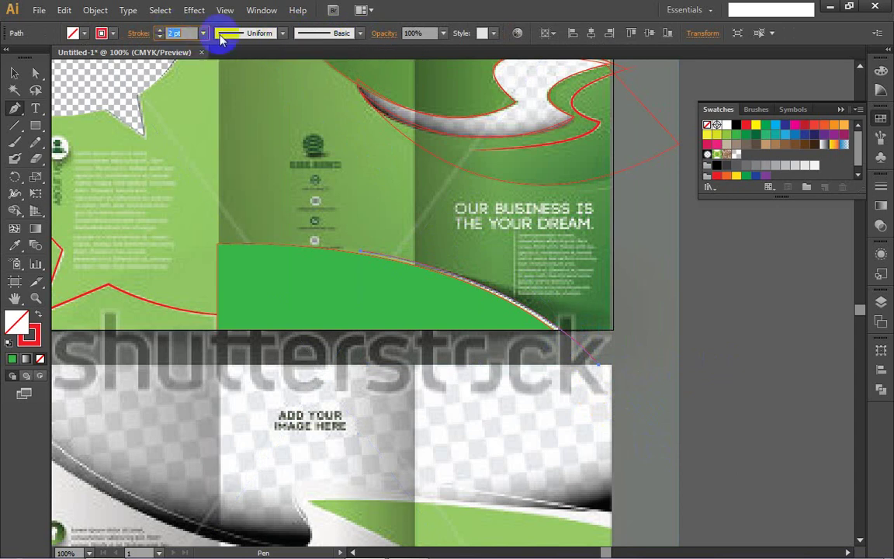
pyautogui.click(282, 33)
pyautogui.click(239, 77)
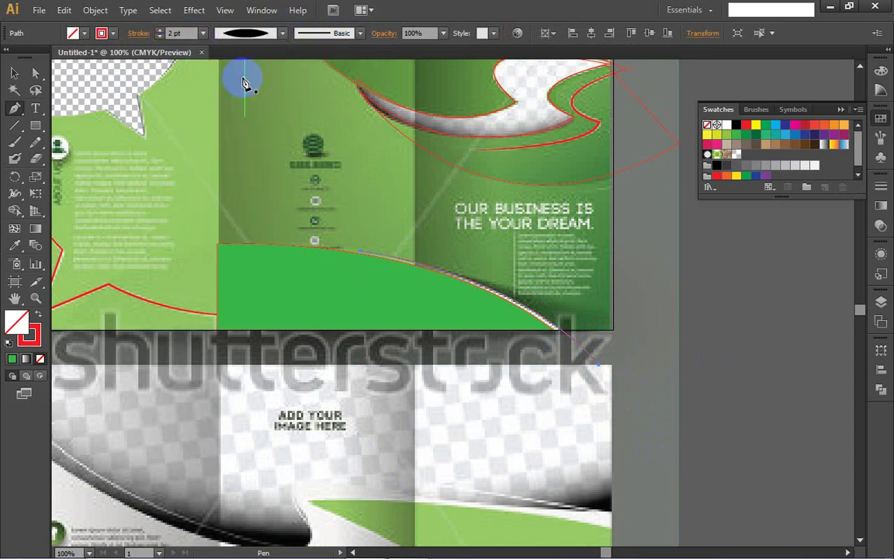
# - Move the highlight curve's start anchor down onto the green shape's upper edge, at Y about 171.55 mm, and deselect the curve
pyautogui.scroll(4, 506, 312)
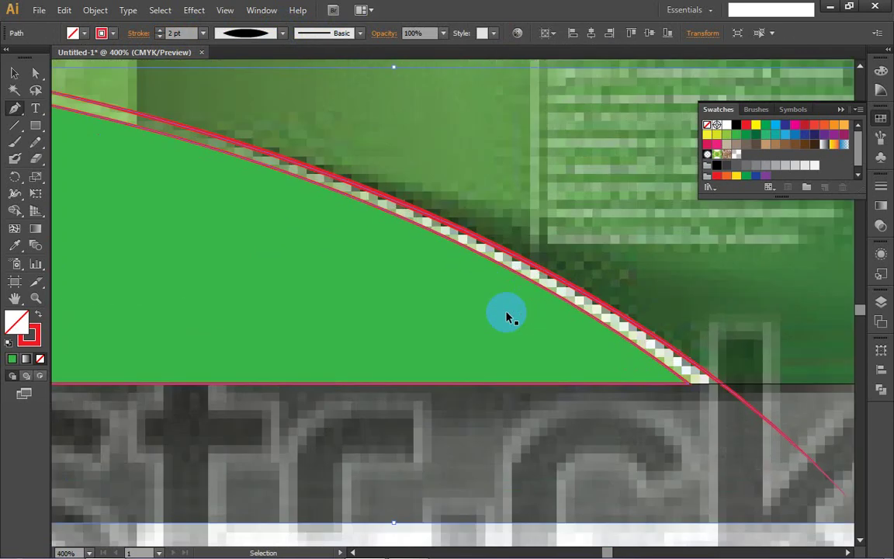
pyautogui.scroll(1, 507, 315)
pyautogui.scroll(-5, 506, 315)
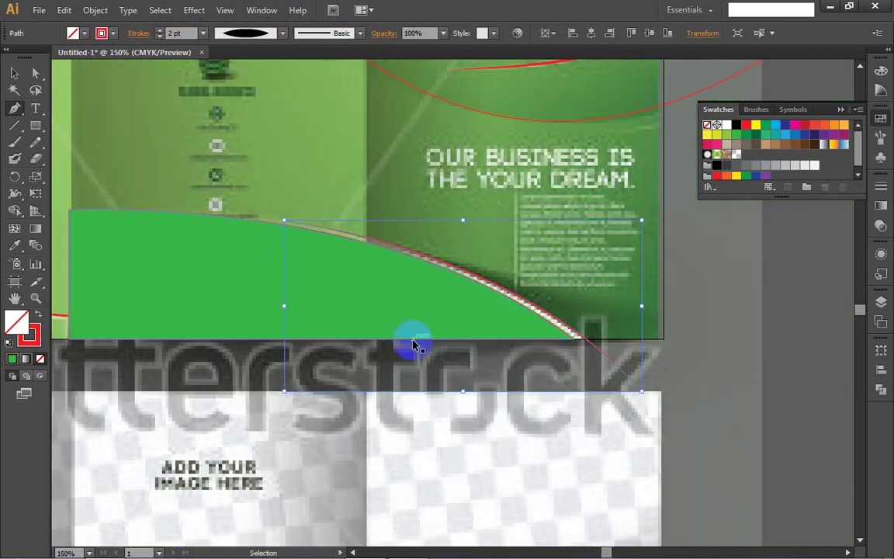
pyautogui.keyDown('ctrl'); pyautogui.click(326, 289); pyautogui.keyUp('ctrl')
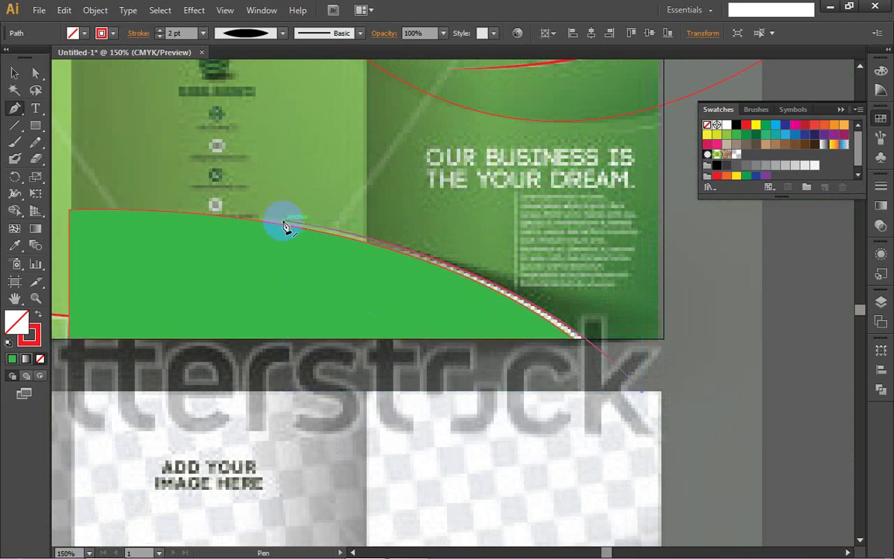
pyautogui.click(35, 72)
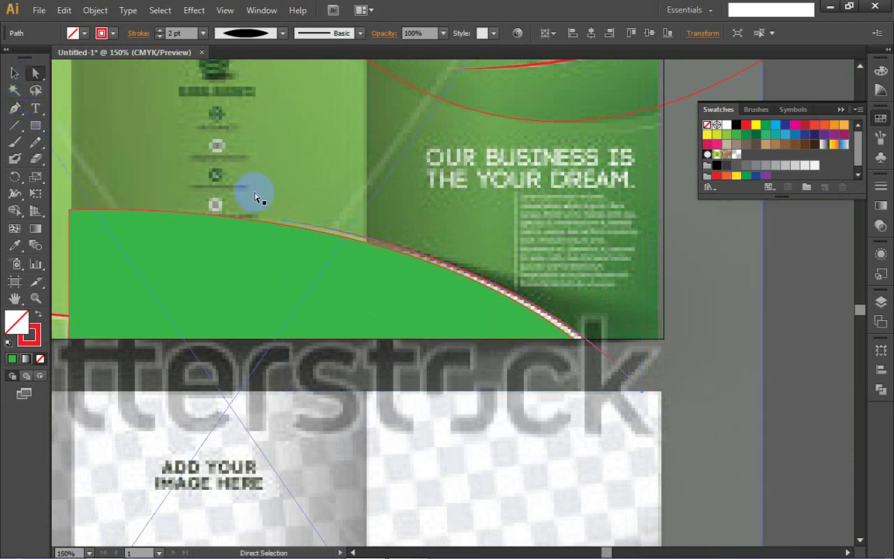
pyautogui.click(284, 225)
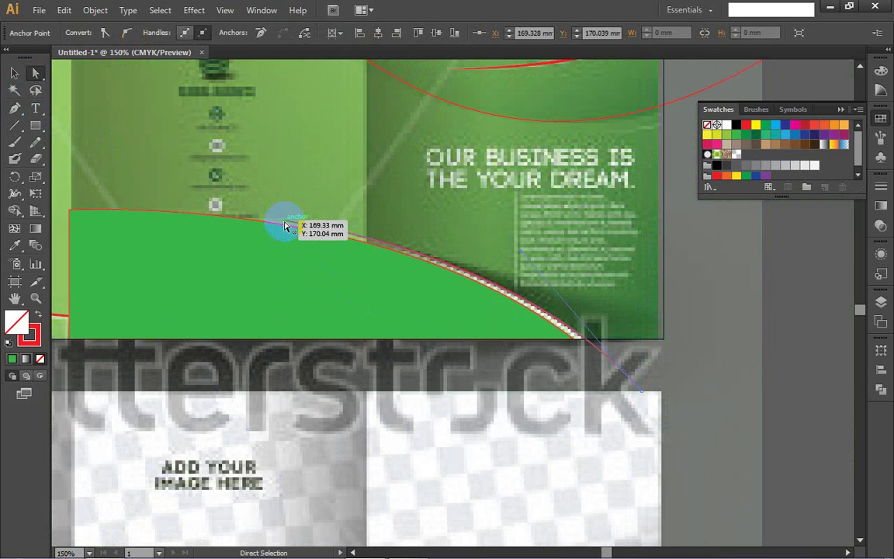
pyautogui.moveTo(284, 225); pyautogui.dragTo(286, 228)
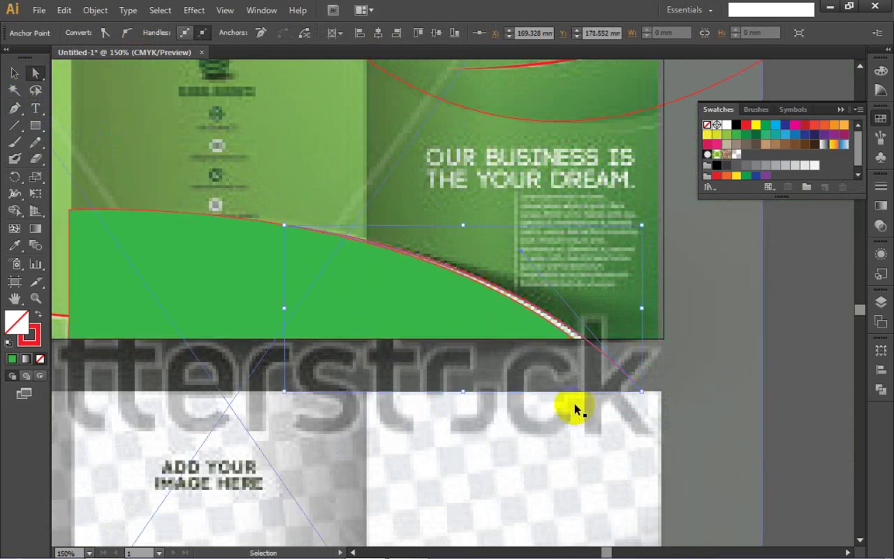
pyautogui.keyDown('ctrl'); pyautogui.click(713, 352); pyautogui.keyUp('ctrl')
# - Examine how the highlight curve fits along the green shape and how the traced swooshes follow the reference page
pyautogui.click(449, 365)
pyautogui.scroll(4, 357, 267)
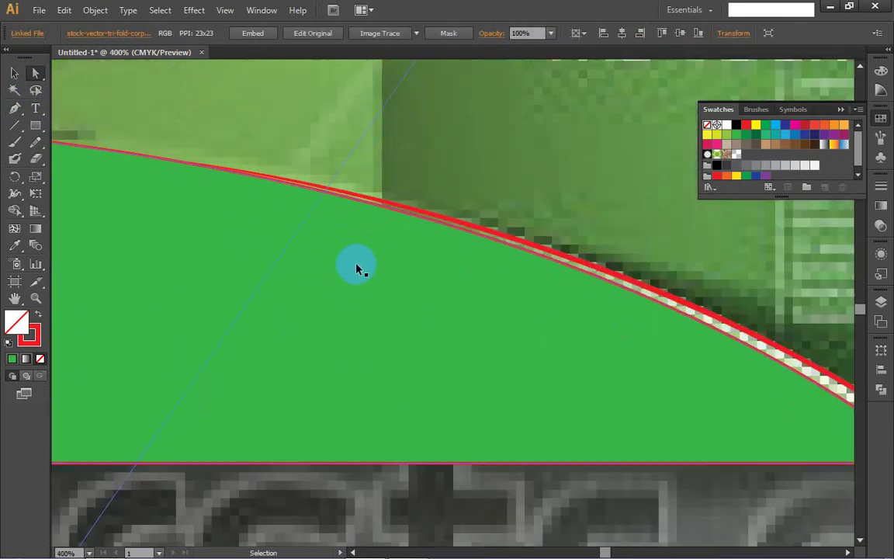
pyautogui.scroll(-4, 357, 268)
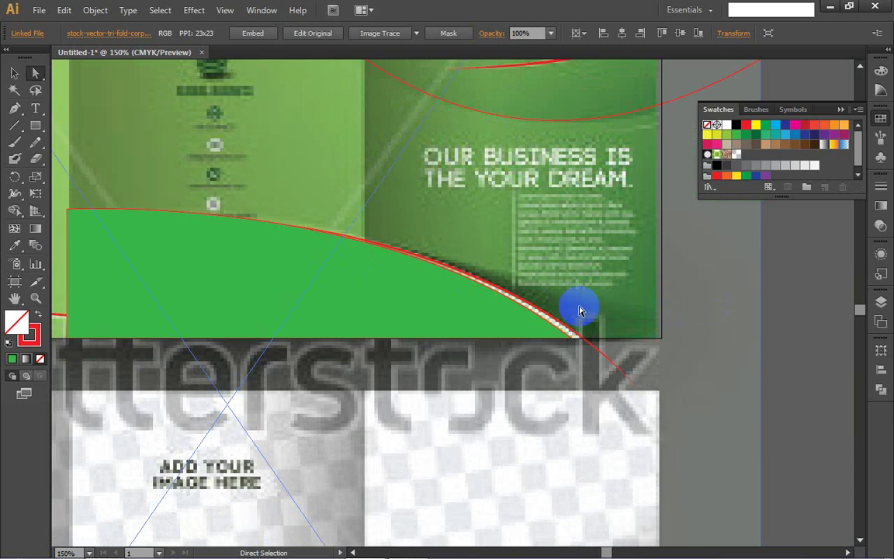
pyautogui.press('v')
pyautogui.scroll(-2, 569, 311)
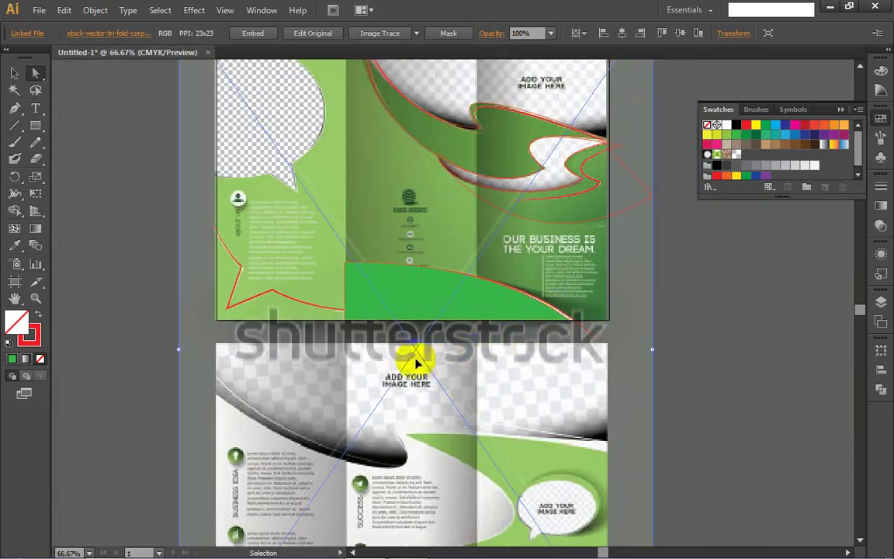
pyautogui.click(371, 323)
pyautogui.scroll(3, 433, 233)
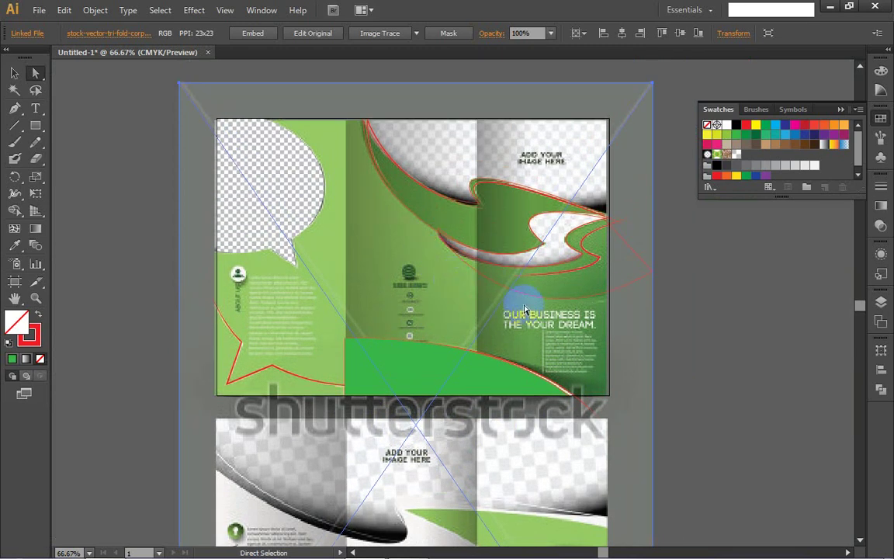
pyautogui.press('ctrl')
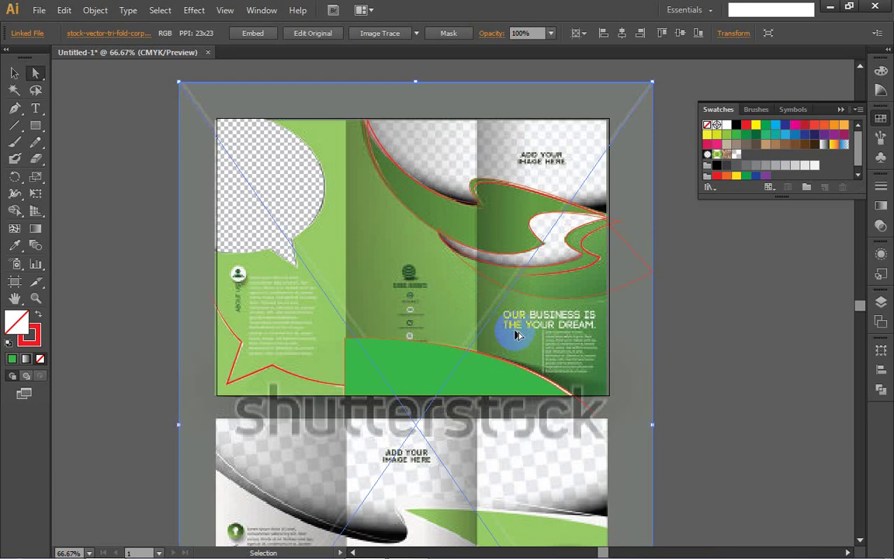
pyautogui.scroll(2, 514, 335)
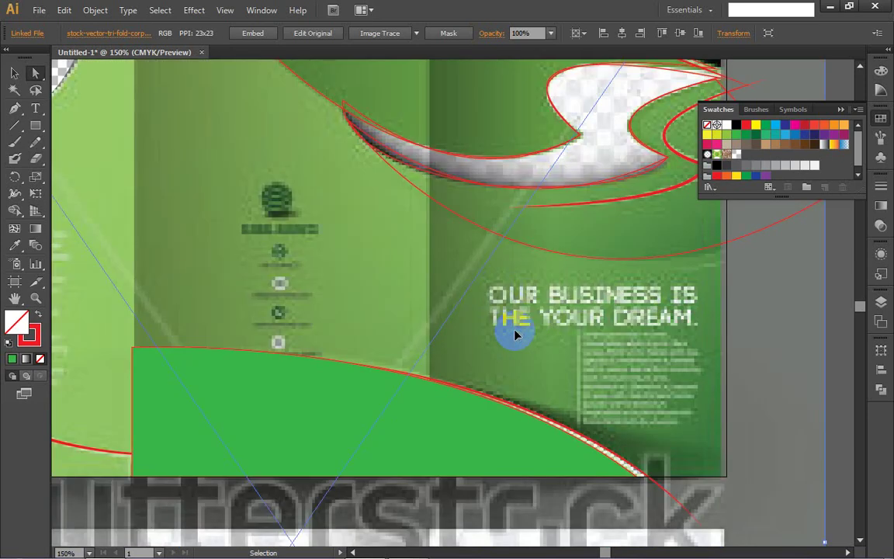
pyautogui.hscroll(3, 515, 334)
pyautogui.hscroll(5, 514, 334)
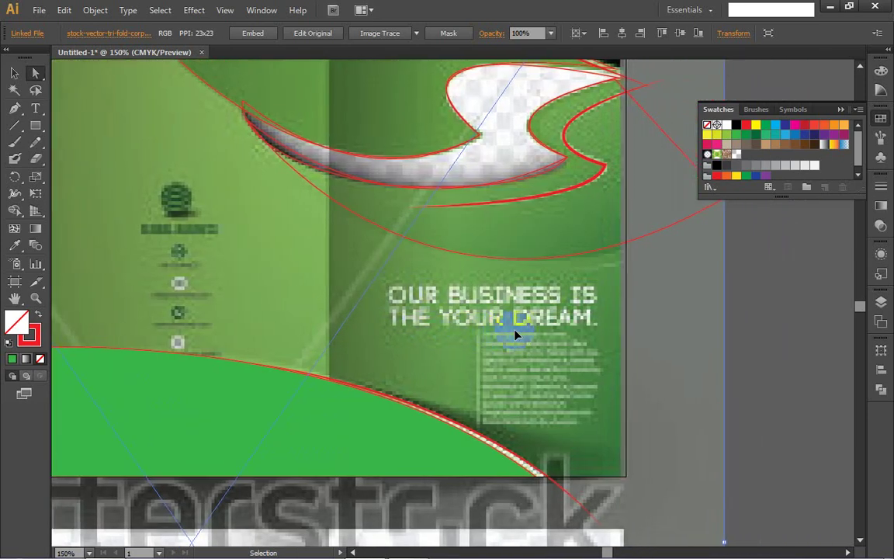
pyautogui.hscroll(1, 515, 335)
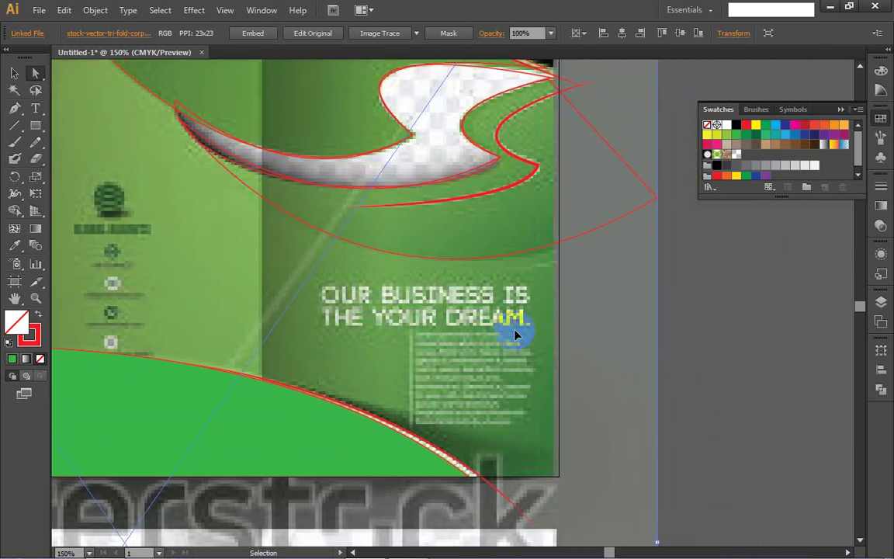
pyautogui.hscroll(-2, 514, 334)
pyautogui.hscroll(-2, 515, 334)
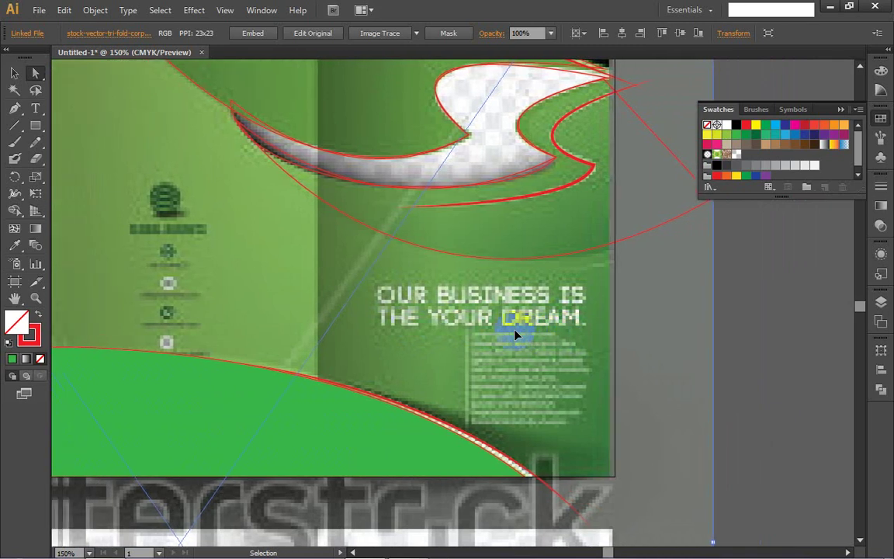
pyautogui.hscroll(2, 514, 334)
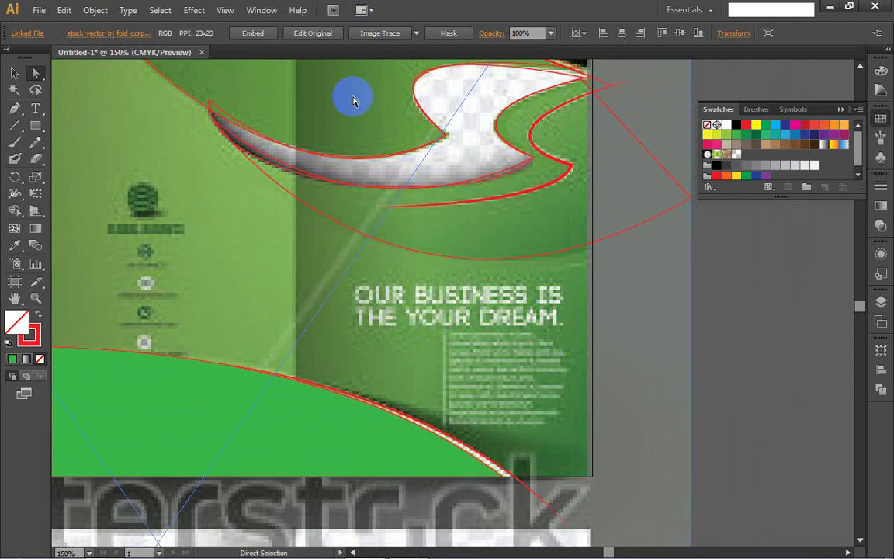
pyautogui.click(742, 350)
pyautogui.hotkey('ctrl', '-')
pyautogui.hotkey('ctrl', '-')
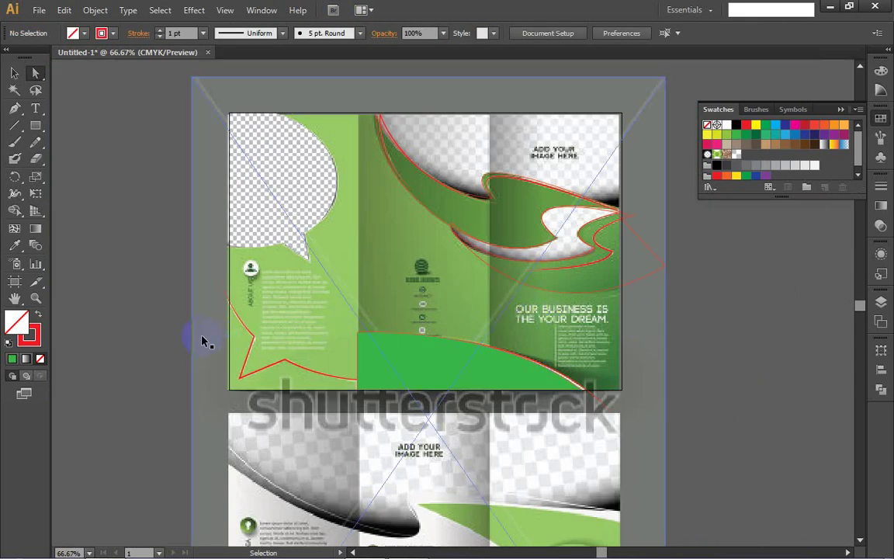
# - Trace an unfilled curve from the middle panel's upper edge along the swoosh's lower edge, extending it well beyond the page's right side
pyautogui.press('a')
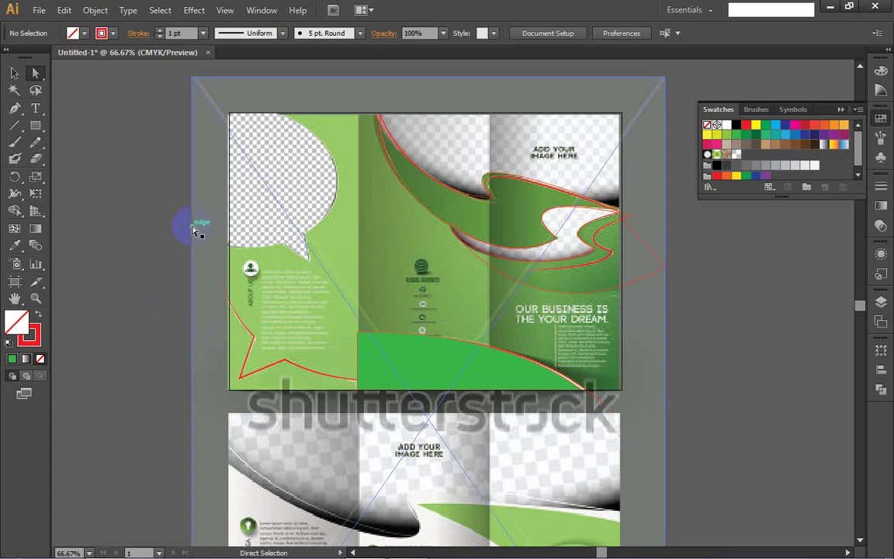
pyautogui.click(466, 138)
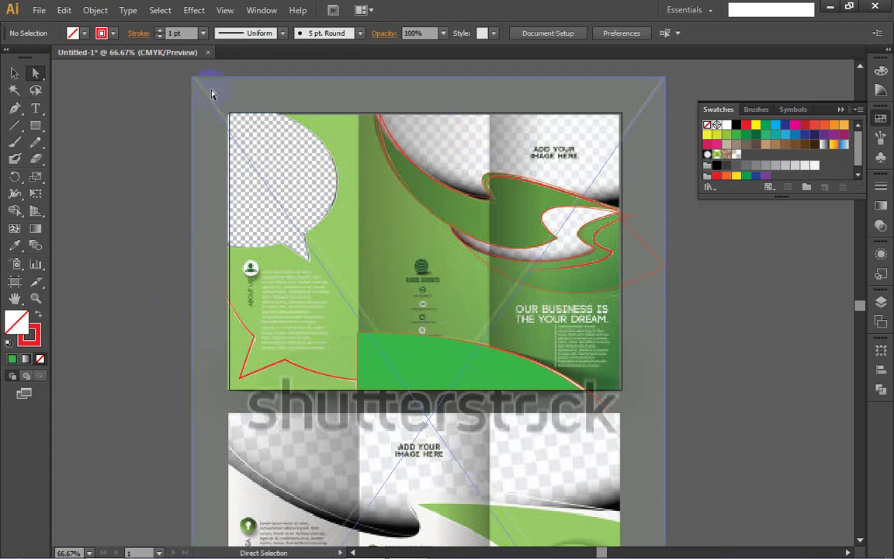
pyautogui.click(13, 110)
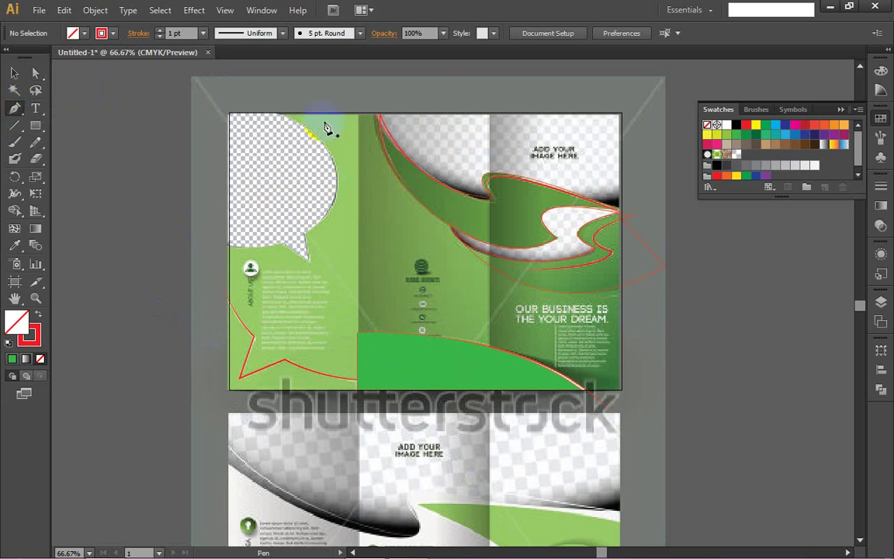
pyautogui.click(375, 118)
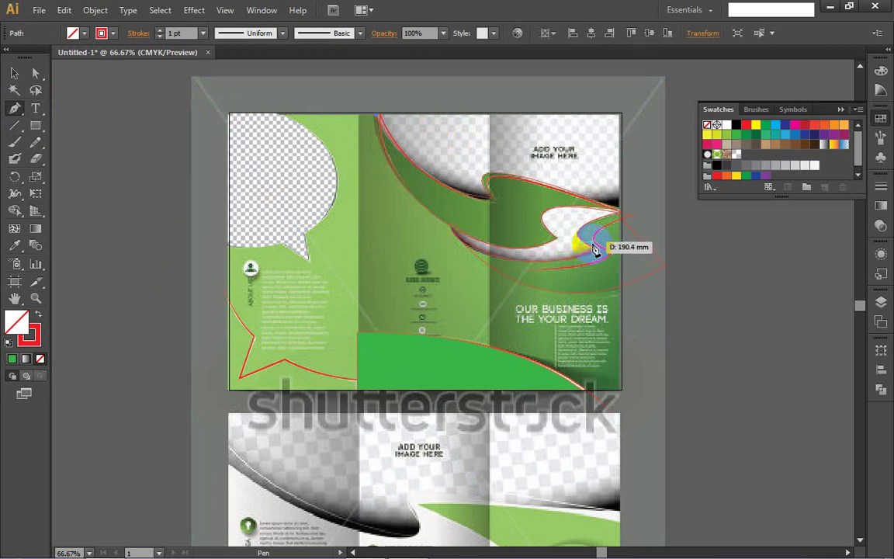
pyautogui.moveTo(594, 248); pyautogui.dragTo(650, 221)
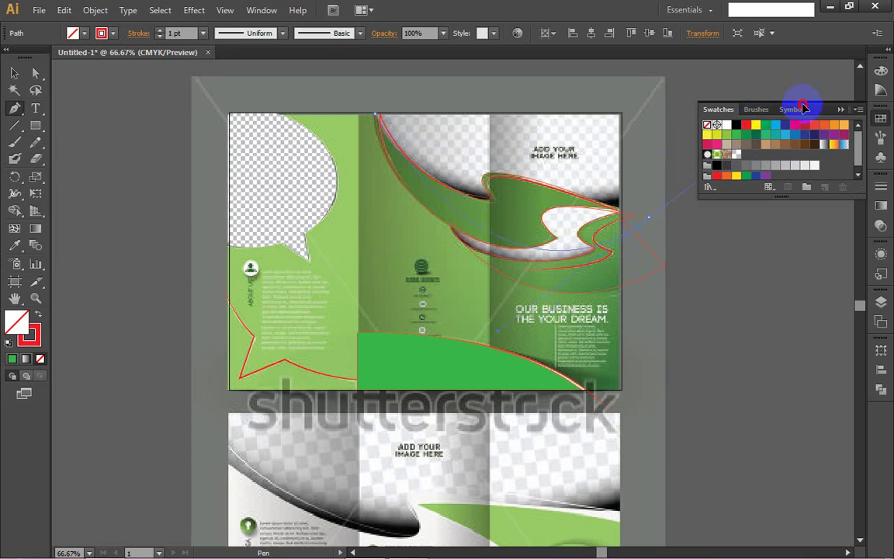
pyautogui.moveTo(803, 106); pyautogui.dragTo(707, 87)
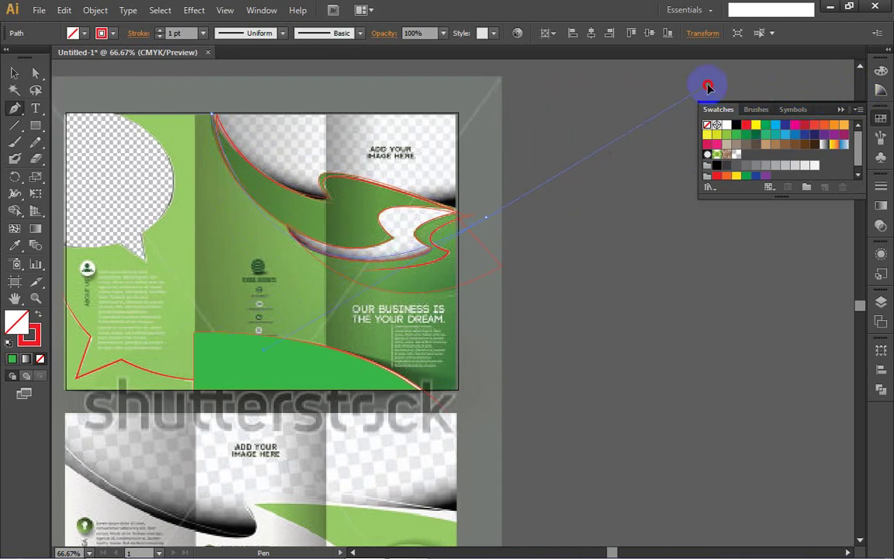
pyautogui.scroll(3, 698, 76)
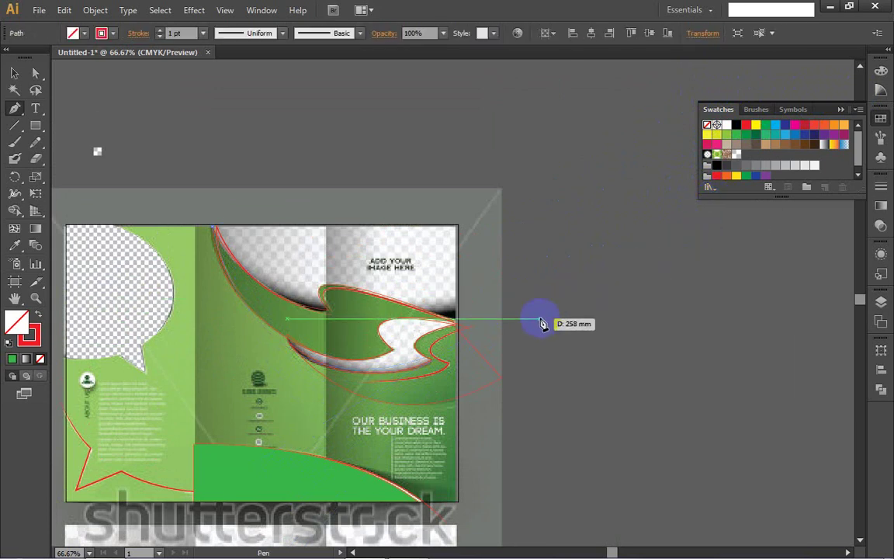
pyautogui.moveTo(546, 317); pyautogui.dragTo(836, 158)
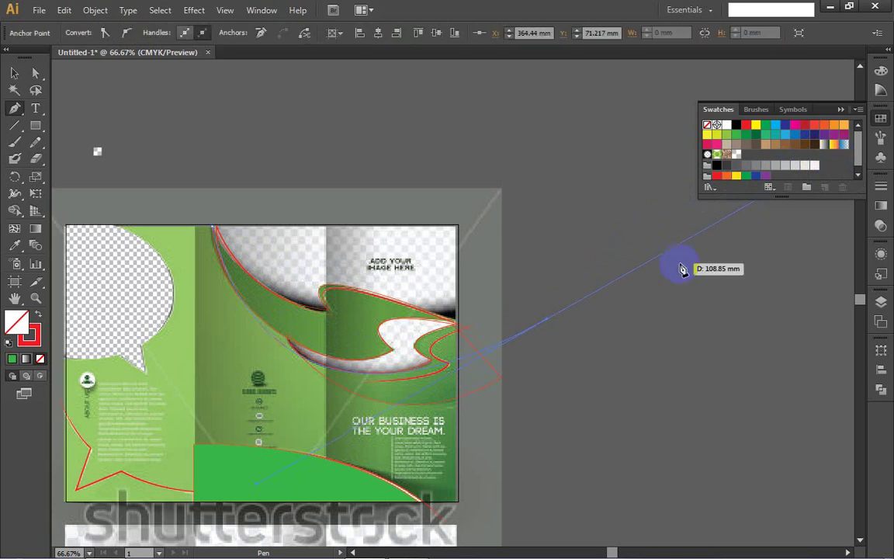
# - Continue the swoosh path with straight segments outside and above the page, back to its starting anchor, and deselect it
pyautogui.click(548, 321)
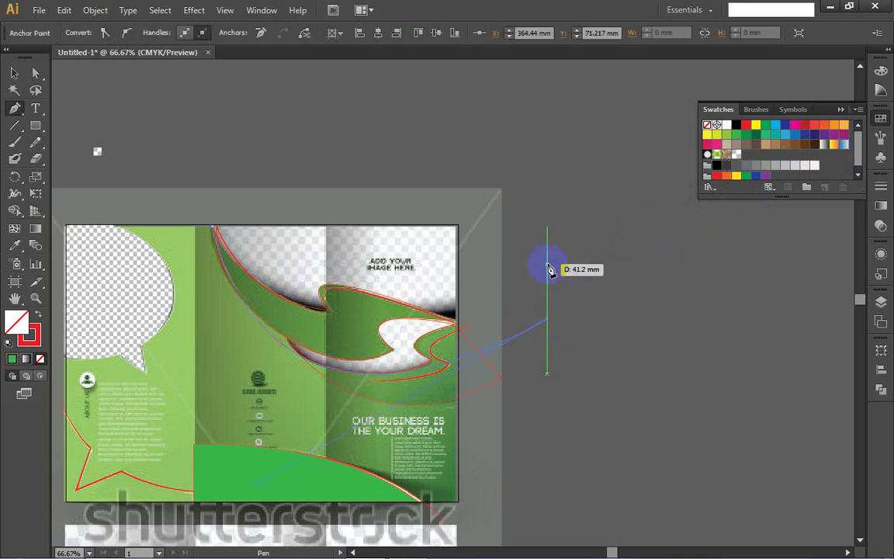
pyautogui.click(538, 206)
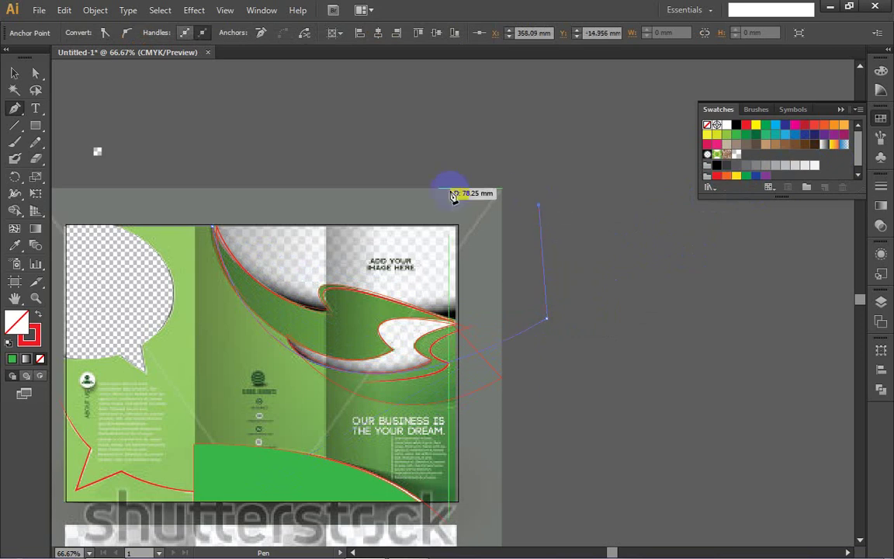
pyautogui.click(207, 206)
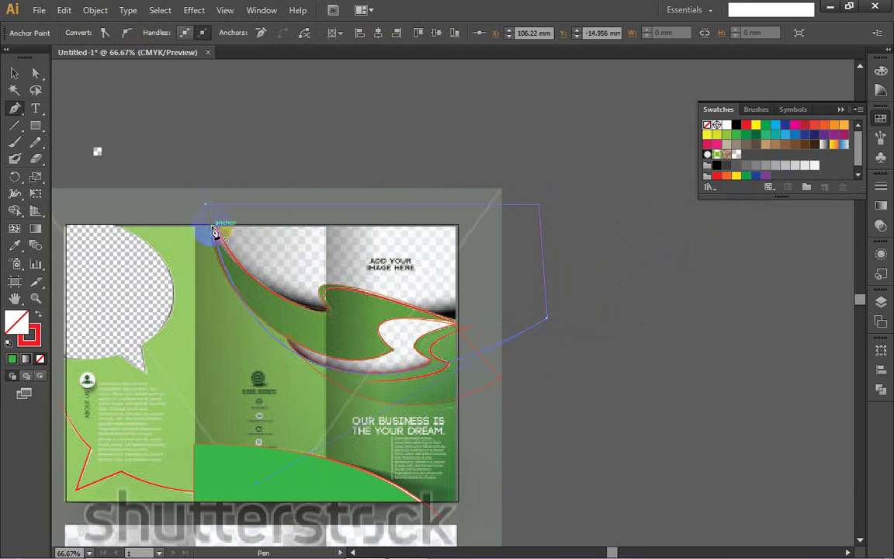
pyautogui.keyDown('ctrl'); pyautogui.click(636, 316); pyautogui.keyUp('ctrl')
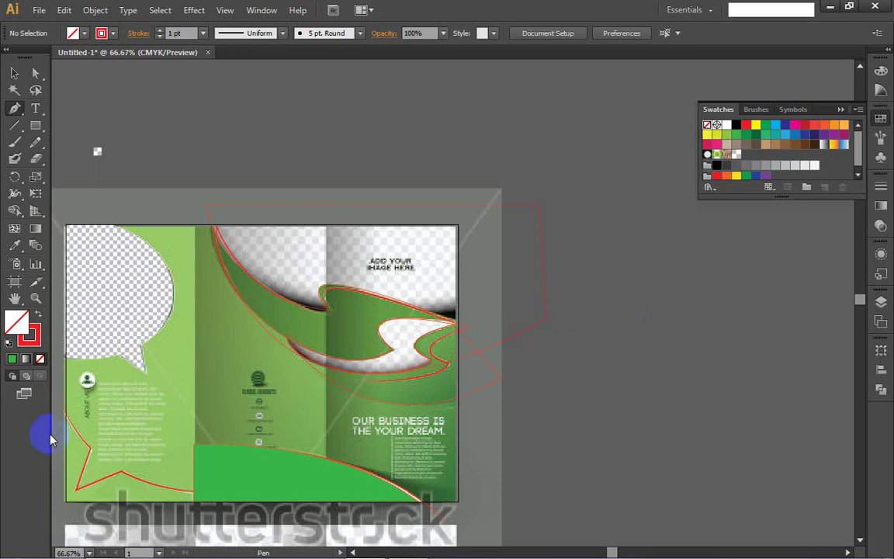
# - Draw an unfilled ellipse about 10.1 × 10.8 mm over the white person-icon circle above the ABOUT US text
pyautogui.hscroll(-7, 50, 431)
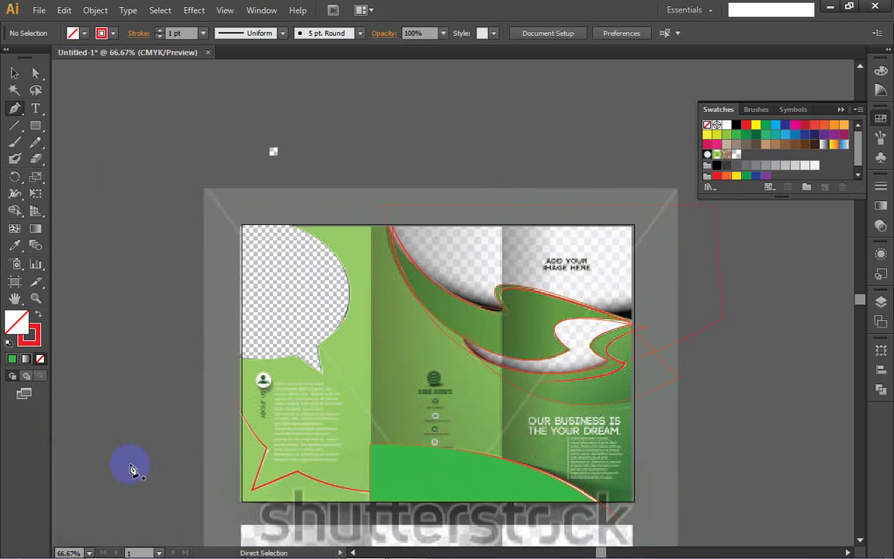
pyautogui.scroll(5, 268, 412)
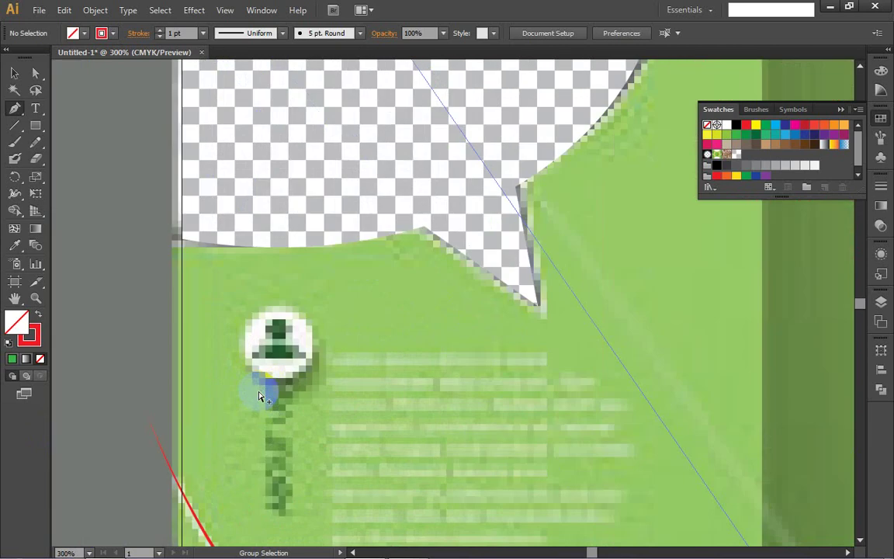
pyautogui.scroll(2, 260, 396)
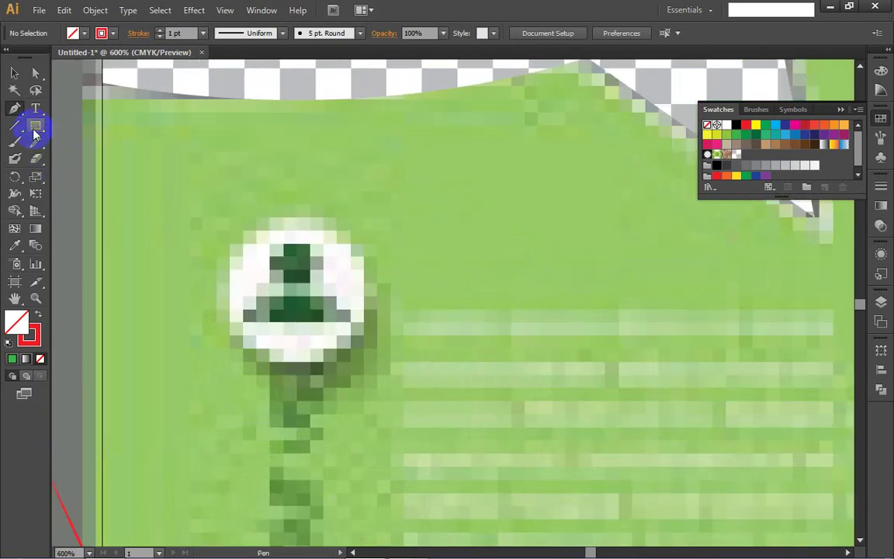
pyautogui.moveTo(35, 125); pyautogui.dragTo(92, 158)
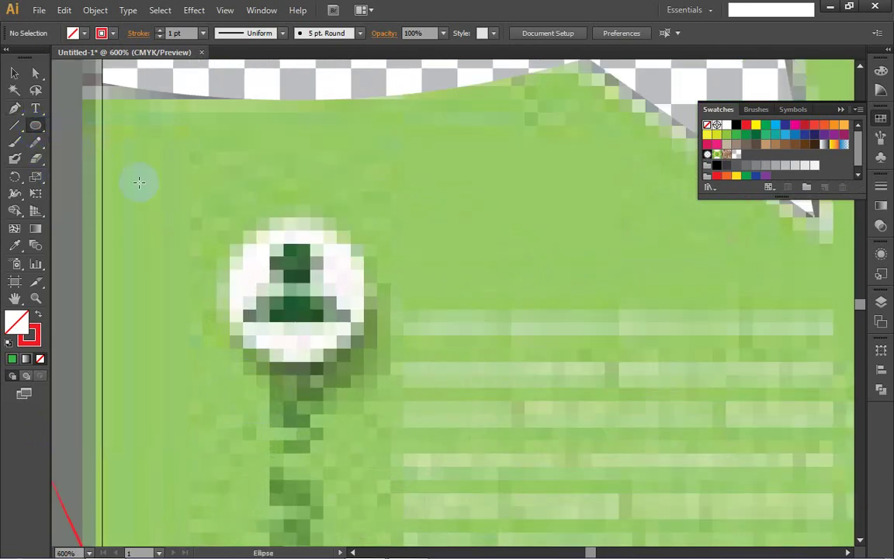
pyautogui.moveTo(250, 239); pyautogui.dragTo(366, 364)
pyautogui.keyDown('ctrl'); pyautogui.click(300, 309); pyautogui.keyUp('ctrl')
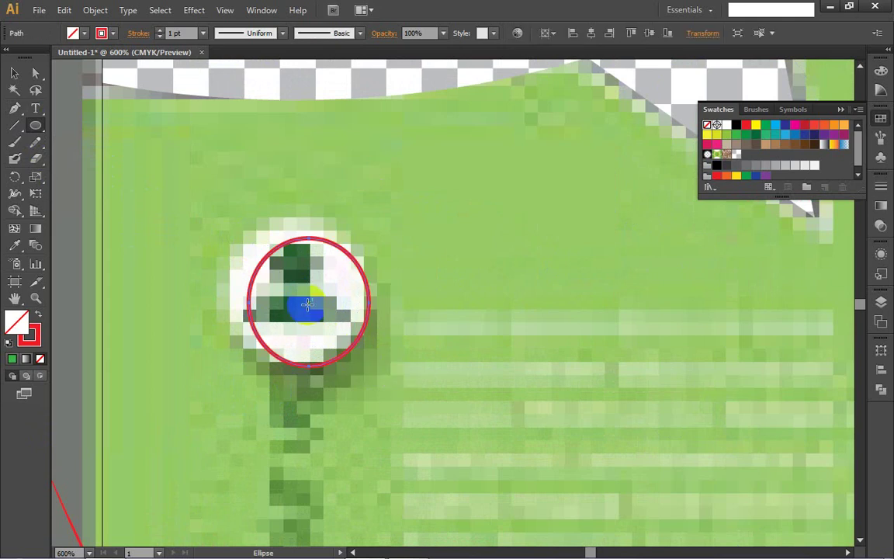
# - Undo the distortion of the ellipse, then move and slightly enlarge it to match the reference icon circle's edge
pyautogui.moveTo(304, 308); pyautogui.dragTo(269, 236)
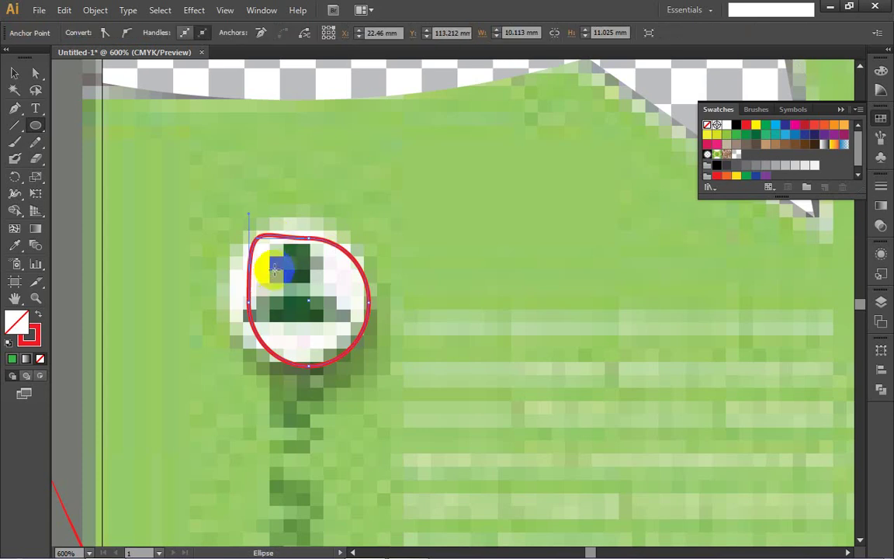
pyautogui.hotkey('ctrl', 'z')
pyautogui.click(14, 72)
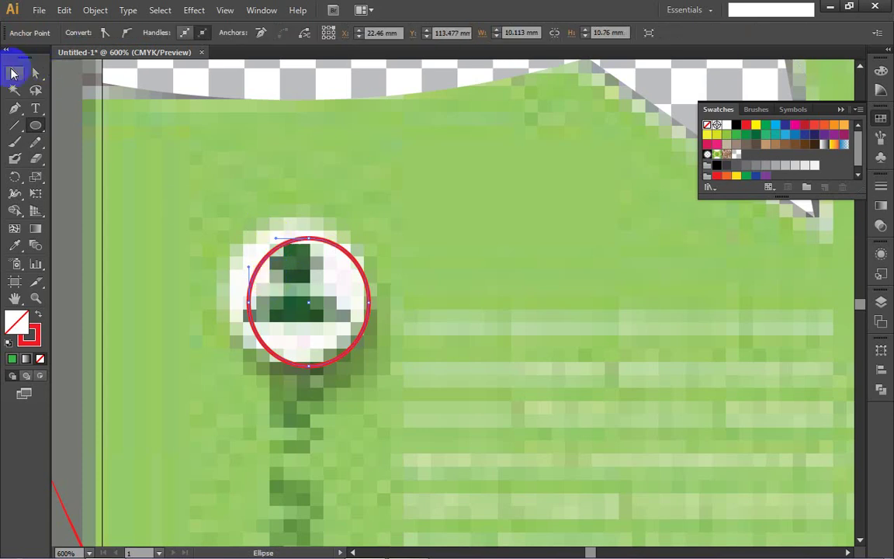
pyautogui.moveTo(279, 239); pyautogui.dragTo(261, 241)
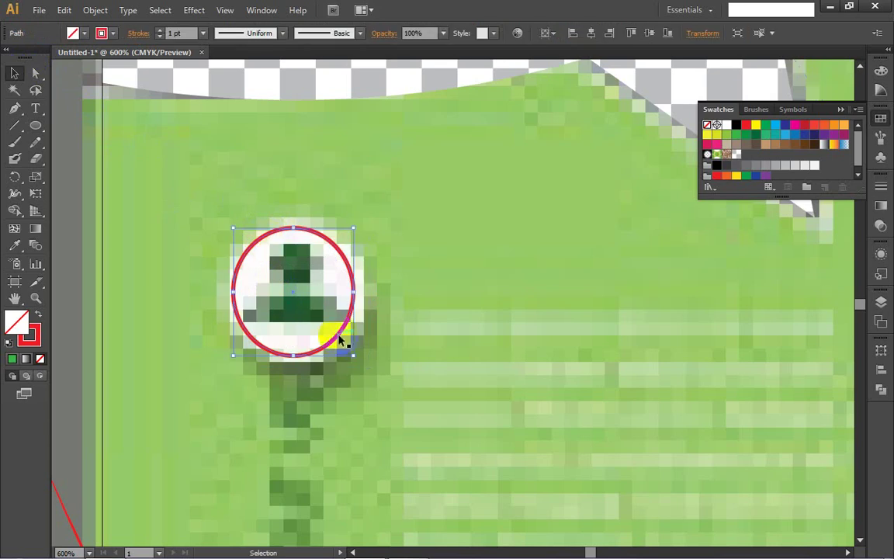
pyautogui.moveTo(352, 357); pyautogui.dragTo(357, 363)
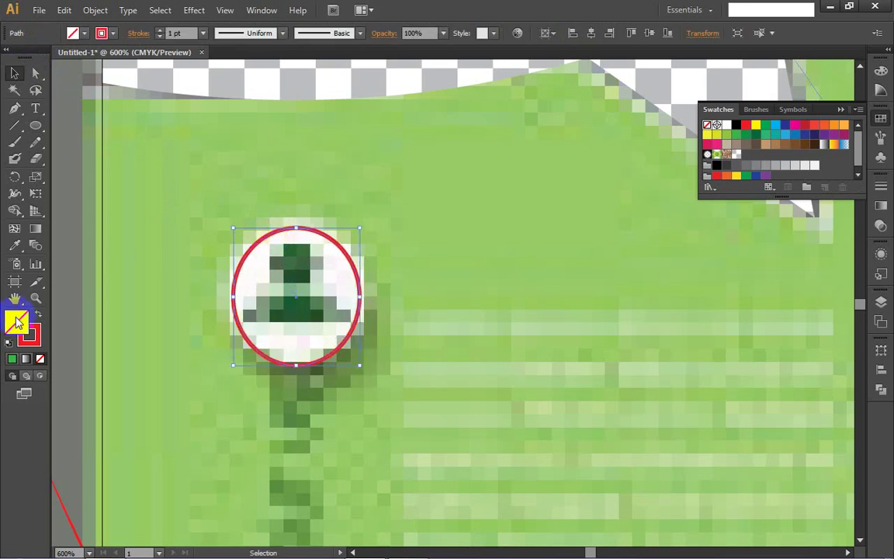
# - Fill the icon ellipse with white, keeping its red stroke
pyautogui.click(12, 359)
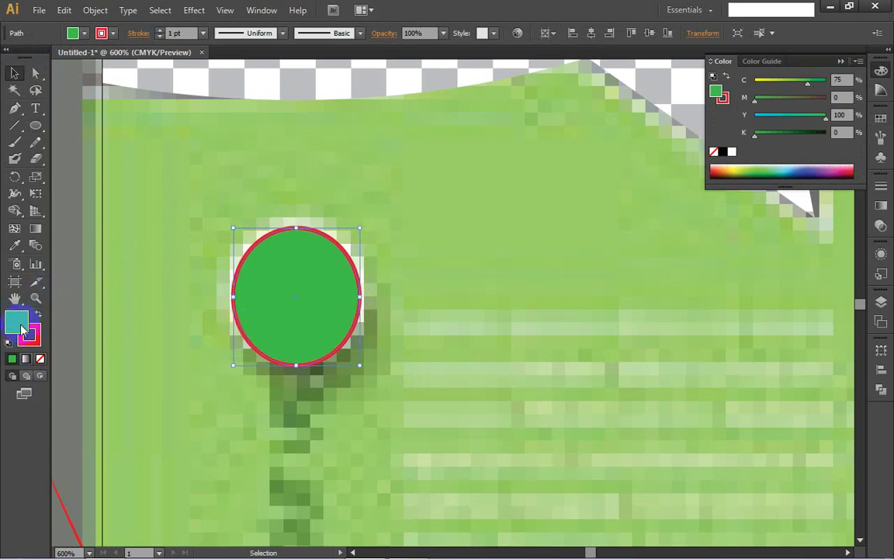
pyautogui.click(80, 33)
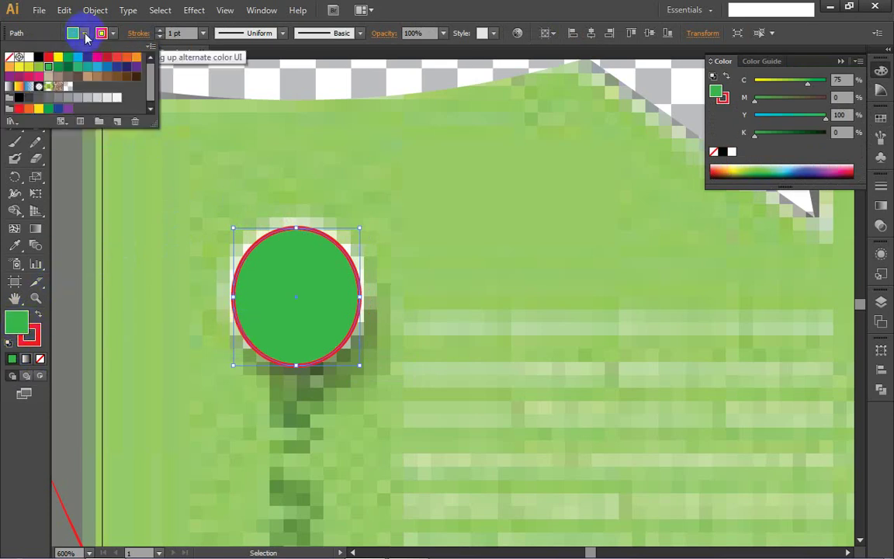
pyautogui.click(29, 56)
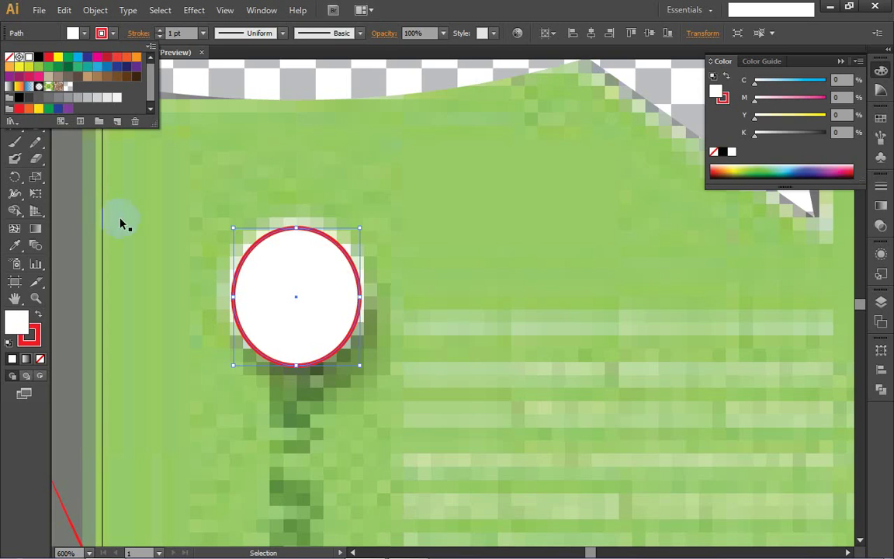
pyautogui.press('alt')
pyautogui.press('ctrl')
pyautogui.click(219, 143)
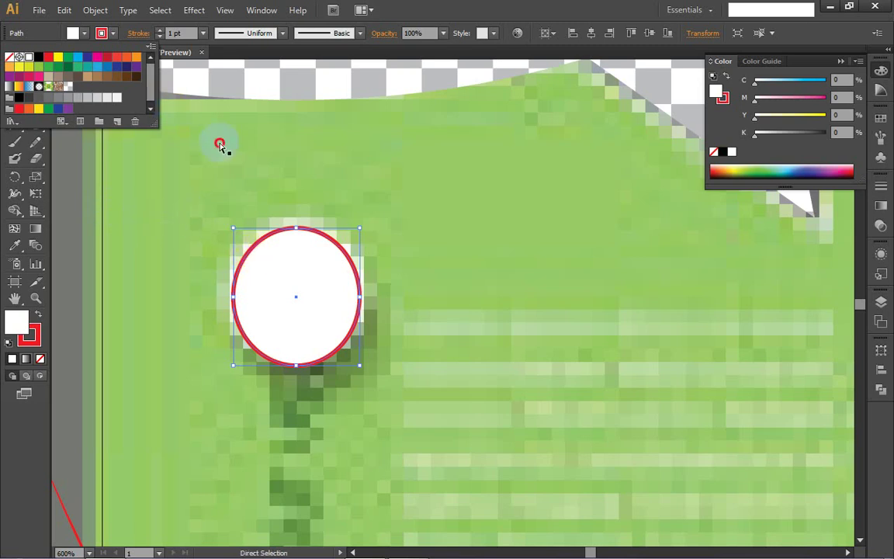
# - Remove the fill from the curved green shape at the bottom of the middle panel, leaving only its red stroke
pyautogui.scroll(-4, 264, 174)
pyautogui.scroll(-1, 264, 174)
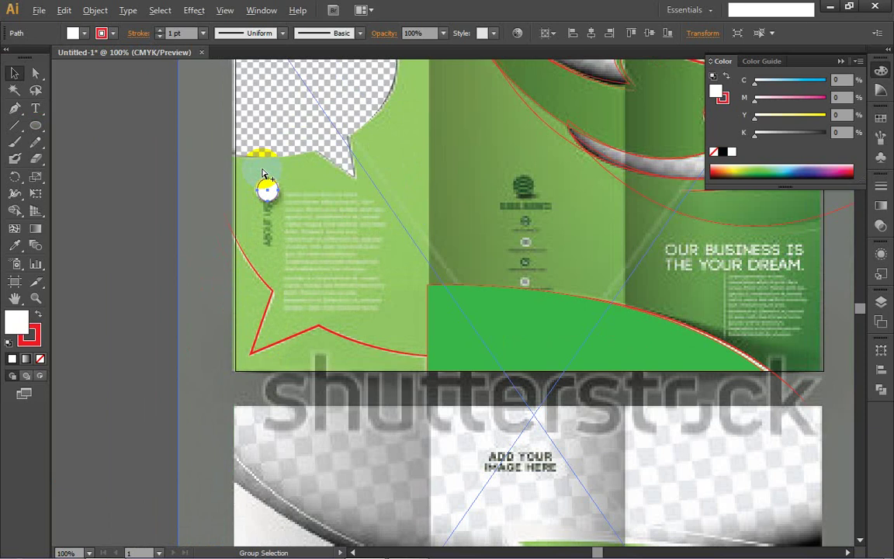
pyautogui.press('v')
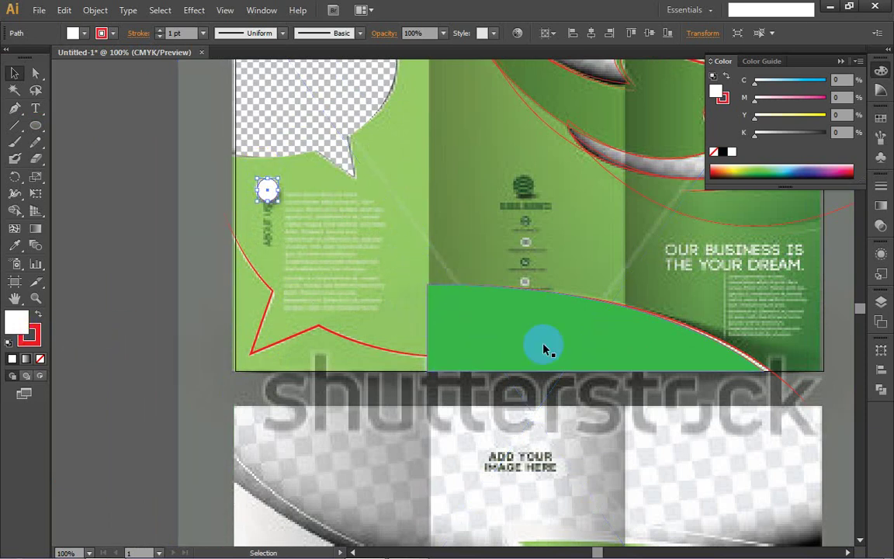
pyautogui.press('ctrl')
pyautogui.click(582, 342)
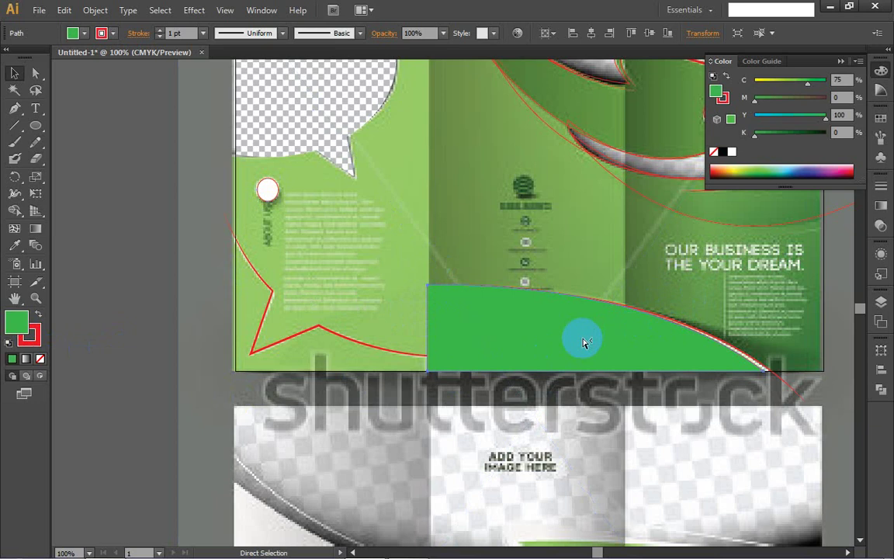
pyautogui.press('v')
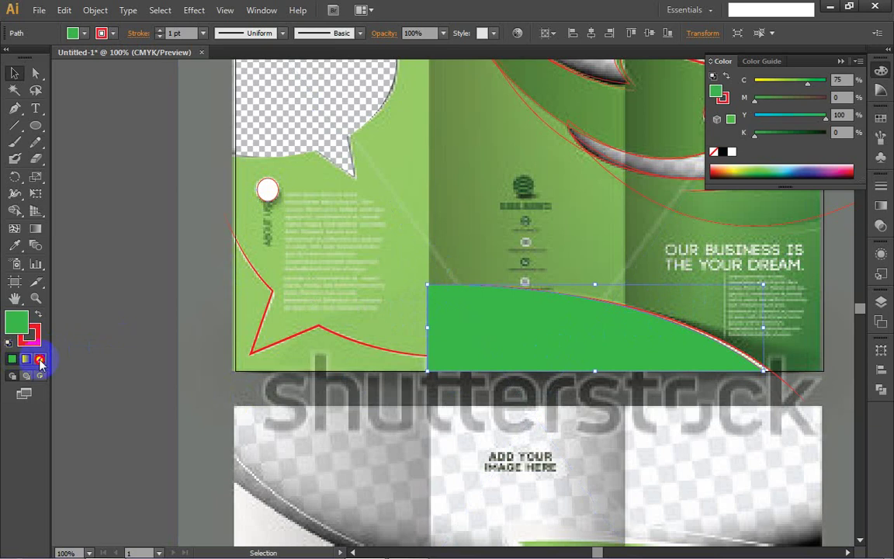
pyautogui.click(40, 358)
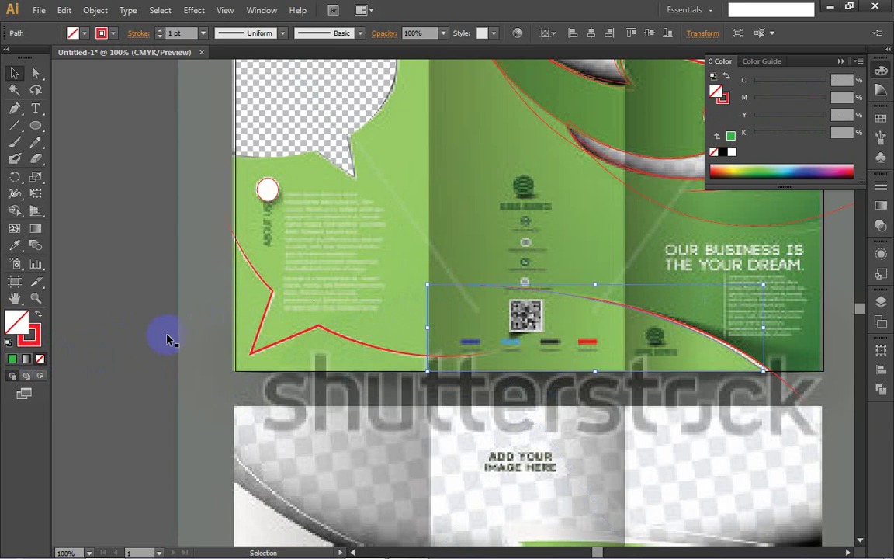
# - Examine both reference brochure pages and compare the traced outlines on the upper page with the artwork beneath
pyautogui.scroll(-1, 347, 368)
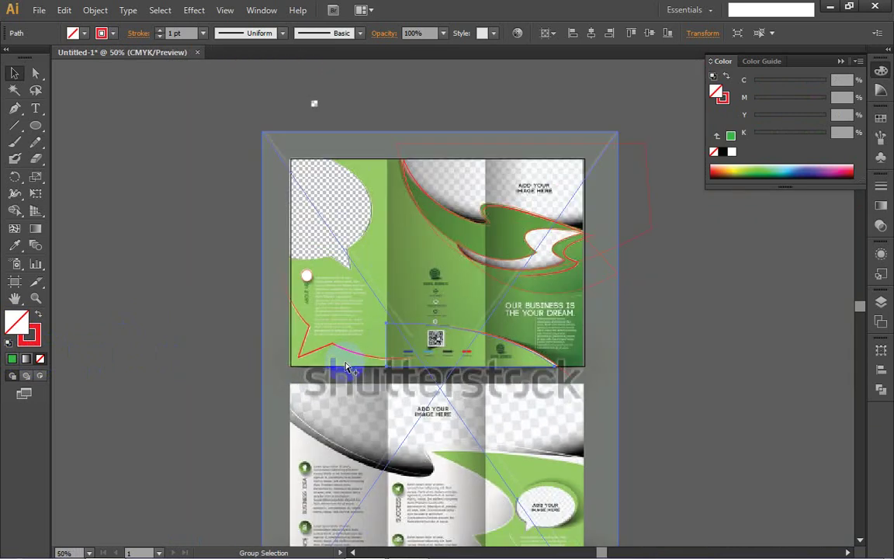
pyautogui.scroll(-1, 347, 368)
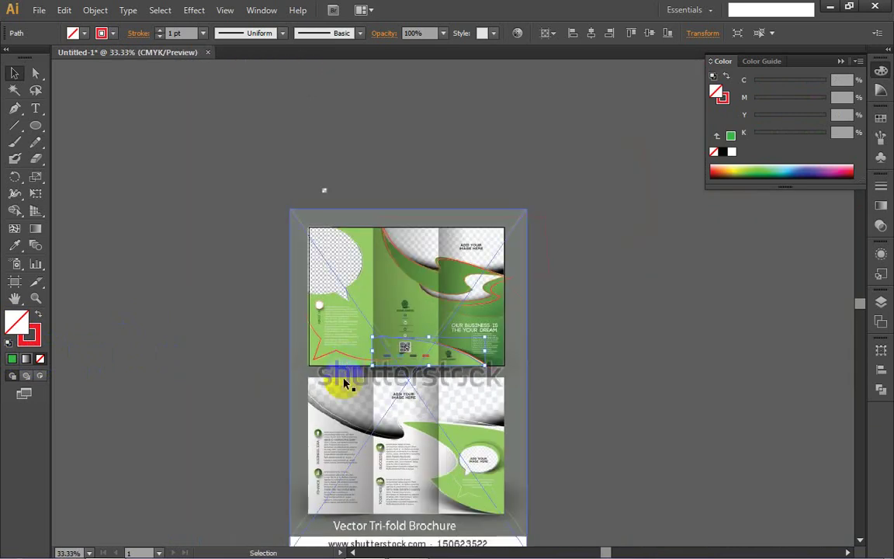
pyautogui.click(349, 407)
pyautogui.scroll(3, 350, 407)
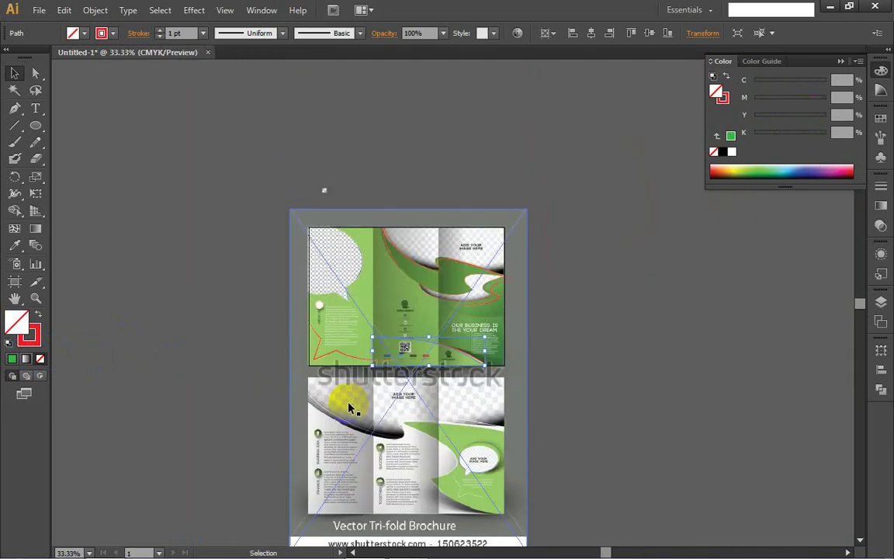
pyautogui.hscroll(-5, 349, 408)
pyautogui.hscroll(5, 349, 408)
pyautogui.hscroll(6, 349, 408)
pyautogui.hscroll(-4, 349, 408)
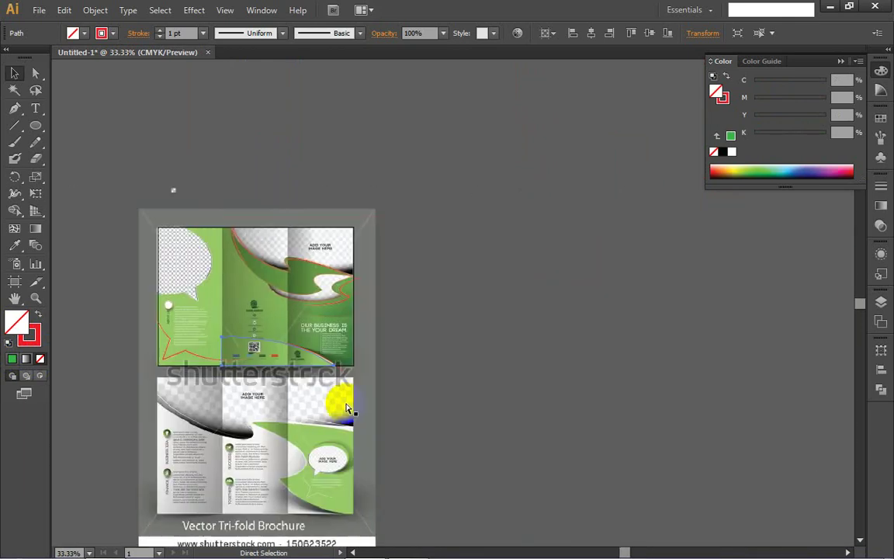
pyautogui.hscroll(-5, 346, 407)
pyautogui.scroll(-4, 349, 396)
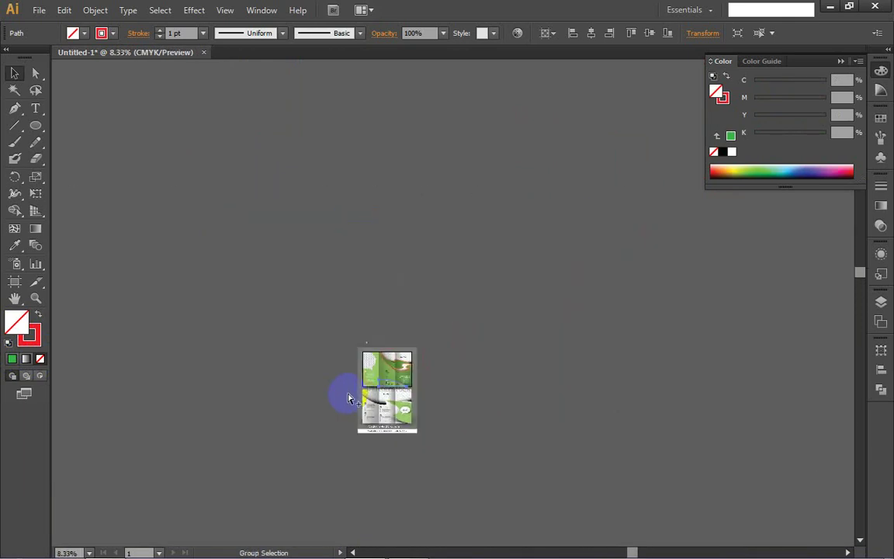
pyautogui.scroll(6, 383, 418)
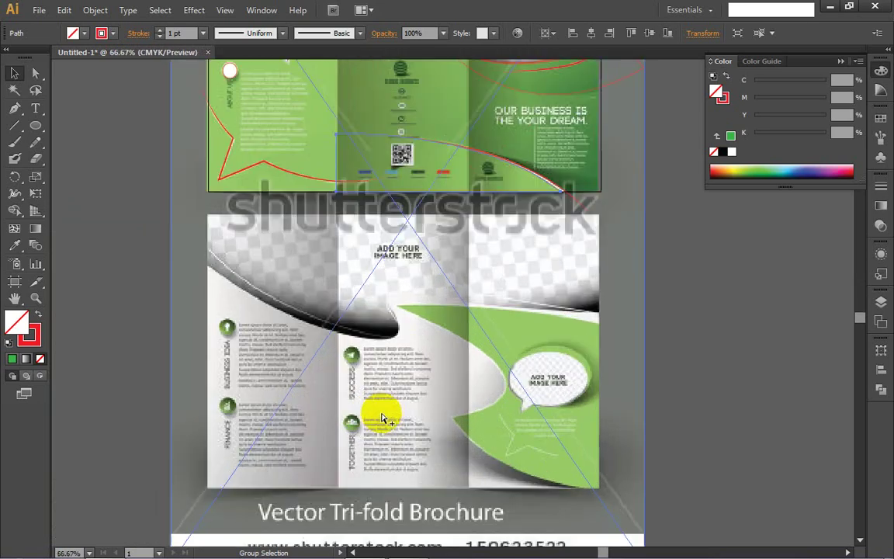
pyautogui.scroll(7, 381, 337)
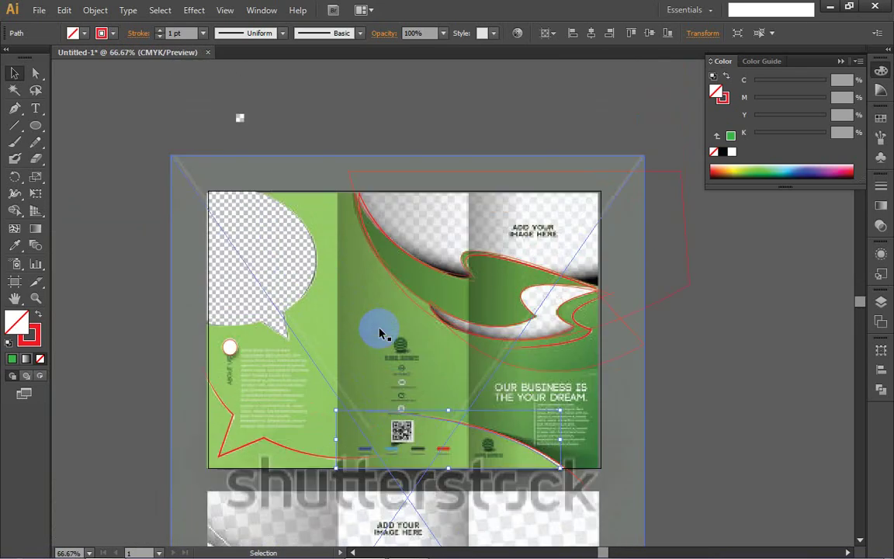
pyautogui.scroll(1, 380, 334)
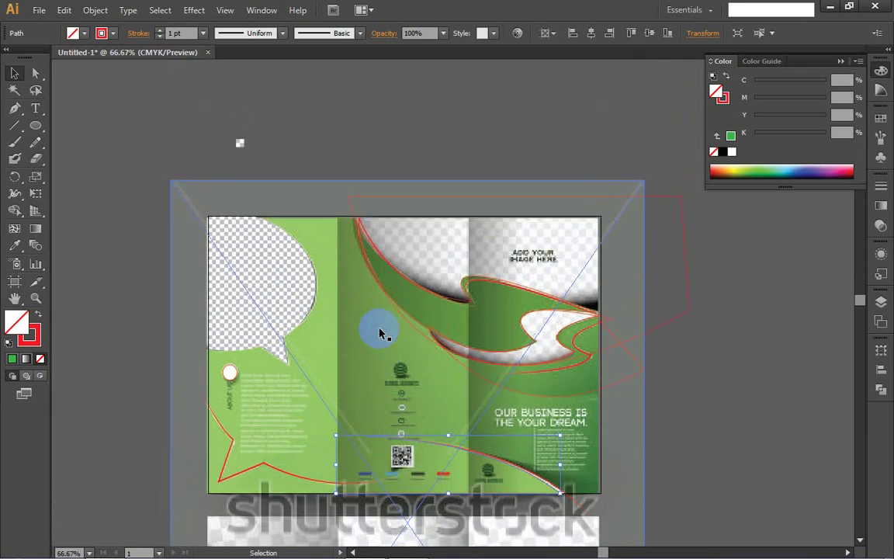
pyautogui.scroll(-4, 379, 334)
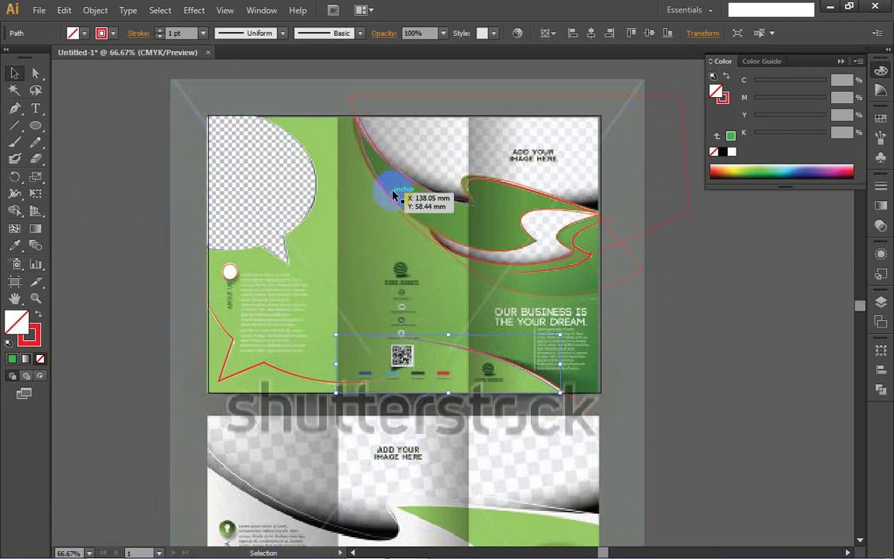
pyautogui.scroll(-1, 389, 202)
pyautogui.scroll(-8, 391, 202)
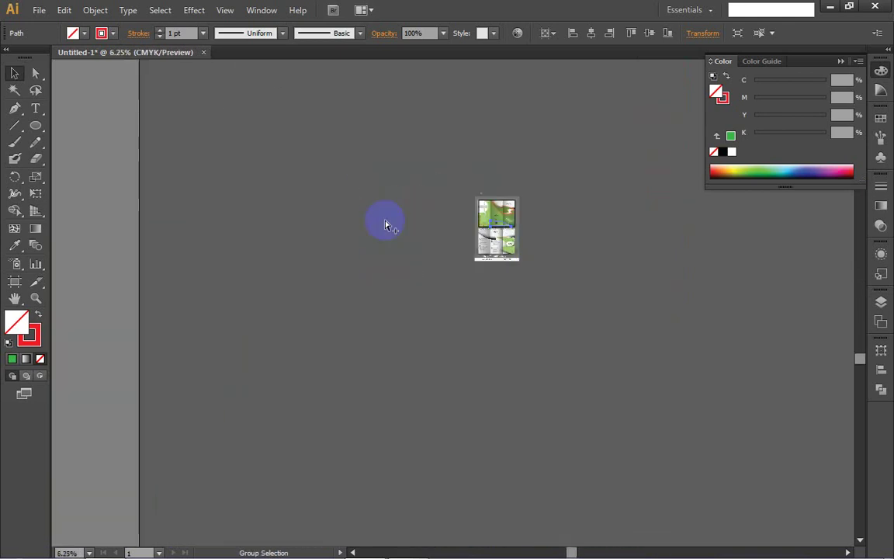
pyautogui.scroll(-1, 387, 225)
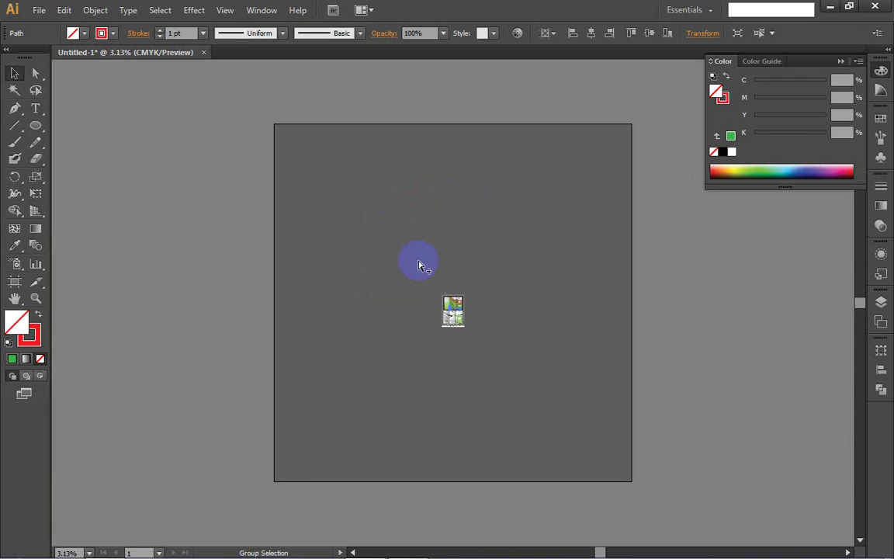
pyautogui.scroll(3, 457, 319)
pyautogui.scroll(7, 457, 325)
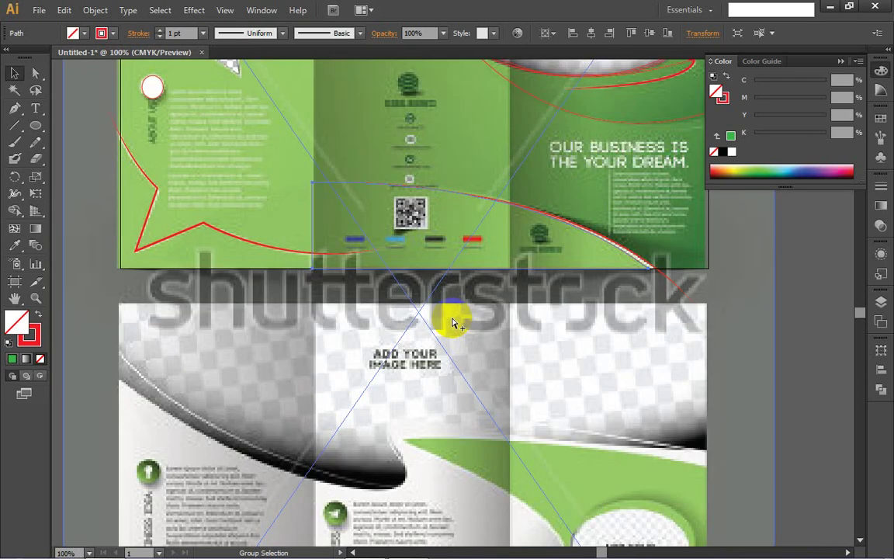
pyautogui.click(451, 284)
pyautogui.scroll(6, 450, 282)
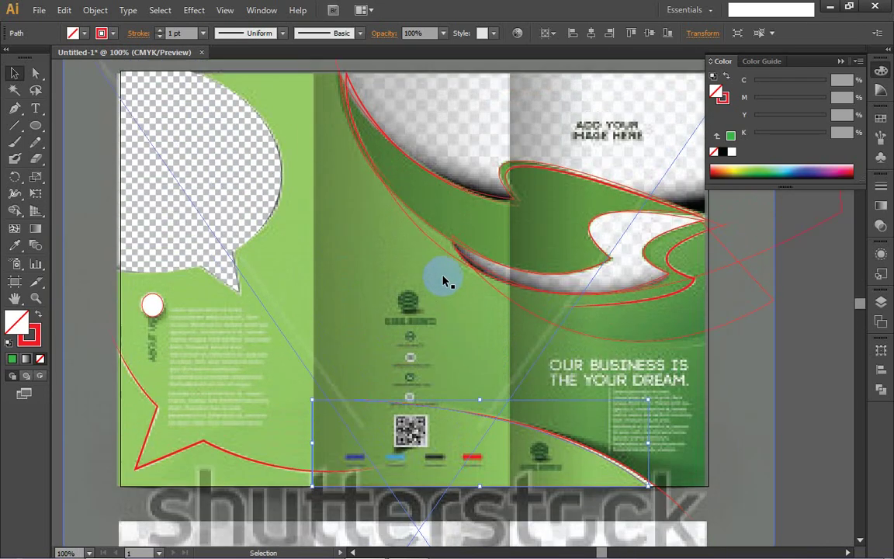
# - Draw a small red-outlined square on the empty canvas beside the brochure and duplicate it twice downward in a vertical stack
pyautogui.scroll(-1, 445, 281)
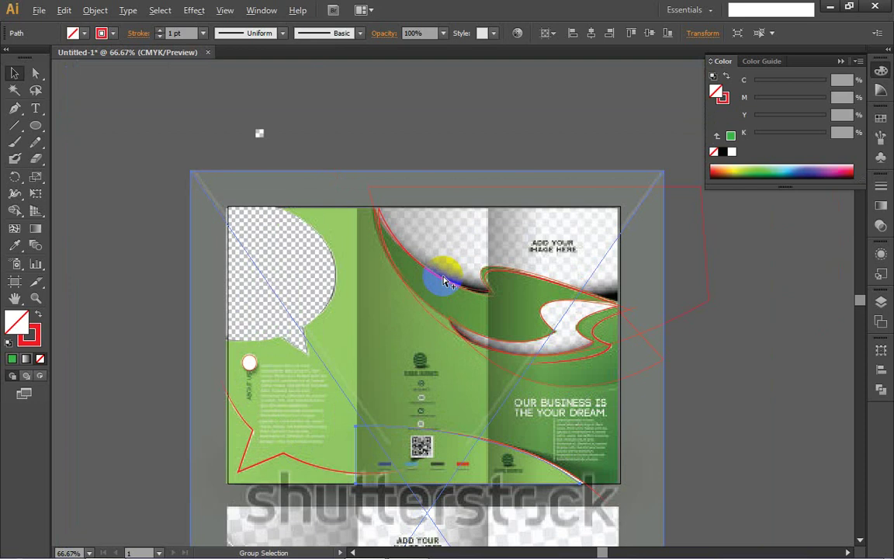
pyautogui.scroll(-1, 441, 281)
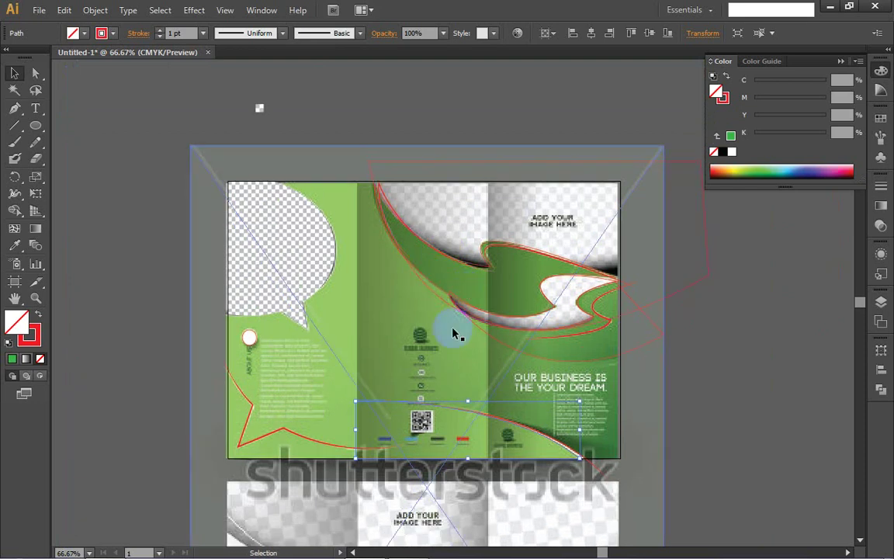
pyautogui.scroll(-5, 456, 332)
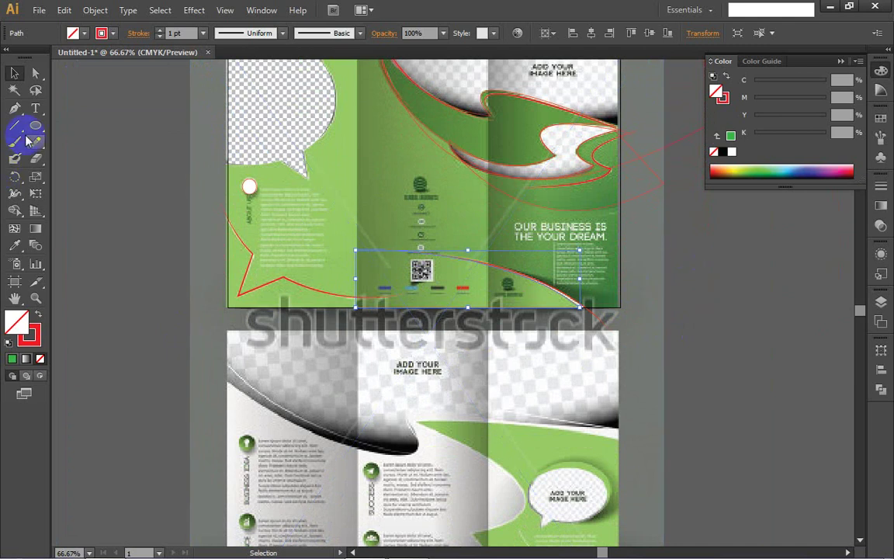
pyautogui.moveTo(35, 125); pyautogui.dragTo(85, 124)
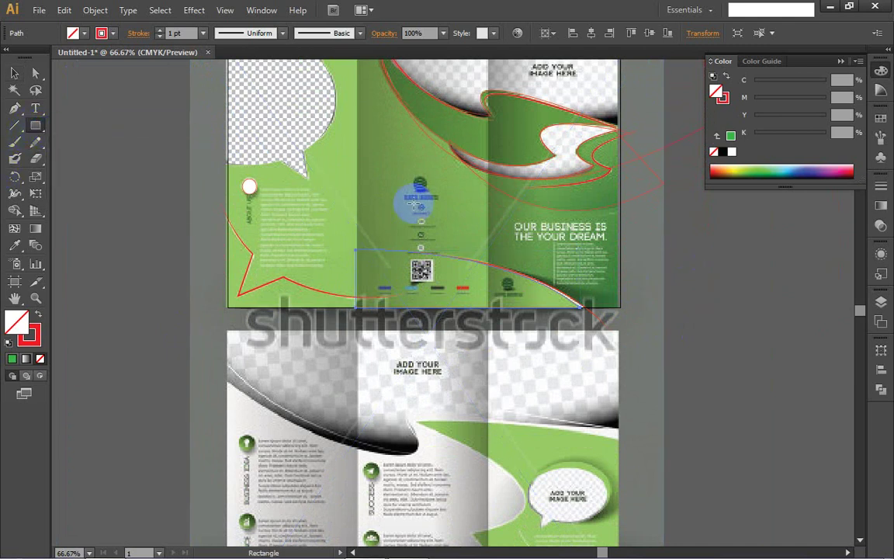
pyautogui.moveTo(682, 279); pyautogui.dragTo(741, 309)
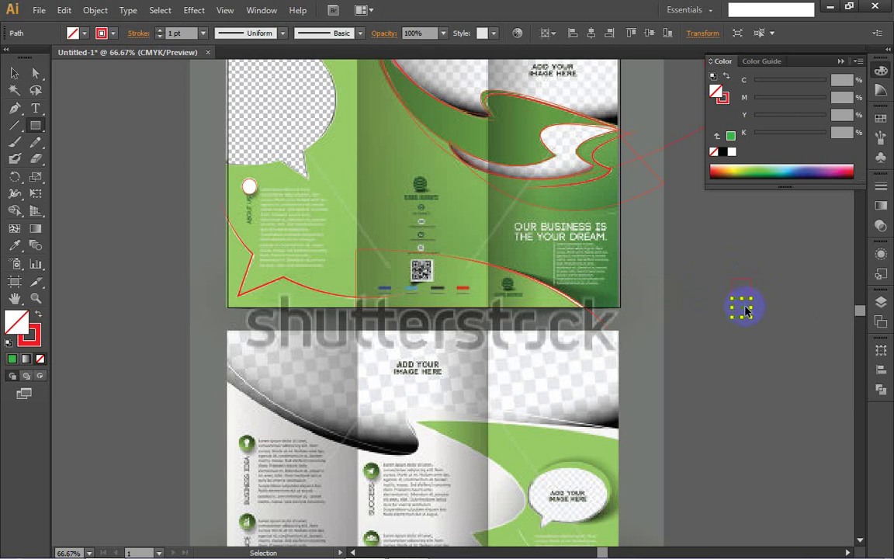
pyautogui.moveTo(750, 316); pyautogui.dragTo(749, 333)
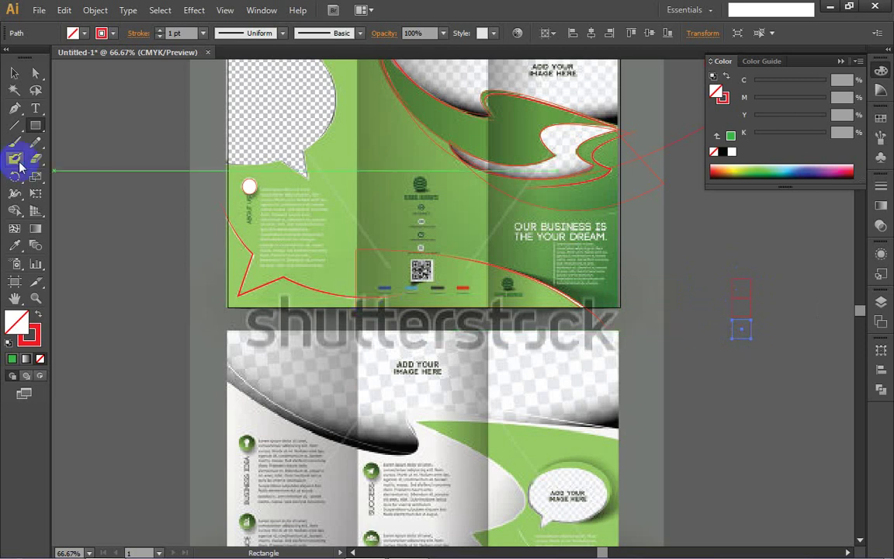
# - Fill the lowest square with the light green sampled from the brochure's left panel and save that colour as a new process swatch
pyautogui.click(15, 244)
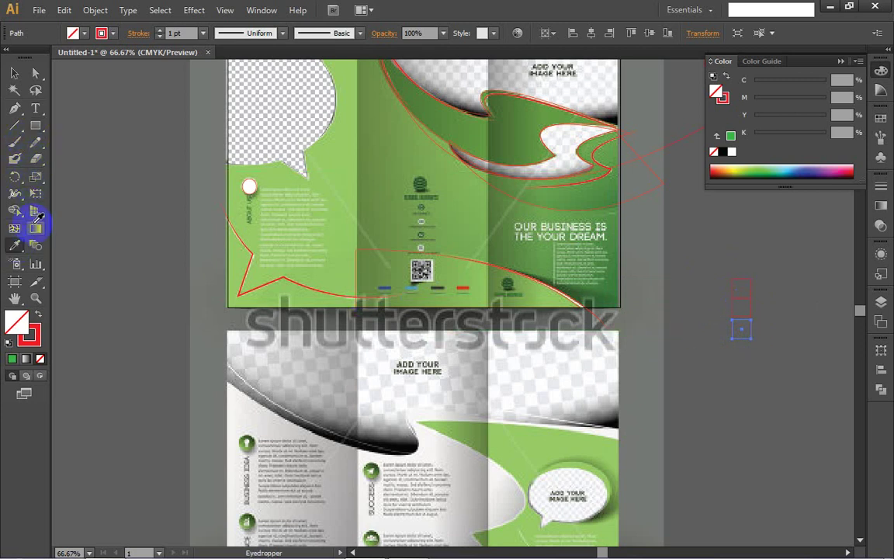
pyautogui.click(345, 166)
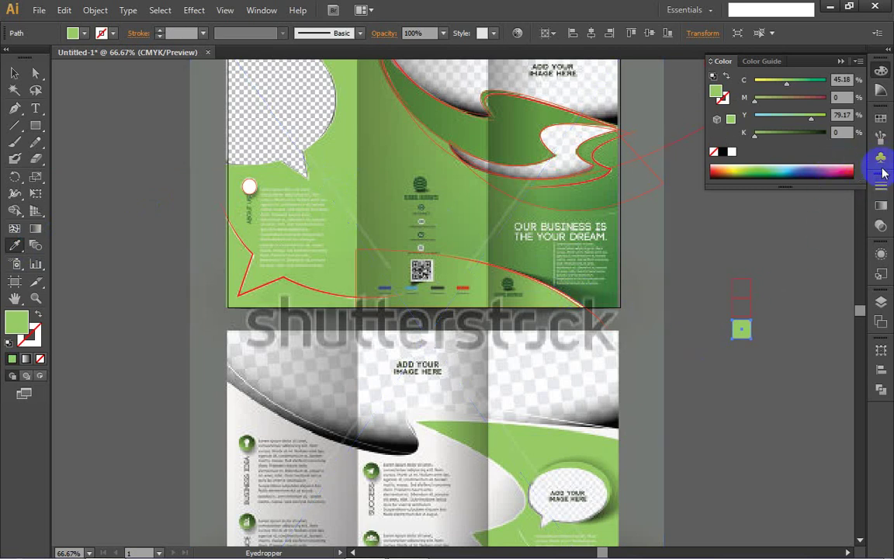
pyautogui.click(843, 58)
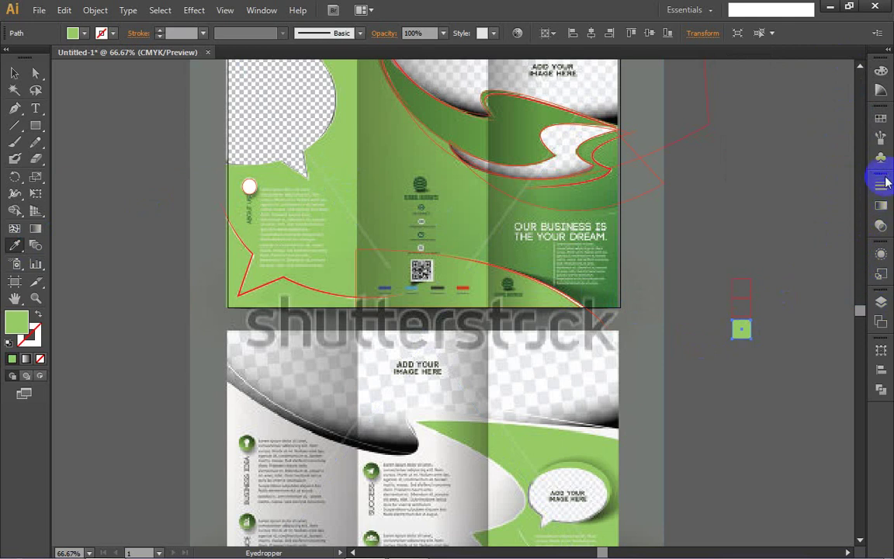
pyautogui.click(881, 118)
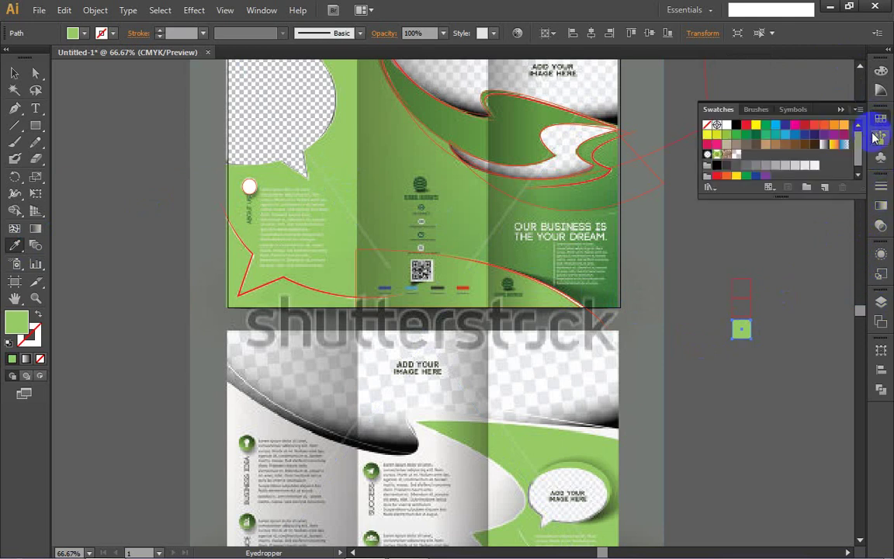
pyautogui.click(825, 190)
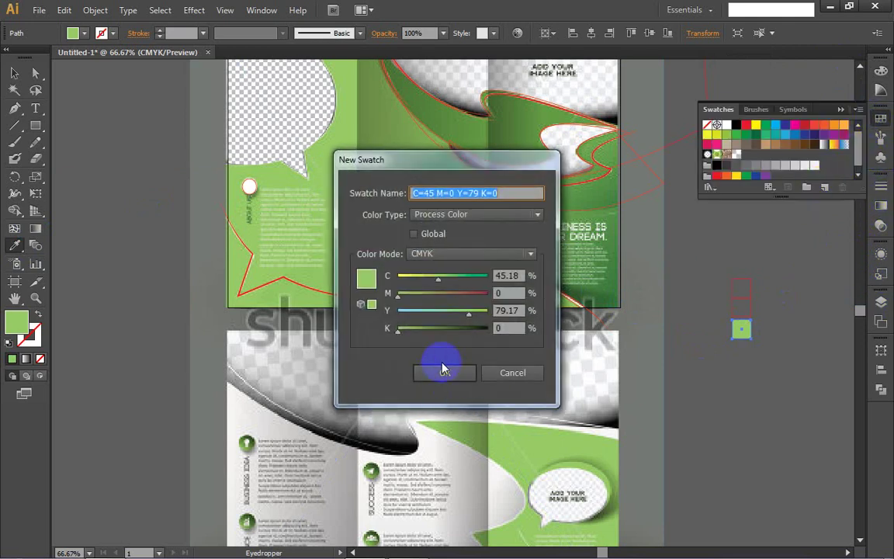
pyautogui.click(450, 374)
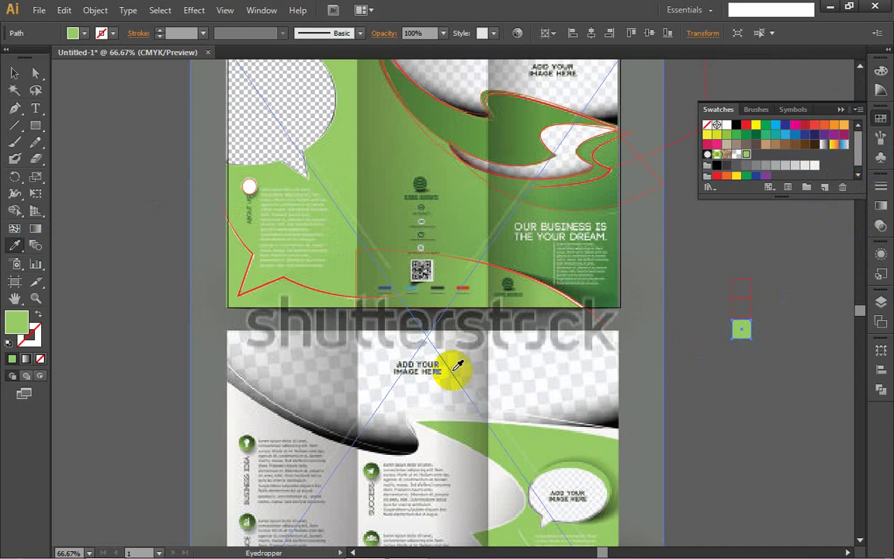
# - Fill the middle square with the green sampled from the upper brochure's middle panel and save it as a new process swatch
pyautogui.click(733, 324)
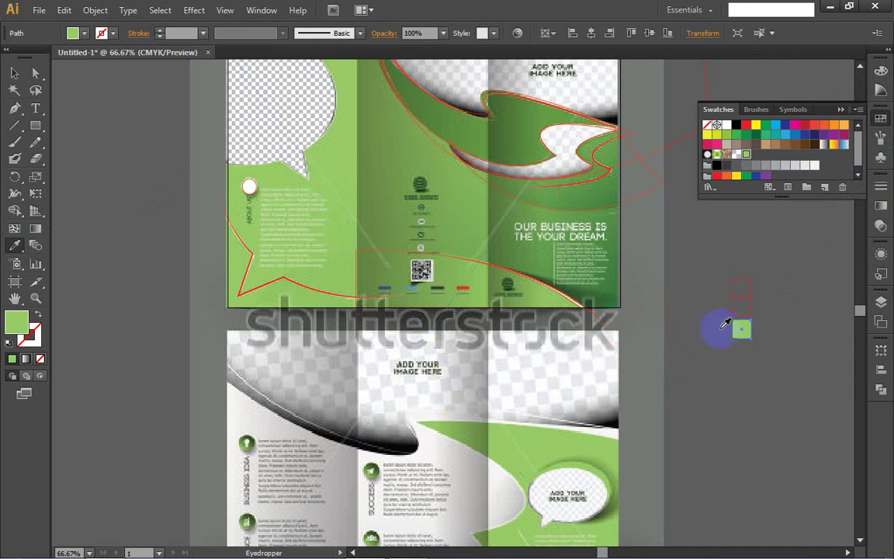
pyautogui.press('ctrl')
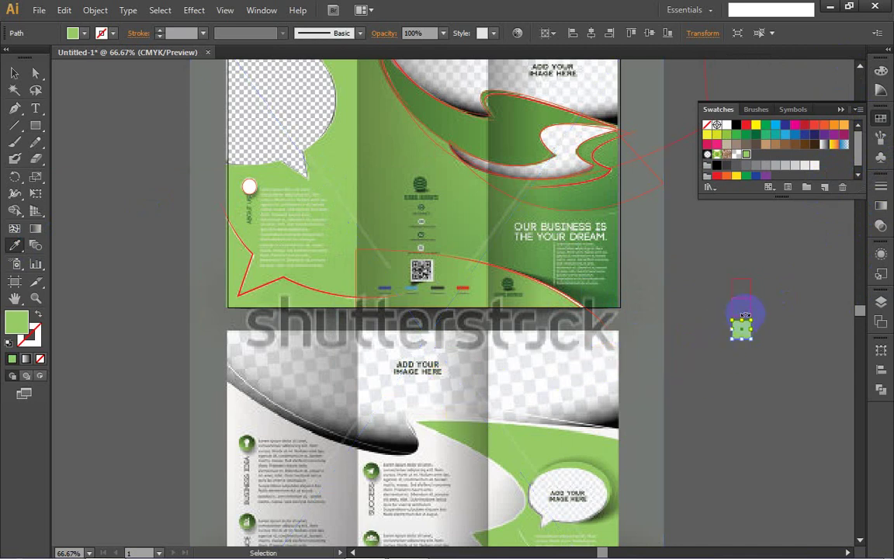
pyautogui.keyDown('ctrl'); pyautogui.click(738, 309); pyautogui.keyUp('ctrl')
pyautogui.keyDown('ctrl'); pyautogui.click(736, 308); pyautogui.keyUp('ctrl')
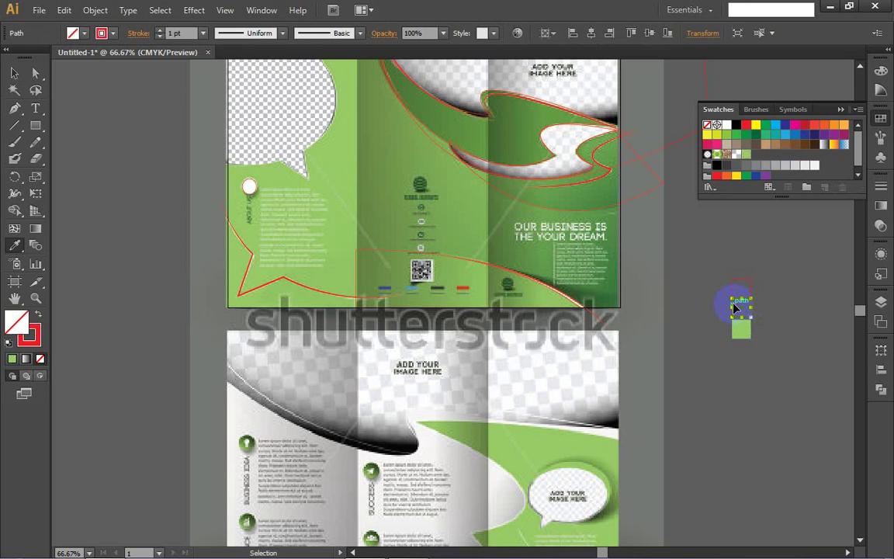
pyautogui.click(453, 272)
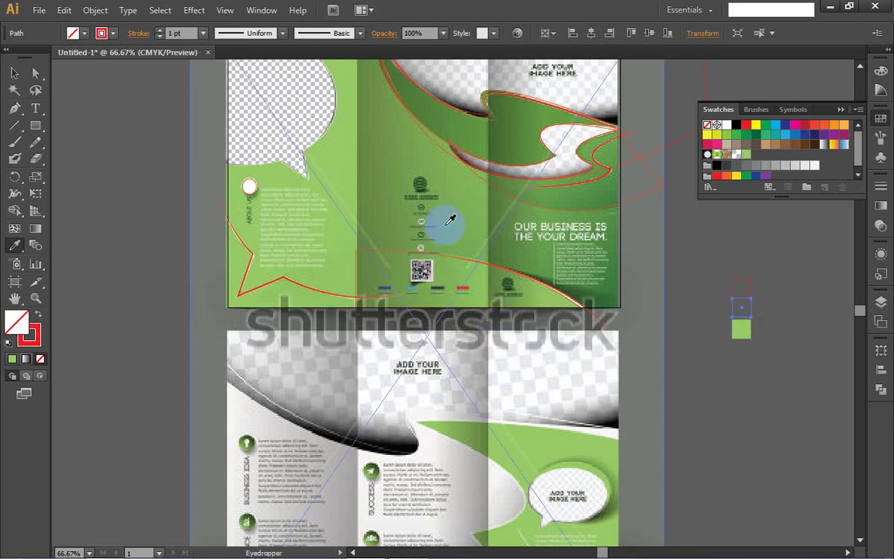
pyautogui.click(473, 204)
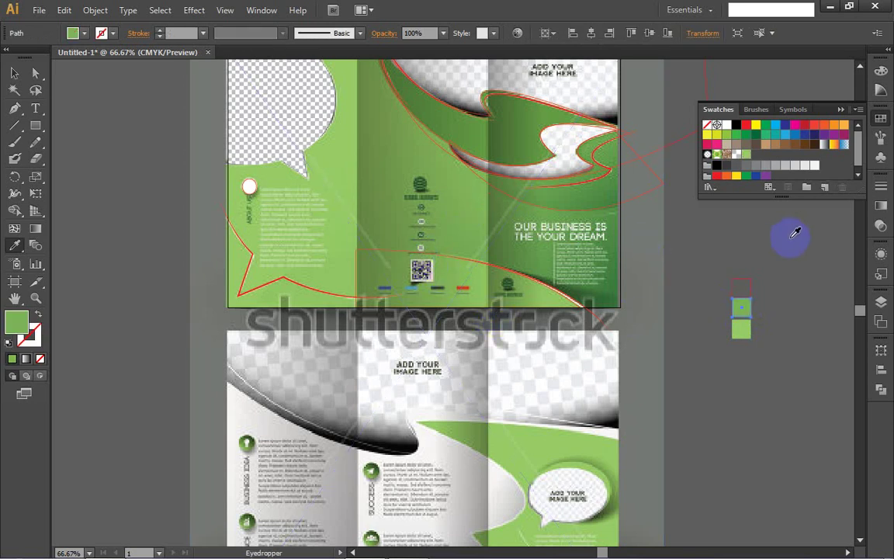
pyautogui.click(825, 187)
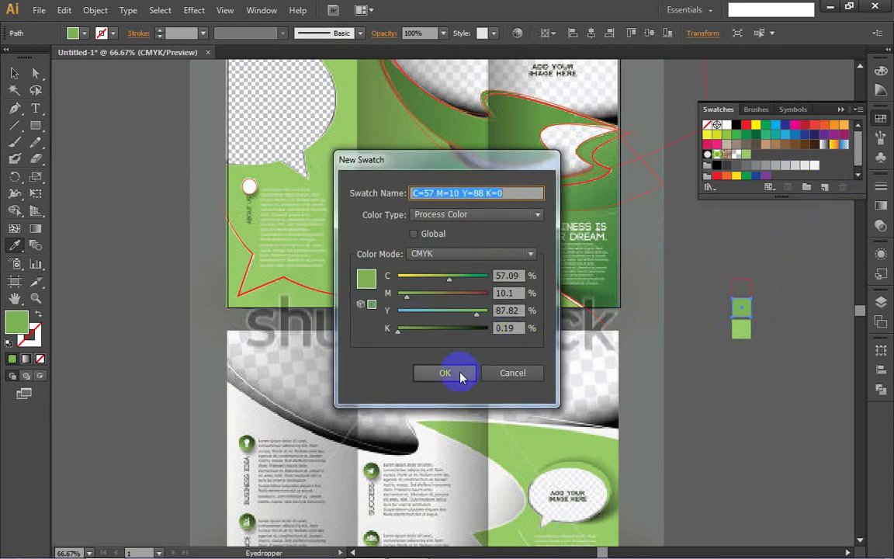
pyautogui.click(459, 372)
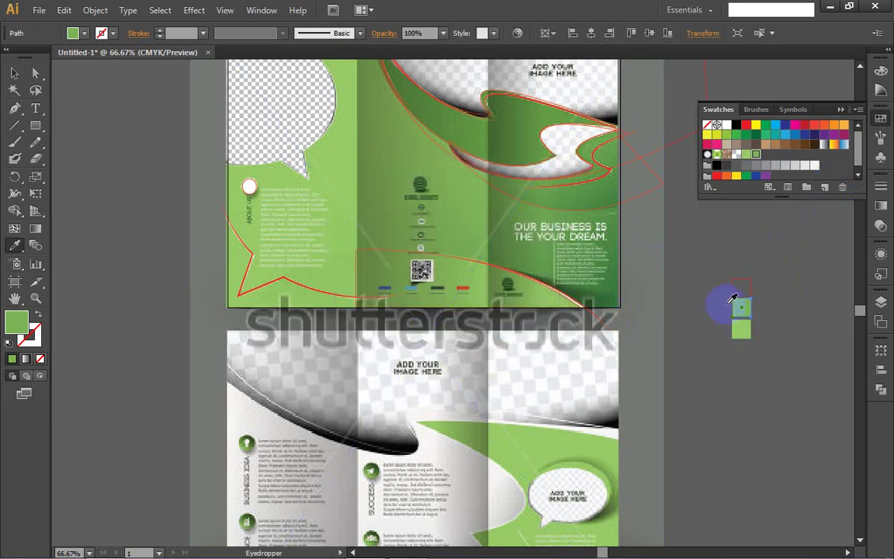
# - Fill the top square with the light green sampled along the bottom curve in the upper brochure's right panel and save it as a swatch
pyautogui.keyDown('ctrl'); pyautogui.click(763, 277); pyautogui.keyUp('ctrl')
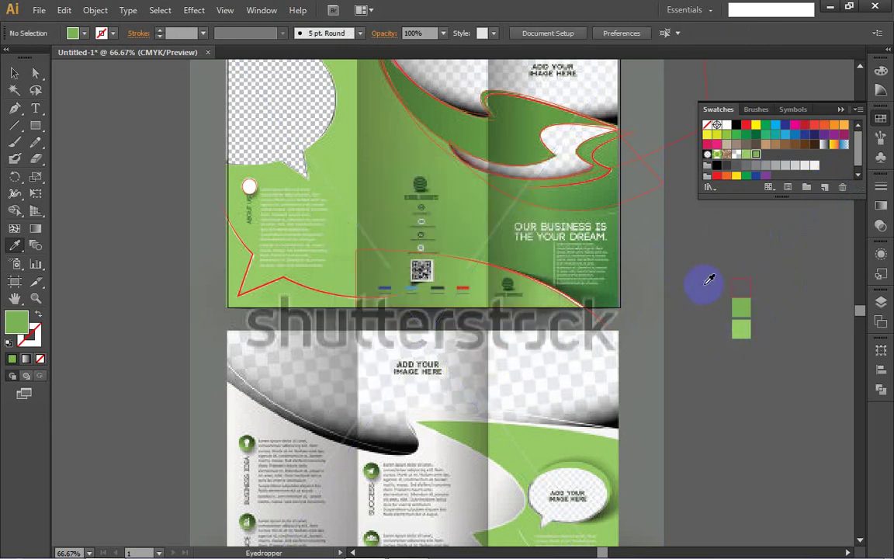
pyautogui.press('v')
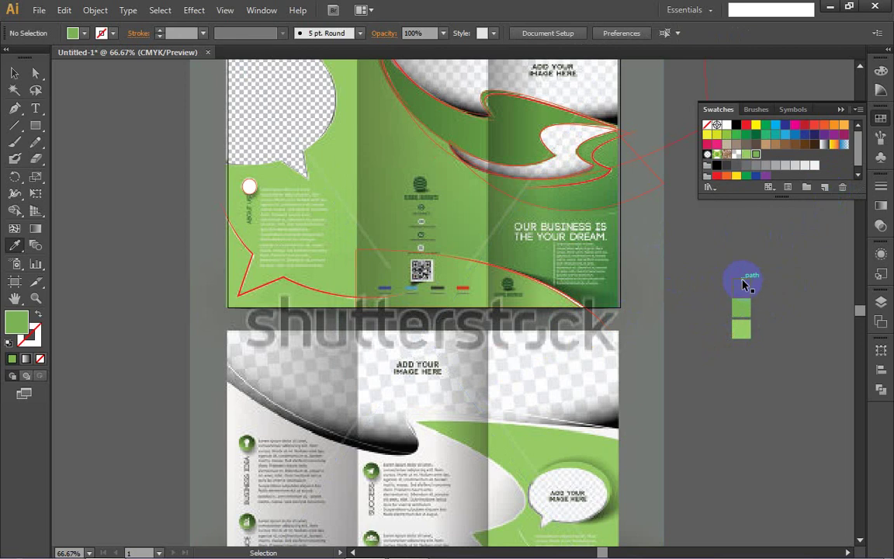
pyautogui.click(741, 287)
pyautogui.press('i')
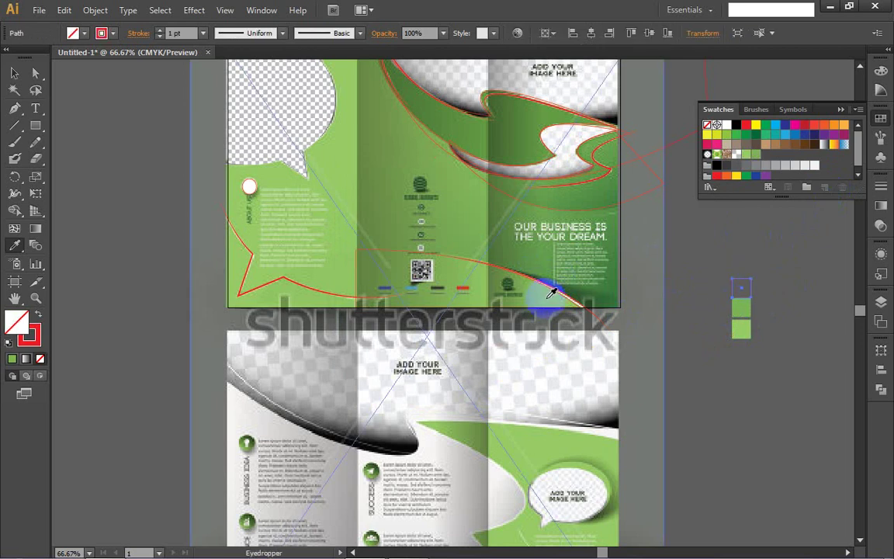
pyautogui.click(552, 293)
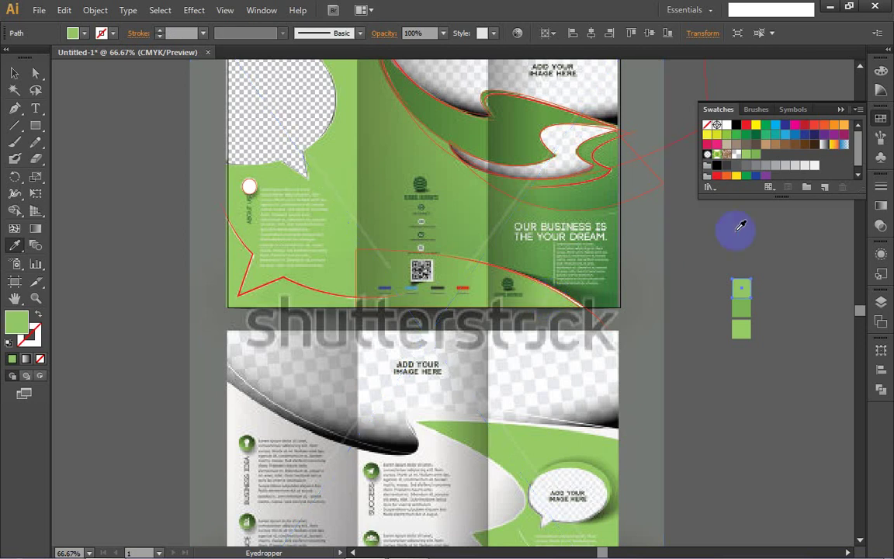
pyautogui.click(824, 187)
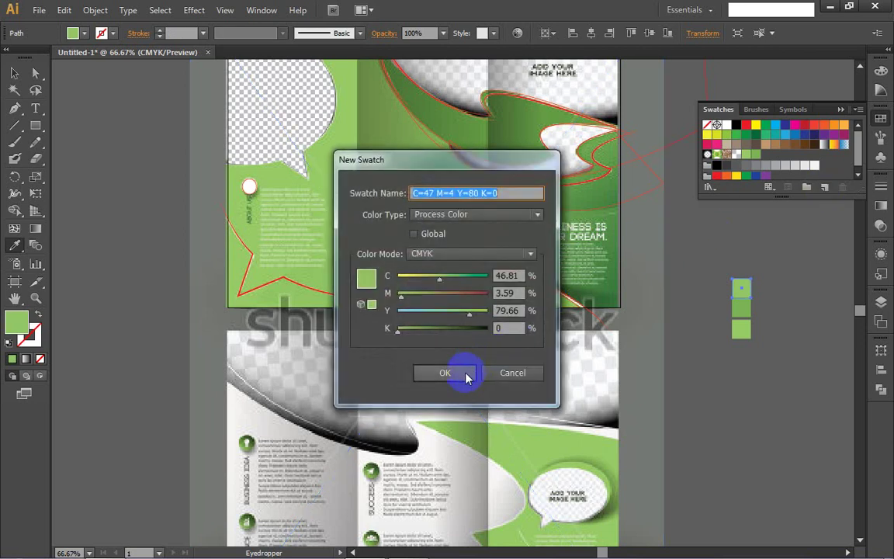
pyautogui.click(464, 372)
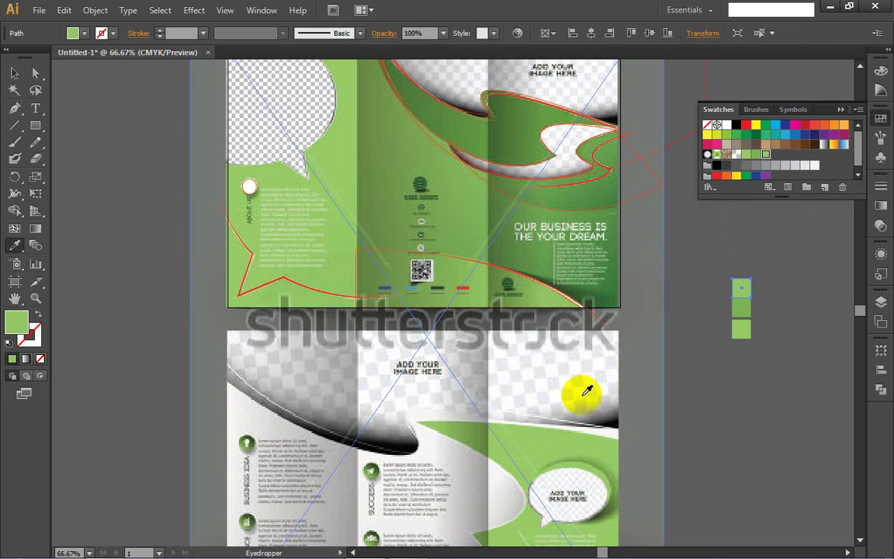
# - Duplicate the top square upward, fill the copy with the dark green from the right panel's lower corner, and save that colour as a swatch
pyautogui.click(613, 287)
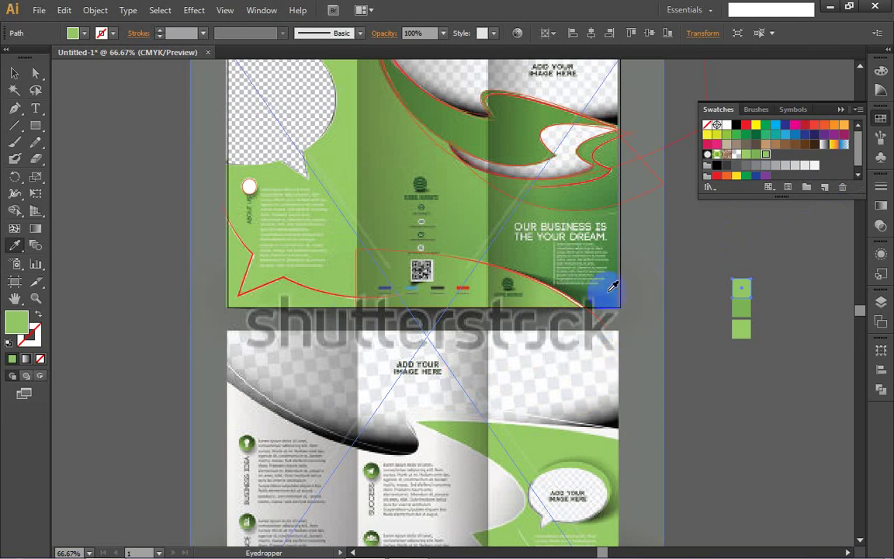
pyautogui.moveTo(742, 285)
pyautogui.mouseDown()
pyautogui.moveTo(733, 277)
pyautogui.moveTo(740, 268)
pyautogui.mouseUp()
pyautogui.click(635, 285)
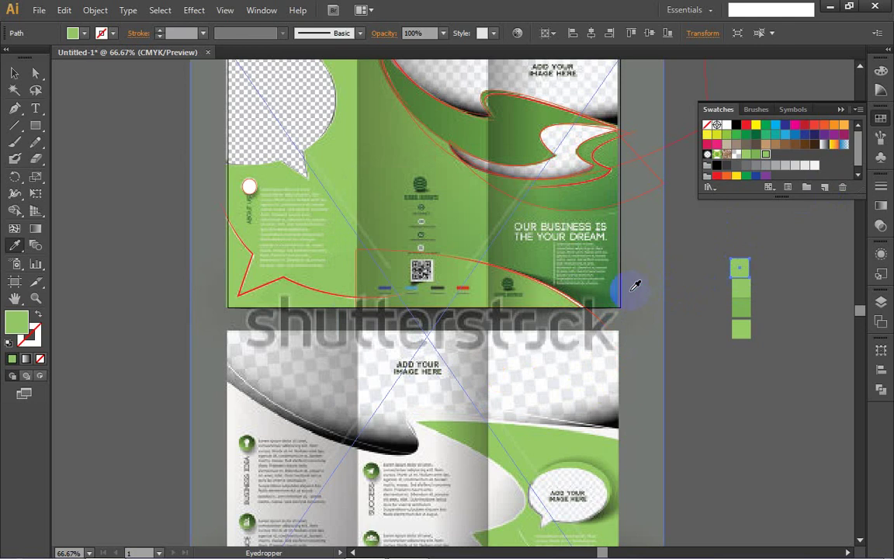
pyautogui.click(604, 291)
pyautogui.click(811, 233)
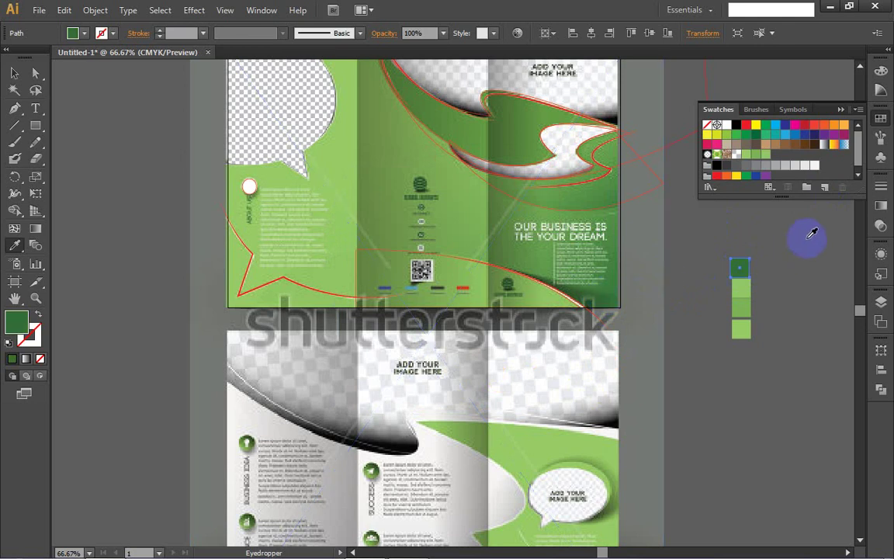
pyautogui.click(826, 185)
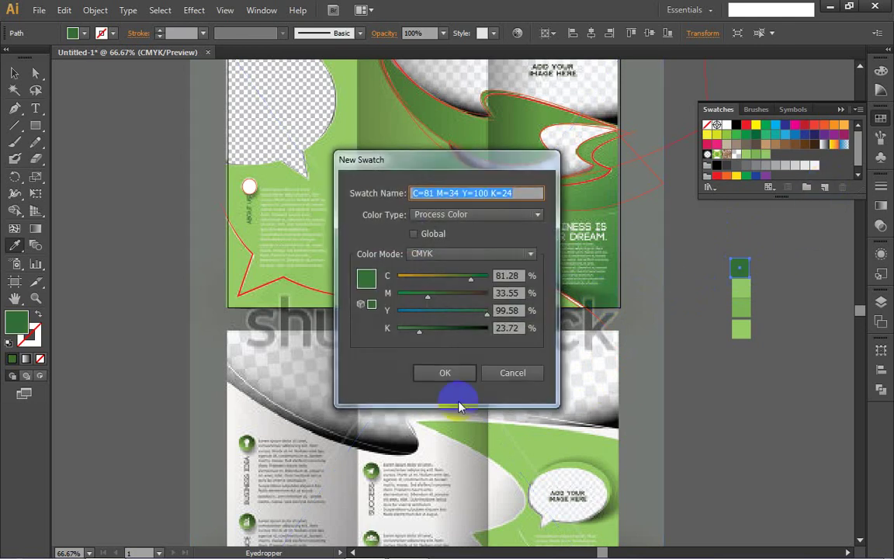
pyautogui.click(456, 376)
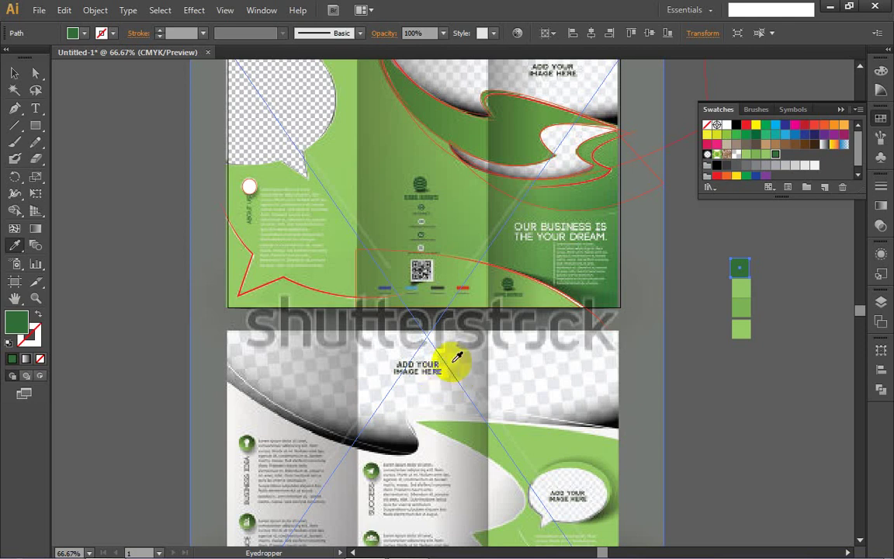
pyautogui.press('v')
pyautogui.click(417, 283)
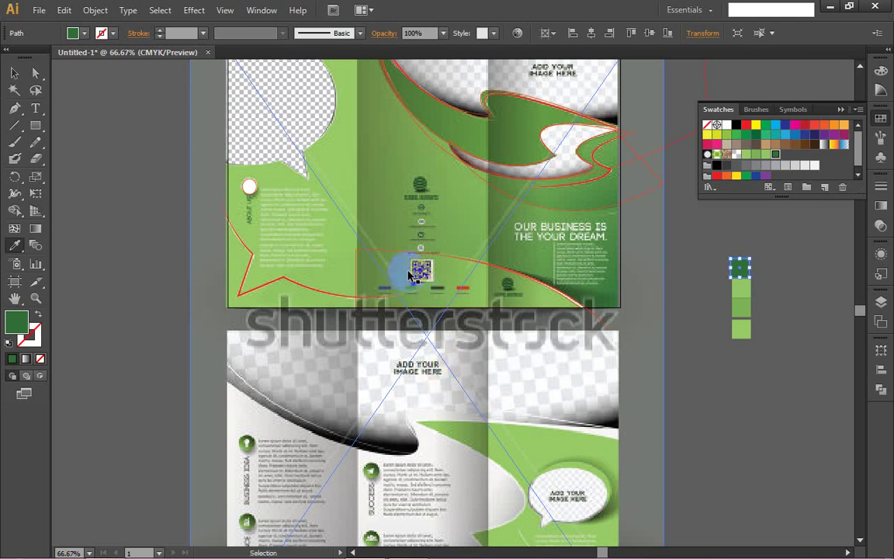
pyautogui.click(404, 270)
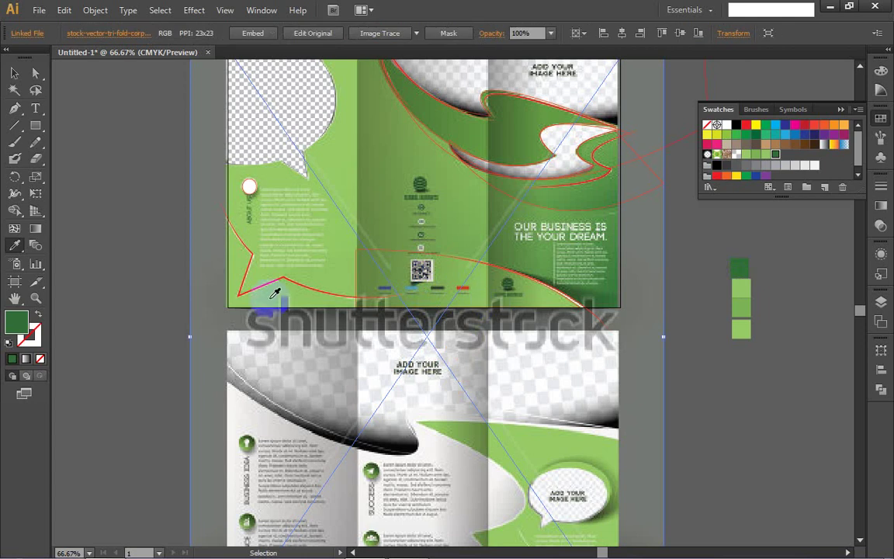
pyautogui.press('i')
# - Select the traced curve at the base of the upper brochure's middle and right panels and fill it with the White, Black linear gradient
pyautogui.click(14, 73)
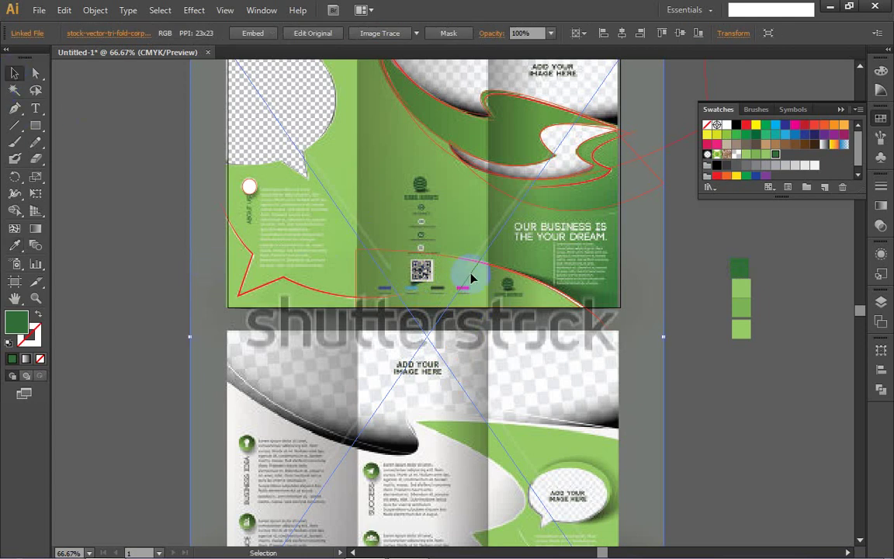
pyautogui.click(459, 262)
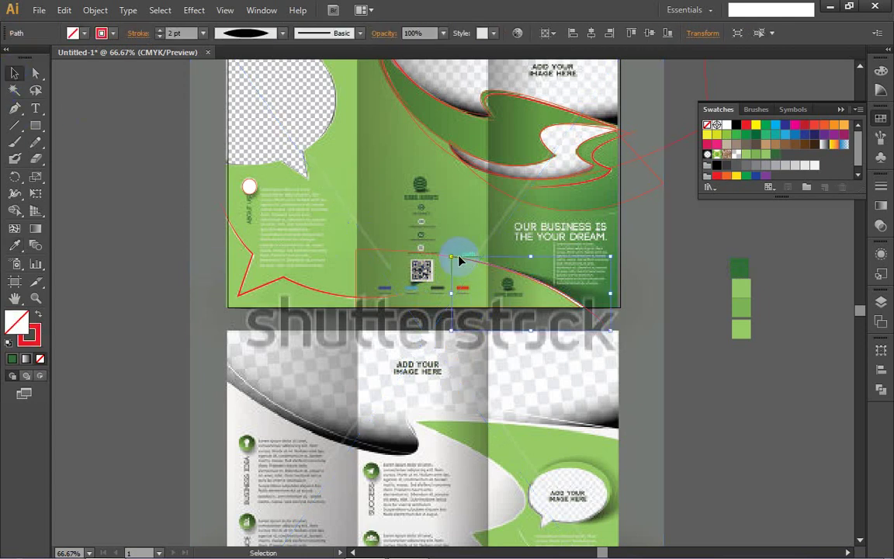
pyautogui.click(414, 257)
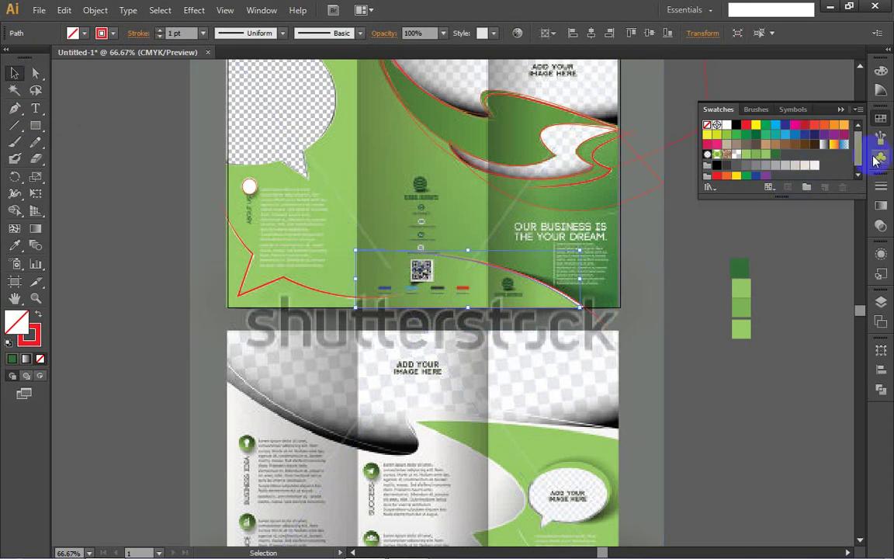
pyautogui.click(880, 201)
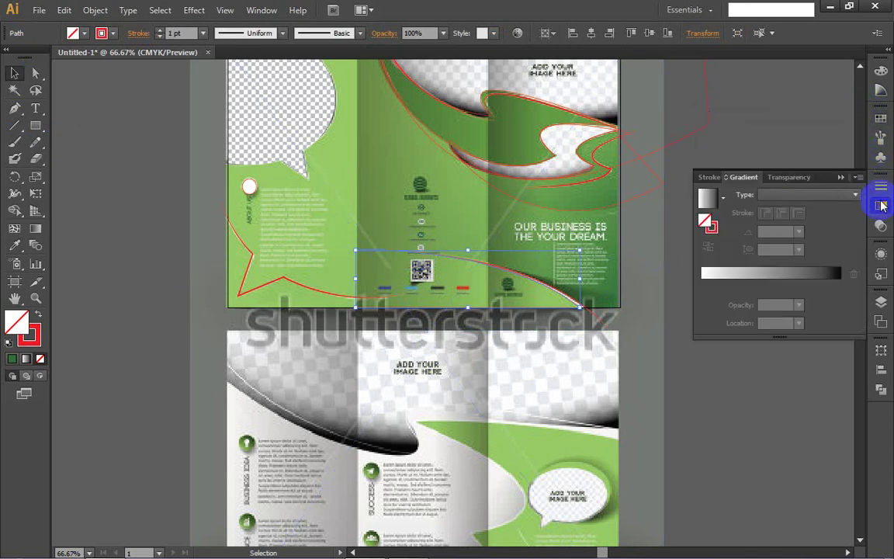
pyautogui.click(722, 198)
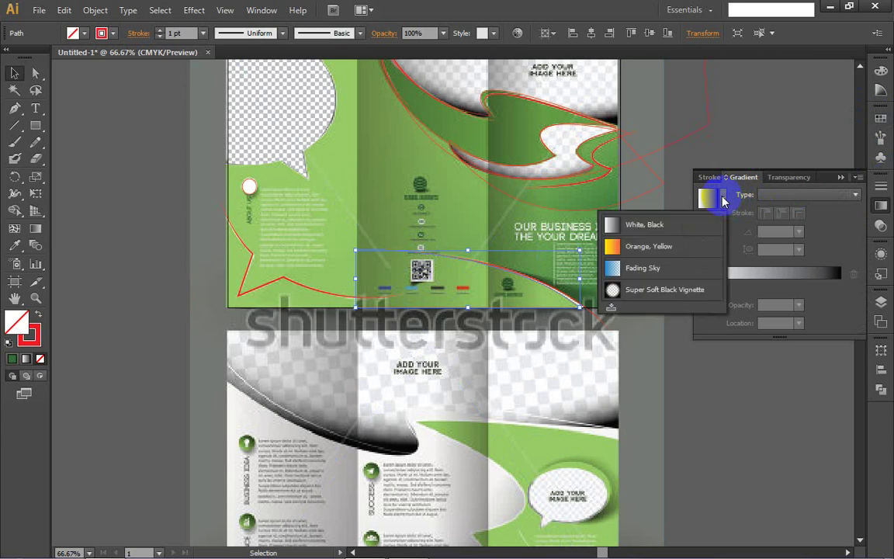
pyautogui.click(624, 225)
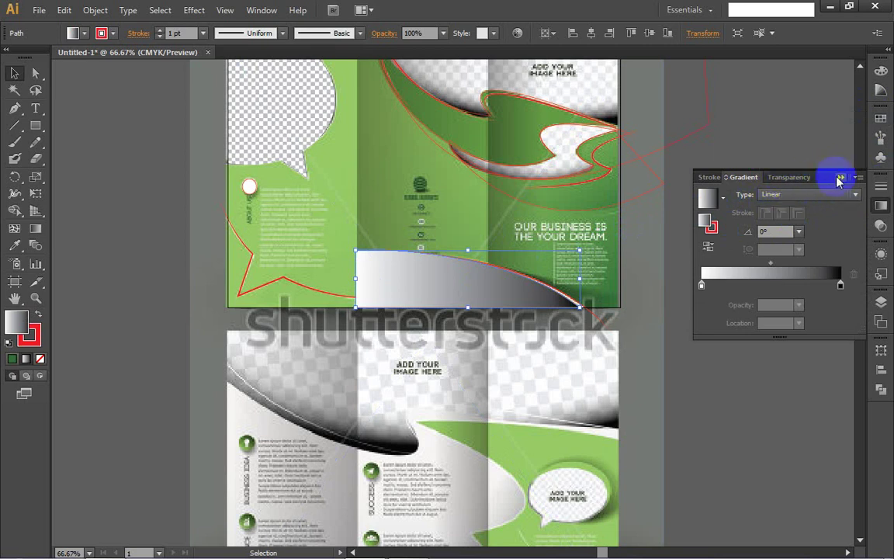
pyautogui.click(840, 179)
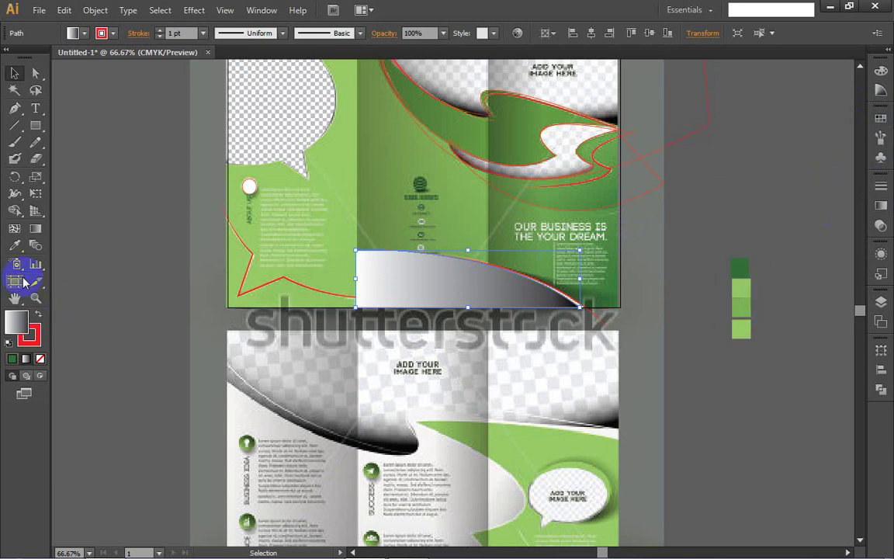
# - Apply the medium green of the third colour square to the bottom curved shape and try to draw a gradient across it
pyautogui.click(14, 246)
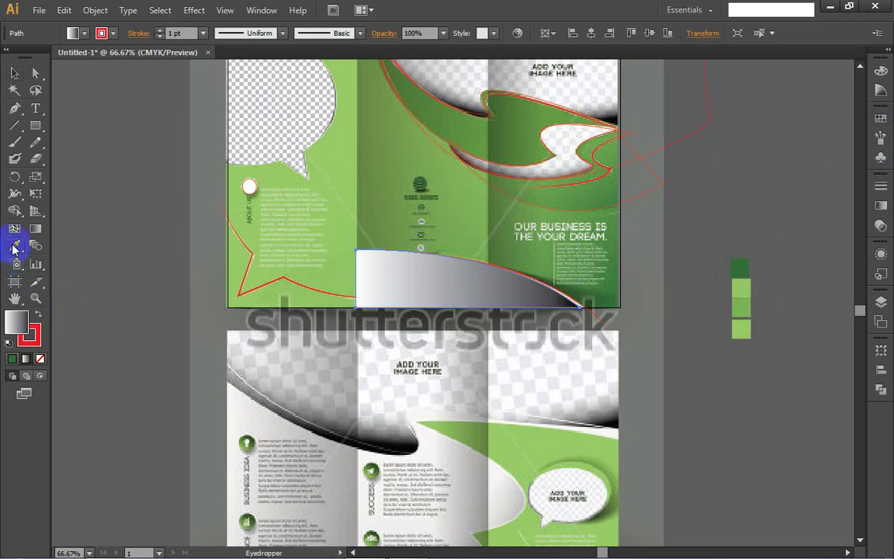
pyautogui.click(744, 306)
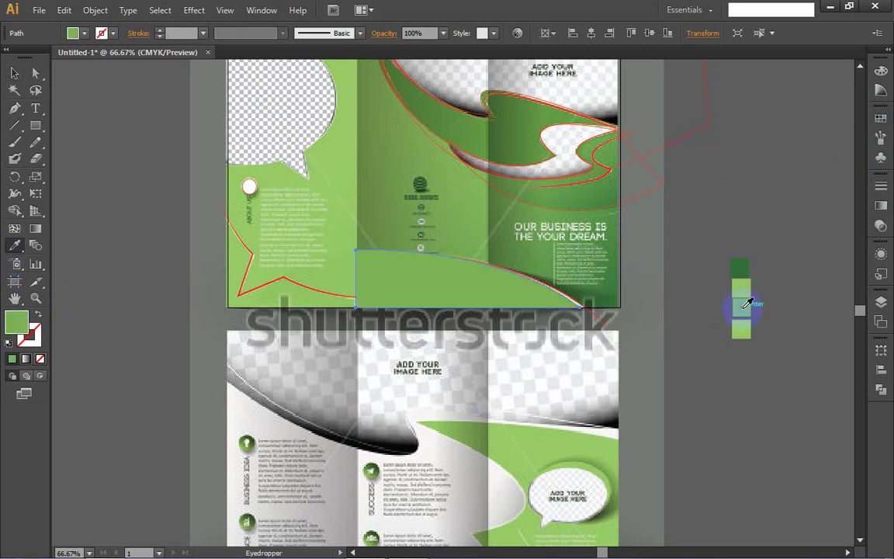
pyautogui.click(390, 288)
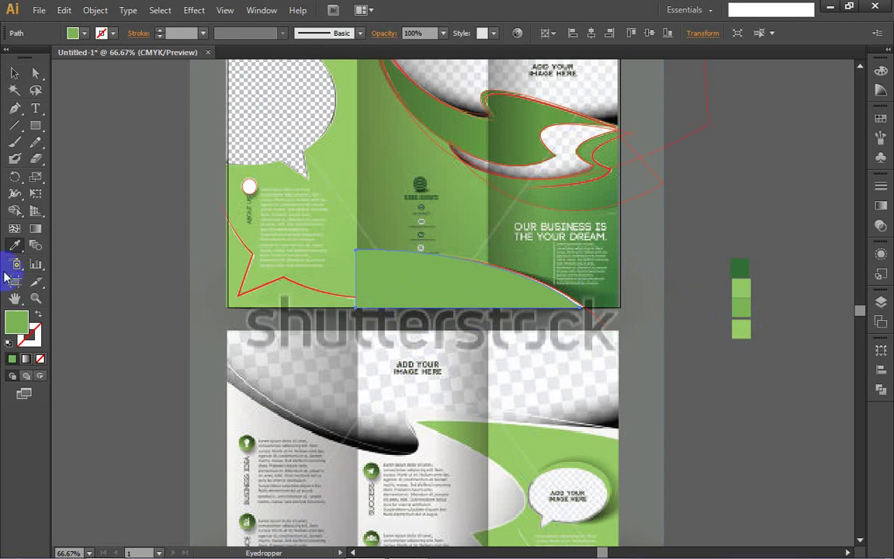
pyautogui.click(35, 228)
pyautogui.moveTo(351, 277); pyautogui.dragTo(503, 288)
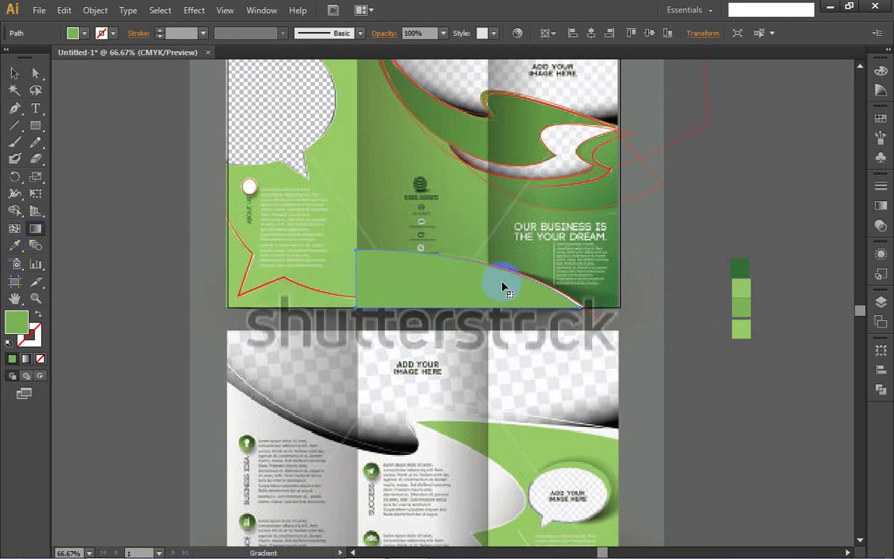
pyautogui.moveTo(345, 274); pyautogui.dragTo(488, 285)
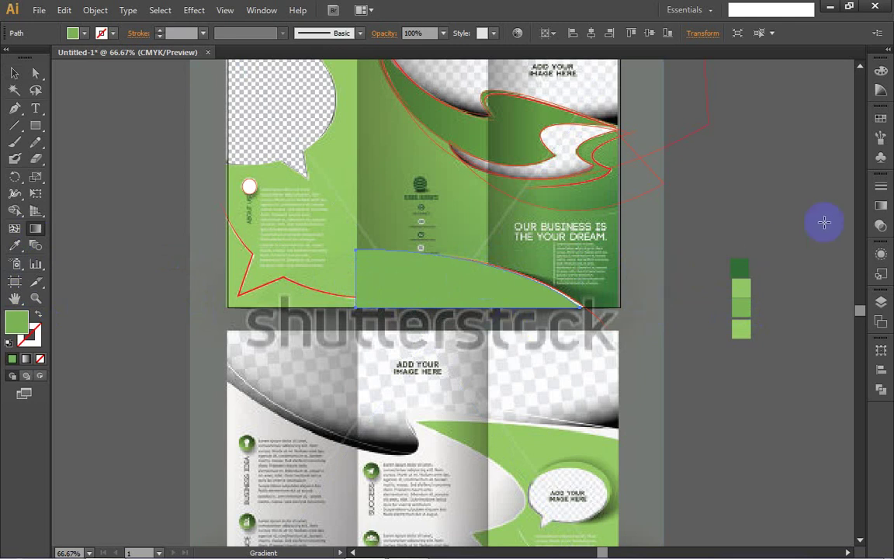
# - Fill the bottom curved shape with the White, Black gradient preset again
pyautogui.click(879, 205)
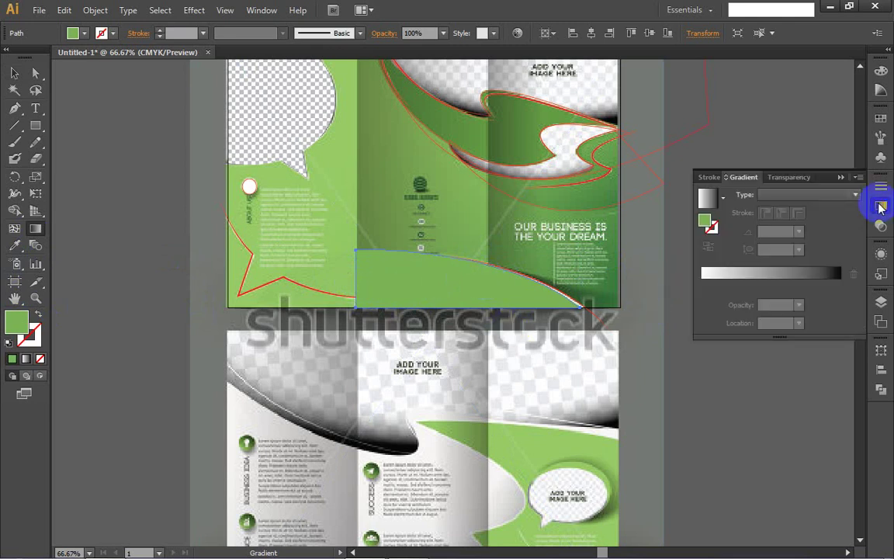
pyautogui.click(723, 200)
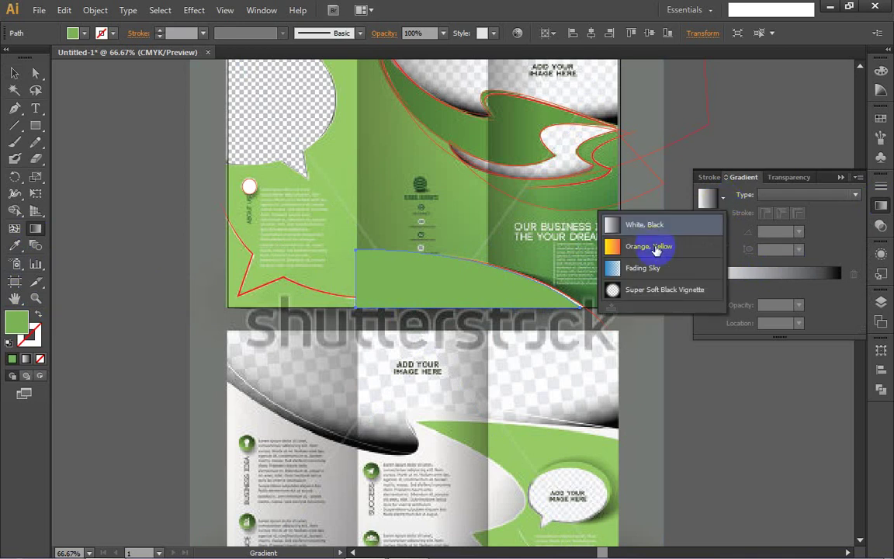
pyautogui.click(629, 226)
pyautogui.click(629, 225)
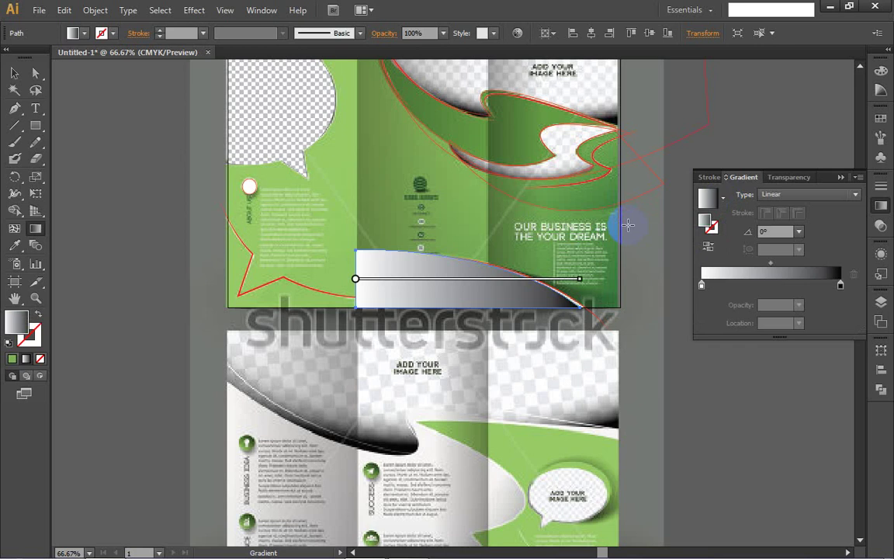
pyautogui.click(701, 285)
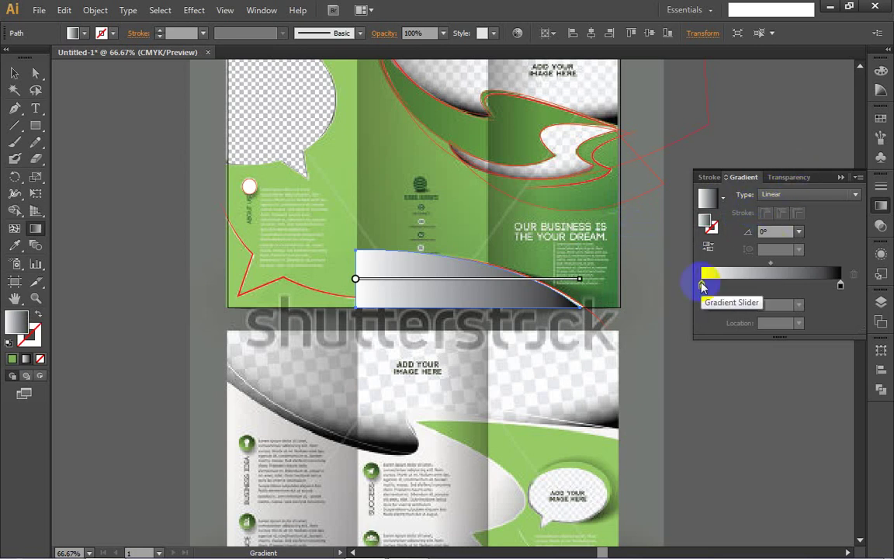
pyautogui.click(701, 286)
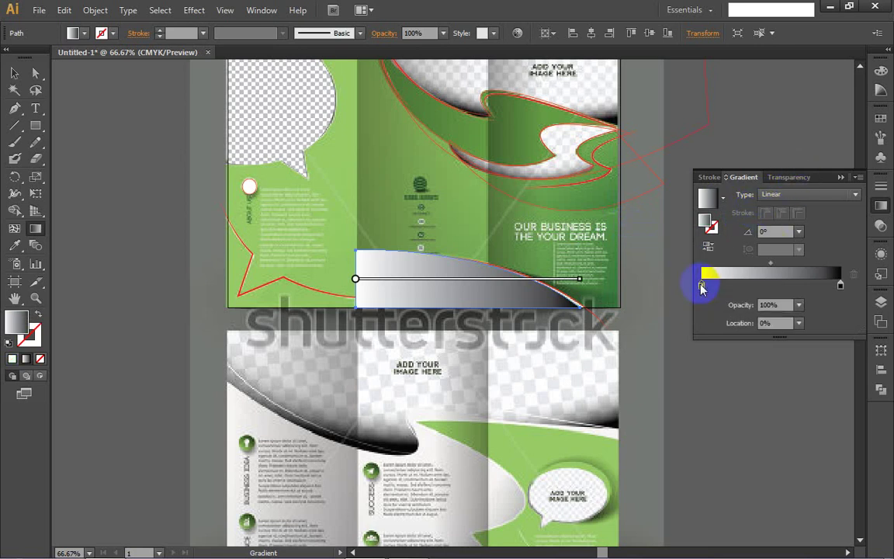
pyautogui.doubleClick(702, 287)
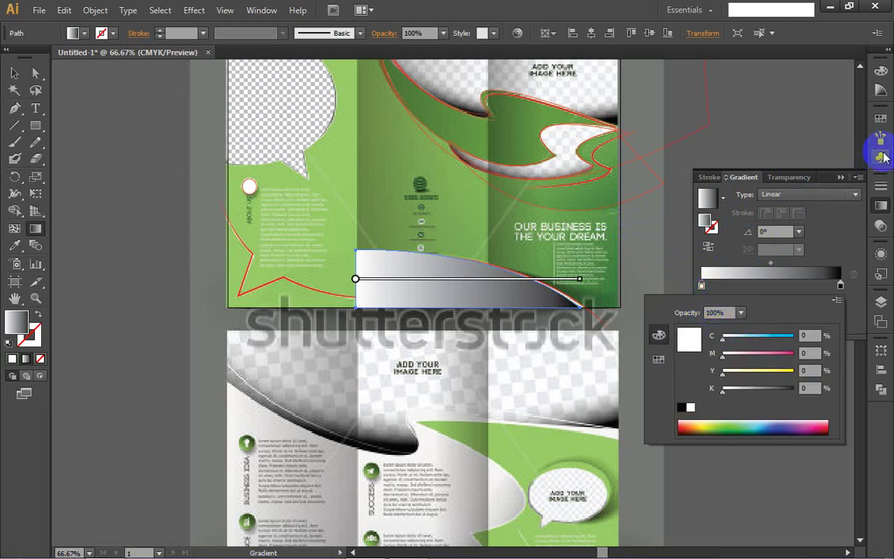
pyautogui.click(881, 122)
pyautogui.click(881, 121)
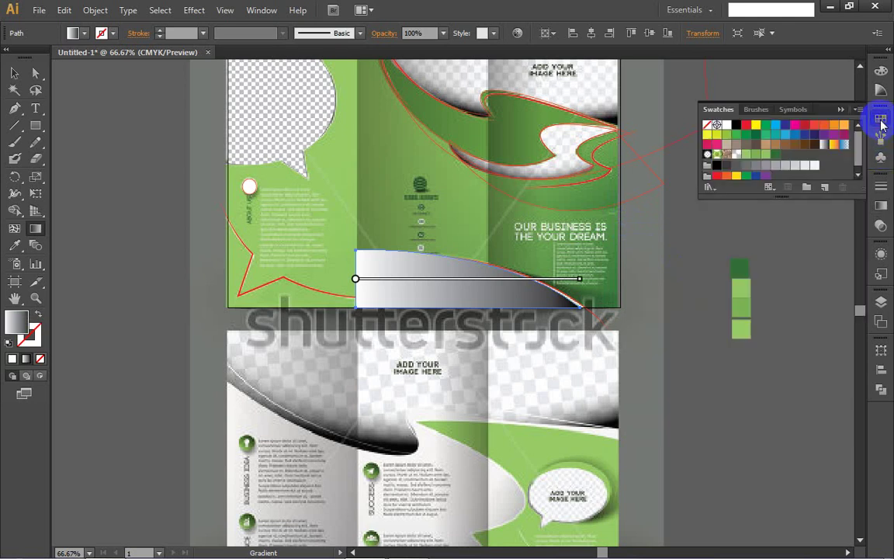
pyautogui.click(881, 121)
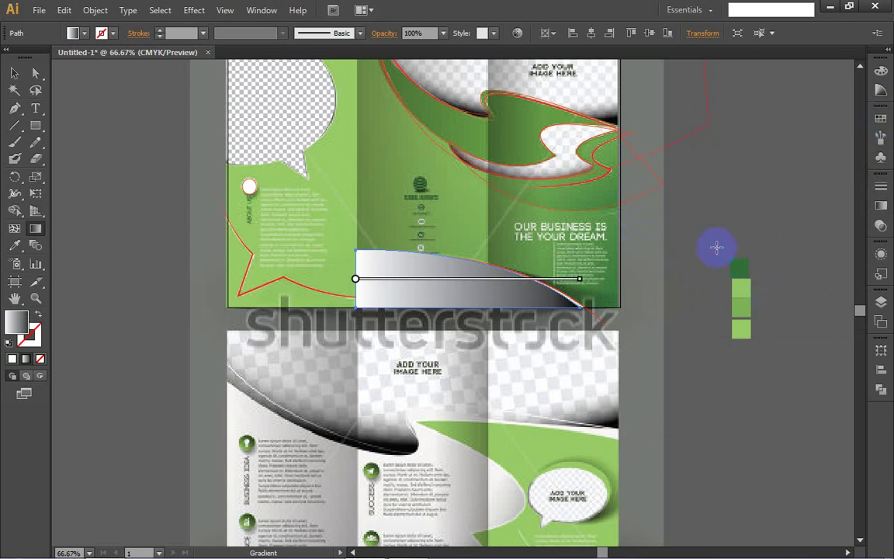
# - Move the four green sample squares down beside the lower brochure and deselect them
pyautogui.moveTo(714, 249); pyautogui.dragTo(760, 319)
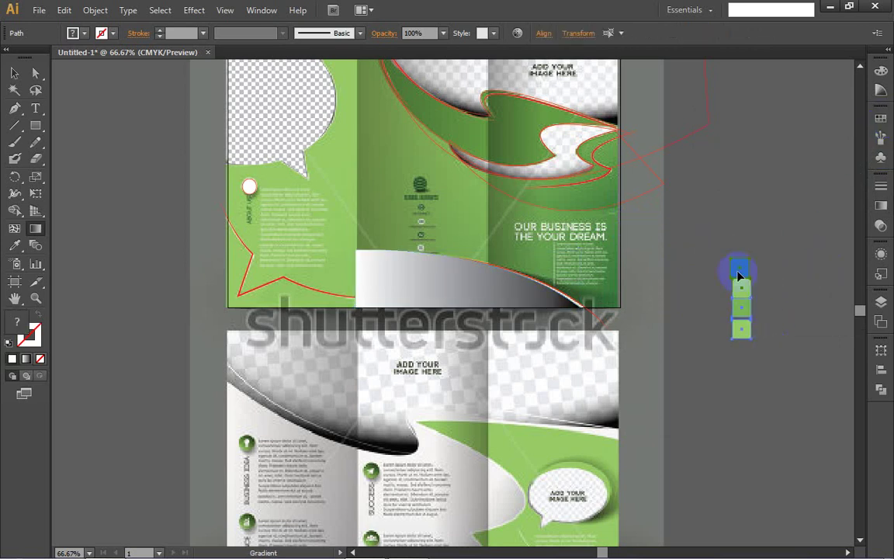
pyautogui.moveTo(738, 269); pyautogui.dragTo(711, 410)
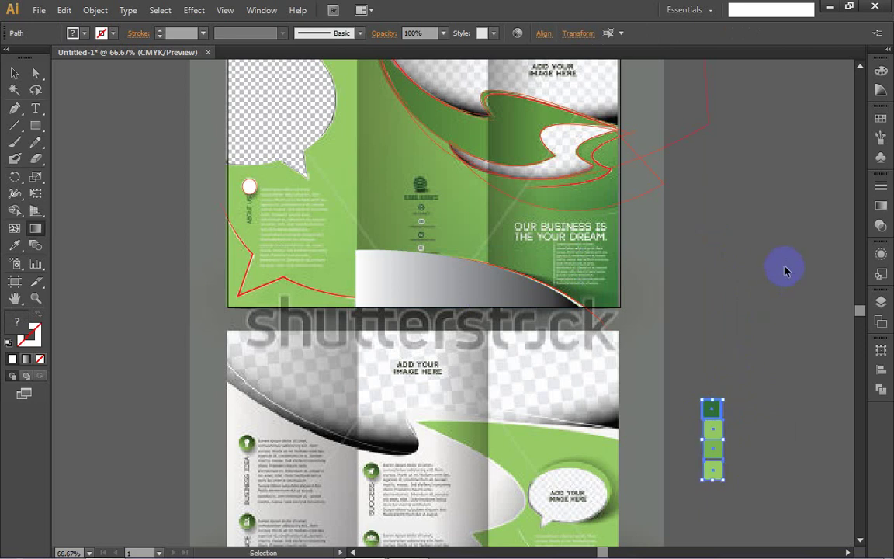
pyautogui.click(780, 263)
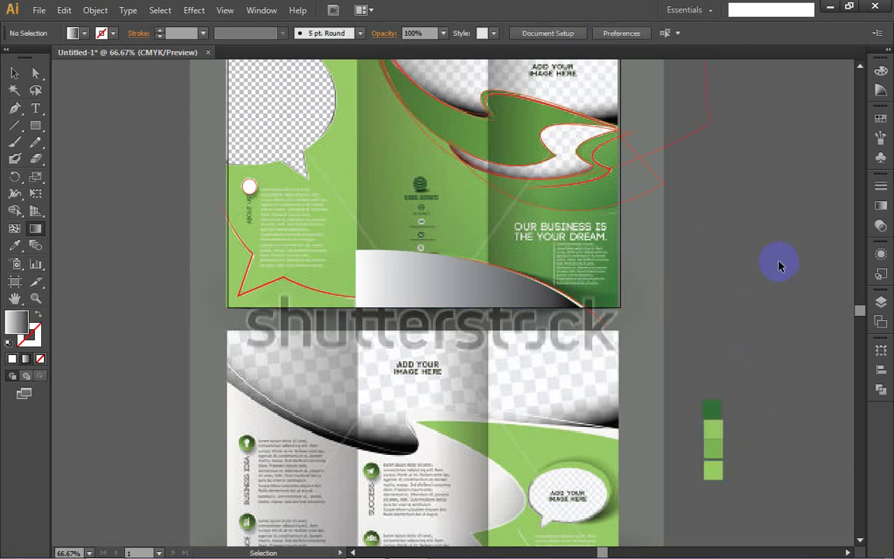
# - Try to colour the gradient's white start stop with the medium green sampled from the third square
pyautogui.click(880, 204)
pyautogui.click(701, 286)
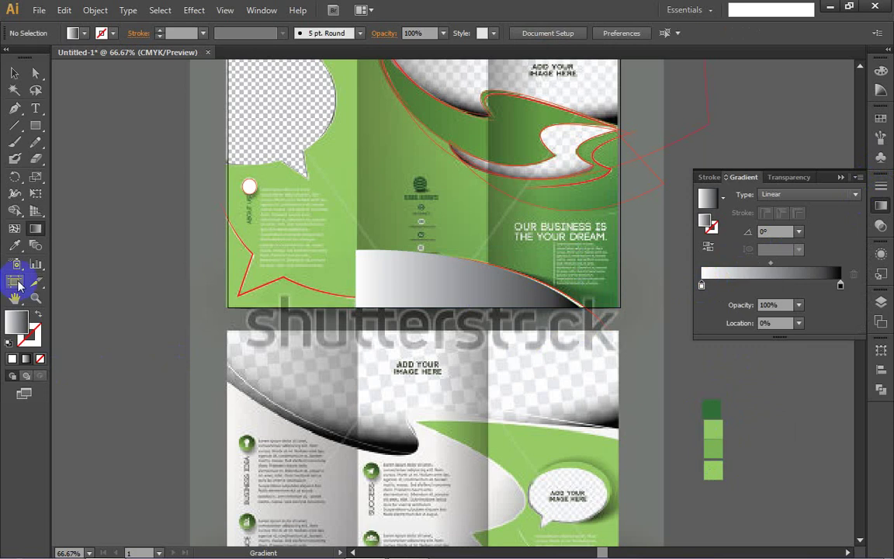
pyautogui.click(15, 246)
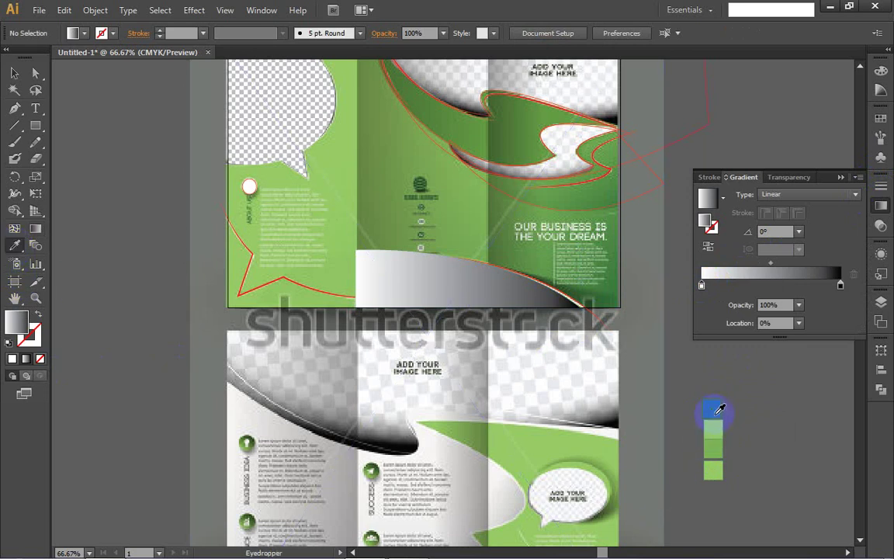
pyautogui.click(717, 426)
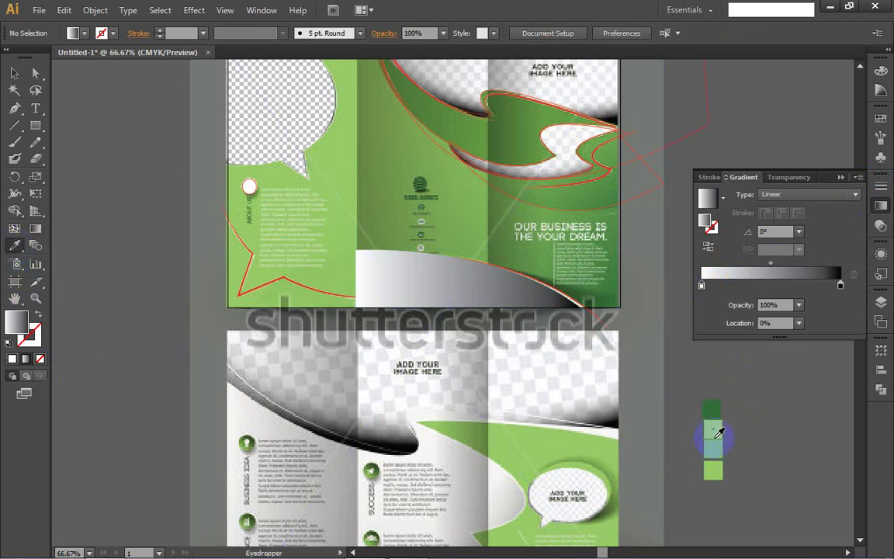
pyautogui.click(718, 444)
pyautogui.click(718, 446)
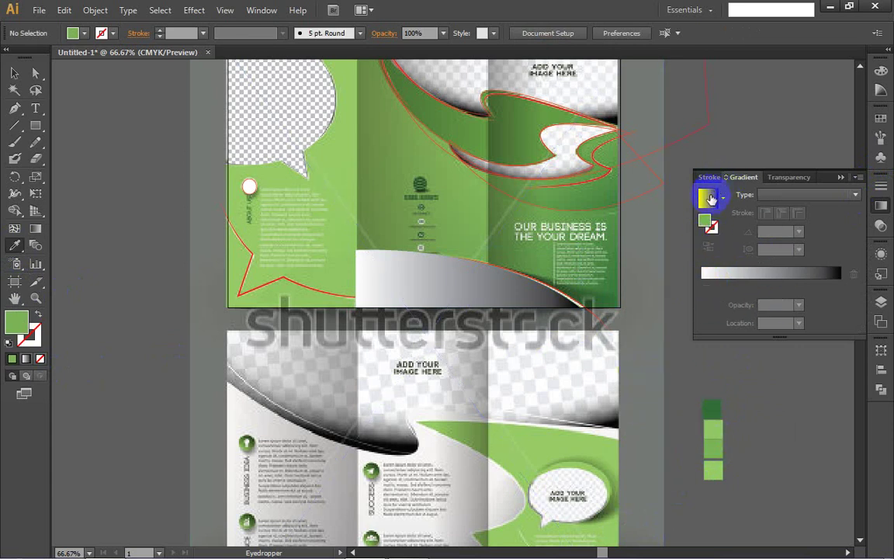
# - Reactivate the gradient fill and set its start stop to the saved green swatch C=57 M=10 Y=88 K=0
pyautogui.click(708, 198)
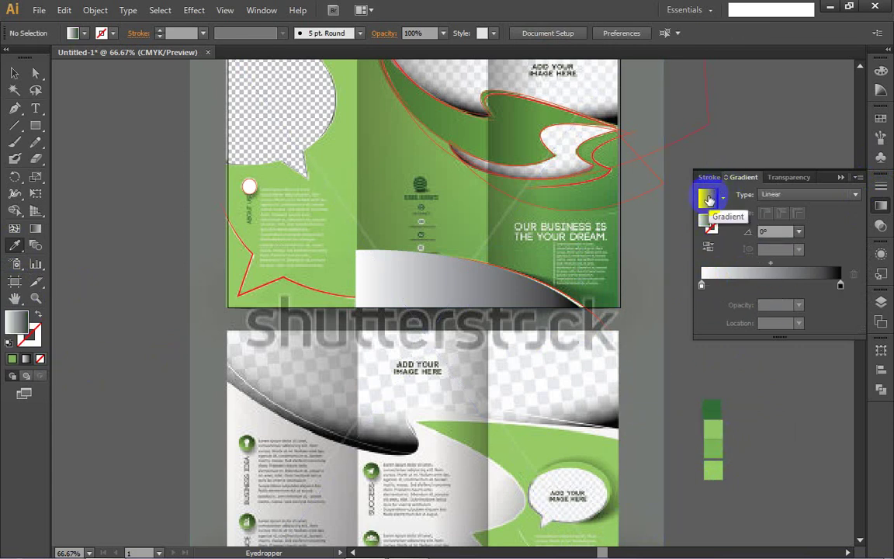
pyautogui.doubleClick(703, 285)
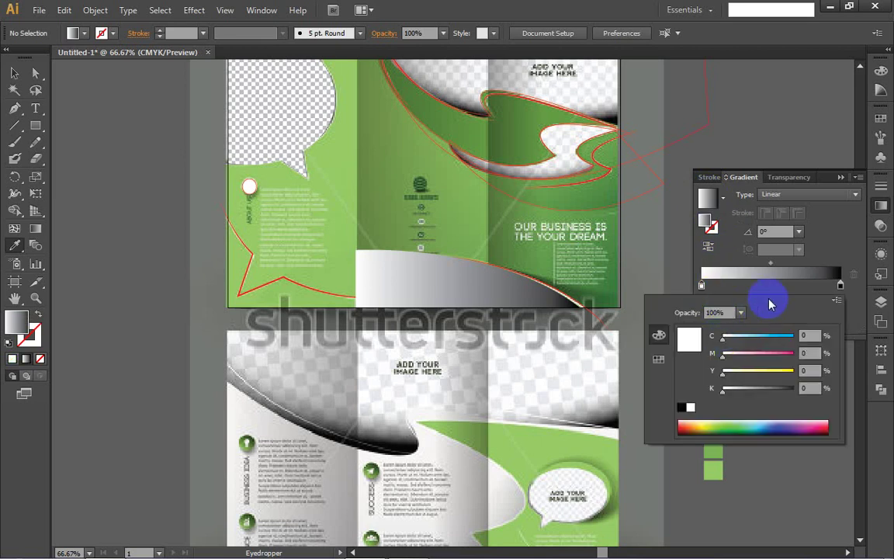
pyautogui.click(658, 365)
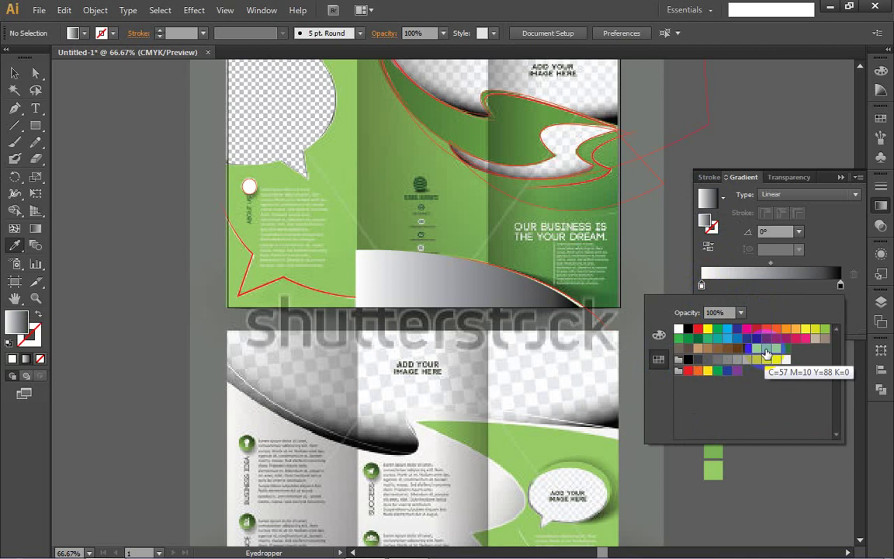
pyautogui.click(766, 350)
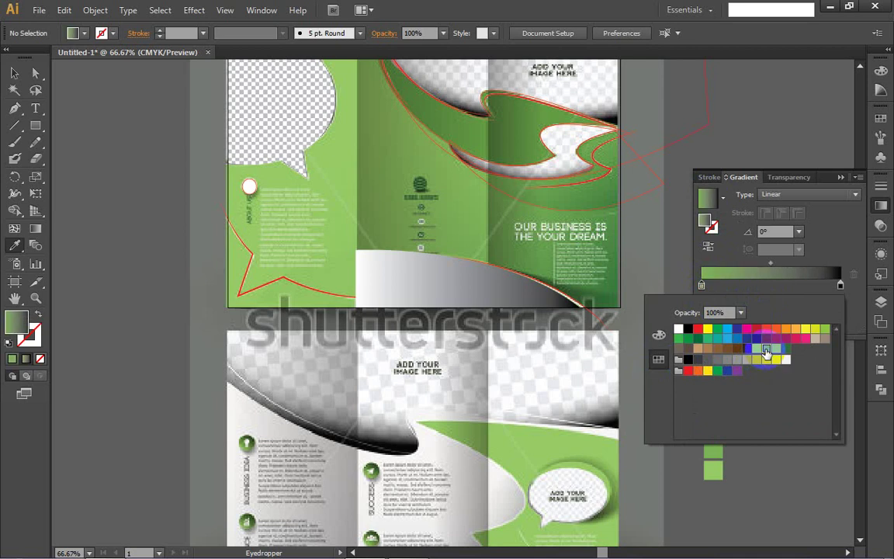
# - Try the saved light, dark and medium green swatches on the gradient's black end stop
pyautogui.click(841, 286)
pyautogui.click(839, 287)
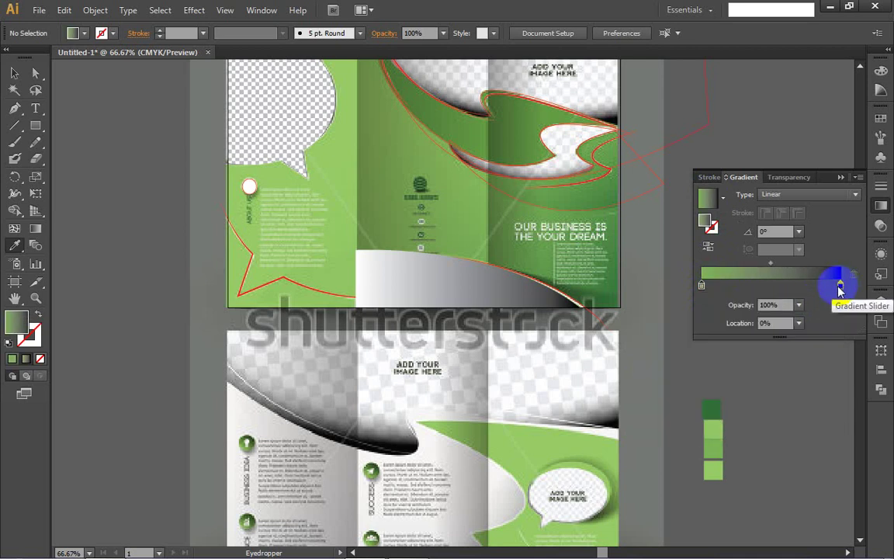
pyautogui.doubleClick(841, 287)
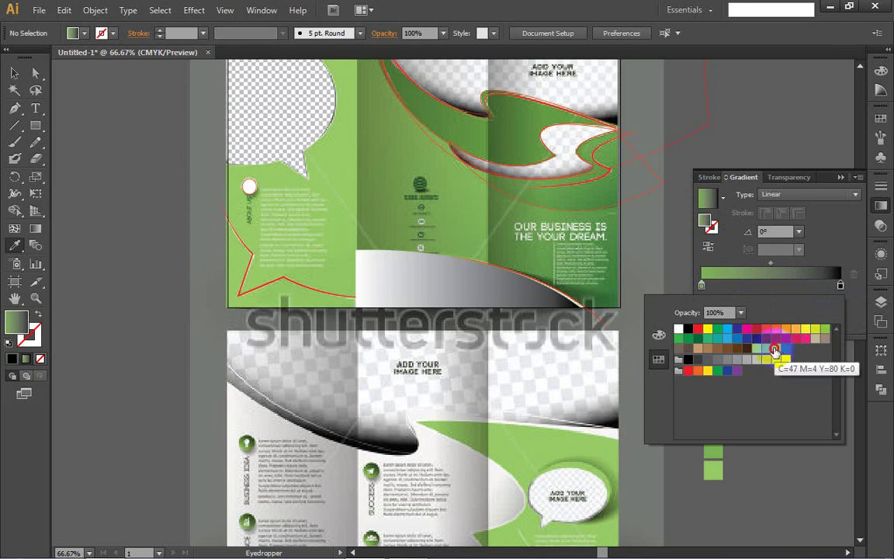
pyautogui.click(775, 351)
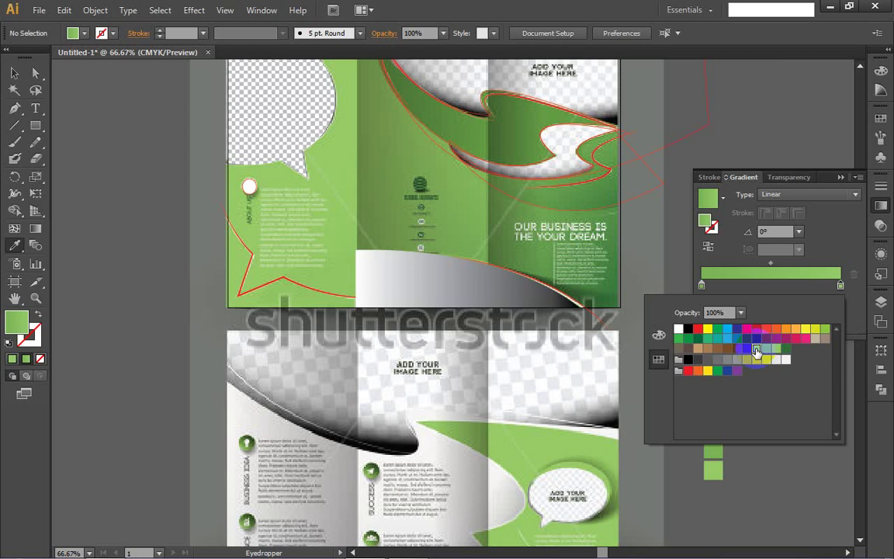
pyautogui.click(787, 351)
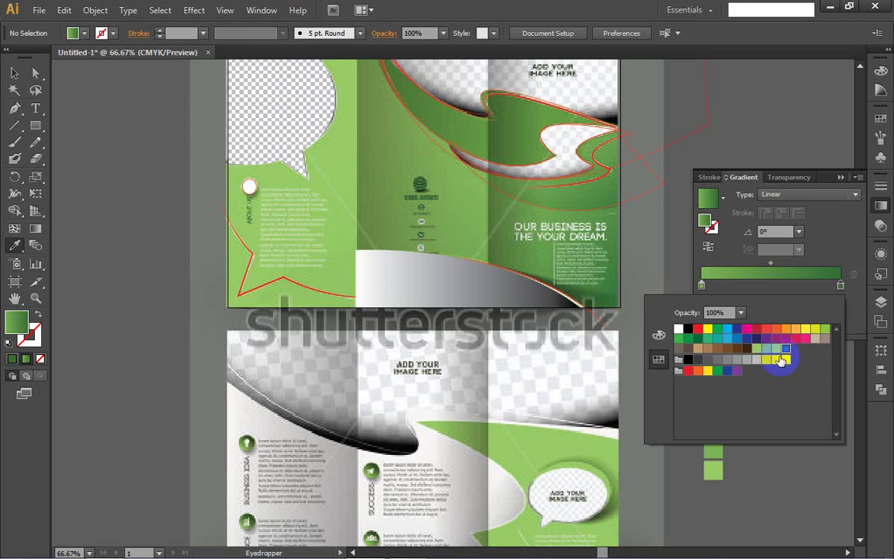
pyautogui.click(766, 349)
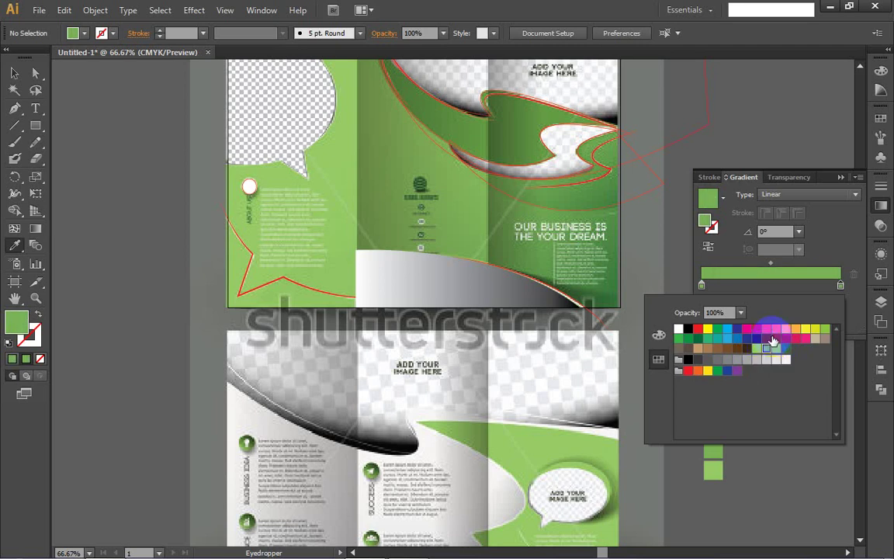
# - Colour the gradient's end stop with the saved dark green and rearrange the stops, dark green near the start and medium green at 73.4%
pyautogui.click(840, 286)
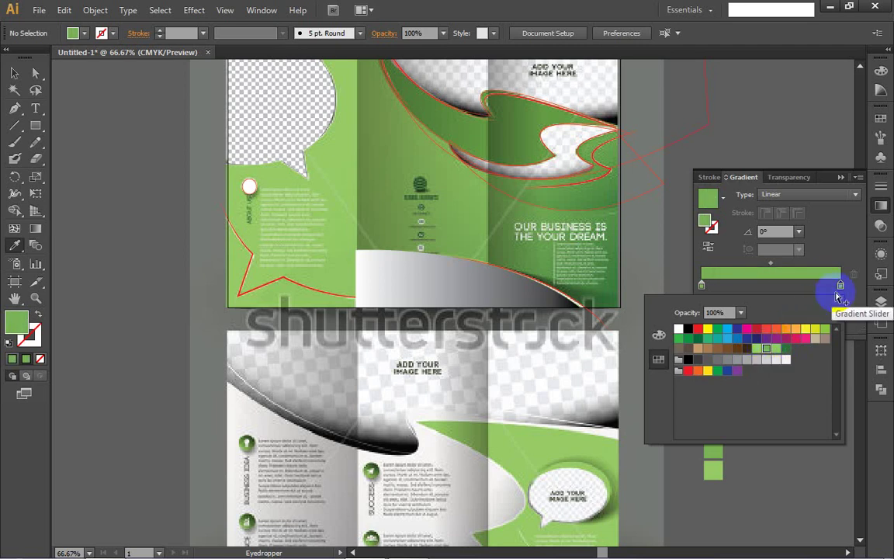
pyautogui.moveTo(841, 290); pyautogui.dragTo(785, 290)
pyautogui.doubleClick(780, 286)
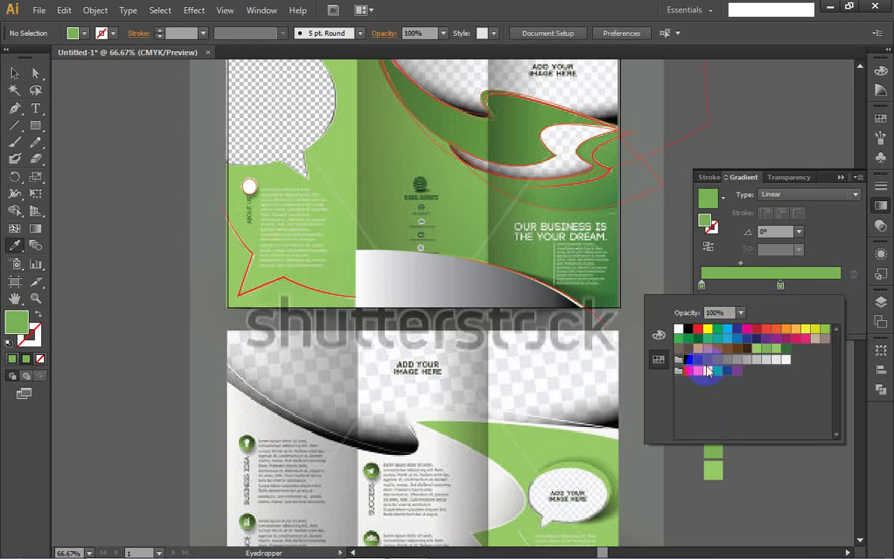
pyautogui.click(786, 349)
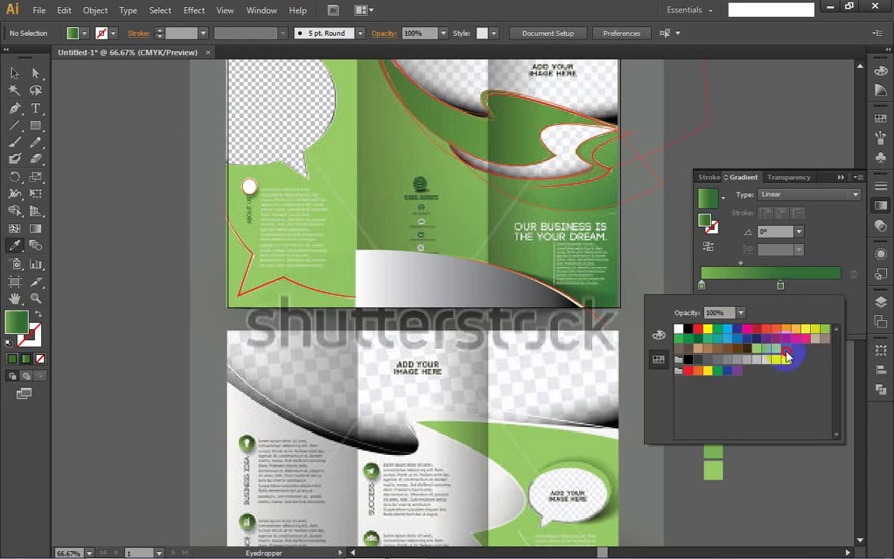
pyautogui.click(781, 286)
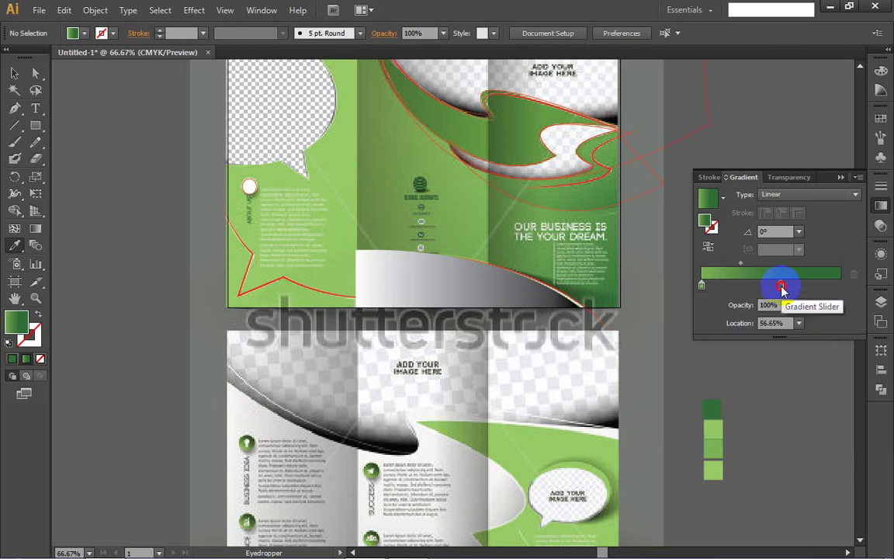
pyautogui.moveTo(781, 285); pyautogui.dragTo(803, 288)
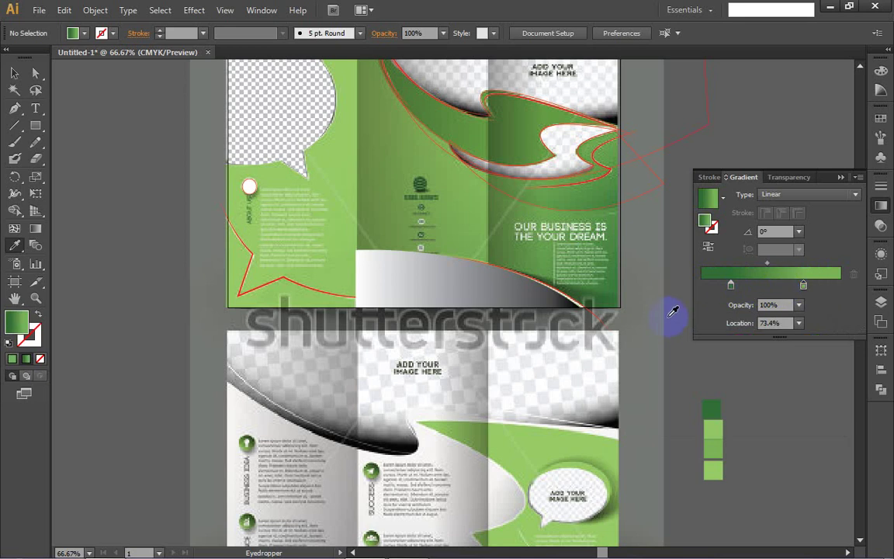
# - Try to apply the dark-to-medium green gradient to the bottom curved shape with the Gradient tool
pyautogui.click(35, 228)
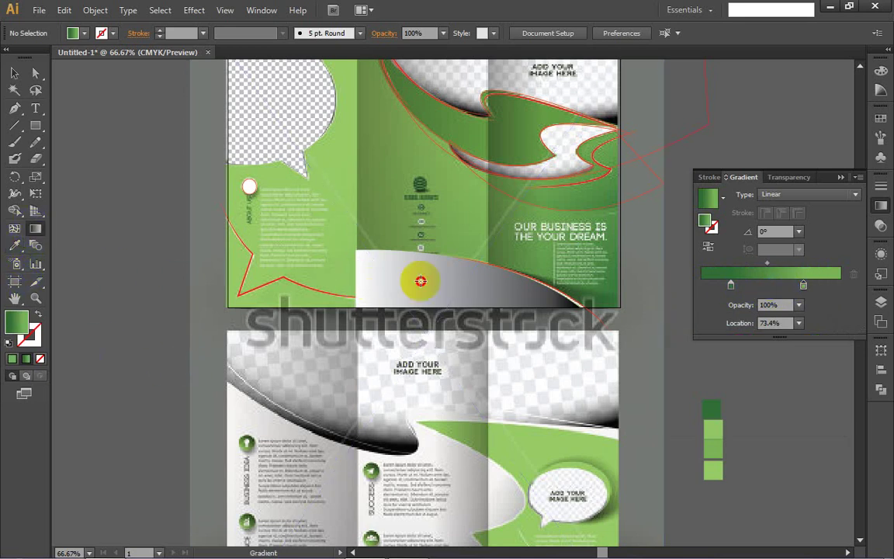
pyautogui.click(840, 178)
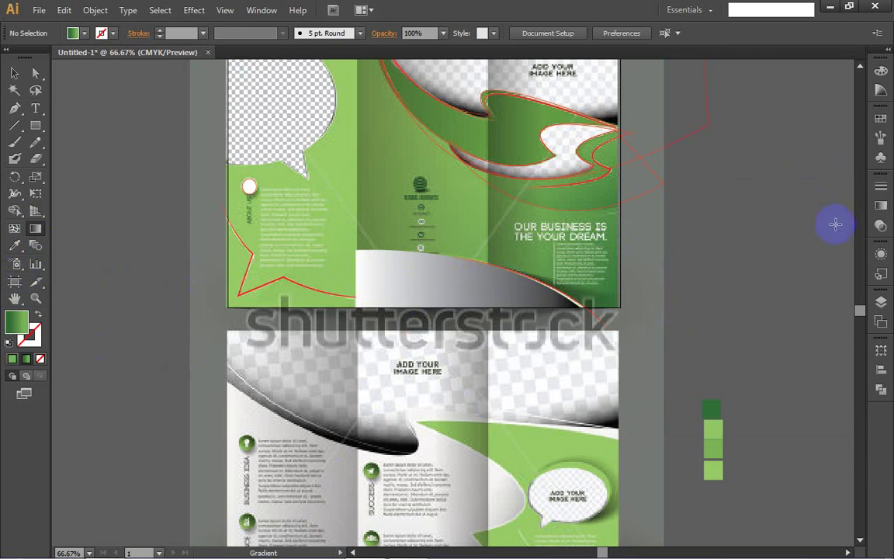
pyautogui.click(879, 205)
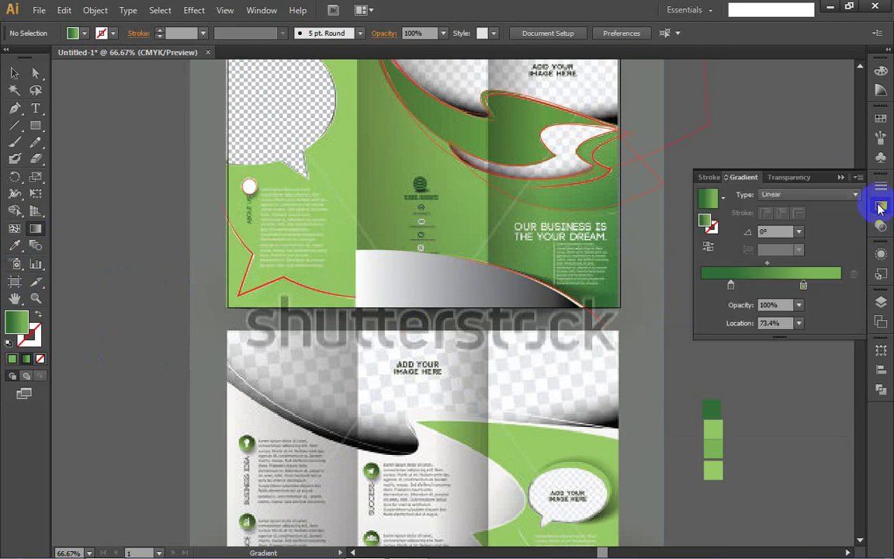
pyautogui.click(709, 199)
pyautogui.click(710, 201)
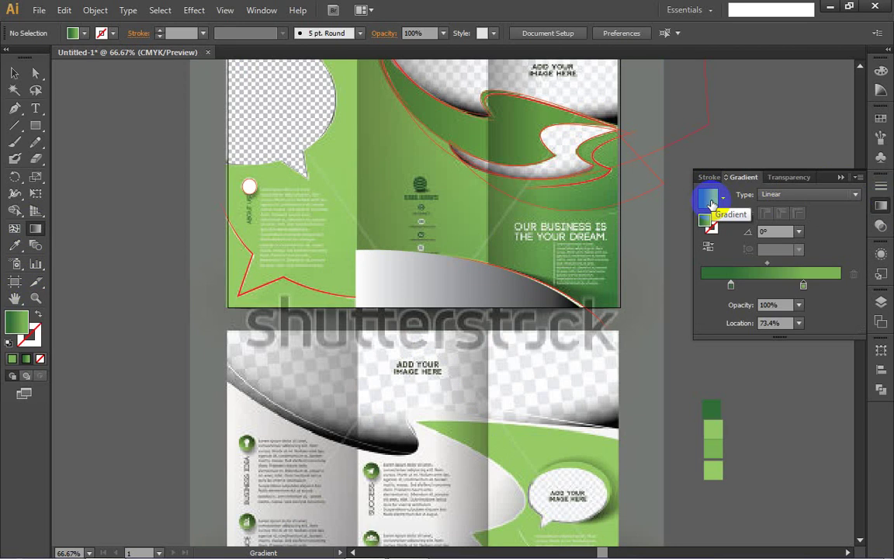
# - Fill the curved shape along the brochure's lower edge with a linear gradient from C=57 M=10 Y=88 K=0 to C=81 M=34 Y=100 K=24
pyautogui.click(518, 281)
pyautogui.press('g')
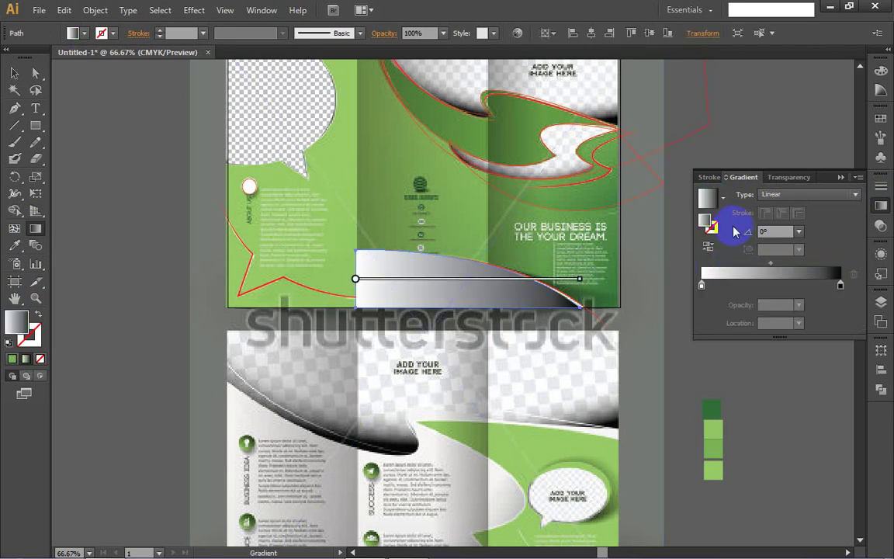
pyautogui.click(702, 285)
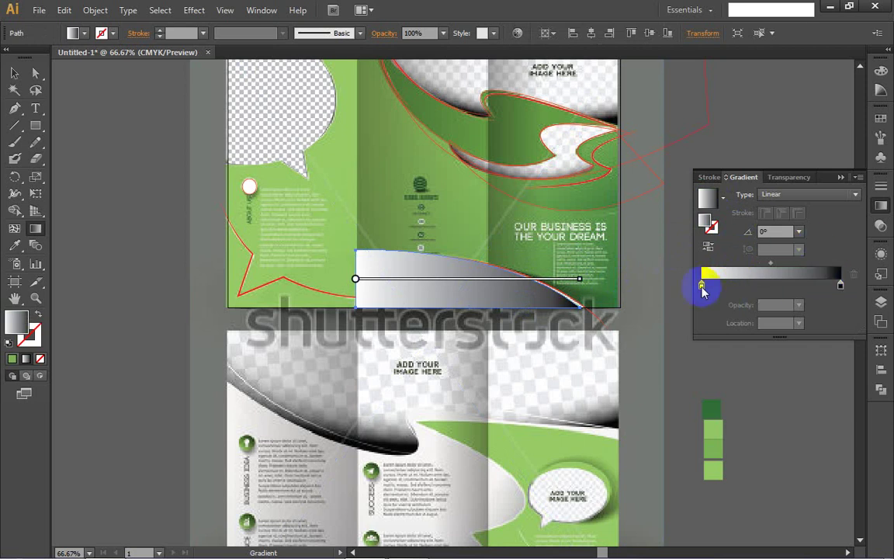
pyautogui.doubleClick(702, 284)
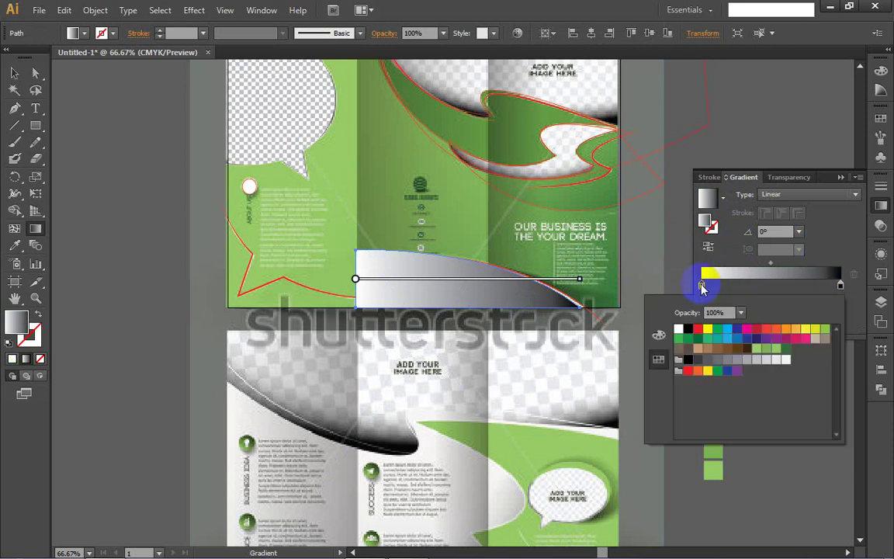
pyautogui.click(765, 350)
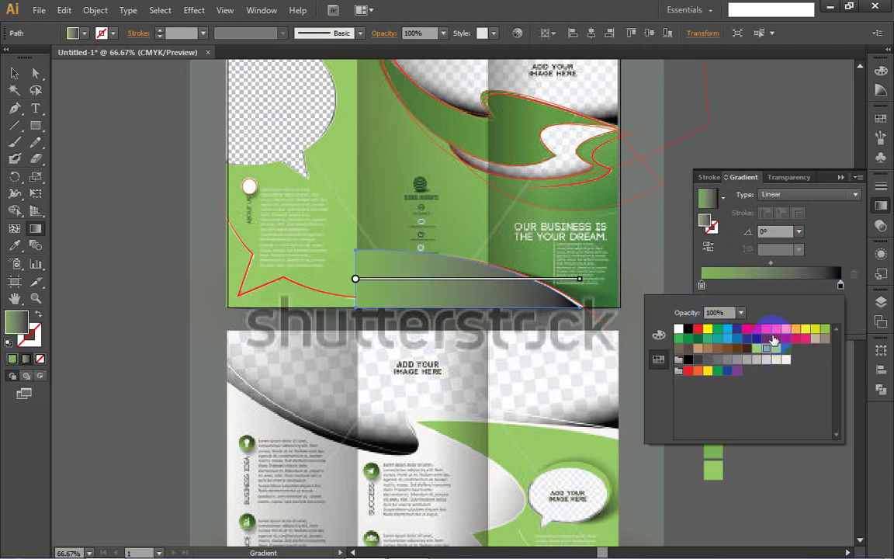
pyautogui.doubleClick(841, 285)
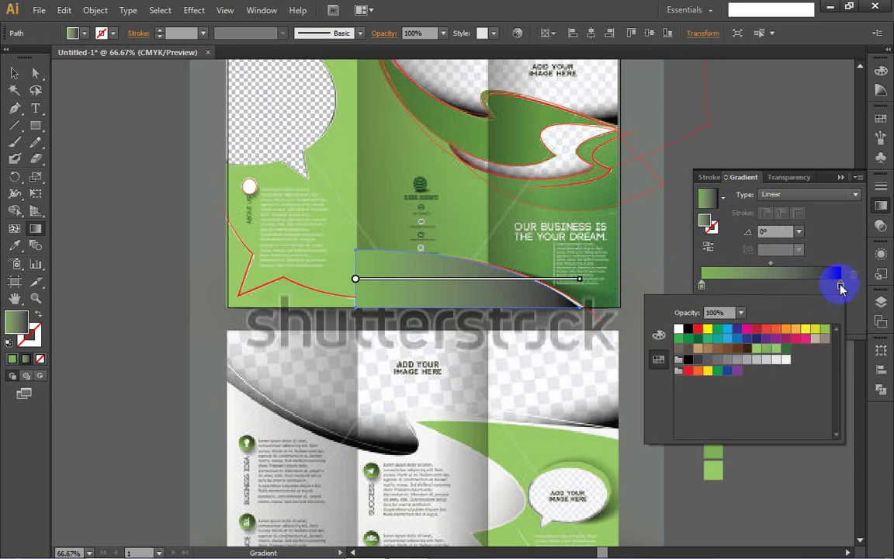
pyautogui.click(786, 351)
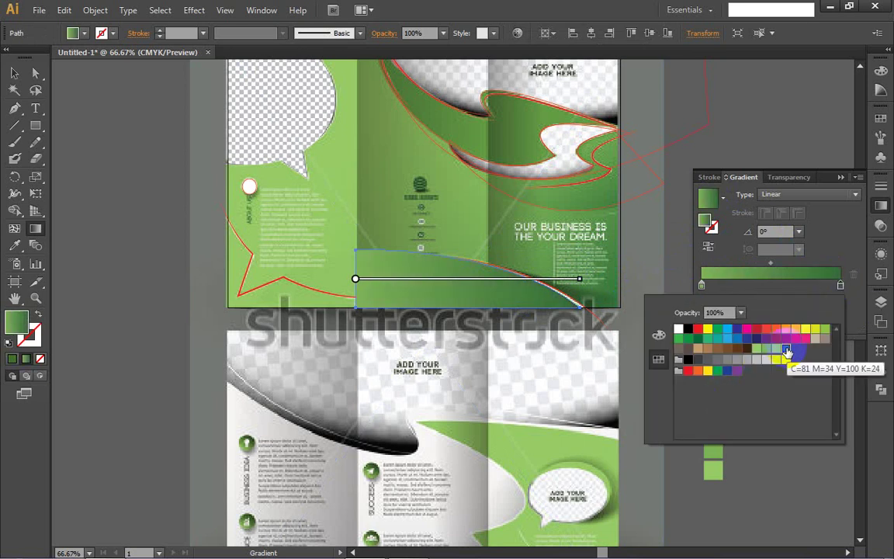
# - Reverse the curved shape's gradient stops, placing the dark green at 1.97% and the light green at about 93%
pyautogui.click(841, 287)
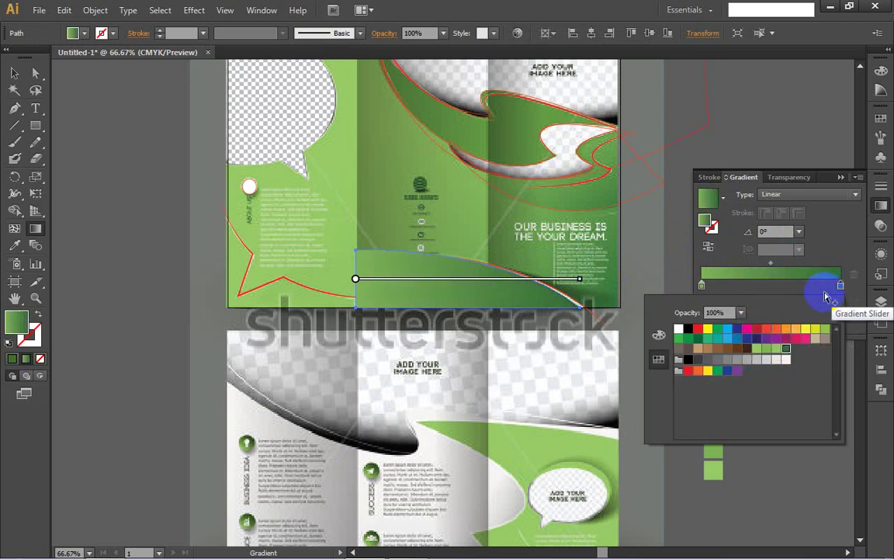
pyautogui.click(840, 287)
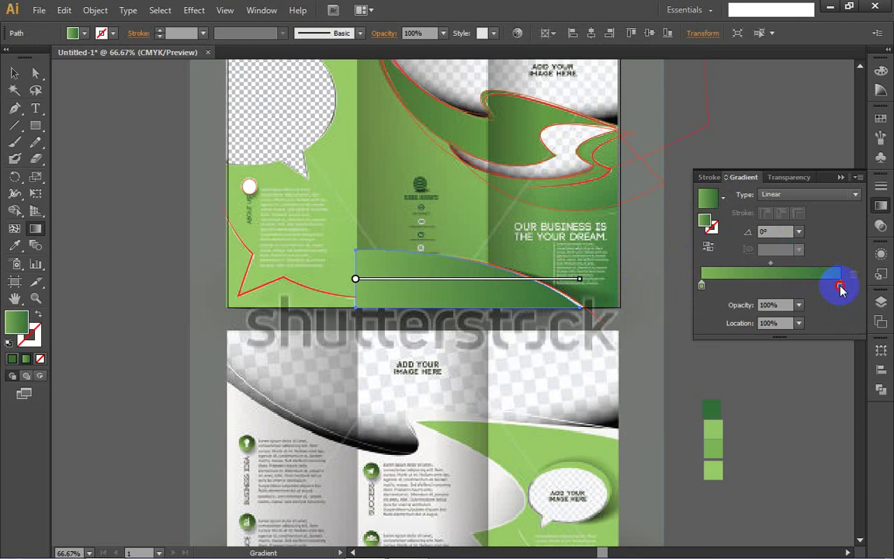
pyautogui.moveTo(841, 287)
pyautogui.mouseDown()
pyautogui.moveTo(718, 284)
pyautogui.moveTo(830, 284)
pyautogui.mouseUp()
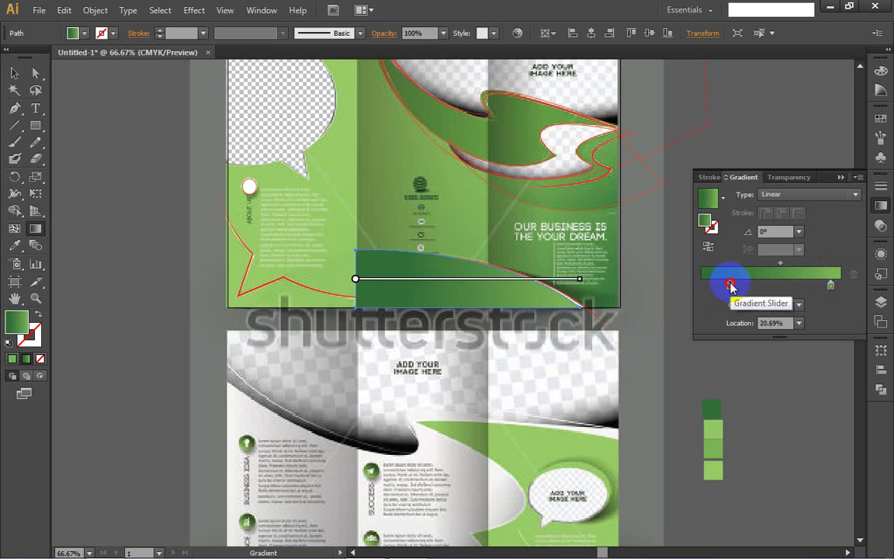
pyautogui.moveTo(730, 285); pyautogui.dragTo(704, 290)
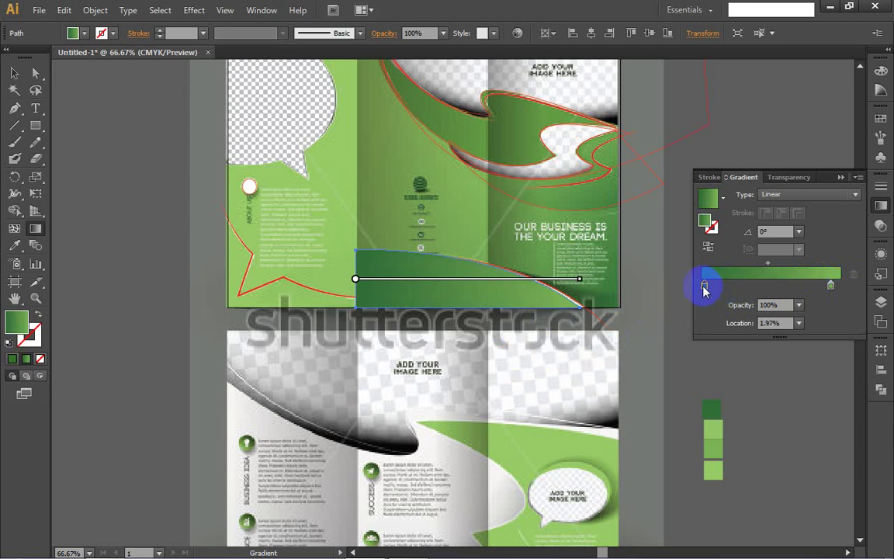
# - Recolor the gradient's start stop to C=57 M=10 Y=88 K=0 and its end stop to the neighboring lighter green swatch
pyautogui.doubleClick(703, 287)
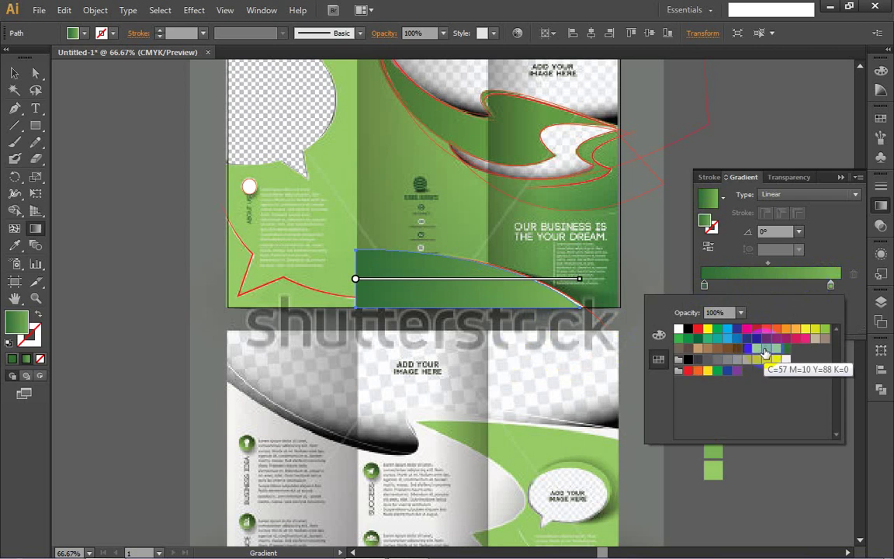
pyautogui.click(767, 351)
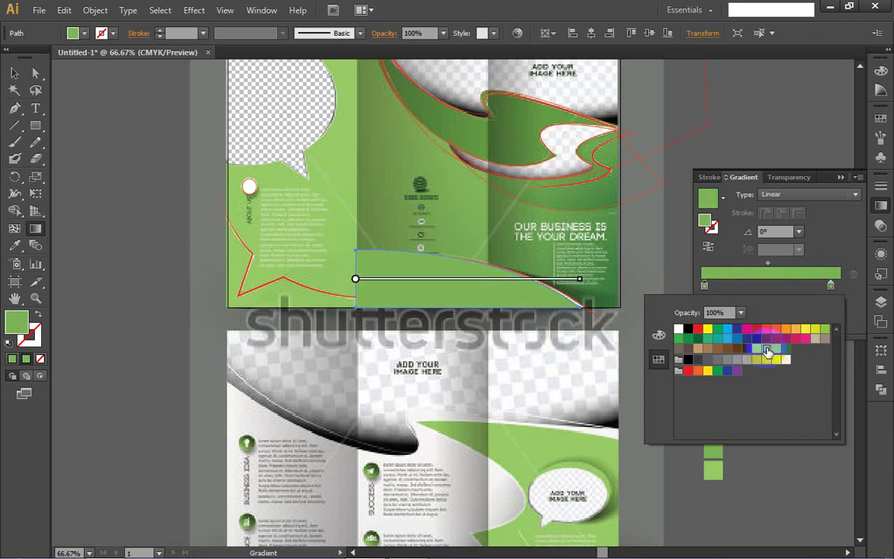
pyautogui.click(765, 348)
pyautogui.click(830, 286)
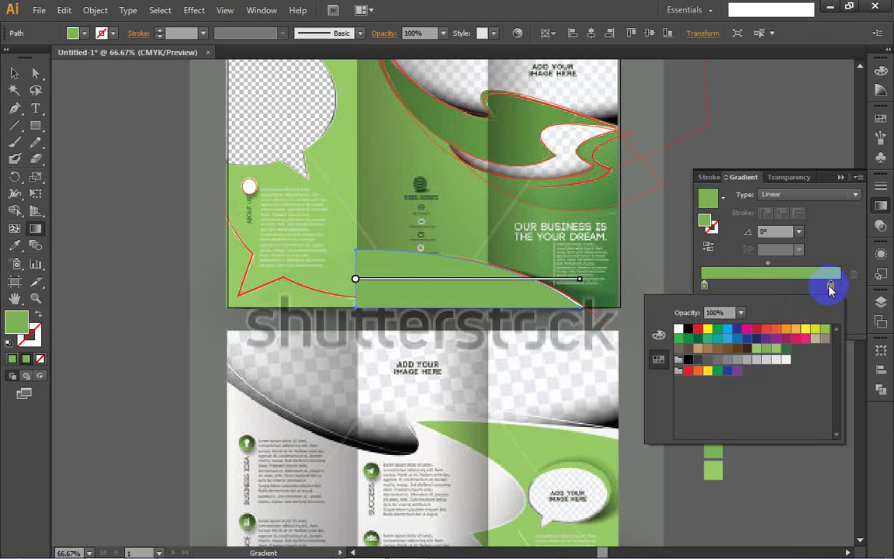
pyautogui.click(778, 349)
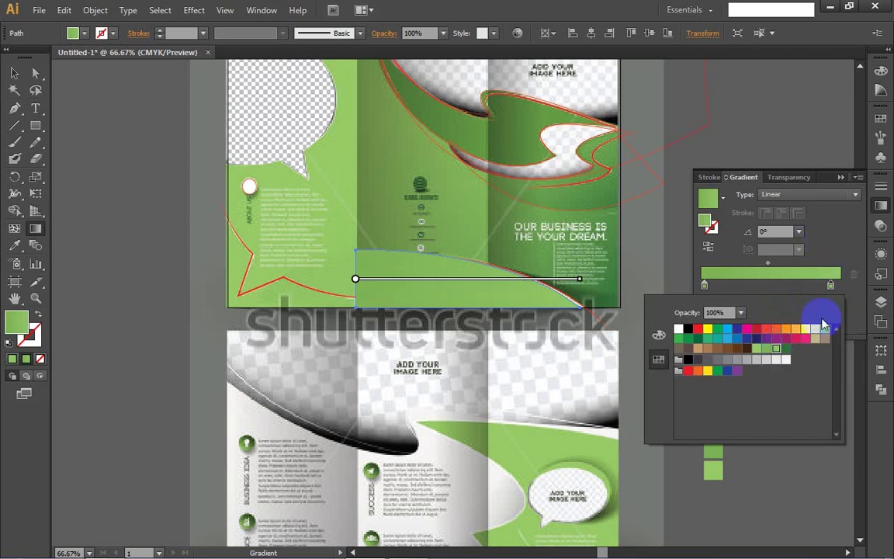
pyautogui.click(831, 289)
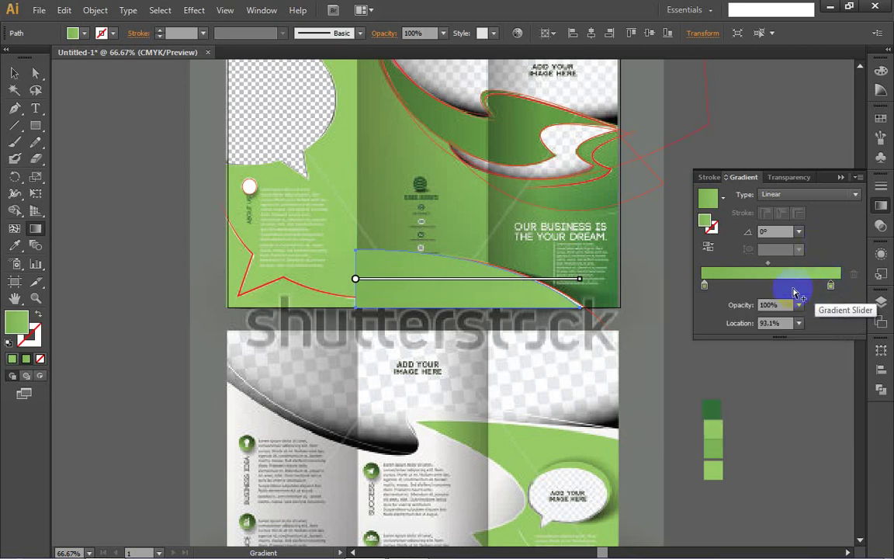
# - Shorten the gradient so its transition ends within the middle panel part of the curved shape
pyautogui.click(579, 280)
pyautogui.moveTo(580, 281); pyautogui.dragTo(425, 287)
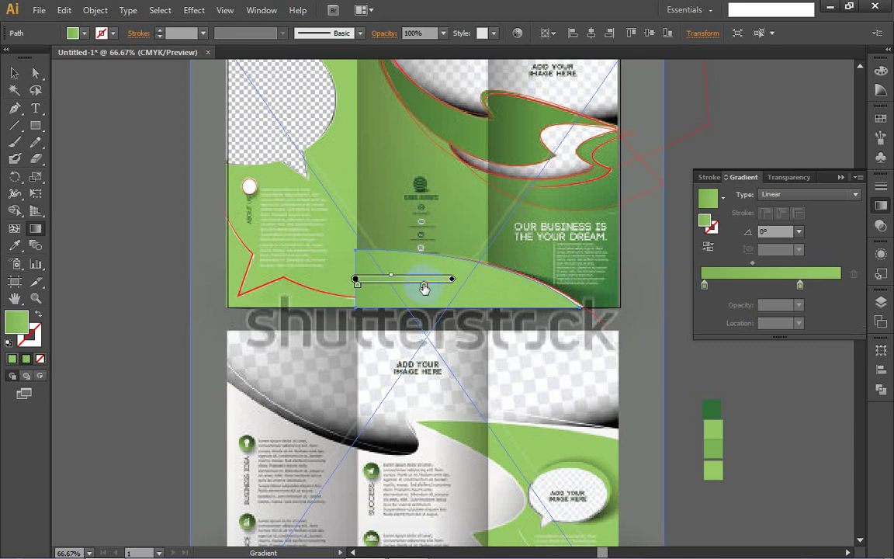
pyautogui.scroll(3, 419, 240)
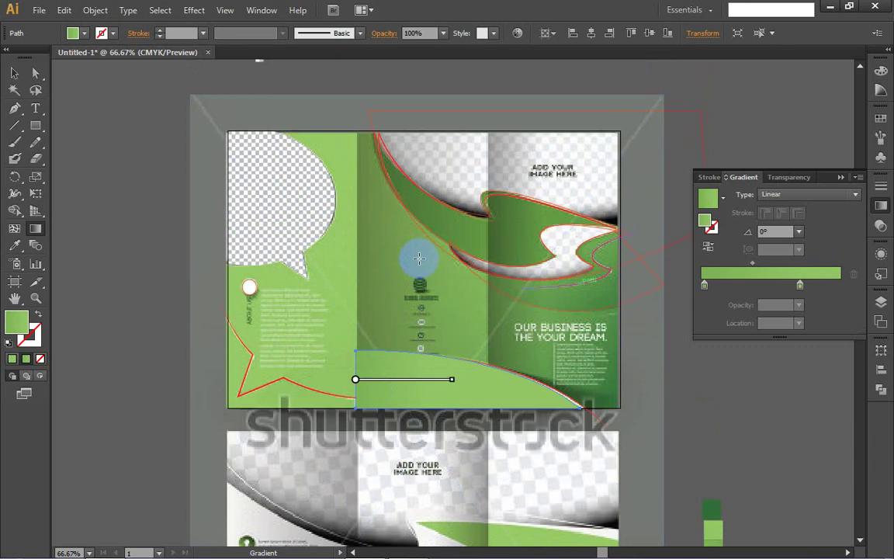
pyautogui.press('v')
pyautogui.click(387, 247)
pyautogui.press('g')
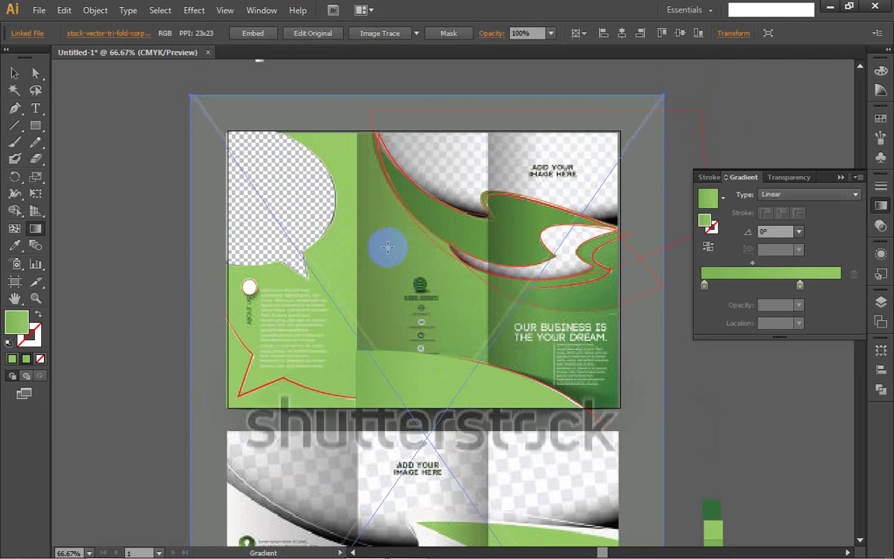
pyautogui.press('v')
pyautogui.press('g')
pyautogui.press('v')
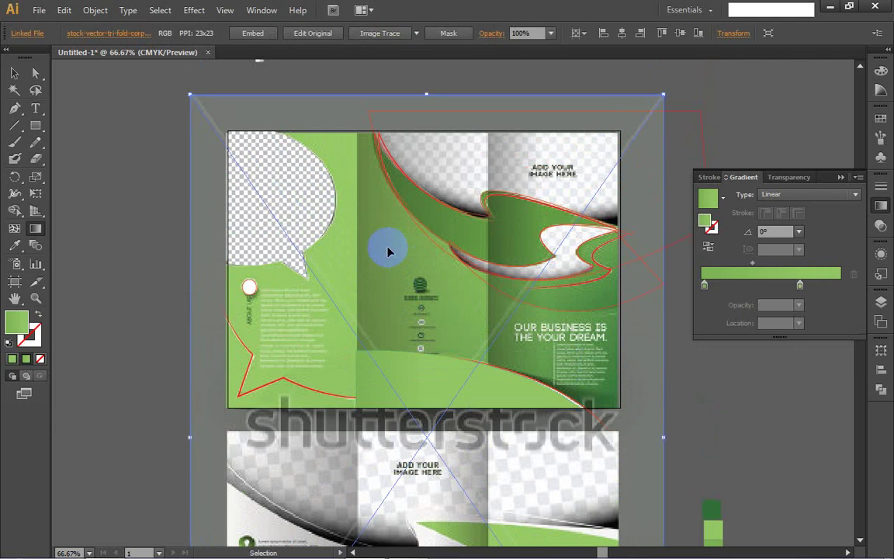
pyautogui.press('g')
pyautogui.press('v')
pyautogui.press('g')
pyautogui.press('g')
pyautogui.press('v')
pyautogui.press('g')
pyautogui.press('g')
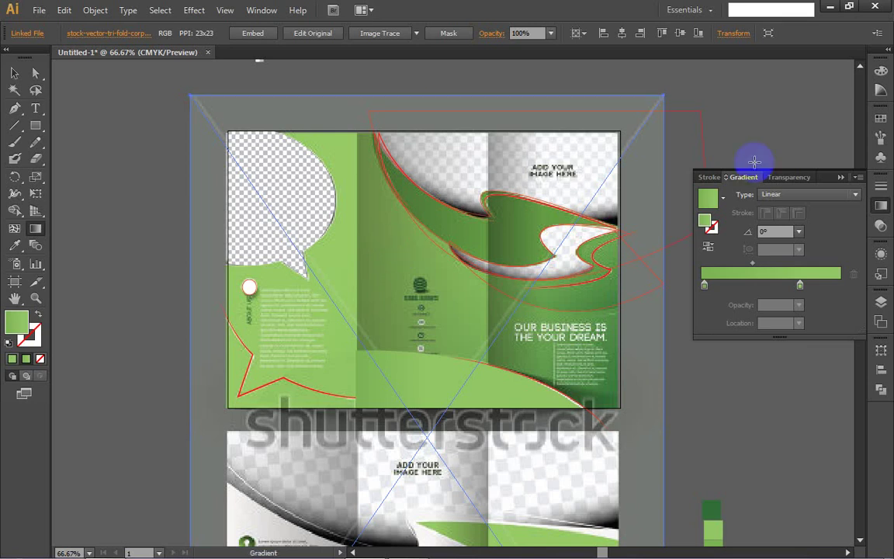
pyautogui.click(841, 178)
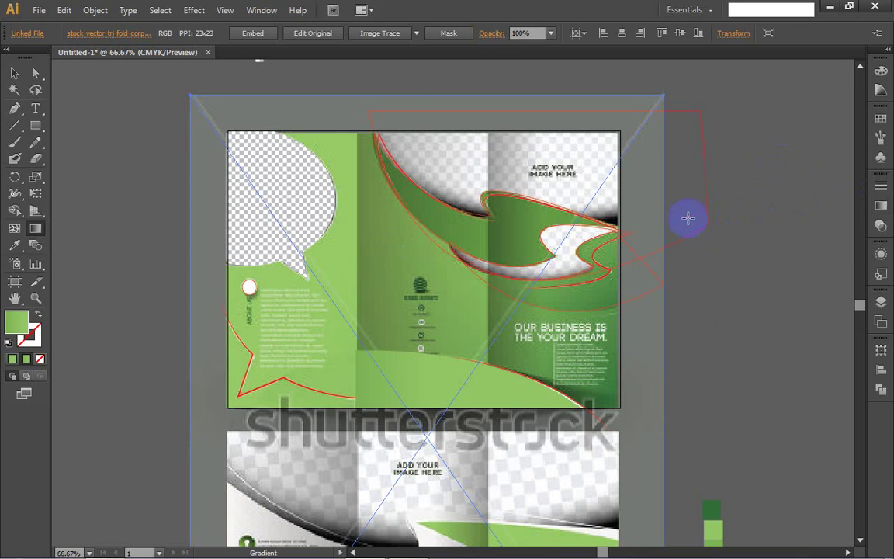
# - Fill the large closed outline over the upper middle and right panels with the checkered pattern and put it behind the reference image
pyautogui.press('v')
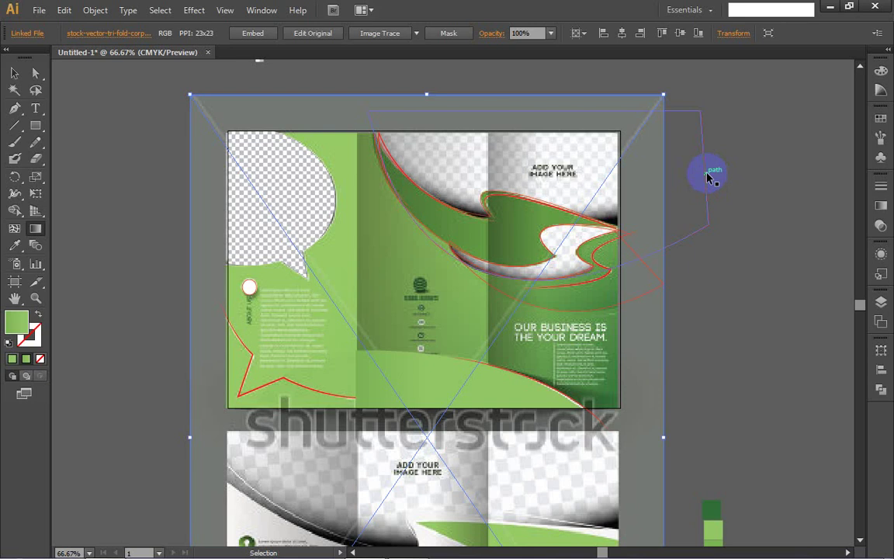
pyautogui.click(706, 177)
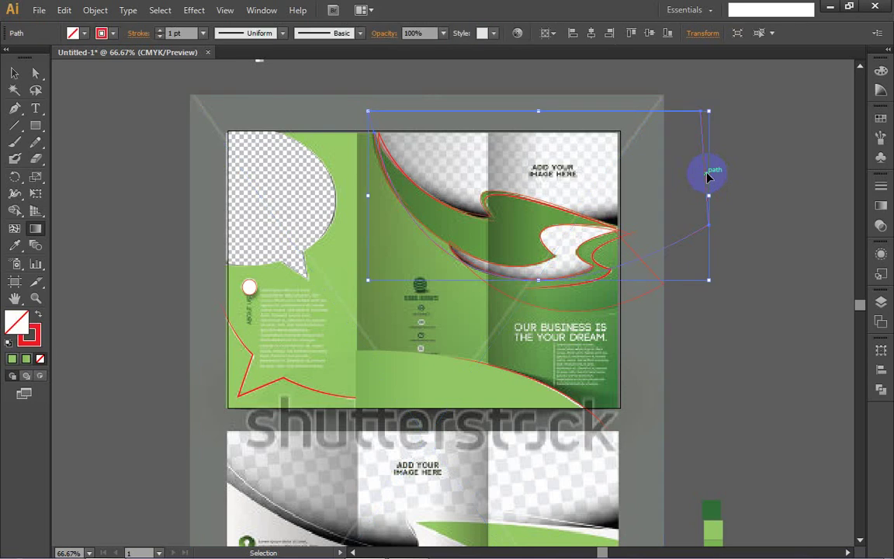
pyautogui.click(881, 118)
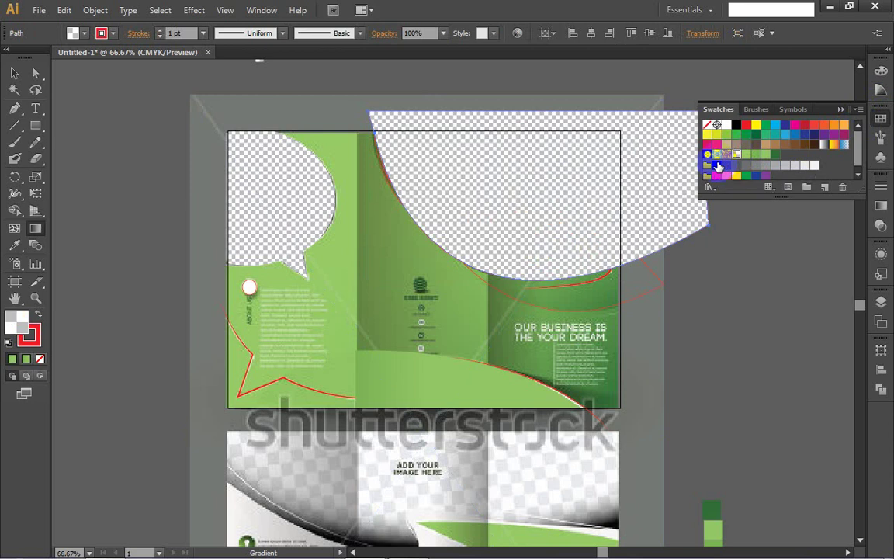
pyautogui.click(719, 166)
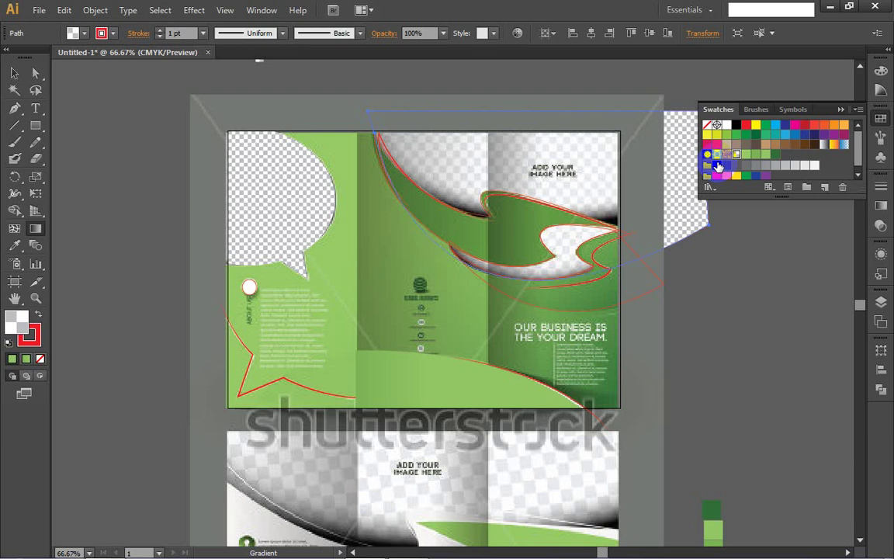
pyautogui.click(840, 110)
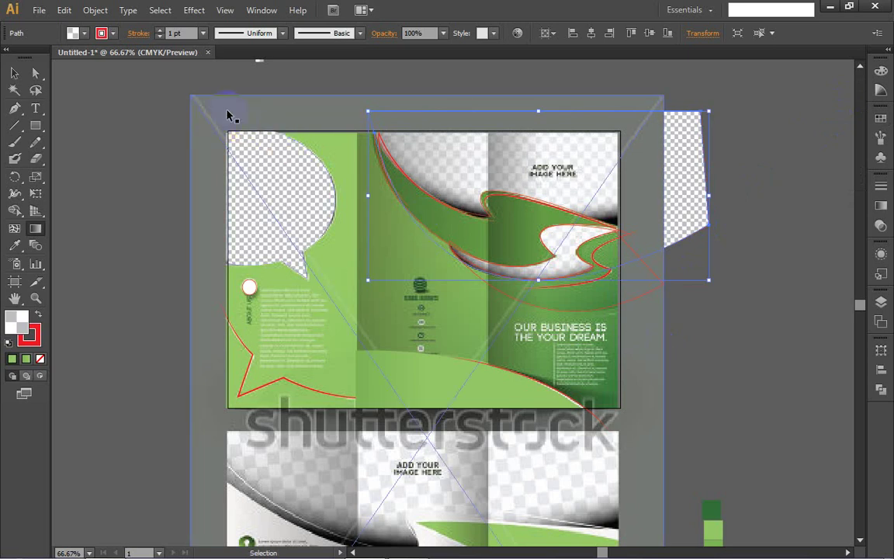
# - Move the linked reference image off the artboard to the empty area beside it
pyautogui.moveTo(230, 115); pyautogui.dragTo(800, 149)
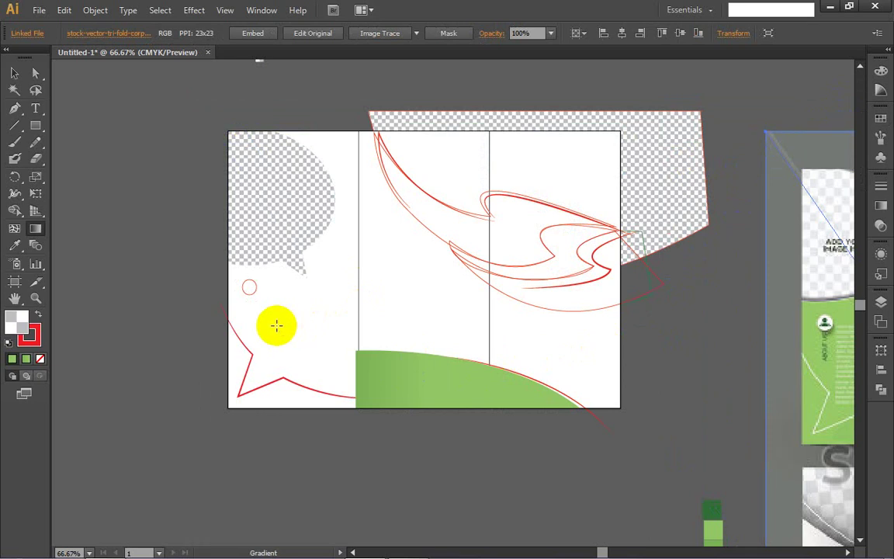
pyautogui.press('v')
pyautogui.press('v')
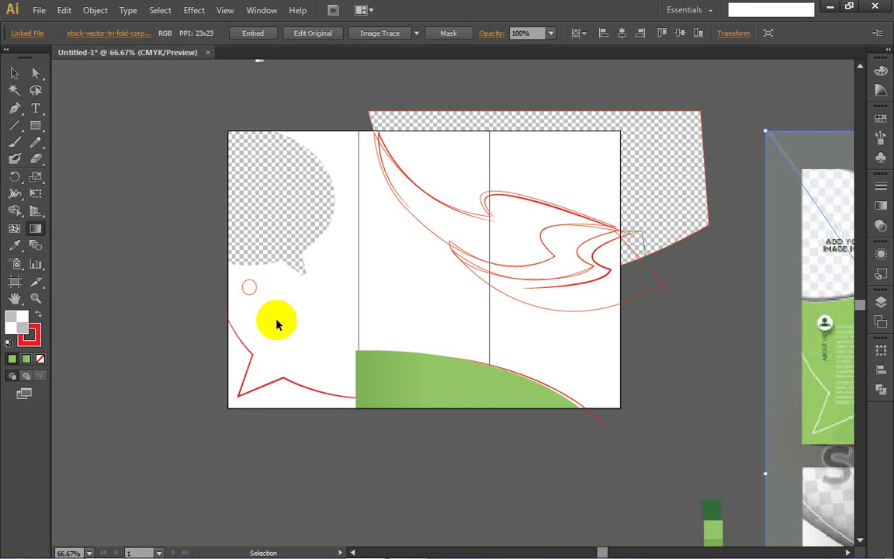
pyautogui.scroll(-1, 277, 324)
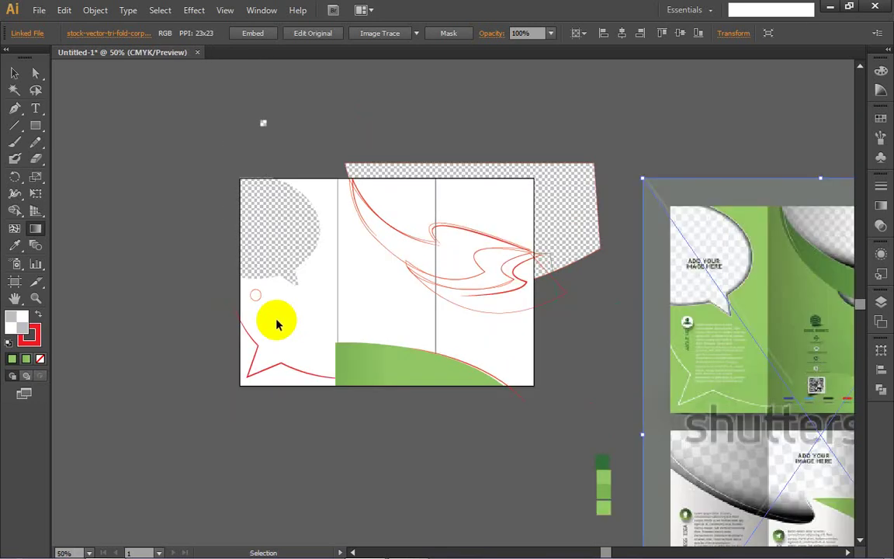
pyautogui.hscroll(4, 277, 324)
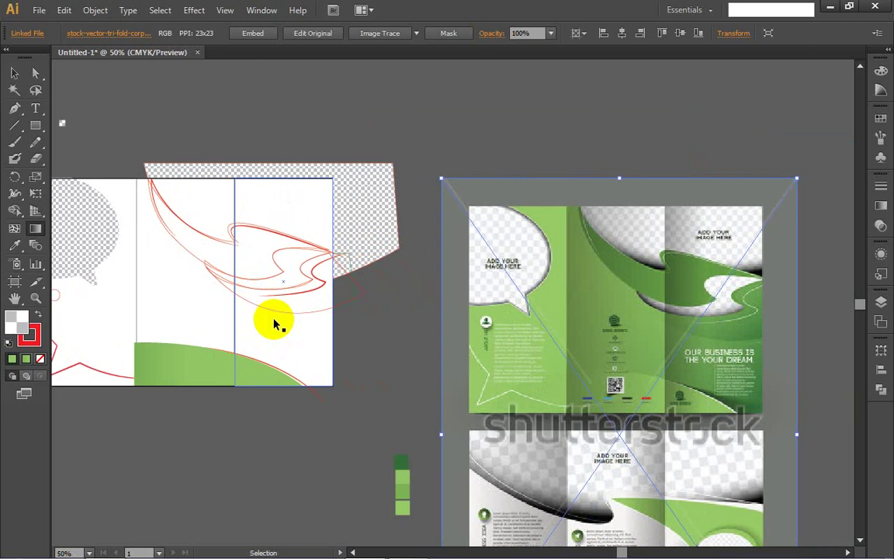
# - Fill the narrow S-shaped path in the middle of the swoosh with the dark green sampled from the reference brochure's swoosh
pyautogui.click(35, 228)
pyautogui.click(15, 247)
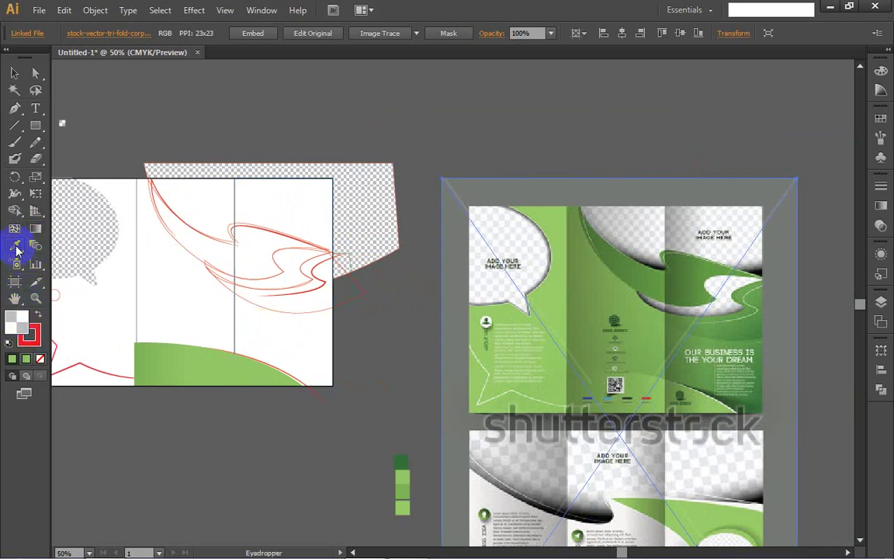
pyautogui.click(321, 260)
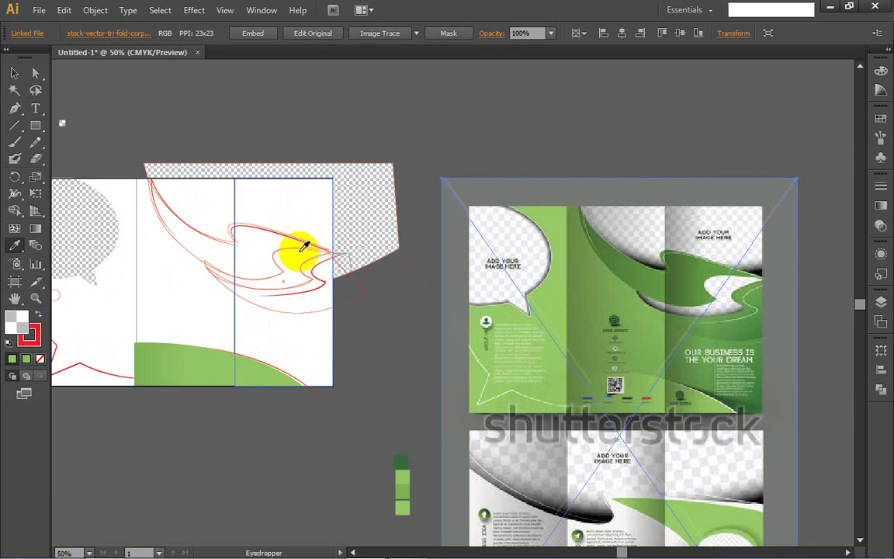
pyautogui.press('v')
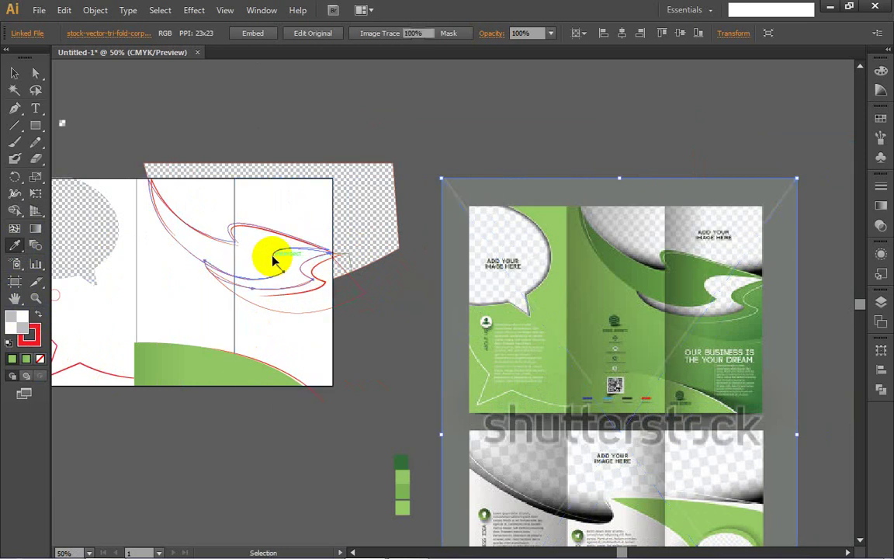
pyautogui.click(272, 257)
pyautogui.press('i')
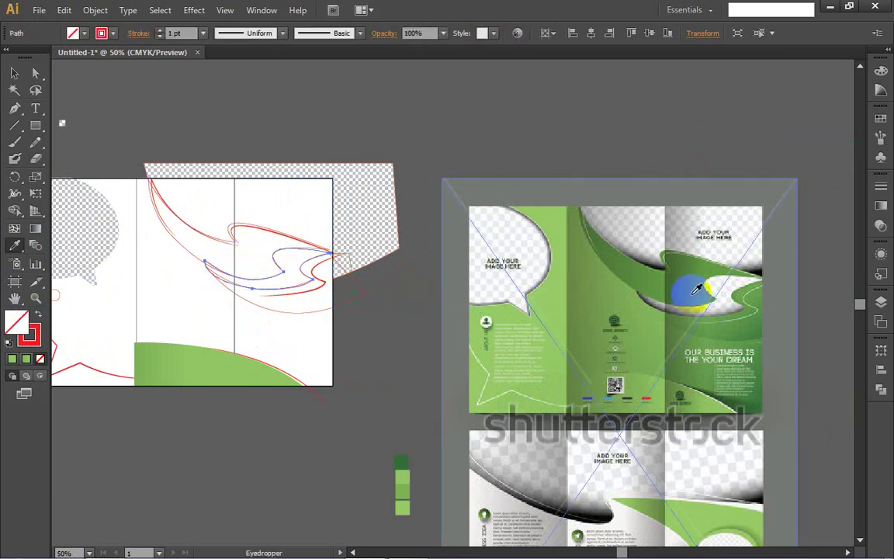
pyautogui.hscroll(1, 744, 327)
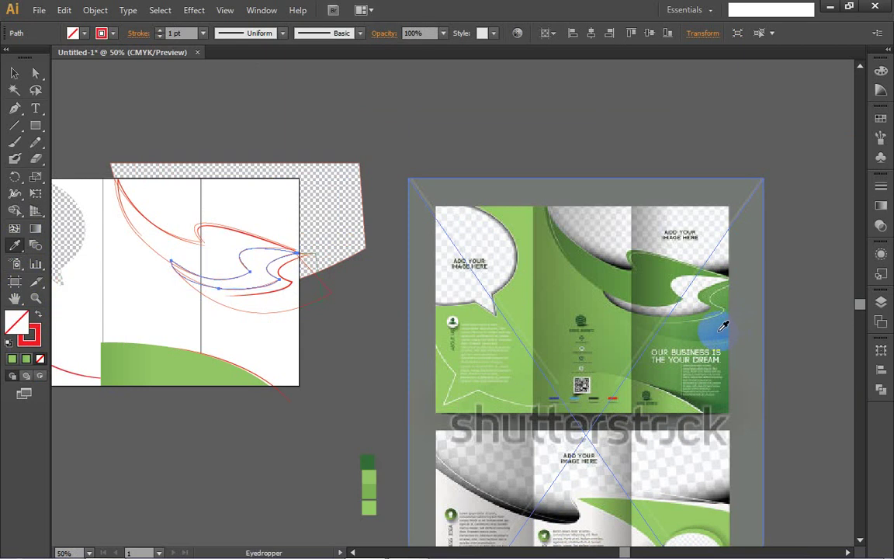
pyautogui.click(644, 293)
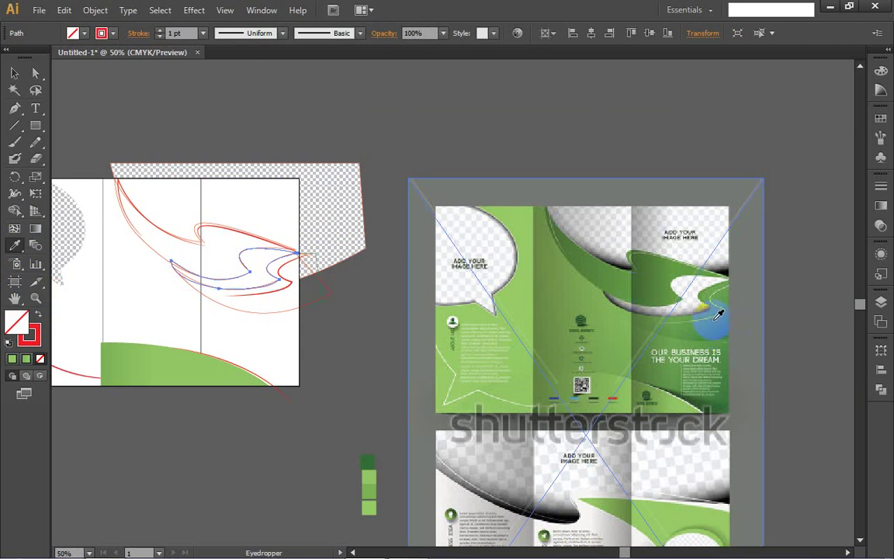
pyautogui.click(644, 291)
pyautogui.press('v')
# - Fill the large curved swoosh across the middle and right panels with the dark green sampled from the reference swoosh
pyautogui.click(229, 264)
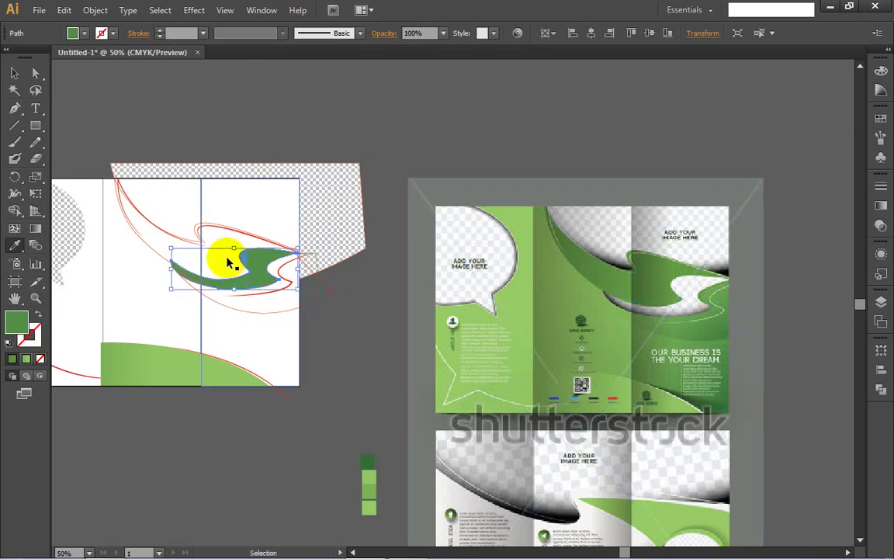
pyautogui.click(148, 245)
pyautogui.press('i')
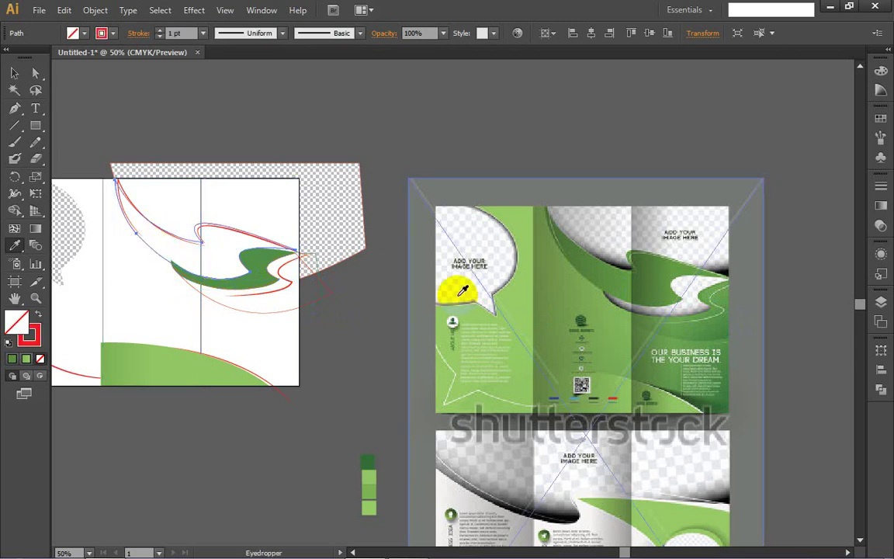
pyautogui.click(660, 285)
pyautogui.press('v')
# - Fill the lower leaf-shaped outline that extends past the right panel with the green sampled beneath the reference's white curve
pyautogui.click(288, 279)
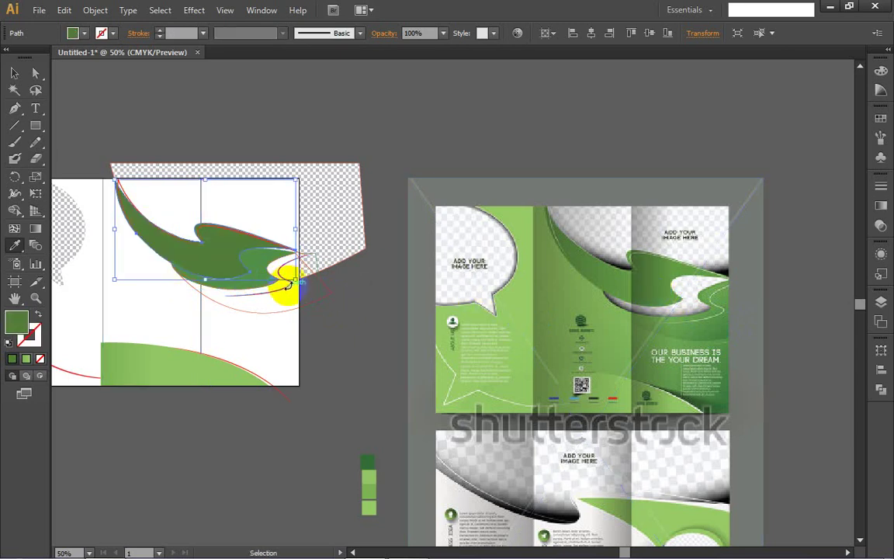
pyautogui.click(317, 301)
pyautogui.press('i')
pyautogui.click(487, 305)
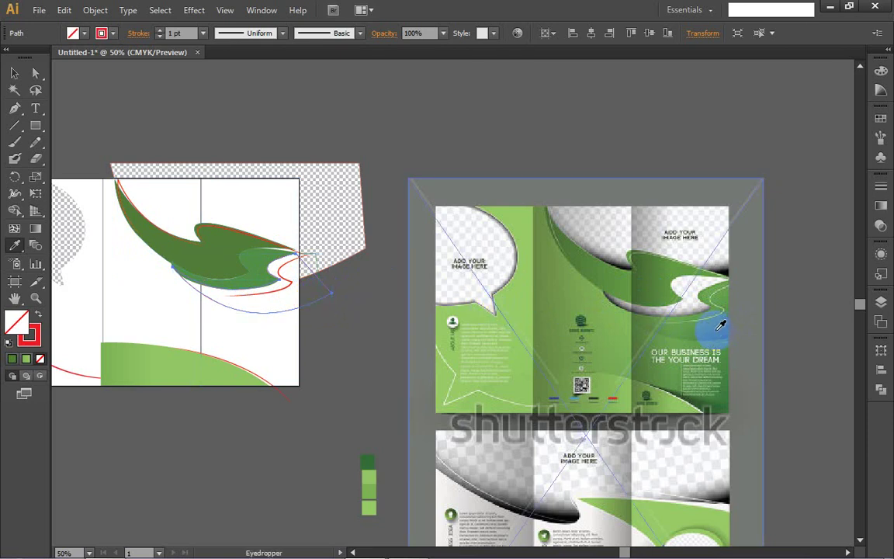
pyautogui.hscroll(2, 710, 329)
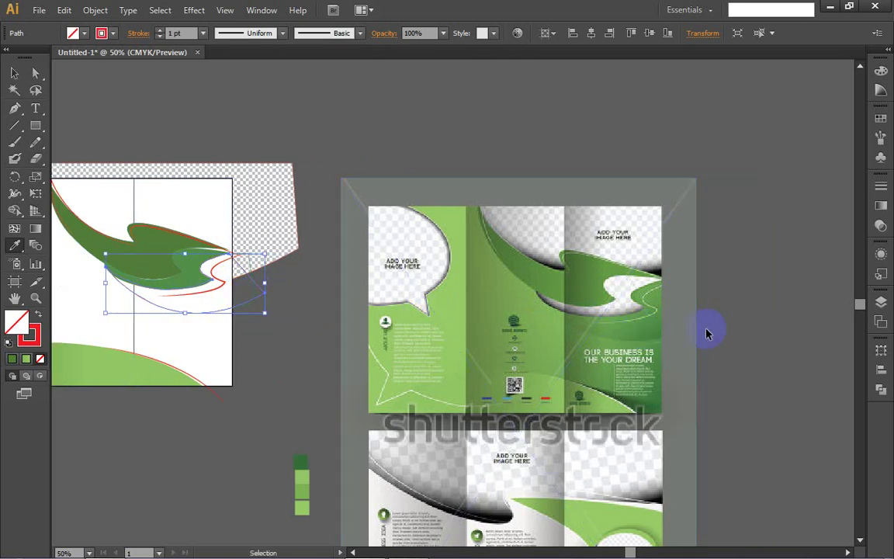
pyautogui.click(654, 328)
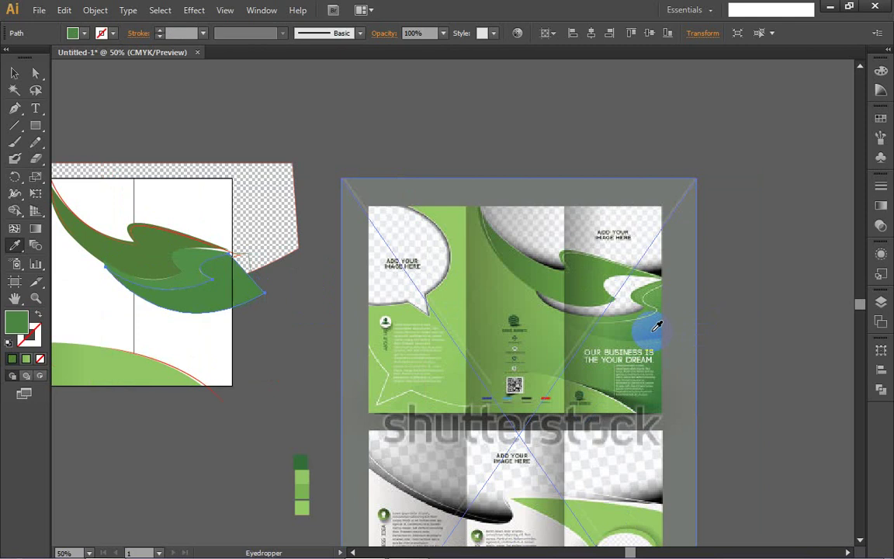
pyautogui.press('v')
# - Fill the S-shaped path between the two green swooshes with the checkered pattern sampled from the large patterned shape
pyautogui.click(186, 275)
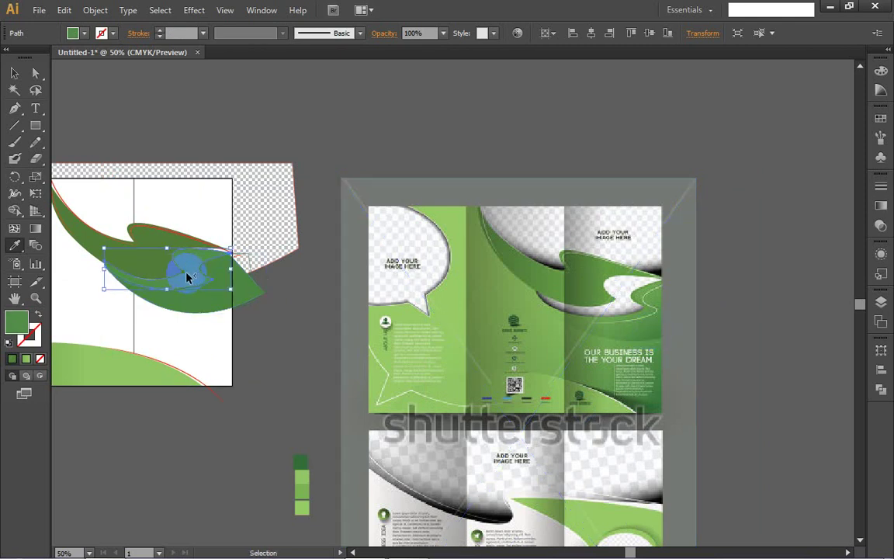
pyautogui.press('i')
pyautogui.click(535, 232)
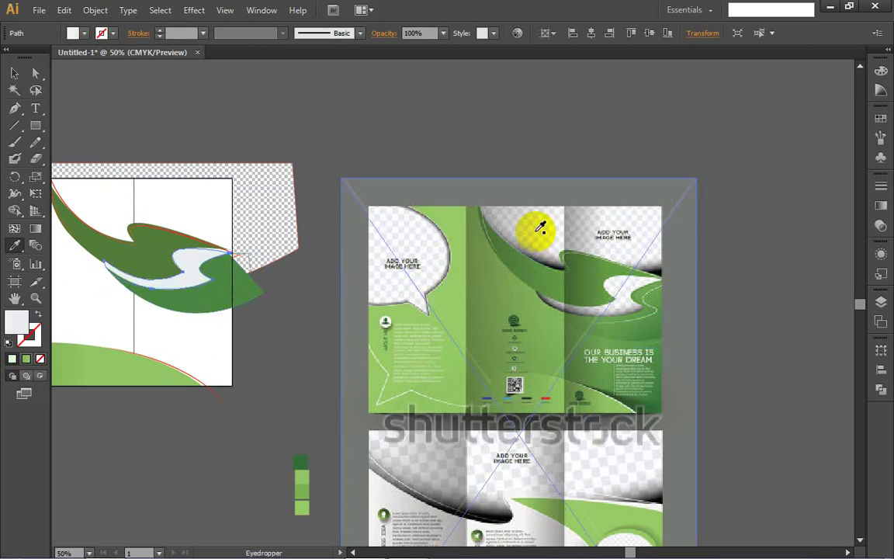
pyautogui.click(261, 208)
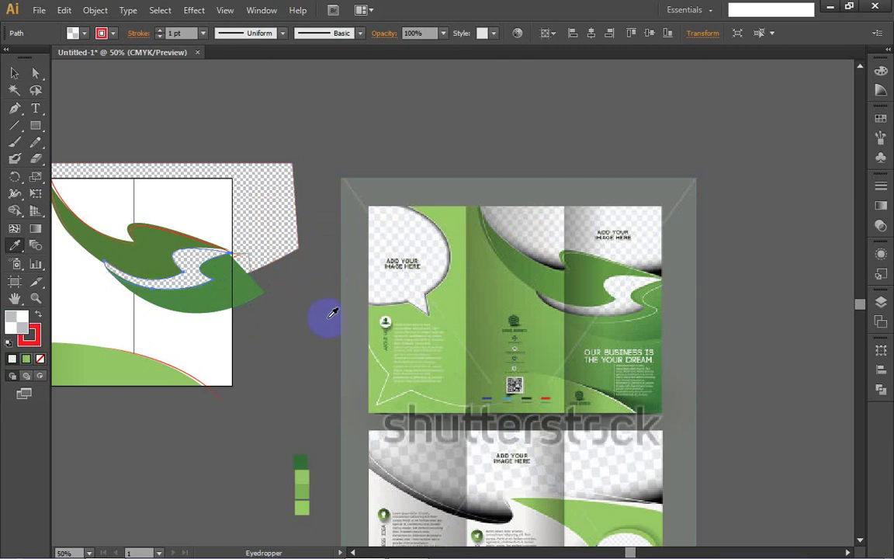
pyautogui.press('v')
pyautogui.click(240, 256)
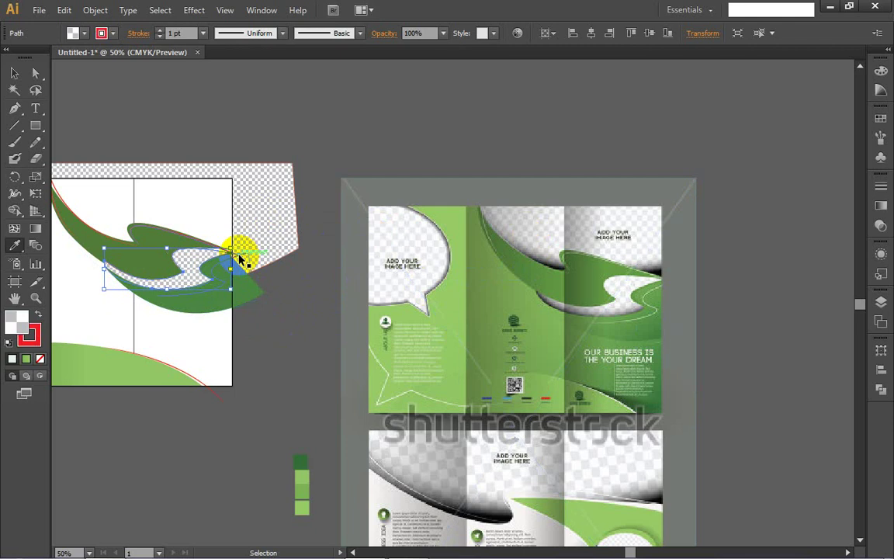
pyautogui.press('i')
pyautogui.click(241, 255)
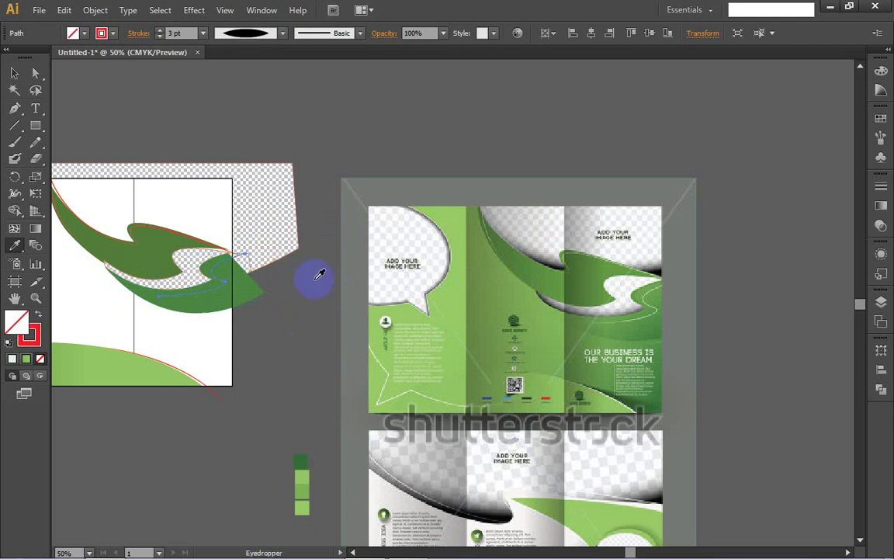
pyautogui.press('ctrl')
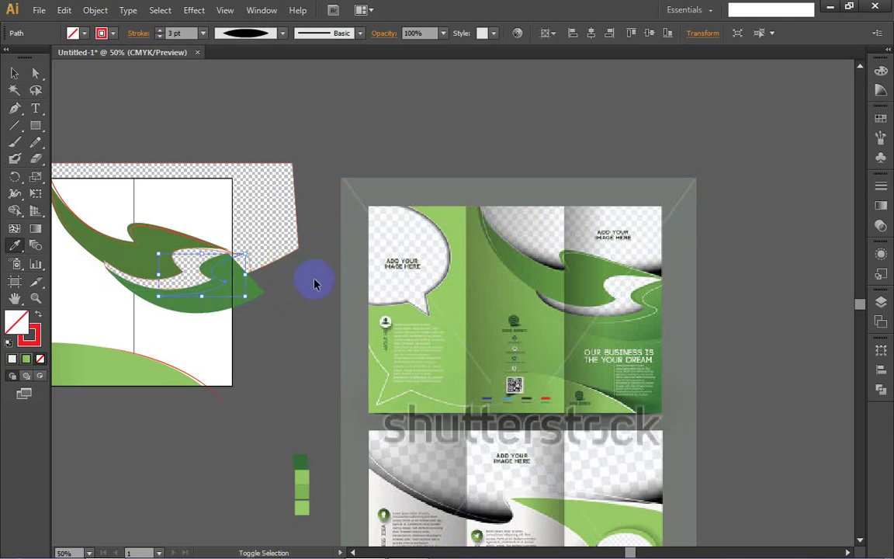
pyautogui.click(286, 264)
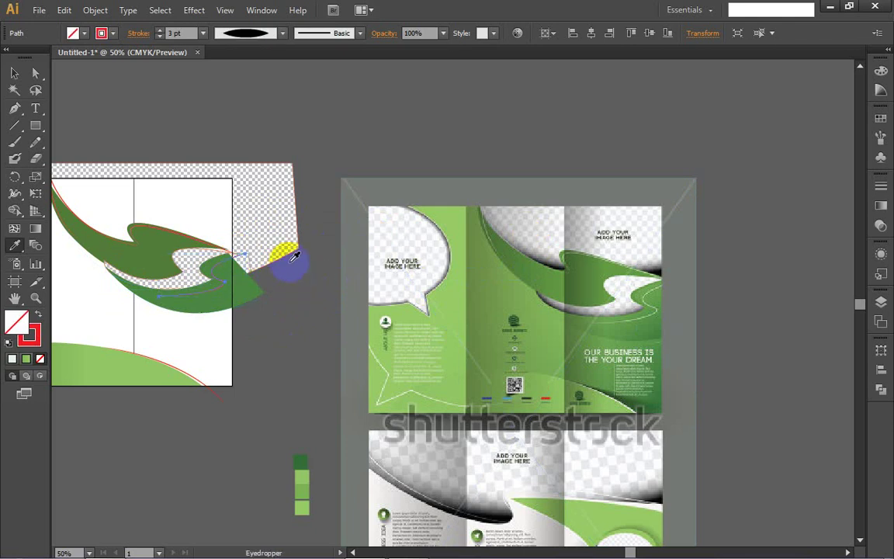
pyautogui.keyDown('ctrl'); pyautogui.click(165, 380); pyautogui.keyUp('ctrl')
pyautogui.hscroll(-5, 166, 385)
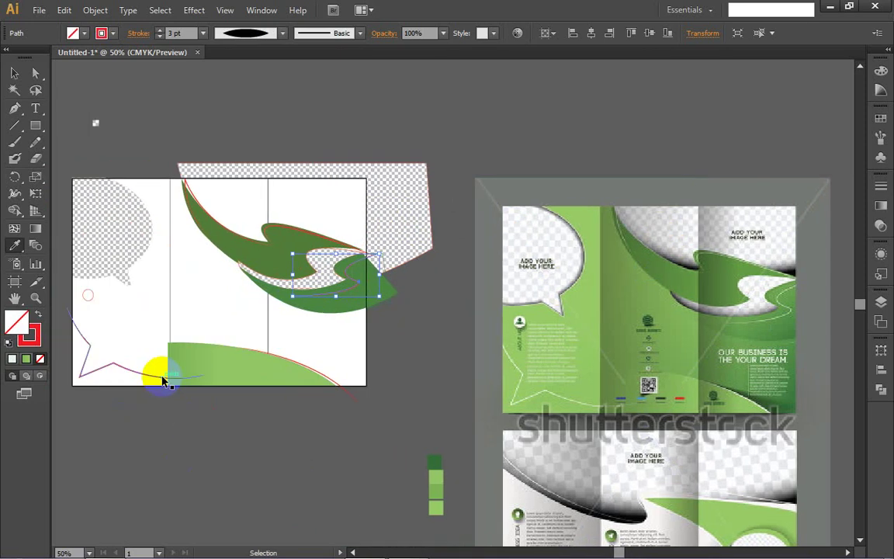
pyautogui.hscroll(-1, 186, 378)
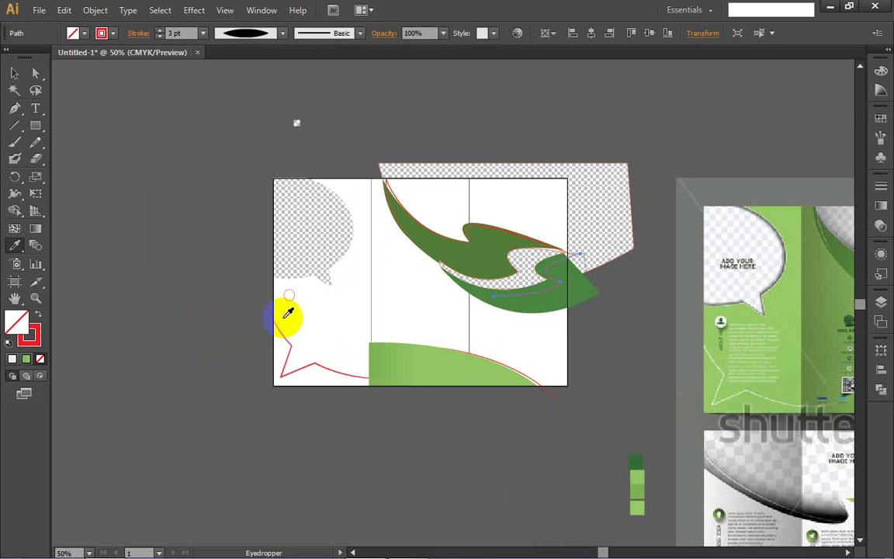
pyautogui.keyDown('ctrl'); pyautogui.click(346, 315); pyautogui.keyUp('ctrl')
pyautogui.keyDown('ctrl'); pyautogui.click(355, 180); pyautogui.keyUp('ctrl')
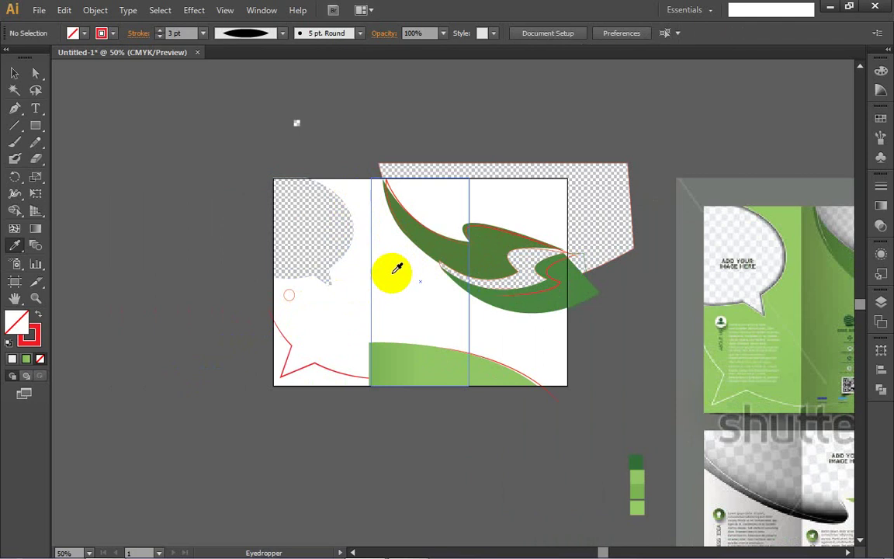
pyautogui.keyDown('ctrl'); pyautogui.click(274, 190); pyautogui.keyUp('ctrl')
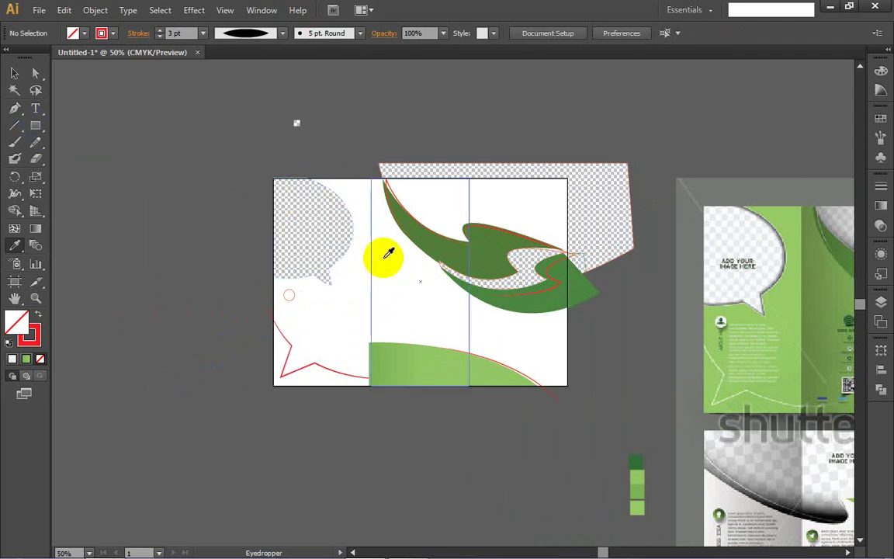
pyautogui.press('d')
pyautogui.press('i')
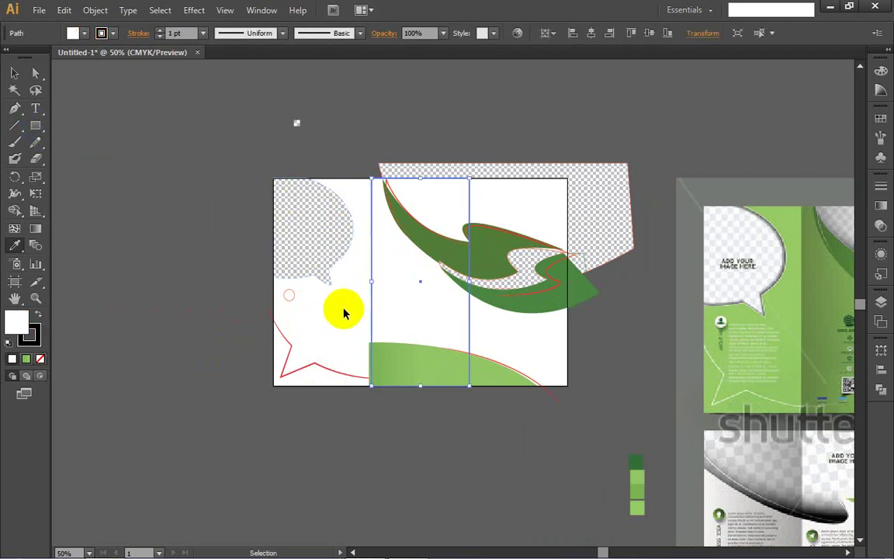
pyautogui.press('v')
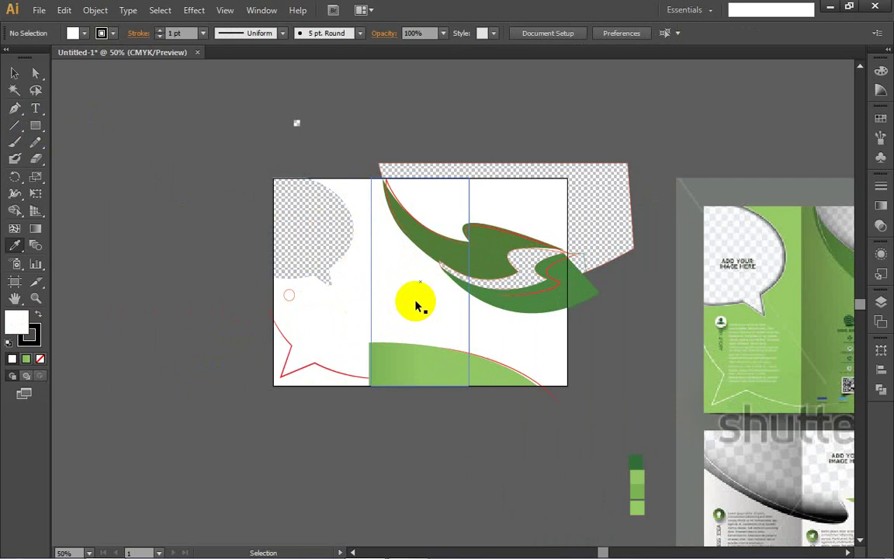
# - Fill the left panel rectangle with the light green sampled from the reference's left panel
pyautogui.moveTo(417, 305); pyautogui.dragTo(319, 299)
pyautogui.press('i')
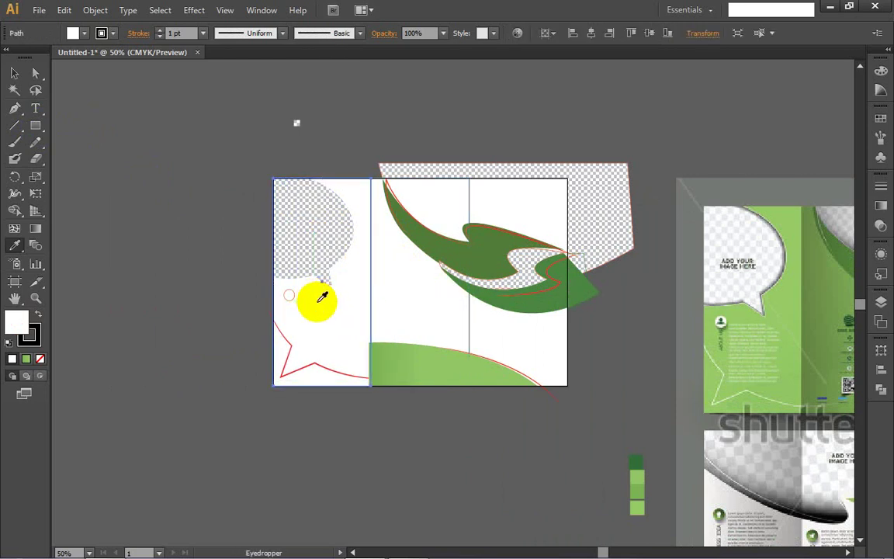
pyautogui.click(390, 314)
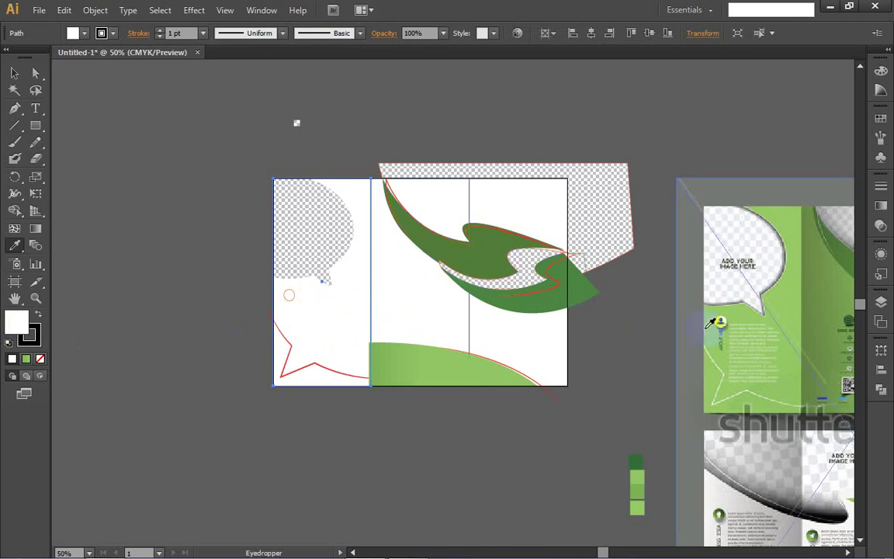
pyautogui.click(786, 308)
pyautogui.press('v')
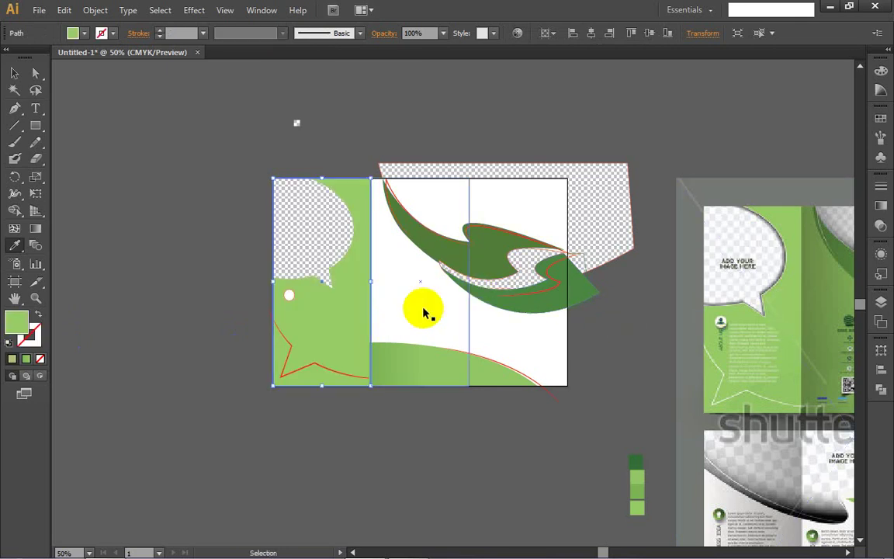
# - Fill the middle panel rectangle with the medium green sampled from the reference's middle panel
pyautogui.click(419, 303)
pyautogui.press('i')
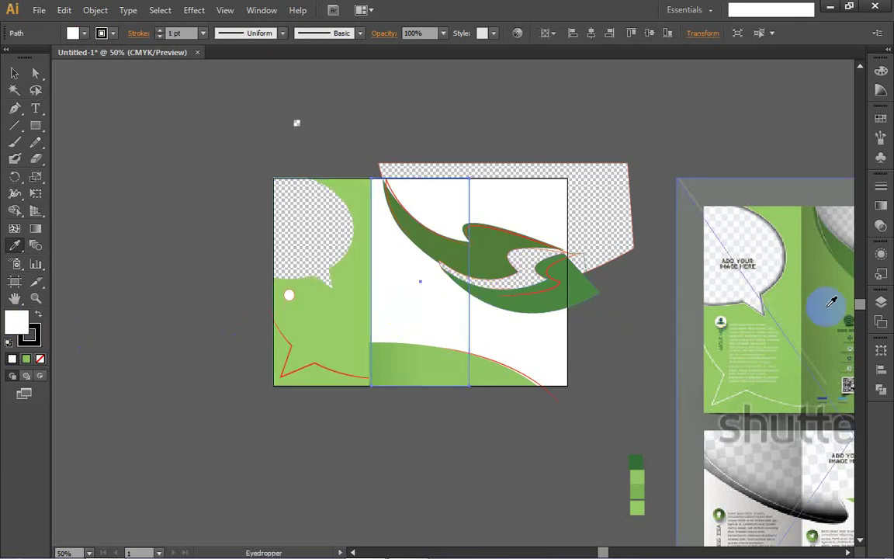
pyautogui.click(736, 276)
pyautogui.press('v')
# - Fill the right panel rectangle with the darker green sampled beside the fold of the reference's right panel
pyautogui.click(532, 339)
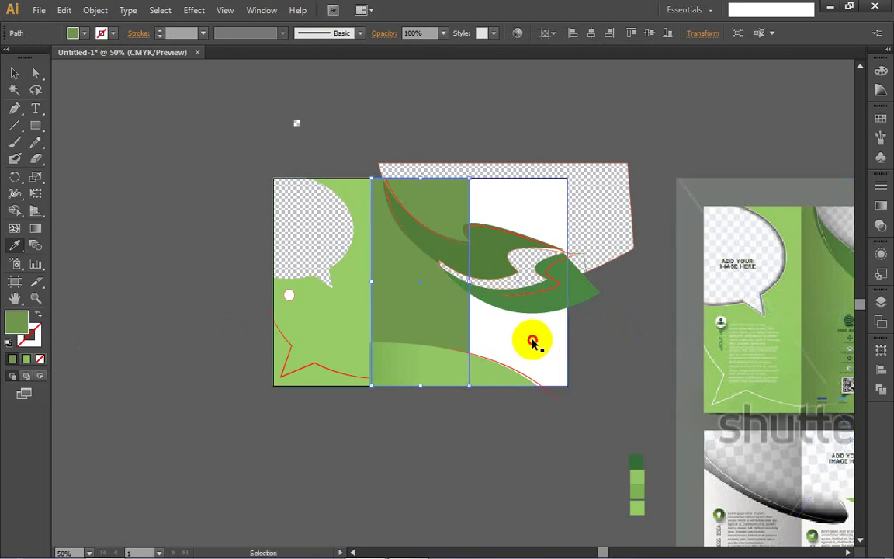
pyautogui.press('i')
pyautogui.hscroll(6, 533, 339)
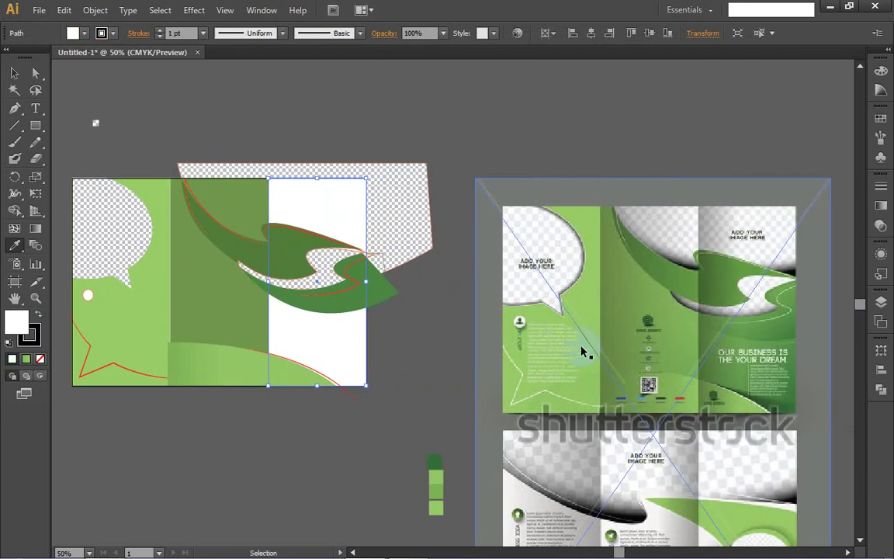
pyautogui.click(705, 338)
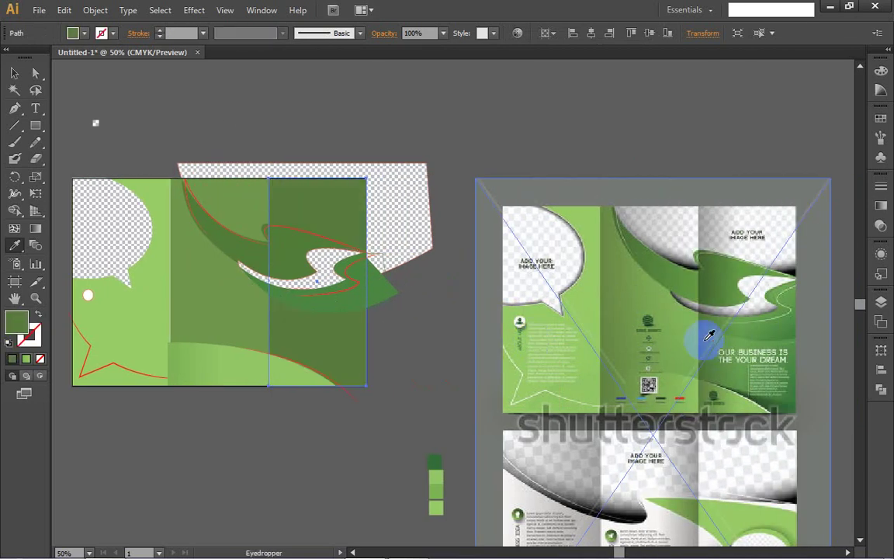
pyautogui.press('v')
pyautogui.hscroll(-4, 419, 366)
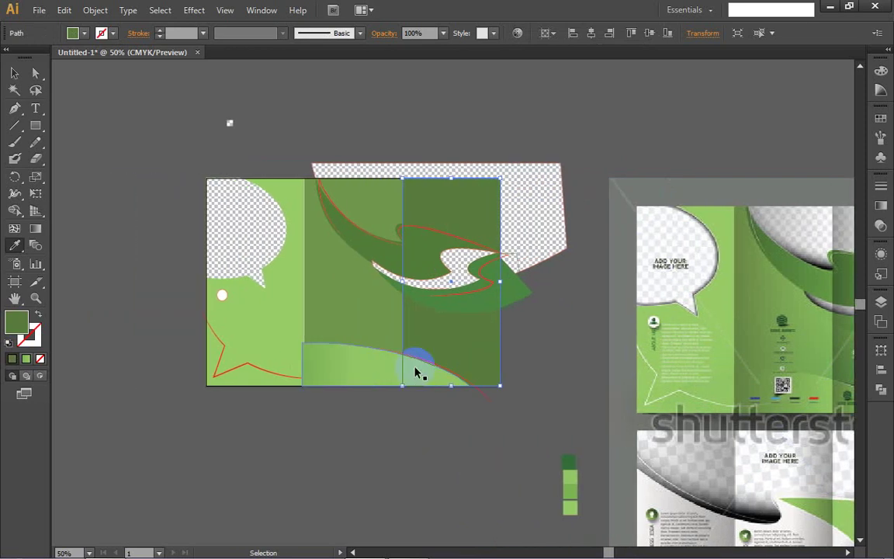
pyautogui.hscroll(2, 419, 366)
pyautogui.hscroll(1, 415, 373)
pyautogui.press('i')
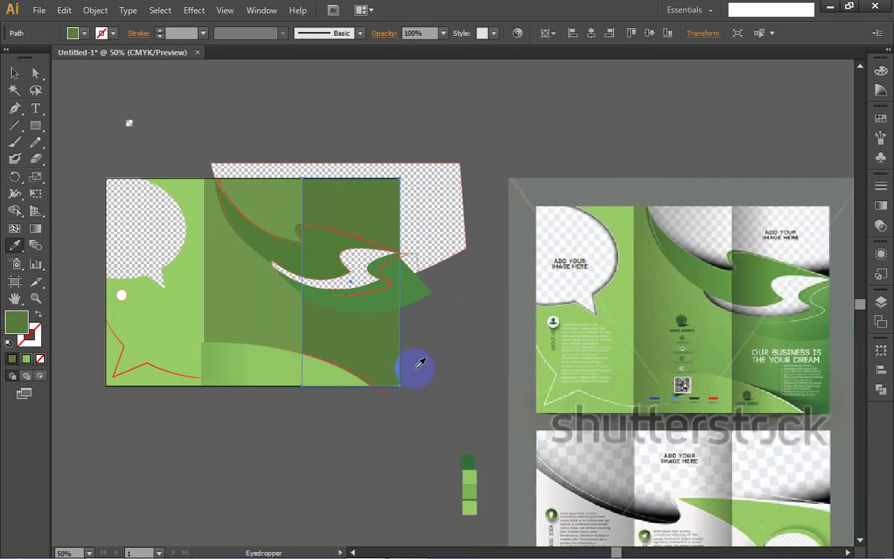
pyautogui.scroll(-1, 415, 369)
pyautogui.press('v')
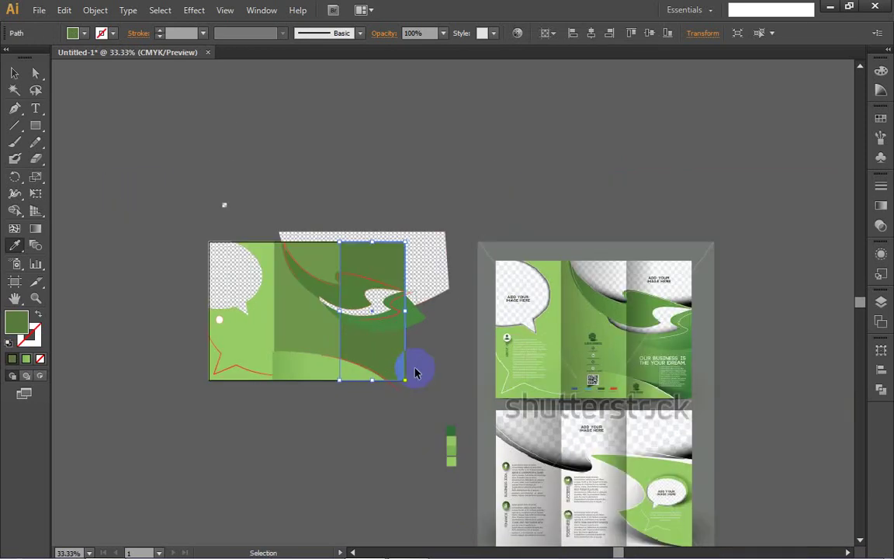
# - Fill the lower green swoosh with the light green gradient sampled from the curved shape along the middle panel's bottom edge
pyautogui.scroll(1, 415, 371)
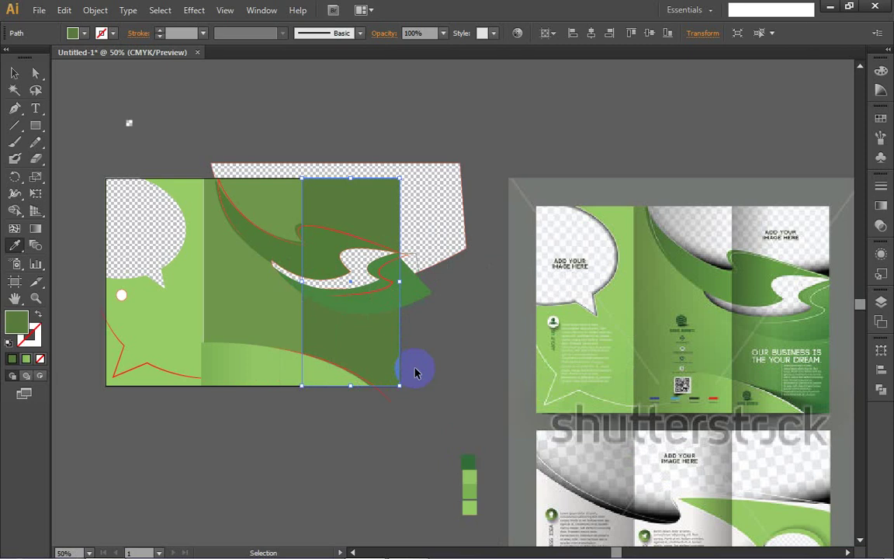
pyautogui.hscroll(-1, 415, 373)
pyautogui.hscroll(1, 415, 373)
pyautogui.hscroll(-2, 416, 373)
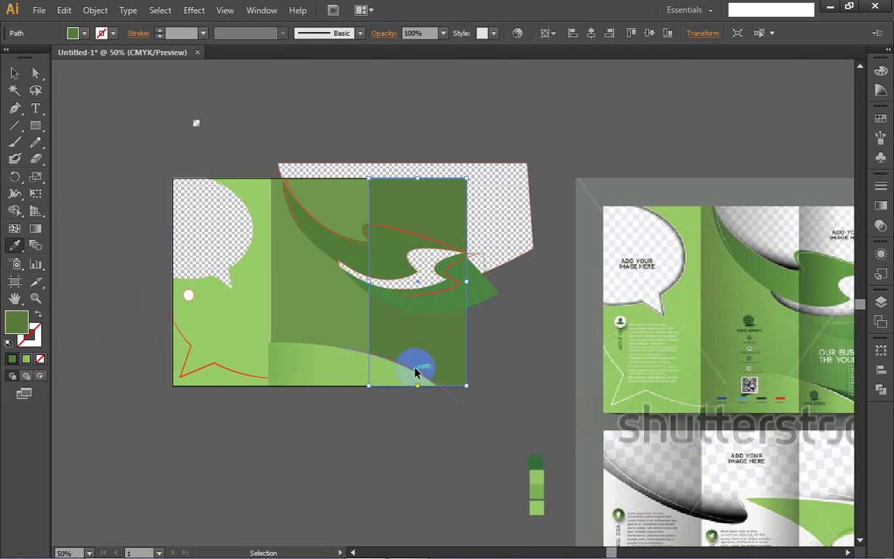
pyautogui.hscroll(2, 415, 372)
pyautogui.hscroll(-1, 415, 373)
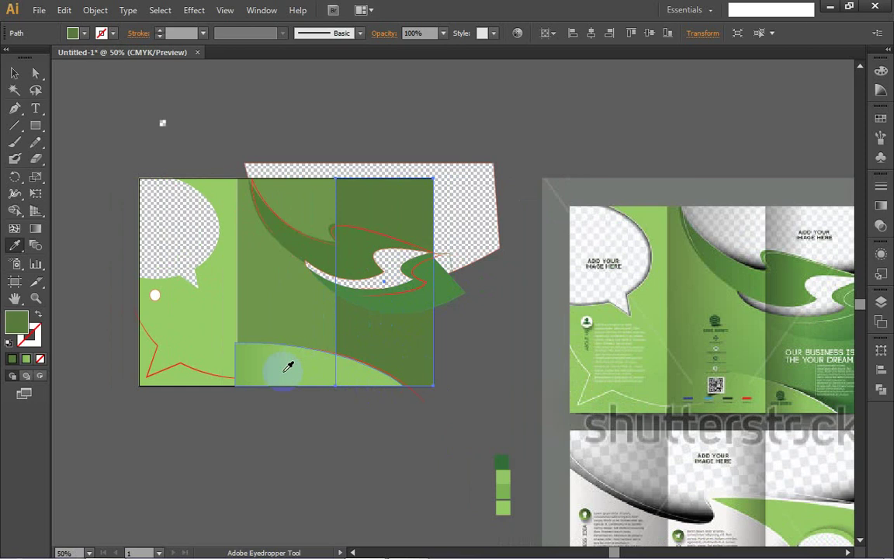
pyautogui.press('v')
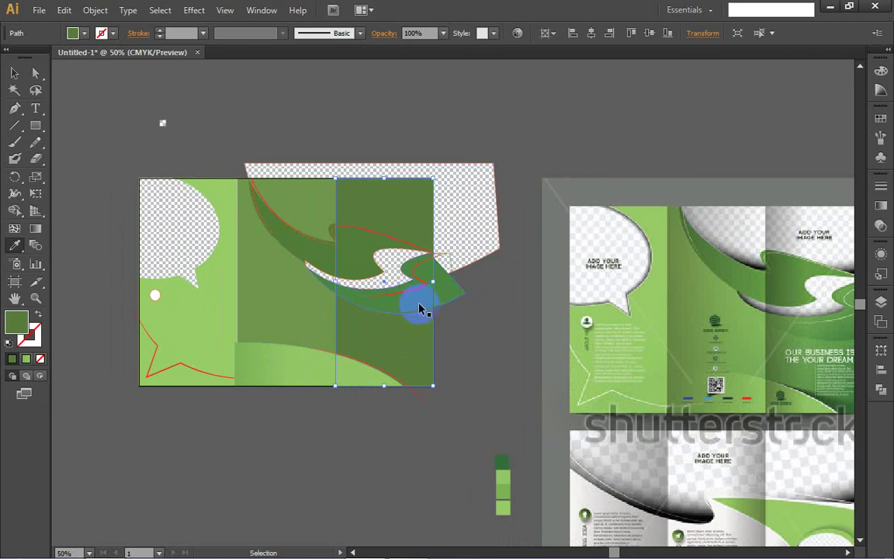
pyautogui.click(455, 302)
pyautogui.press('i')
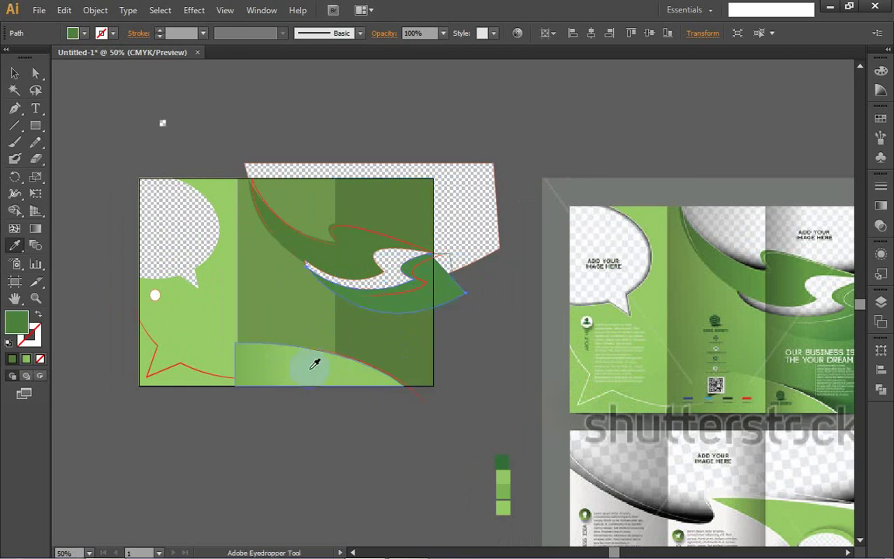
pyautogui.click(293, 365)
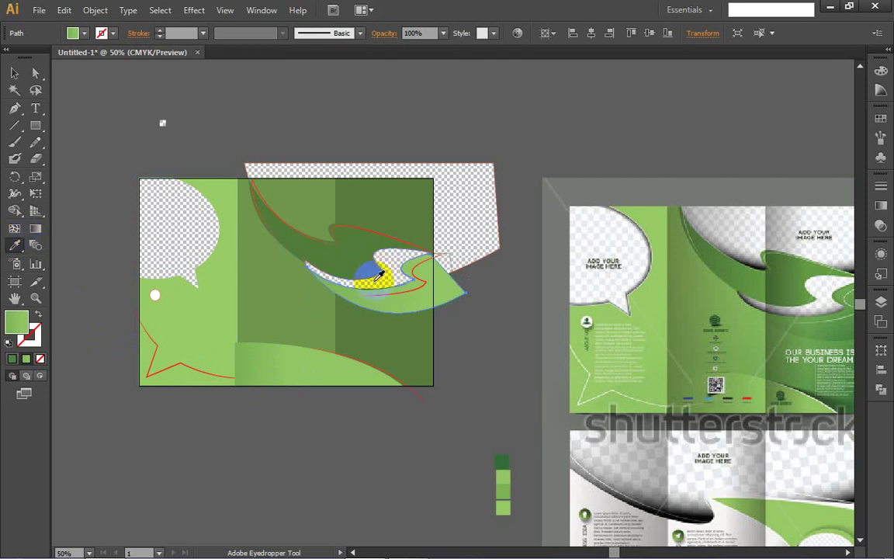
# - Redirect the lower swoosh's gradient diagonally, running from its lower-right edge up toward the upper left
pyautogui.click(36, 229)
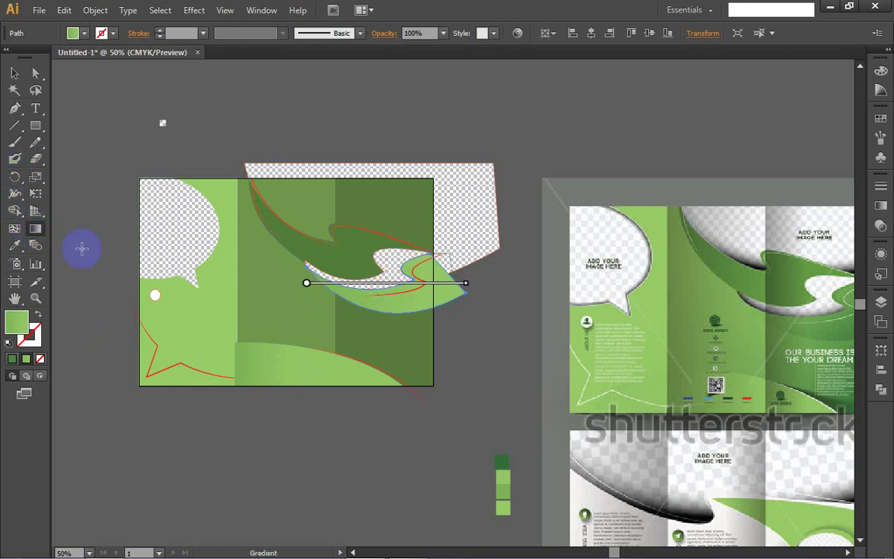
pyautogui.click(394, 278)
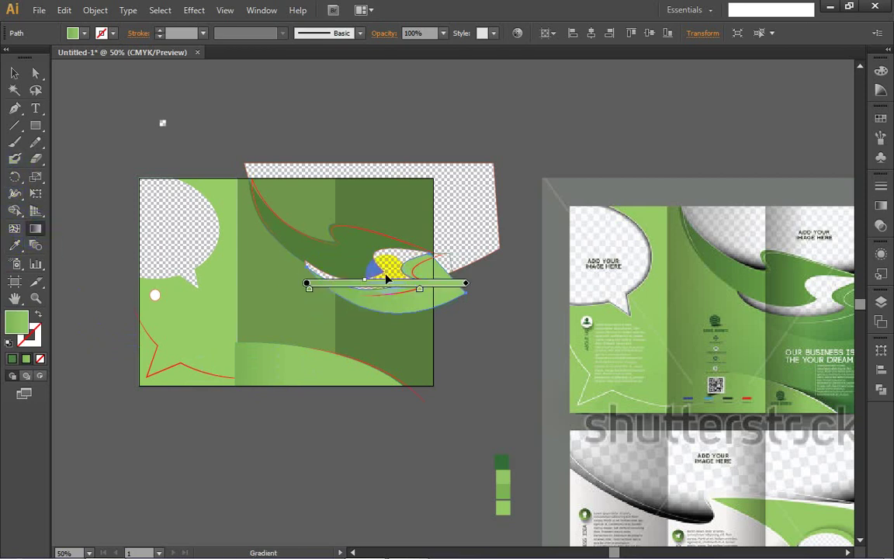
pyautogui.moveTo(387, 280); pyautogui.dragTo(410, 282)
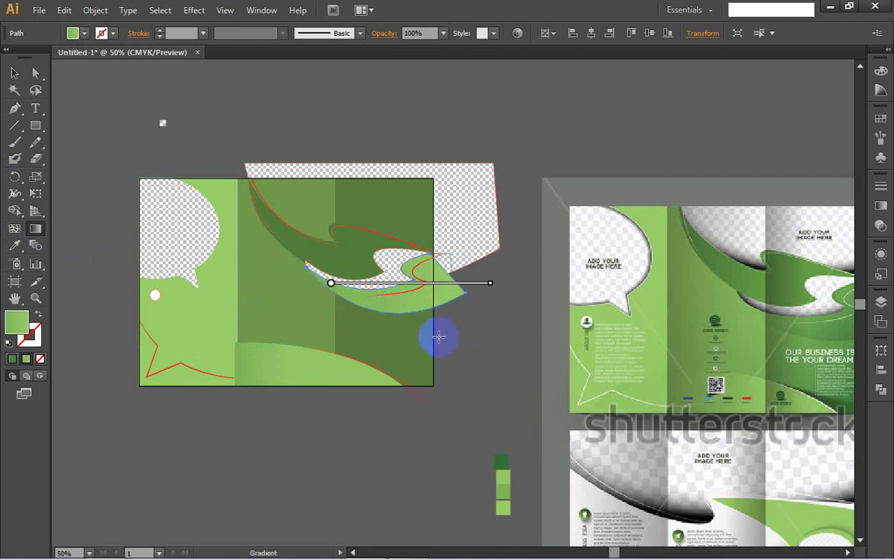
pyautogui.moveTo(425, 329); pyautogui.dragTo(374, 266)
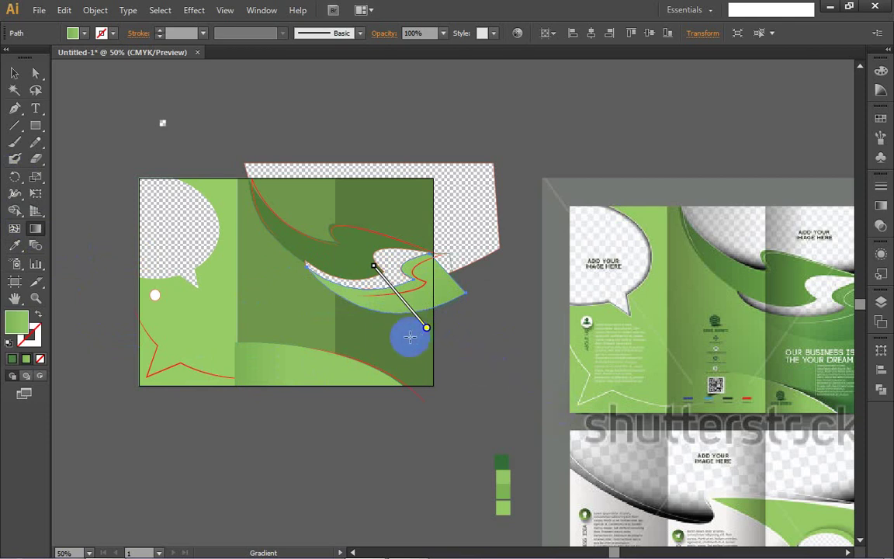
pyautogui.moveTo(408, 335)
pyautogui.mouseDown()
pyautogui.moveTo(329, 284)
pyautogui.moveTo(381, 303)
pyautogui.moveTo(375, 309)
pyautogui.mouseUp()
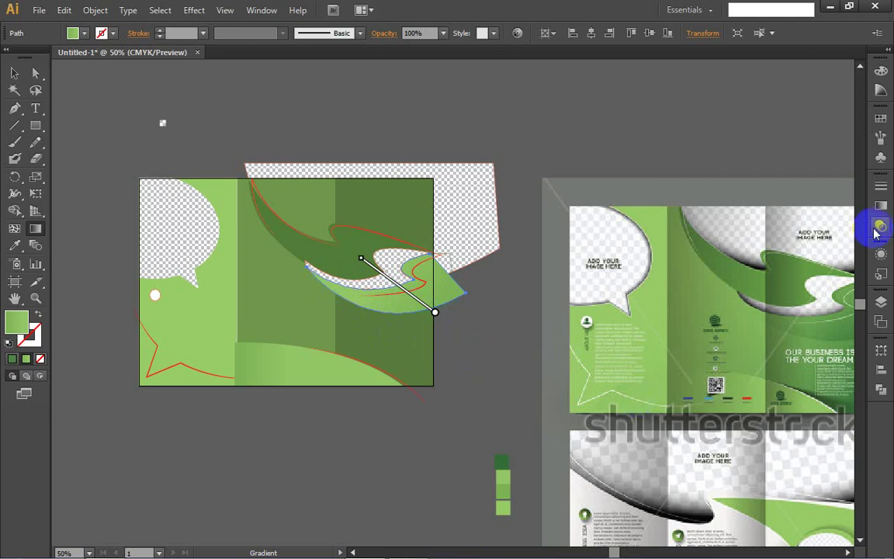
pyautogui.press('v')
pyautogui.click(501, 355)
# - Draw a gradient-filled rectangle slightly larger than the artboard on all sides and send it behind all the artwork
pyautogui.press('g')
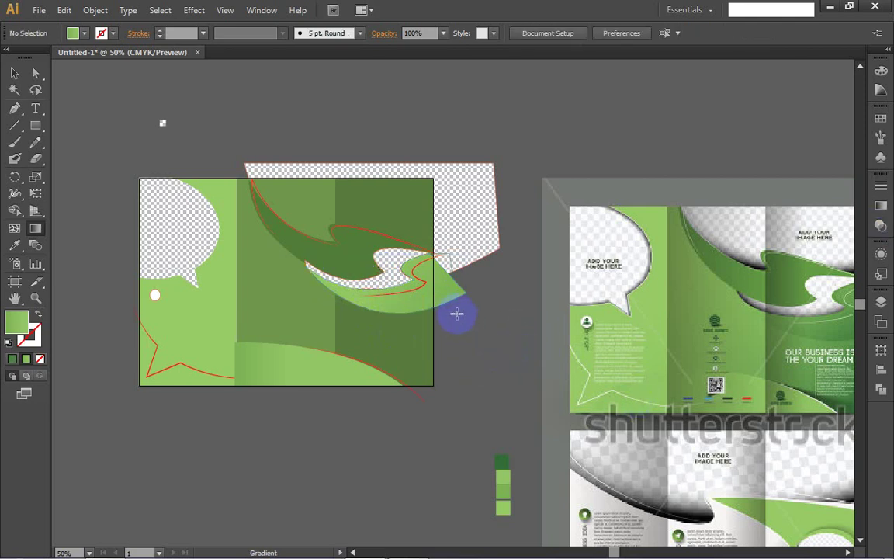
pyautogui.scroll(7, 393, 312)
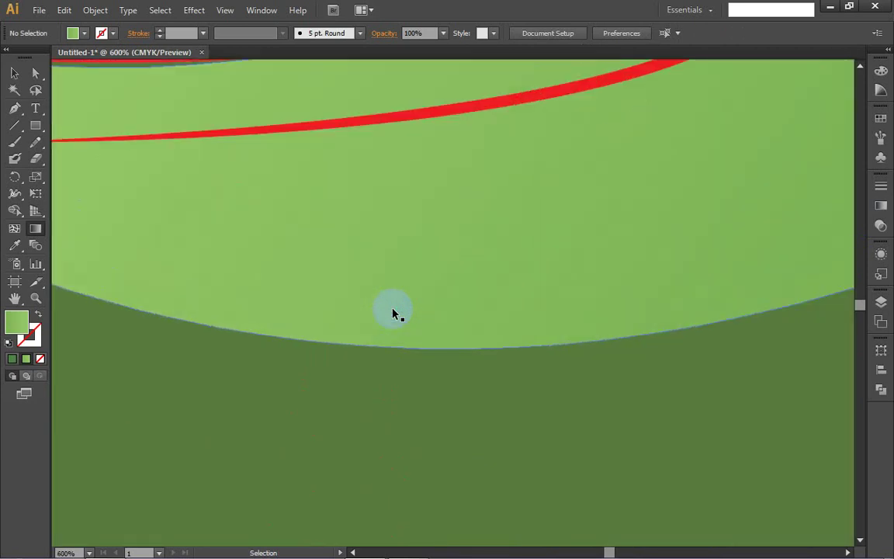
pyautogui.scroll(-5, 393, 313)
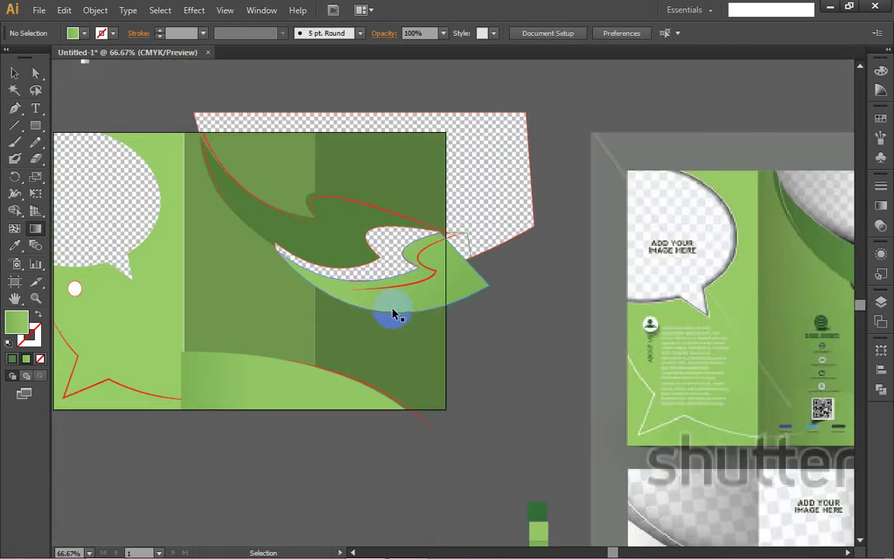
pyautogui.scroll(-1, 393, 312)
pyautogui.hscroll(-2, 395, 313)
pyautogui.press('g')
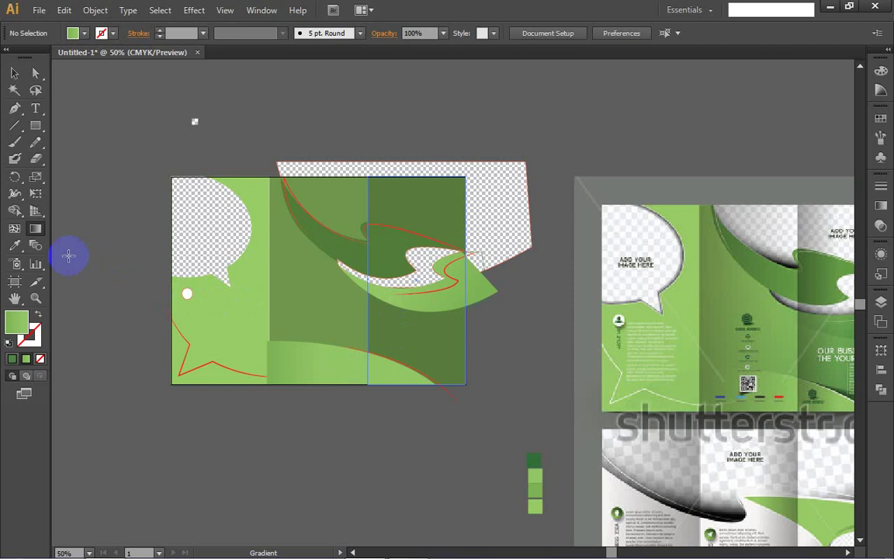
pyautogui.click(35, 125)
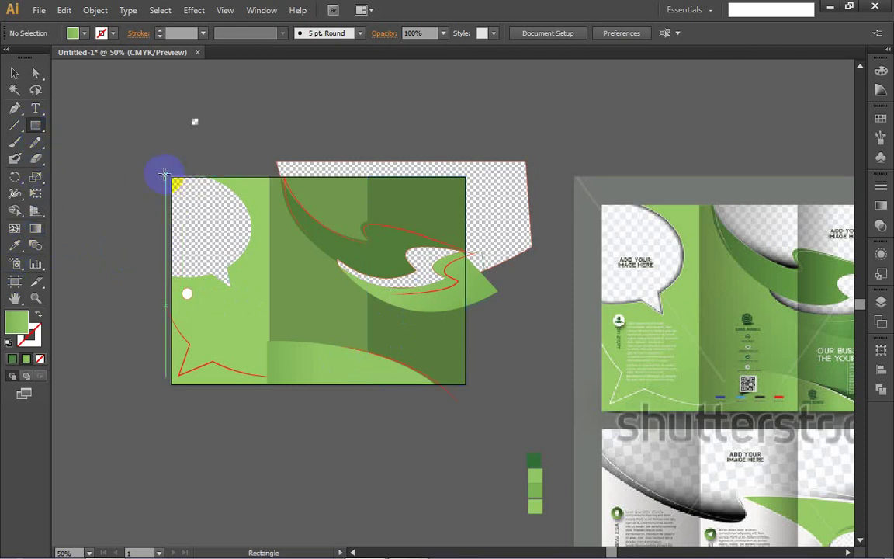
pyautogui.moveTo(165, 172); pyautogui.dragTo(471, 391)
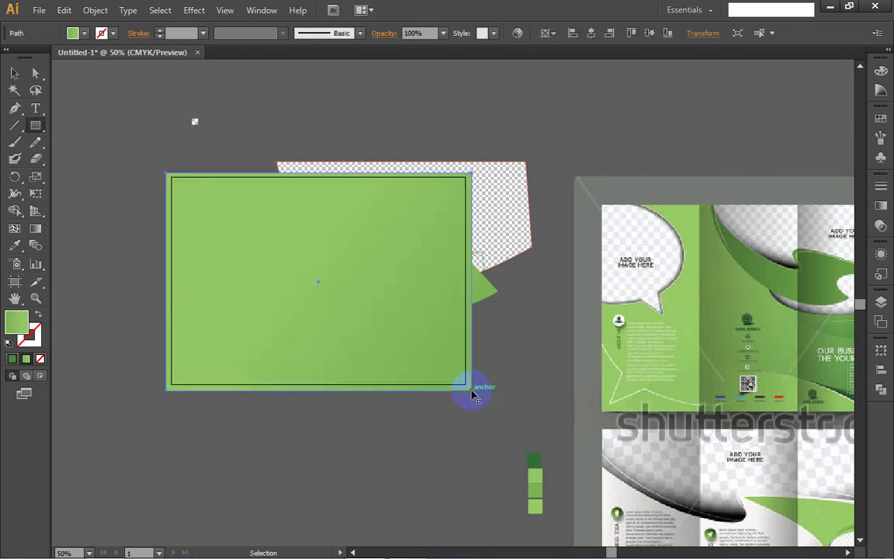
pyautogui.press('ctrl')
pyautogui.hotkey('ctrl', 'shift', '[')
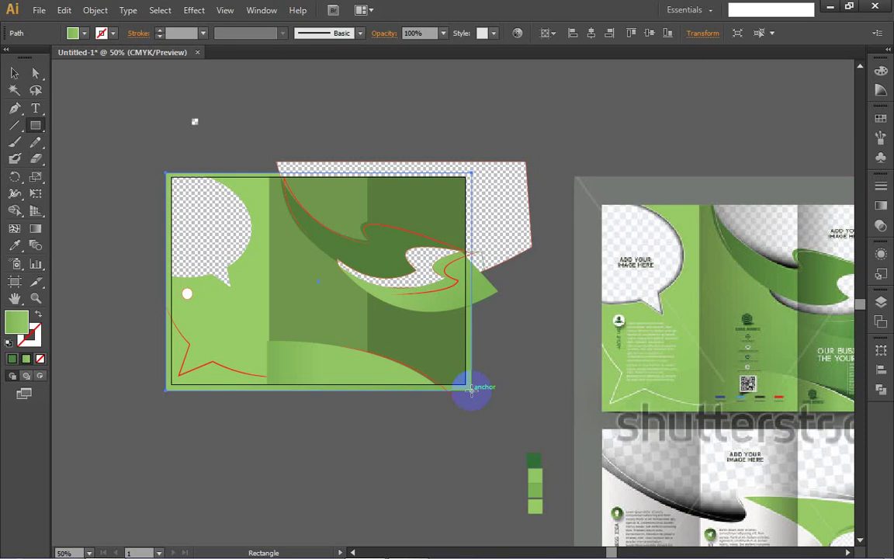
# - Switch to Adobe Bridge and place the linked L4start1.ai surfboard artwork over the left panel's speech bubble
pyautogui.press('v')
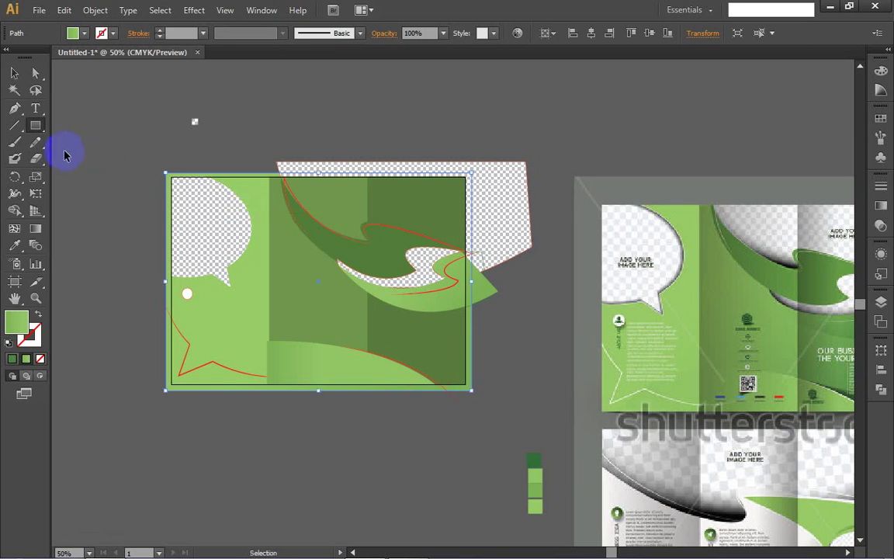
pyautogui.click(11, 74)
pyautogui.click(243, 219)
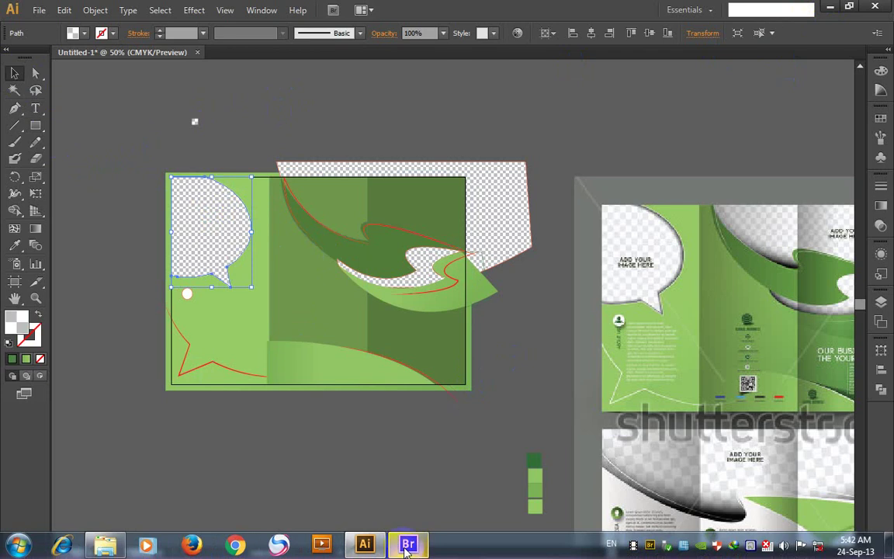
pyautogui.moveTo(407, 548)
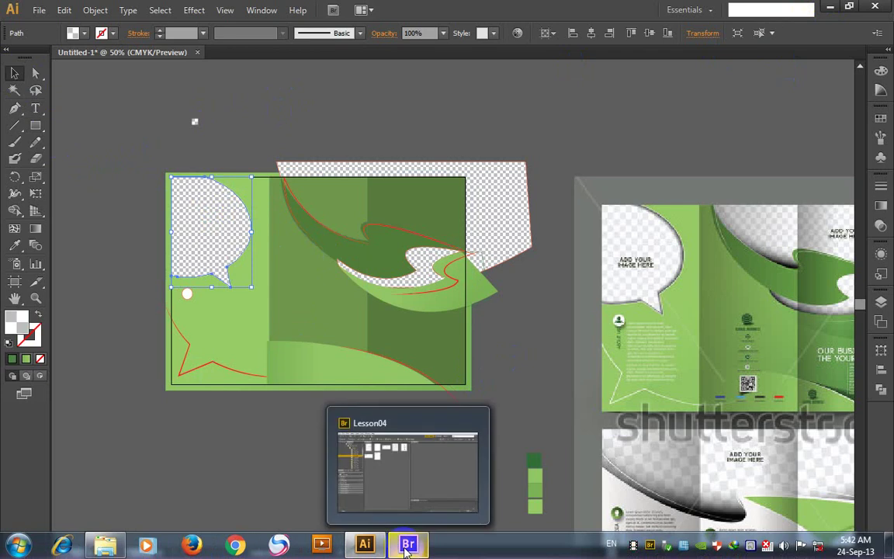
pyautogui.click(379, 475)
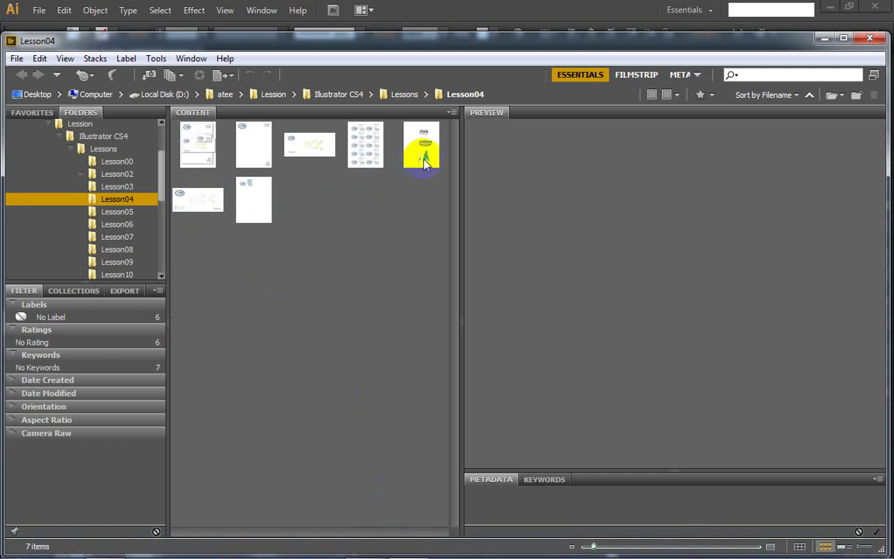
pyautogui.moveTo(423, 160); pyautogui.dragTo(135, 176)
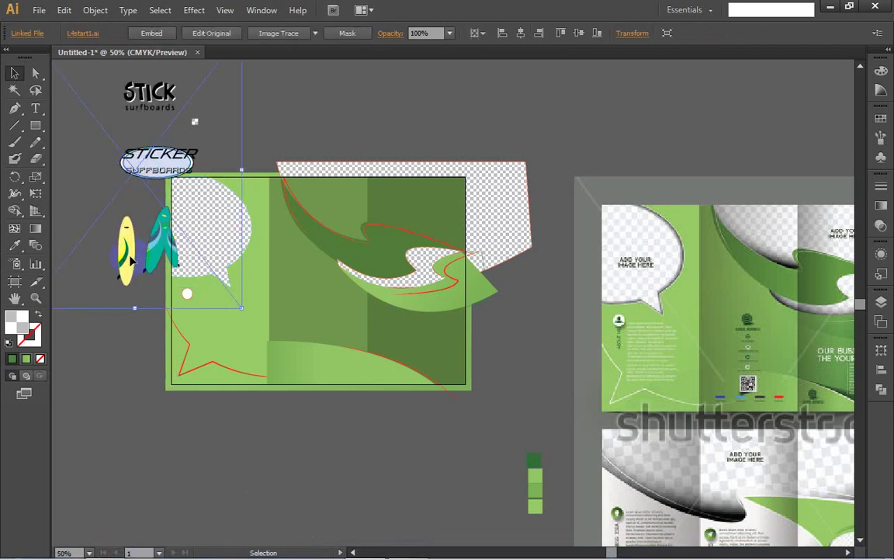
pyautogui.moveTo(131, 260); pyautogui.dragTo(191, 242)
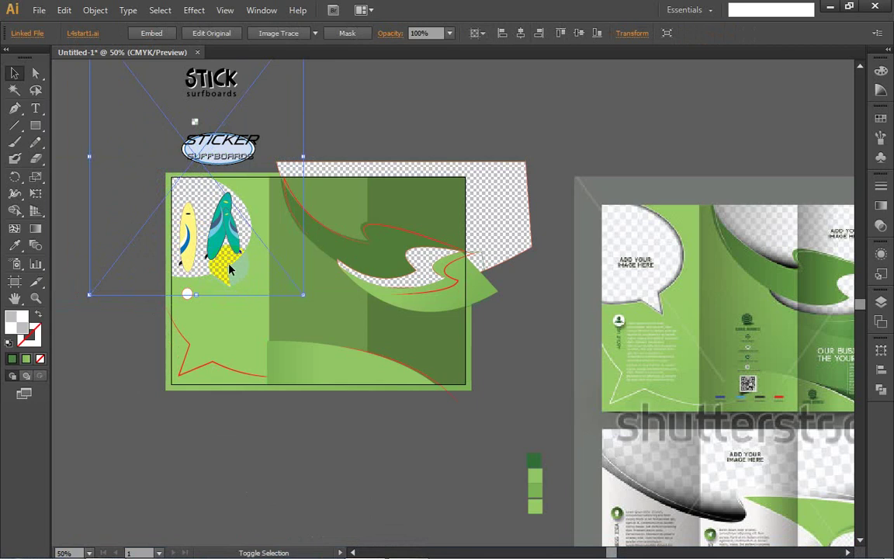
# - Delete the placed artwork together with the speech bubble, the left panel and the background rectangle
pyautogui.hotkey('ctrl', 'shift', 'a')
pyautogui.keyDown('ctrl'); pyautogui.click(230, 269); pyautogui.keyUp('ctrl')
pyautogui.moveTo(69, 201); pyautogui.dragTo(203, 233)
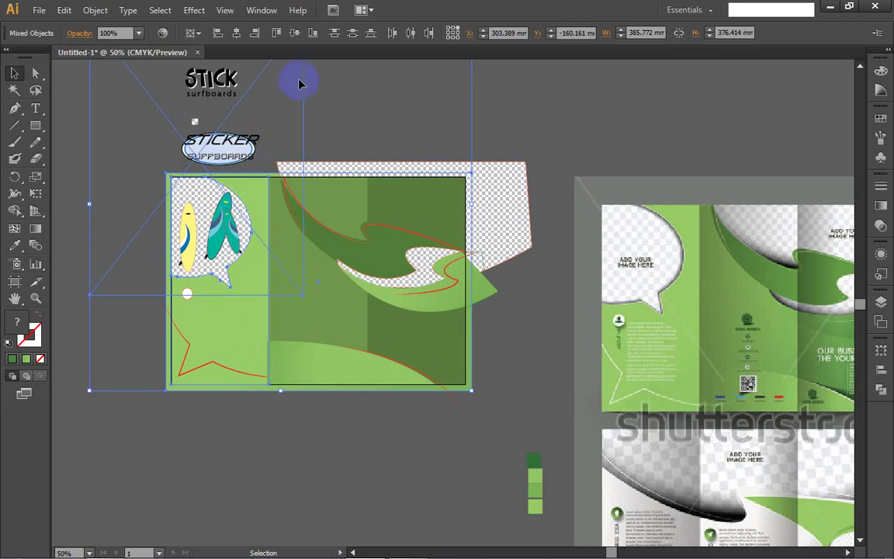
pyautogui.press('Delete')
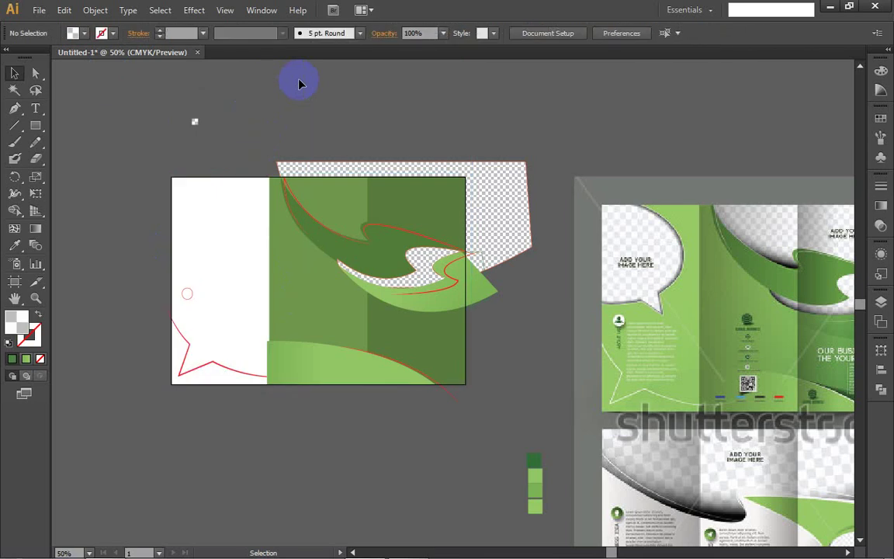
# - Undo the deletion and the placement of the L4start1.ai artwork, then clear the selection
pyautogui.hotkey('ctrl', 'z')
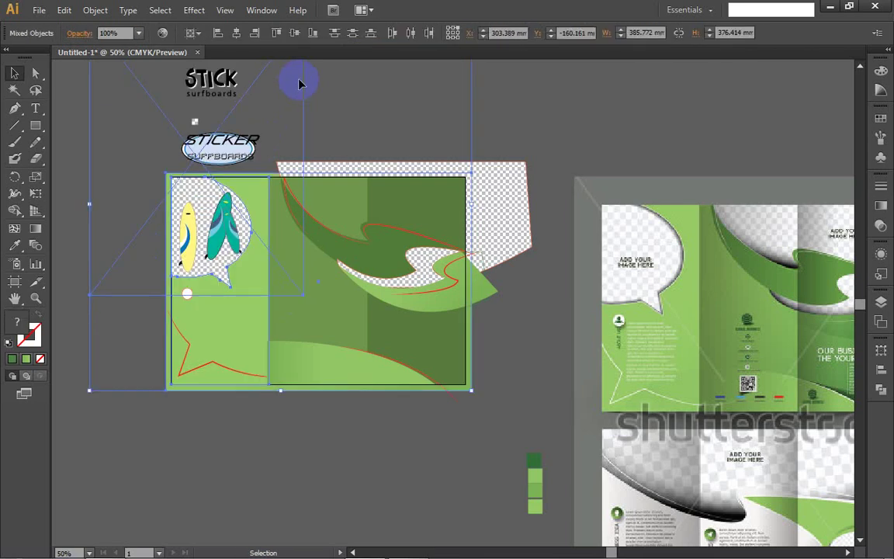
pyautogui.hotkey('ctrl', 'z')
pyautogui.hotkey('ctrl', 'z')
pyautogui.hotkey('ctrl', 'z')
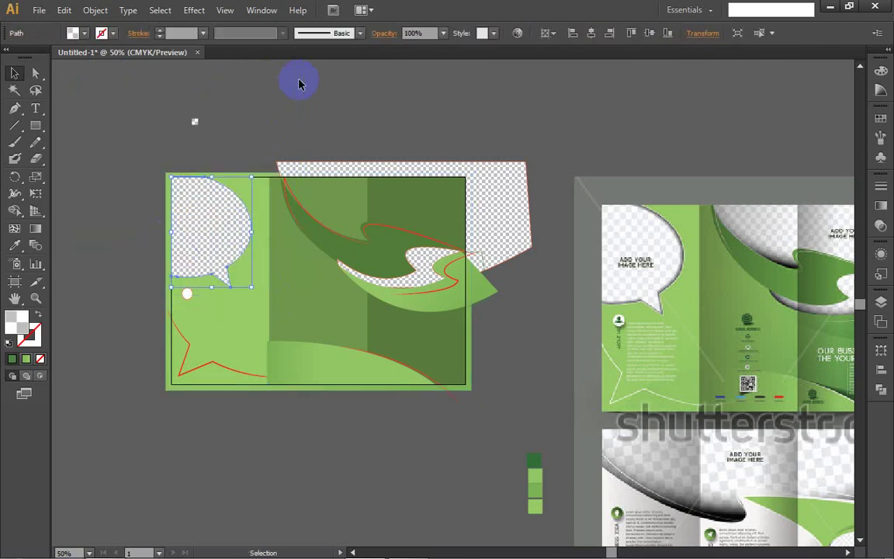
pyautogui.click(256, 102)
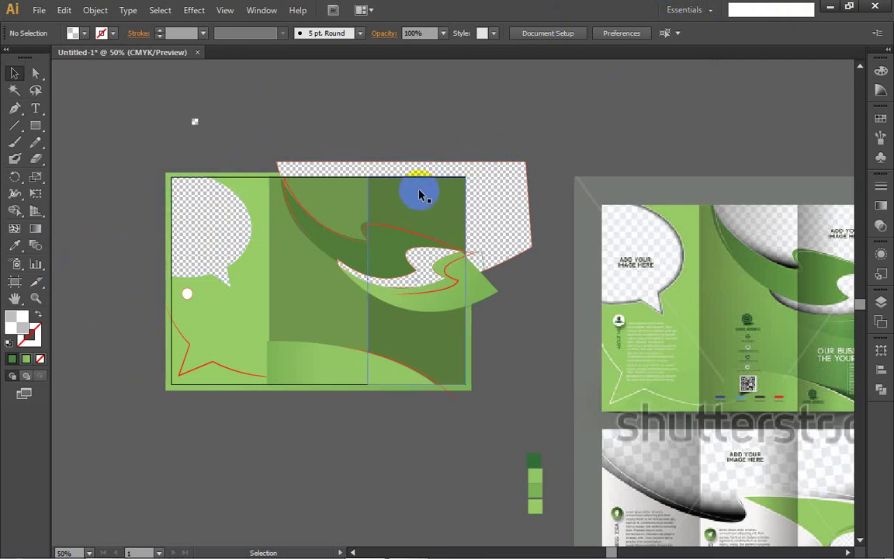
# - Switch to Windows Explorer and place the IMG_4247 truck photo from the atee folder on drive D into the brochure document
pyautogui.moveTo(241, 553)
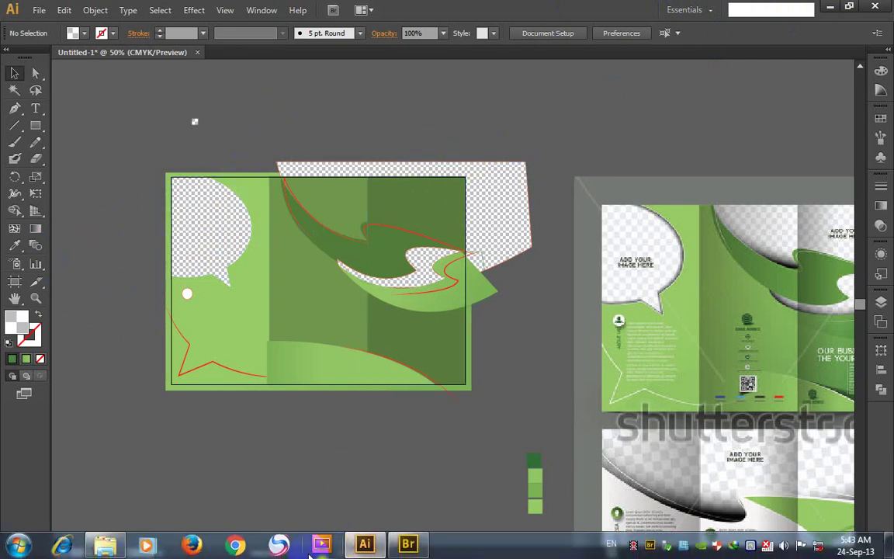
pyautogui.click(407, 544)
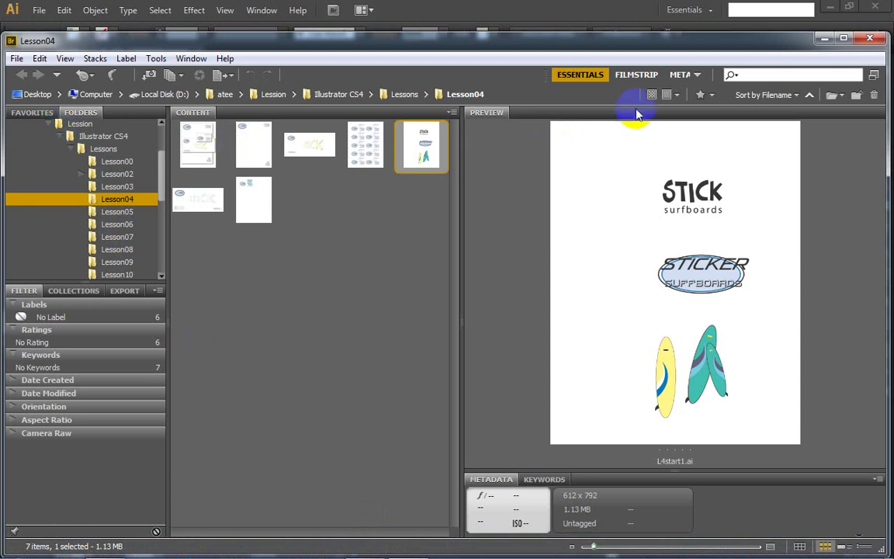
pyautogui.click(101, 547)
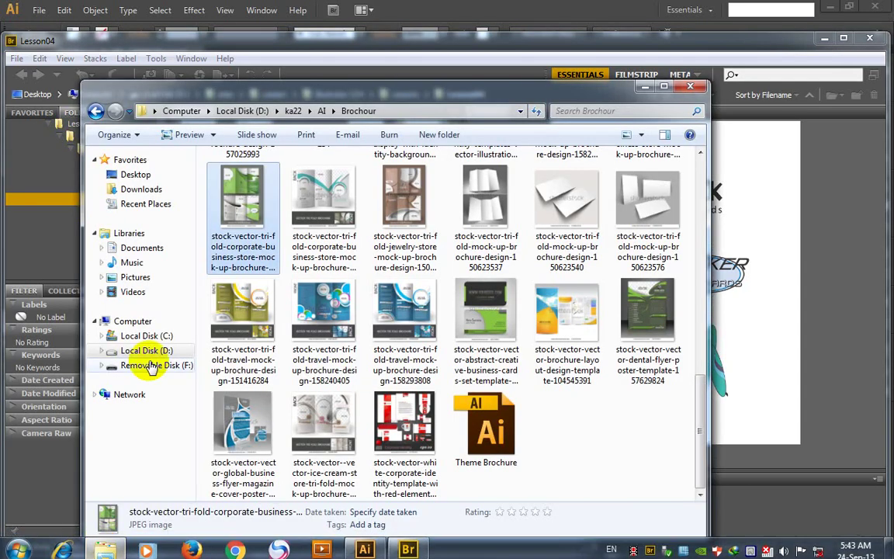
pyautogui.scroll(5, 372, 288)
pyautogui.scroll(3, 376, 281)
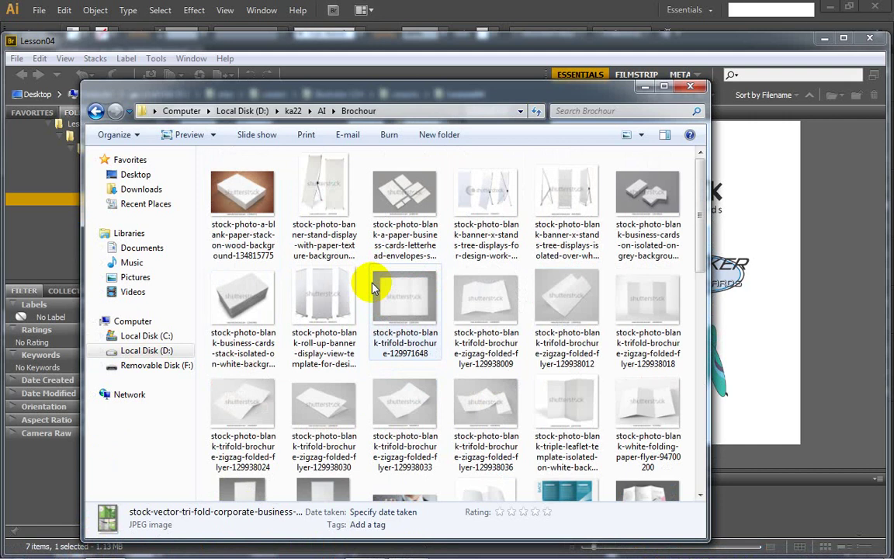
pyautogui.scroll(-10, 365, 279)
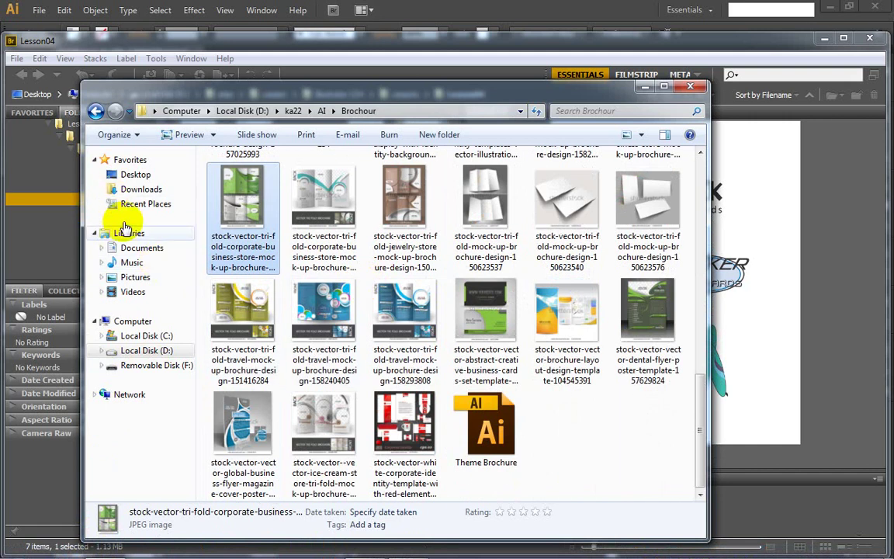
pyautogui.click(143, 367)
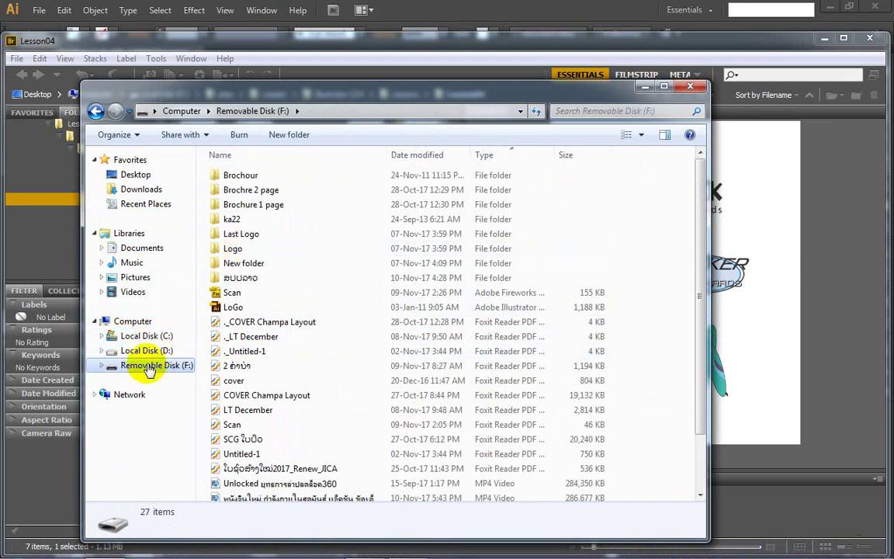
pyautogui.doubleClick(232, 219)
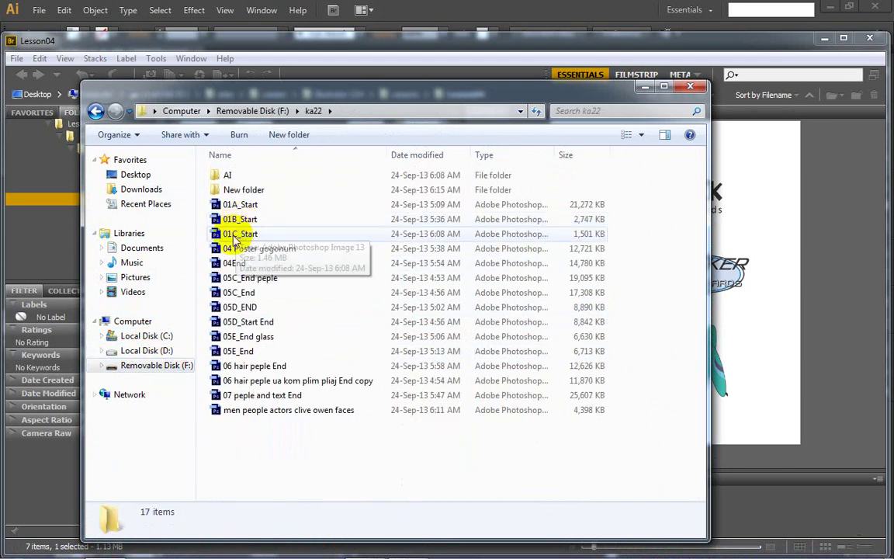
pyautogui.click(148, 350)
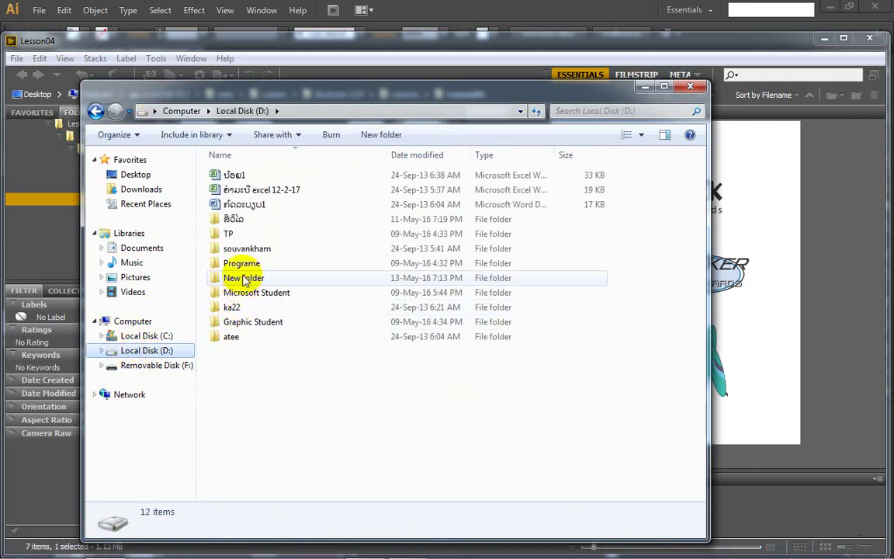
pyautogui.doubleClick(232, 336)
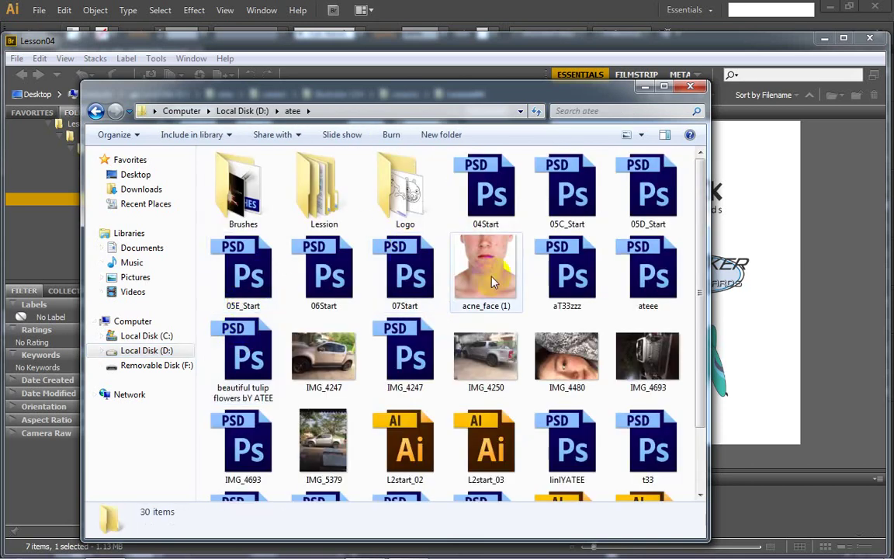
pyautogui.moveTo(326, 356); pyautogui.dragTo(130, 239)
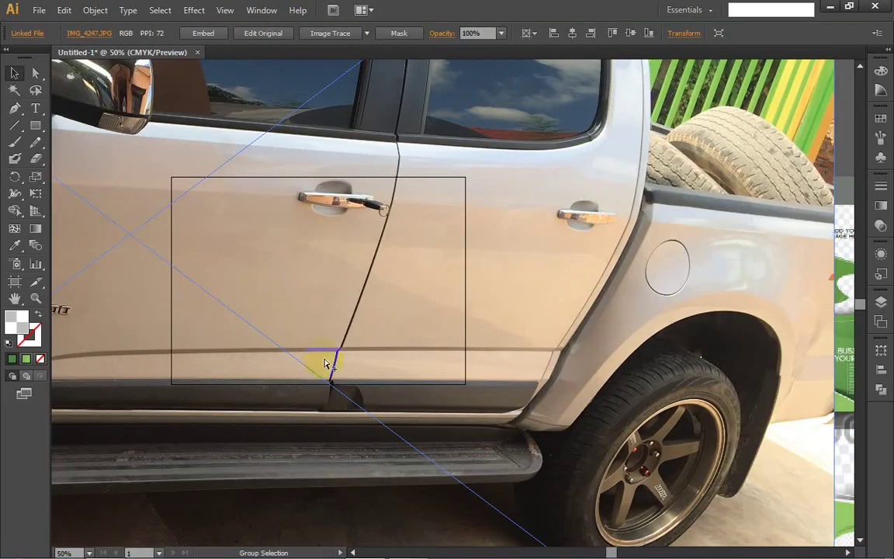
# - Scale the placed truck photo down to nearly panel size and move it over the left panel's speech bubble
pyautogui.scroll(-4, 319, 363)
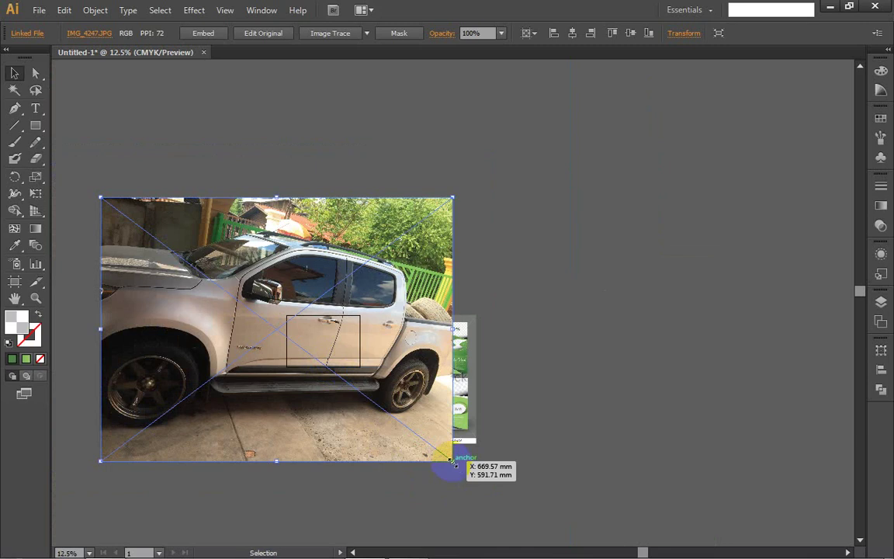
pyautogui.moveTo(452, 464); pyautogui.dragTo(195, 293)
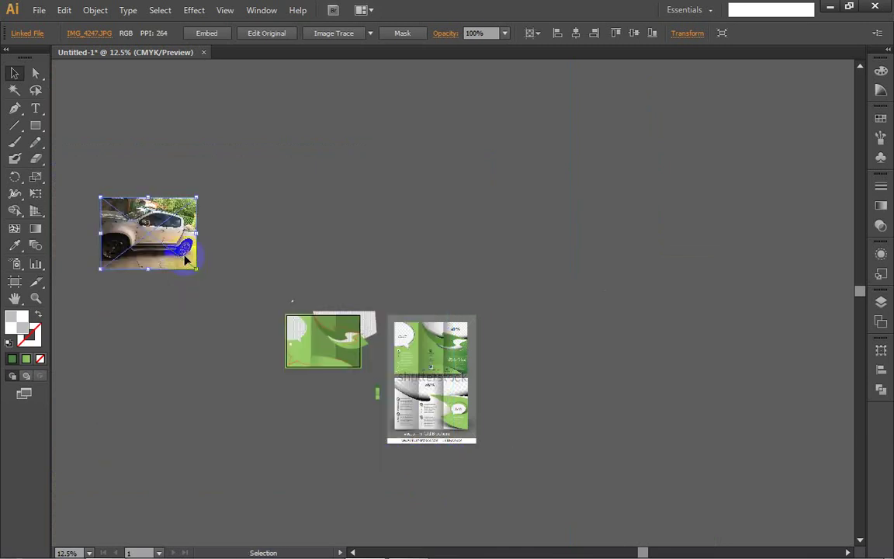
pyautogui.moveTo(147, 223); pyautogui.dragTo(243, 296)
pyautogui.moveTo(293, 341); pyautogui.dragTo(241, 304)
pyautogui.scroll(3, 279, 330)
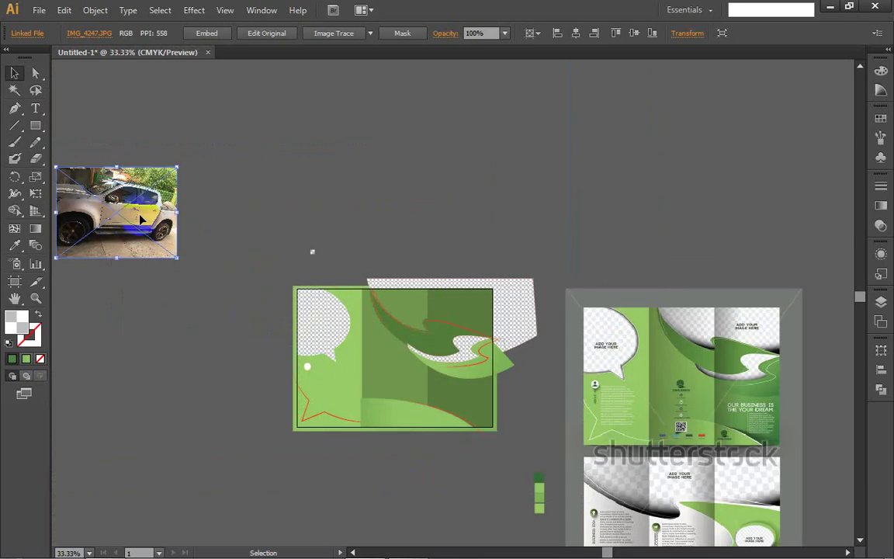
pyautogui.moveTo(142, 216); pyautogui.dragTo(322, 321)
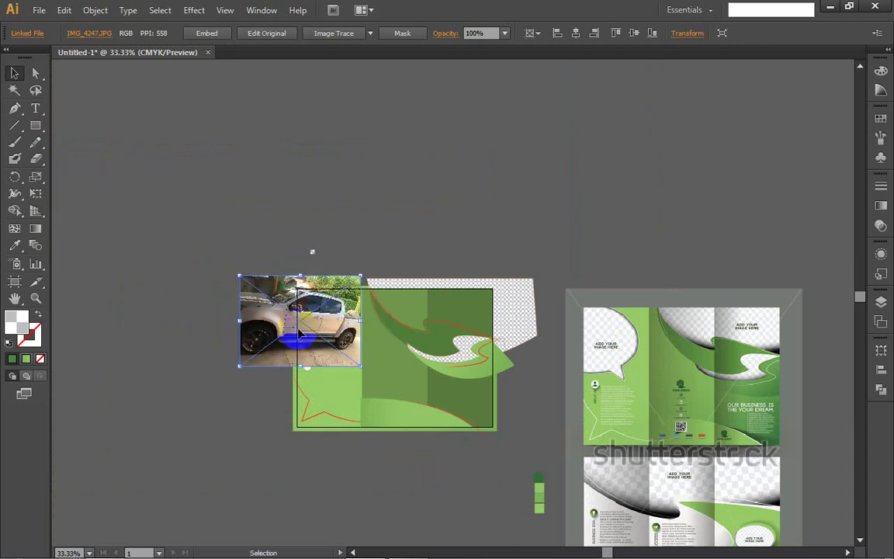
# - Fine-tune the truck photo's size and position until it covers the speech bubble, and embed the image
pyautogui.moveTo(238, 275); pyautogui.dragTo(280, 301)
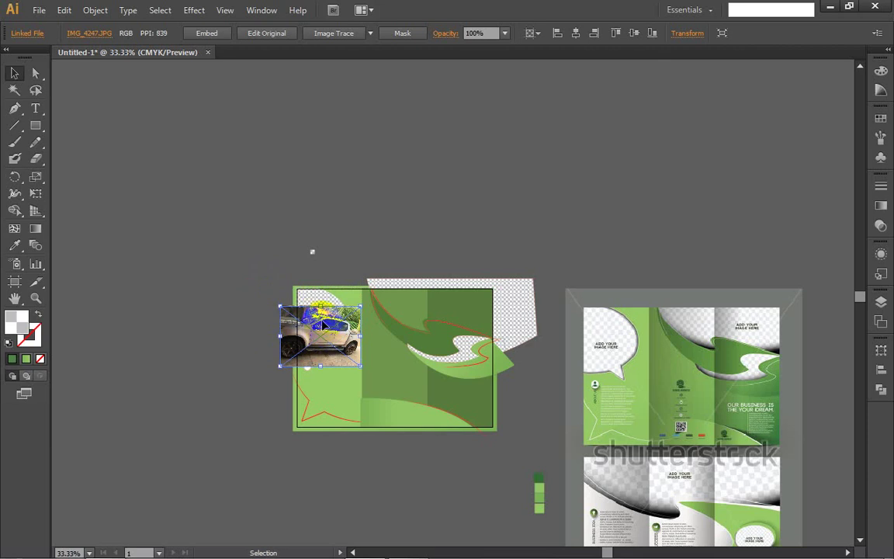
pyautogui.moveTo(322, 326); pyautogui.dragTo(314, 308)
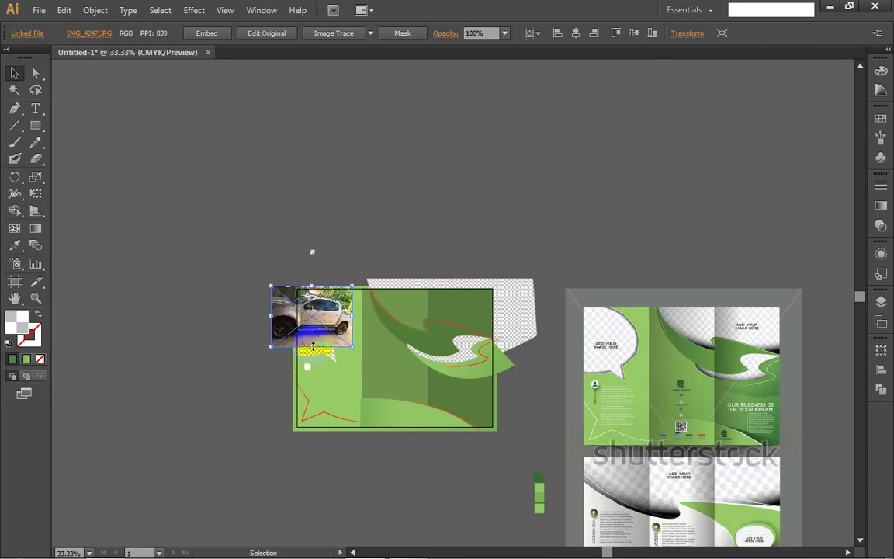
pyautogui.moveTo(314, 306); pyautogui.dragTo(317, 321)
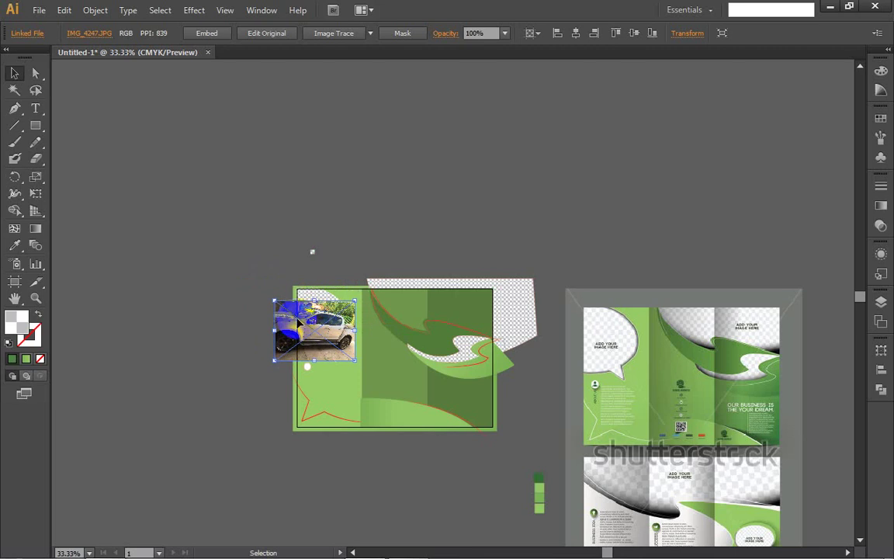
pyautogui.moveTo(274, 299); pyautogui.dragTo(259, 275)
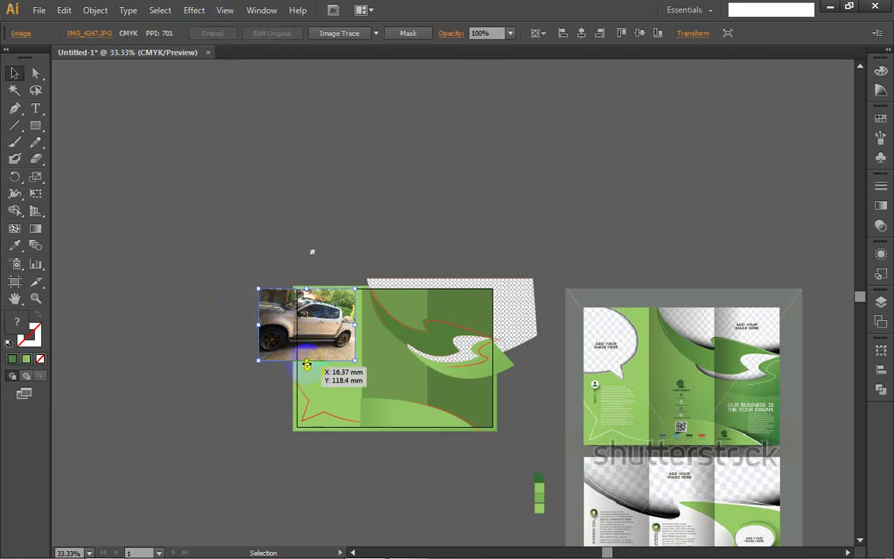
# - Send the embedded truck photo behind all the brochure artwork
pyautogui.press('a')
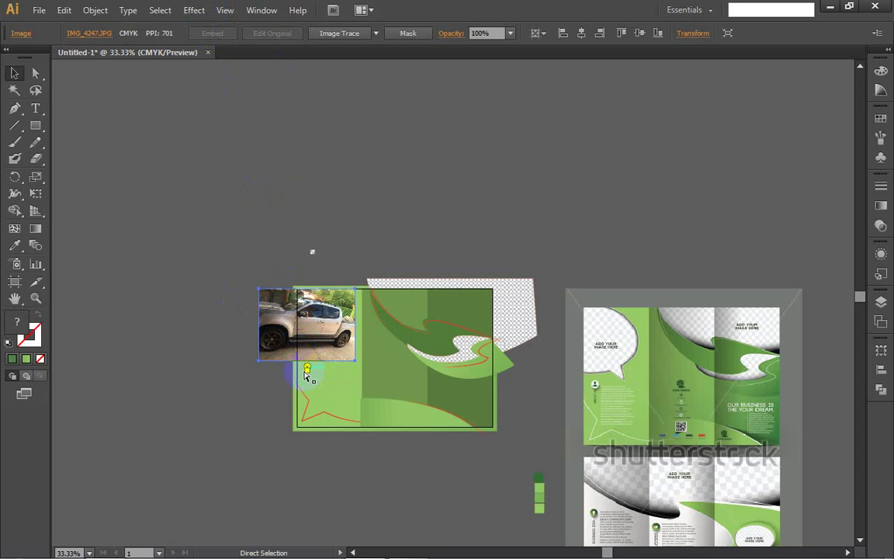
pyautogui.hotkey('ctrl', '[')
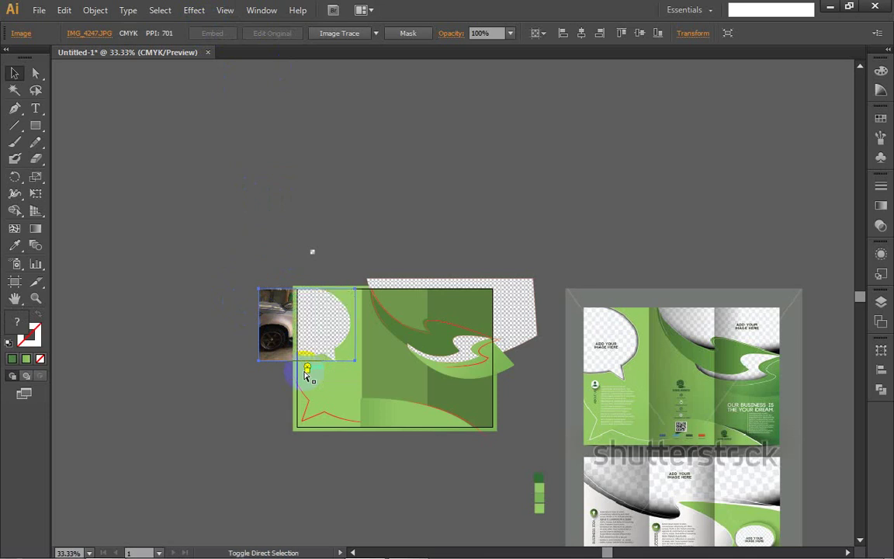
pyautogui.press('v')
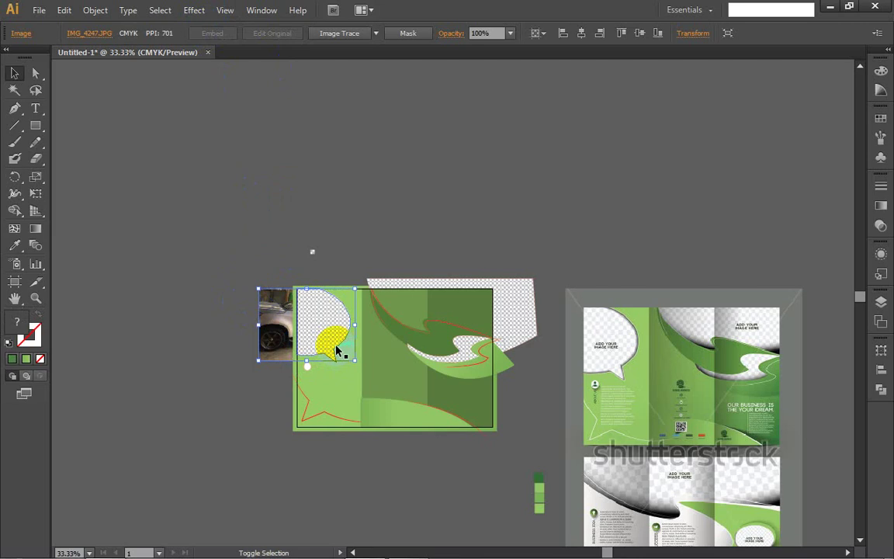
# - Bring the truck photo to the front of the artwork and send it to the back again
pyautogui.keyDown('shift'); pyautogui.click(336, 351); pyautogui.keyUp('shift')
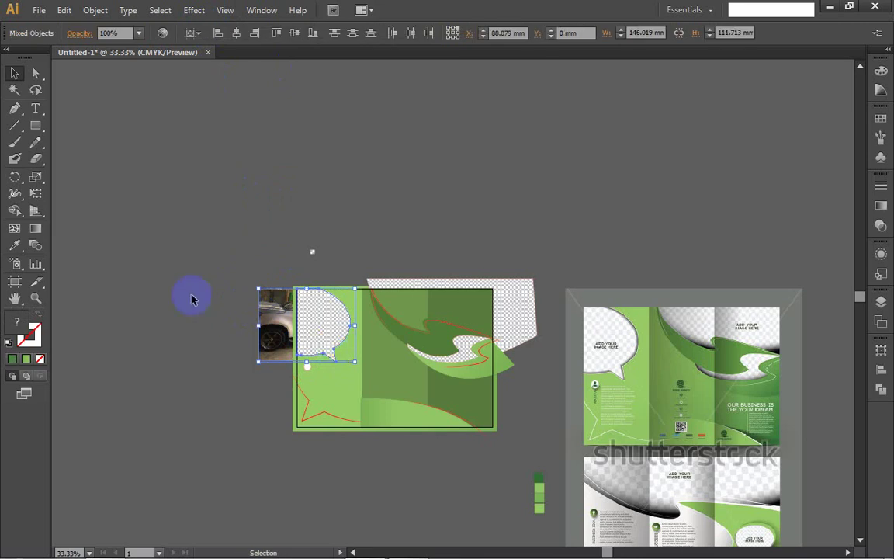
pyautogui.click(262, 249)
pyautogui.click(336, 352)
pyautogui.click(275, 339)
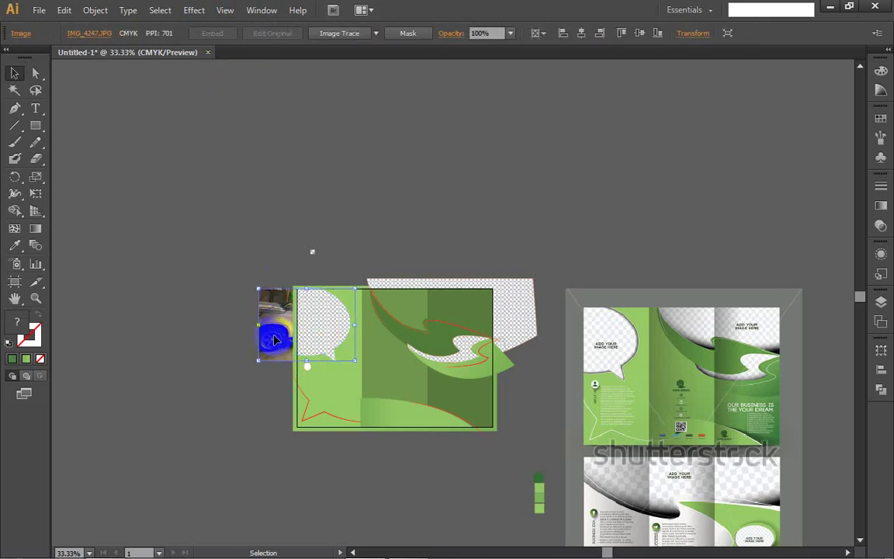
pyautogui.hotkey('ctrl', 'shift', ']')
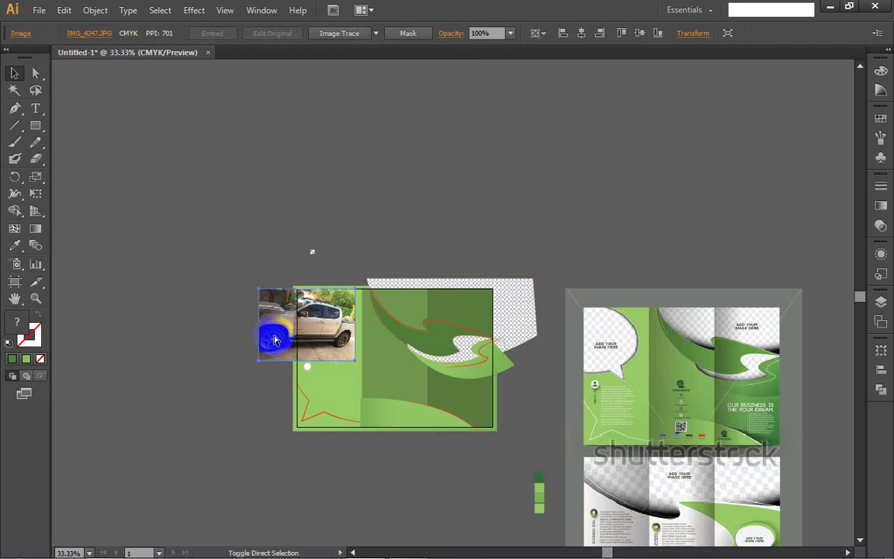
pyautogui.hotkey('ctrl', 'shift', '[')
pyautogui.hotkey('ctrl', ']')
pyautogui.hotkey('ctrl', '[')
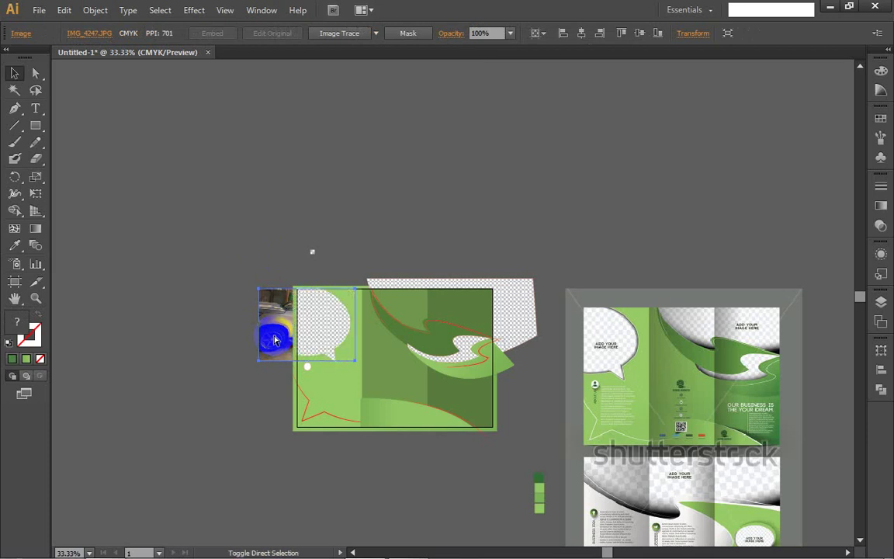
# - Select the speech bubble together with the truck photo and make a clipping mask from them
pyautogui.click(324, 355)
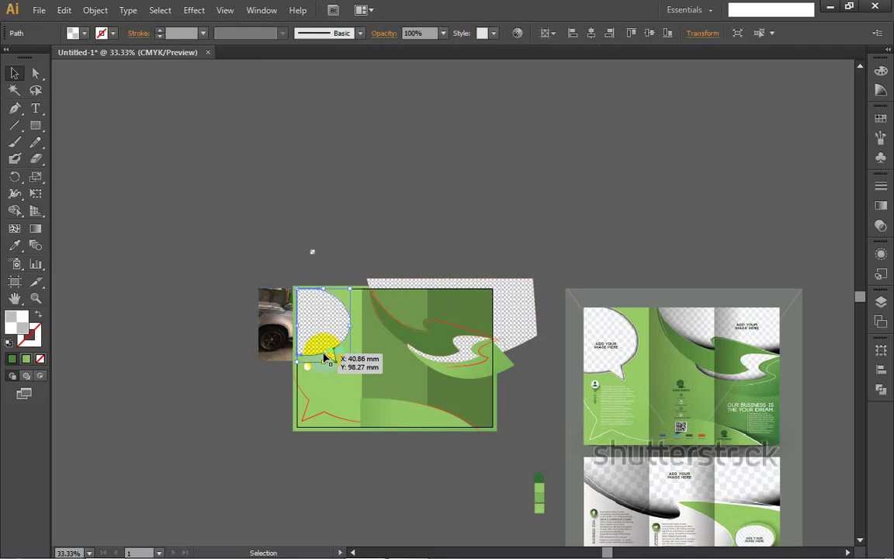
pyautogui.keyDown('shift'); pyautogui.click(266, 332); pyautogui.keyUp('shift')
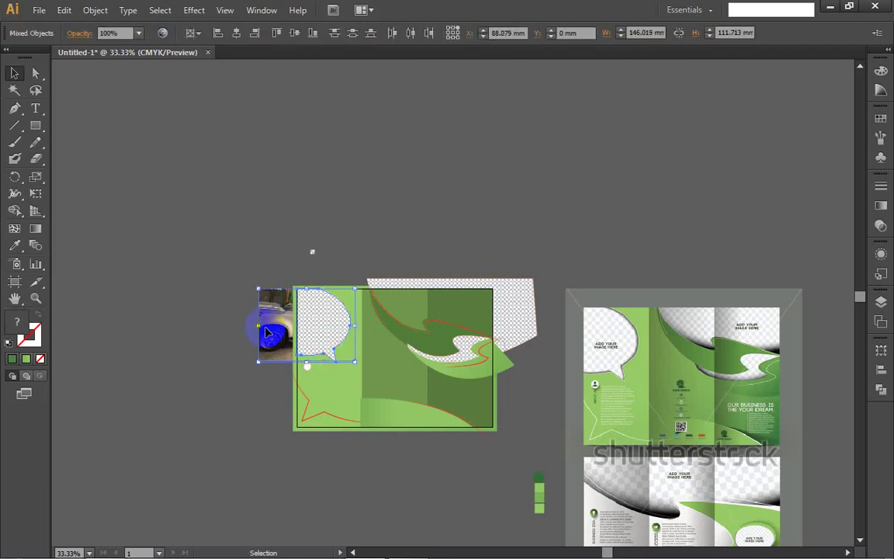
pyautogui.rightClick(271, 329)
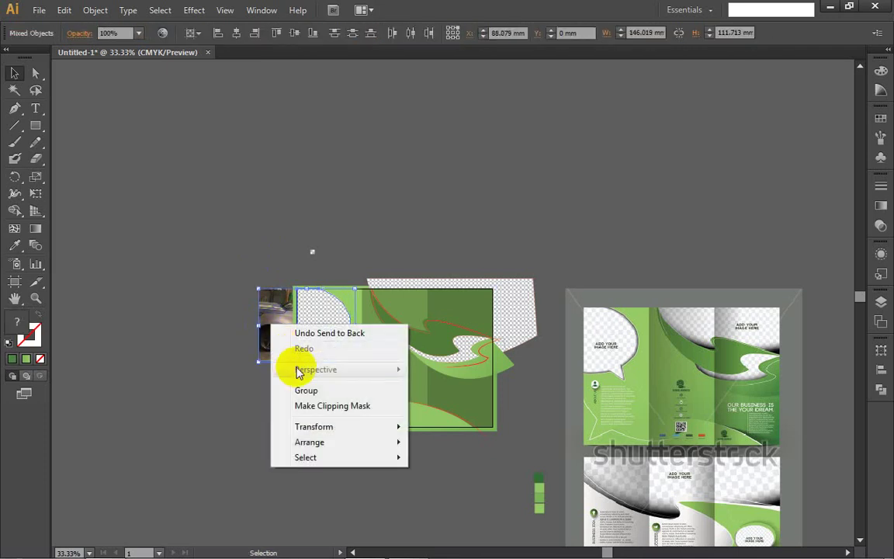
pyautogui.click(320, 407)
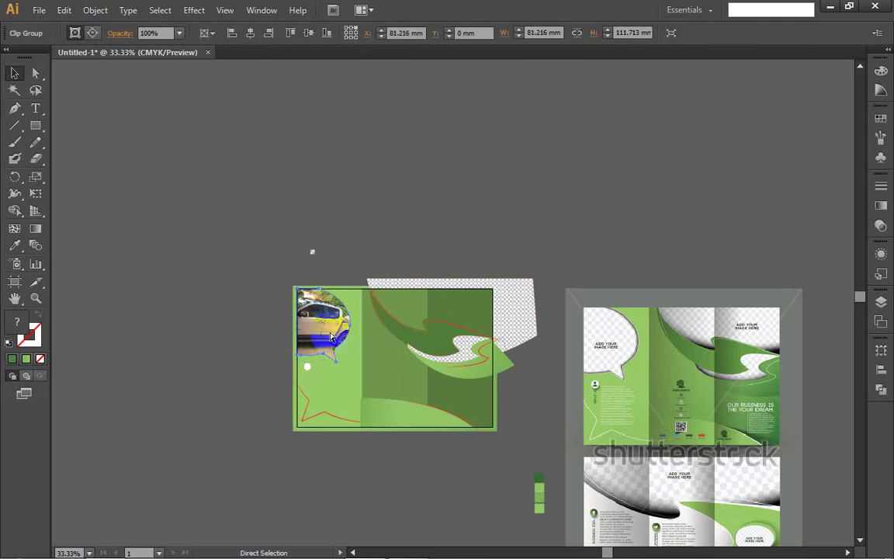
# - Try shifting the clipped truck photo on the left panel and undo the moves
pyautogui.keyDown('alt'); pyautogui.scroll(5, 334, 343); pyautogui.keyUp('alt')
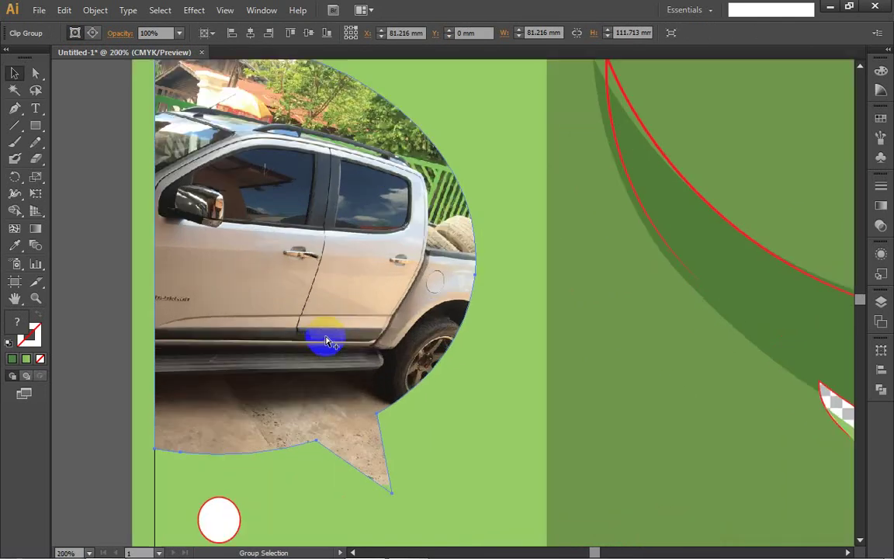
pyautogui.keyDown('alt'); pyautogui.scroll(2, 326, 341); pyautogui.keyUp('alt')
pyautogui.keyDown('alt'); pyautogui.scroll(-2, 326, 341); pyautogui.keyUp('alt')
pyautogui.moveTo(303, 265)
pyautogui.mouseDown()
pyautogui.moveTo(253, 237)
pyautogui.moveTo(288, 262)
pyautogui.mouseUp()
pyautogui.hotkey('ctrl', 'z')
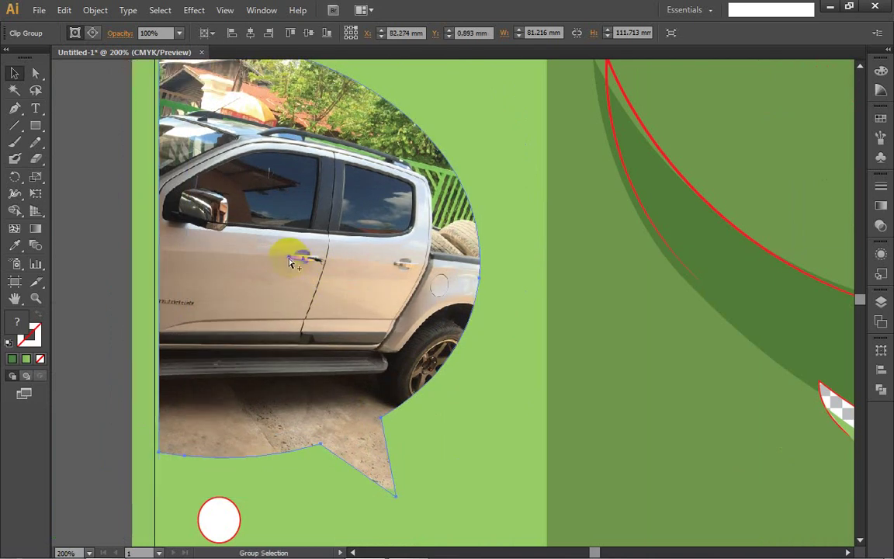
pyautogui.scroll(-2, 289, 262)
pyautogui.moveTo(286, 263)
pyautogui.mouseDown()
pyautogui.moveTo(257, 250)
pyautogui.moveTo(279, 259)
pyautogui.mouseUp()
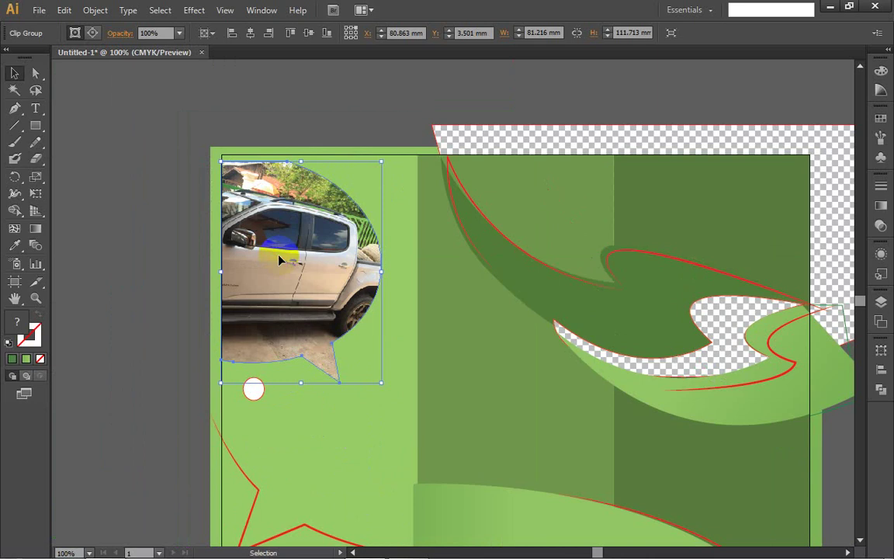
pyautogui.hotkey('ctrl', 'z')
pyautogui.hotkey('ctrl', 'z')
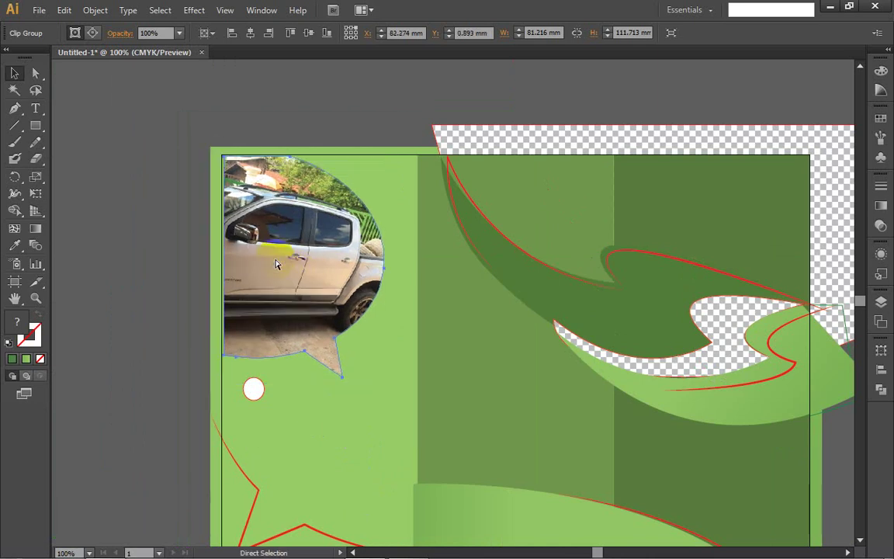
pyautogui.press('v')
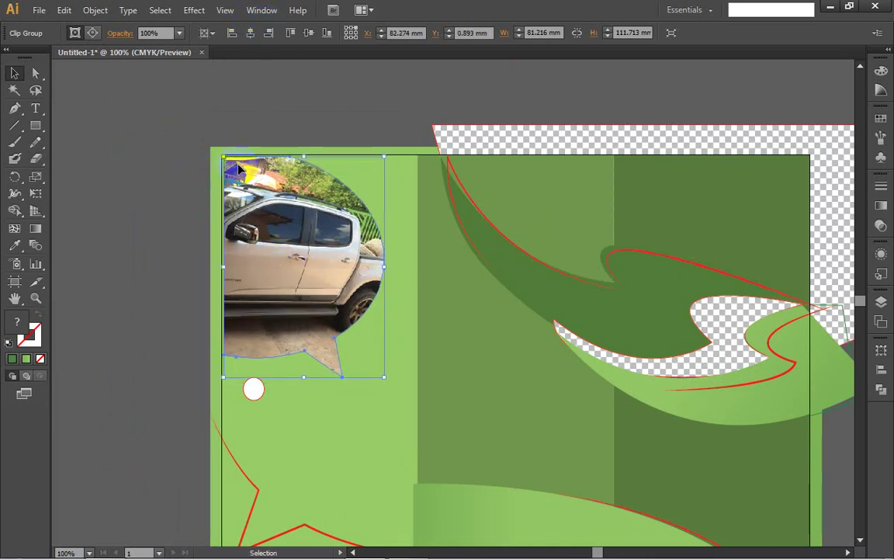
pyautogui.click(36, 73)
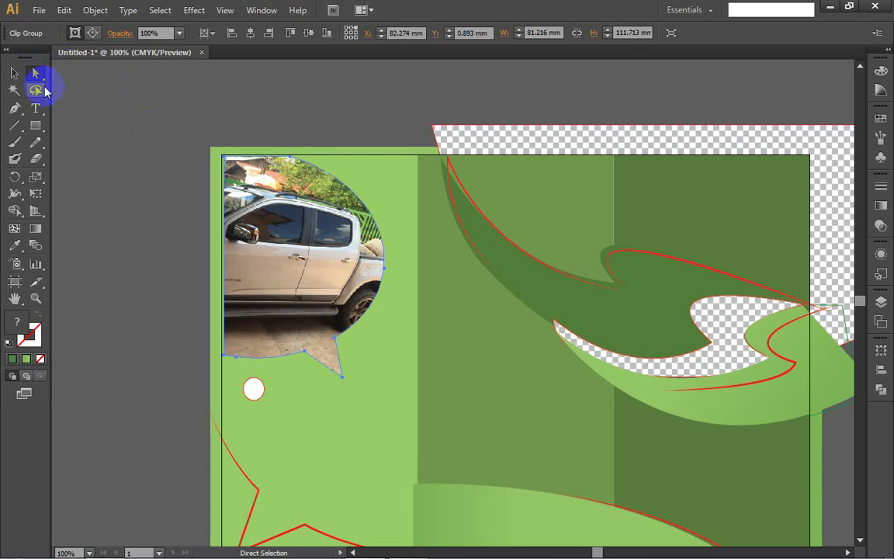
pyautogui.moveTo(269, 157); pyautogui.dragTo(258, 160)
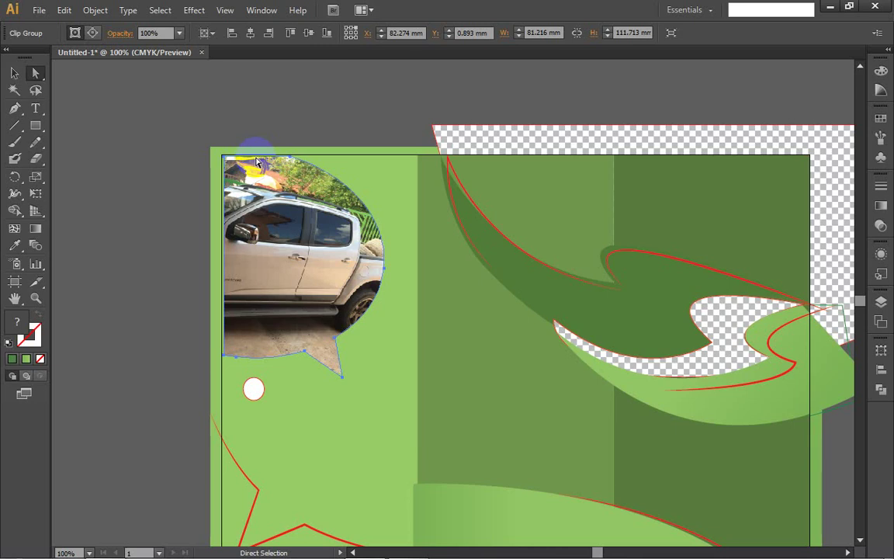
# - Draw an area text frame on the empty canvas beside the brochure's left panel and enter "hjkghkjhkjhkjhjjkjkjh"
pyautogui.hscroll(-5, 109, 268)
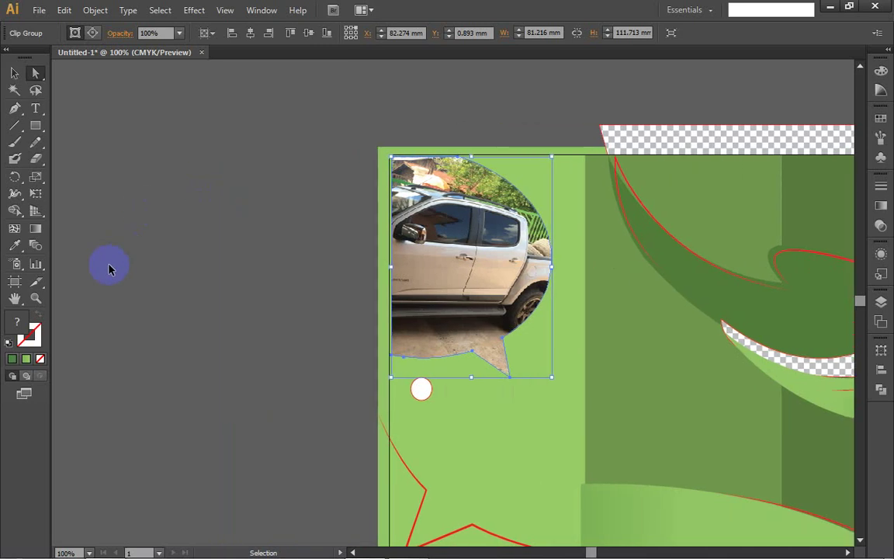
pyautogui.click(39, 111)
pyautogui.moveTo(91, 170); pyautogui.dragTo(251, 342)
pyautogui.press('ctrl')
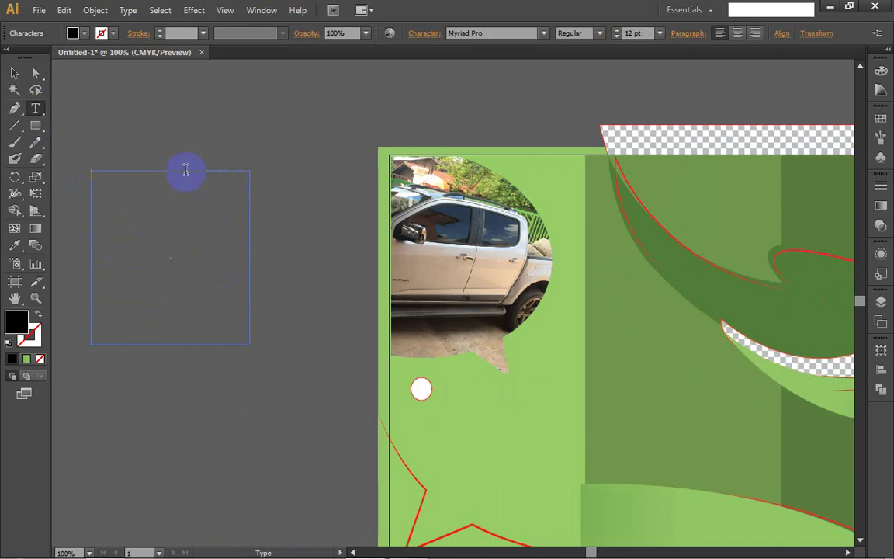
pyautogui.press('ctrl')
pyautogui.write('hjkghkghkjhkjhjjkjkjh')
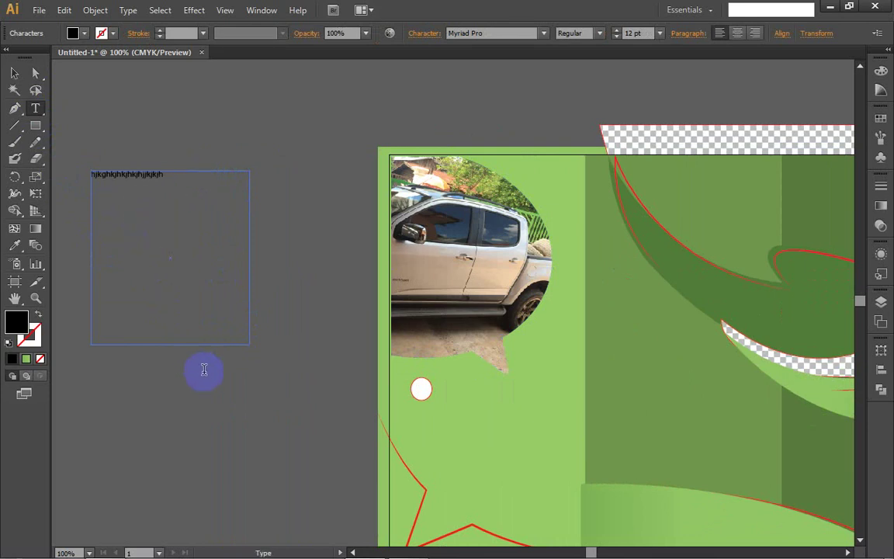
pyautogui.press('ctrl')
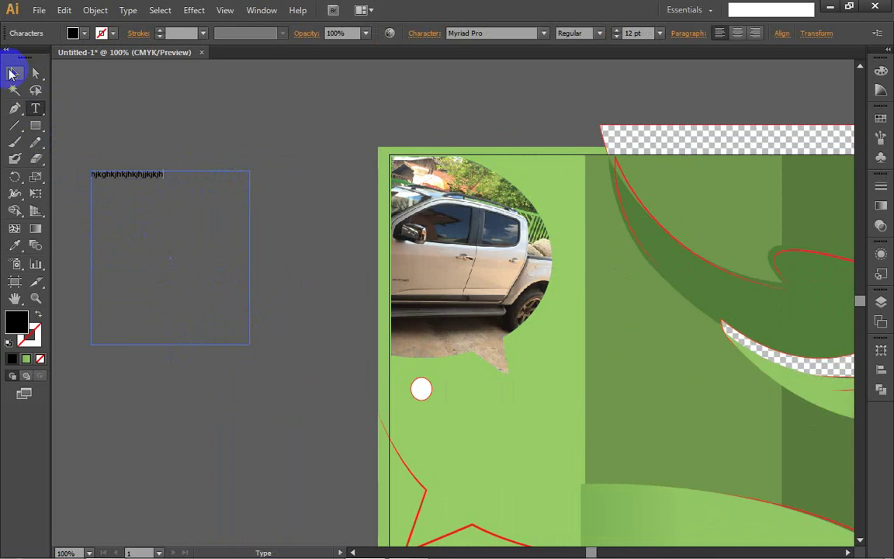
# - Shorten the text frame and thread it to a second frame drawn beside it, overlapping the truck photo's edge
pyautogui.click(14, 72)
pyautogui.moveTo(169, 345); pyautogui.dragTo(171, 296)
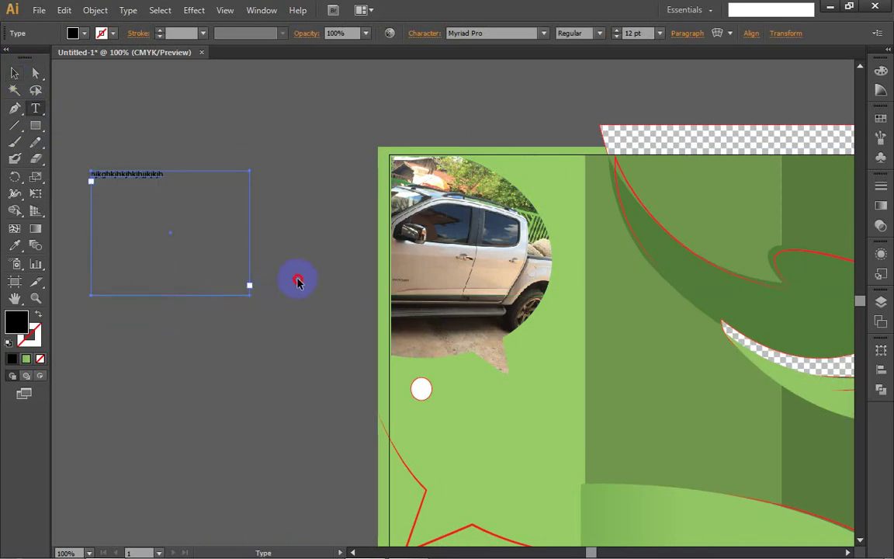
pyautogui.press('t')
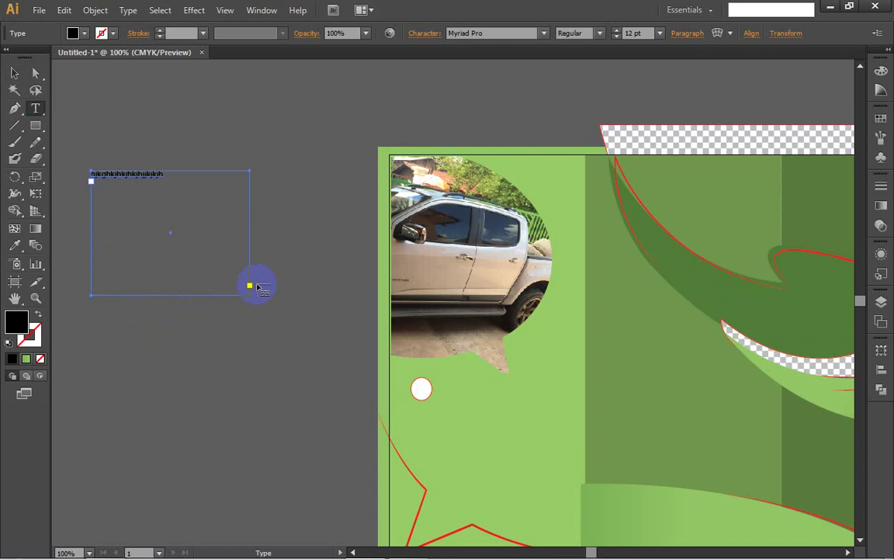
pyautogui.moveTo(294, 214); pyautogui.dragTo(415, 365)
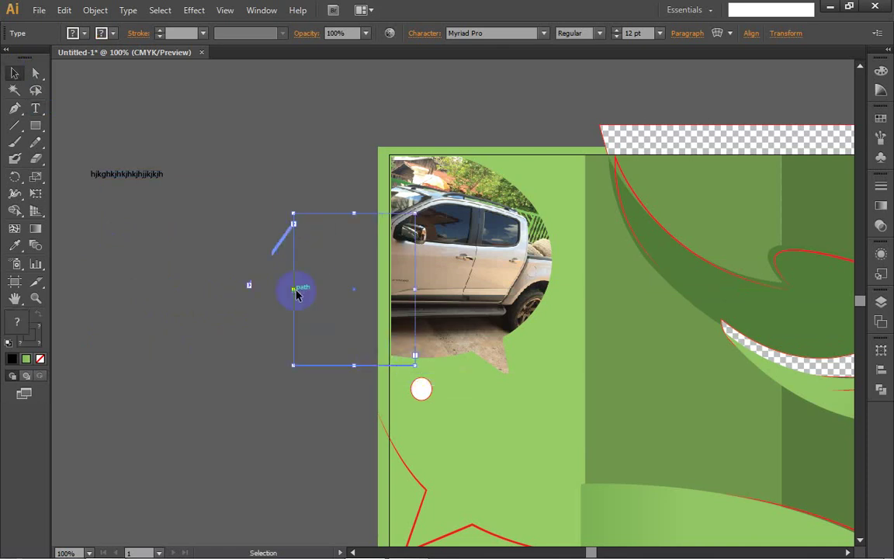
# - Reduce the first text frame's height further so it holds only a few lines
pyautogui.click(160, 175)
pyautogui.moveTo(170, 296); pyautogui.dragTo(169, 224)
pyautogui.click(165, 178)
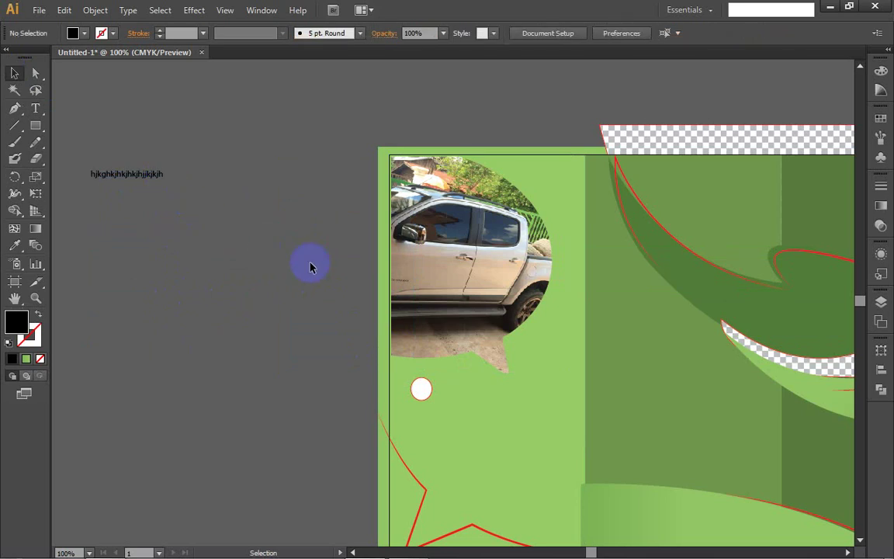
# - Append "fgbdgbf" and long runs of A, B and N to the first frame's text, enough to overflow into the second frame
pyautogui.click(142, 180)
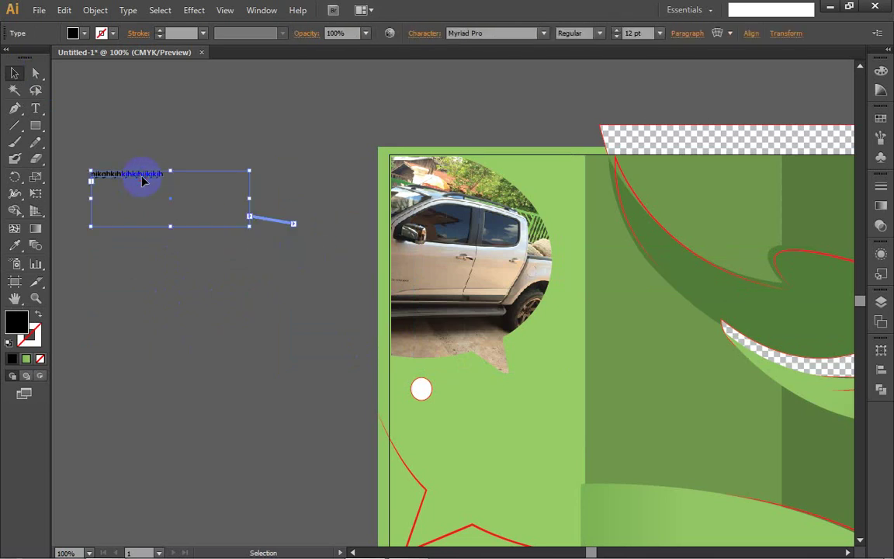
pyautogui.doubleClick(156, 174)
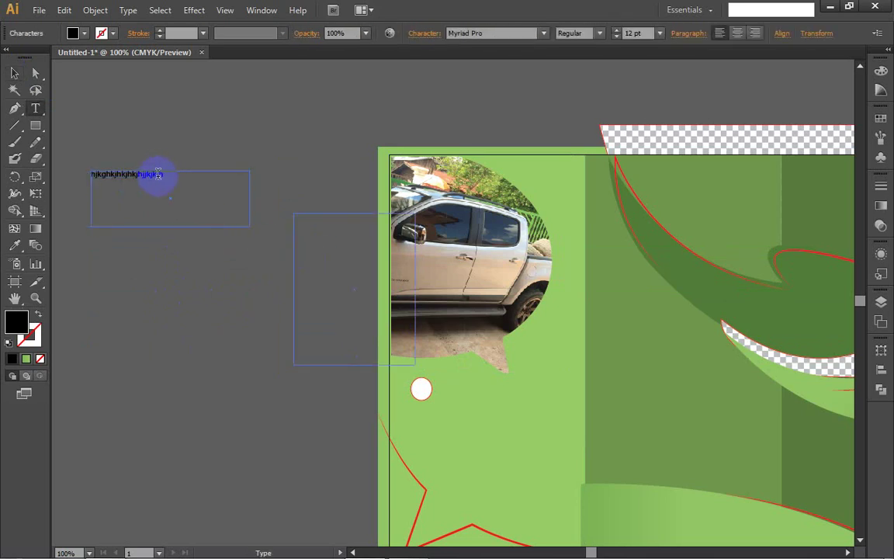
pyautogui.click(185, 201)
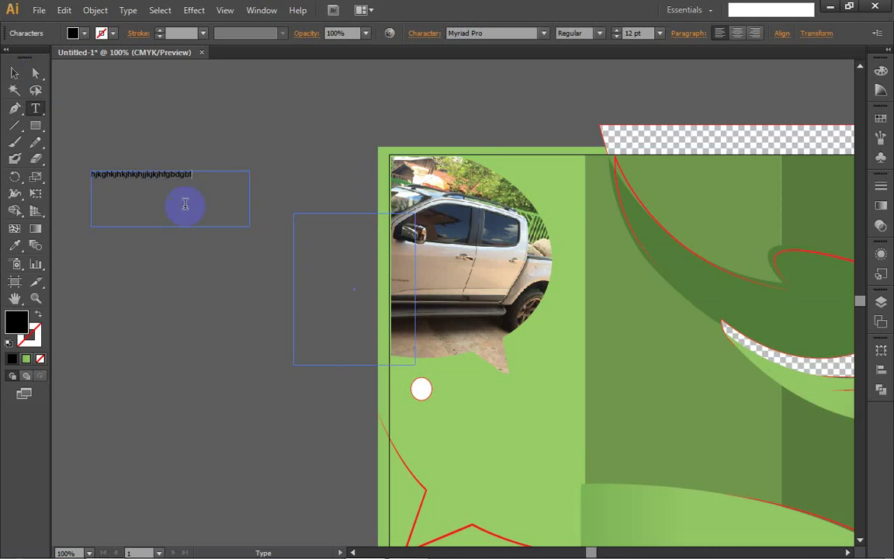
pyautogui.write('fgbdgbfAAAAAAAAAAAAAAAAAAAAA')
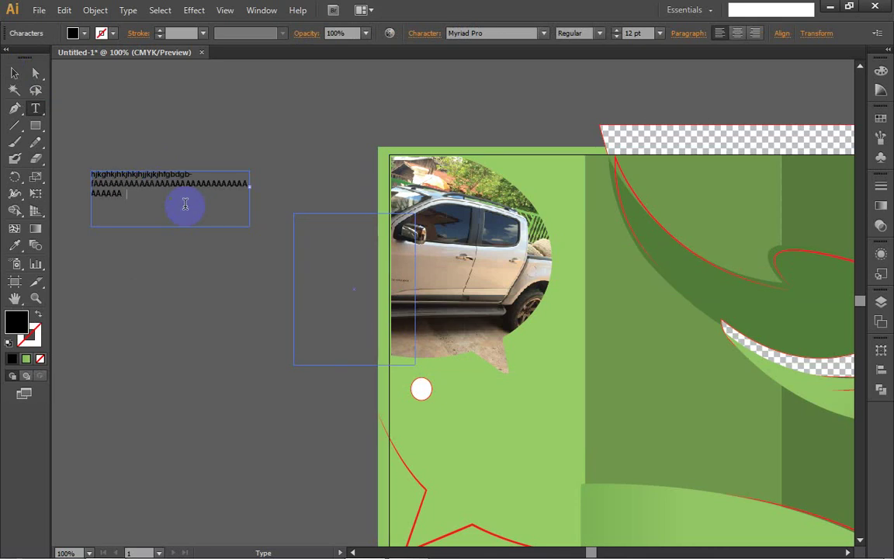
pyautogui.write('AAAAAAAAAAAAAAAAAAAAAA')
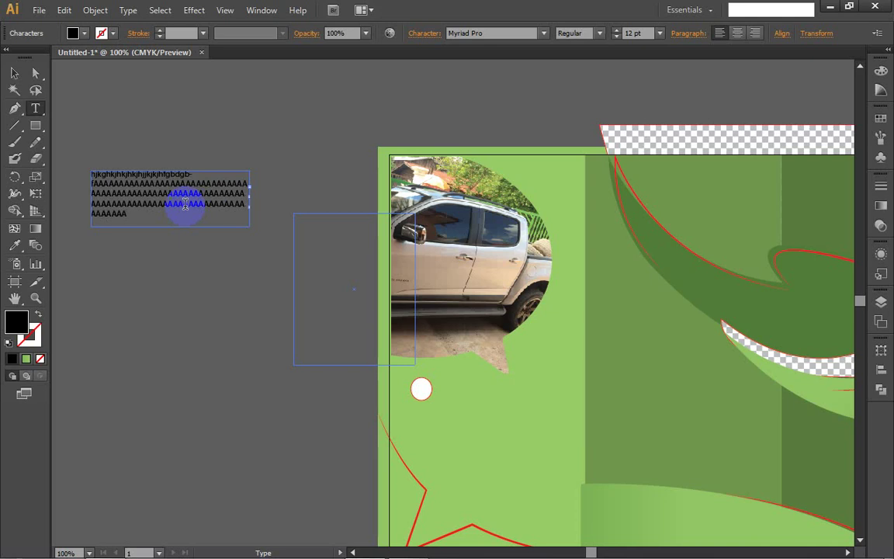
pyautogui.write('AAAAAAAAAAAAAAAAAAAA')
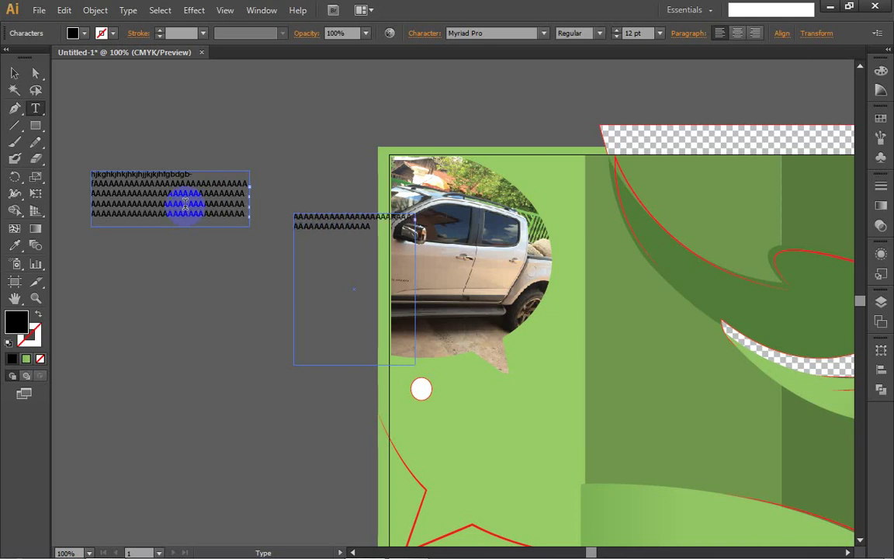
pyautogui.write('AAAAAAAAAAAAAAA')
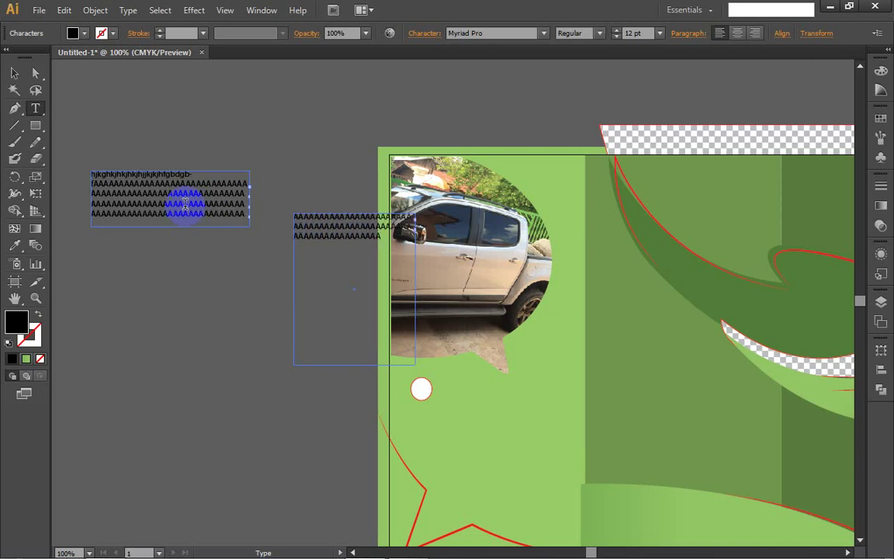
pyautogui.write('BBBBBBBBBBBBBBBBBBBBBBBBBBBBBBBBBBBBBBBBBBB')
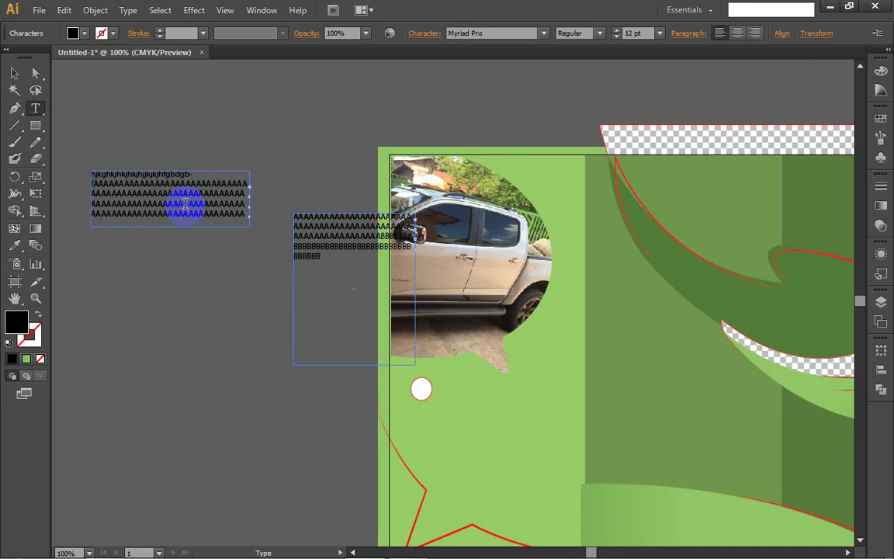
pyautogui.write('BBNNNNNNNNN')
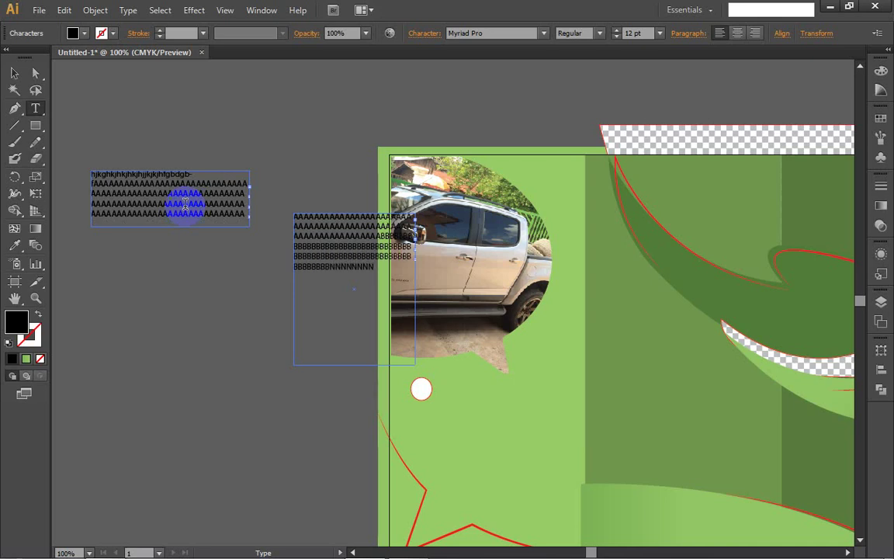
pyautogui.write('NNNNNNNNNNNNNNNNNNNNNNNNNNNNNNNNNNN')
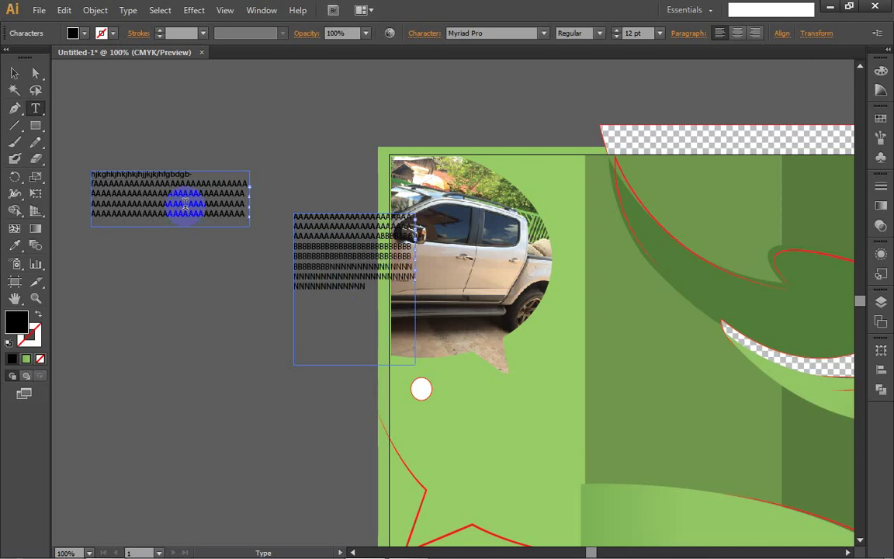
pyautogui.write('NNNNNNNNNNNNNNNNNNNNNNNNNNNNNNNNNN')
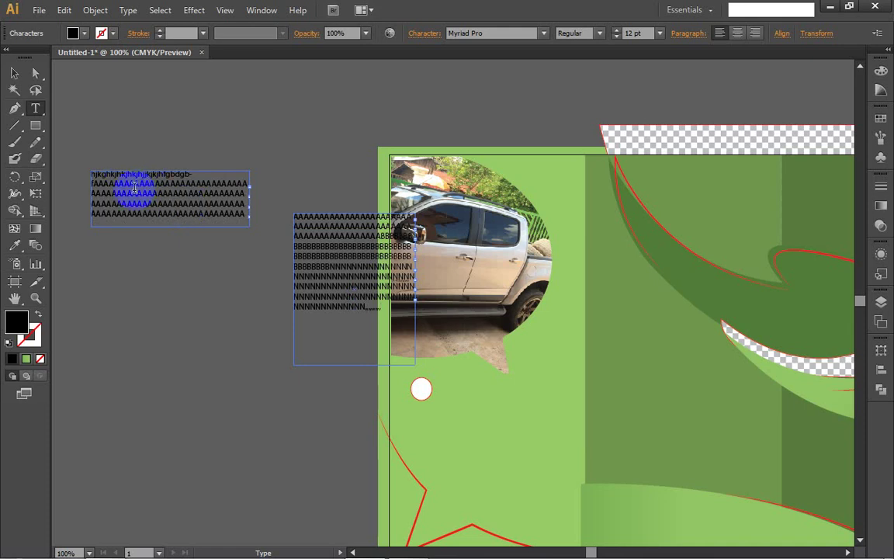
# - Insert a long run of D characters in the middle of the first frame's text
pyautogui.write('DDDDDDDDDDDDDDDD')
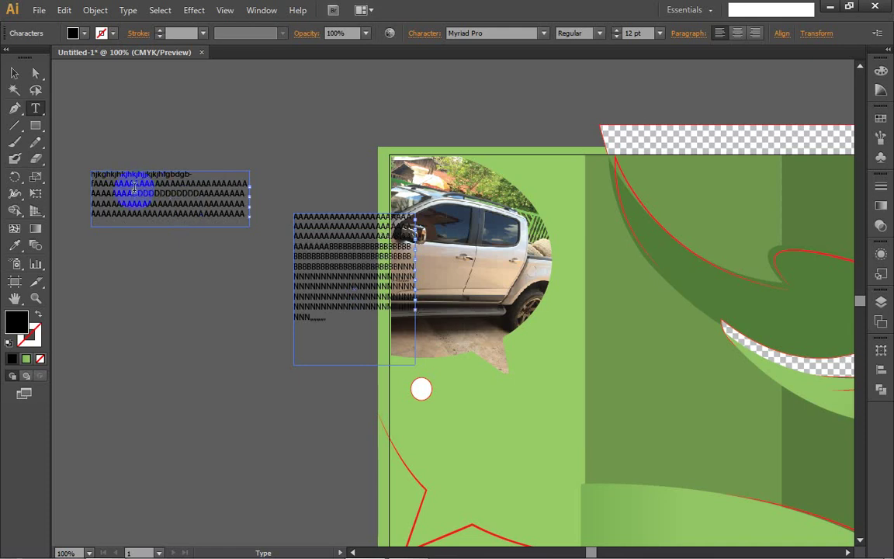
pyautogui.write('DDDDDDDDDDDDDDDD')
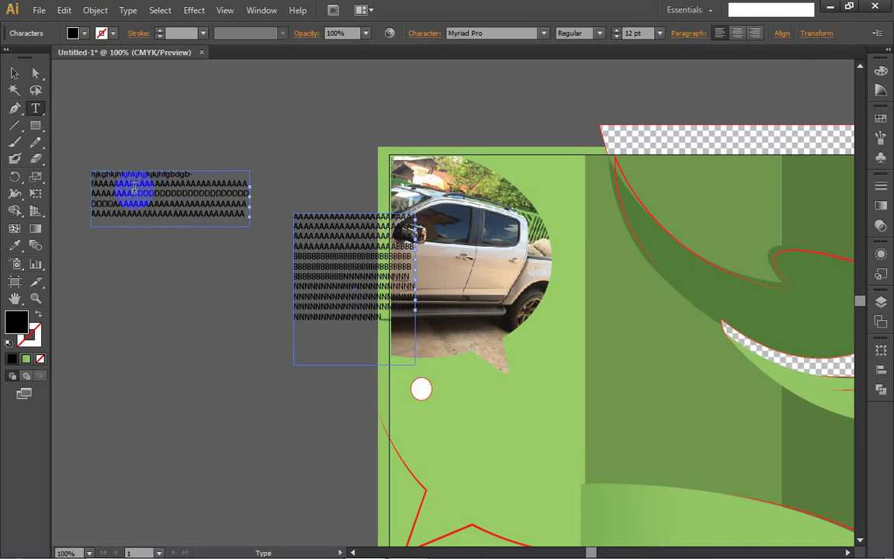
pyautogui.write('DDDDDDDDDDD')
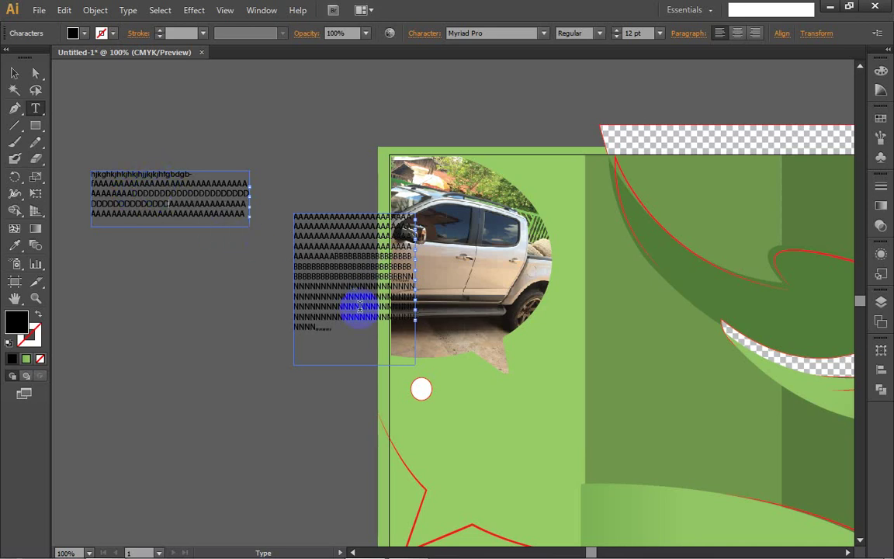
# - Thread the second text frame to a third, wide frame drawn on the empty canvas below the first one
pyautogui.press('Escape')
pyautogui.keyDown('ctrl'); pyautogui.click(311, 222); pyautogui.keyUp('ctrl')
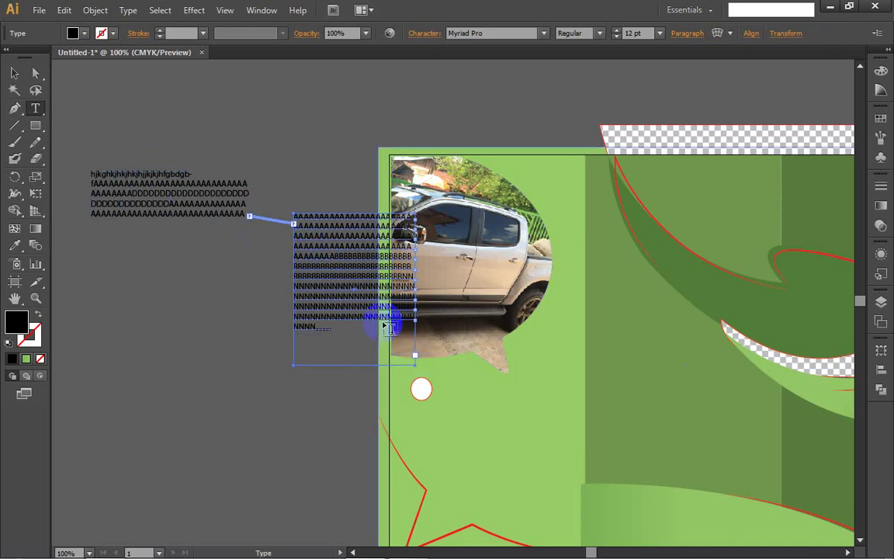
pyautogui.click(13, 75)
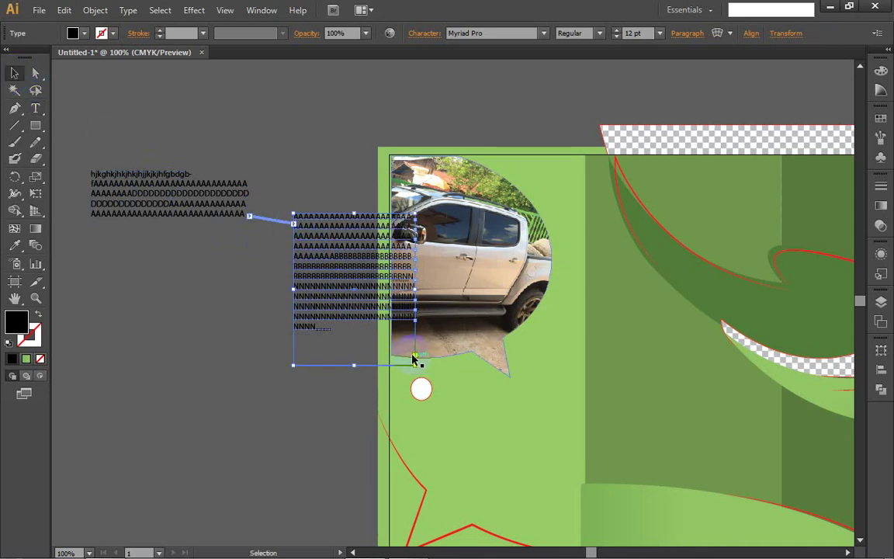
pyautogui.press('t')
pyautogui.click(318, 373)
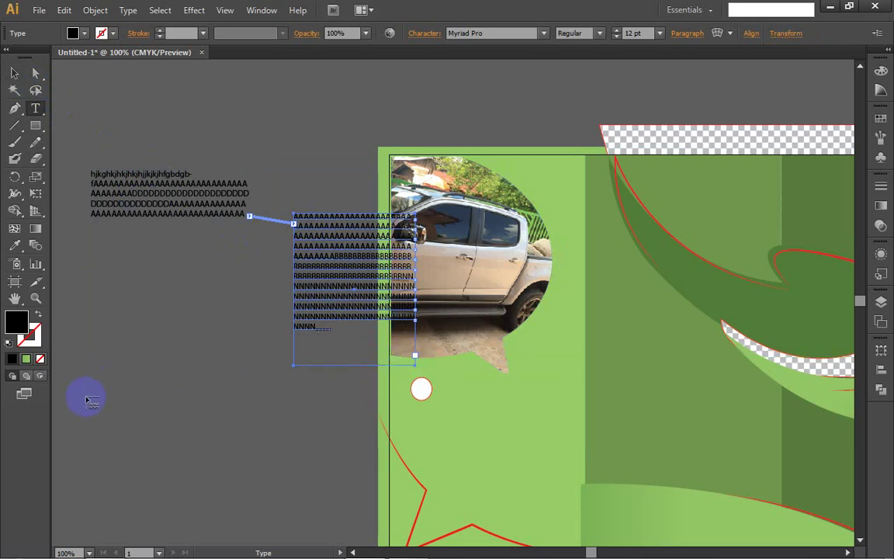
pyautogui.moveTo(87, 399); pyautogui.dragTo(260, 495)
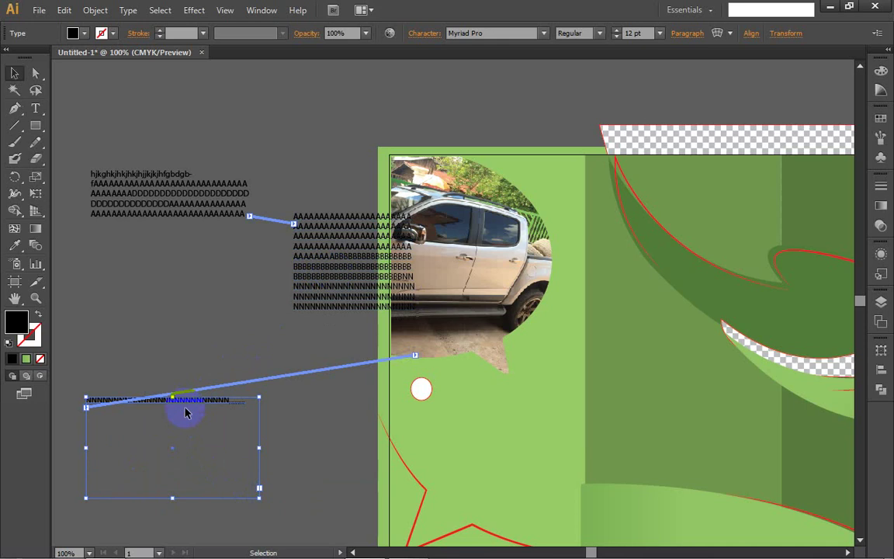
# - Insert a long run of E characters within the D run in the first text frame
pyautogui.doubleClick(124, 180)
pyautogui.click(122, 180)
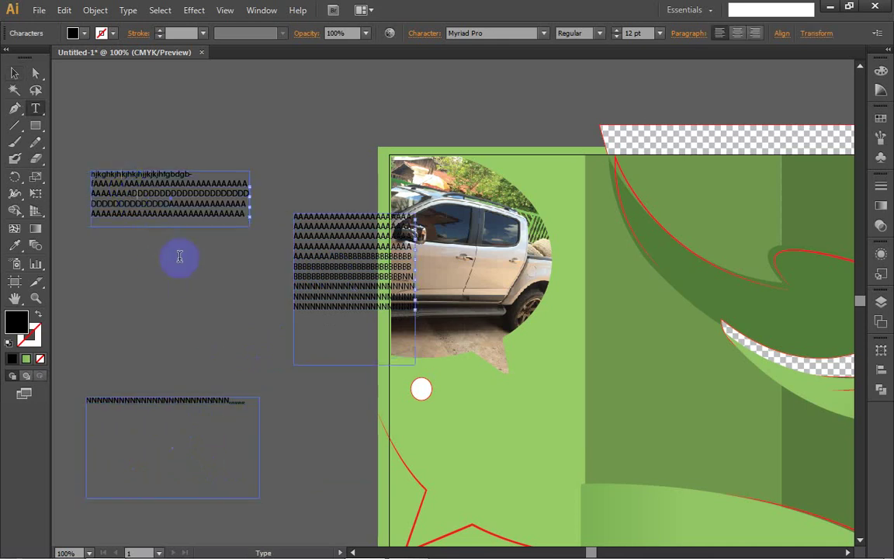
pyautogui.write('EEEEEEEEEEE')
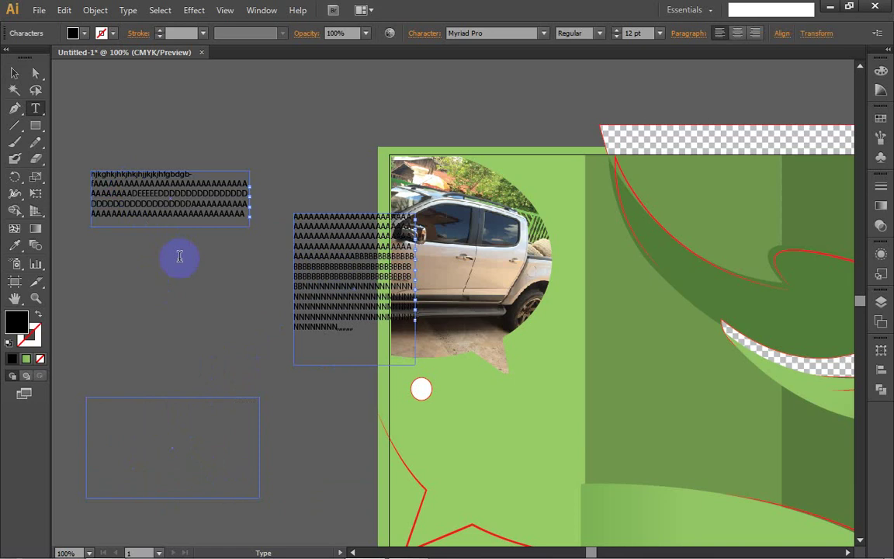
pyautogui.write('EEEEEEEEEEE')
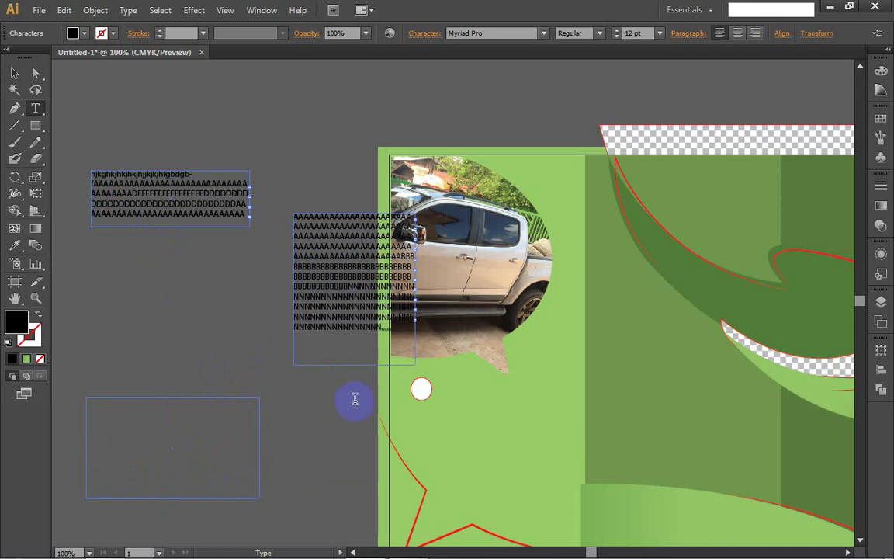
pyautogui.write('EEEEEEE')
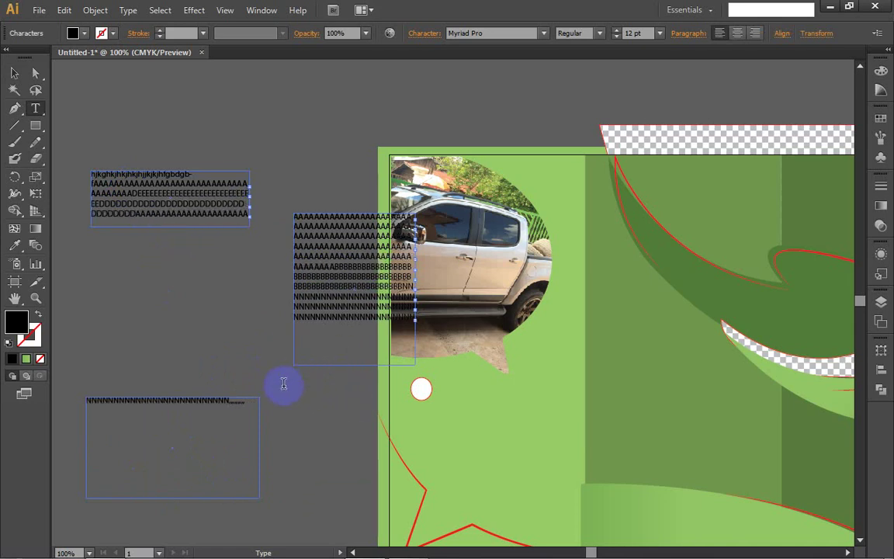
# - Select the whole threaded story from the third frame to examine how it runs through the three linked text frames
pyautogui.click(239, 404)
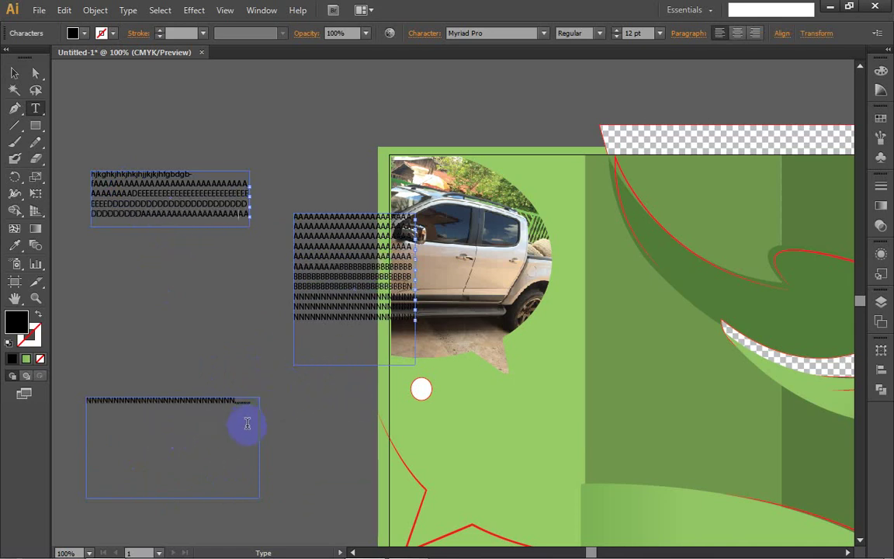
pyautogui.hotkey('ctrl', 'a')
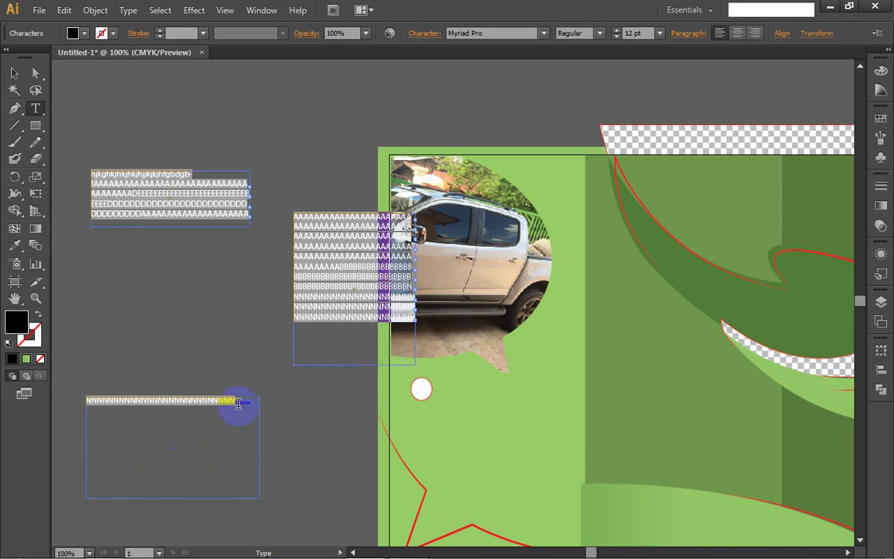
pyautogui.moveTo(243, 403); pyautogui.dragTo(208, 224)
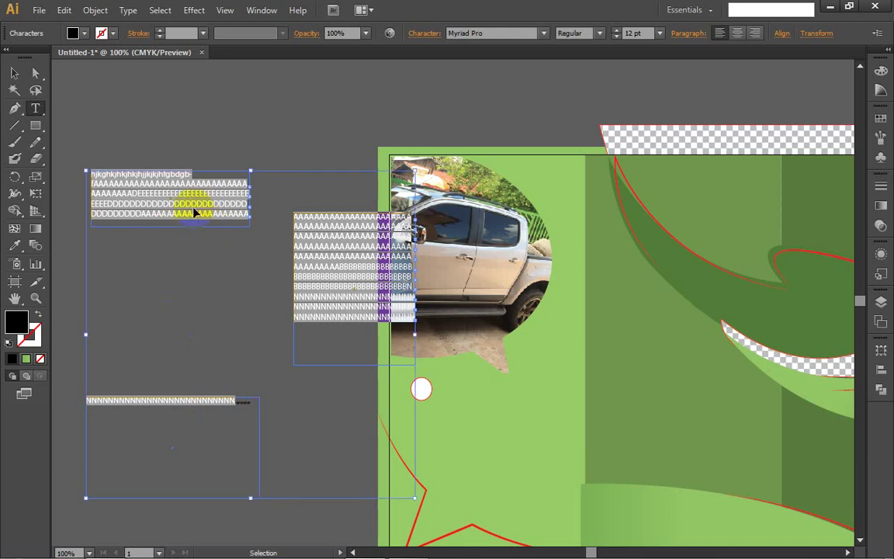
pyautogui.keyDown('ctrl'); pyautogui.click(195, 208); pyautogui.keyUp('ctrl')
pyautogui.moveTo(202, 402); pyautogui.dragTo(202, 402)
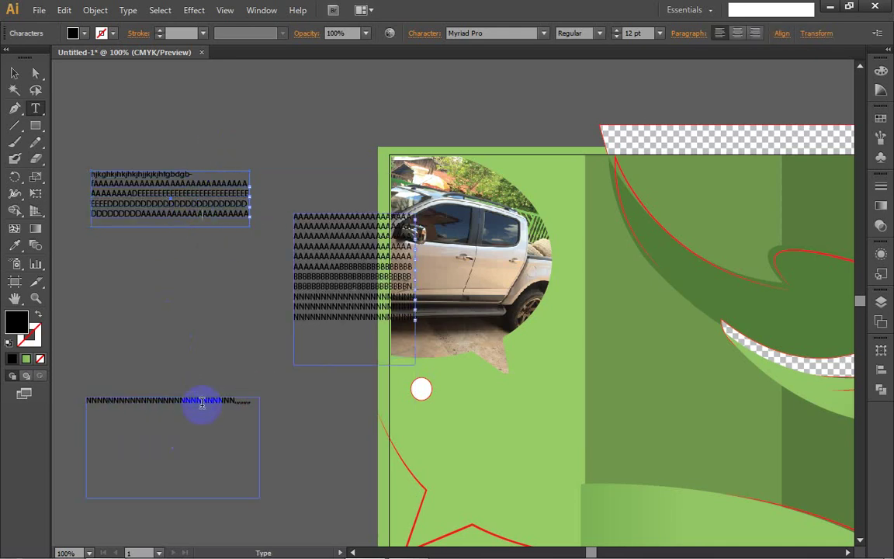
pyautogui.keyDown('ctrl'); pyautogui.click(222, 198); pyautogui.keyUp('ctrl')
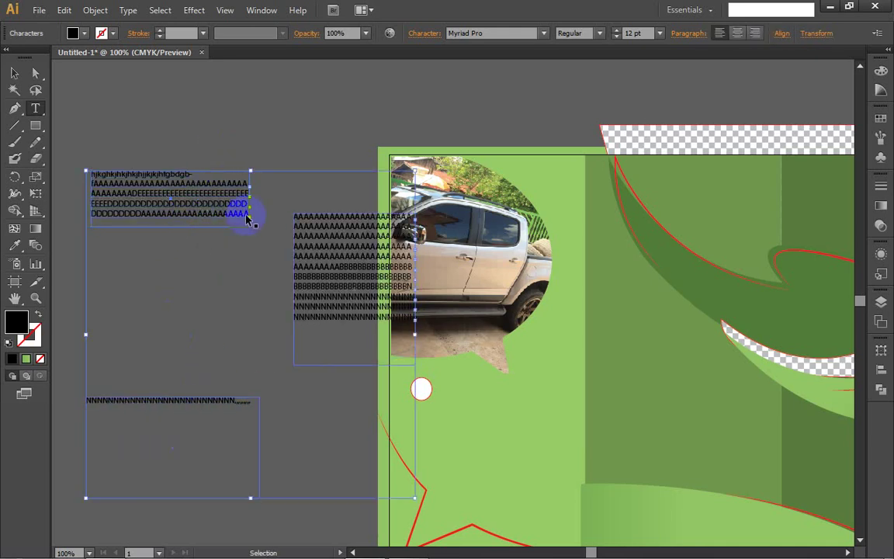
pyautogui.keyDown('ctrl'); pyautogui.click(279, 118); pyautogui.keyUp('ctrl')
pyautogui.click(169, 401)
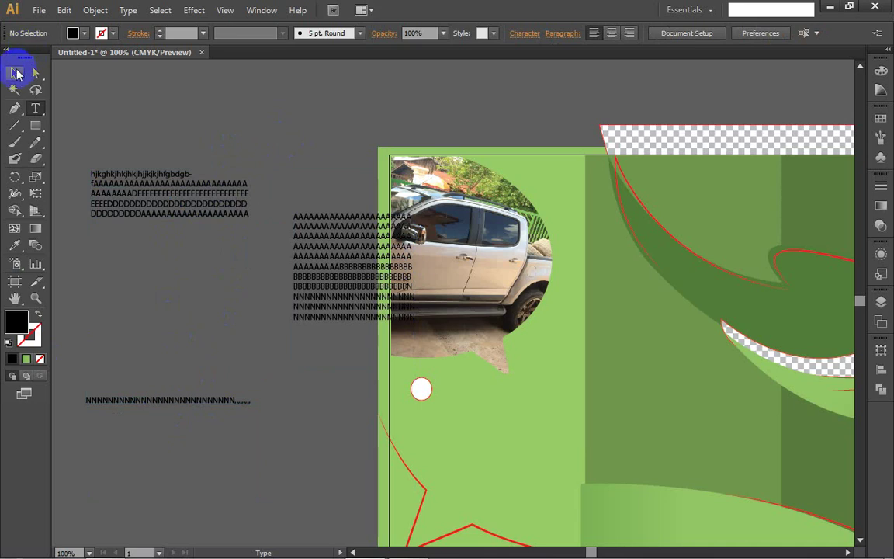
# - Insert a mix of A, S and D letters followed by a run of F within the N run in the third text frame
pyautogui.click(15, 72)
pyautogui.click(159, 405)
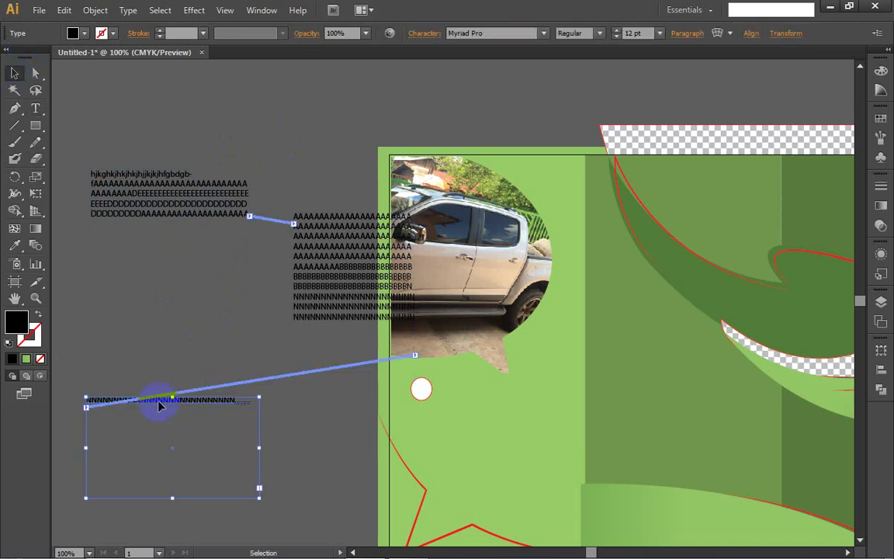
pyautogui.doubleClick(174, 404)
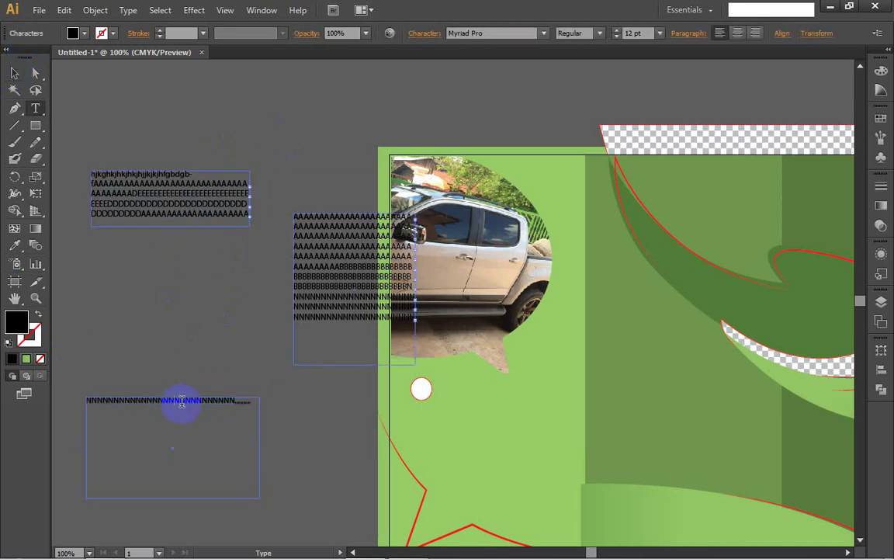
pyautogui.write('ASA')
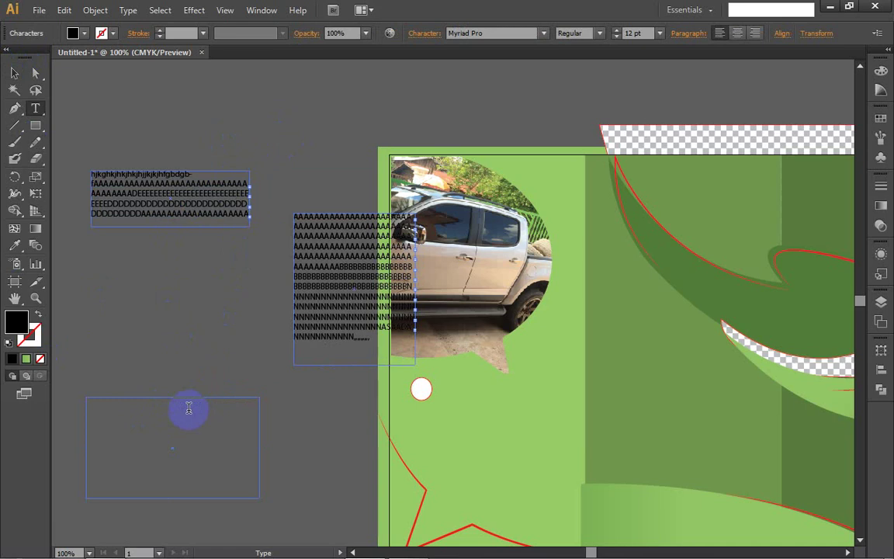
pyautogui.write('ADAADAADASFFF')
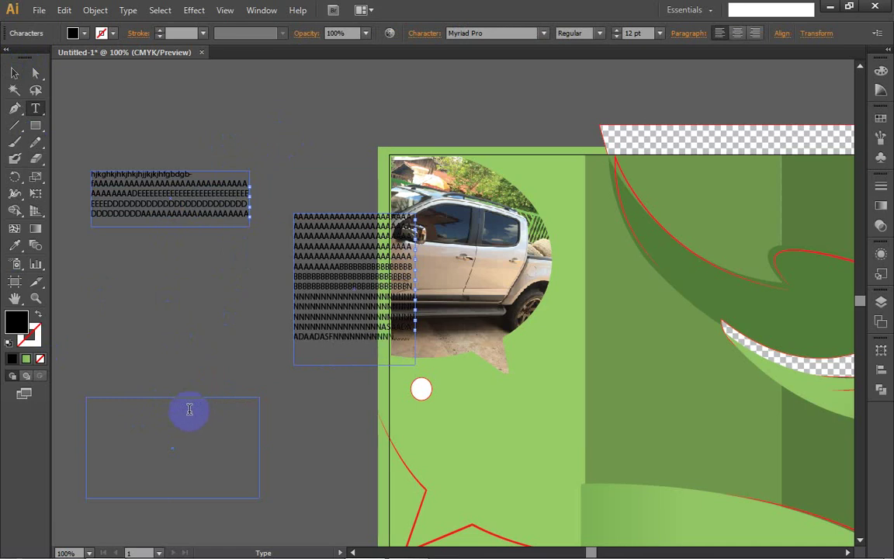
pyautogui.write('FFFFFFF')
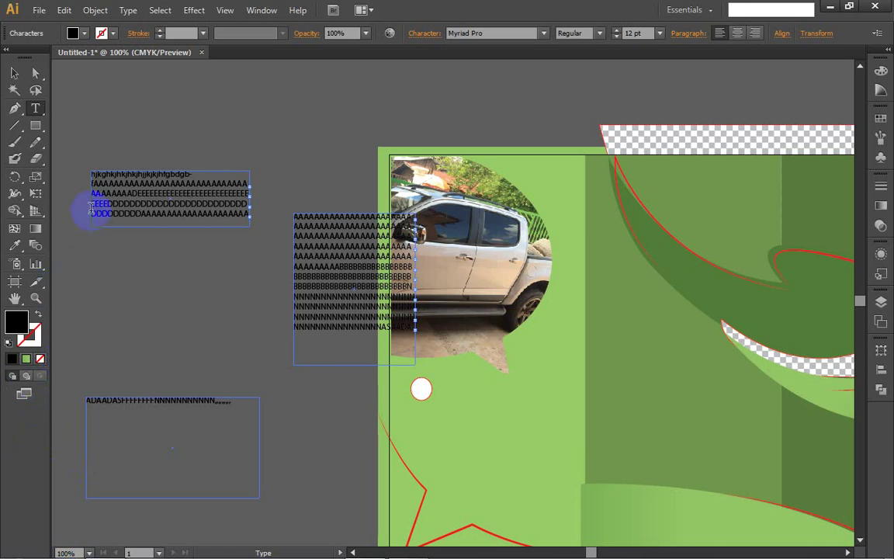
# - Move the three threaded text frames together so the first one sits on the brochure's first panel, below the car photo
pyautogui.click(13, 72)
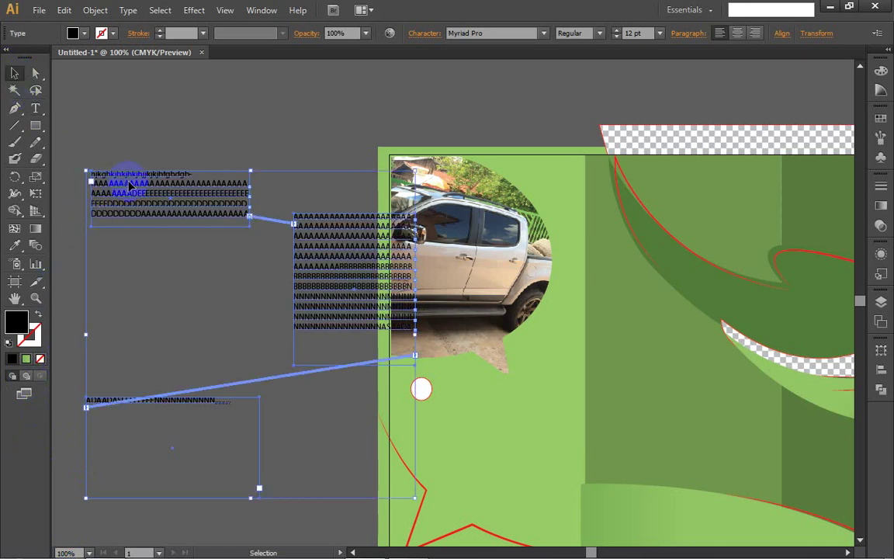
pyautogui.hscroll(3, 124, 184)
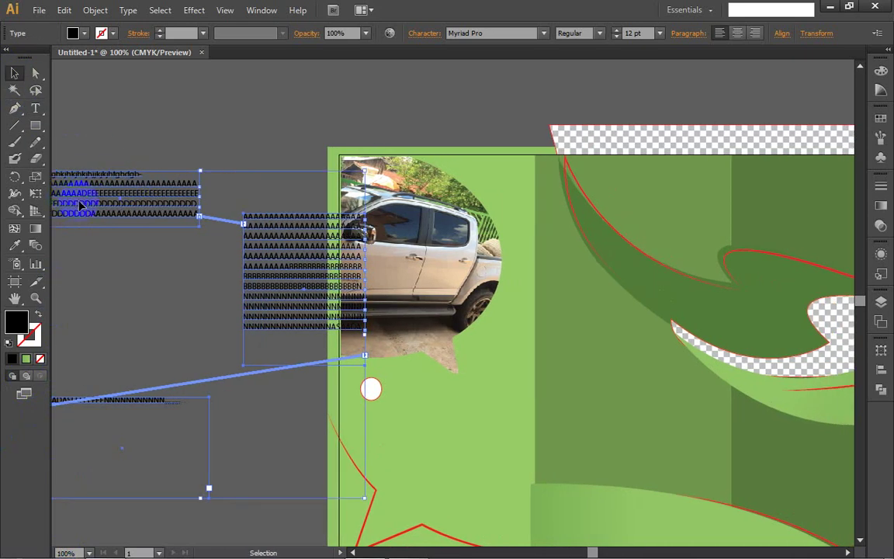
pyautogui.scroll(-3, 70, 198)
pyautogui.moveTo(70, 196); pyautogui.dragTo(237, 319)
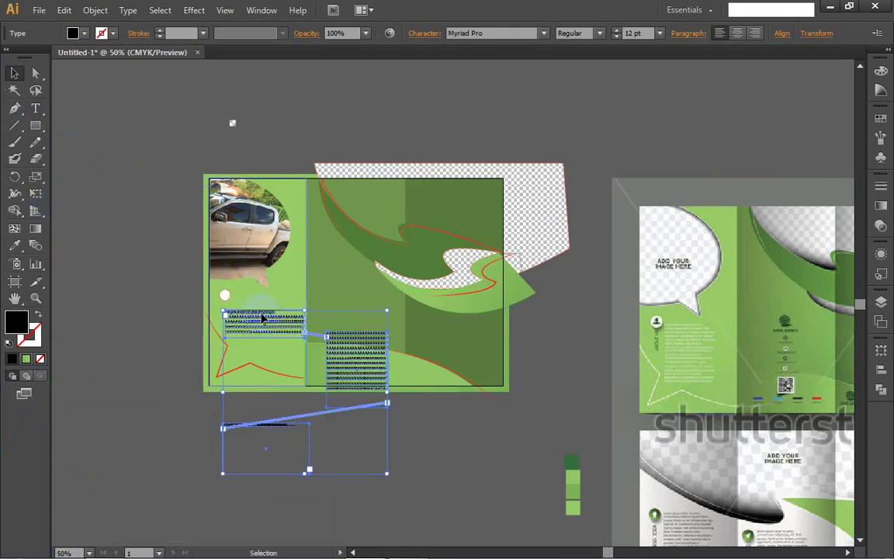
# - Break the thread between the second and third text frames at the third frame's in port
pyautogui.moveTo(285, 440); pyautogui.dragTo(372, 469)
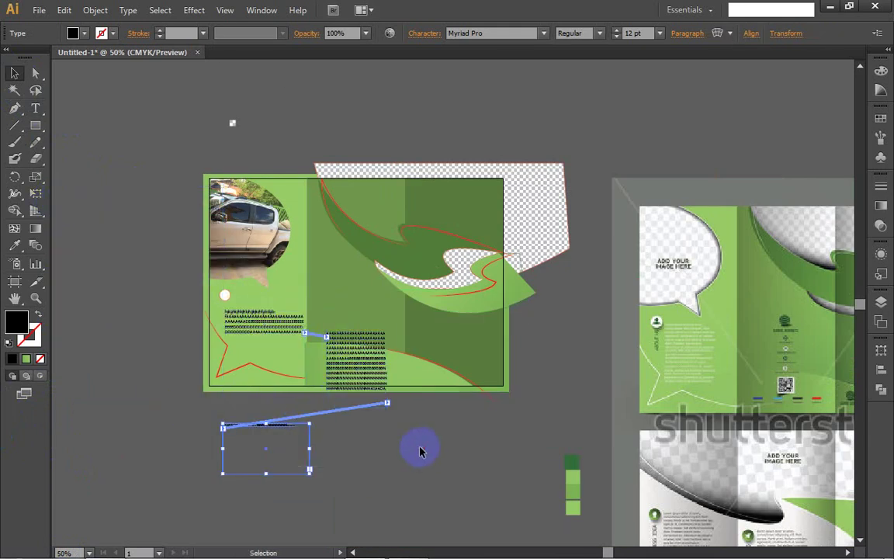
pyautogui.click(287, 464)
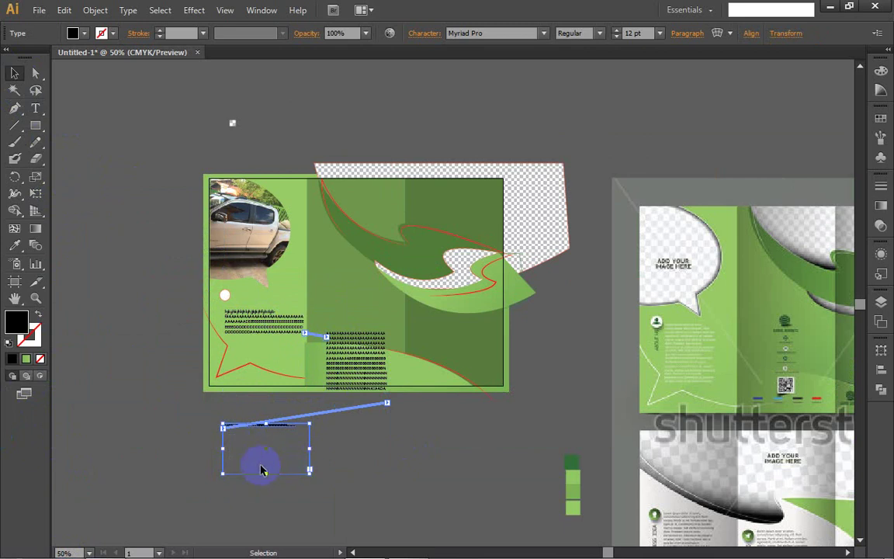
pyautogui.click(223, 427)
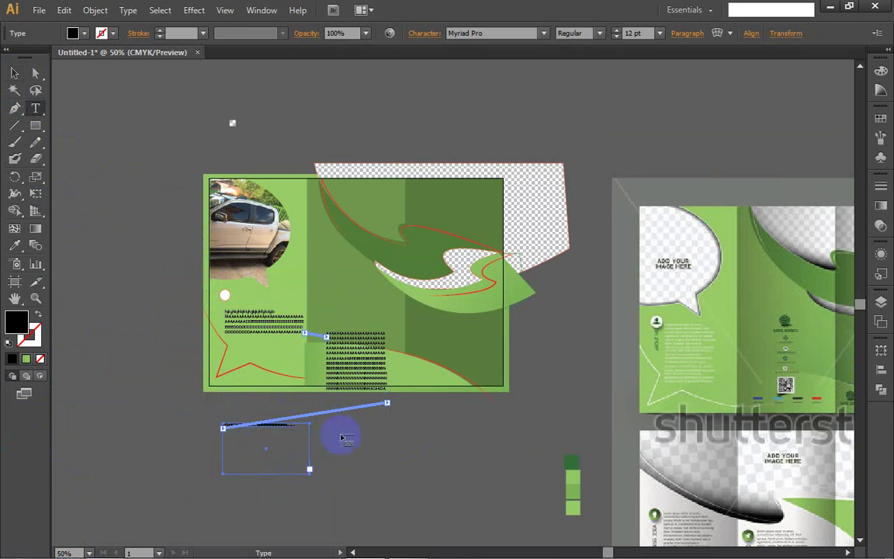
pyautogui.rightClick(222, 434)
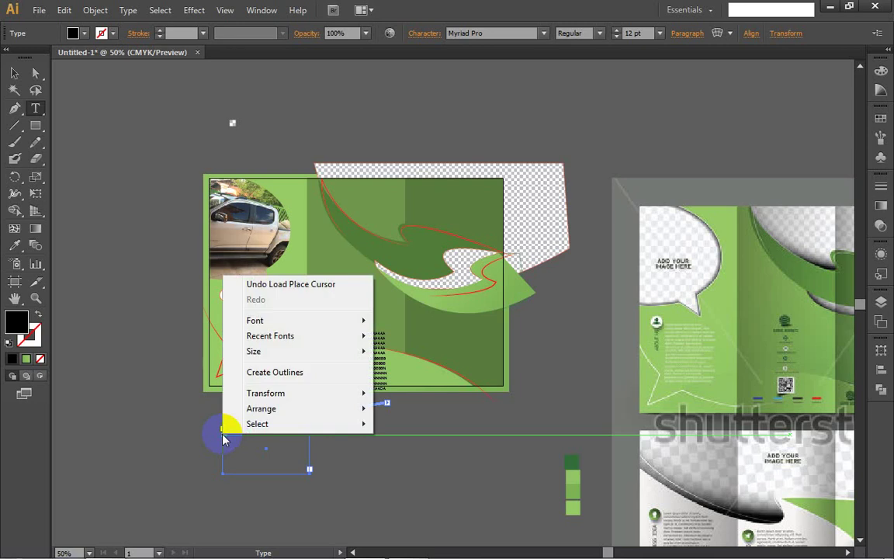
pyautogui.click(222, 431)
# - Try moving the detached third frame onto the brochure beside the second text frame, and undo the move
pyautogui.moveTo(223, 431); pyautogui.dragTo(351, 350)
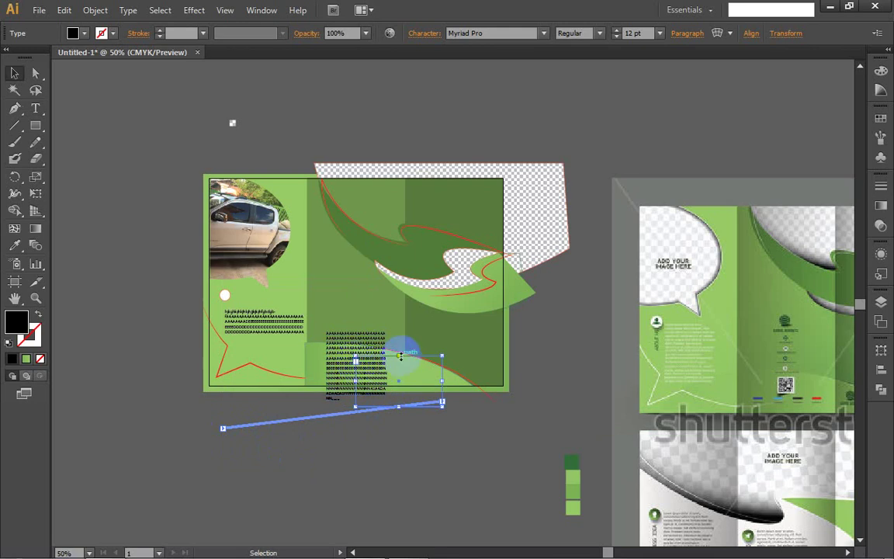
pyautogui.hotkey('ctrl', 'z')
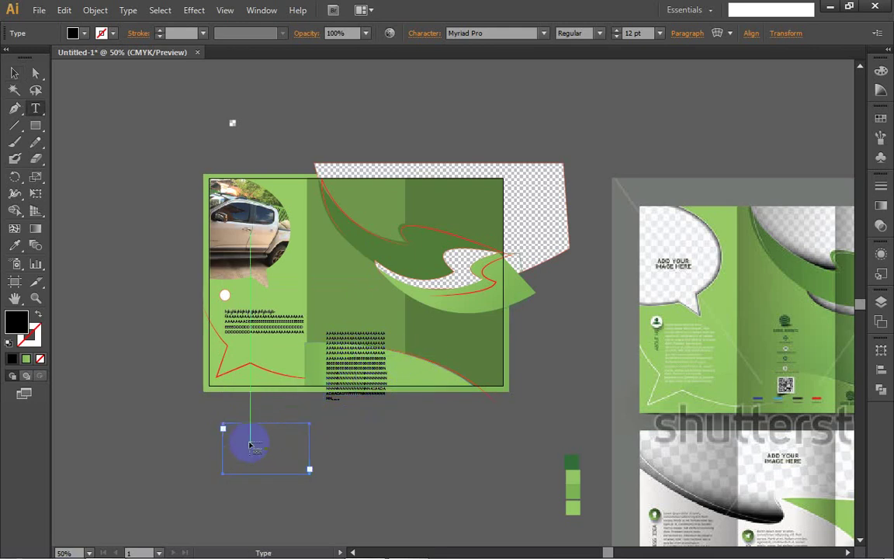
pyautogui.press('ctrl')
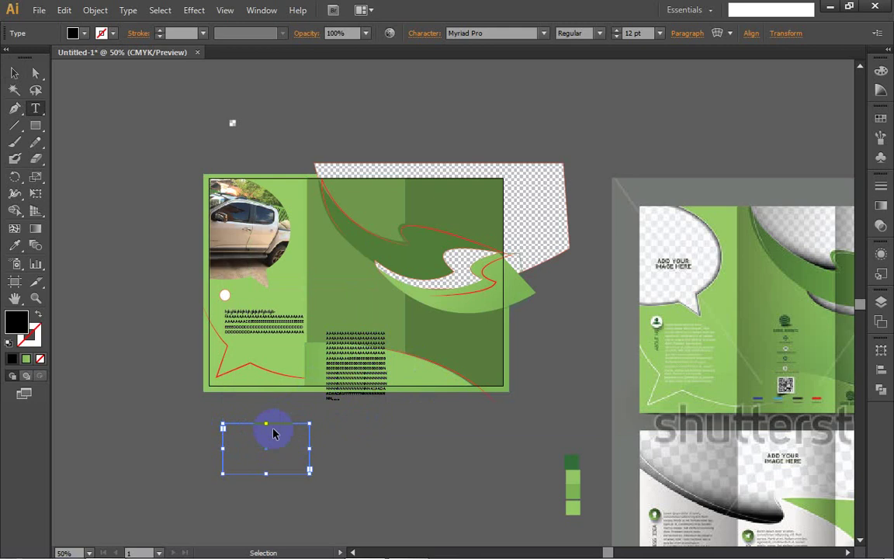
pyautogui.click(12, 73)
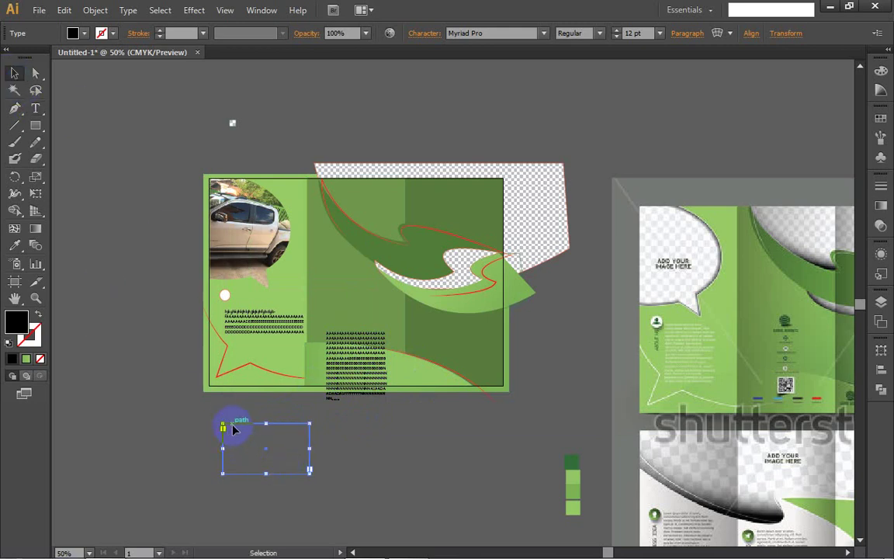
pyautogui.moveTo(233, 425); pyautogui.dragTo(411, 335)
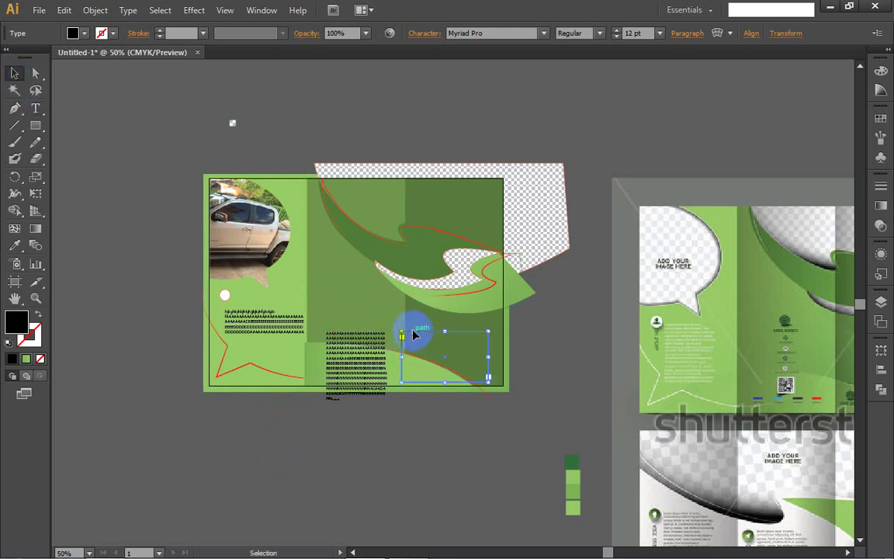
pyautogui.click(366, 345)
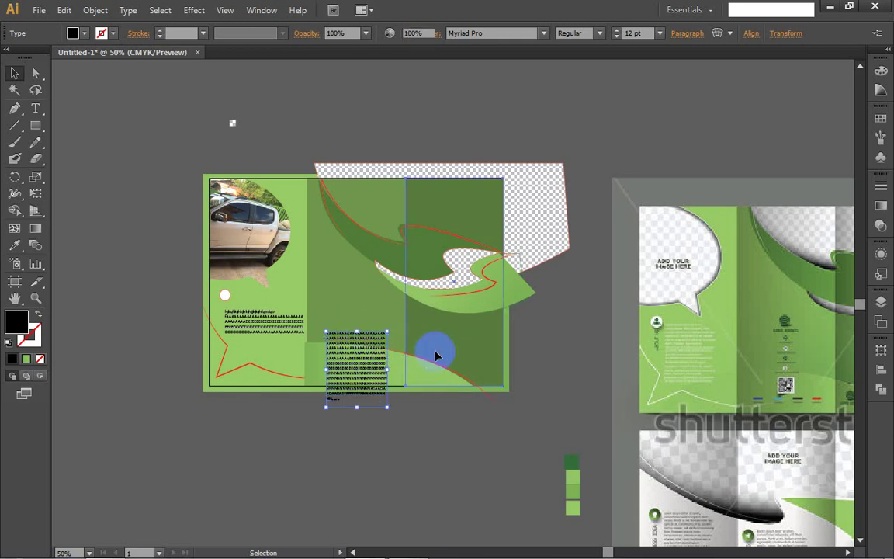
pyautogui.click(434, 355)
pyautogui.click(371, 363)
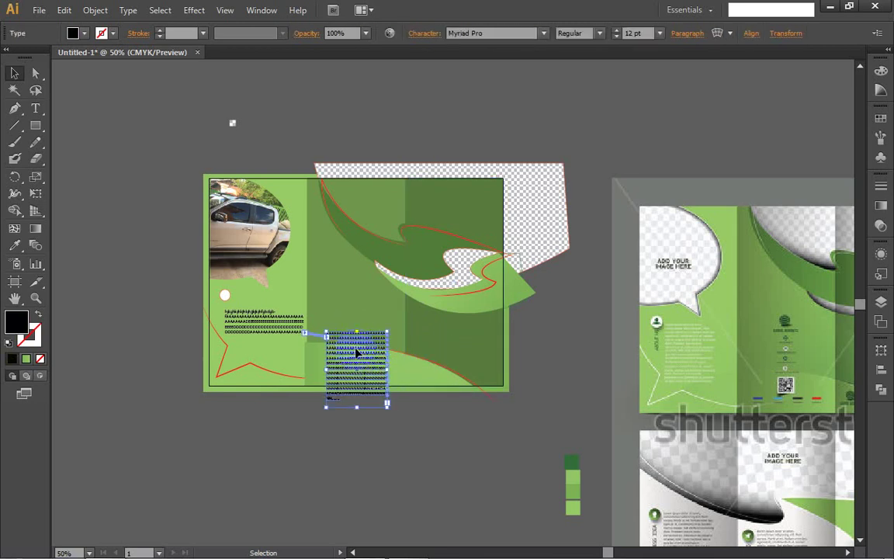
pyautogui.hotkey('ctrl', 'z')
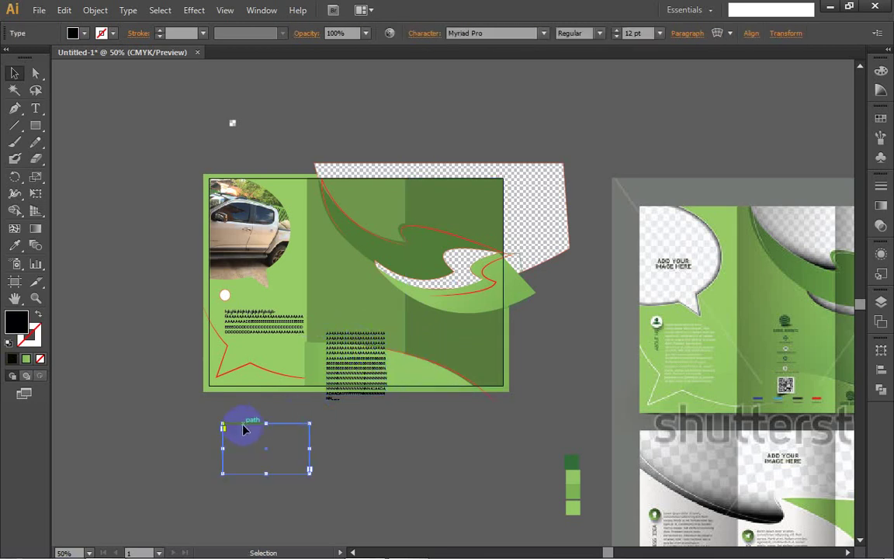
# - Place the second text frame and the detached empty frame side by side on the canvas below the brochure
pyautogui.moveTo(243, 427); pyautogui.dragTo(375, 441)
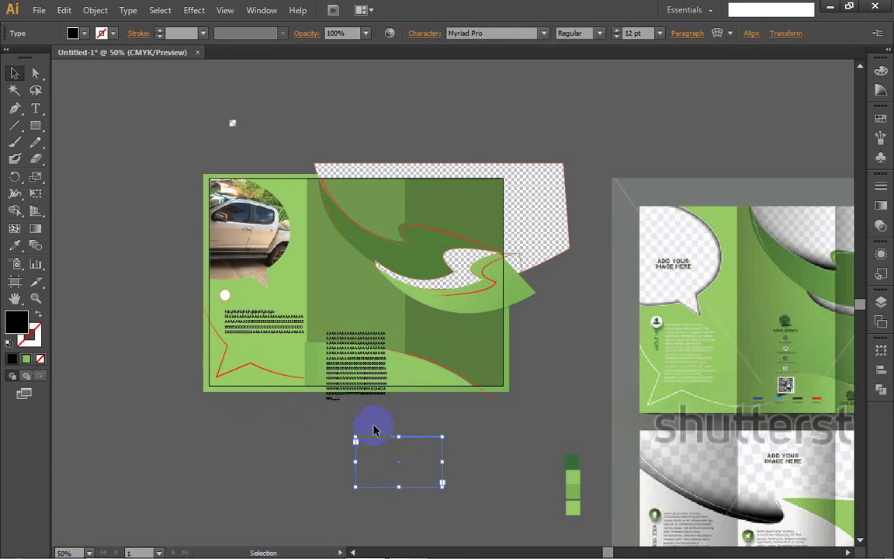
pyautogui.click(335, 346)
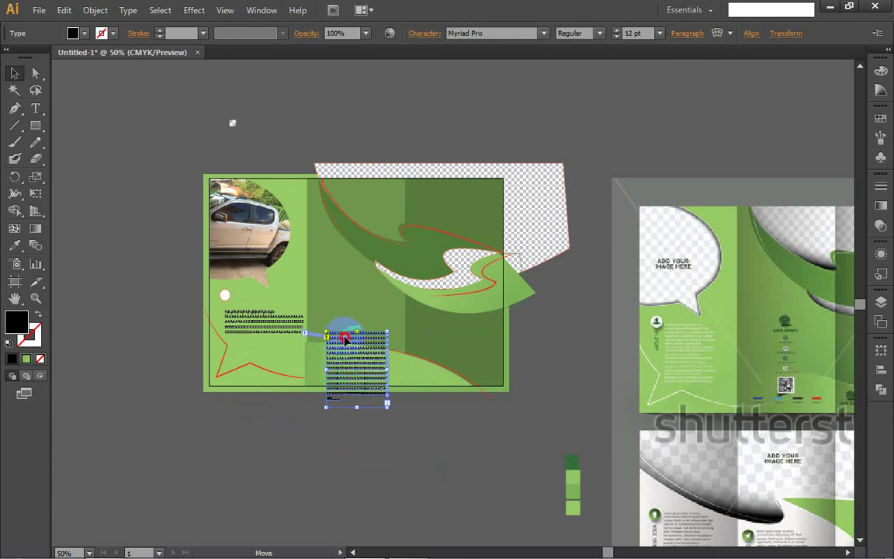
pyautogui.moveTo(339, 344); pyautogui.dragTo(238, 425)
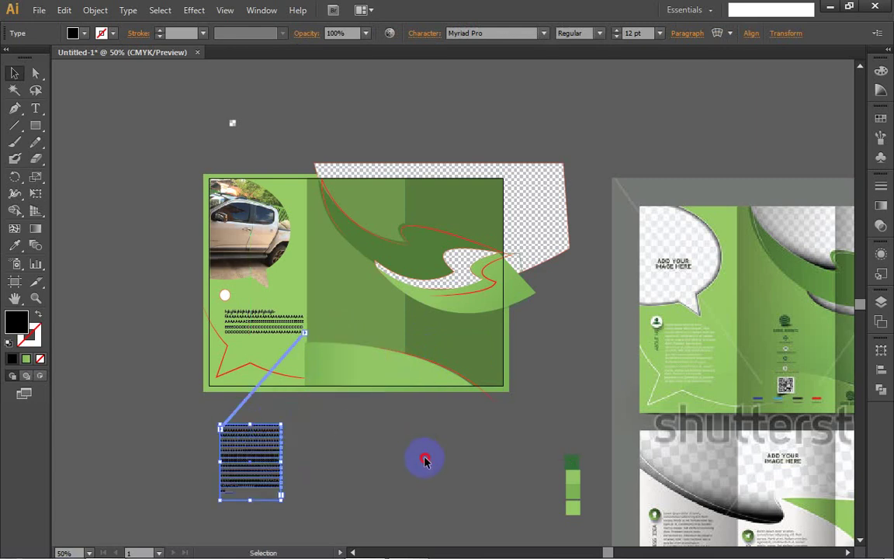
pyautogui.click(395, 464)
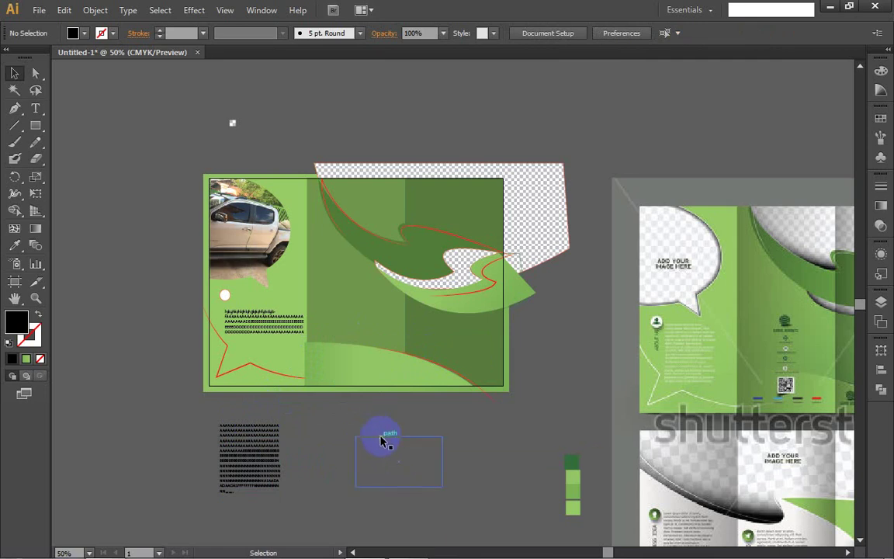
pyautogui.click(384, 439)
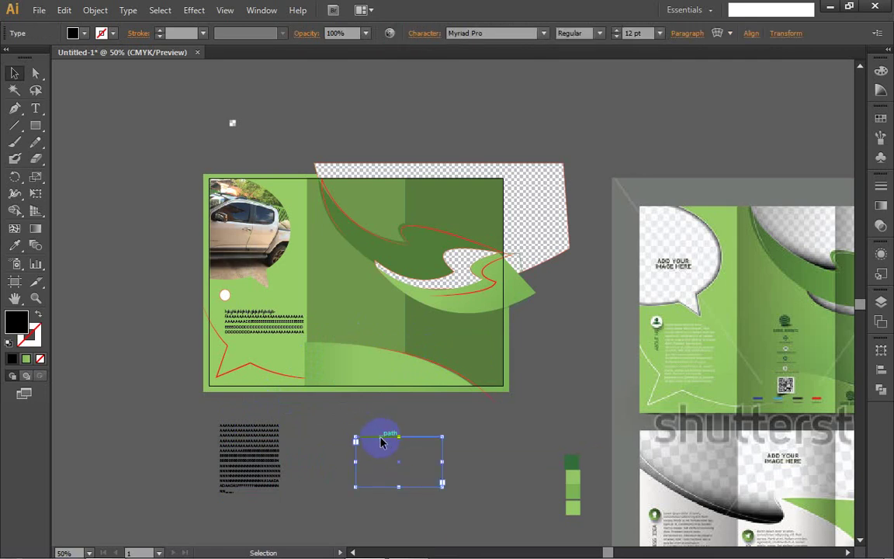
# - Insert more filler letters in the middle of the second frame's text until the frame is full
pyautogui.click(251, 460)
pyautogui.doubleClick(252, 460)
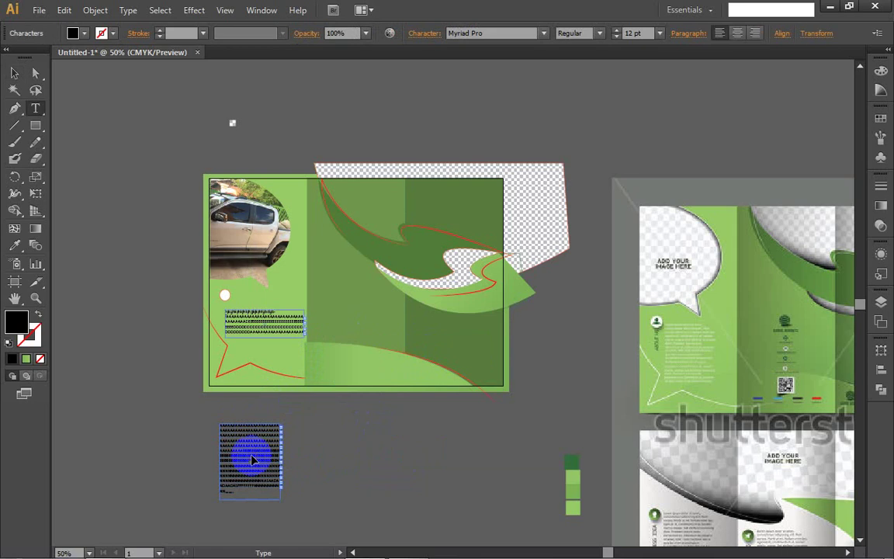
pyautogui.tripleClick(252, 459)
pyautogui.click(255, 444)
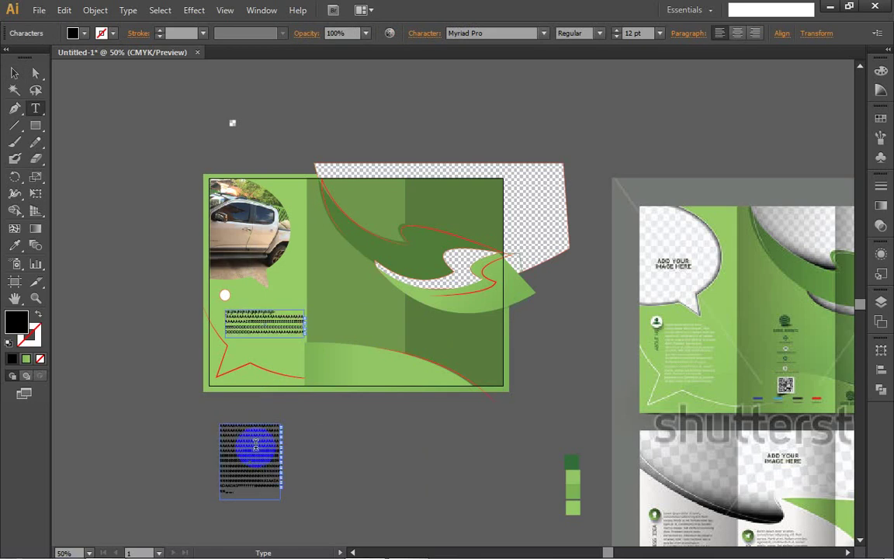
pyautogui.click(333, 461)
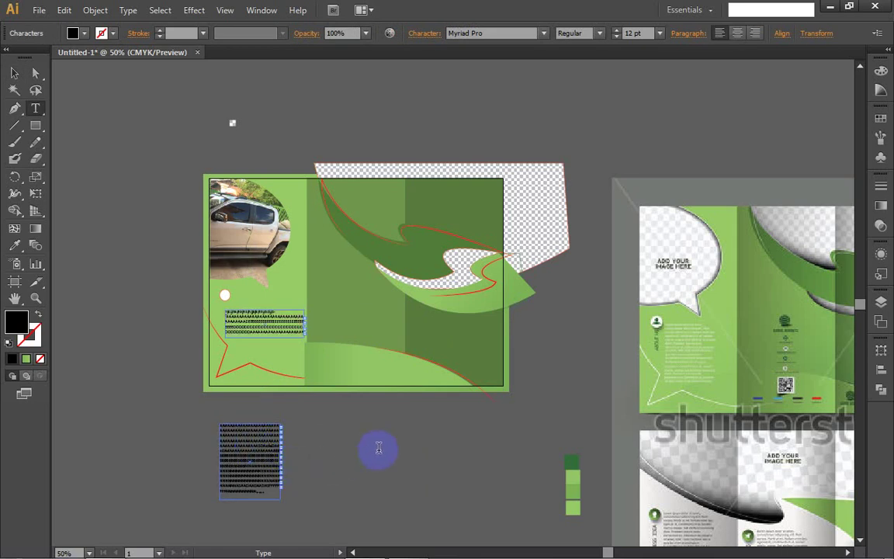
pyautogui.moveTo(379, 448); pyautogui.dragTo(294, 485)
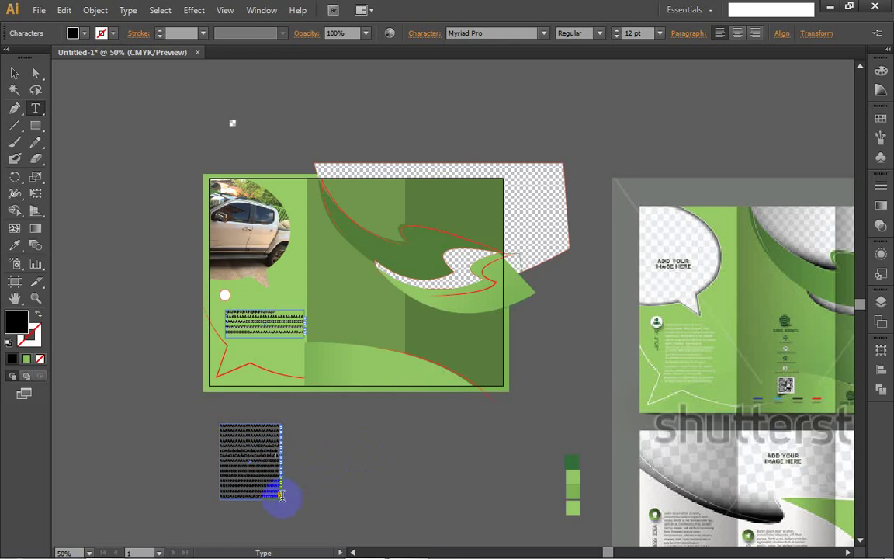
# - Move the threaded second text frame from below the brochure onto the middle panel
pyautogui.hotkey('ctrl', '=')
pyautogui.hotkey('ctrl', '=')
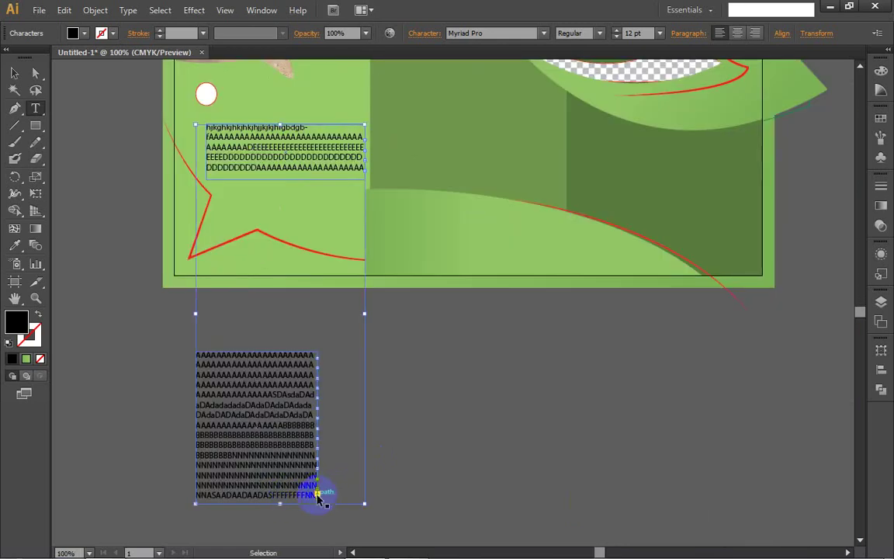
pyautogui.moveTo(317, 497); pyautogui.dragTo(382, 462)
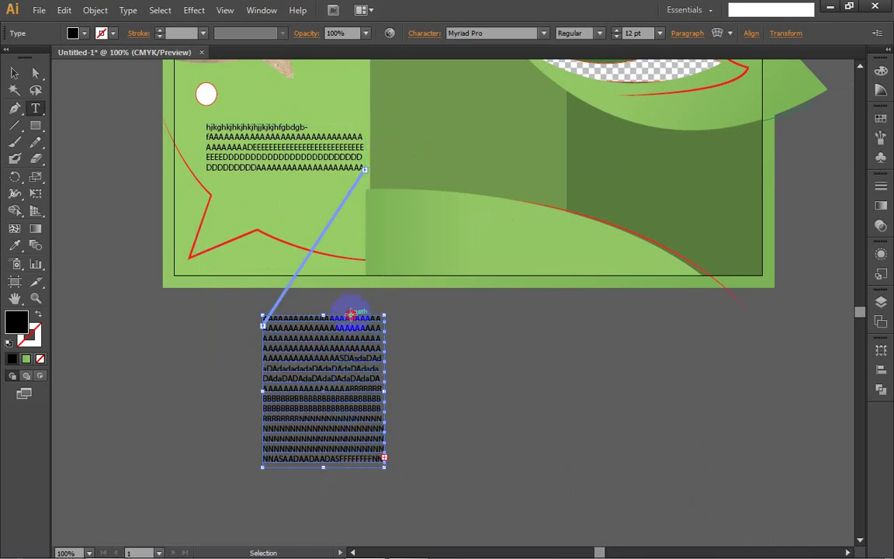
pyautogui.moveTo(350, 313); pyautogui.dragTo(461, 88)
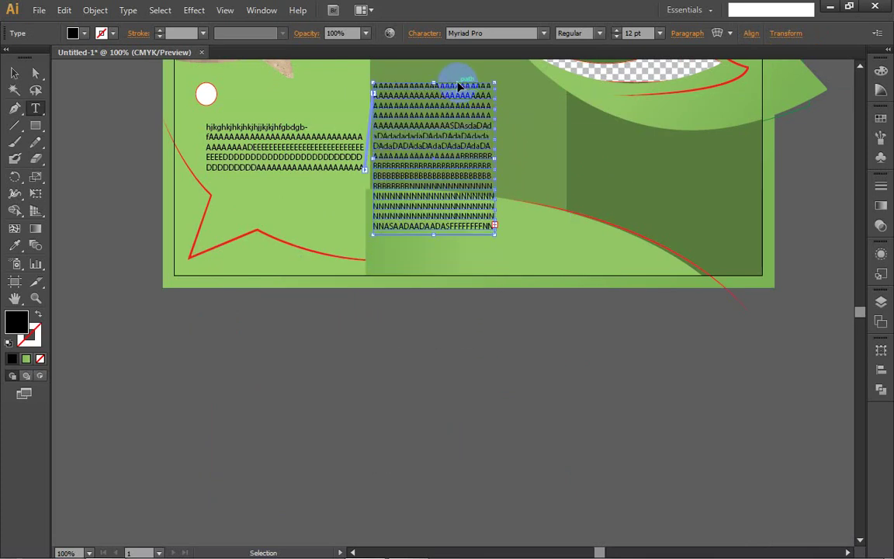
pyautogui.moveTo(458, 83); pyautogui.dragTo(484, 83)
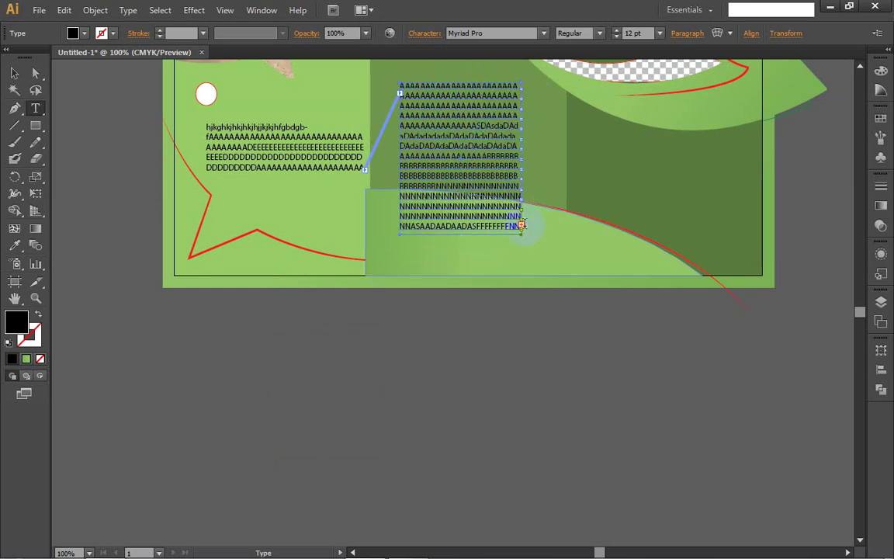
# - Thread the second frame's overset text into a new text frame drawn on the dark green panel, and deselect it
pyautogui.click(14, 73)
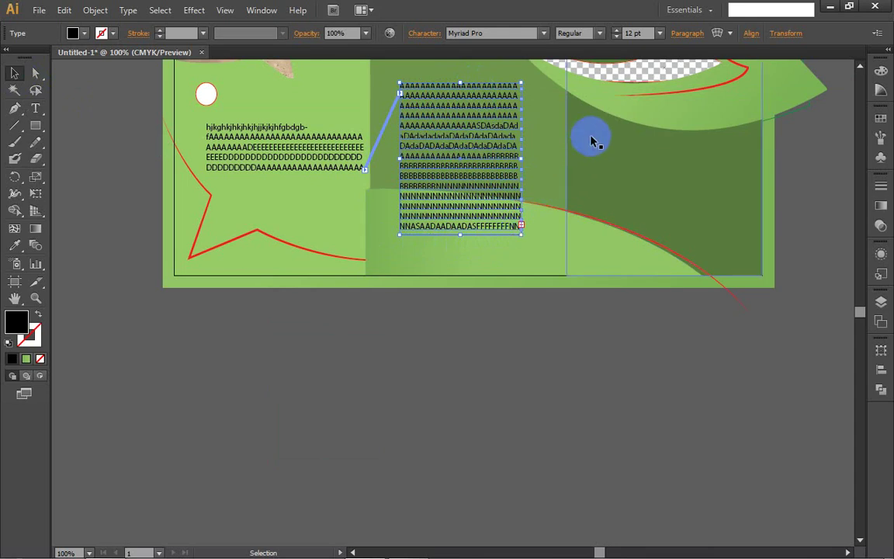
pyautogui.doubleClick(530, 224)
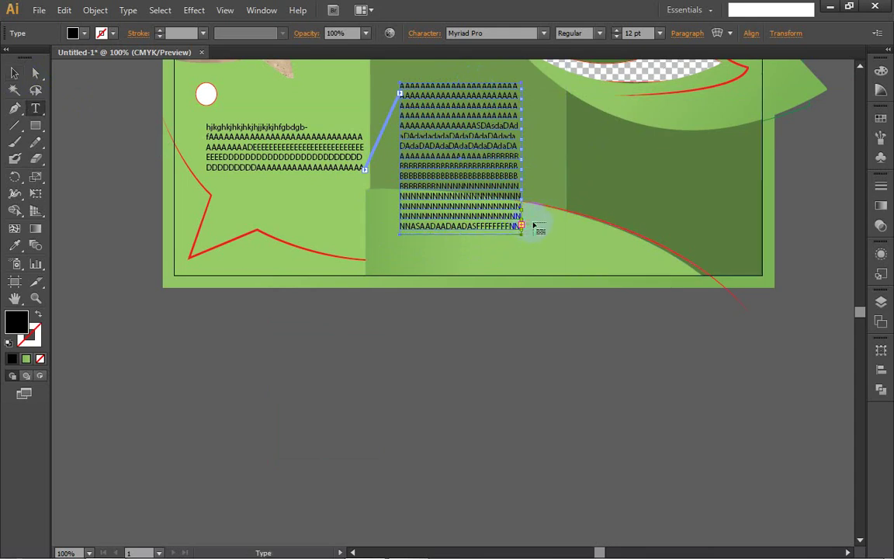
pyautogui.moveTo(580, 129); pyautogui.dragTo(742, 255)
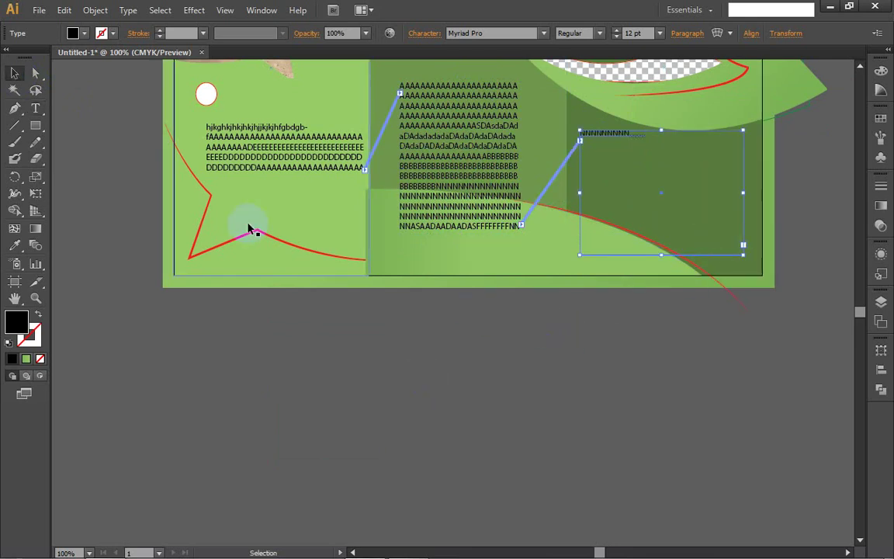
pyautogui.scroll(5, 250, 226)
pyautogui.scroll(1, 248, 223)
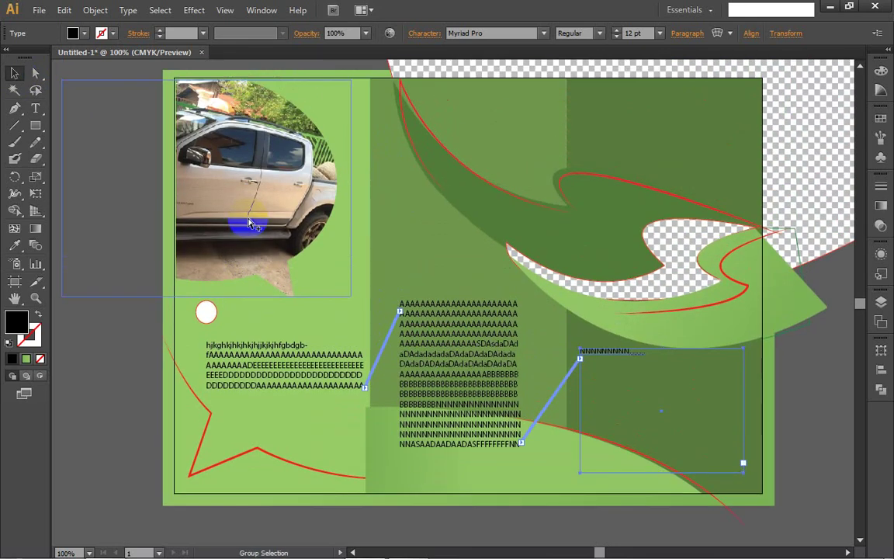
pyautogui.scroll(-1, 248, 223)
pyautogui.hscroll(3, 262, 264)
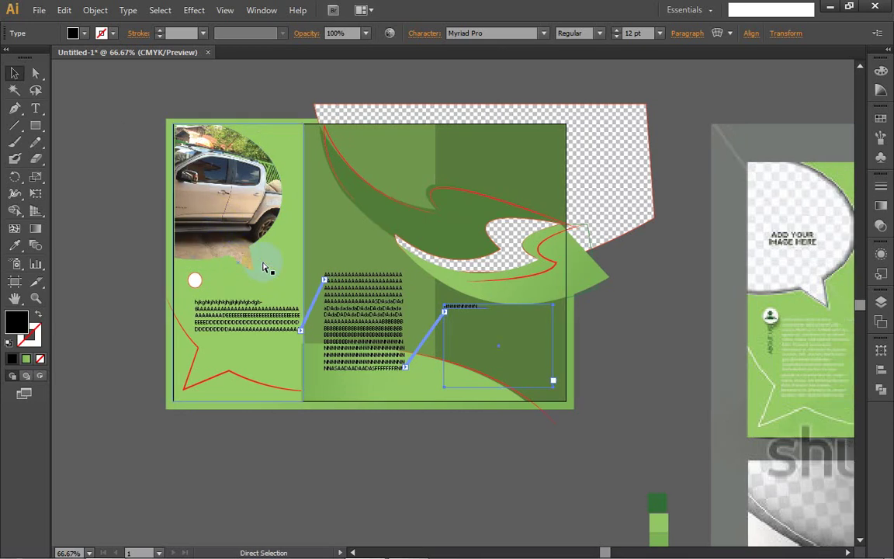
pyautogui.hscroll(-3, 264, 264)
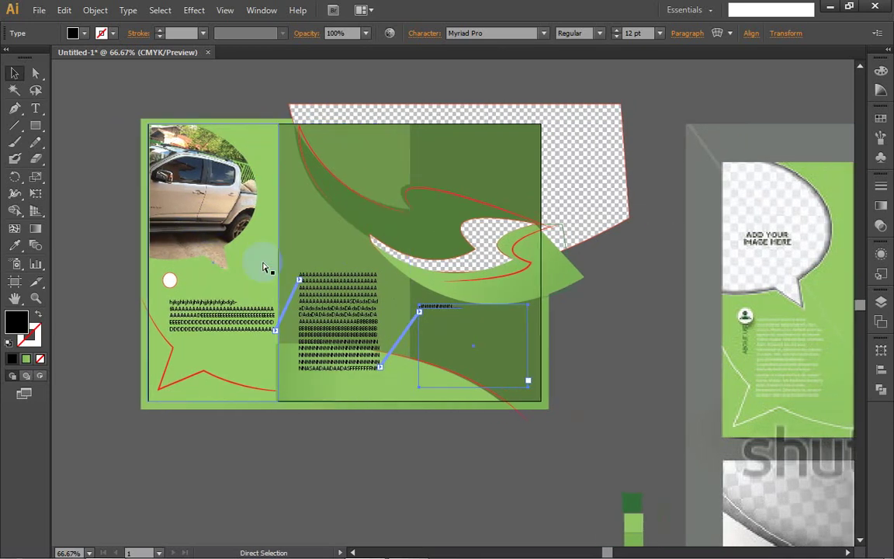
pyautogui.click(109, 179)
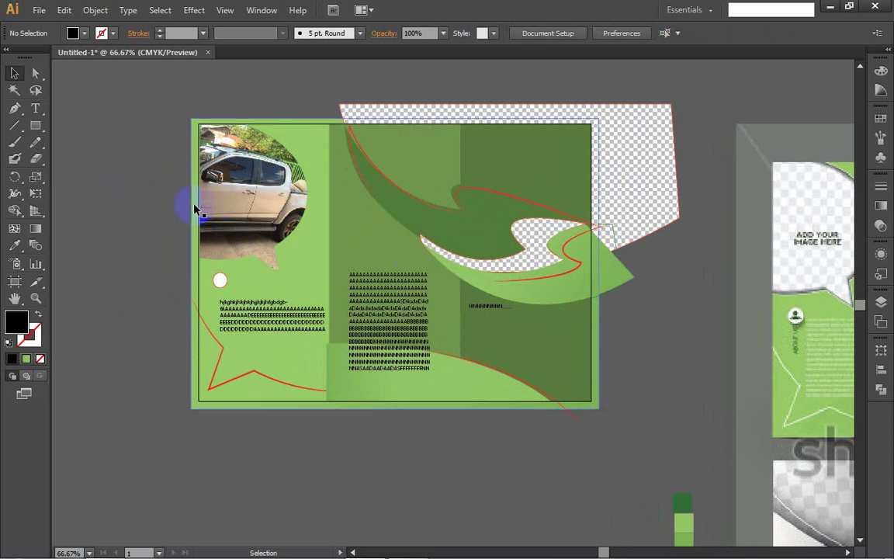
# - Bring the full-size green background rectangle to the front of the artwork and send it to the back again
pyautogui.moveTo(195, 210); pyautogui.dragTo(184, 201)
pyautogui.press('ctrl')
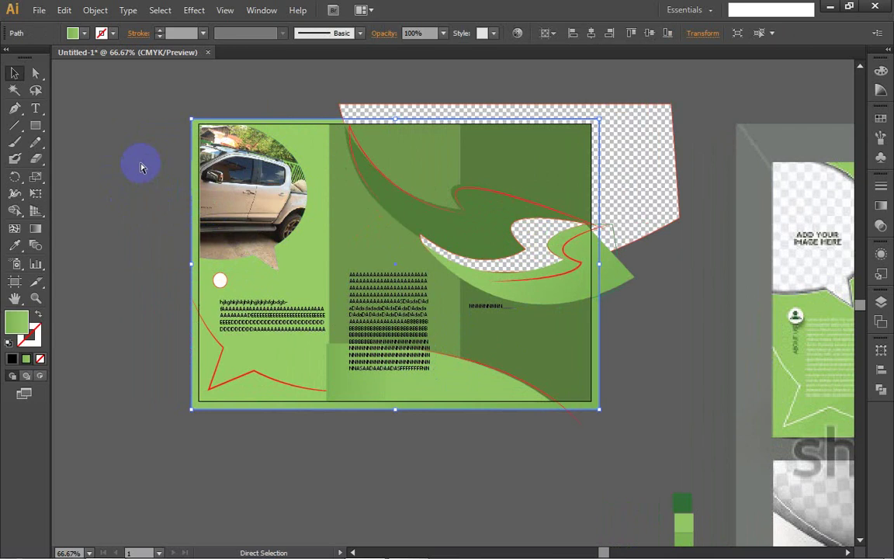
pyautogui.hotkey('ctrl', 'shift', ']')
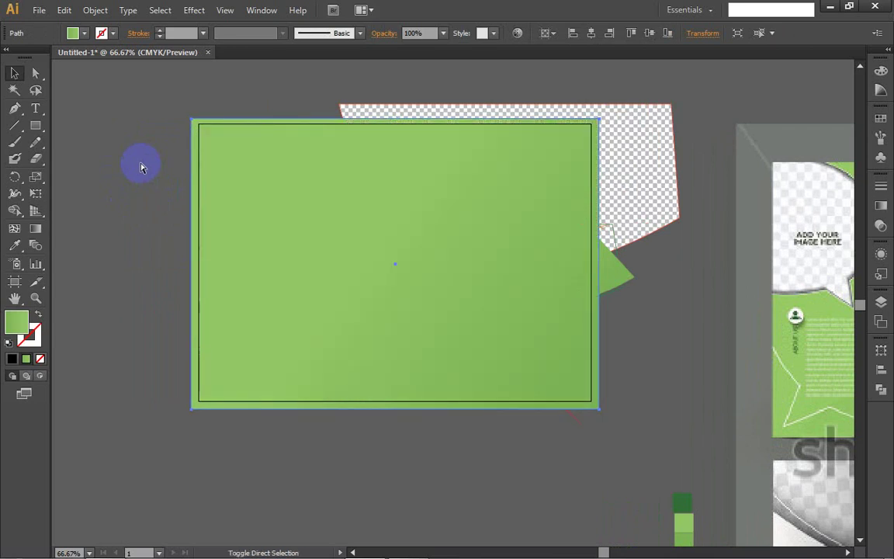
pyautogui.hotkey('ctrl', 'shift', '[')
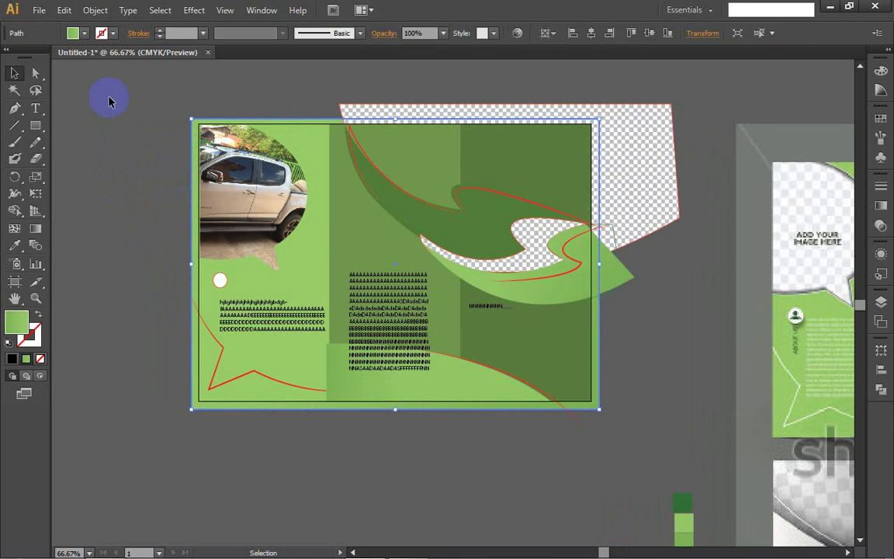
# - Select the overlapping brochure artwork, make the green background the key object, and clear the selection
pyautogui.moveTo(110, 98); pyautogui.dragTo(680, 335)
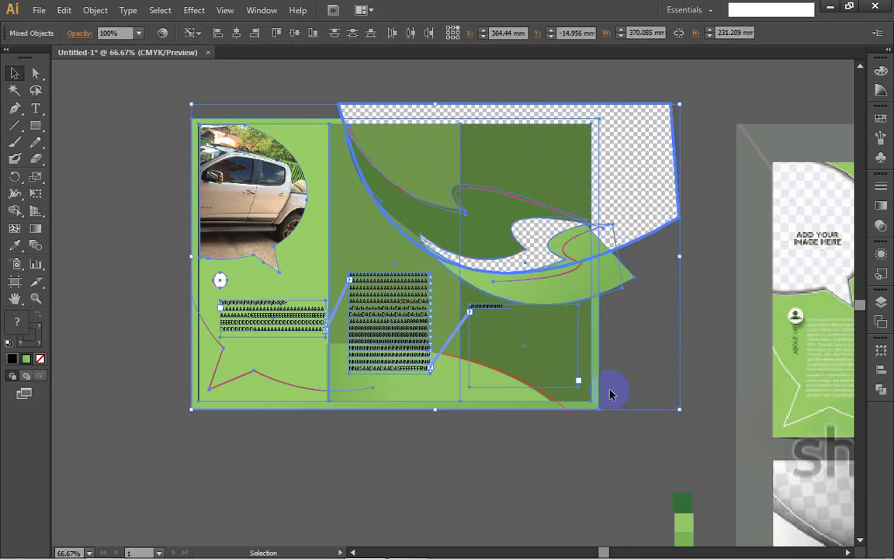
pyautogui.click(194, 201)
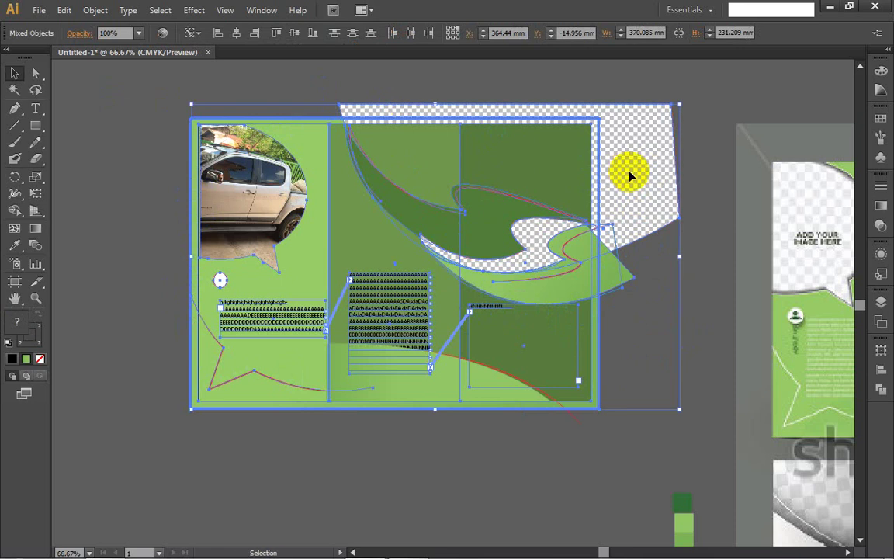
pyautogui.press('ctrl')
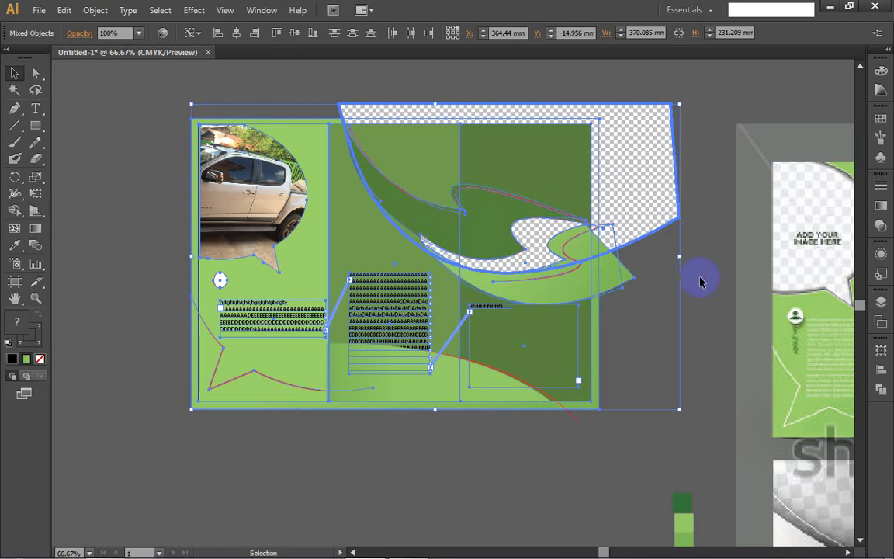
pyautogui.click(651, 294)
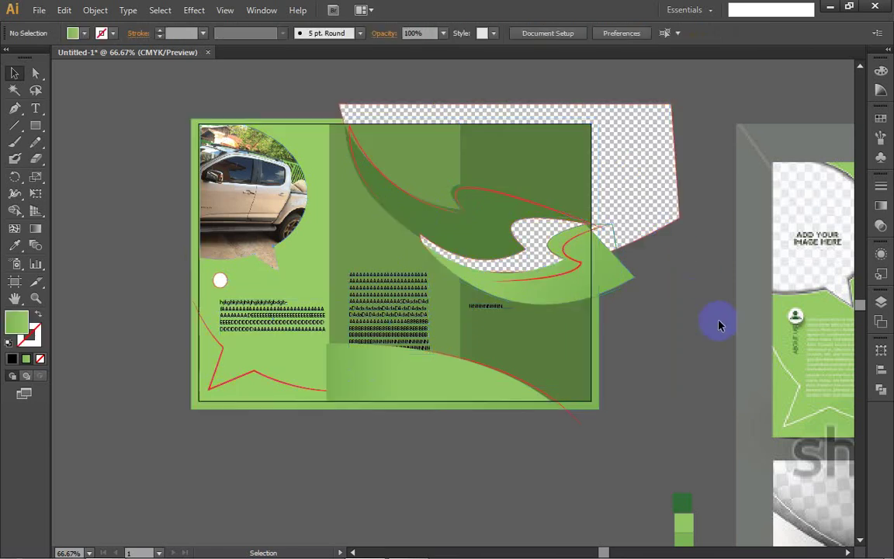
# - Switch the large checkered photo shape between the front and a position behind the panels to demonstrate stacking order
pyautogui.click(659, 193)
pyautogui.hotkey('ctrl', 'shift', ']')
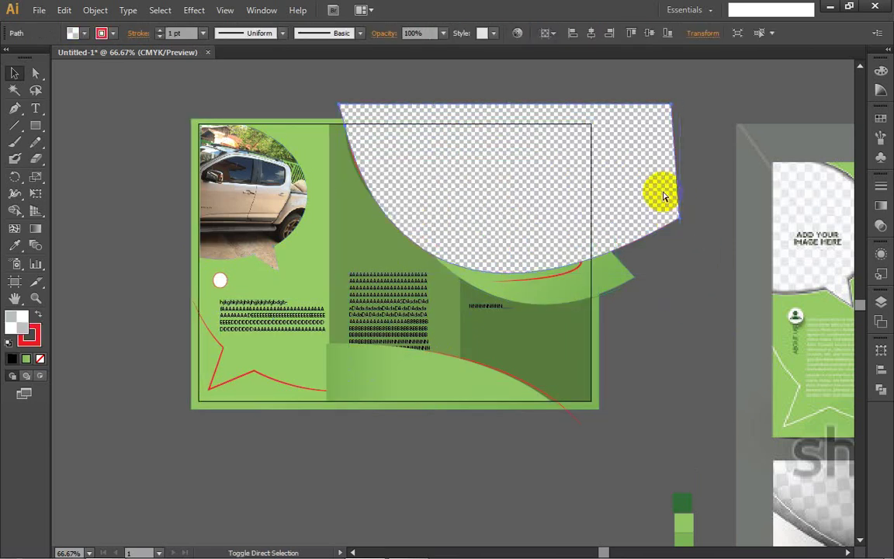
pyautogui.hotkey('ctrl', 'shift', '[')
pyautogui.hotkey('ctrl', 'shift', ']')
pyautogui.hotkey('ctrl', '[')
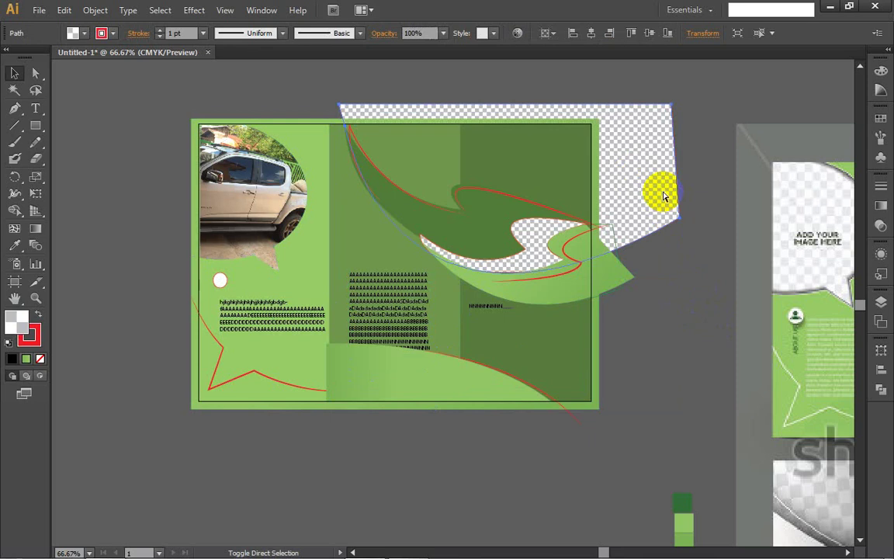
pyautogui.hotkey('ctrl', ']')
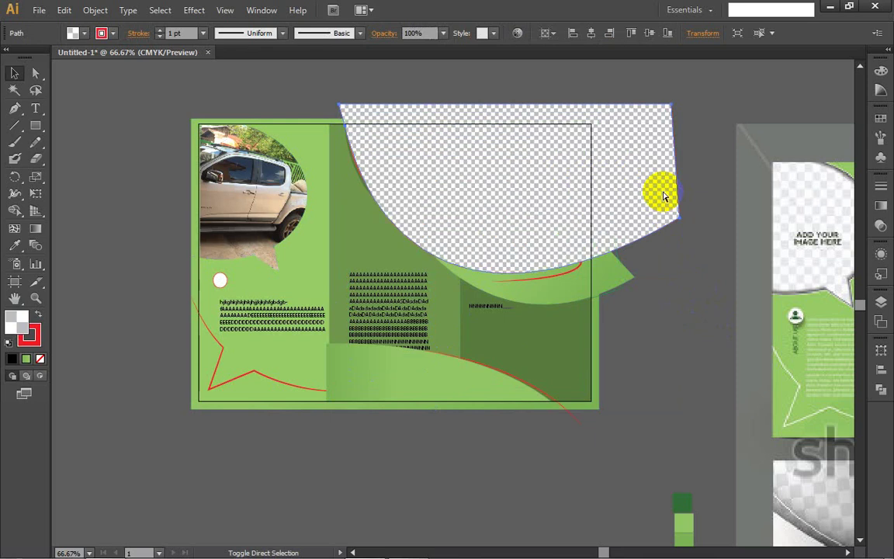
pyautogui.hotkey('ctrl', '[')
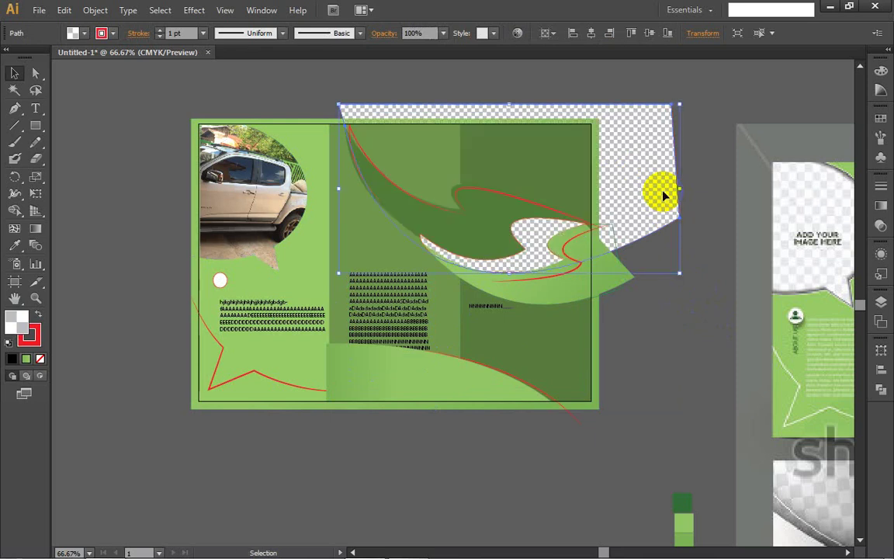
# - Select the middle and dark green panels in turn to identify what covers the checkered shape, and clear the selection
pyautogui.click(429, 154)
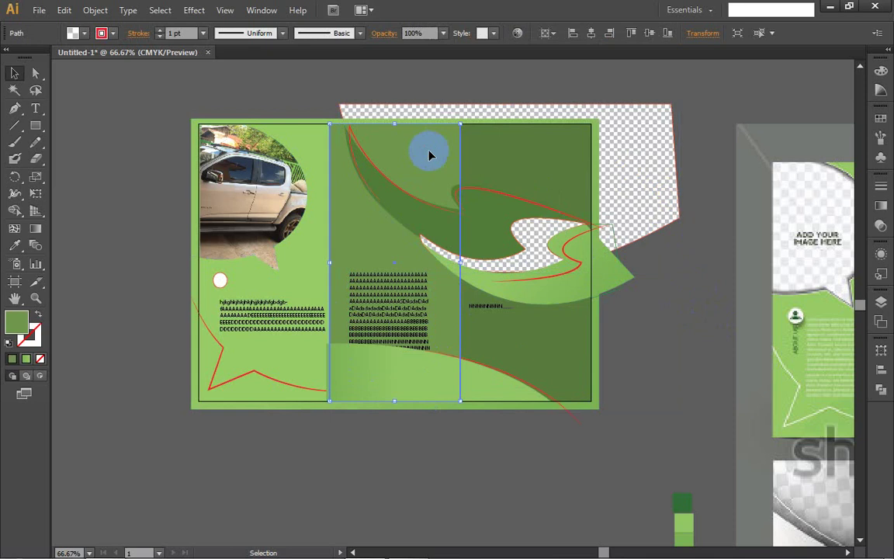
pyautogui.click(513, 154)
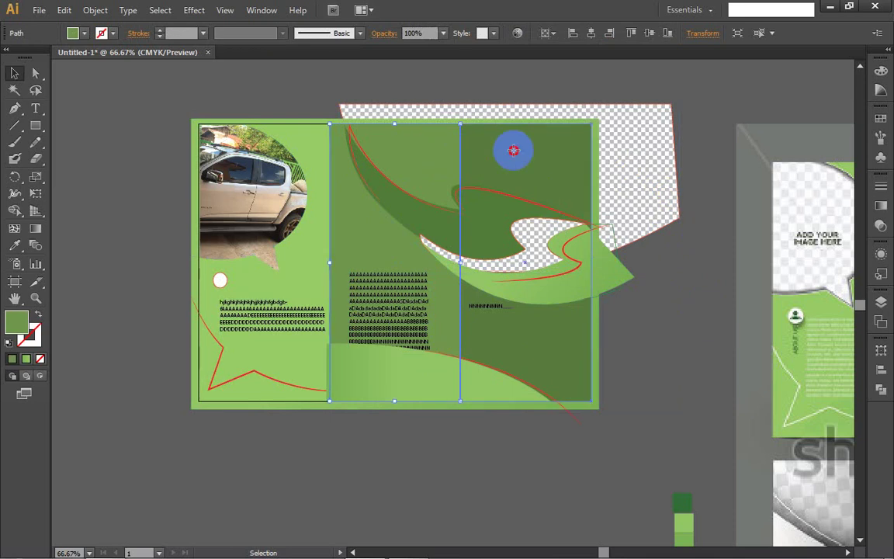
pyautogui.click(696, 347)
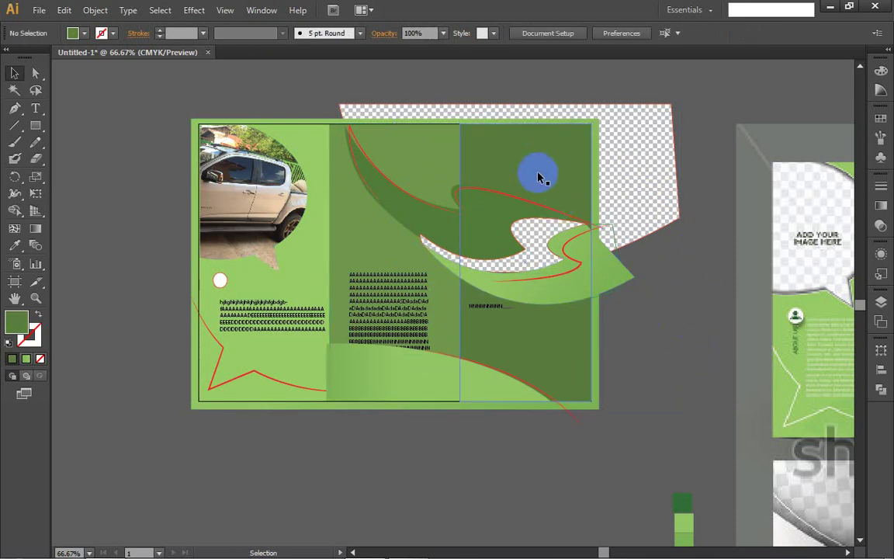
# - Bring the large checkered photo shape in front of the brochure panels and the swooshes
pyautogui.click(652, 180)
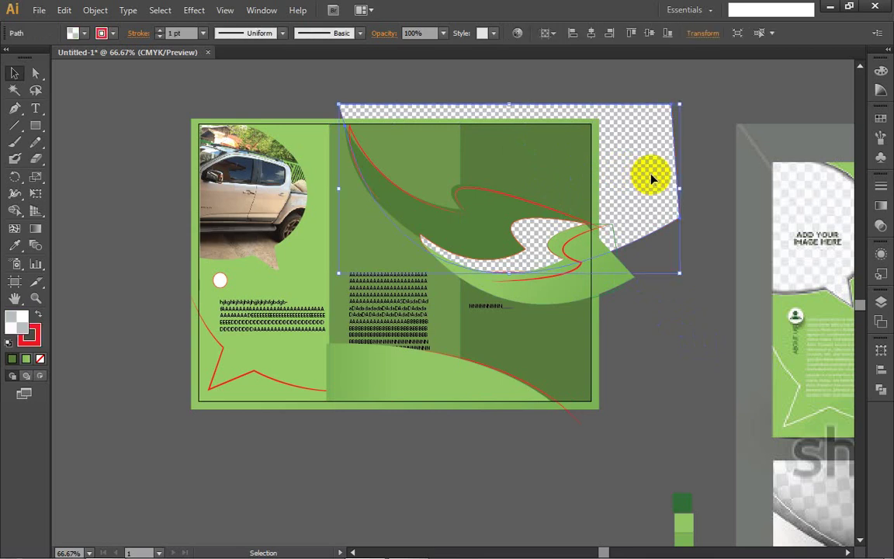
pyautogui.hotkey('ctrl', 'shift', ']')
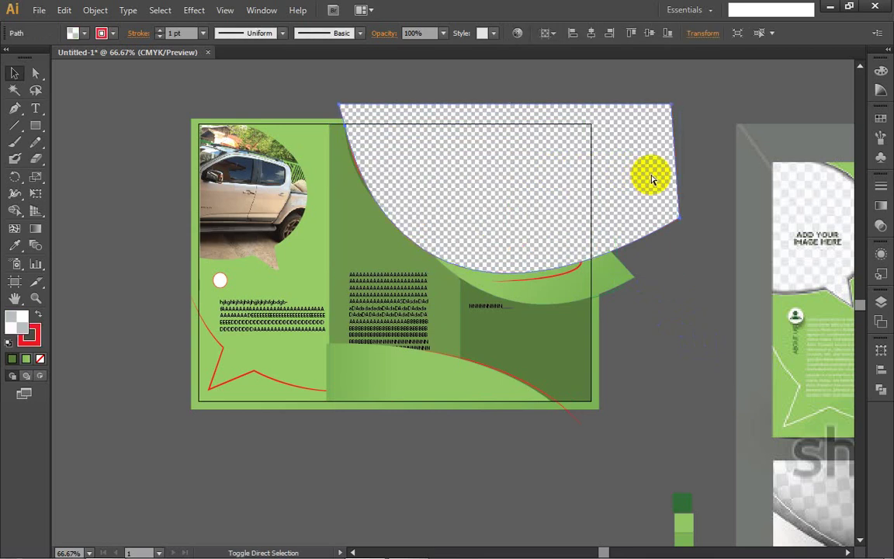
pyautogui.hotkey('ctrl', '[')
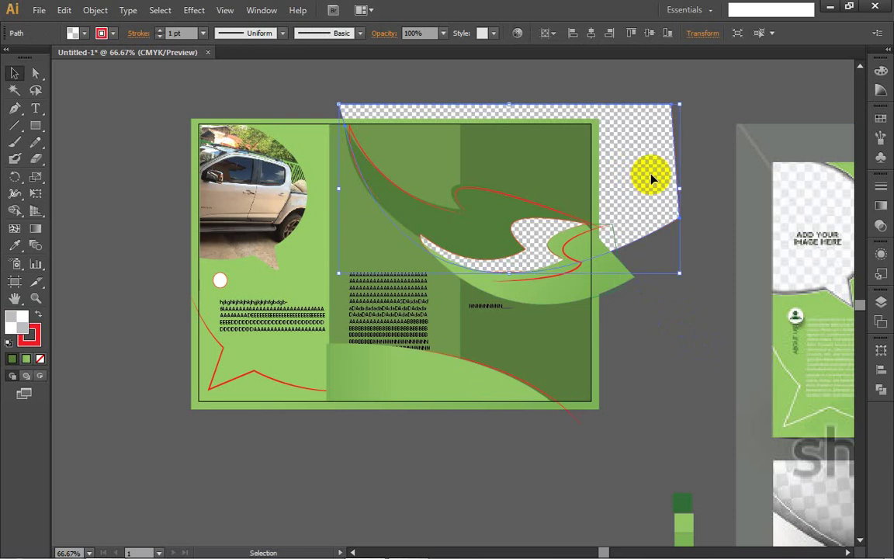
pyautogui.click(517, 191)
pyautogui.hotkey('ctrl', ']')
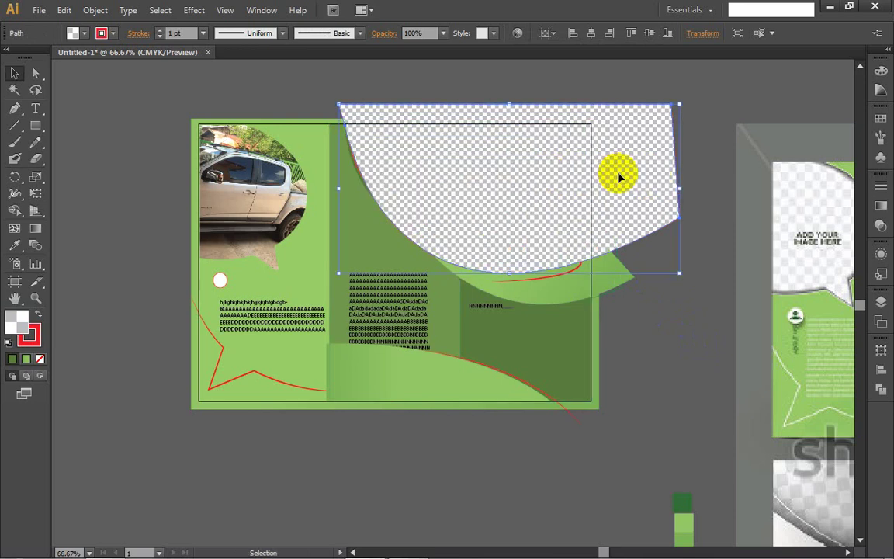
# - Select the dark green swoosh hidden under the checkered shape by its edge and bring it to the front
pyautogui.click(355, 166)
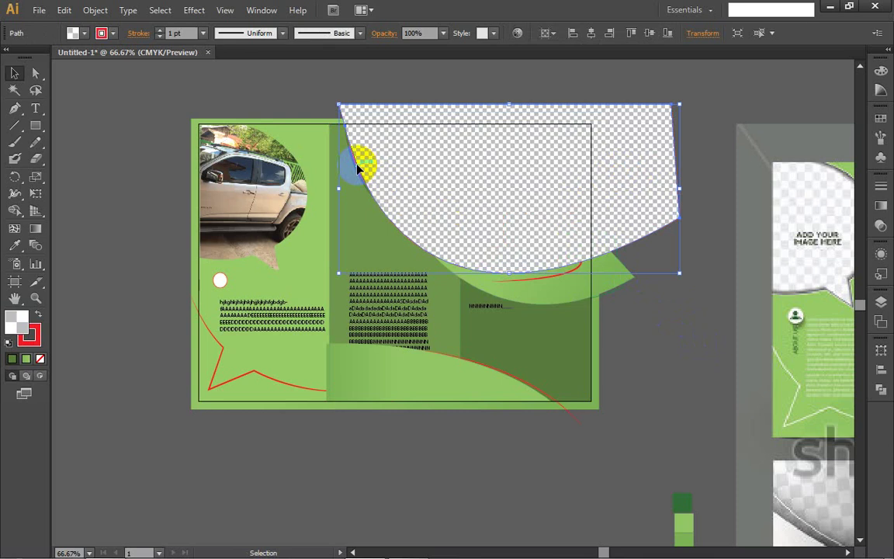
pyautogui.click(300, 88)
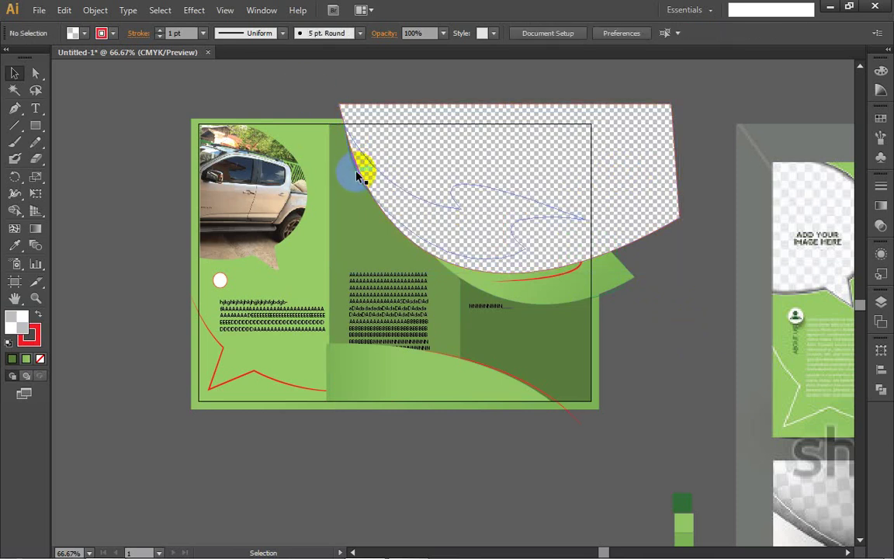
pyautogui.click(357, 174)
pyautogui.press('a')
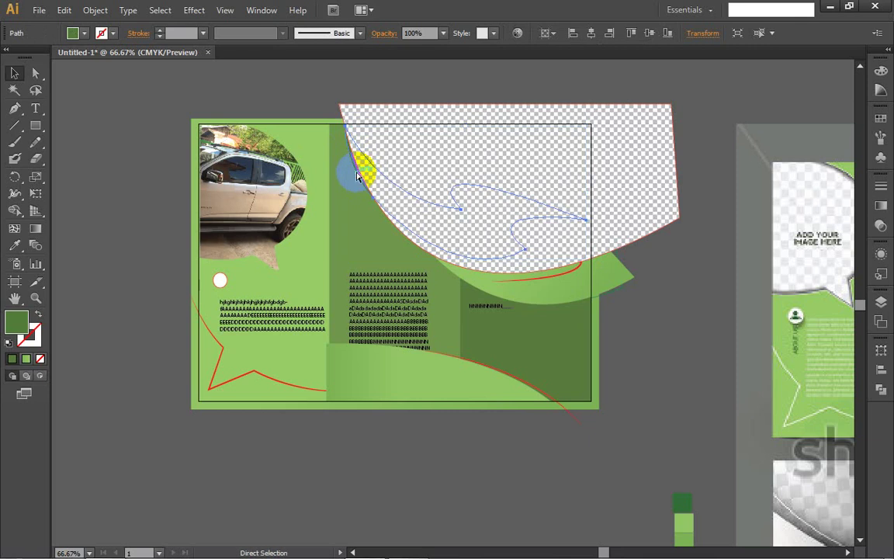
pyautogui.press('shift')
pyautogui.keyDown('ctrl'); pyautogui.click(357, 176); pyautogui.keyUp('ctrl')
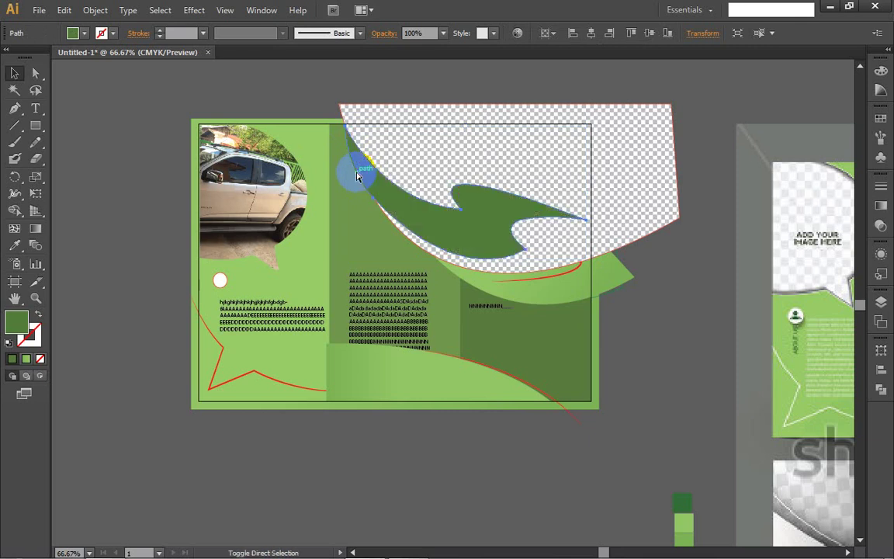
pyautogui.press('ctrl')
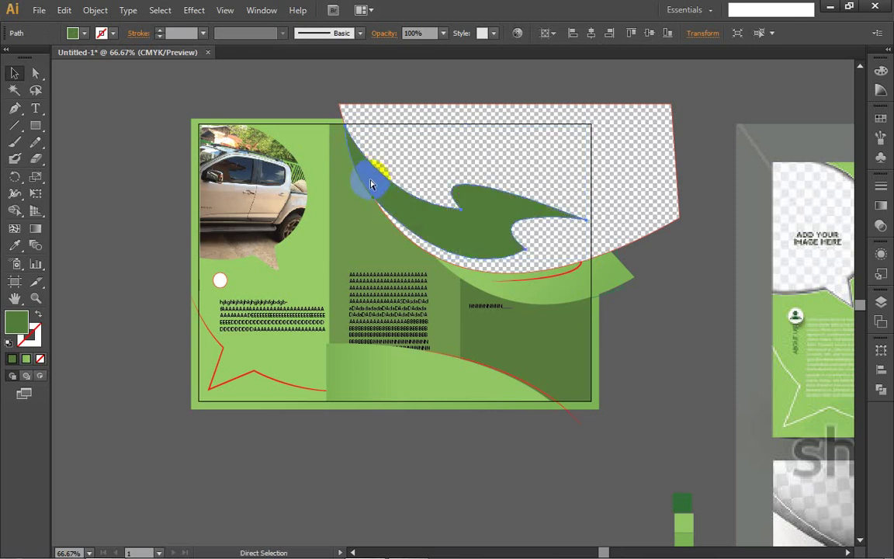
pyautogui.keyDown('ctrl'); pyautogui.click(350, 134); pyautogui.keyUp('ctrl')
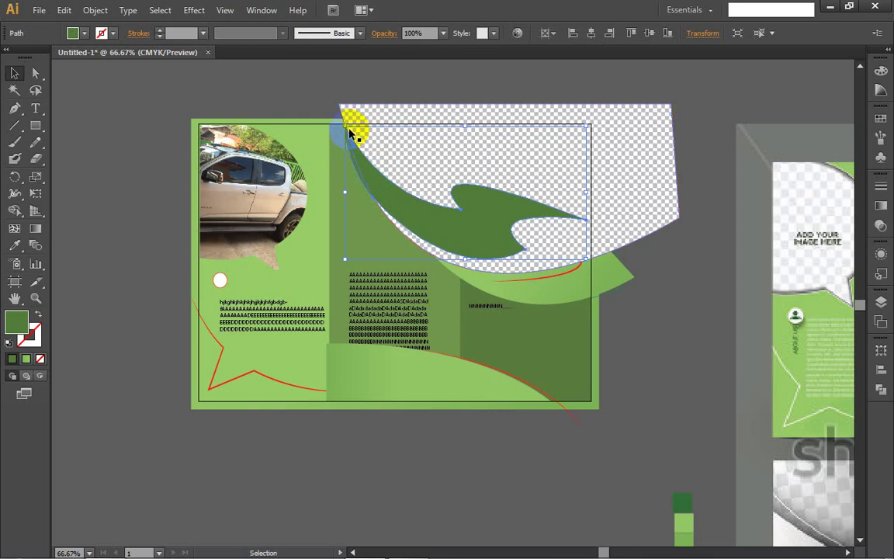
# - Isolate the 2 pt red accent curve along the dark green swoosh from the overlapping shapes and bring it to the front
pyautogui.click(311, 98)
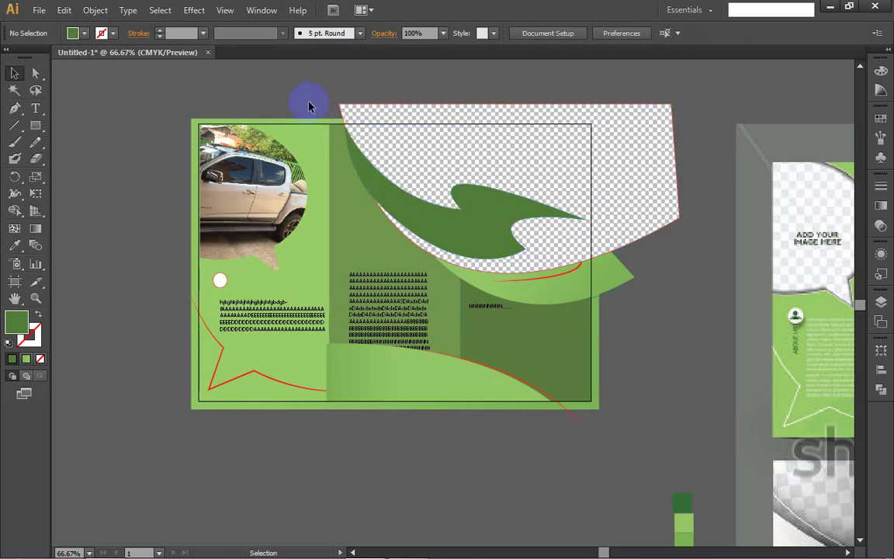
pyautogui.click(387, 169)
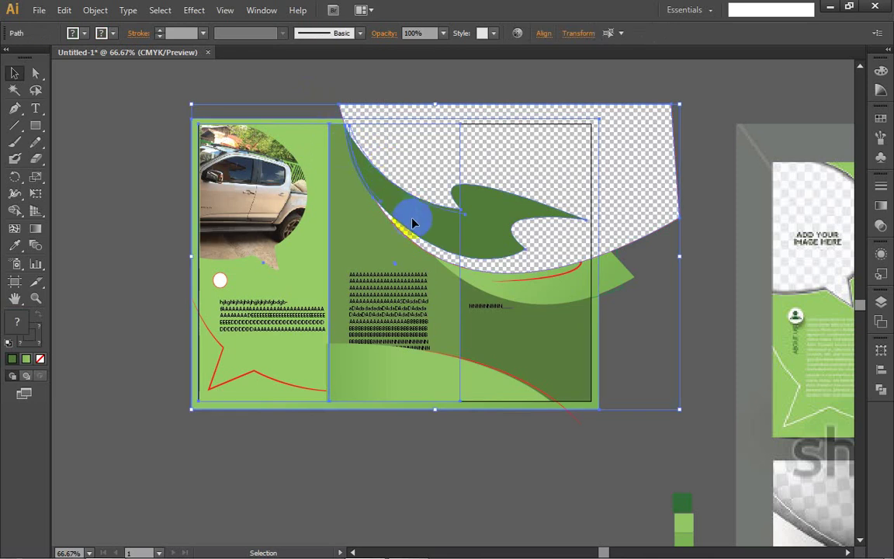
pyautogui.press('shift')
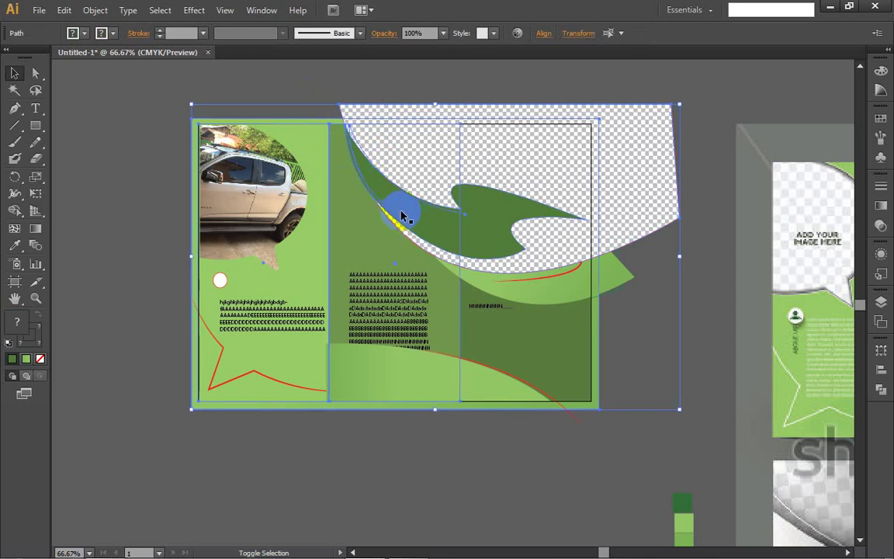
pyautogui.keyDown('shift'); pyautogui.click(401, 211); pyautogui.keyUp('shift')
pyautogui.keyDown('shift'); pyautogui.click(350, 238); pyautogui.keyUp('shift')
pyautogui.keyDown('shift'); pyautogui.click(300, 155); pyautogui.keyUp('shift')
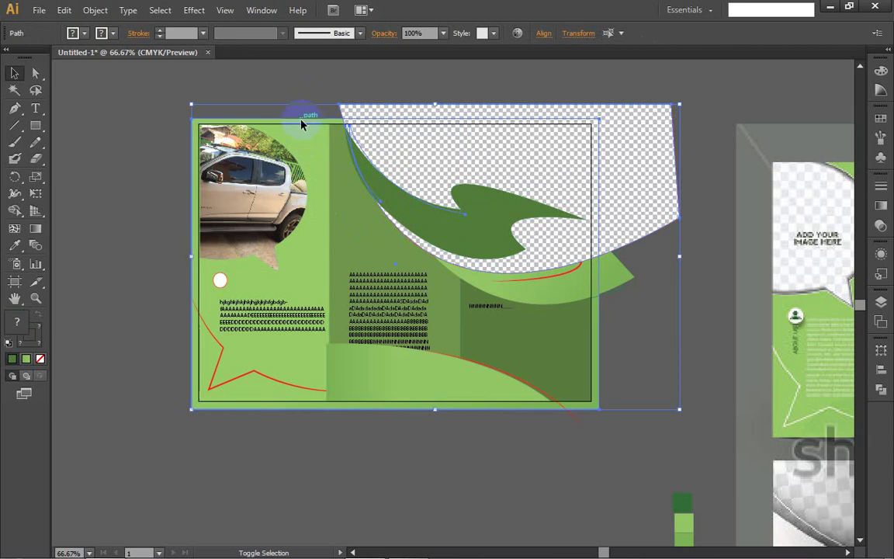
pyautogui.keyDown('shift'); pyautogui.click(302, 123); pyautogui.keyUp('shift')
pyautogui.keyDown('shift'); pyautogui.click(648, 230); pyautogui.keyUp('shift')
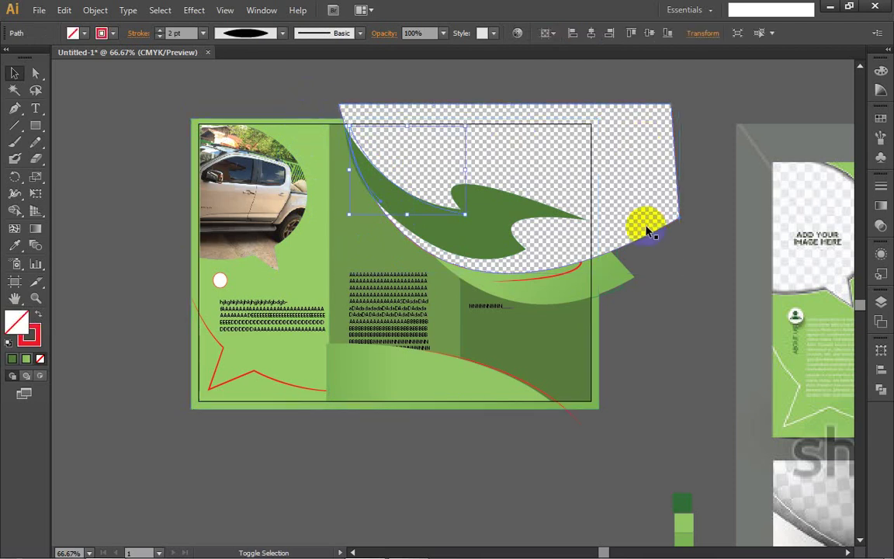
pyautogui.keyDown('shift'); pyautogui.click(527, 345); pyautogui.keyUp('shift')
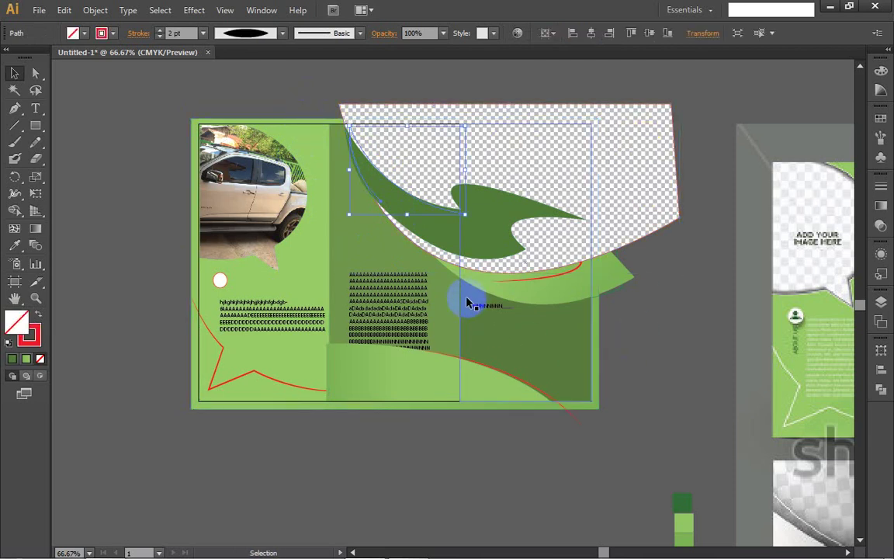
pyautogui.press('ctrl')
pyautogui.click(654, 349)
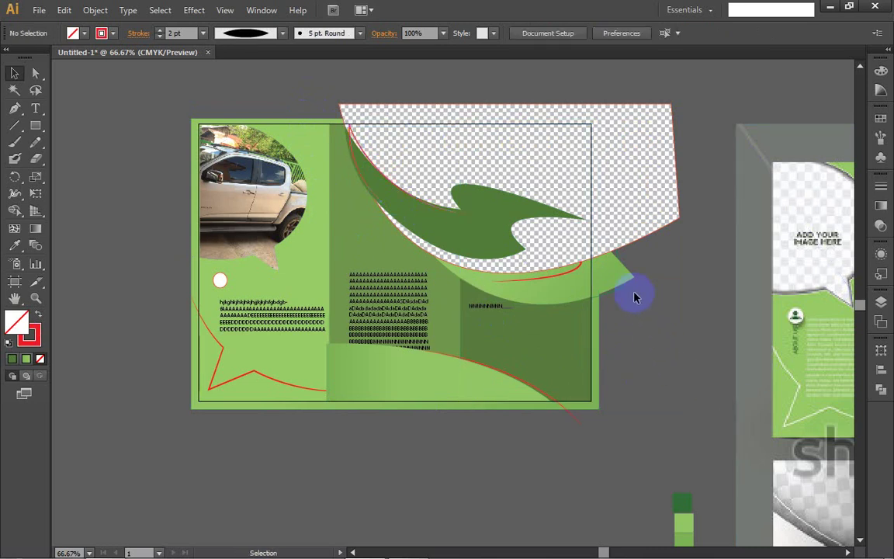
# - Select the light green swoosh partly hidden under the checkered photo shape and bring it to the front
pyautogui.click(570, 276)
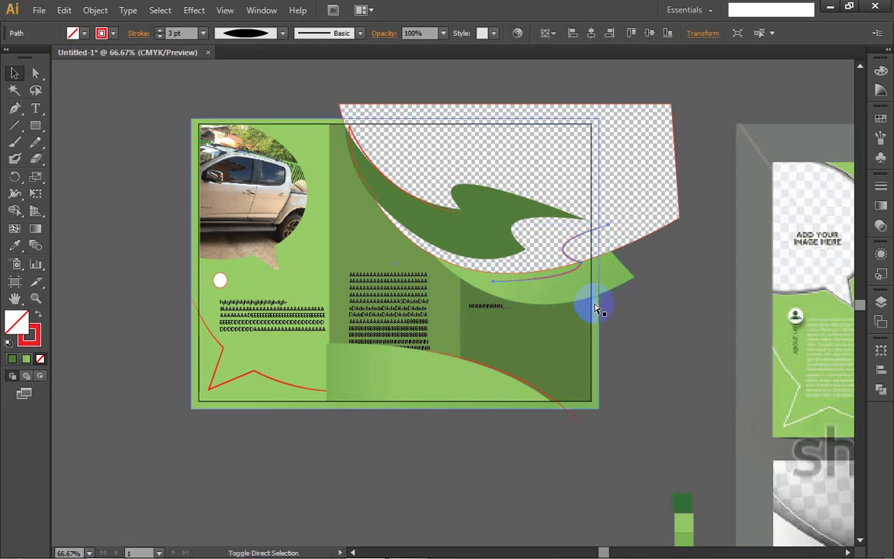
pyautogui.click(619, 287)
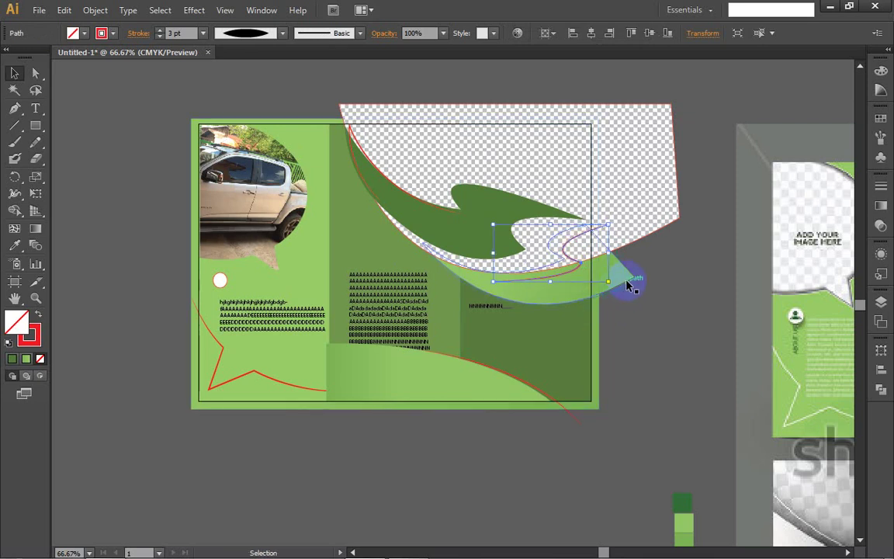
pyautogui.keyDown('ctrl'); pyautogui.click(628, 284); pyautogui.keyUp('ctrl')
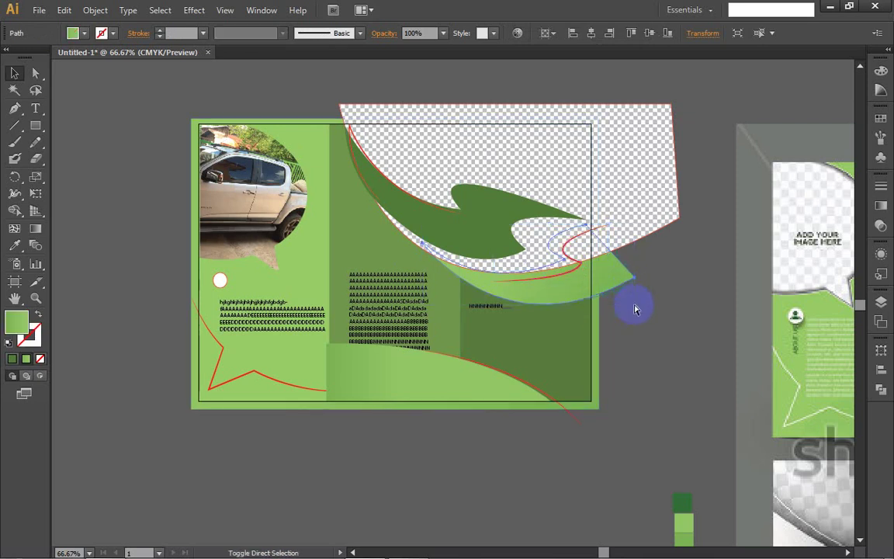
pyautogui.hotkey('ctrl', 'shift', ']')
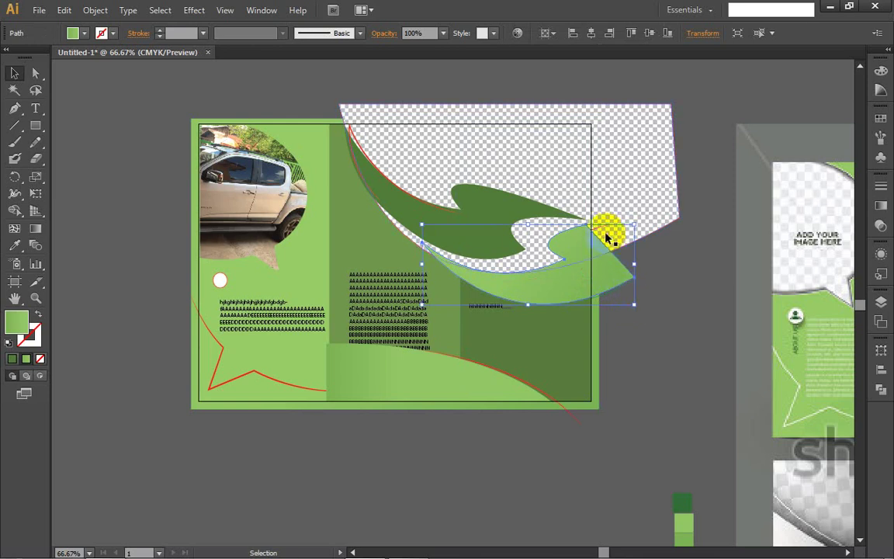
# - Bring the red accent curve in front of the light green swoosh and clear the selection
pyautogui.click(627, 262)
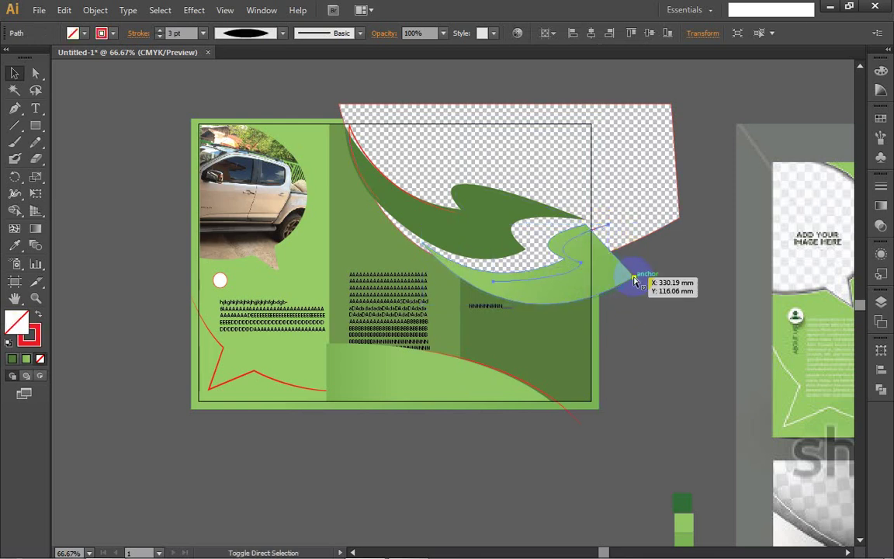
pyautogui.hotkey('ctrl', 'shift', ']')
pyautogui.click(680, 379)
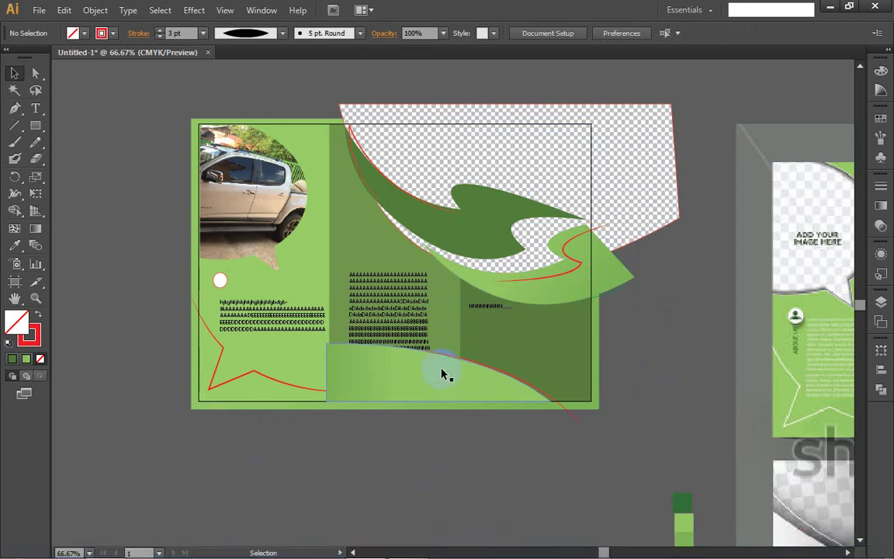
# - Change the stroke of the accent curve on the light green swoosh to white
pyautogui.click(532, 277)
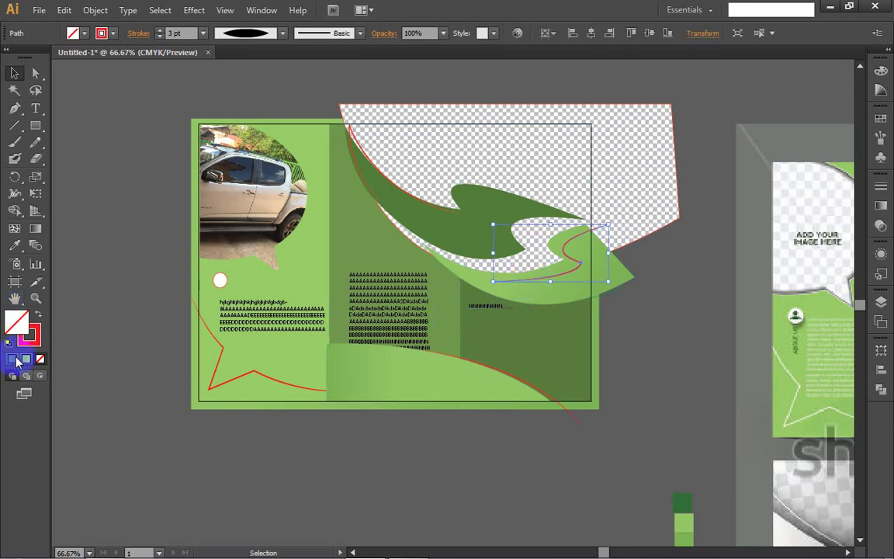
pyautogui.click(102, 33)
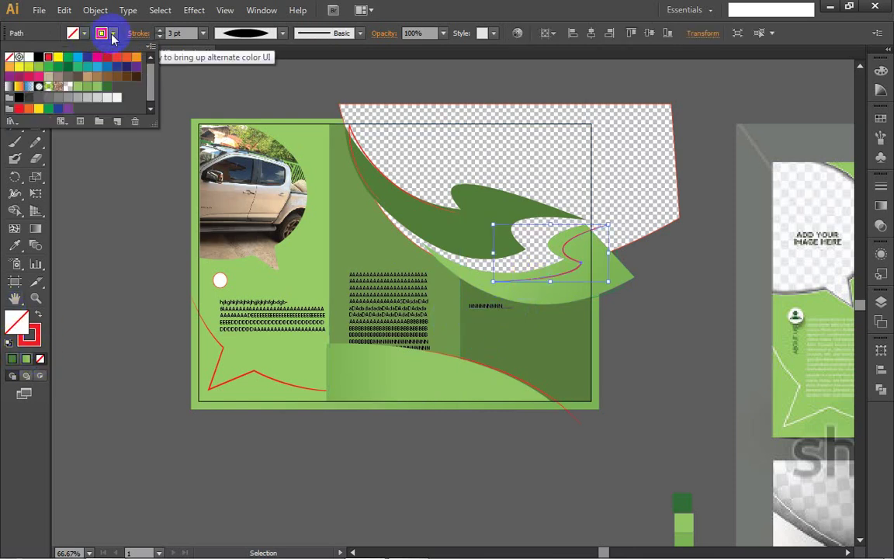
pyautogui.click(19, 57)
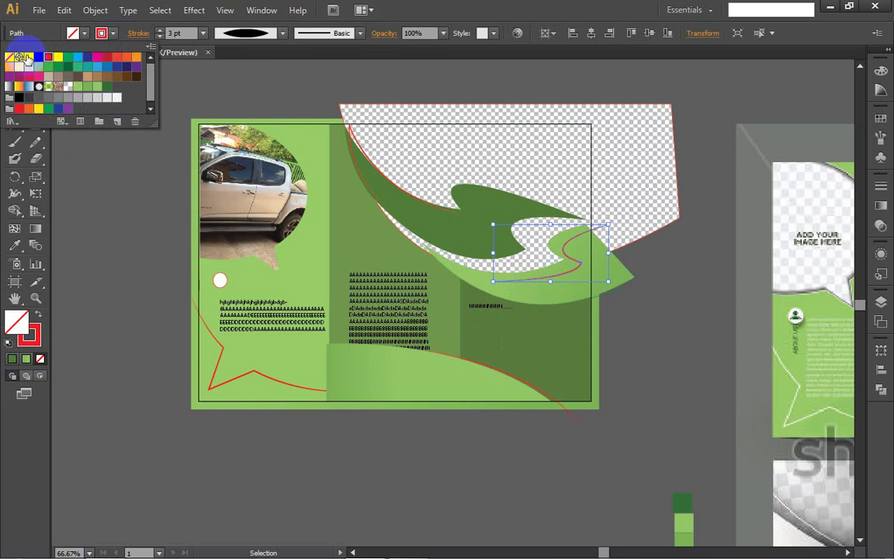
pyautogui.click(28, 57)
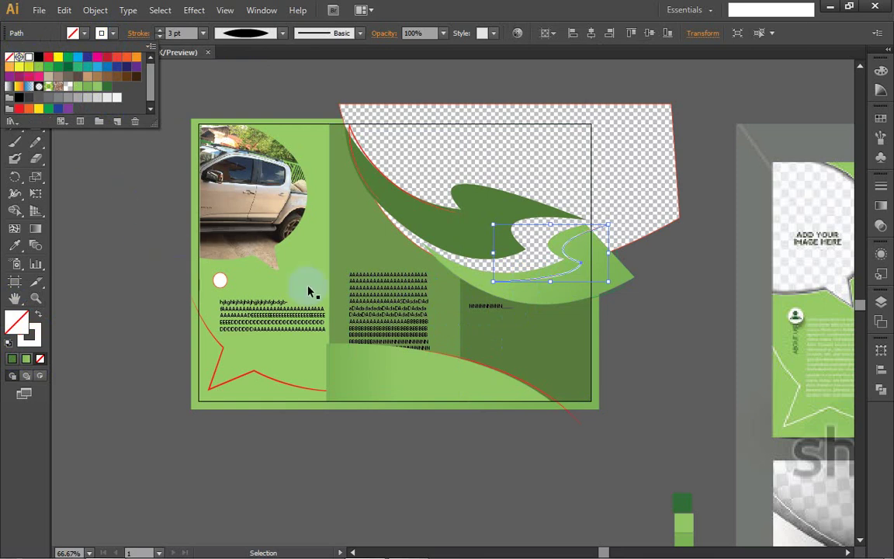
pyautogui.click(574, 364)
pyautogui.click(382, 281)
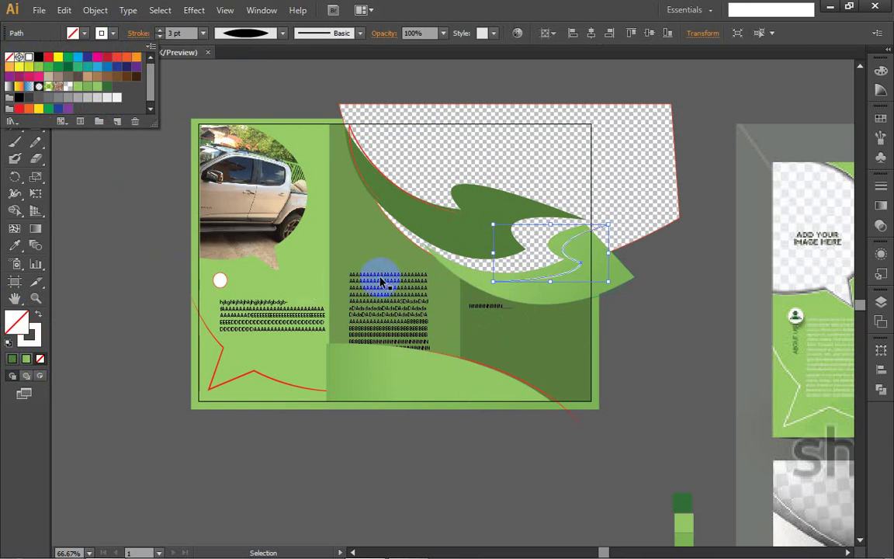
# - Change the stroke of the thin accent curve on the dark green swoosh to white
pyautogui.click(353, 139)
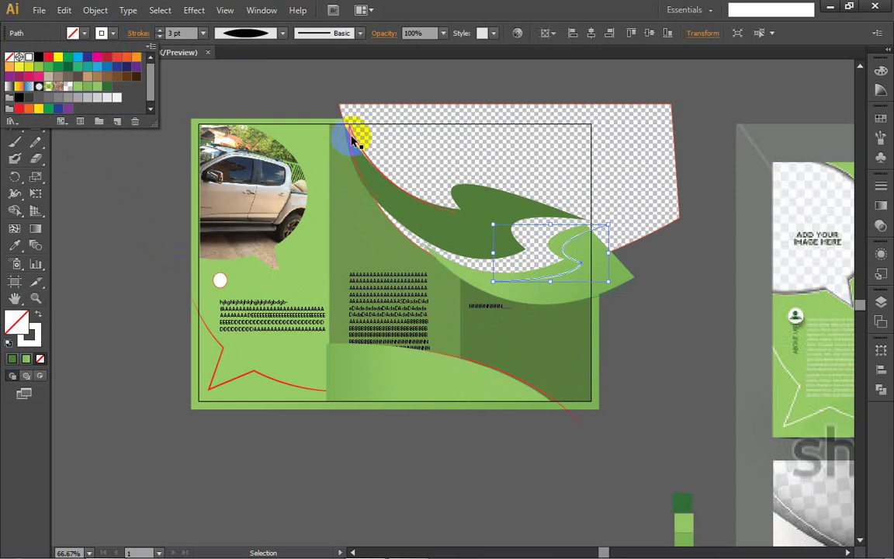
pyautogui.click(339, 127)
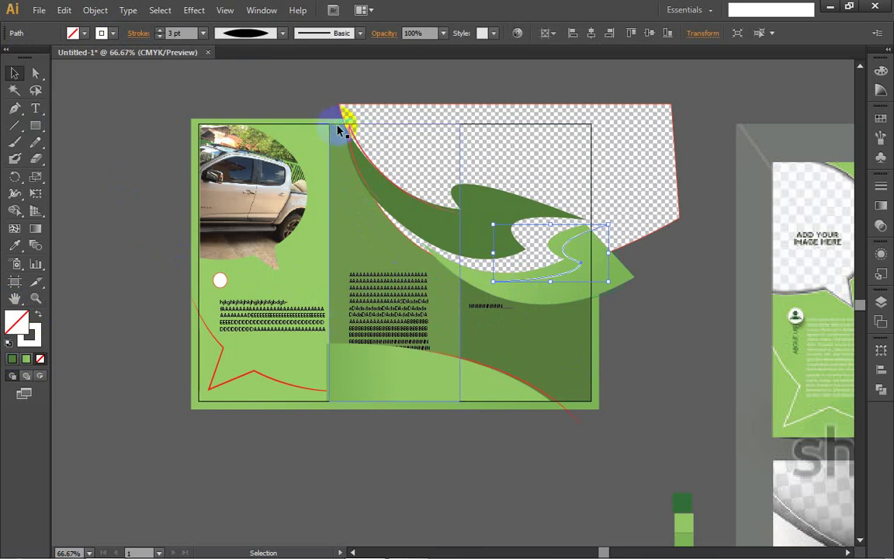
pyautogui.moveTo(338, 130); pyautogui.dragTo(352, 129)
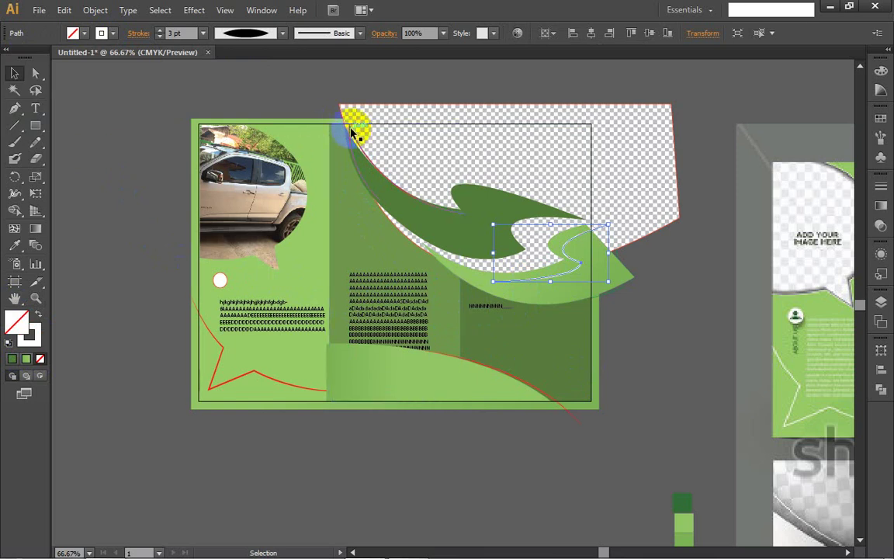
pyautogui.click(351, 132)
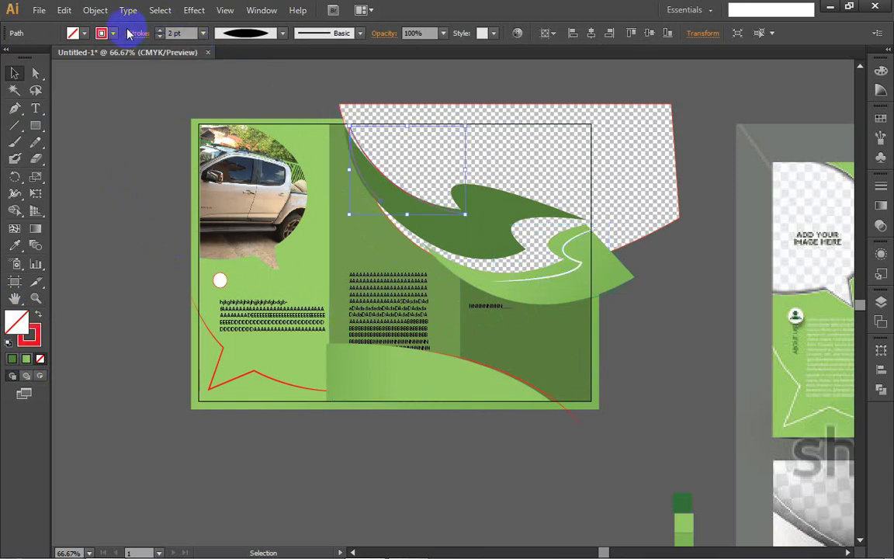
pyautogui.click(100, 32)
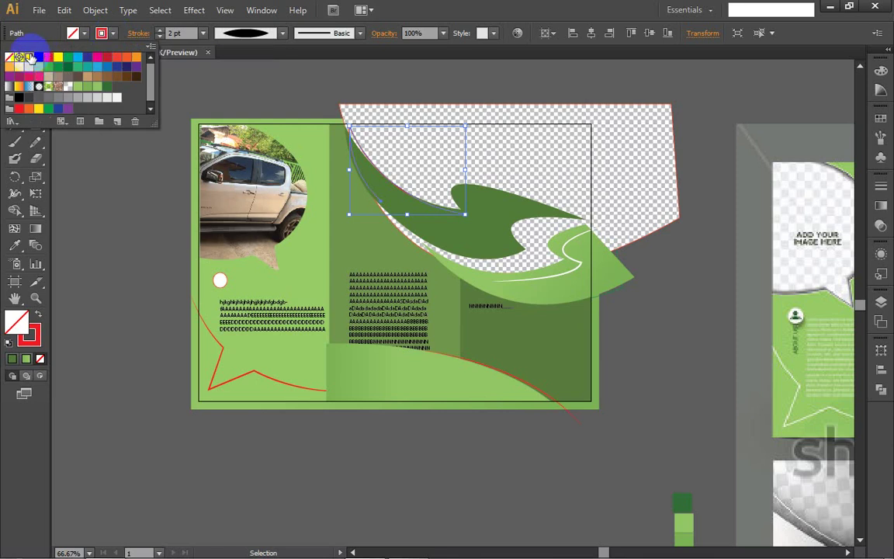
pyautogui.click(29, 57)
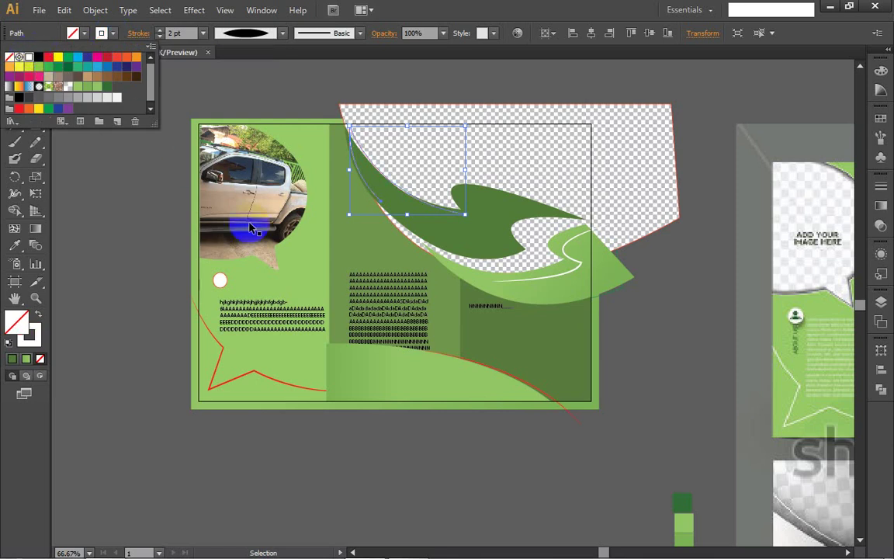
# - Change the outline of the large checkered photo shape to white
pyautogui.click(414, 245)
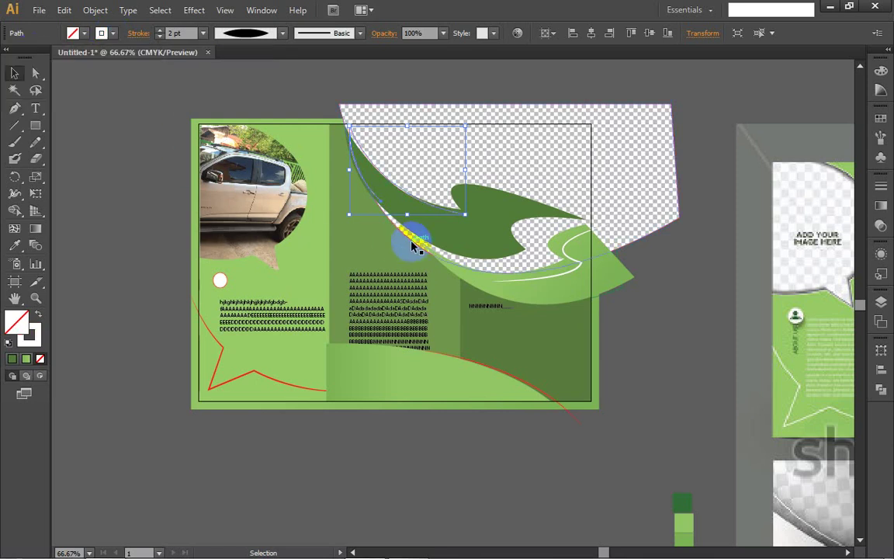
pyautogui.click(111, 35)
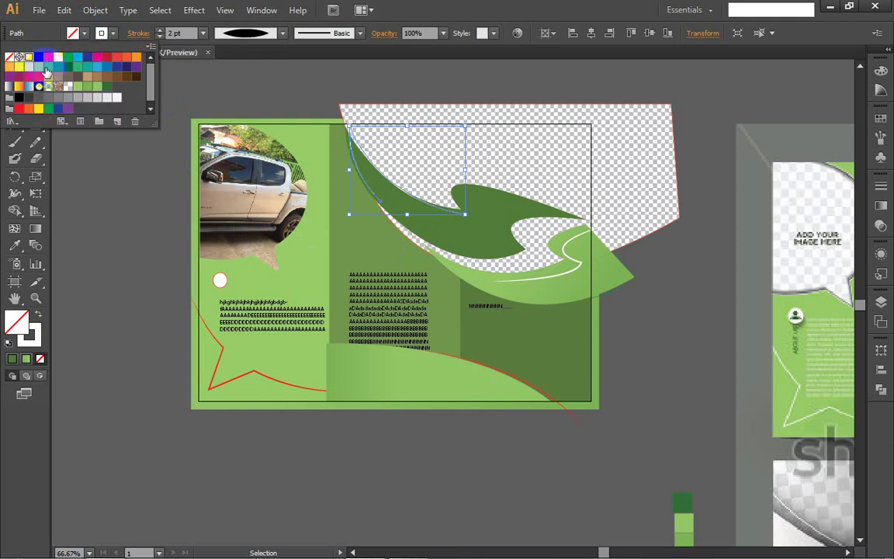
pyautogui.click(644, 234)
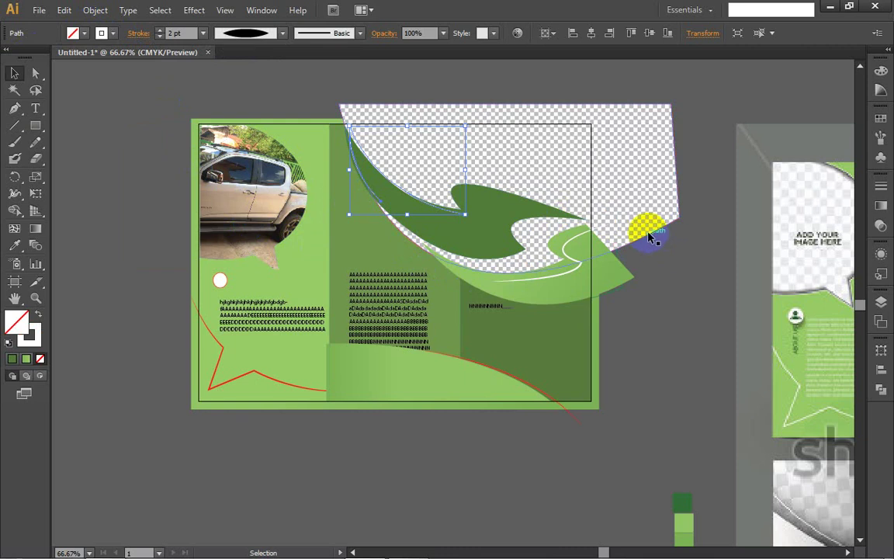
pyautogui.click(651, 237)
pyautogui.click(114, 35)
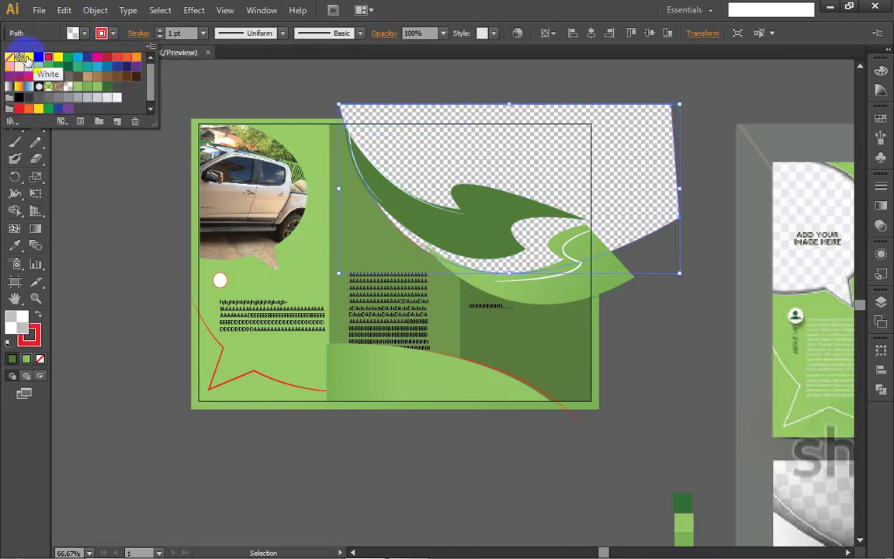
pyautogui.click(27, 60)
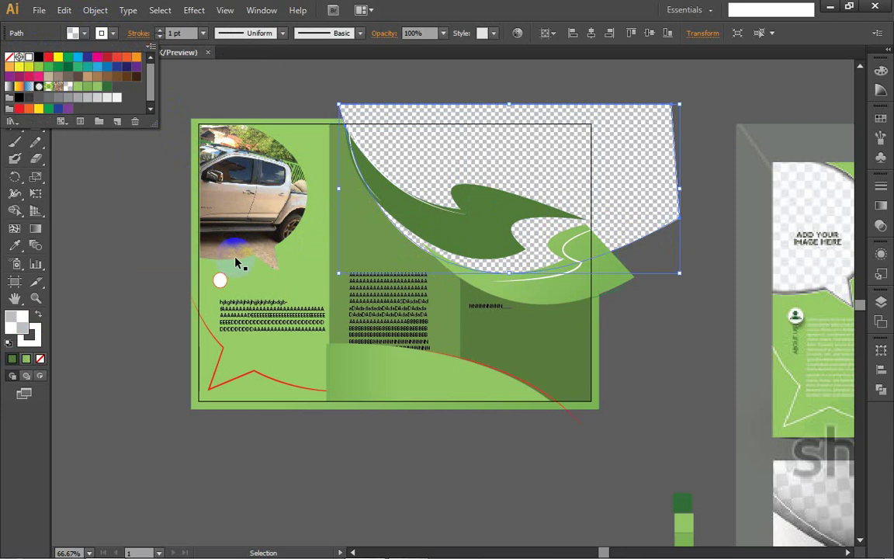
pyautogui.click(116, 199)
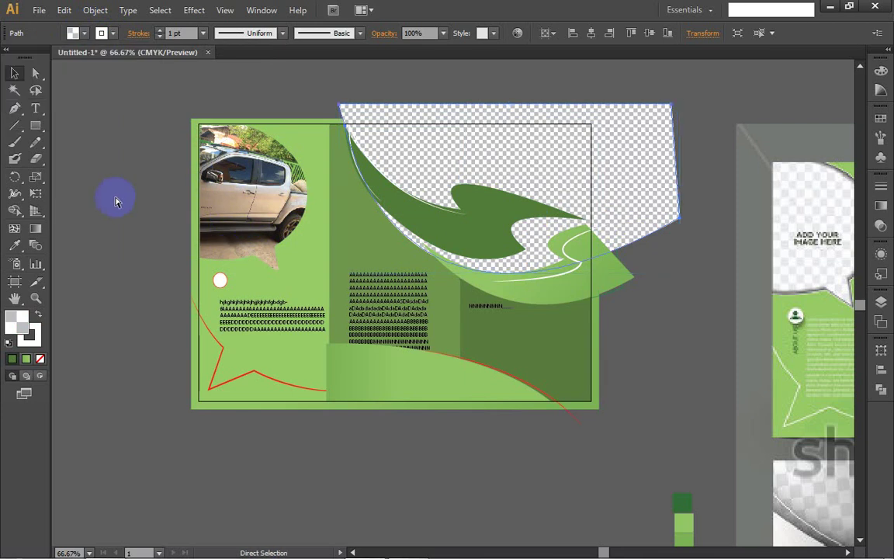
pyautogui.click(246, 151)
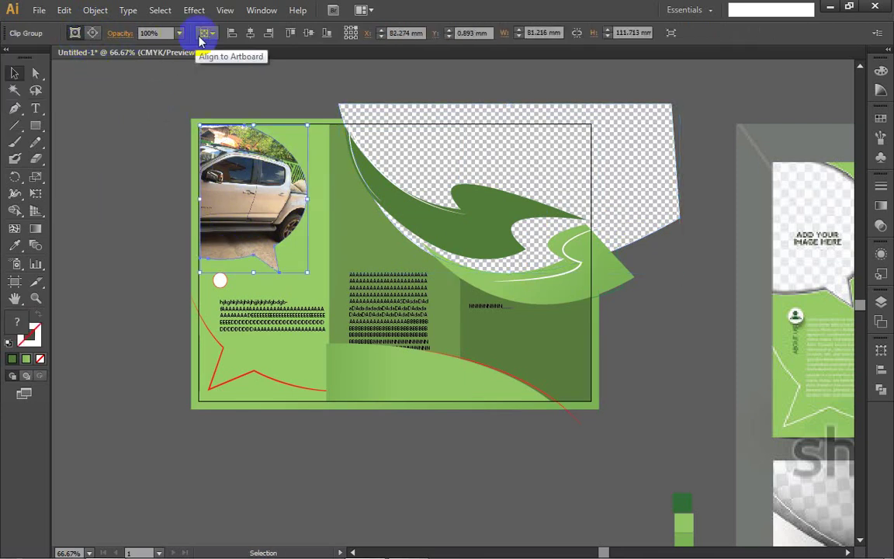
pyautogui.click(132, 154)
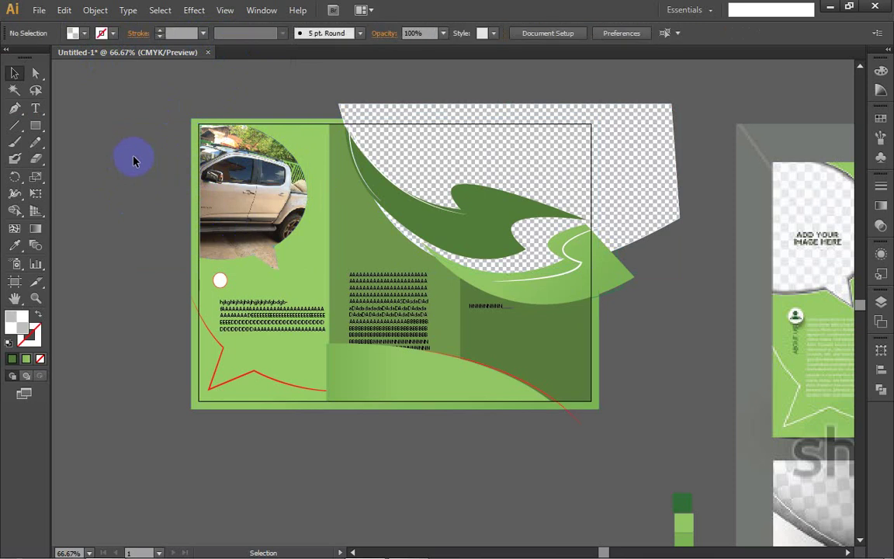
pyautogui.click(239, 236)
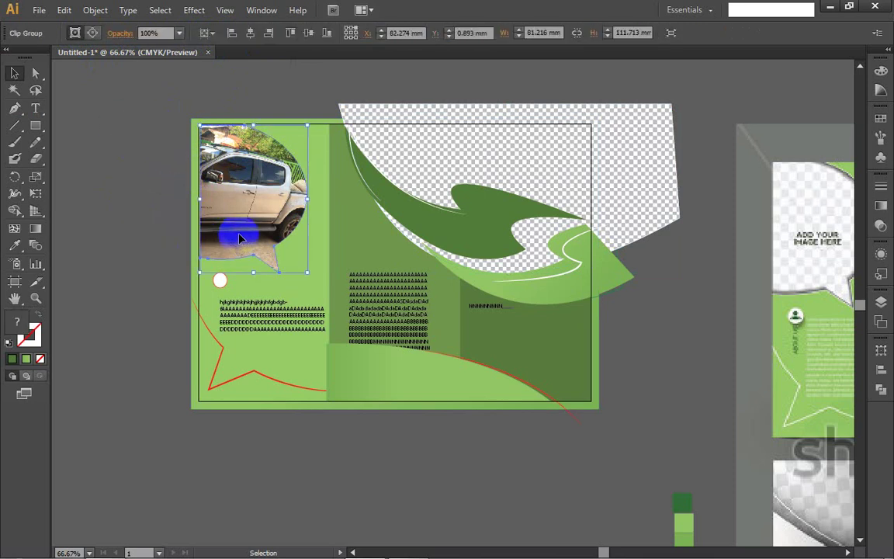
pyautogui.click(170, 96)
pyautogui.moveTo(124, 126); pyautogui.dragTo(216, 194)
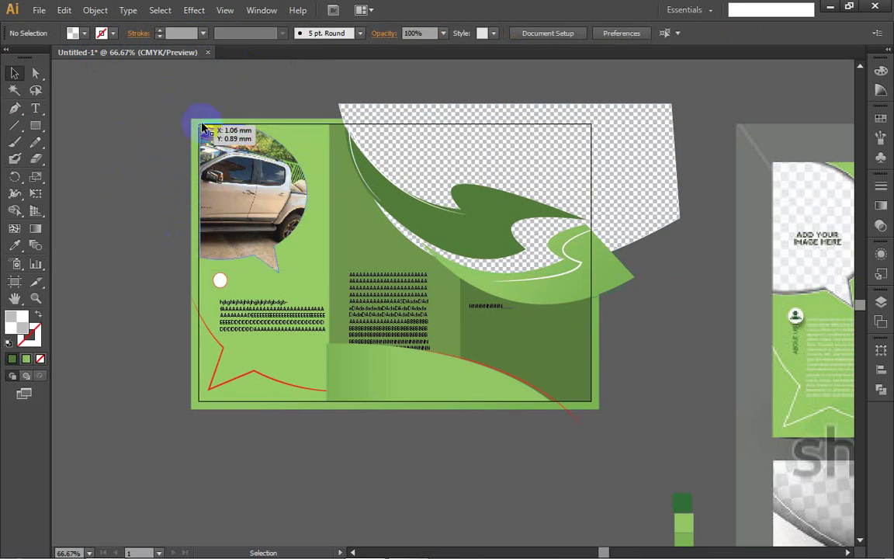
# - Set the opacity of the clipped car photo to 91% and clear the selection
pyautogui.click(291, 159)
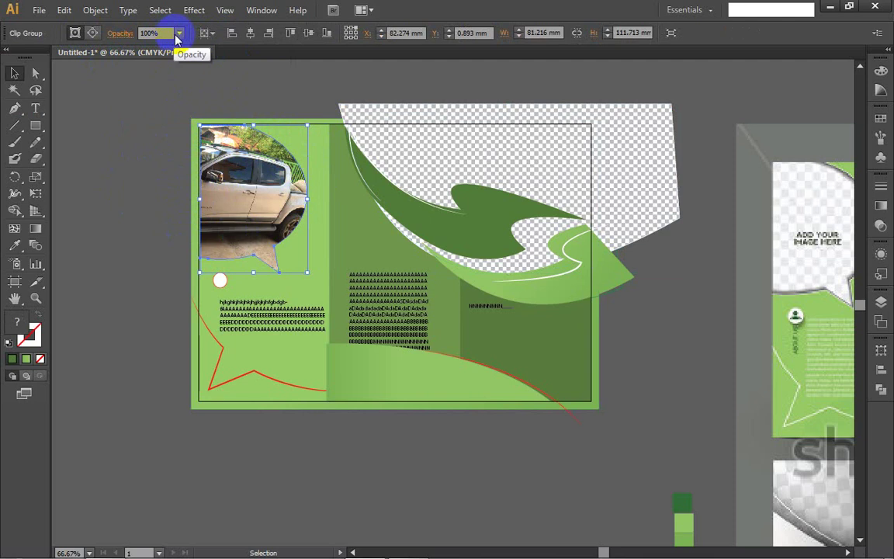
pyautogui.click(167, 34)
pyautogui.write('86')
pyautogui.press('Return')
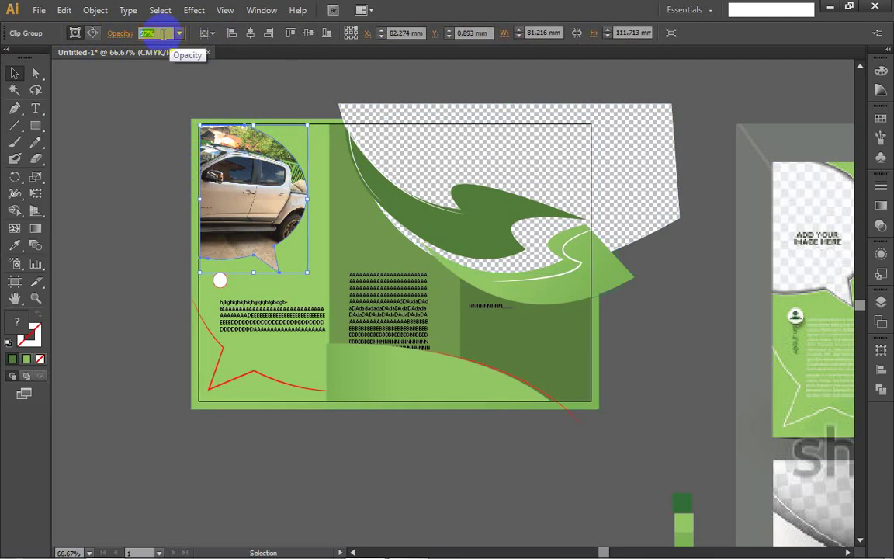
pyautogui.write('91')
pyautogui.press('Return')
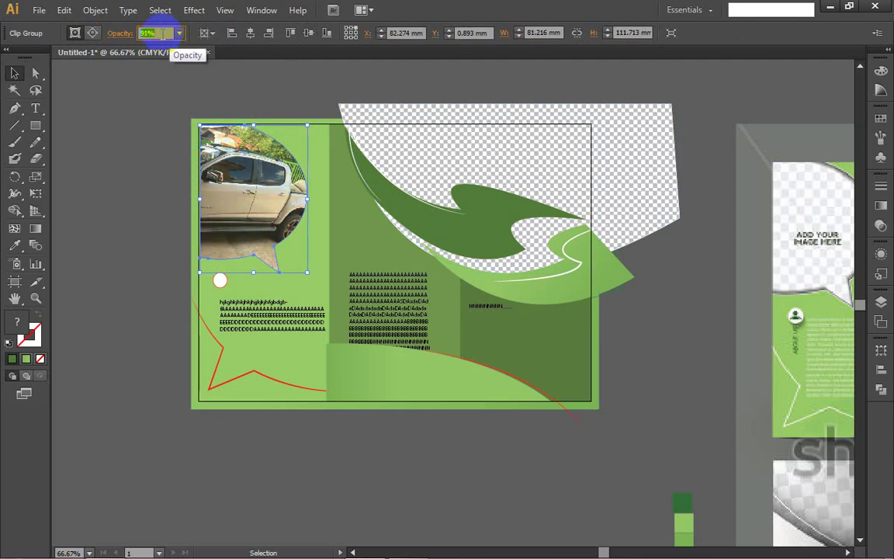
pyautogui.click(136, 138)
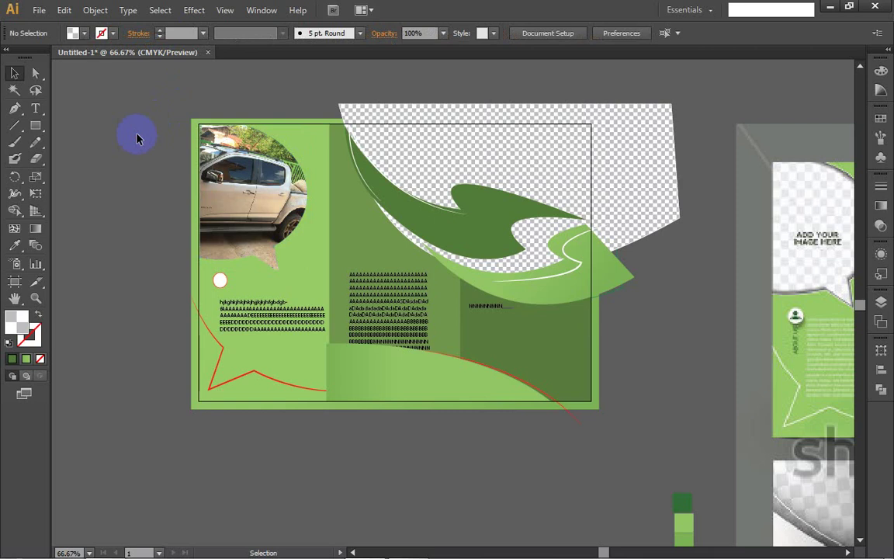
# - Set the end colour of the lower curved shape's linear gradient to dark green C=81 M=34 Y=100 K=24 and move that stop to 97.04%
pyautogui.click(419, 384)
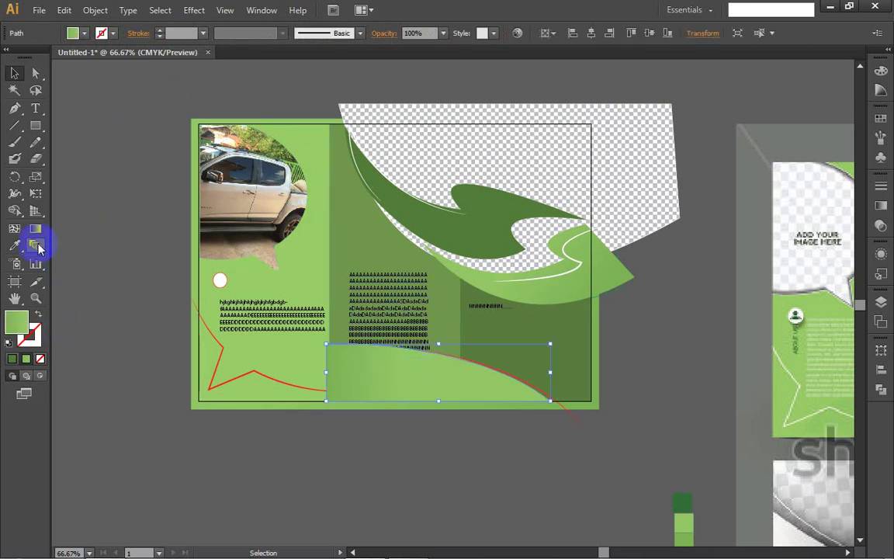
pyautogui.click(882, 208)
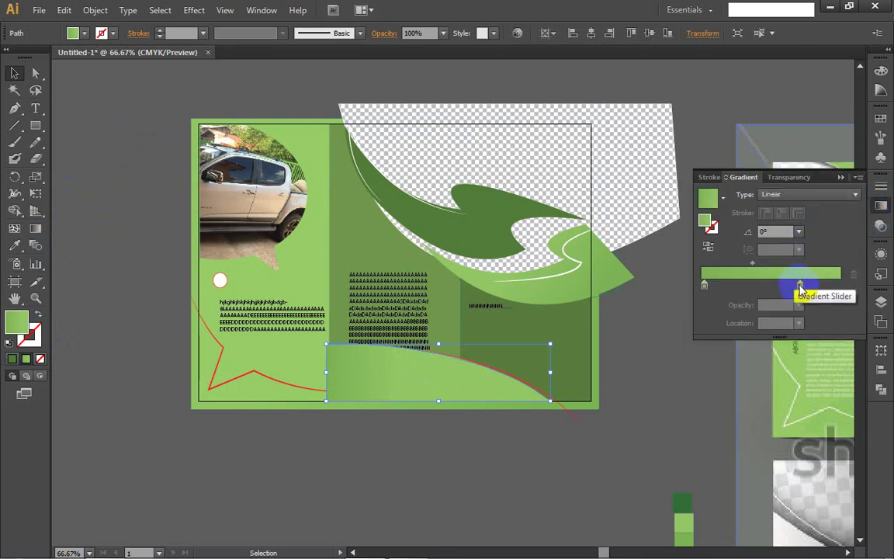
pyautogui.doubleClick(800, 285)
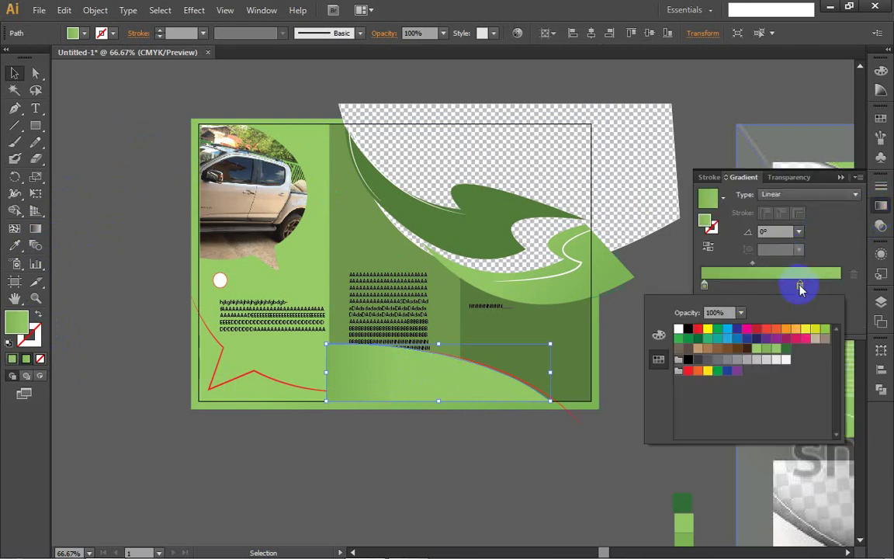
pyautogui.click(785, 351)
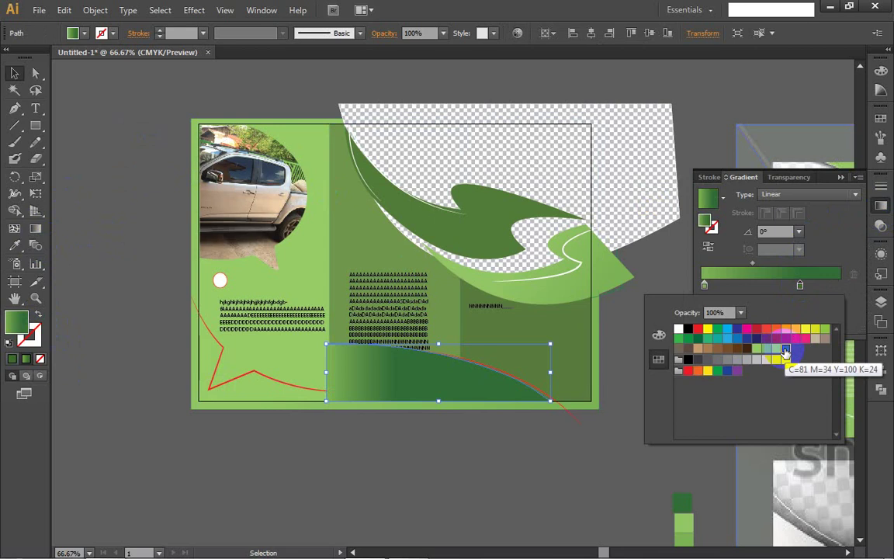
pyautogui.click(829, 290)
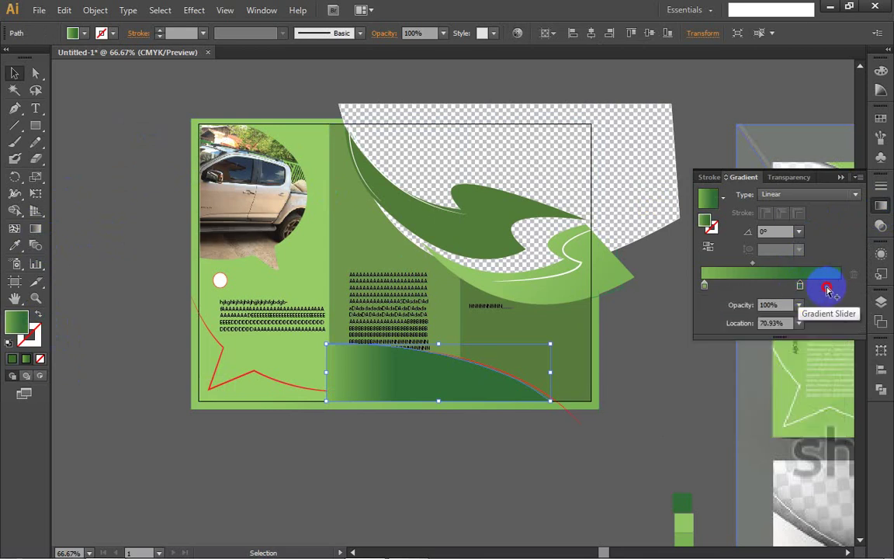
pyautogui.moveTo(802, 286); pyautogui.dragTo(837, 286)
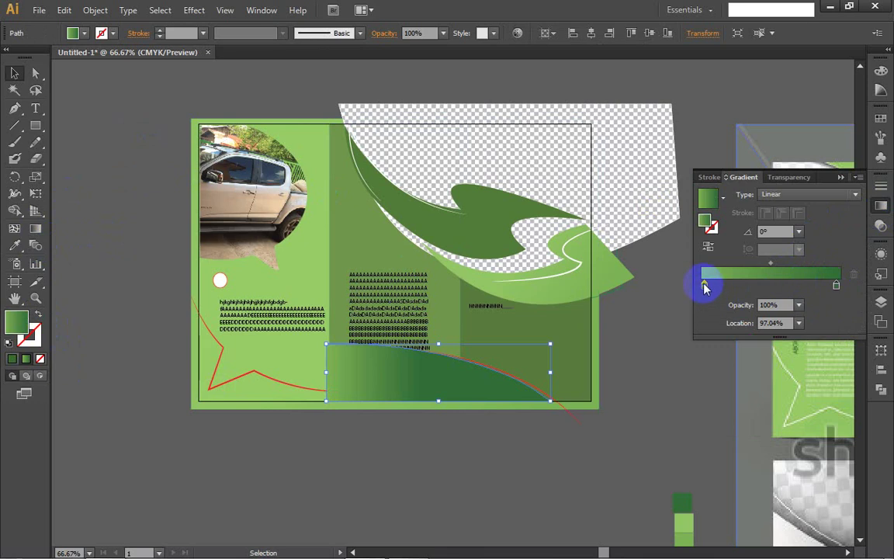
# - Rearrange the lower curved shape's gradient stops so dark green sits at 0% with light green after it, then deselect the shape
pyautogui.moveTo(703, 285)
pyautogui.mouseDown()
pyautogui.moveTo(750, 288)
pyautogui.moveTo(687, 286)
pyautogui.mouseUp()
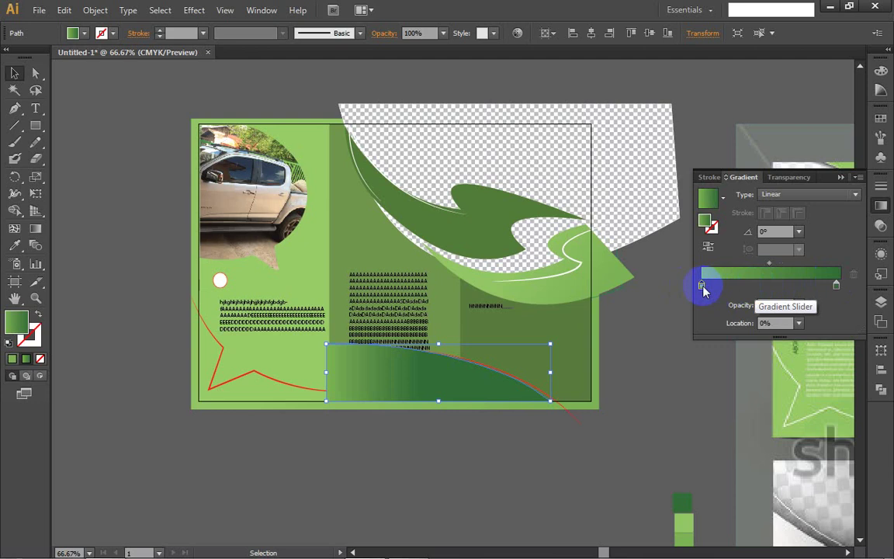
pyautogui.moveTo(703, 289)
pyautogui.mouseDown()
pyautogui.moveTo(834, 289)
pyautogui.moveTo(710, 286)
pyautogui.moveTo(700, 298)
pyautogui.mouseUp()
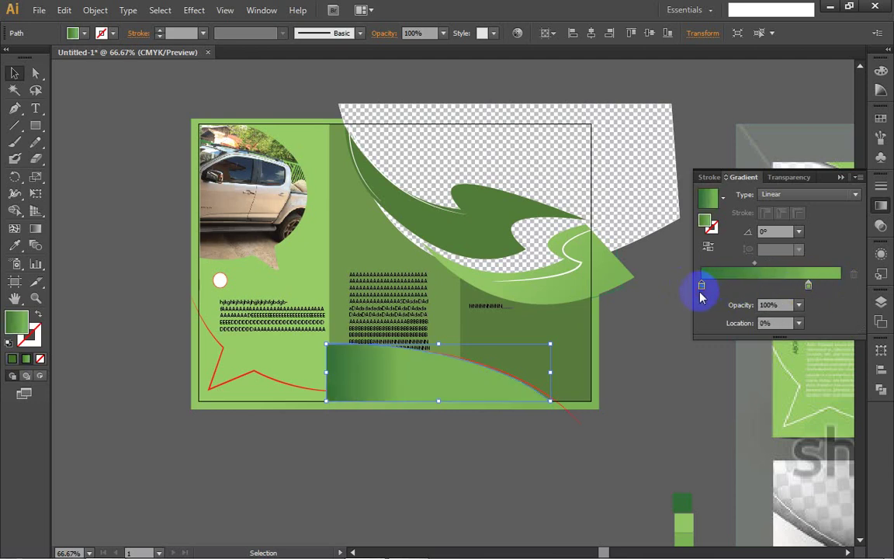
pyautogui.click(679, 399)
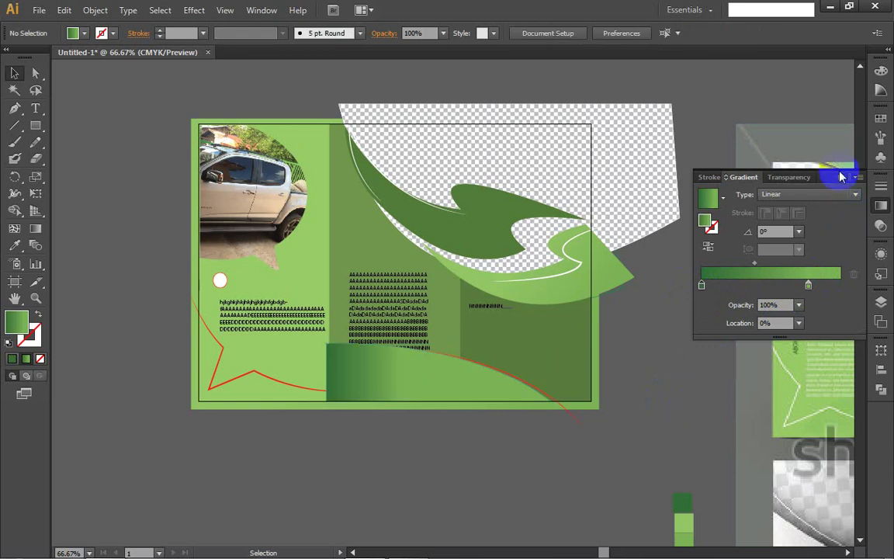
pyautogui.click(789, 234)
# - Change the stroke of the accent curve along the lower curved shape to white
pyautogui.click(577, 416)
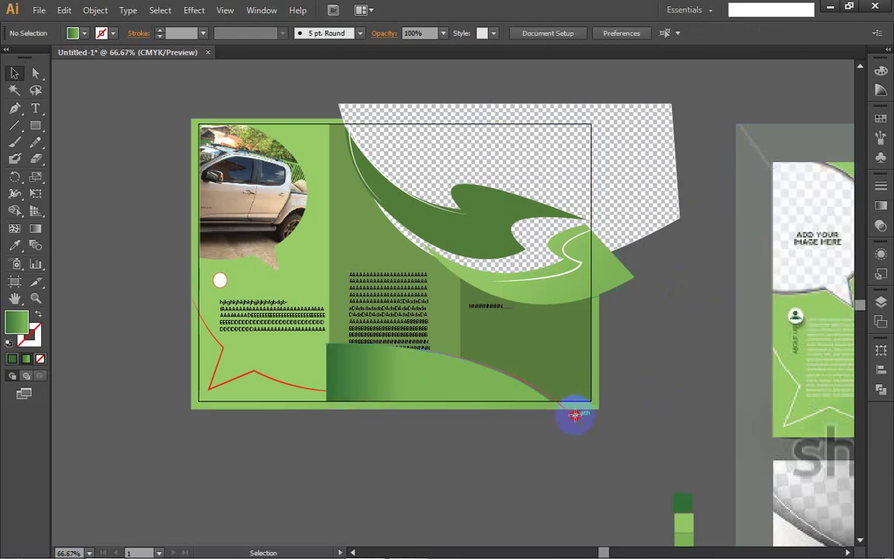
pyautogui.click(103, 33)
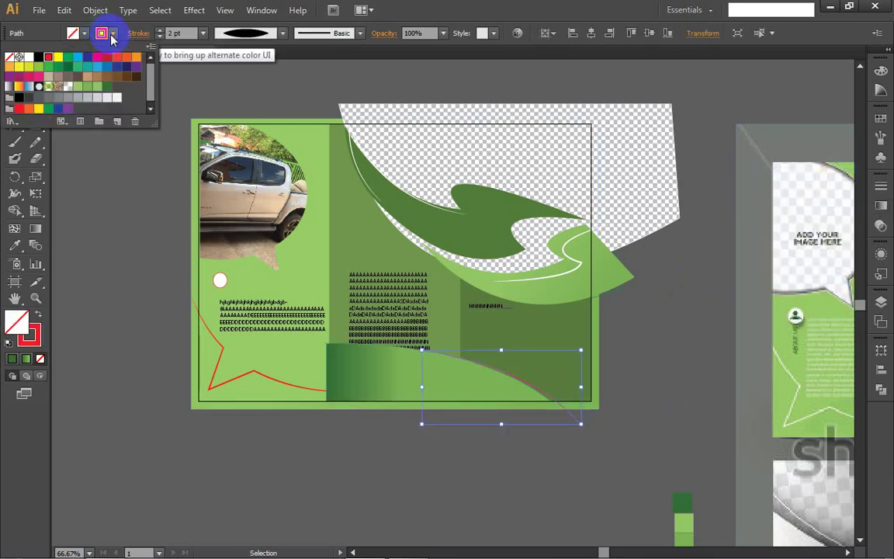
pyautogui.click(28, 61)
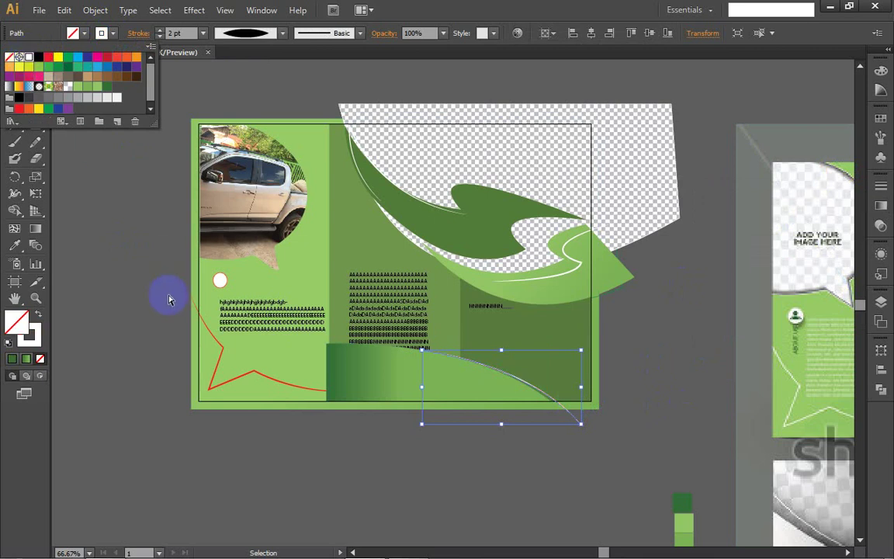
# - Change the stroke of the pointed, star-like line on the light green left brochure panel to white and deselect it
pyautogui.press('a')
pyautogui.keyDown('ctrl'); pyautogui.click(220, 353); pyautogui.keyUp('ctrl')
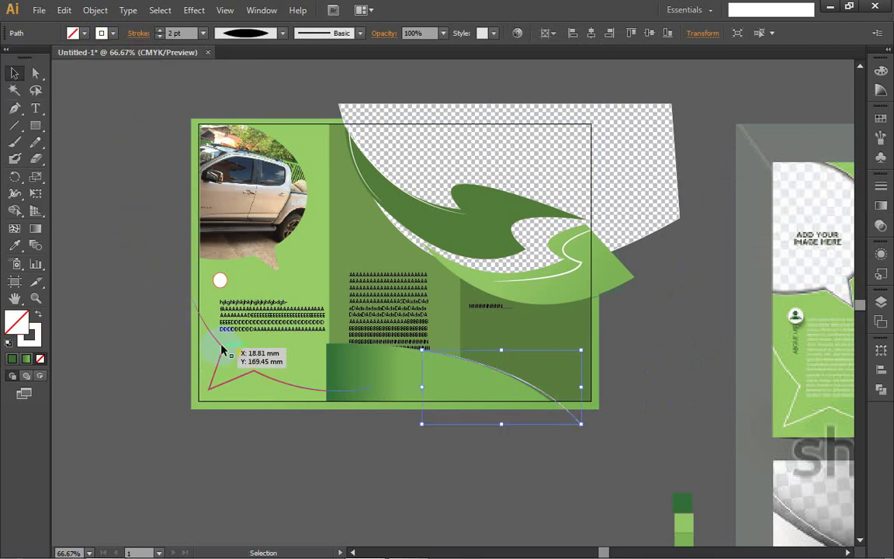
pyautogui.click(213, 334)
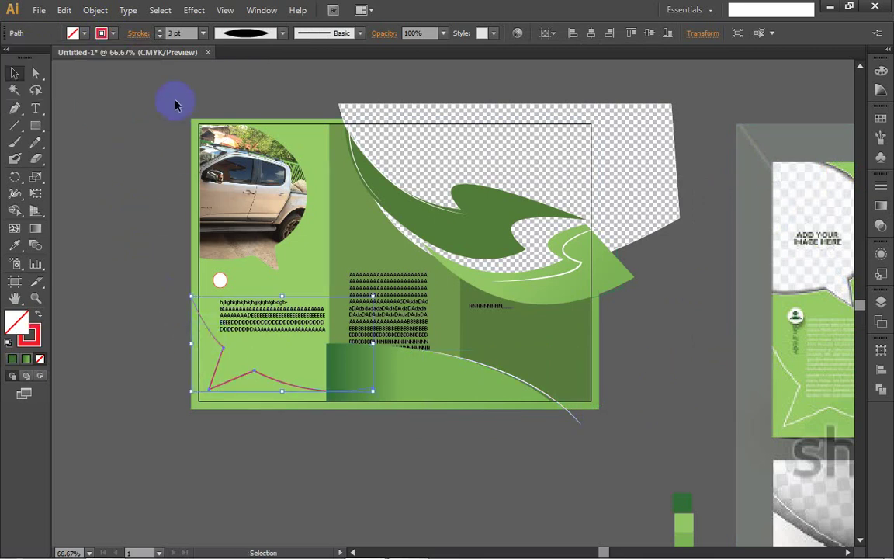
pyautogui.click(109, 33)
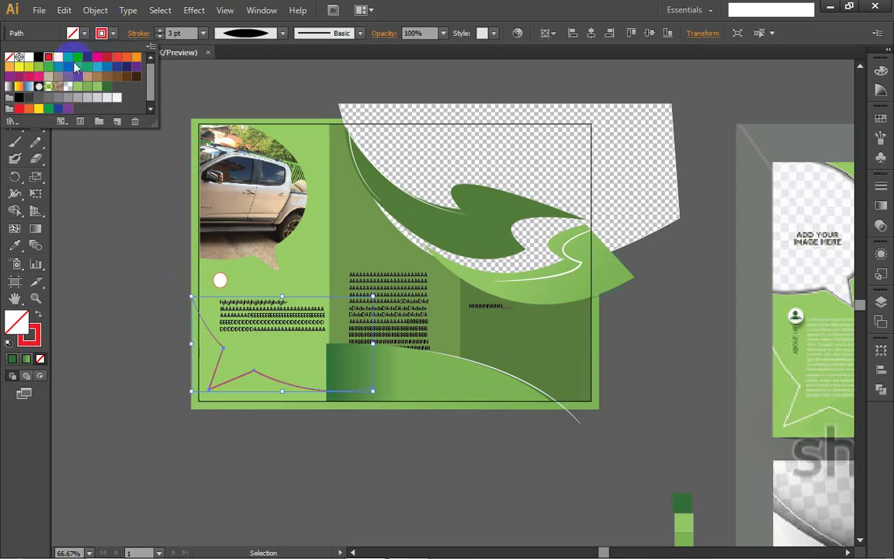
pyautogui.click(29, 56)
pyautogui.click(115, 239)
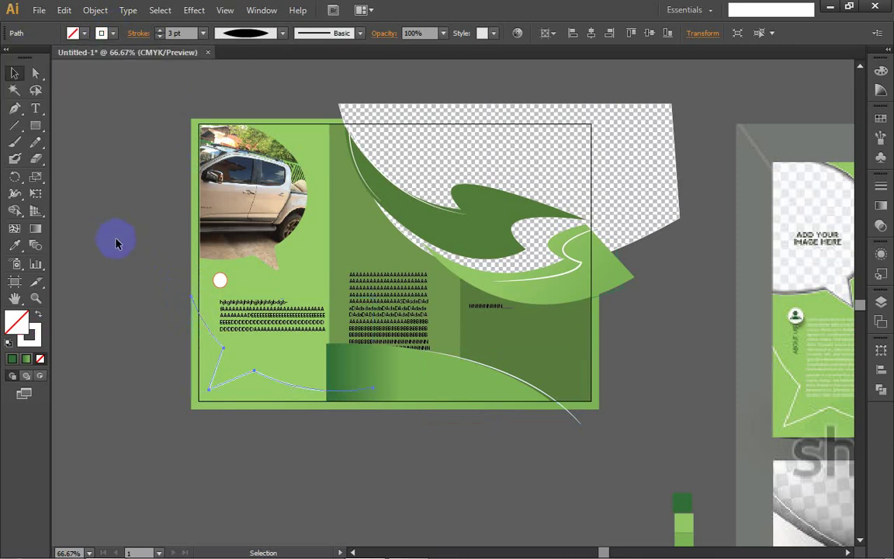
pyautogui.click(350, 491)
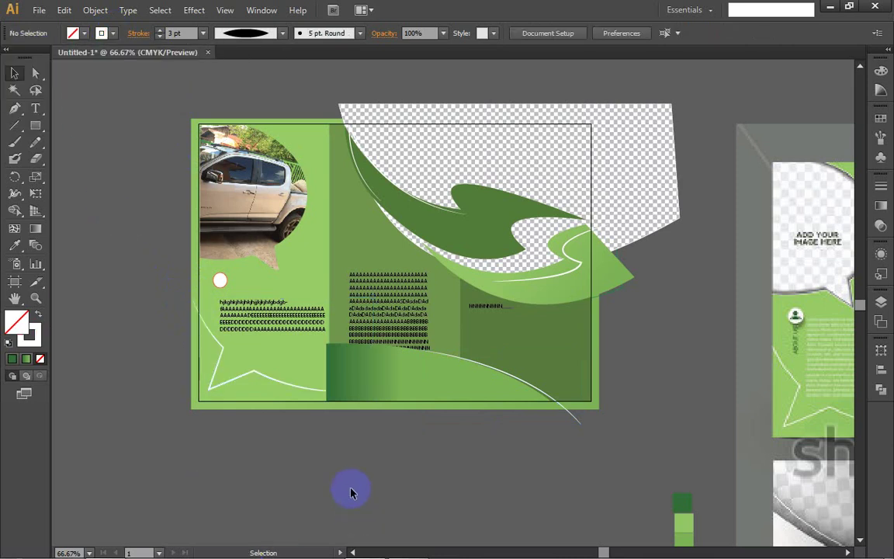
# - Change the outline of the small circle below the car photo to white and deselect it
pyautogui.click(220, 280)
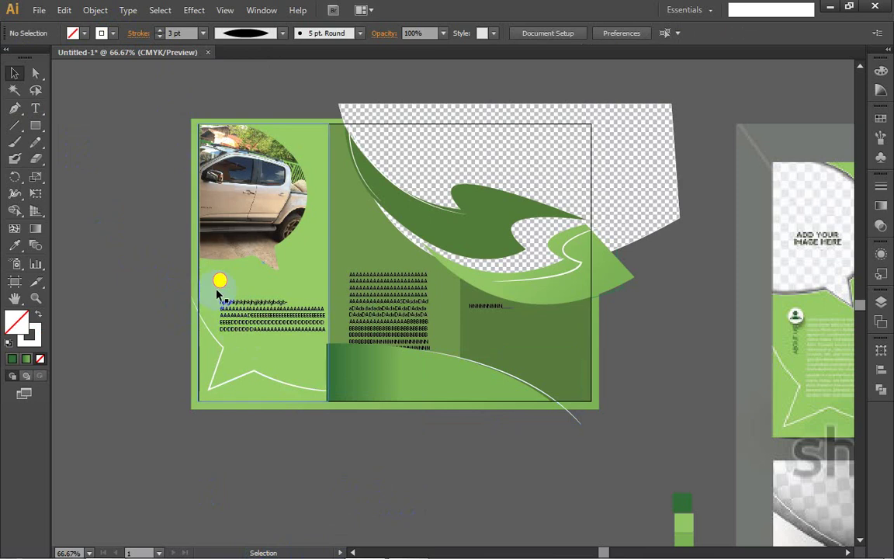
pyautogui.click(112, 32)
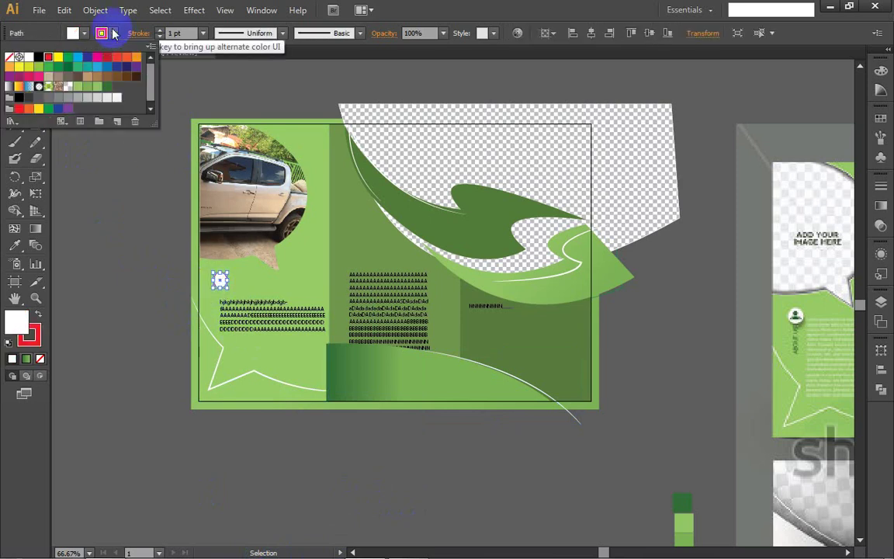
pyautogui.click(29, 56)
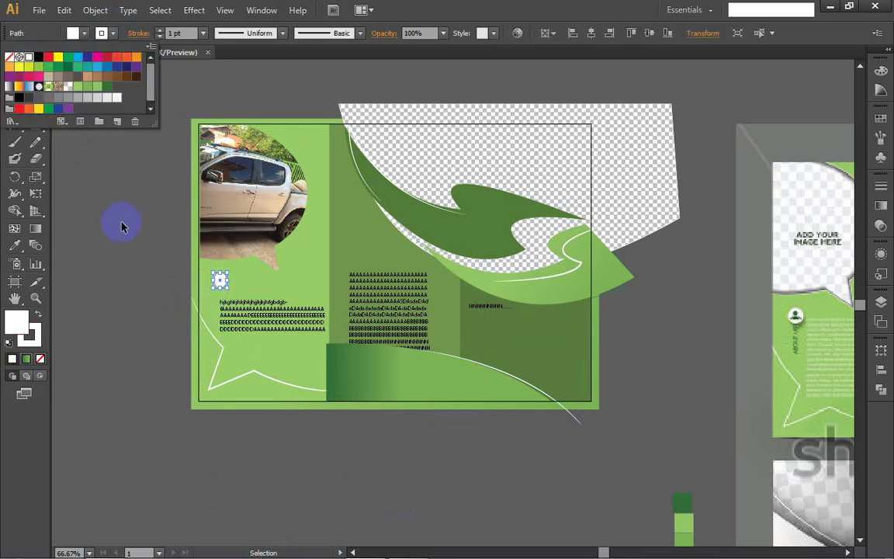
pyautogui.click(121, 225)
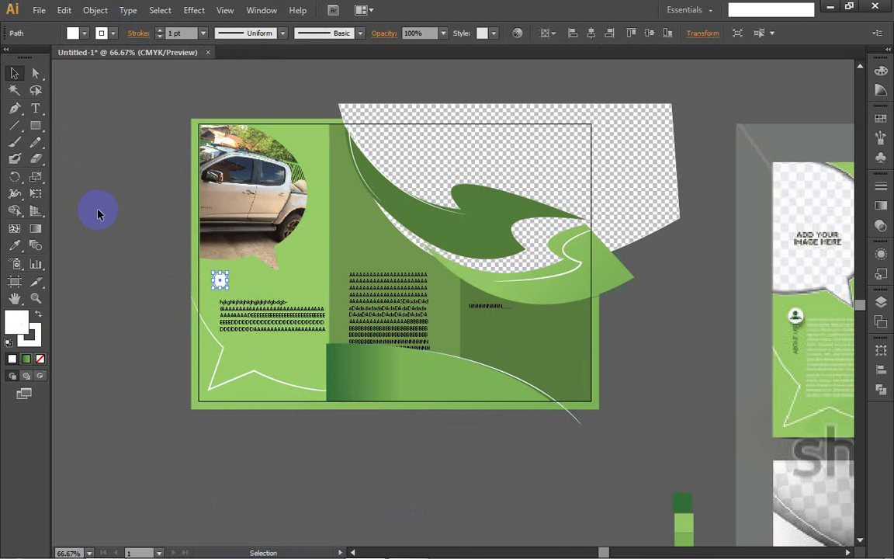
pyautogui.click(99, 207)
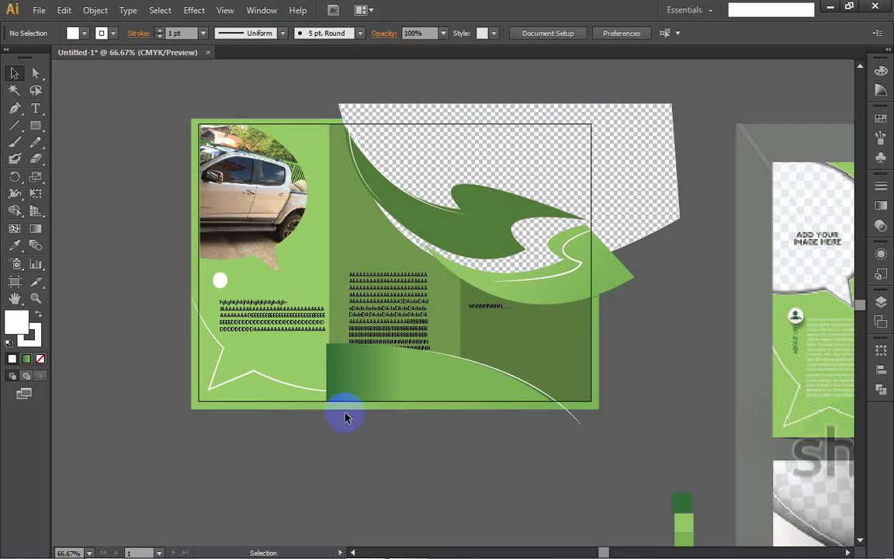
# - Bring the middle panel's text frame in front of the lower curved shape and clear the selection
pyautogui.click(380, 287)
pyautogui.hotkey('ctrl', 'shift')
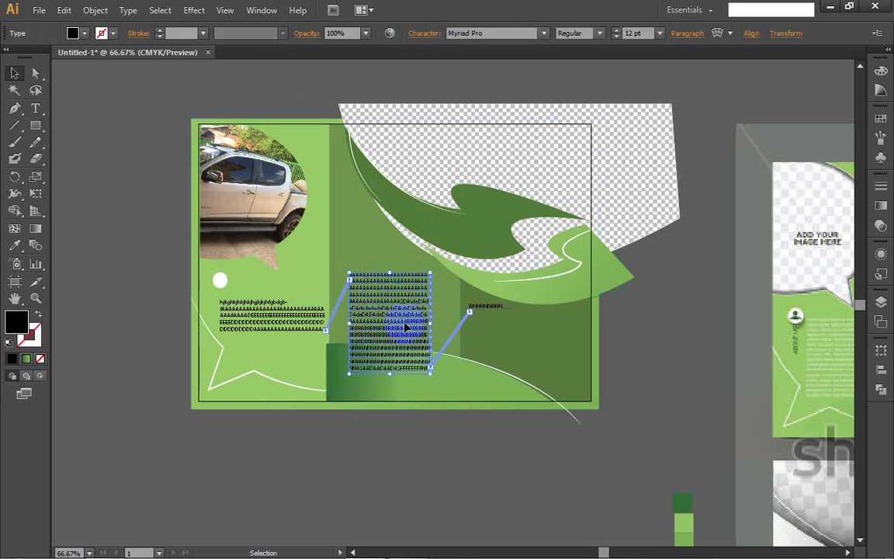
pyautogui.click(132, 276)
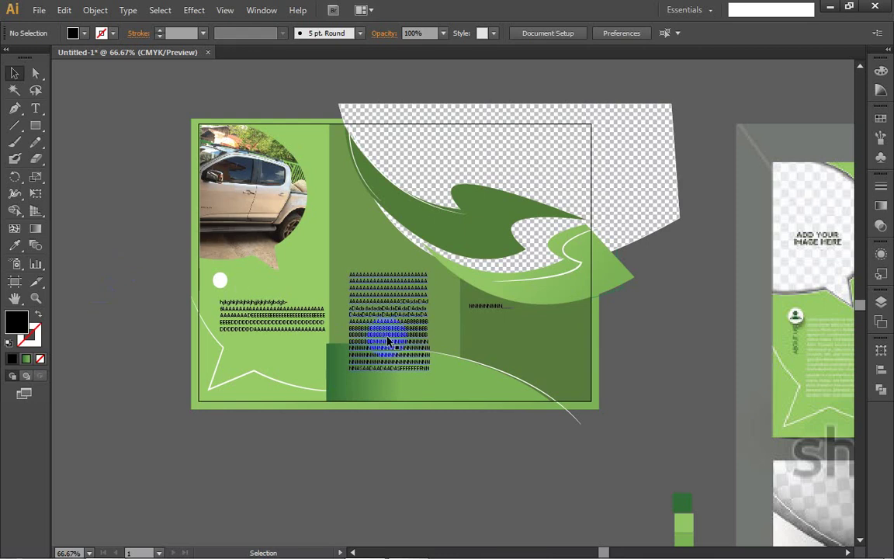
pyautogui.click(423, 353)
pyautogui.click(485, 310)
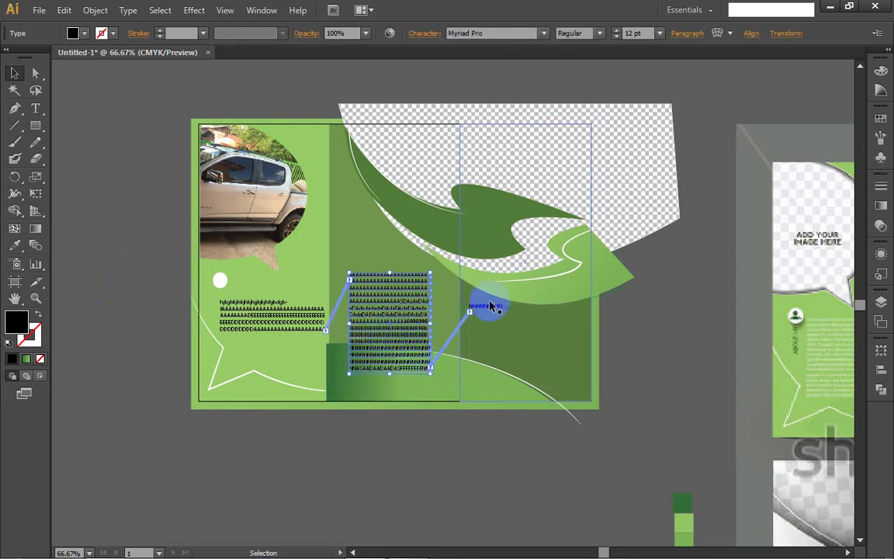
pyautogui.moveTo(490, 312); pyautogui.dragTo(578, 388)
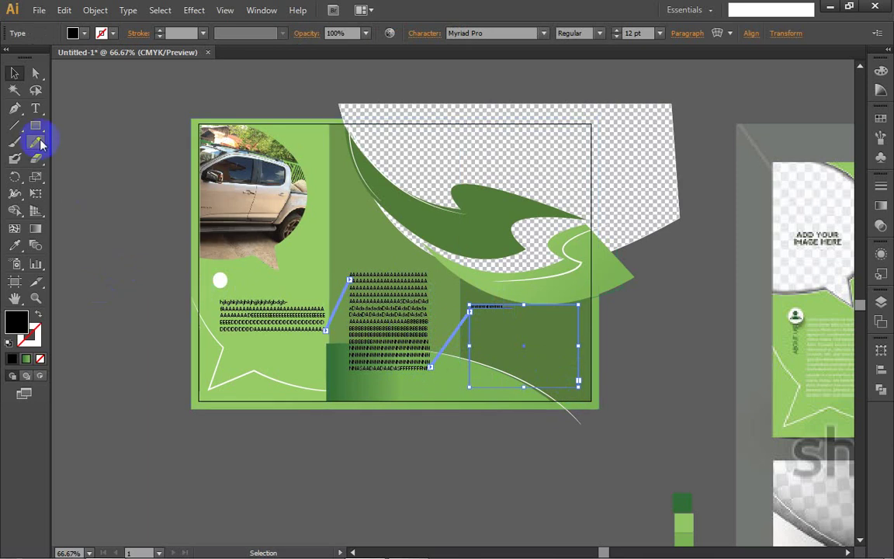
pyautogui.click(35, 109)
pyautogui.click(584, 374)
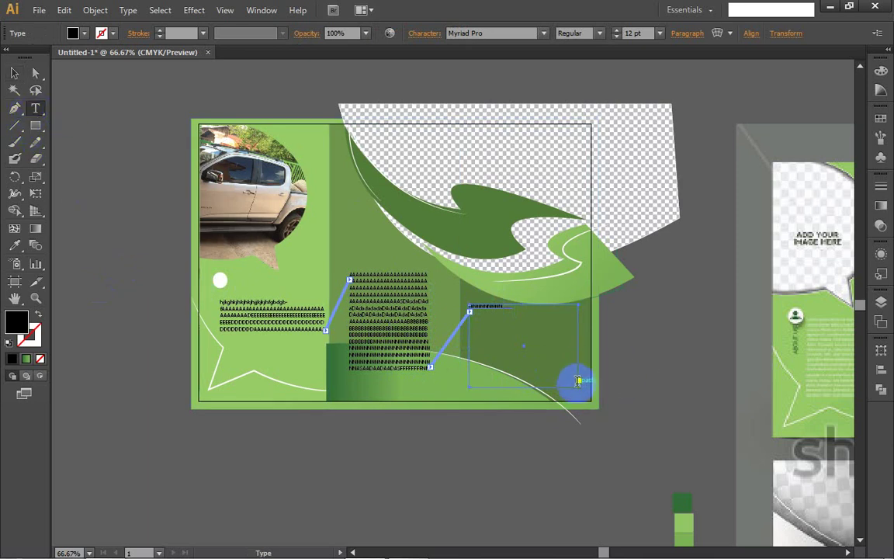
pyautogui.press('Escape')
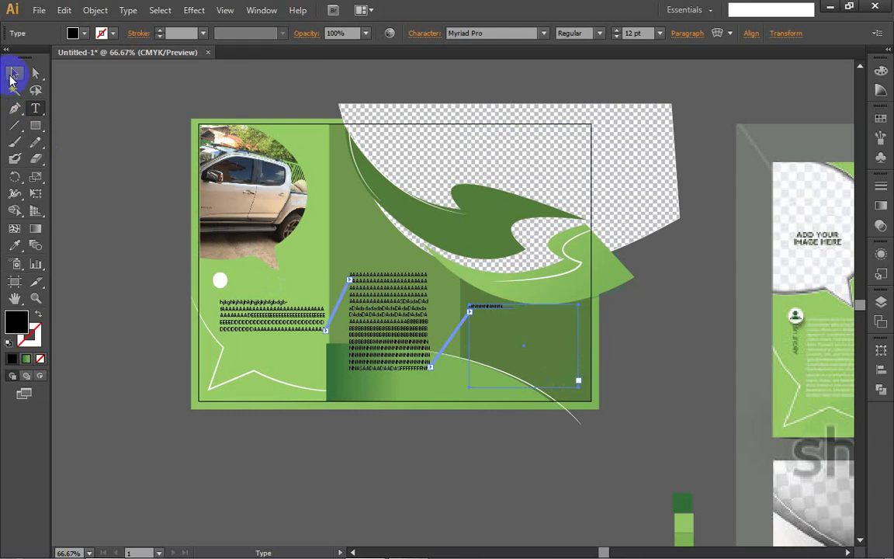
pyautogui.click(13, 73)
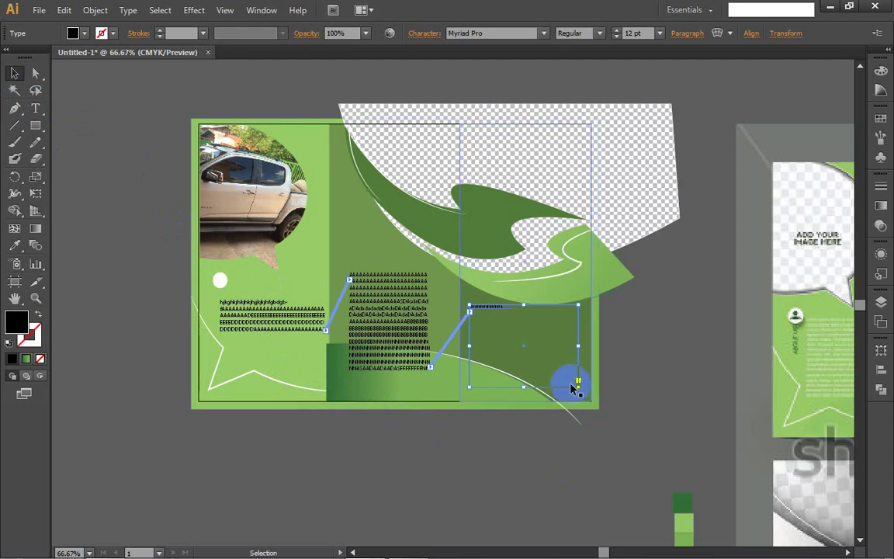
# - Examine the text thread link and the output ports of the middle and right panels' text frames
pyautogui.click(396, 317)
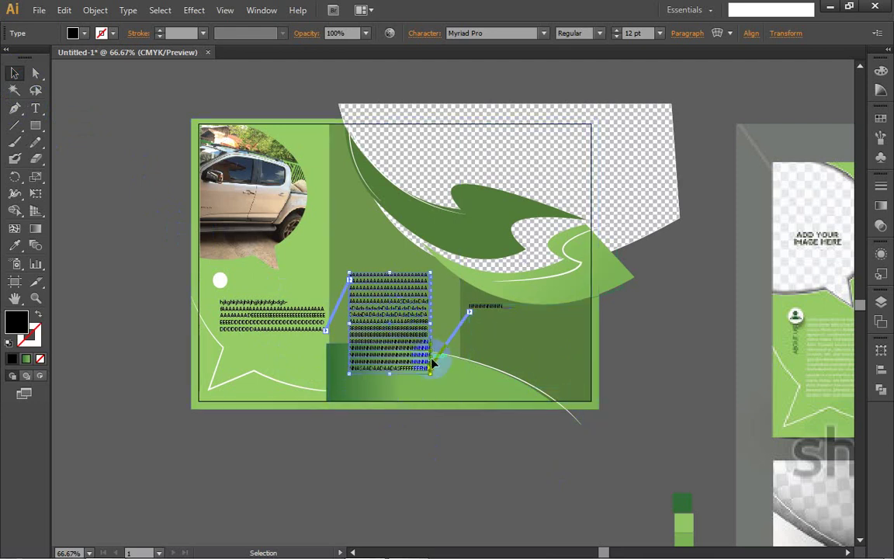
pyautogui.scroll(9, 407, 384)
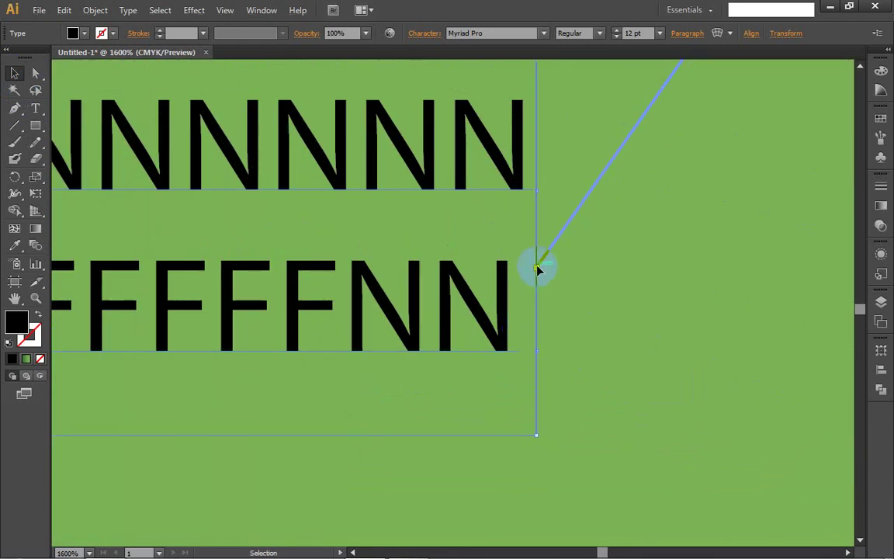
pyautogui.scroll(-6, 543, 281)
pyautogui.scroll(-1, 536, 289)
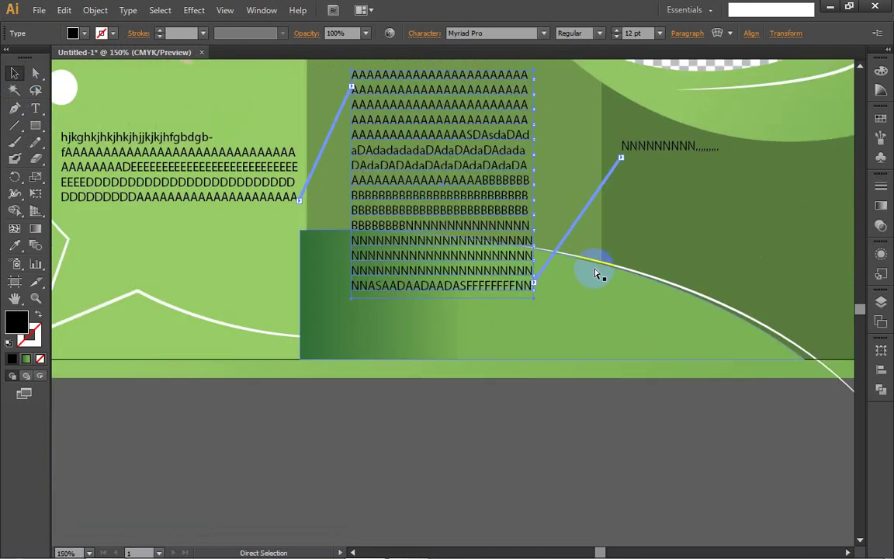
pyautogui.press('v')
pyautogui.click(629, 150)
pyautogui.hscroll(5, 650, 184)
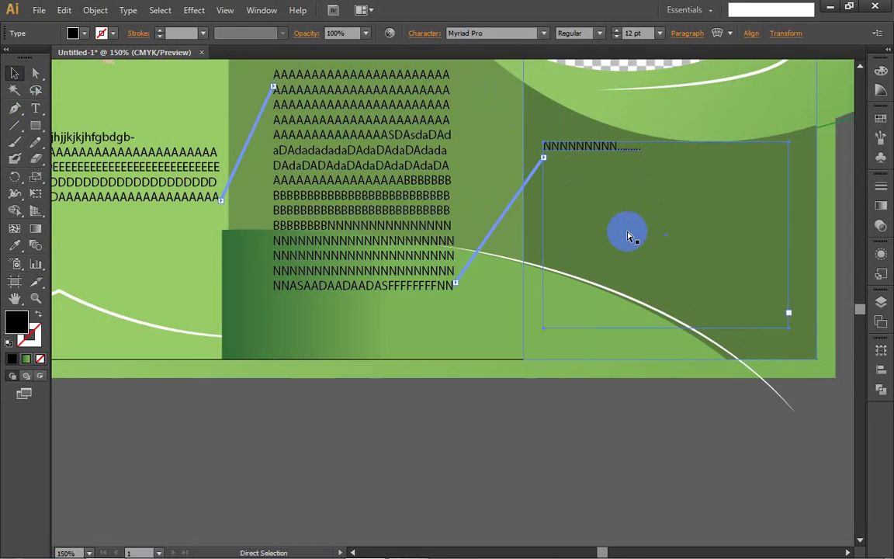
pyautogui.scroll(5, 700, 316)
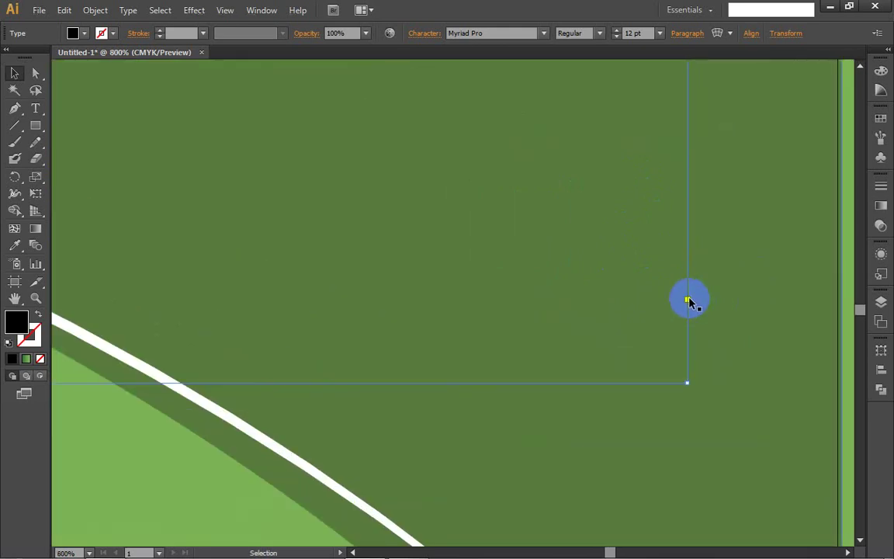
pyautogui.click(689, 301)
pyautogui.scroll(-4, 693, 311)
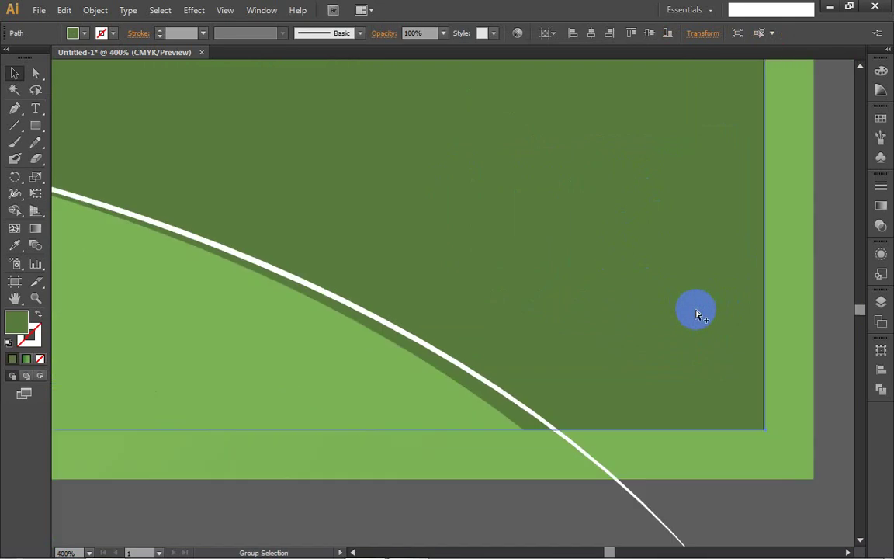
pyautogui.click(637, 289)
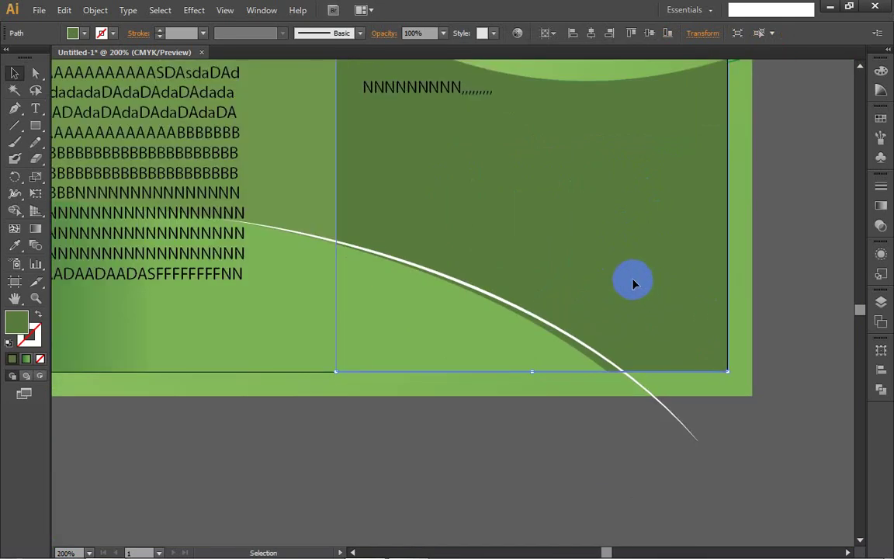
# - Insert several lines of placeholder letters, such as repeated SDF, WET and ET, within the N characters in the right panel's text frame
pyautogui.click(388, 85)
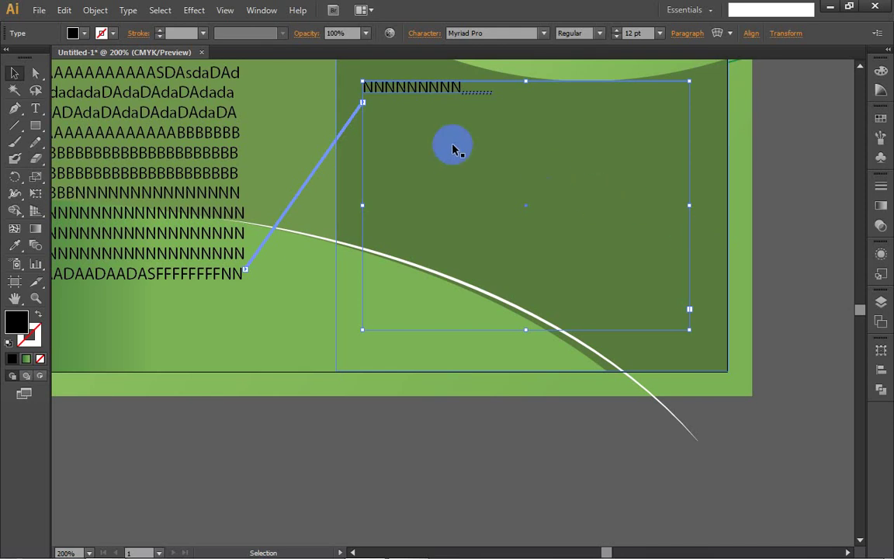
pyautogui.click(35, 111)
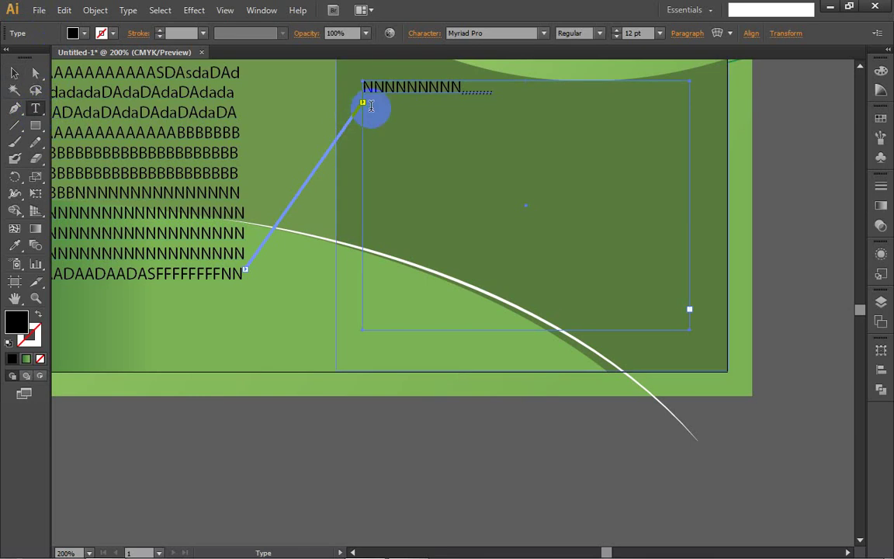
pyautogui.click(413, 87)
pyautogui.moveTo(414, 87); pyautogui.dragTo(432, 87)
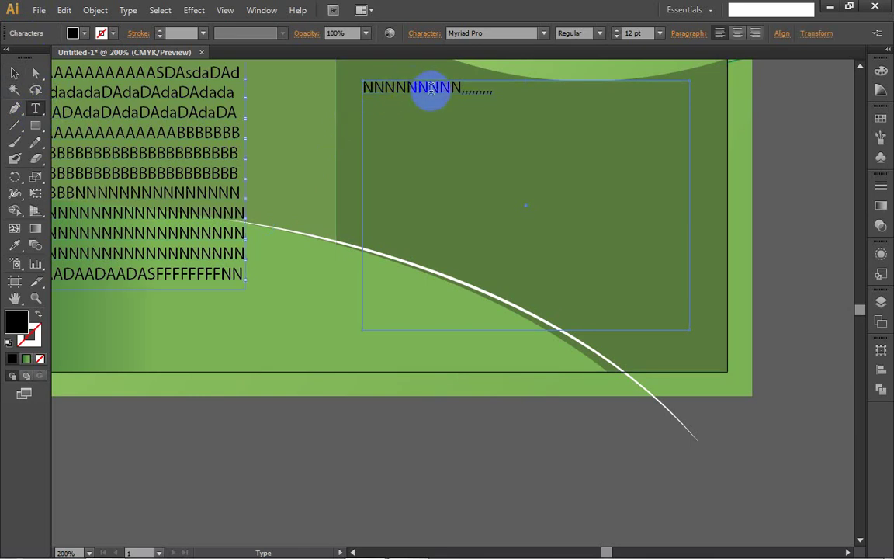
pyautogui.write('SDFSDFSD')
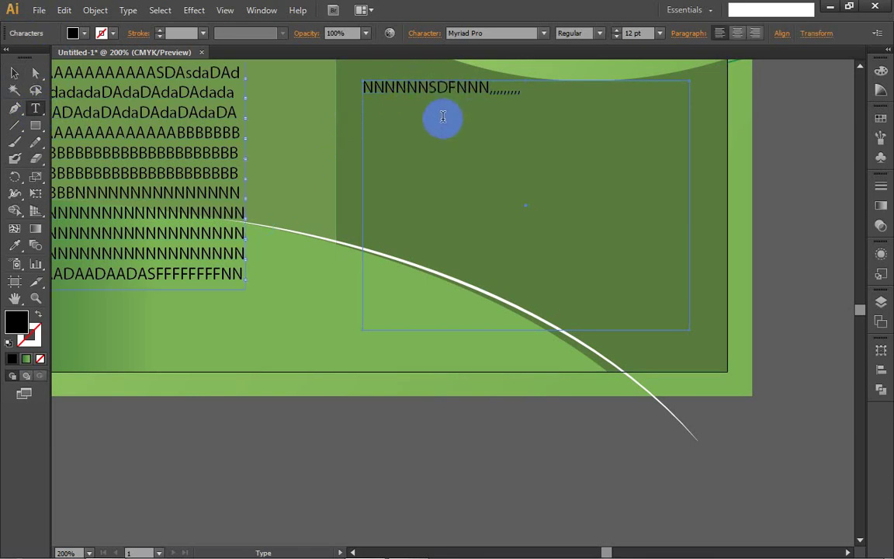
pyautogui.write('FSDFSDFFFSDSDFSDFSDF')
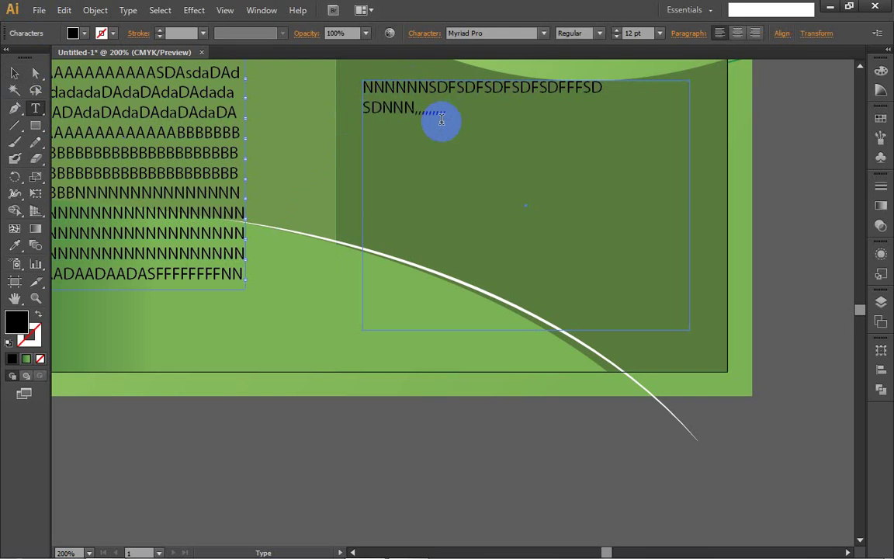
pyautogui.write('SDFSDFSDFSDFDSFSDFSDFSD')
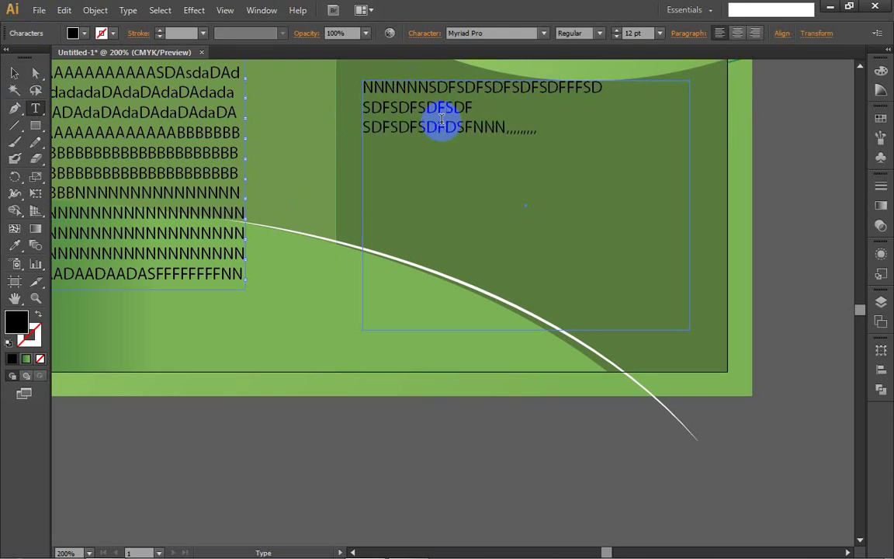
pyautogui.write('FSDFDSFSDFSDSDFSDFSDFSDFDSF')
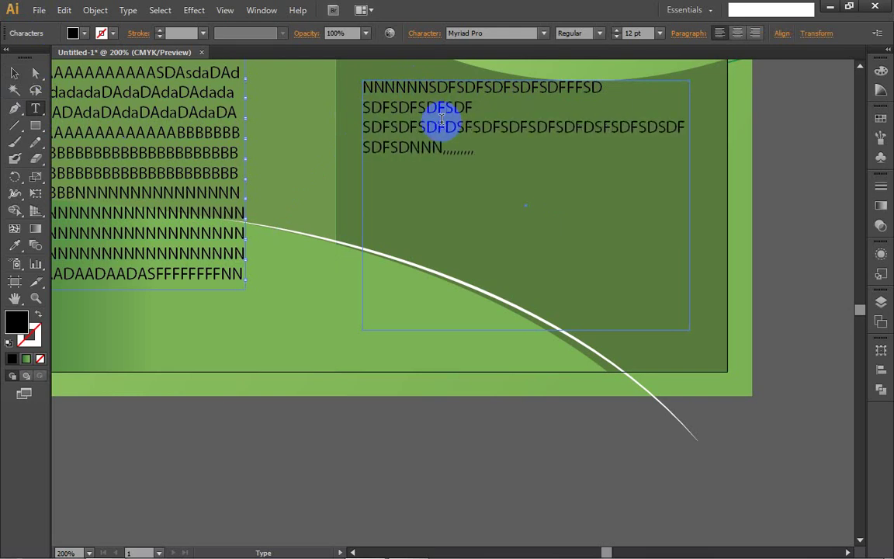
pyautogui.write('SDSDWETRFWETWERTWETWETEWT')
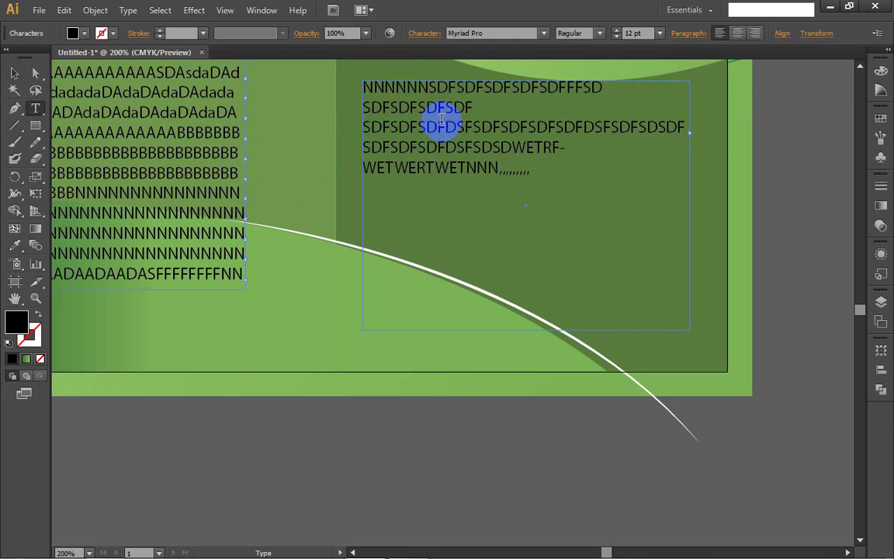
pyautogui.write('WETEWTEWTEWTWETWETETET')
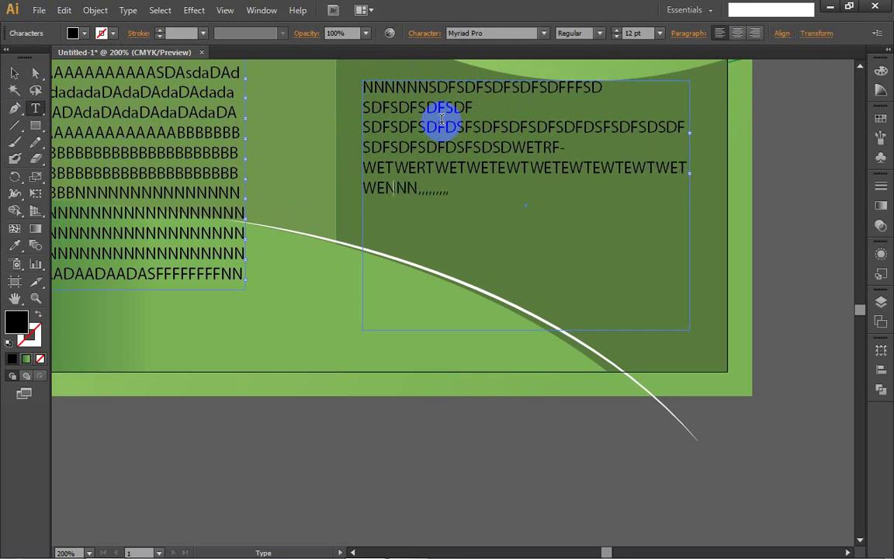
pyautogui.write('ETETETETETETETETETET')
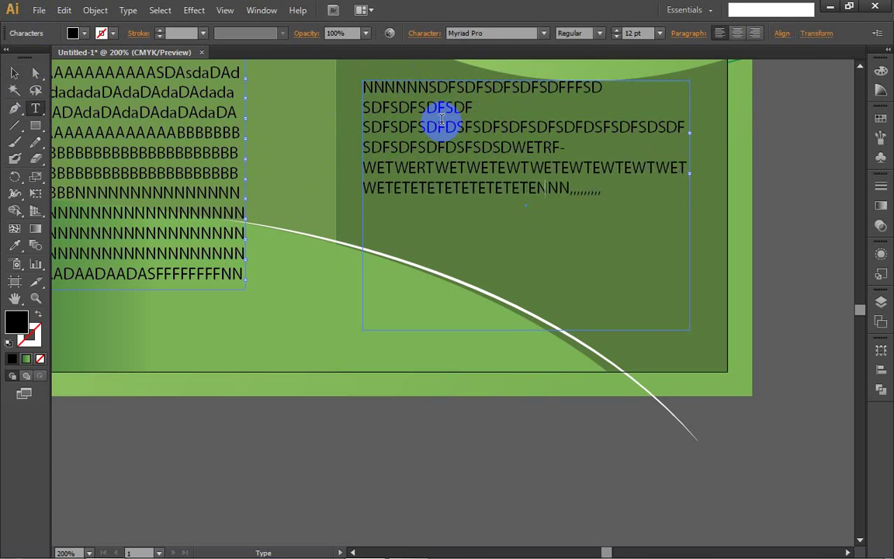
pyautogui.write('ETETETETETETETETET')
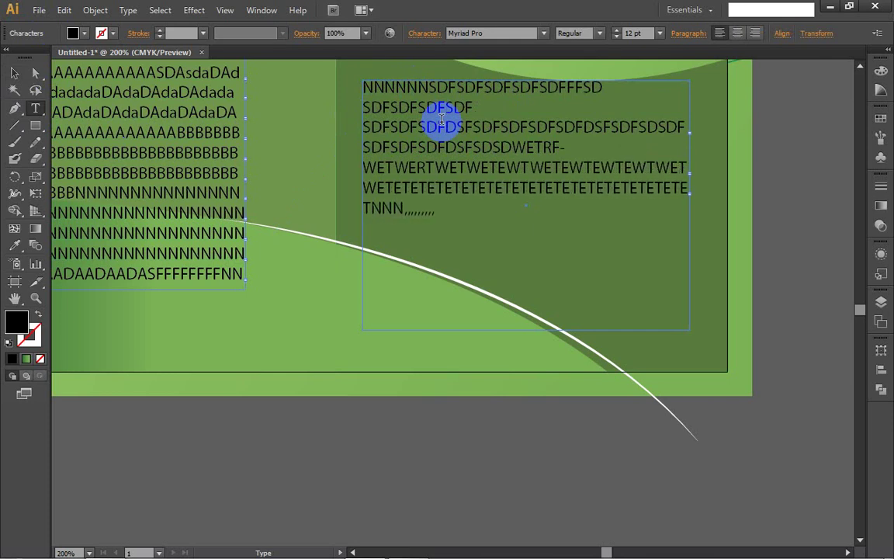
pyautogui.write('ETETETETETETETETET')
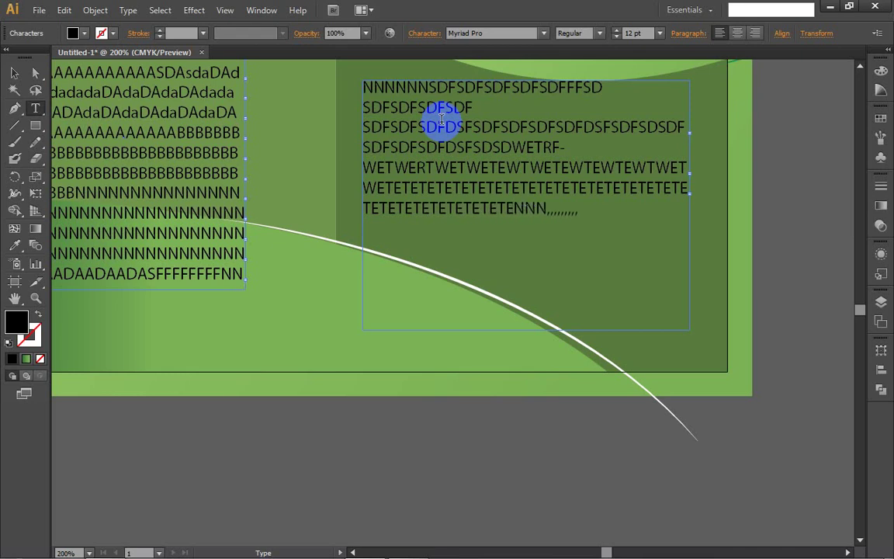
pyautogui.write('ETETETETETETETETETETE')
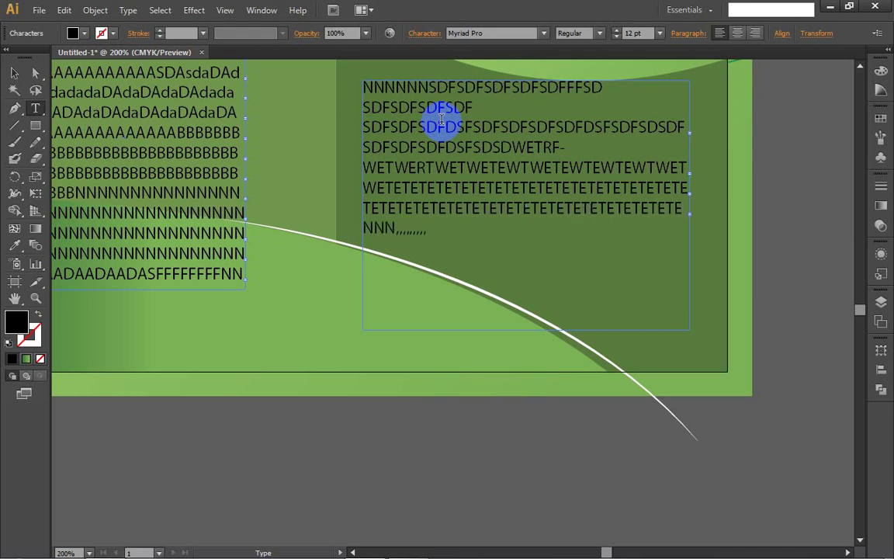
pyautogui.press('Escape')
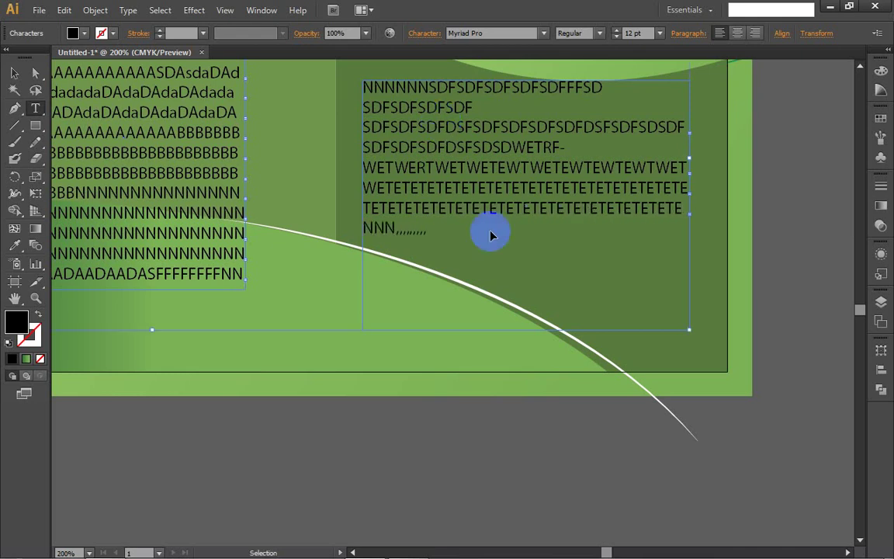
pyautogui.scroll(-4, 488, 233)
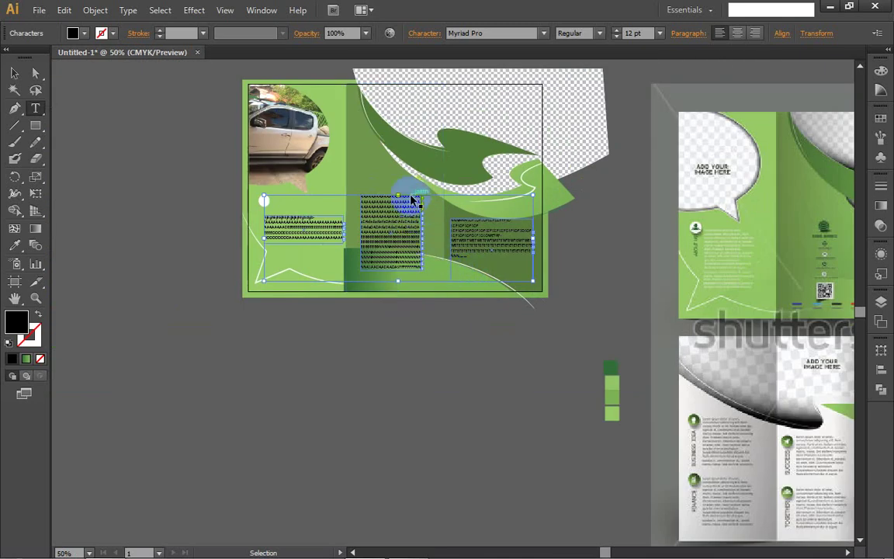
pyautogui.hscroll(-2, 376, 141)
pyautogui.scroll(2, 487, 128)
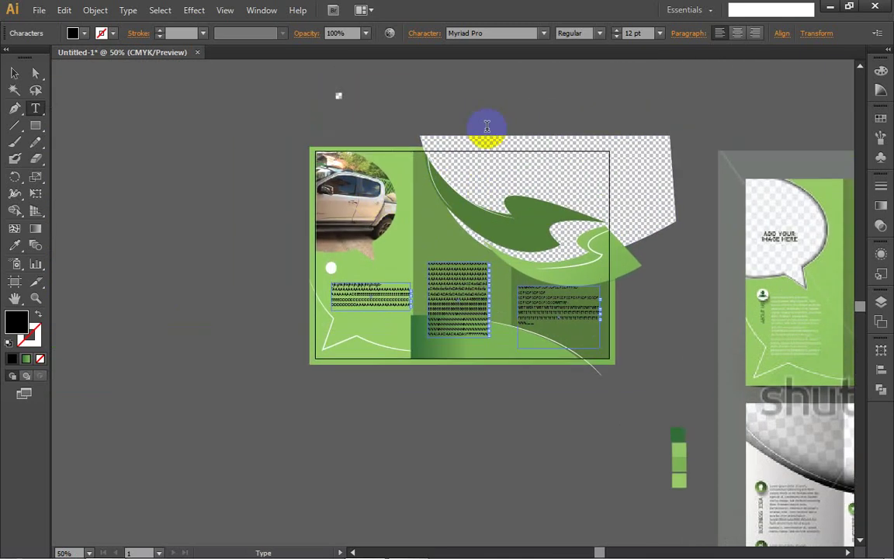
pyautogui.scroll(-2, 486, 133)
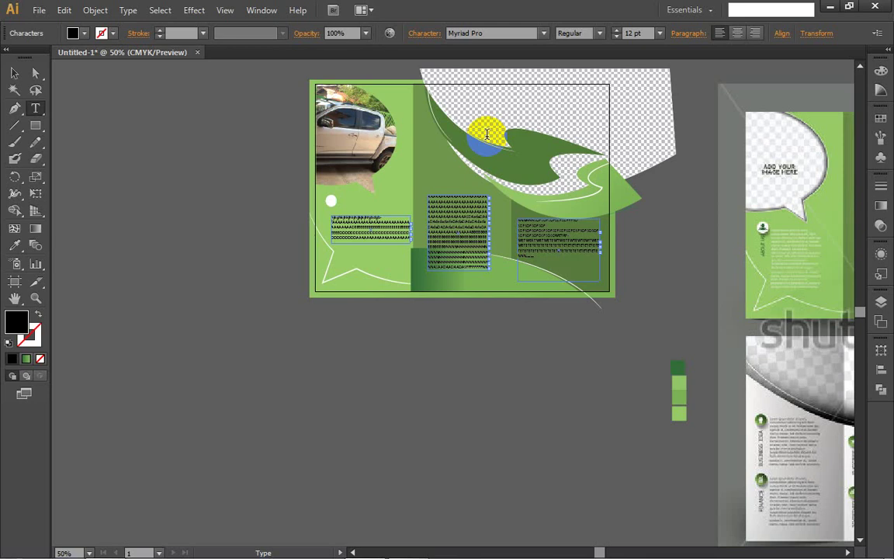
pyautogui.press('v')
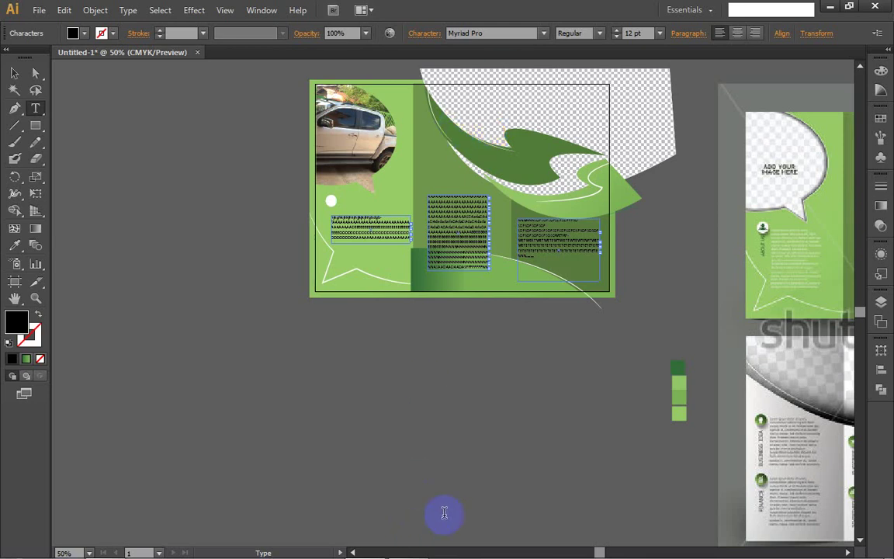
pyautogui.hotkey('ctrl', 'a')
pyautogui.hscroll(-2, 498, 339)
pyautogui.hscroll(3, 498, 339)
pyautogui.press('t')
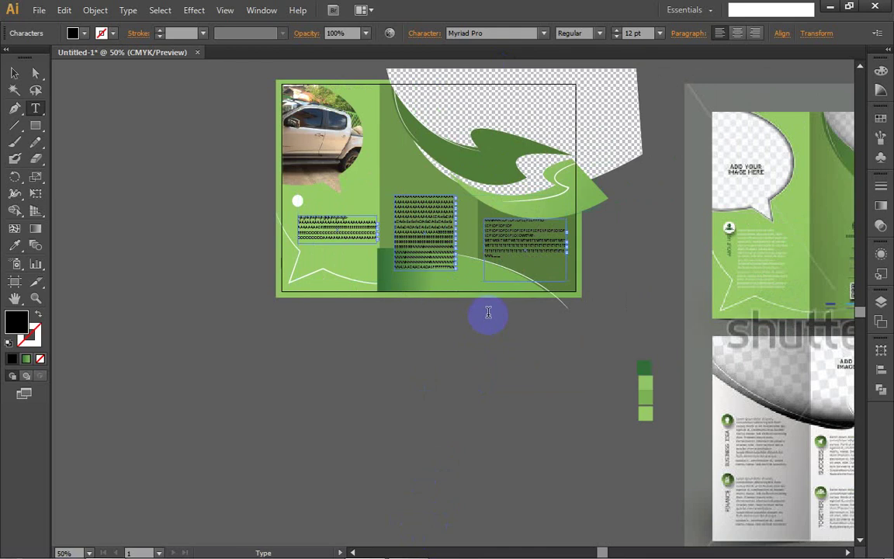
pyautogui.scroll(2, 488, 313)
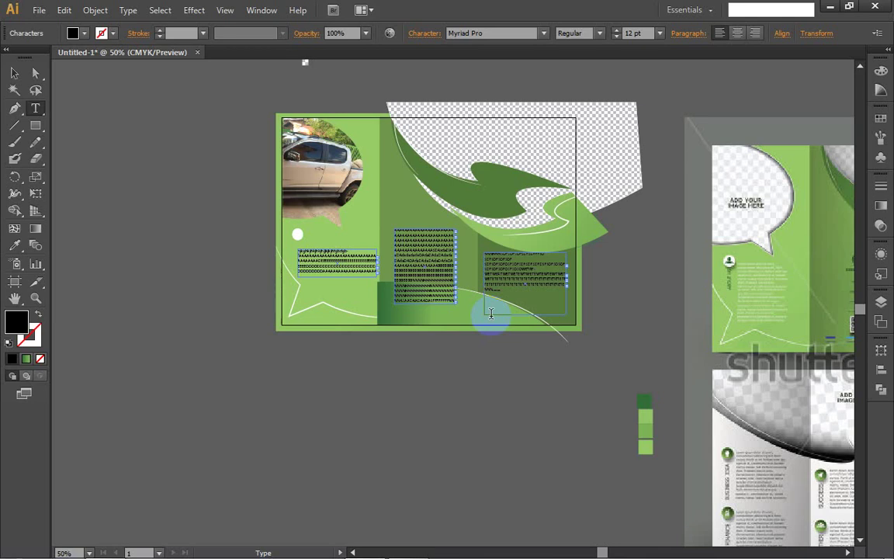
pyautogui.scroll(5, 547, 322)
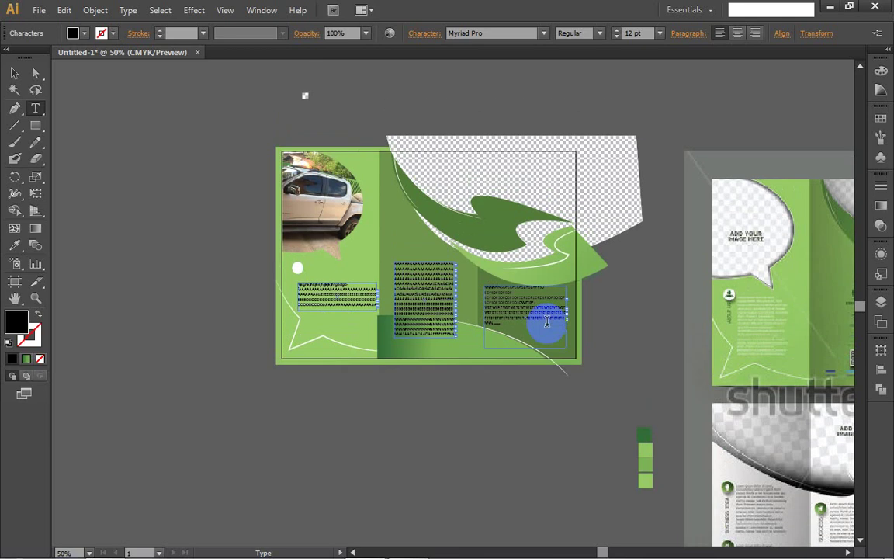
# - Start saving the brochure under a new name and choose the AI folder inside ka22 on Local Disk (D:) as its location
pyautogui.click(37, 10)
pyautogui.click(74, 140)
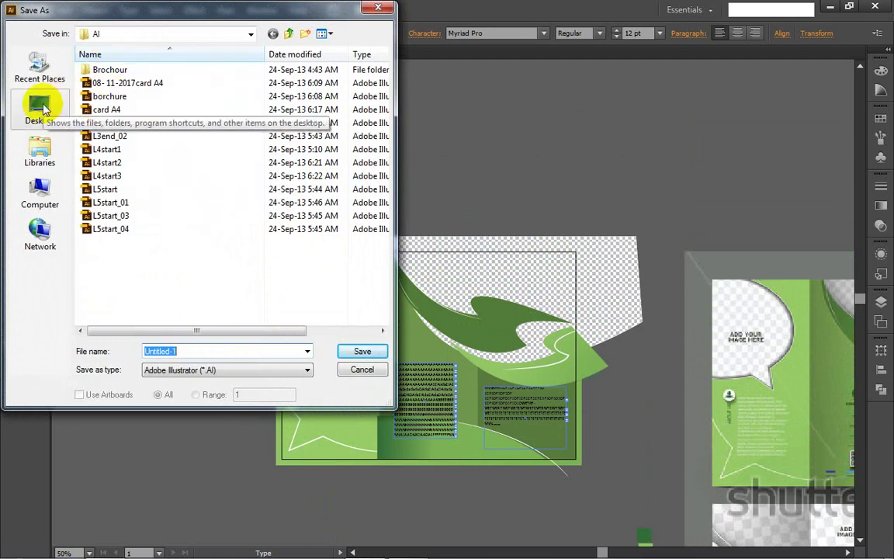
pyautogui.click(41, 191)
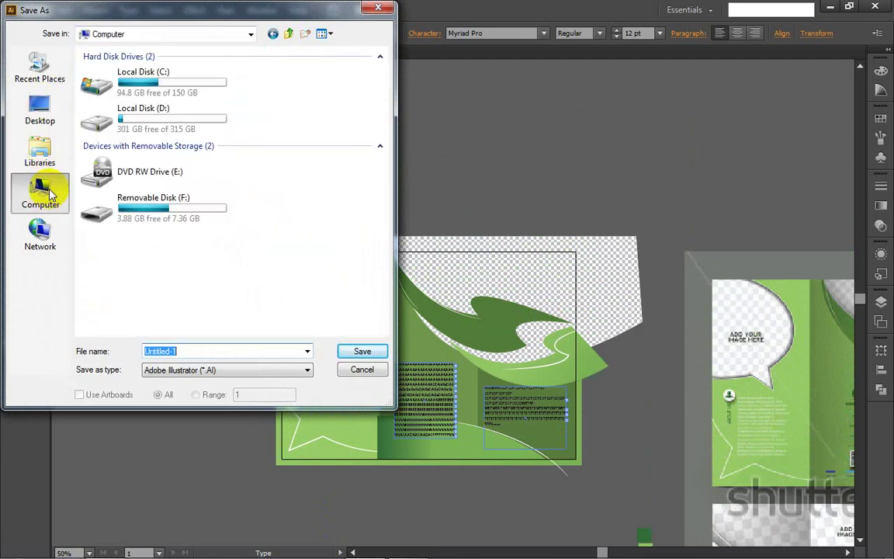
pyautogui.click(150, 120)
pyautogui.doubleClick(150, 120)
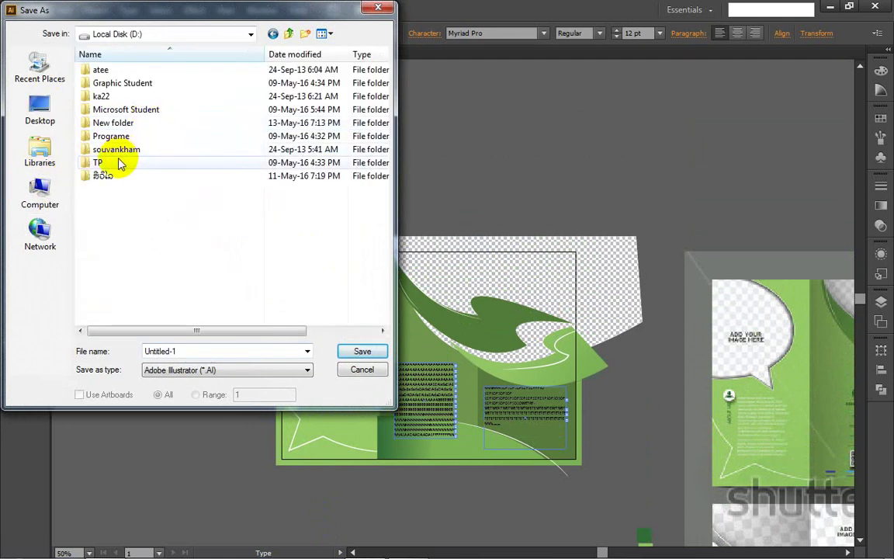
pyautogui.click(107, 99)
pyautogui.doubleClick(122, 94)
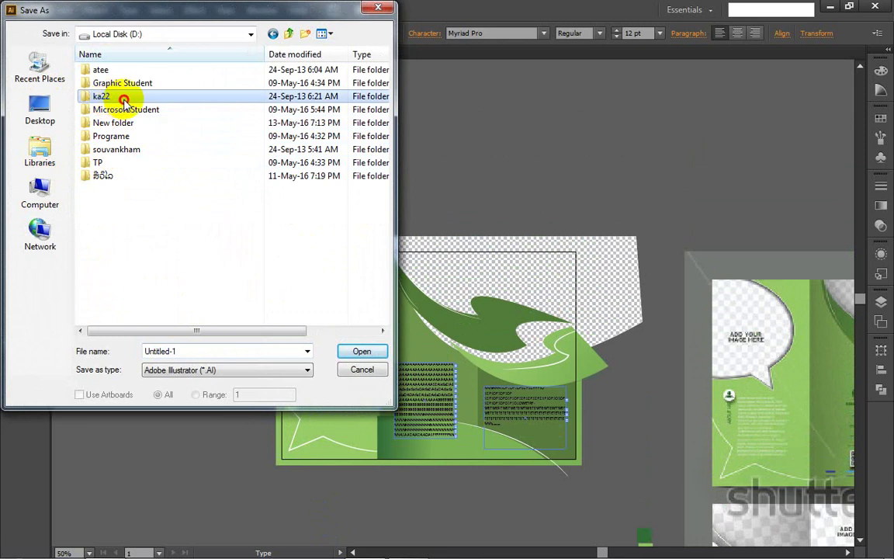
pyautogui.doubleClick(121, 96)
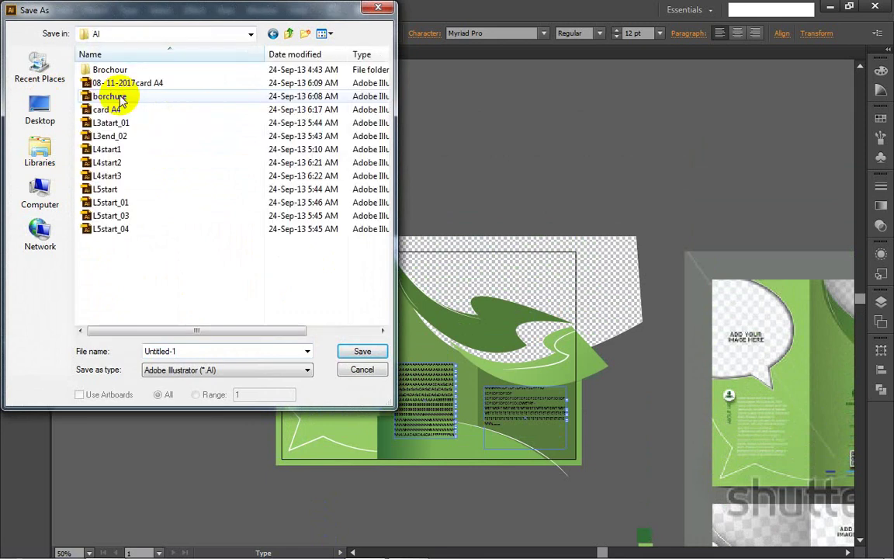
# - Name the file BORCHOU and save it as an Adobe Illustrator file with the default Illustrator CS6 options
pyautogui.doubleClick(167, 351)
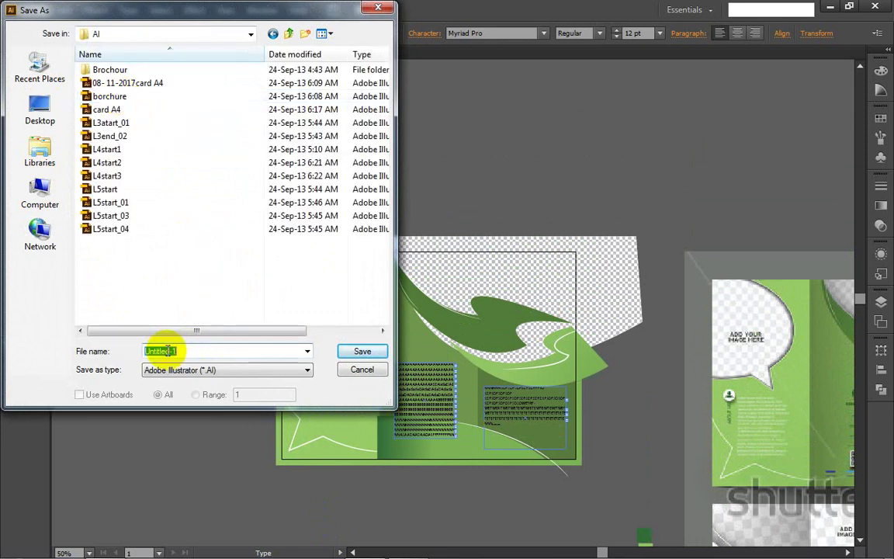
pyautogui.write('BOR')
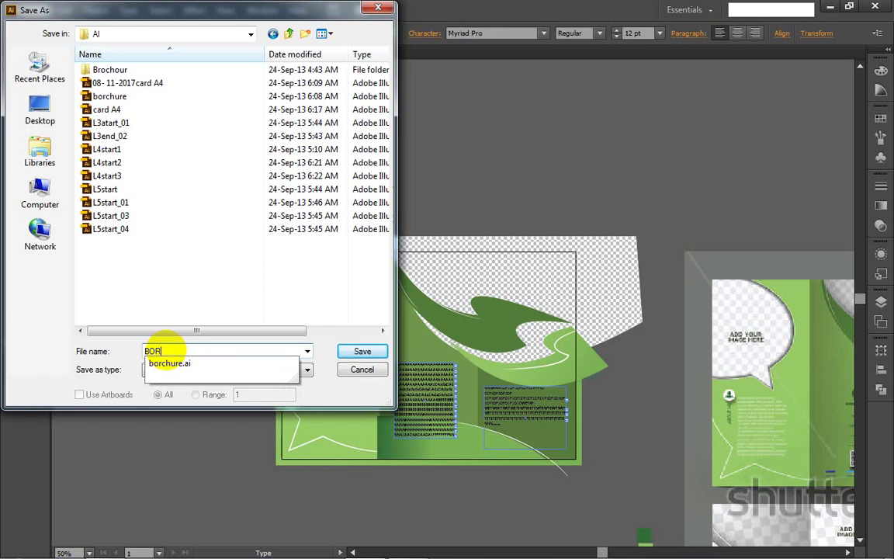
pyautogui.write('CHOU')
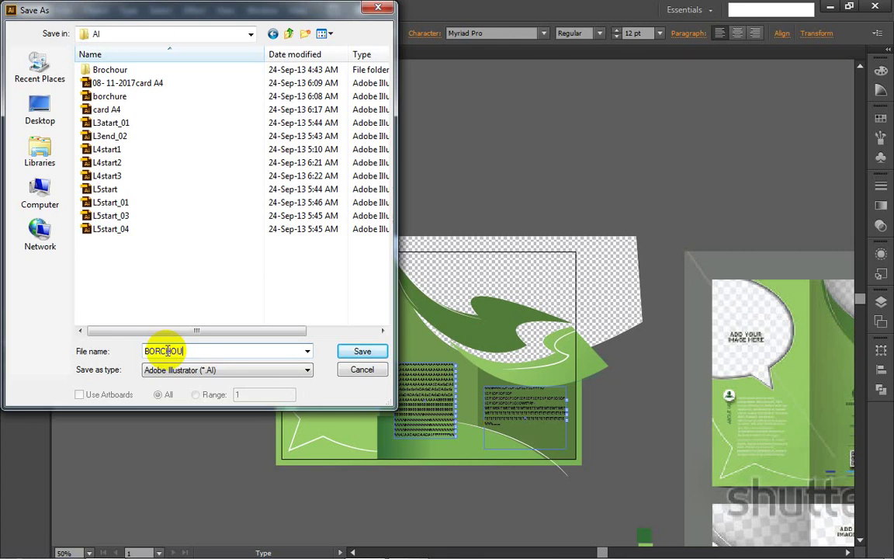
pyautogui.click(354, 353)
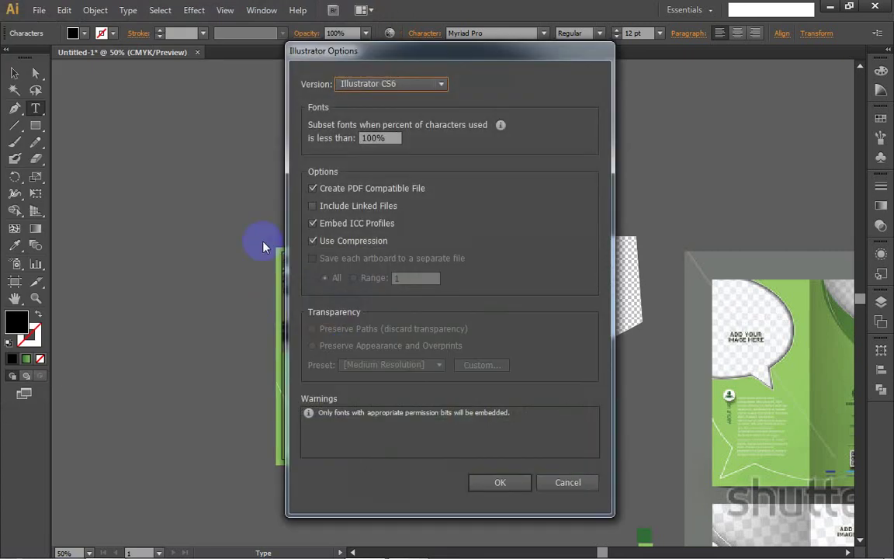
pyautogui.click(526, 481)
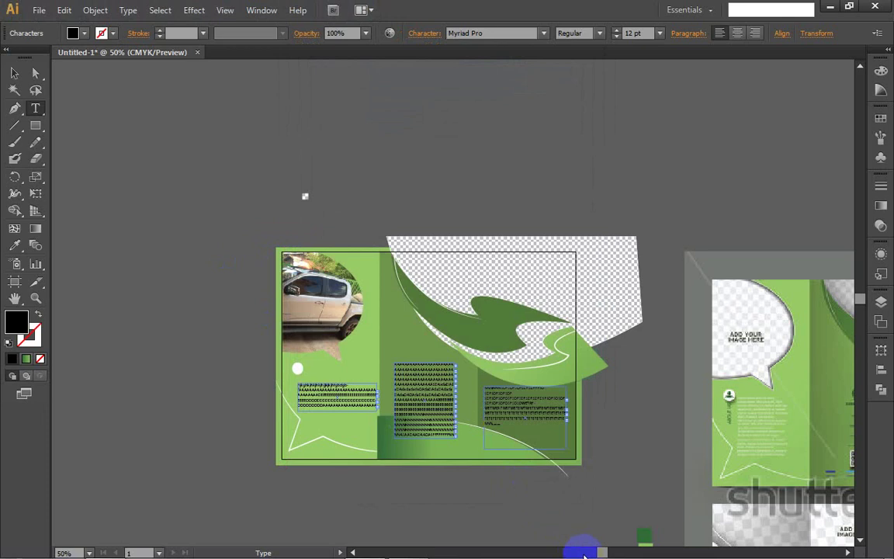
pyautogui.moveTo(600, 545)
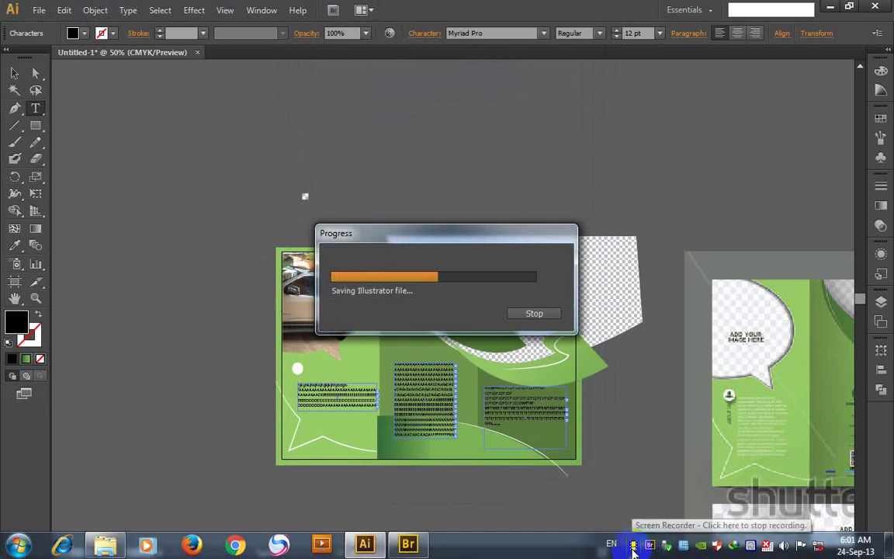